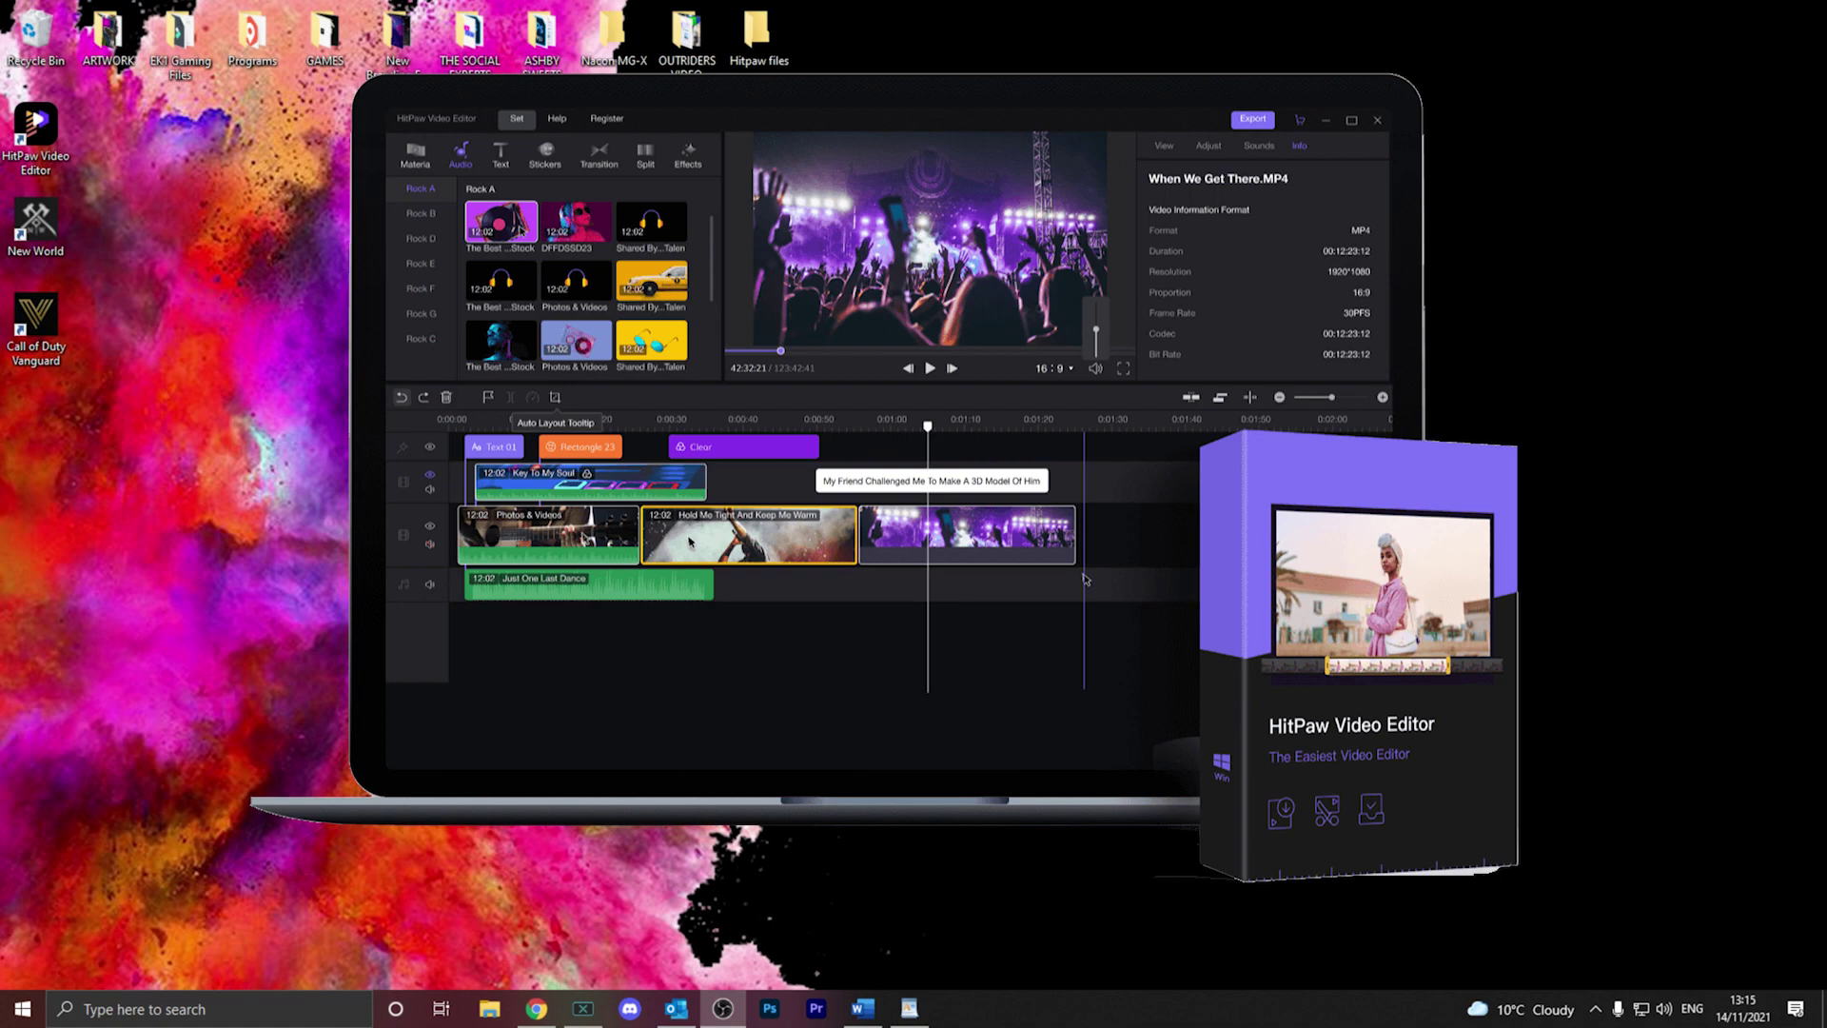
- Bring the Chrome window with the HitPaw Video Editor product page to the front
left_click(538, 1010)
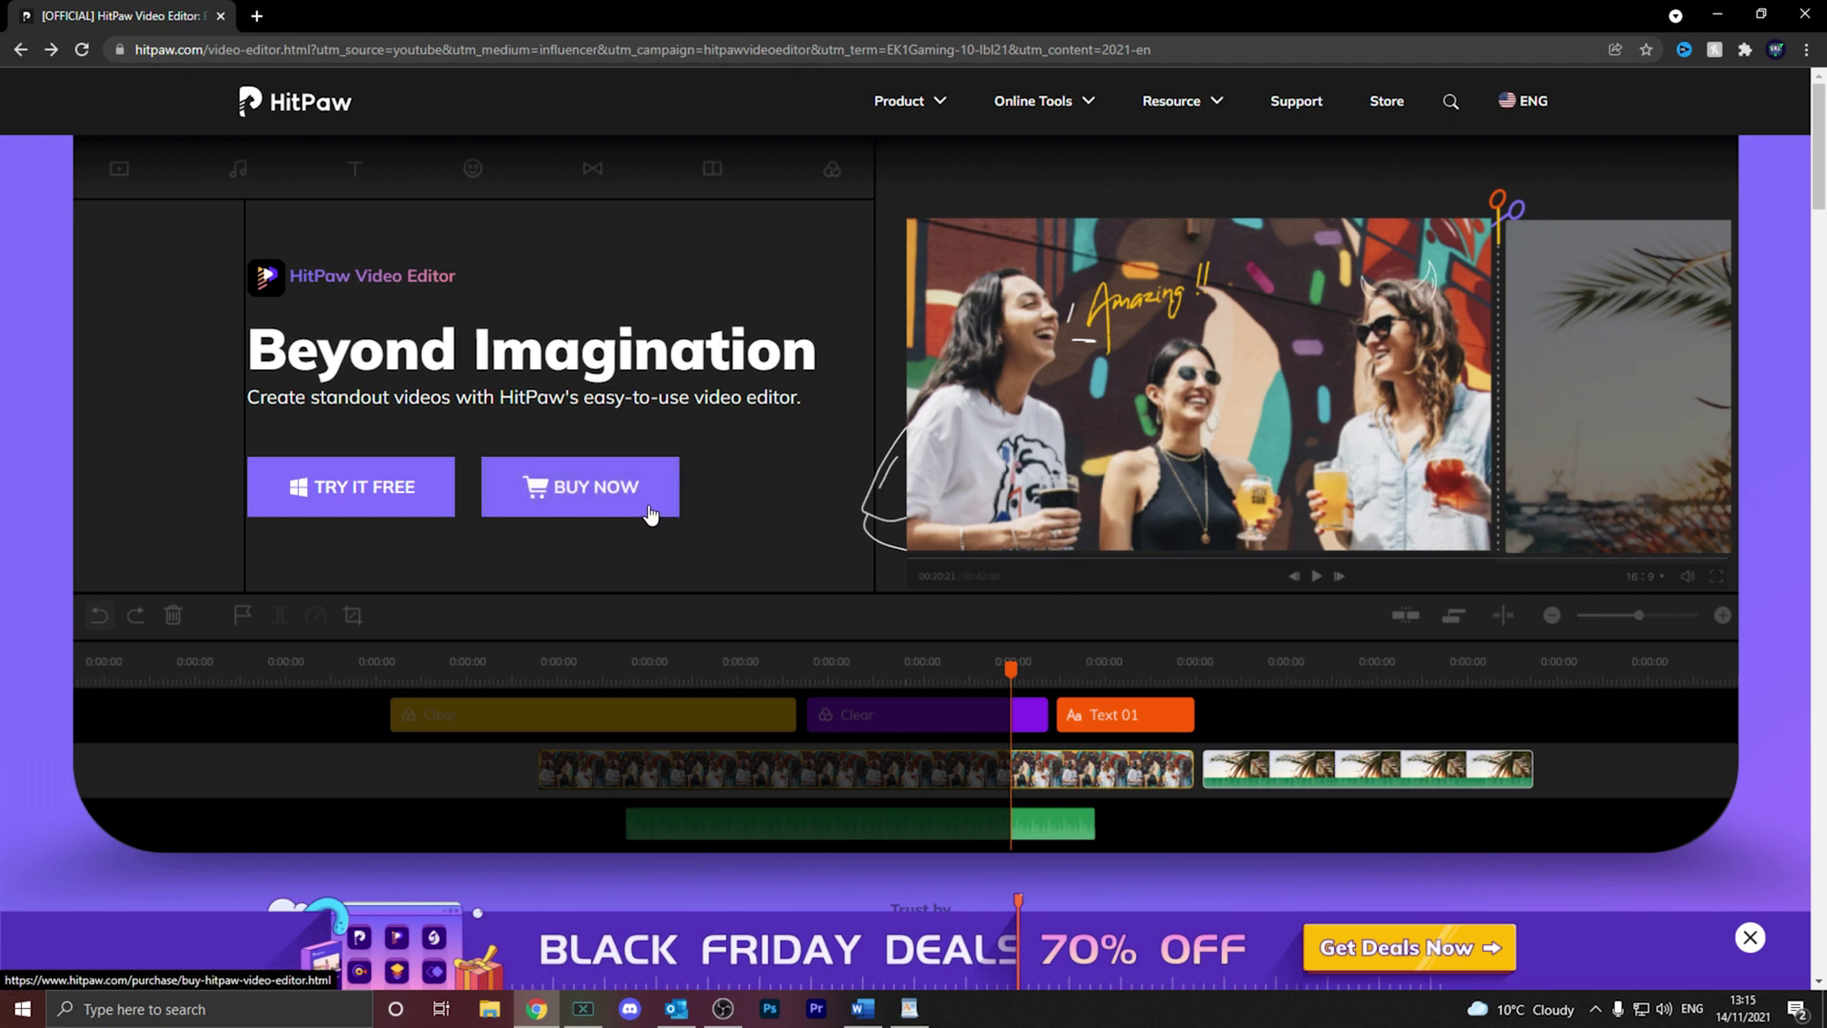
- Browse the HitPaw Video Editor pricing plans, then return to the product page
left_click(583, 486)
scroll(286, 510, "down", 1)
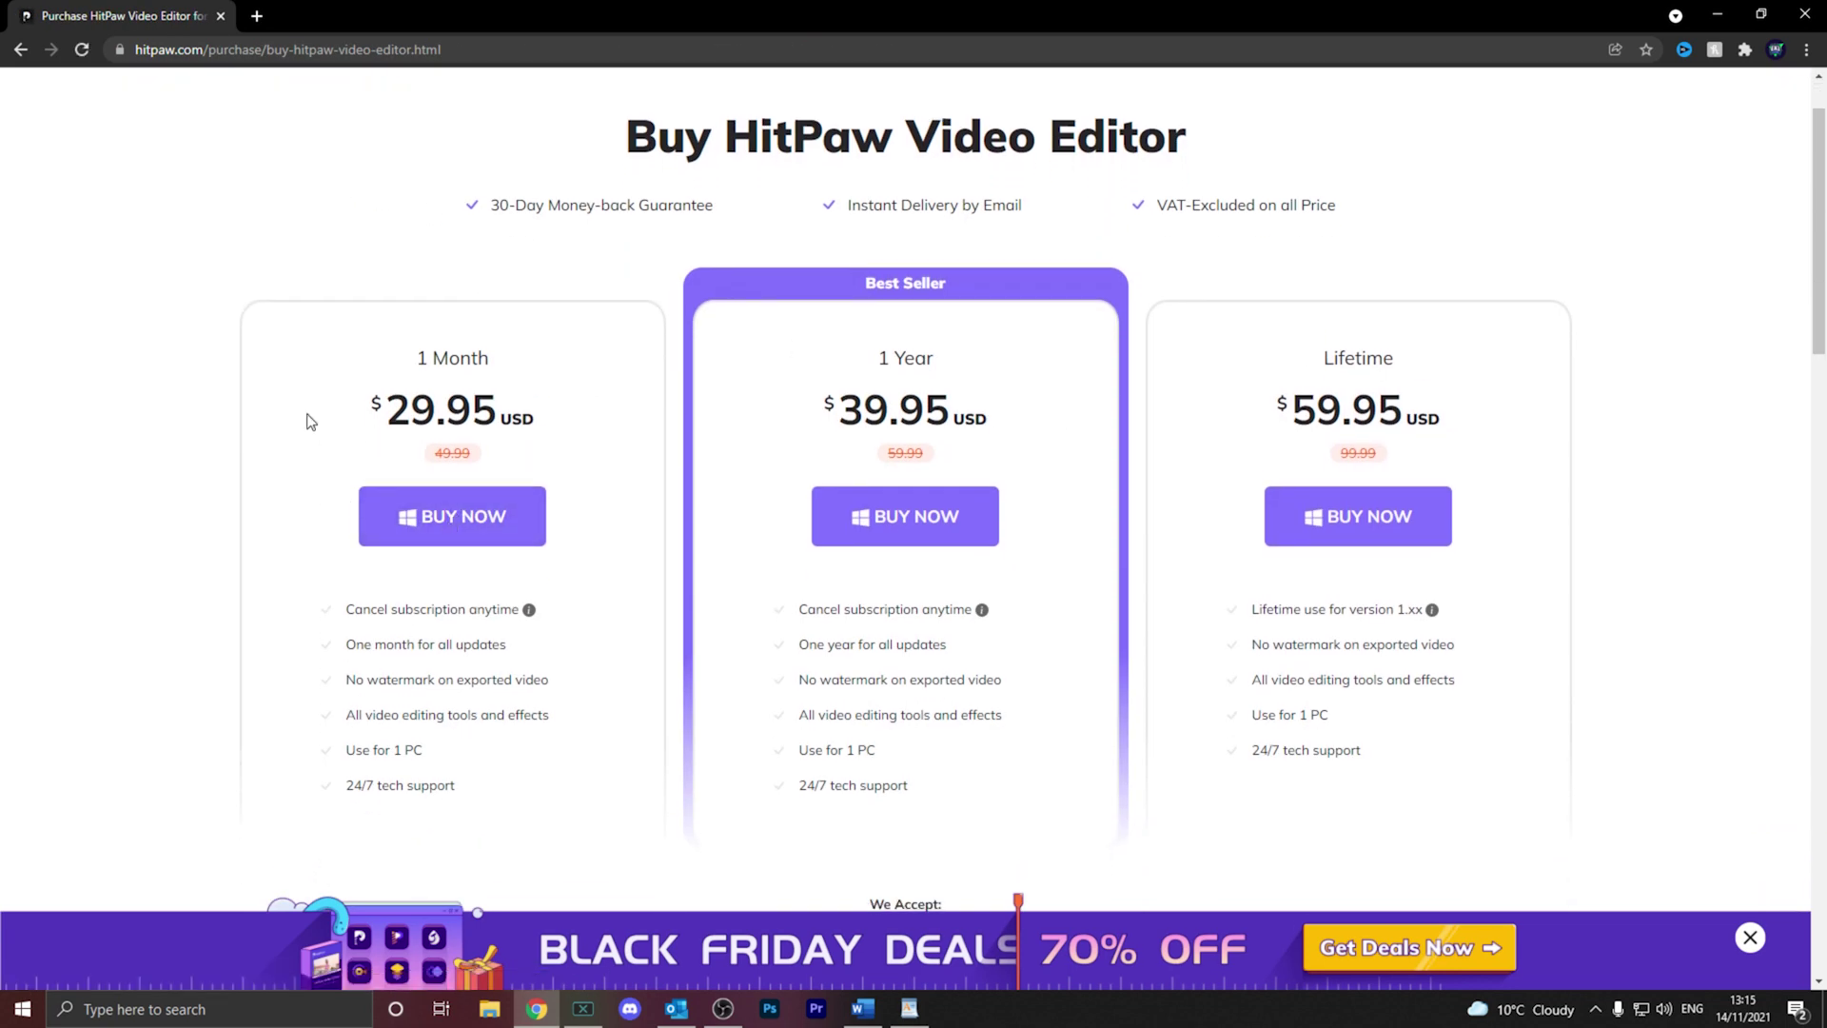
left_click(21, 50)
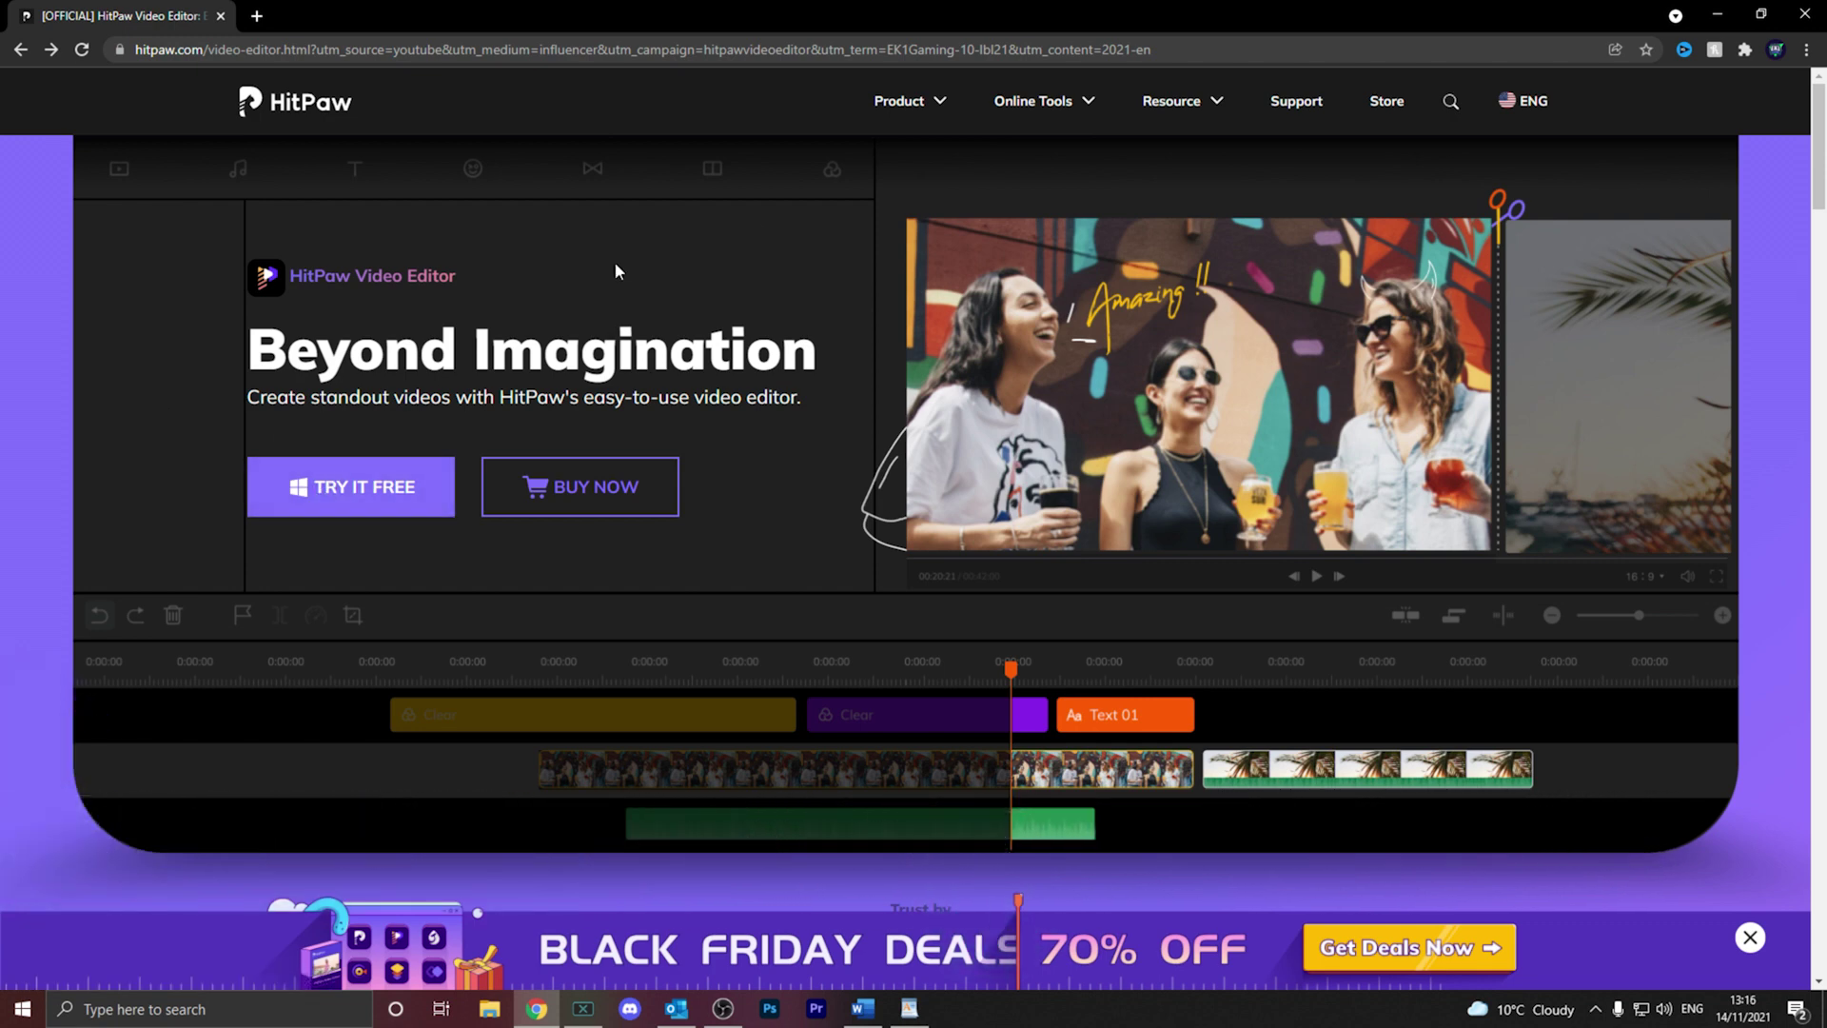
- Minimise Chrome and launch HitPaw Video Editor from its desktop shortcut
left_click(1720, 15)
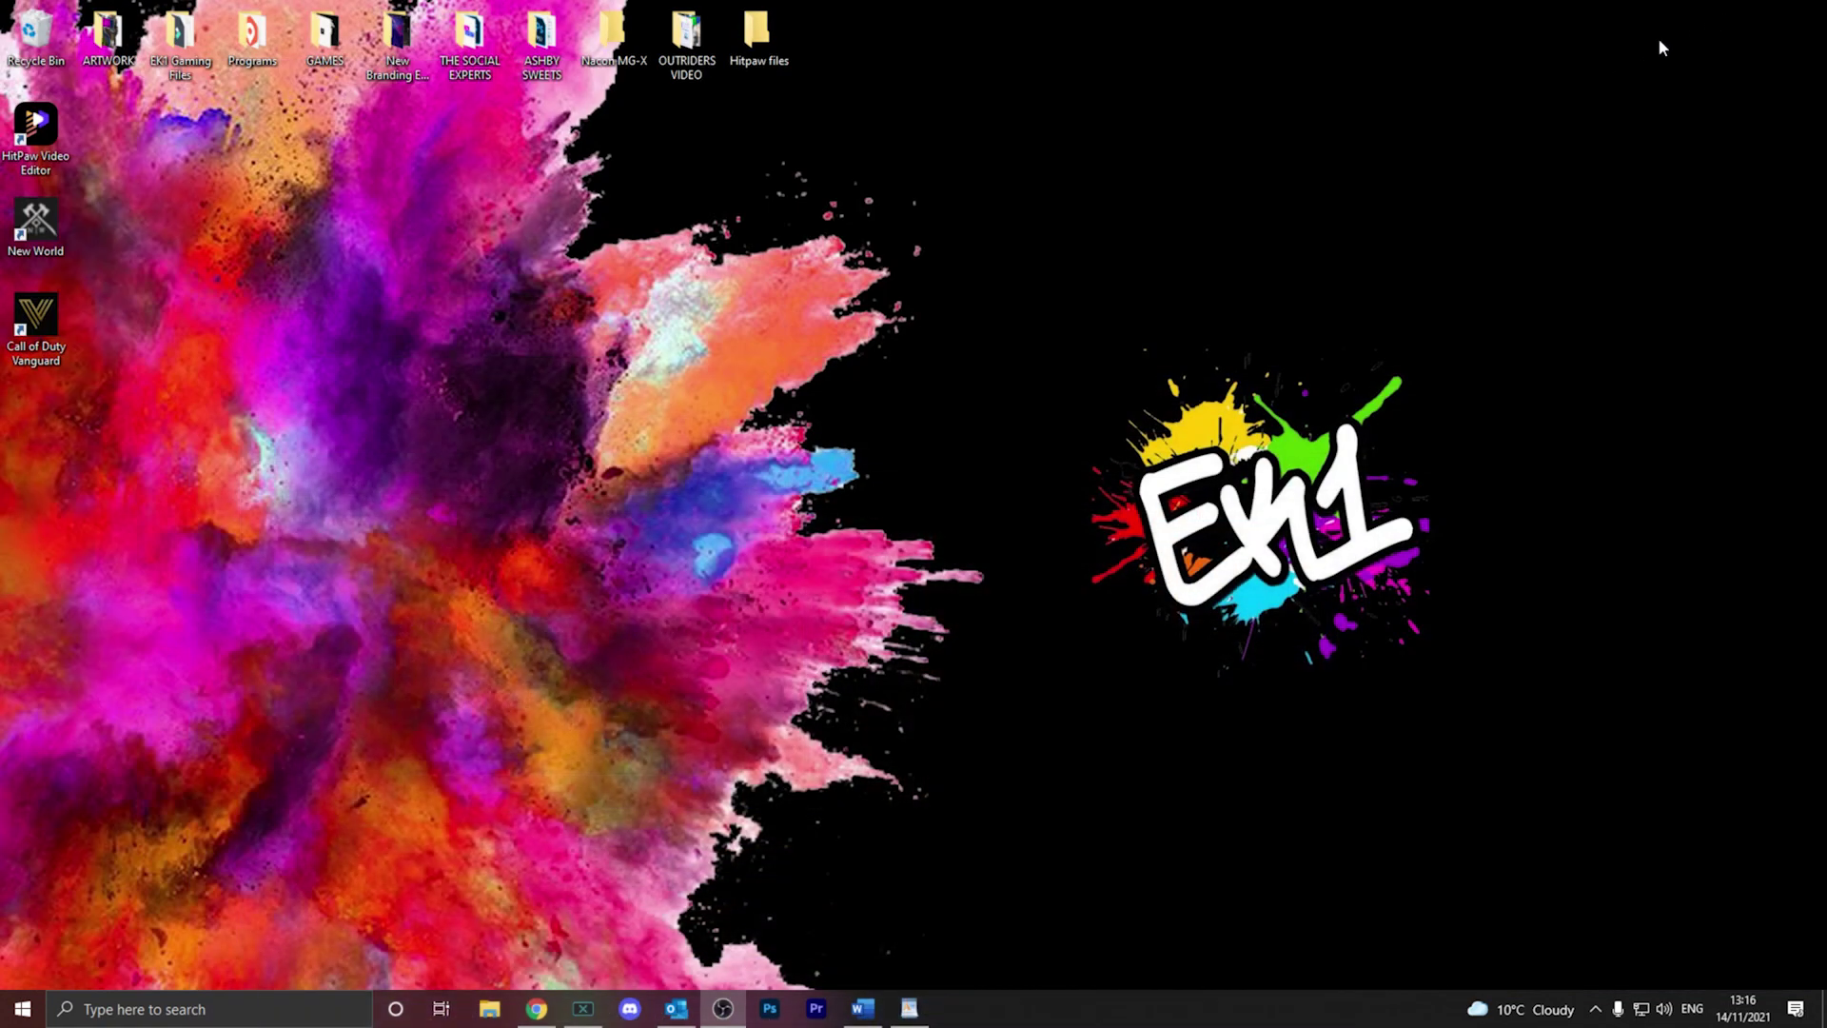
double_click(38, 133)
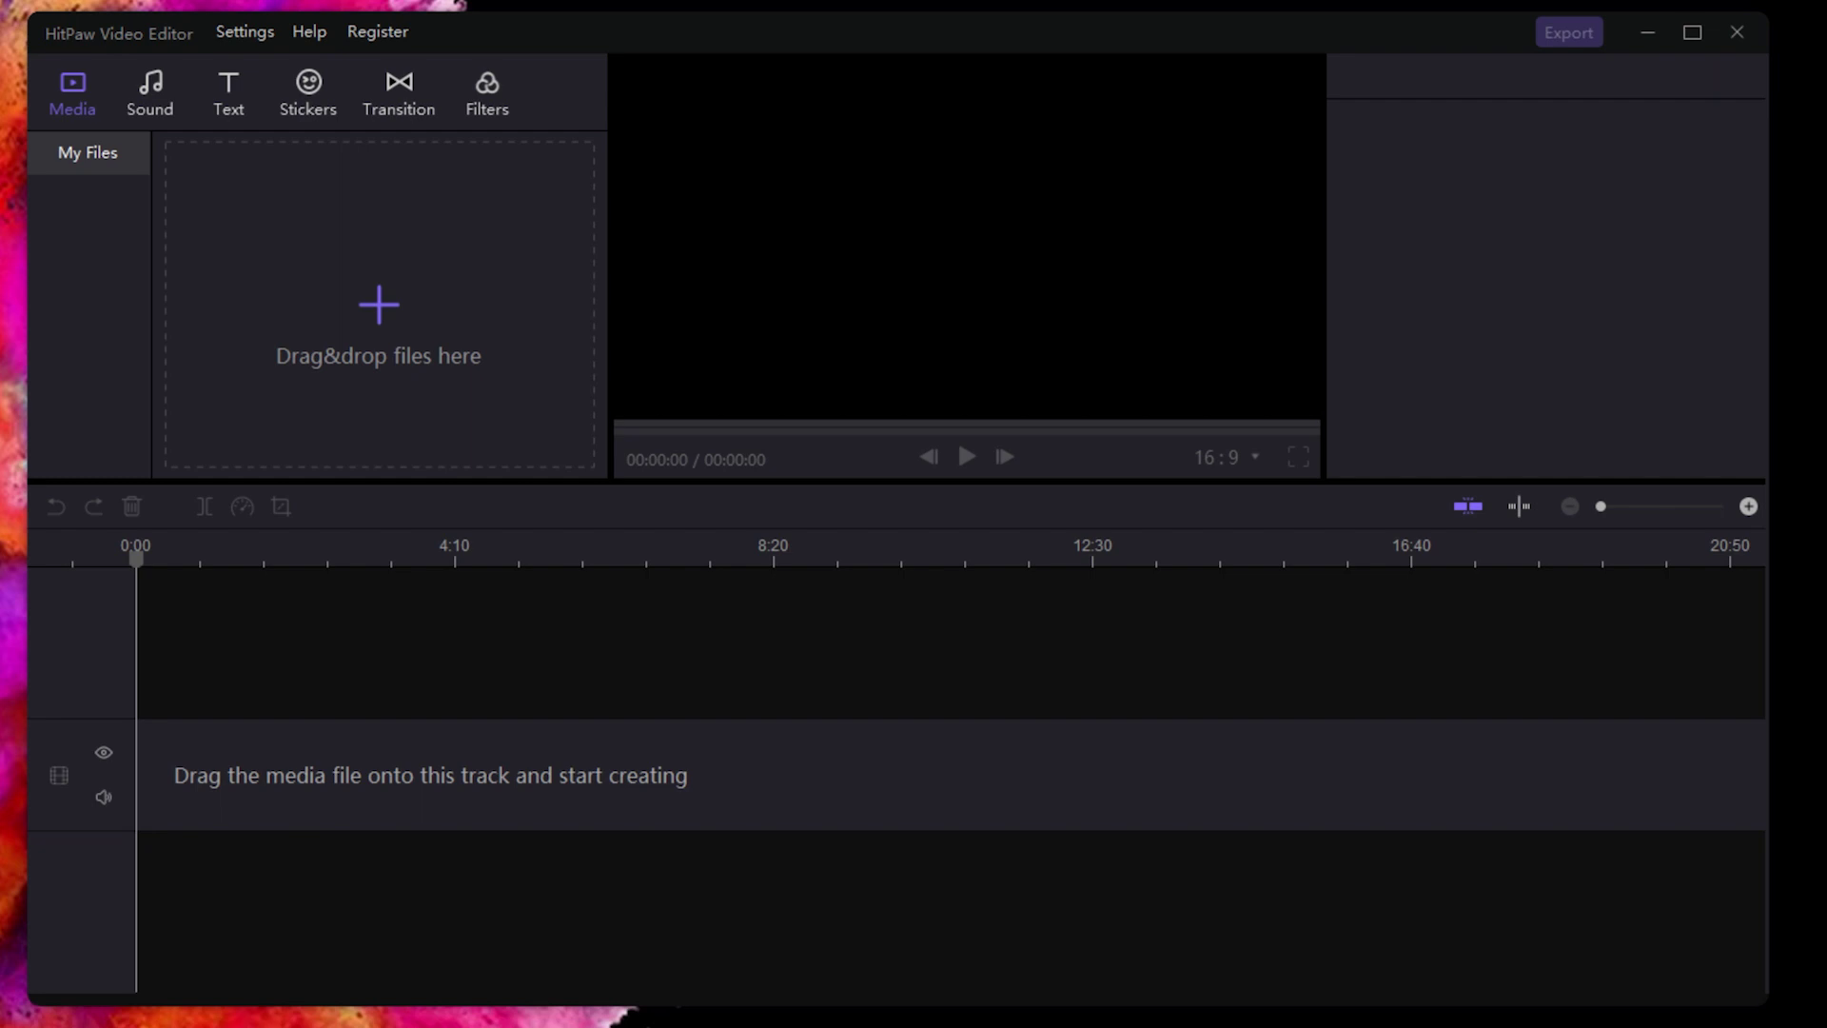
- Drag in the three video clips, then add the GIVEAWAY NEW WORLD image from the file picker
left_click_drag(1821, 800, 439, 338)
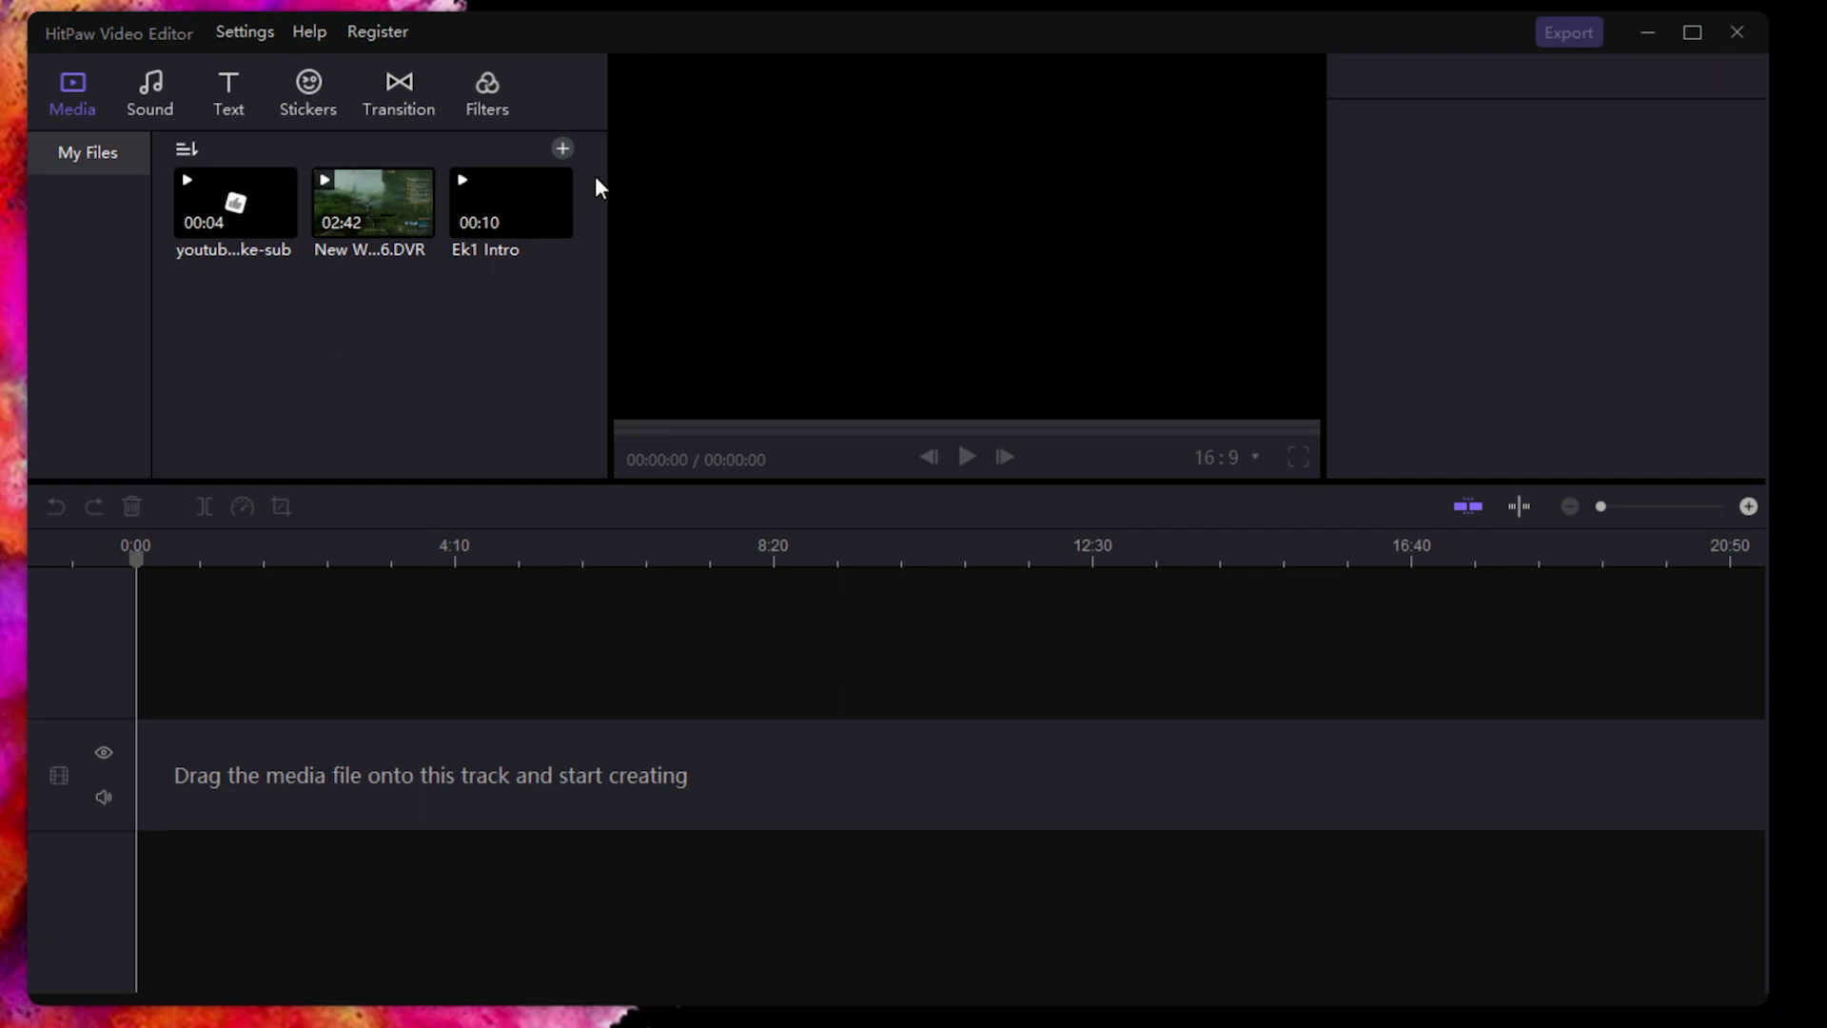
left_click(563, 150)
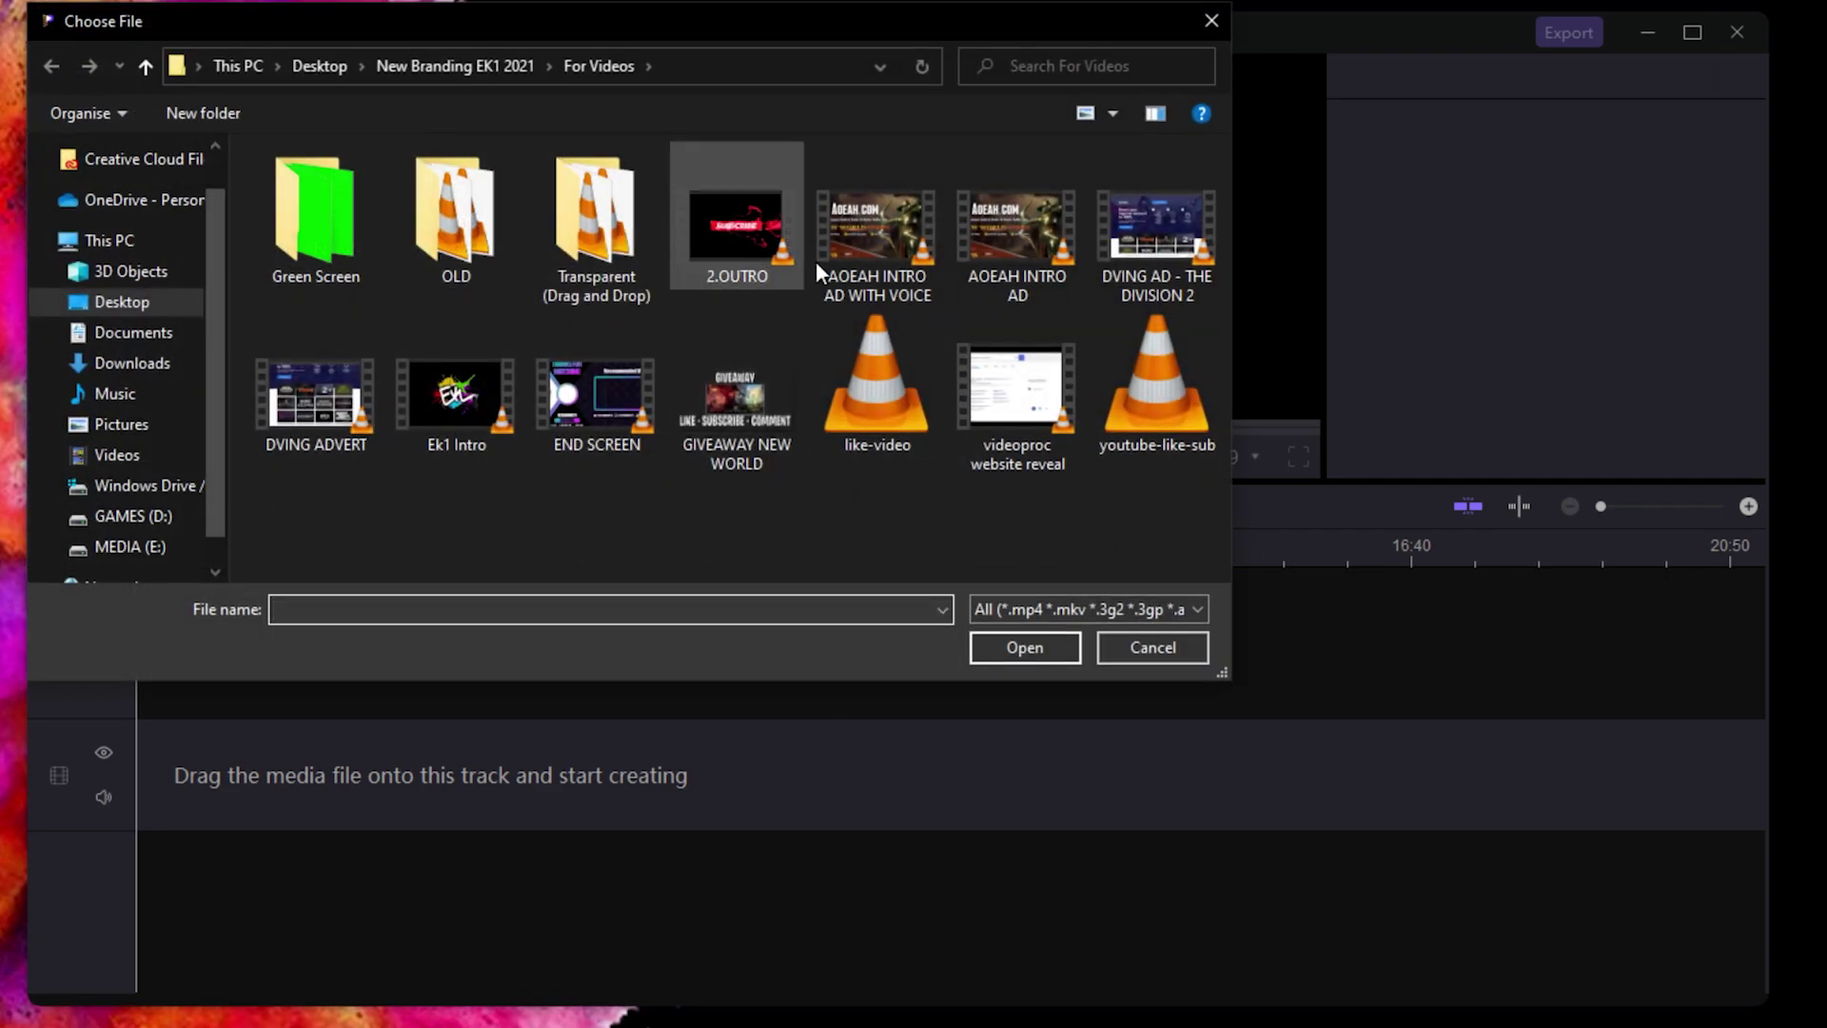
double_click(794, 414)
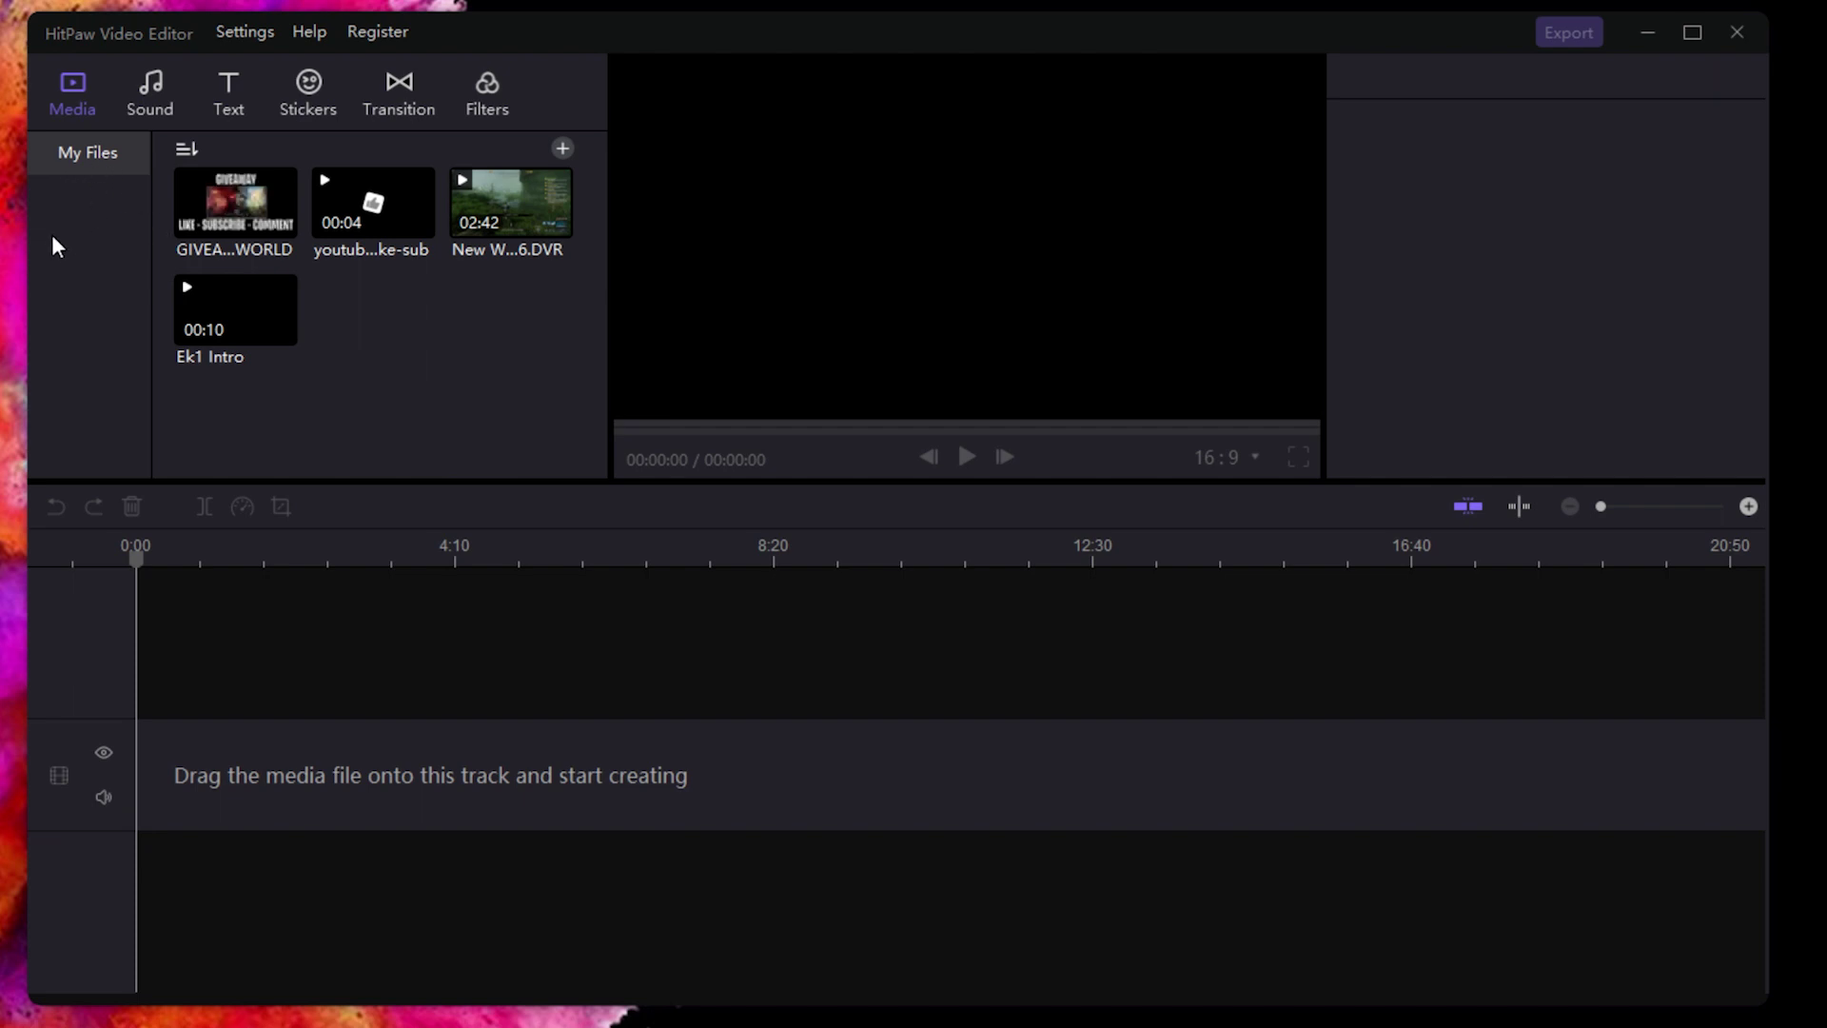
- Sort the media library by Types into separate Video and Image groups
left_click(188, 149)
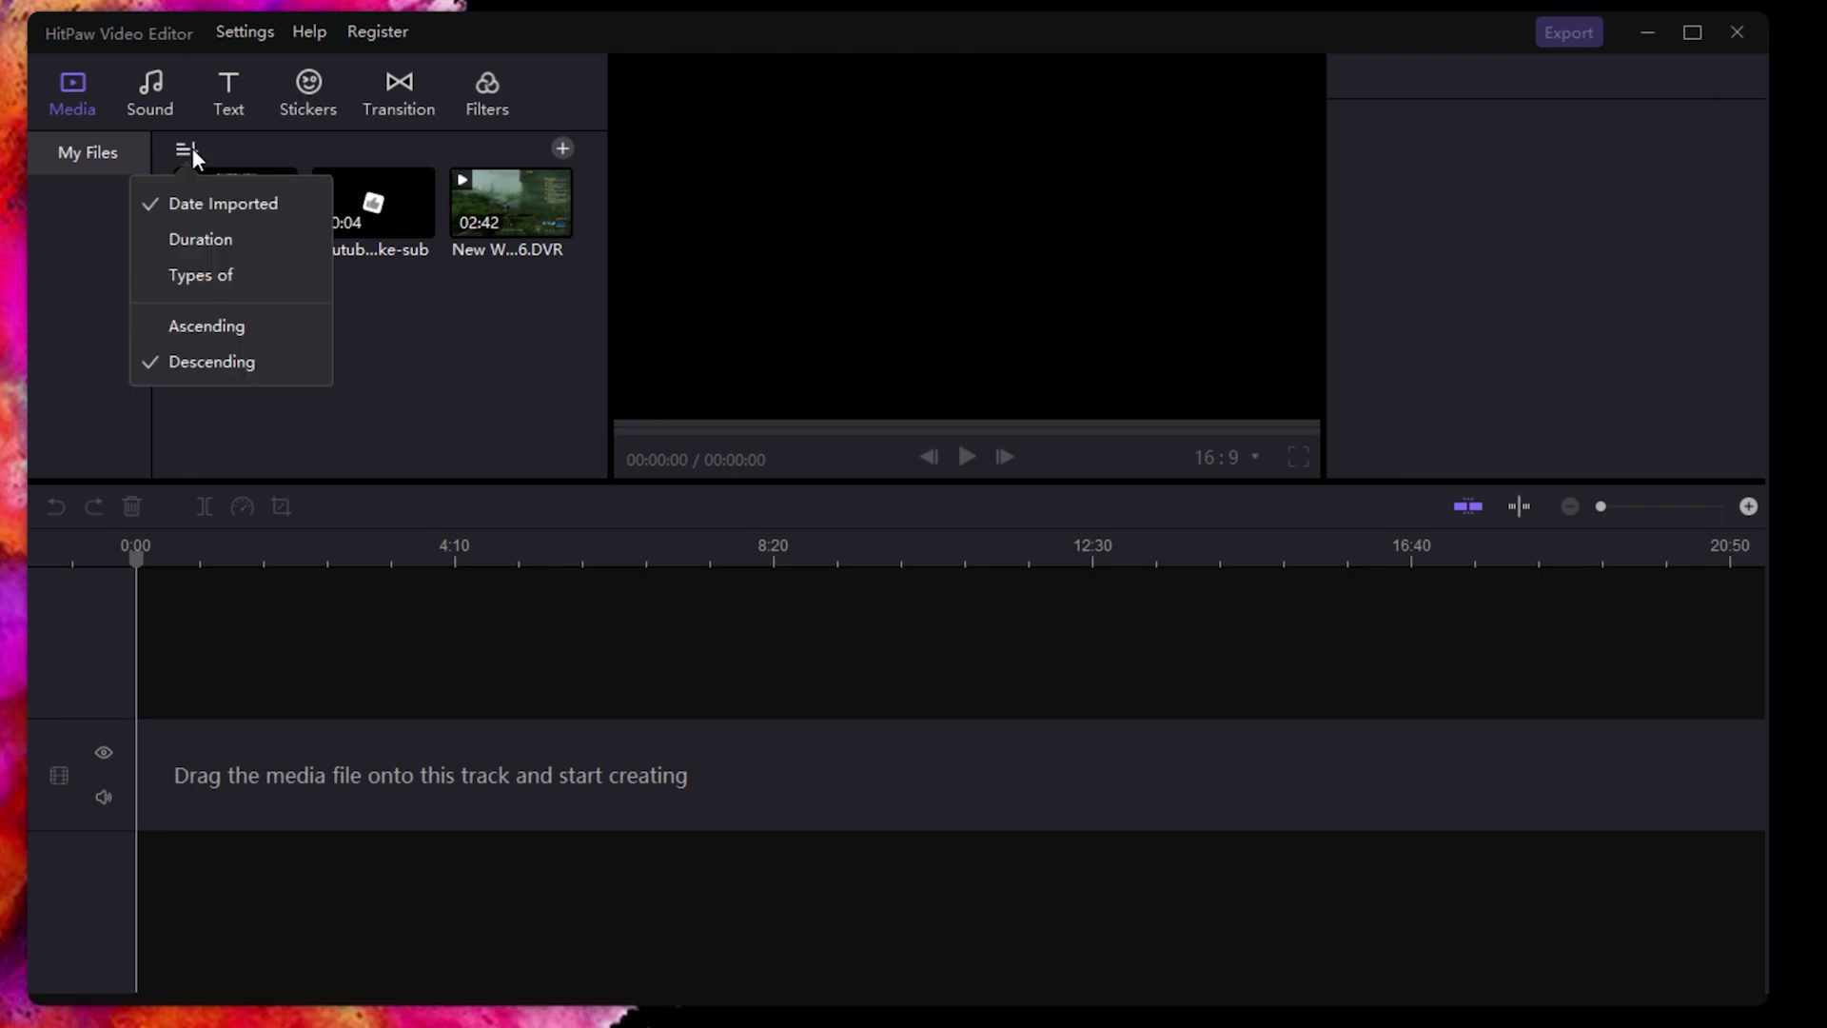
left_click(227, 275)
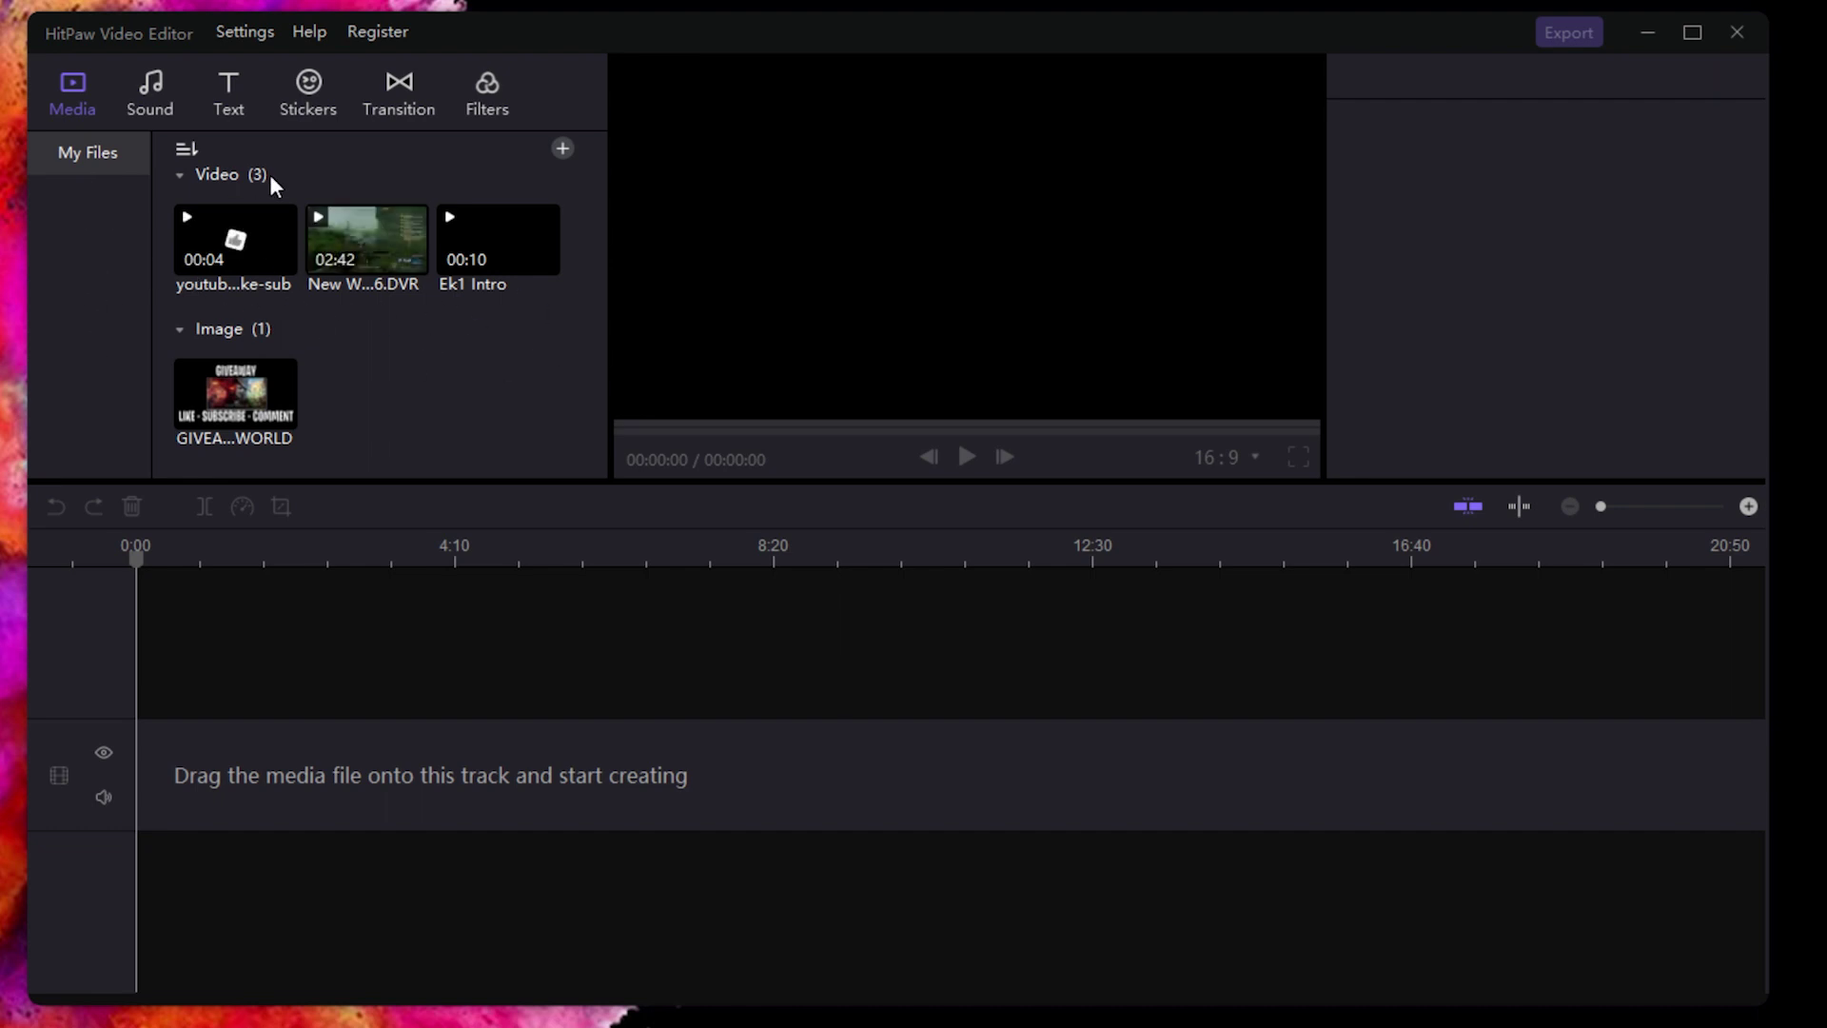
left_click(179, 174)
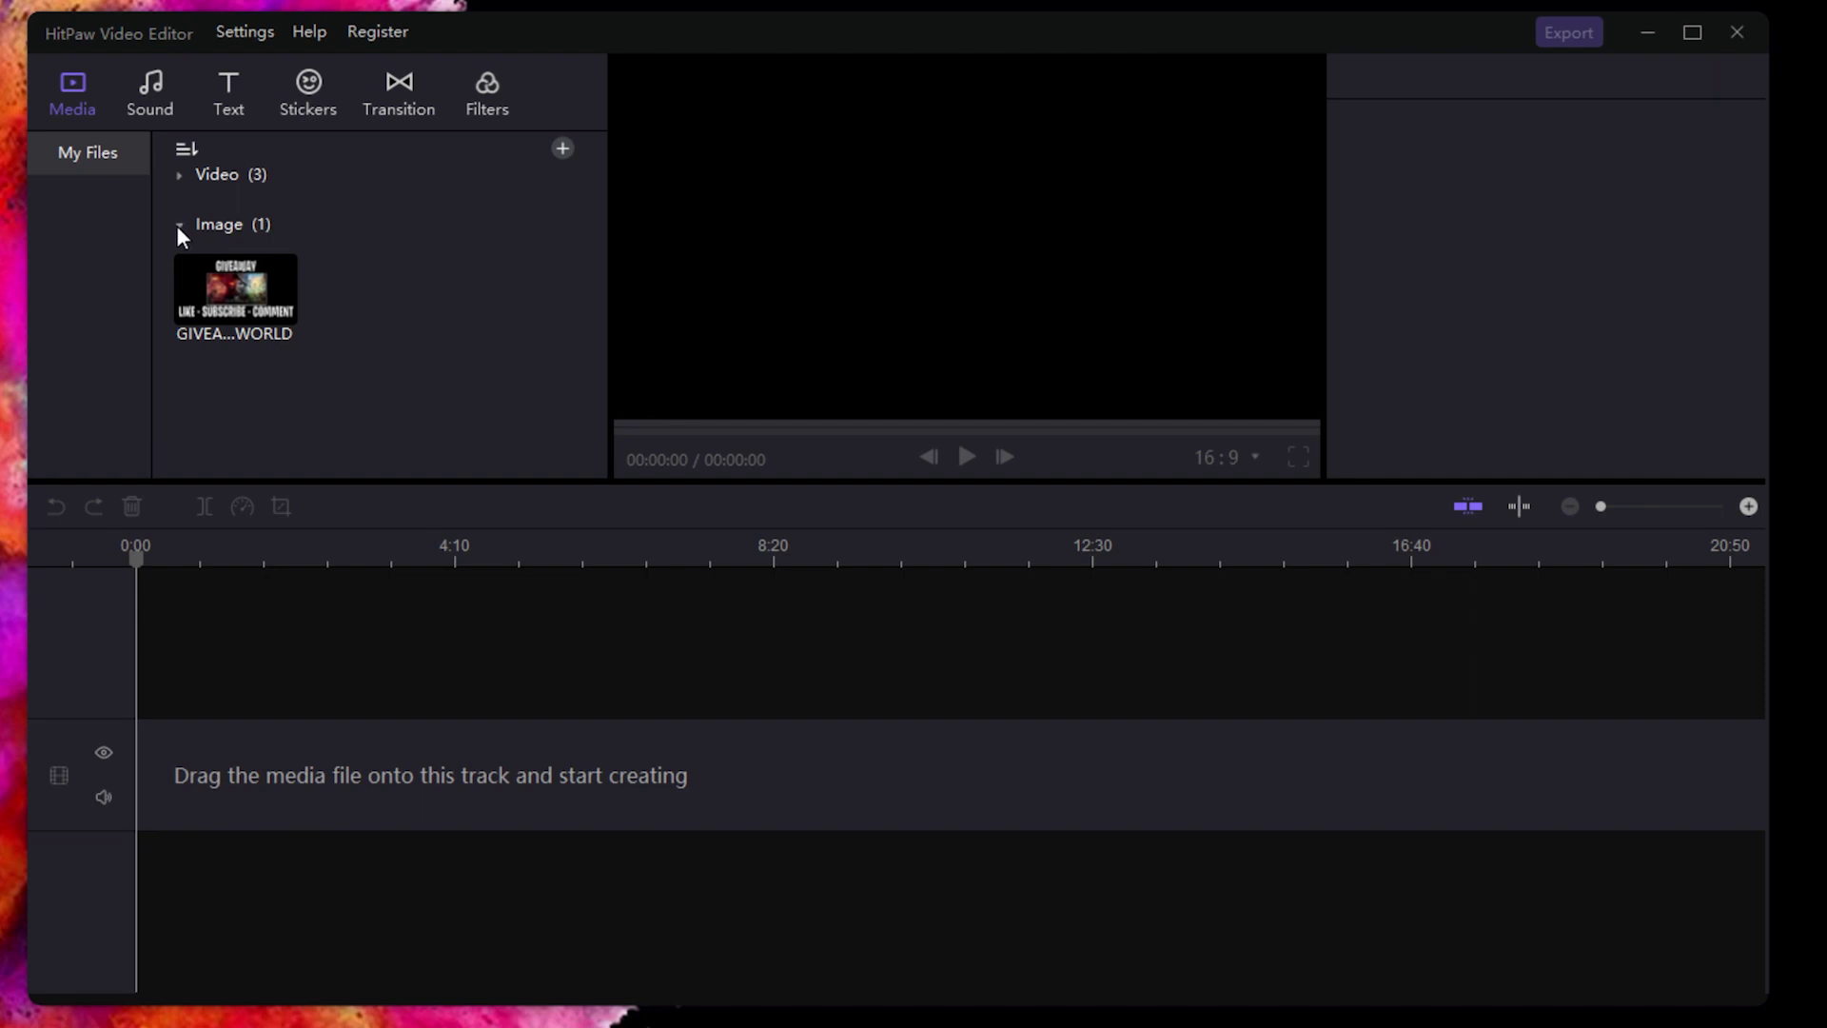
left_click(177, 225)
left_click(179, 174)
- Preview youtube-like-sub, reopen both groups, and place Ek1 Intro at the timeline start
left_click(185, 219)
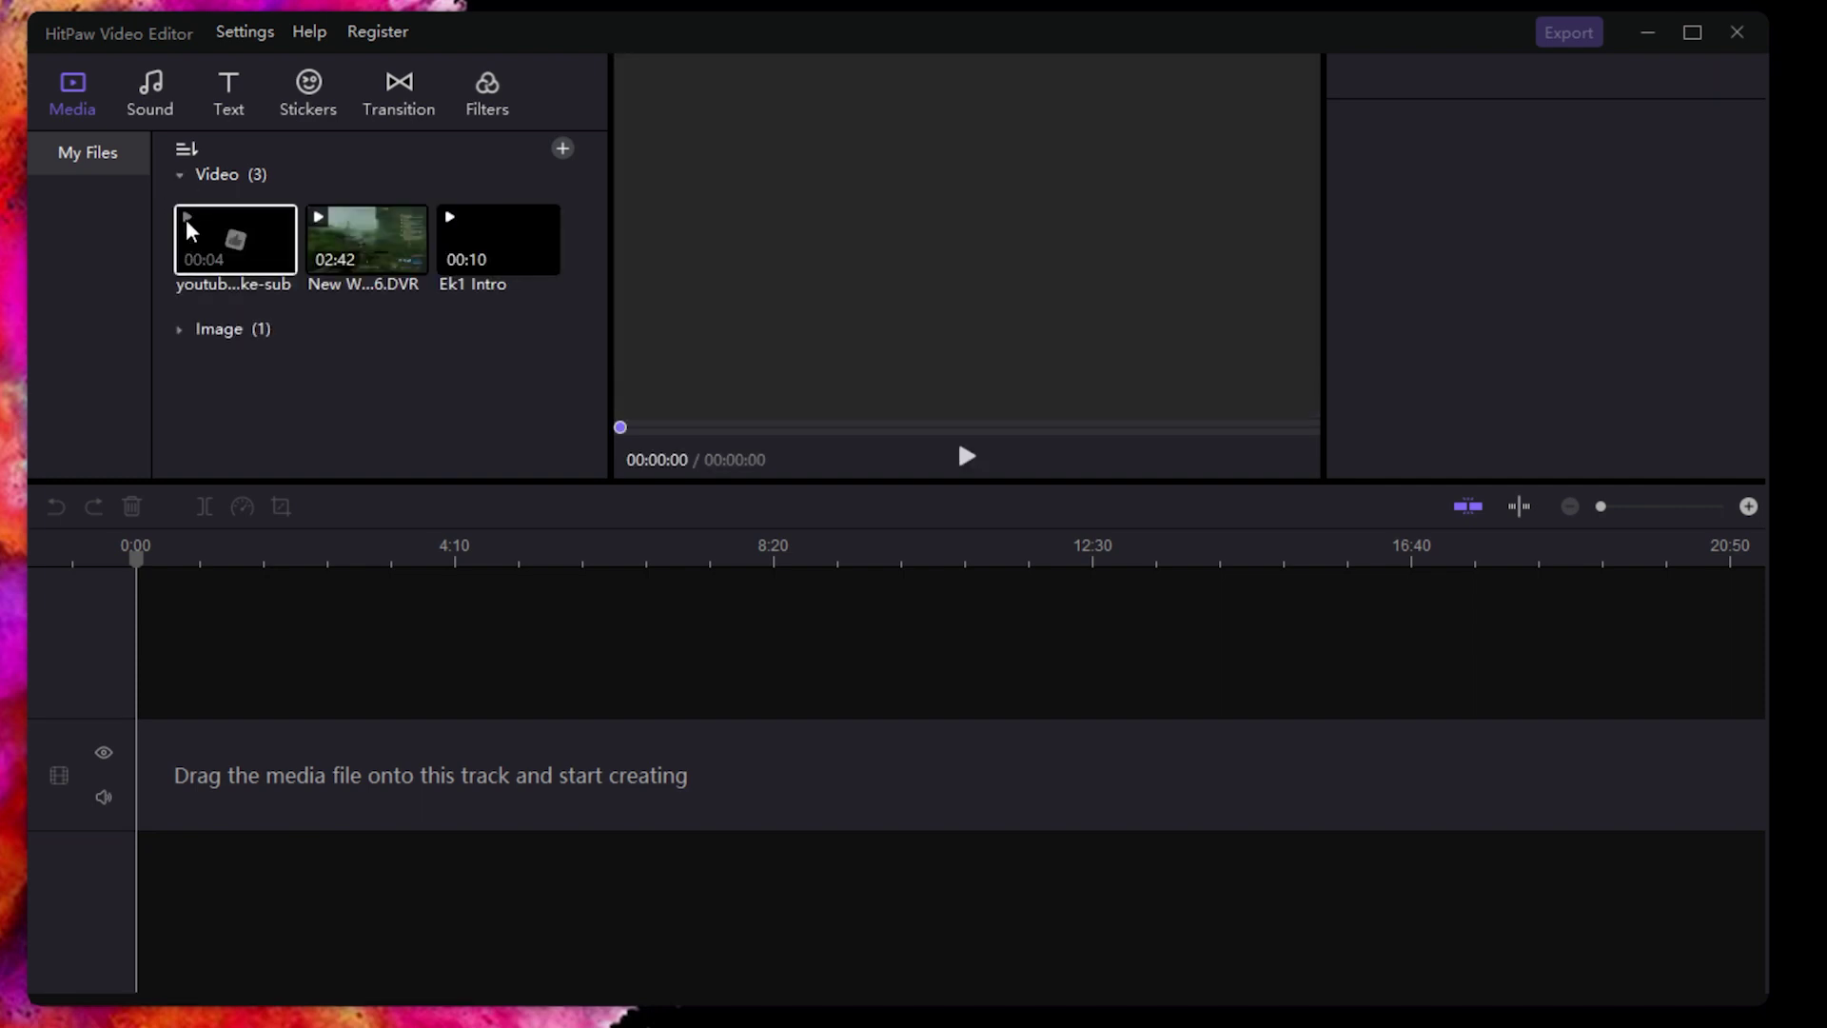
left_click(179, 174)
left_click(180, 224)
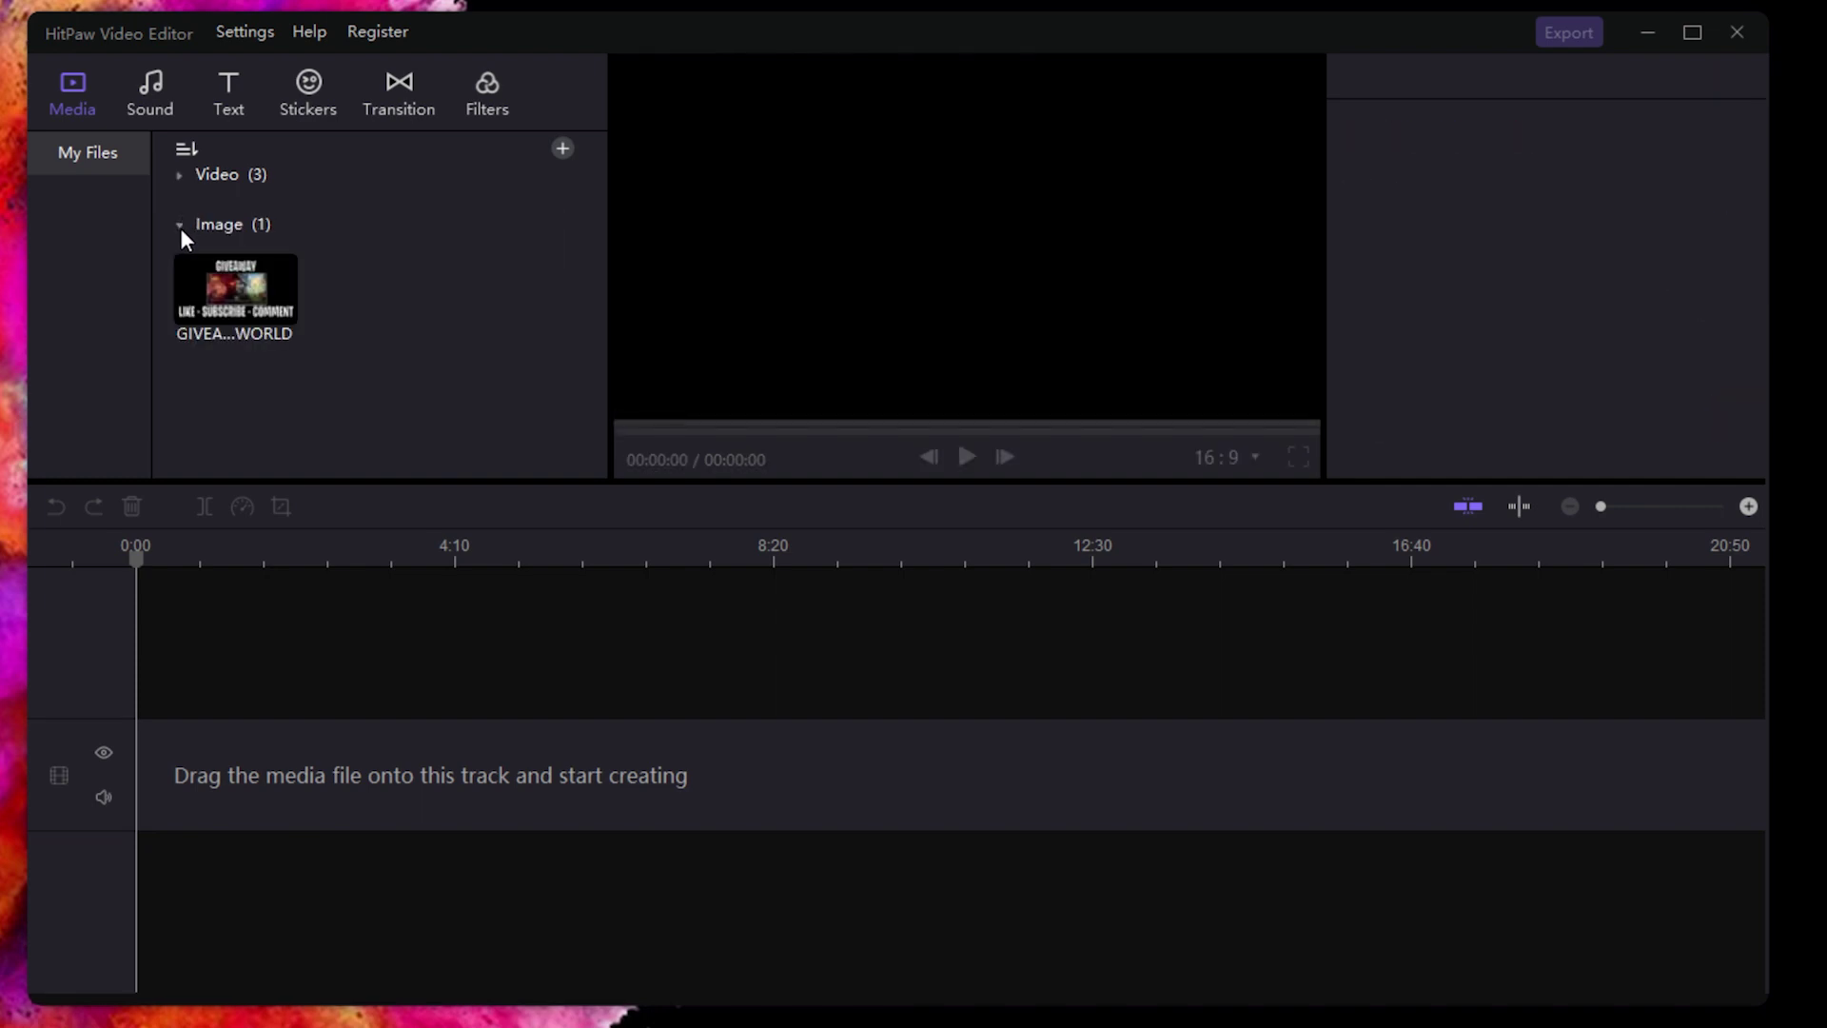
left_click(180, 225)
left_click(177, 179)
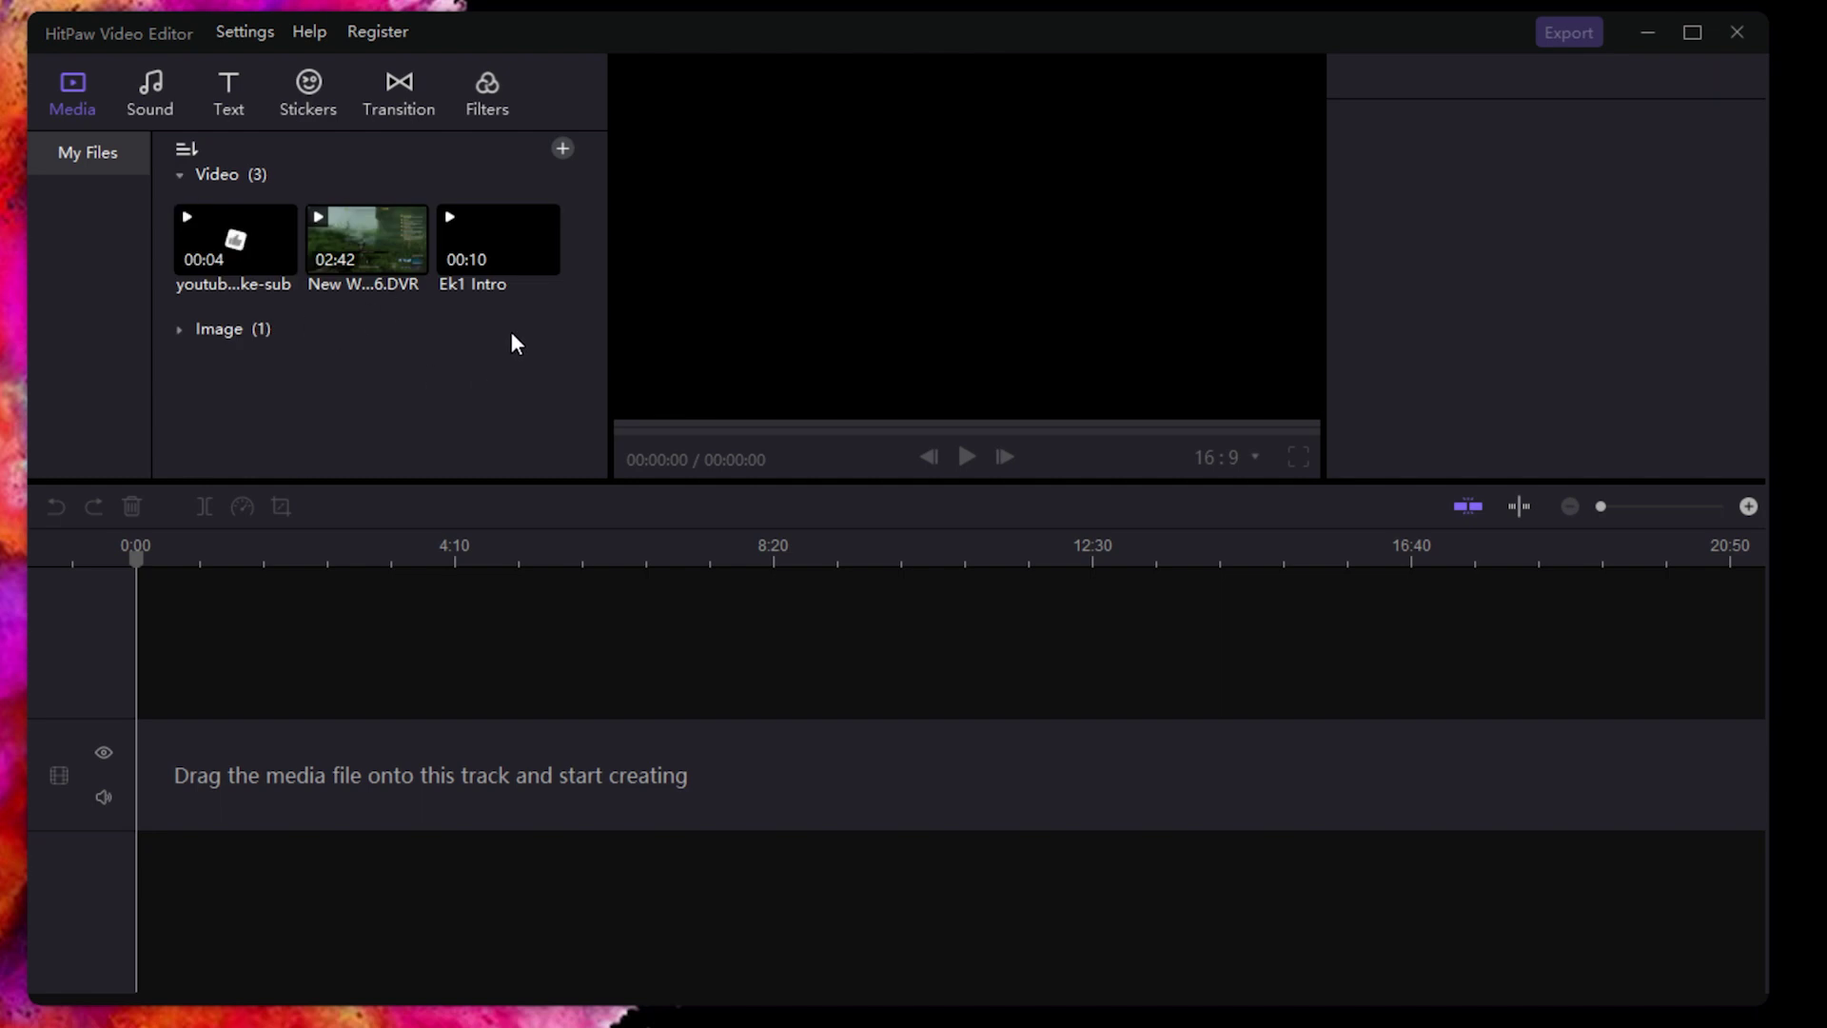
left_click(181, 333)
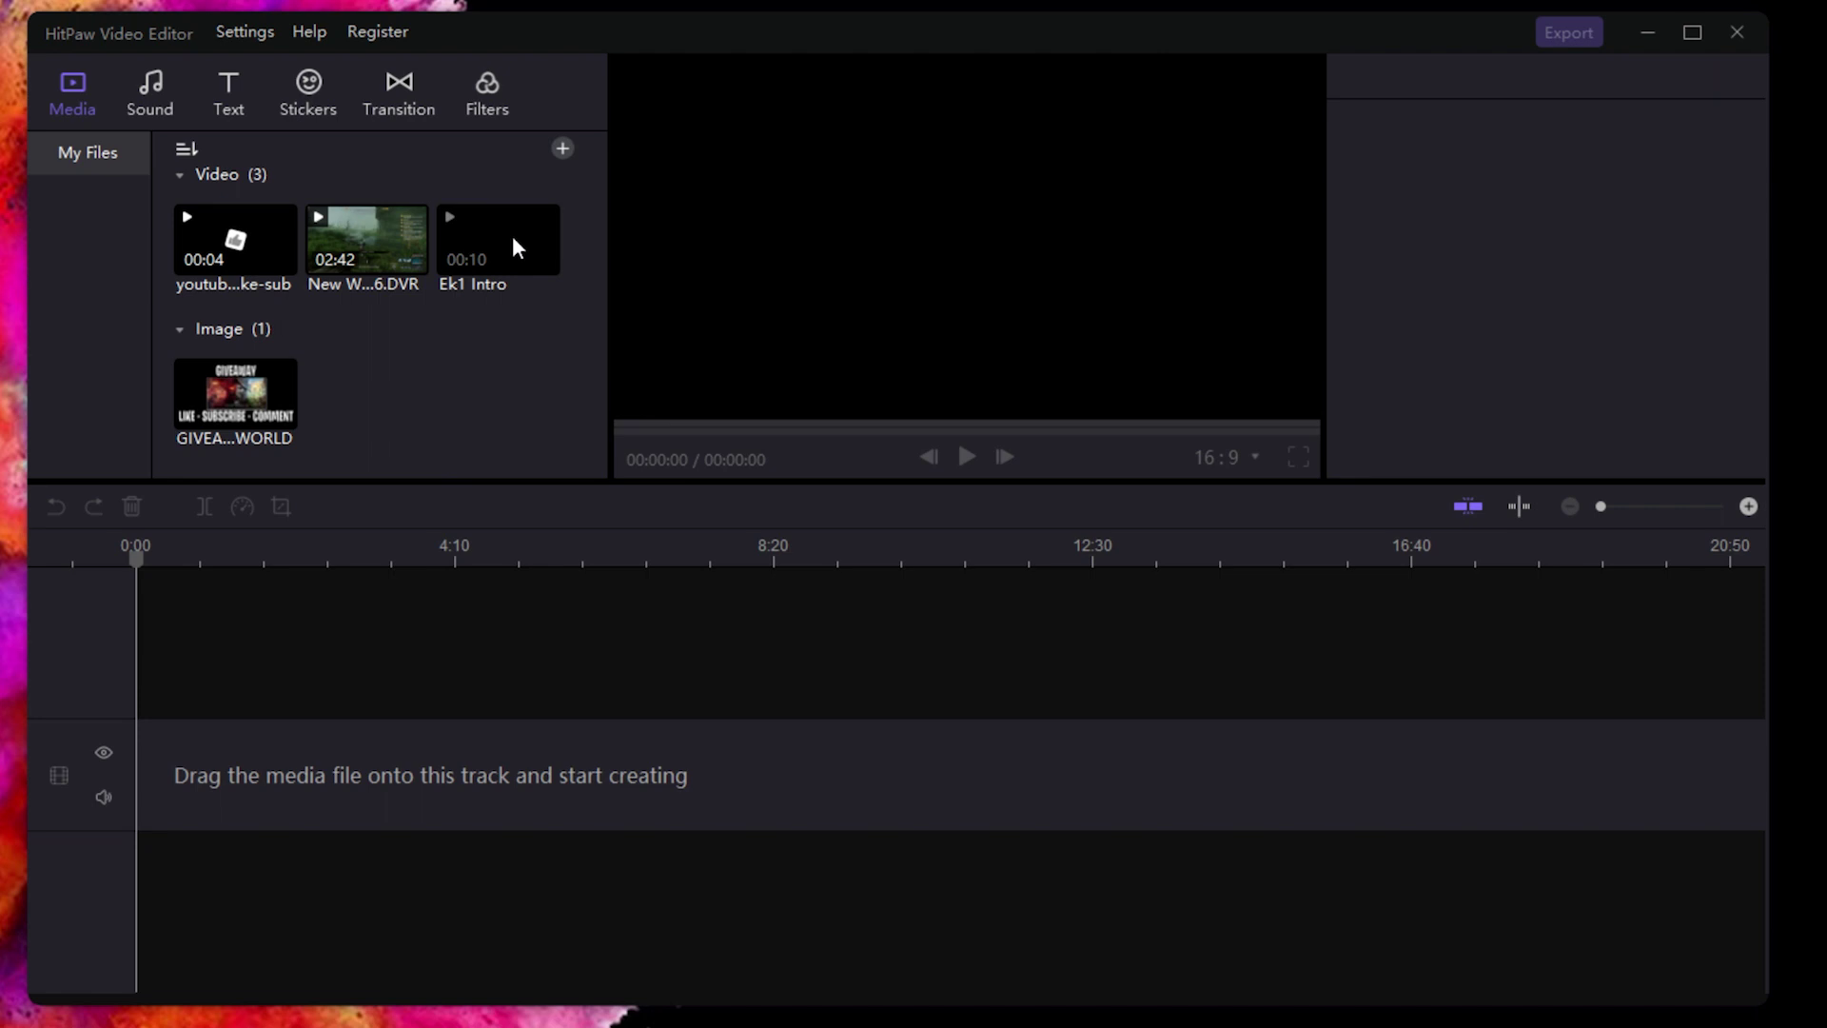
left_click_drag(490, 242, 257, 782)
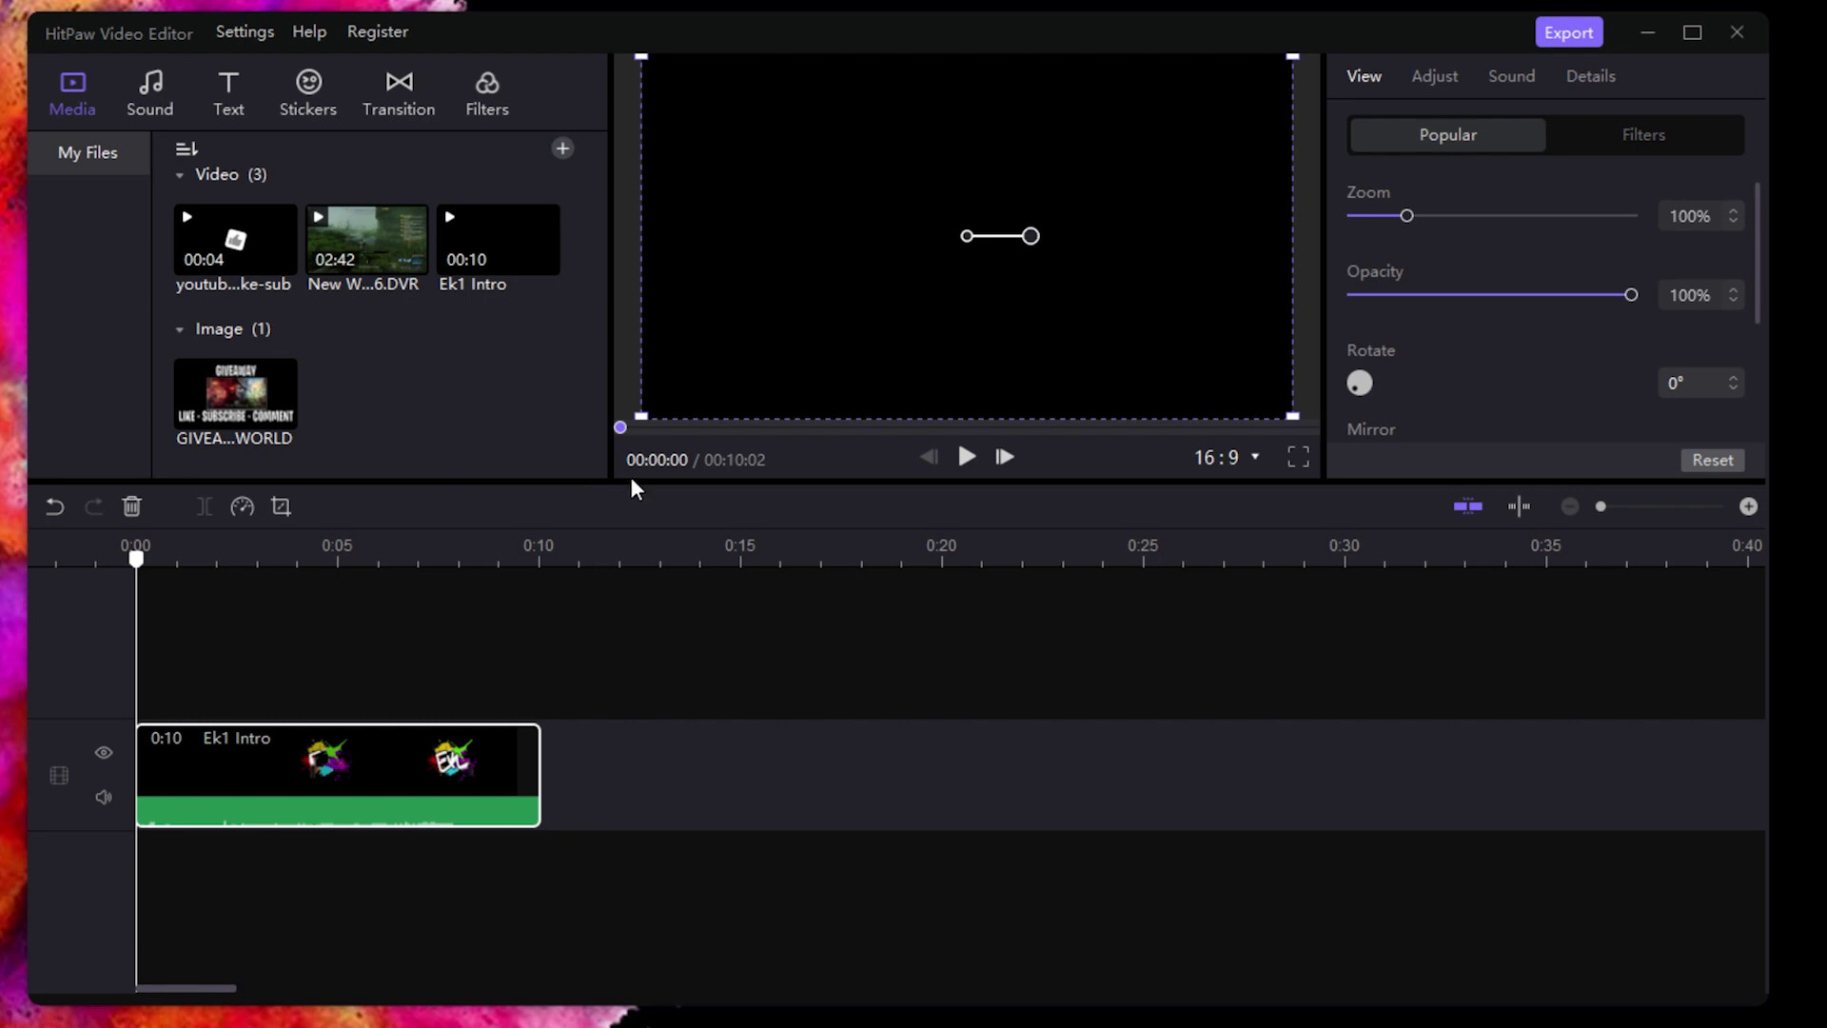
- Play the Ek1 Intro clip and stop playback near its end
key("space")
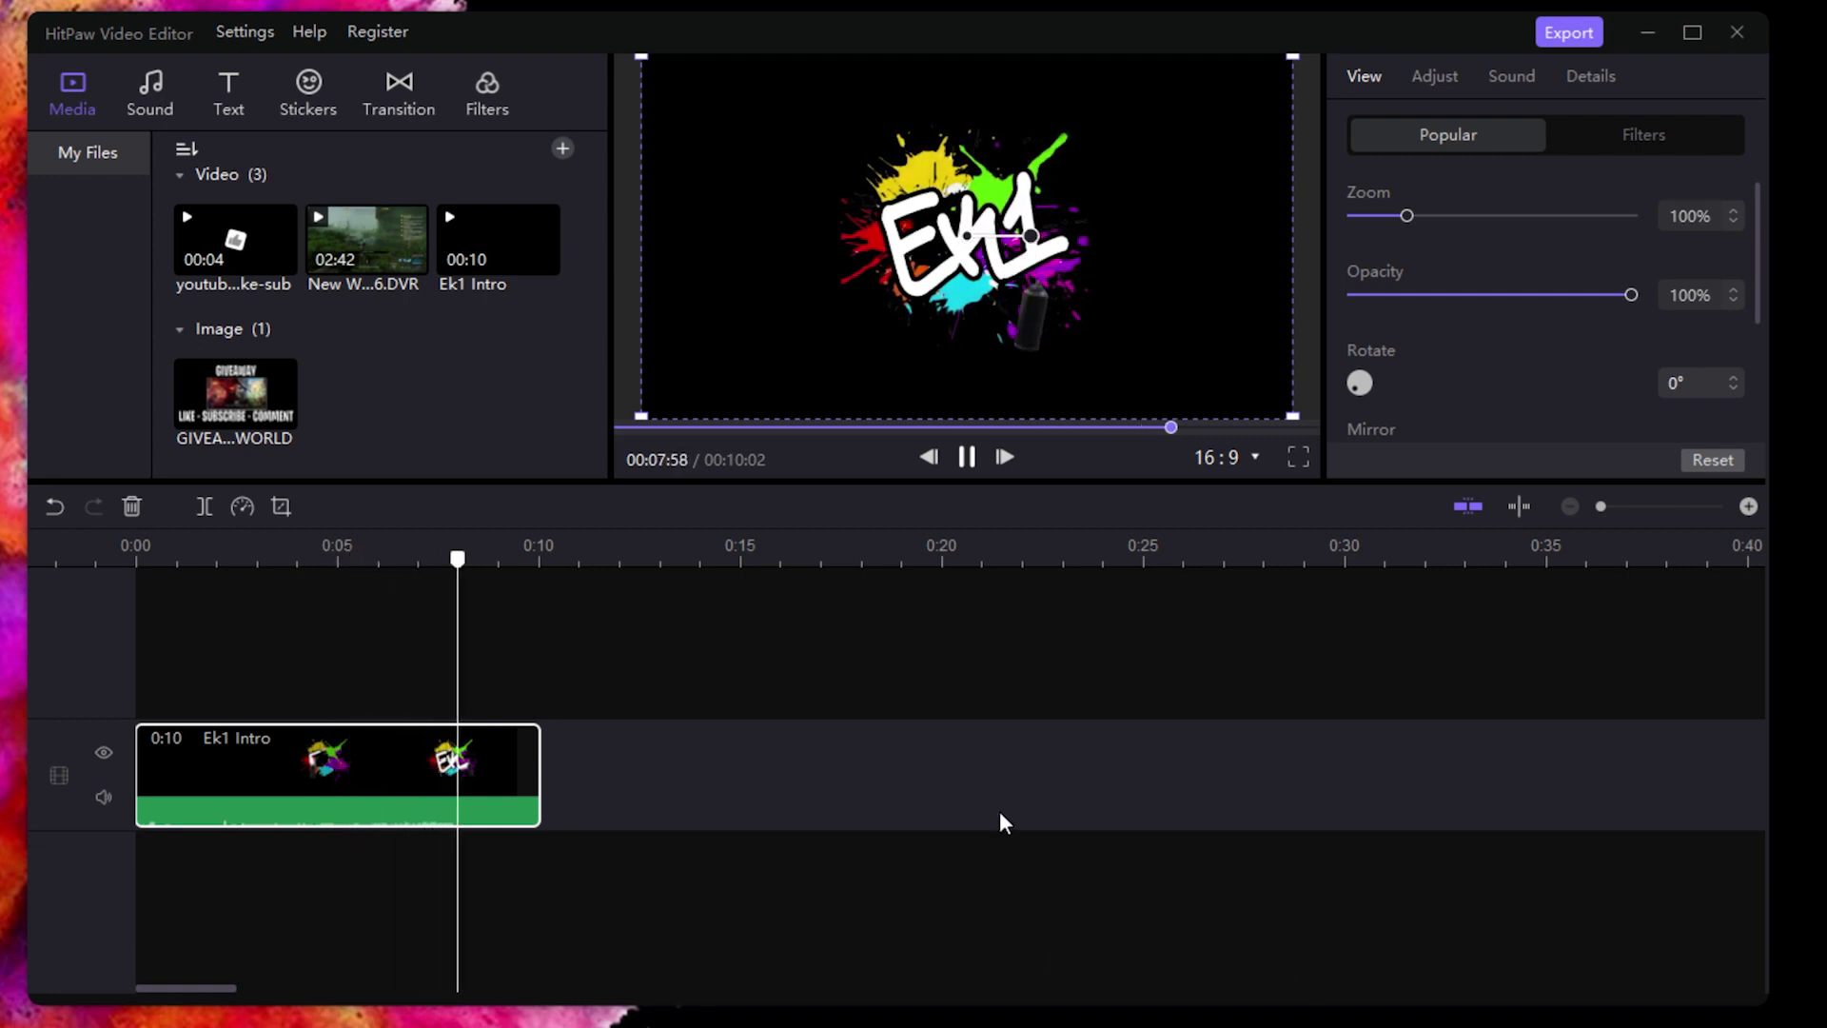
key("space")
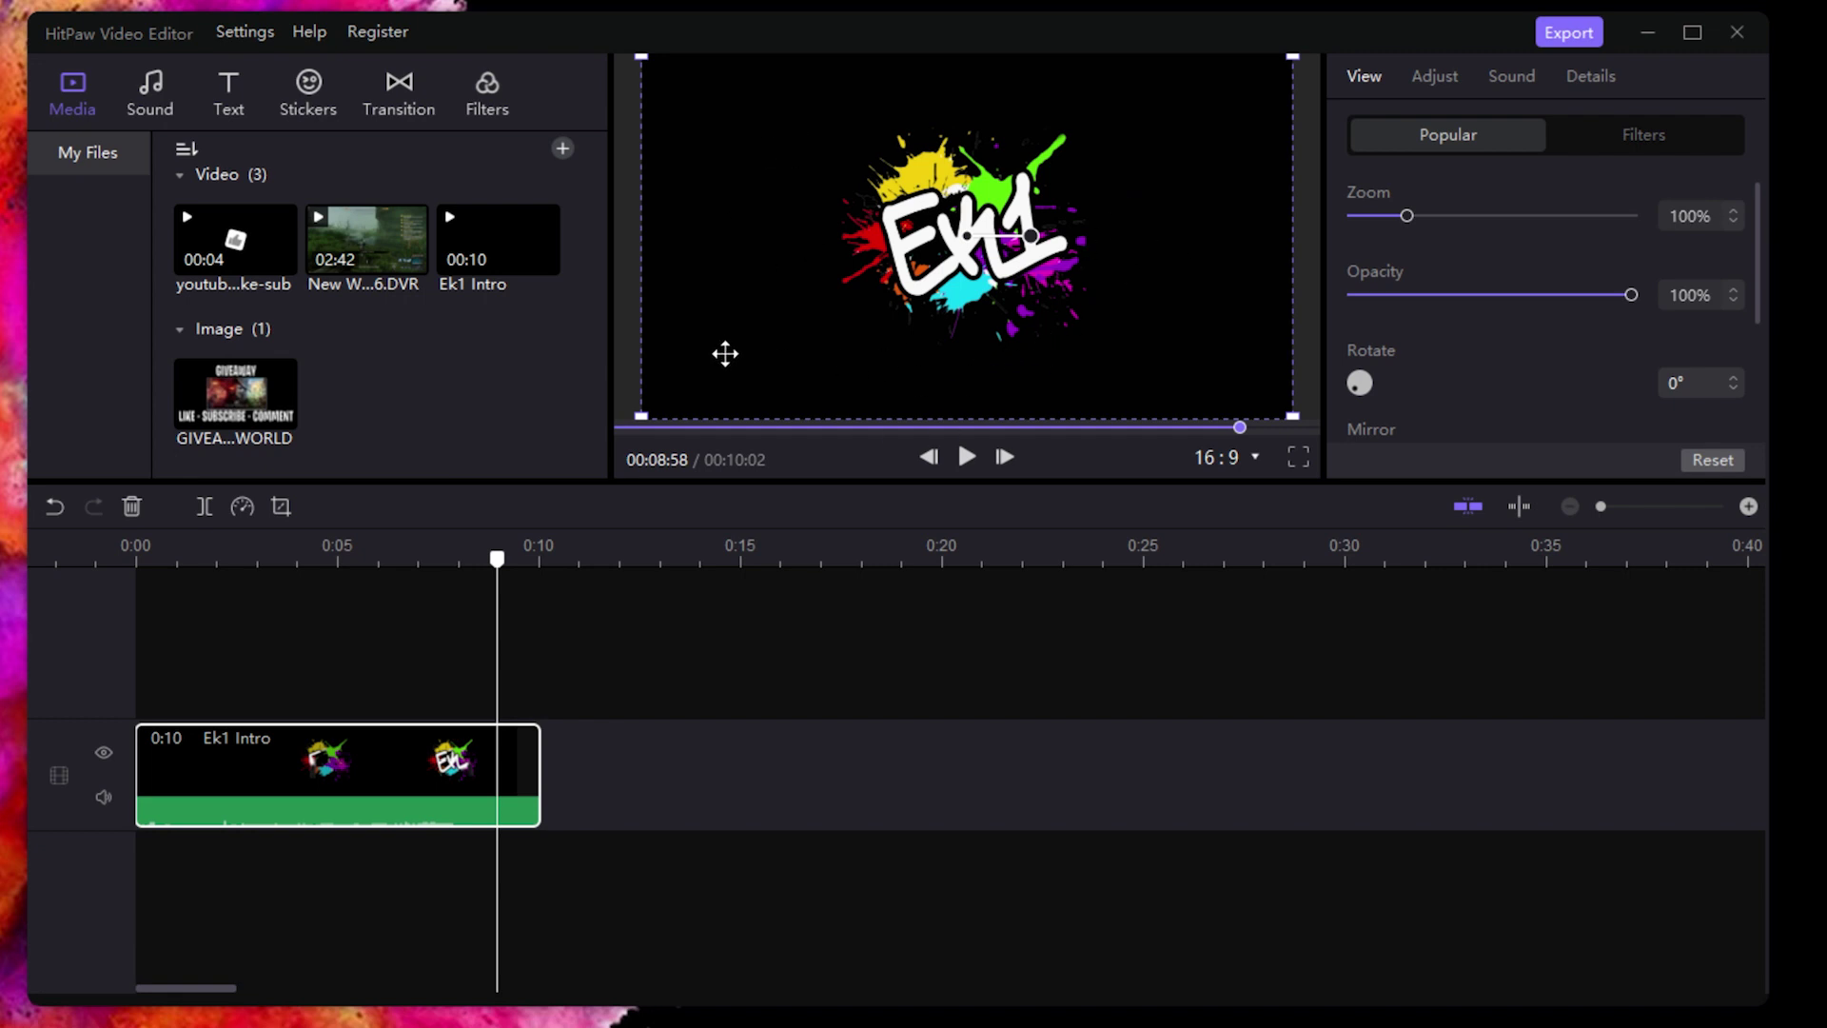
- Scrub to about 7 seconds and experiment with the intro's Zoom and Opacity sliders
left_click_drag(493, 567, 417, 559)
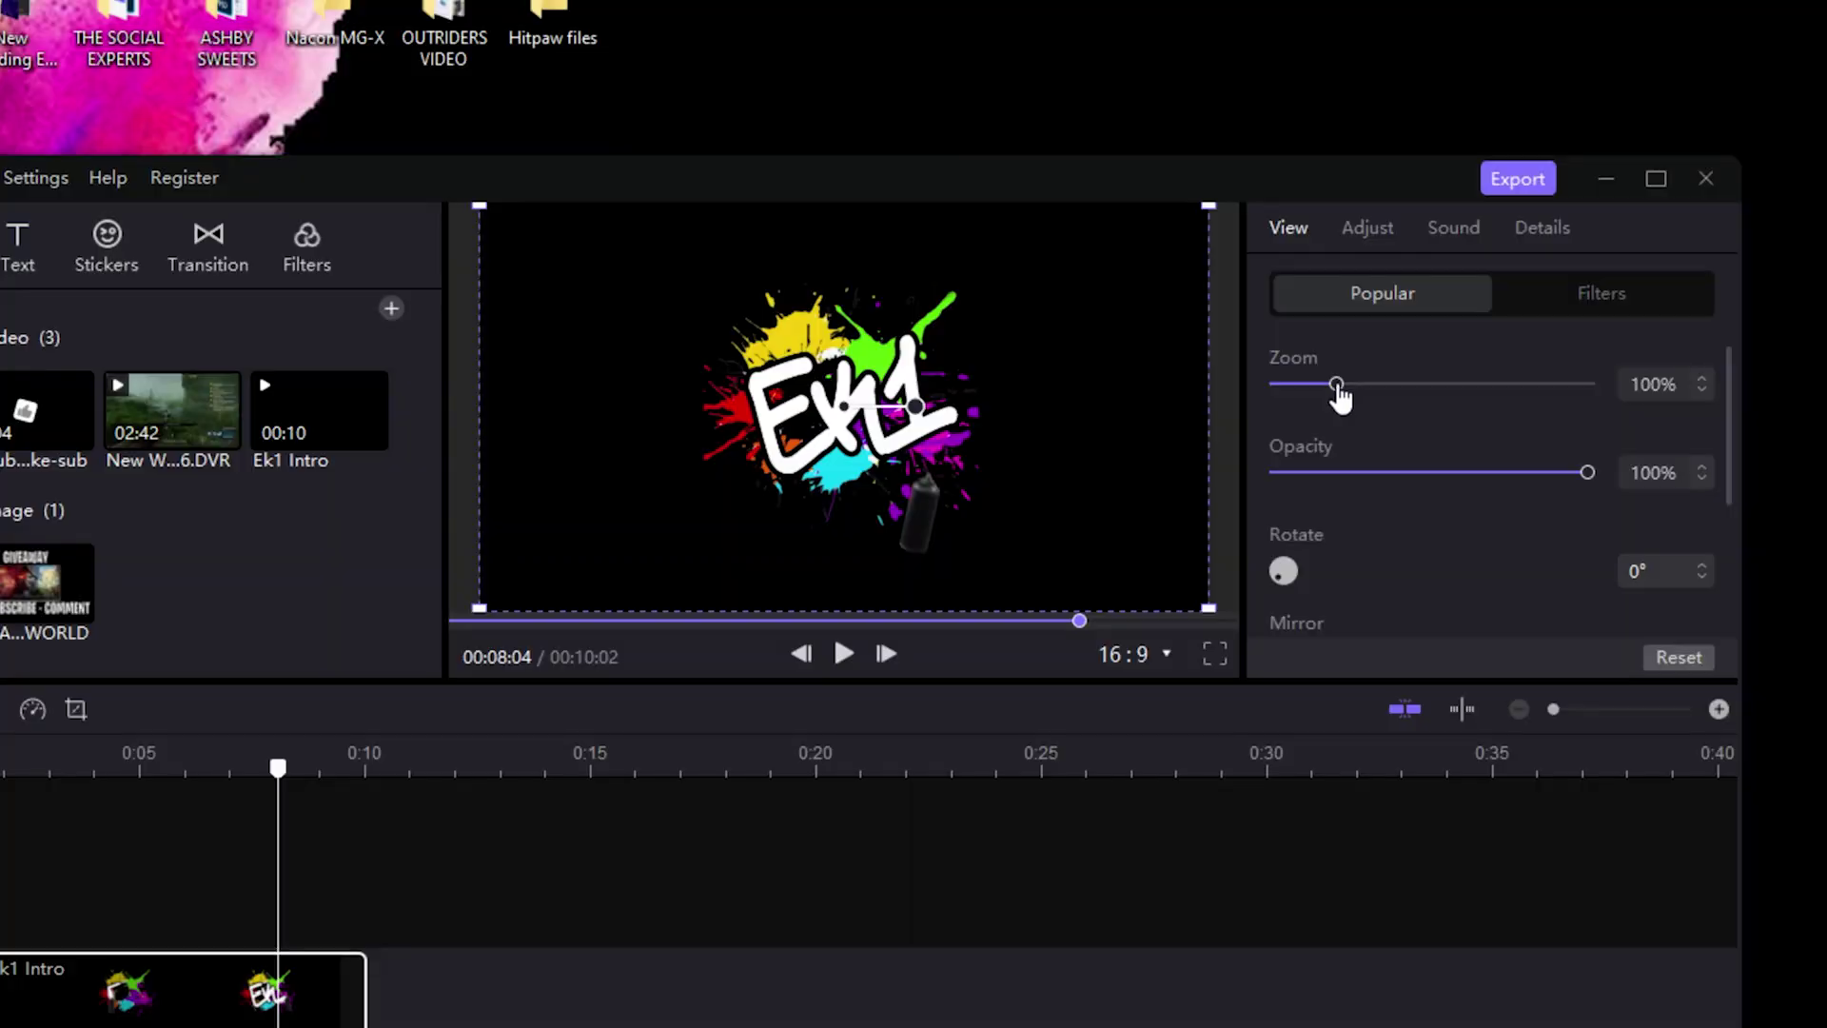
left_click_drag(860, 460, 925, 469)
left_click_drag(1375, 402, 1340, 398)
mouse_move(1589, 476)
left_mouse_down()
mouse_move(1313, 481)
mouse_move(1602, 480)
left_mouse_up()
scroll(1410, 490, "down", 2)
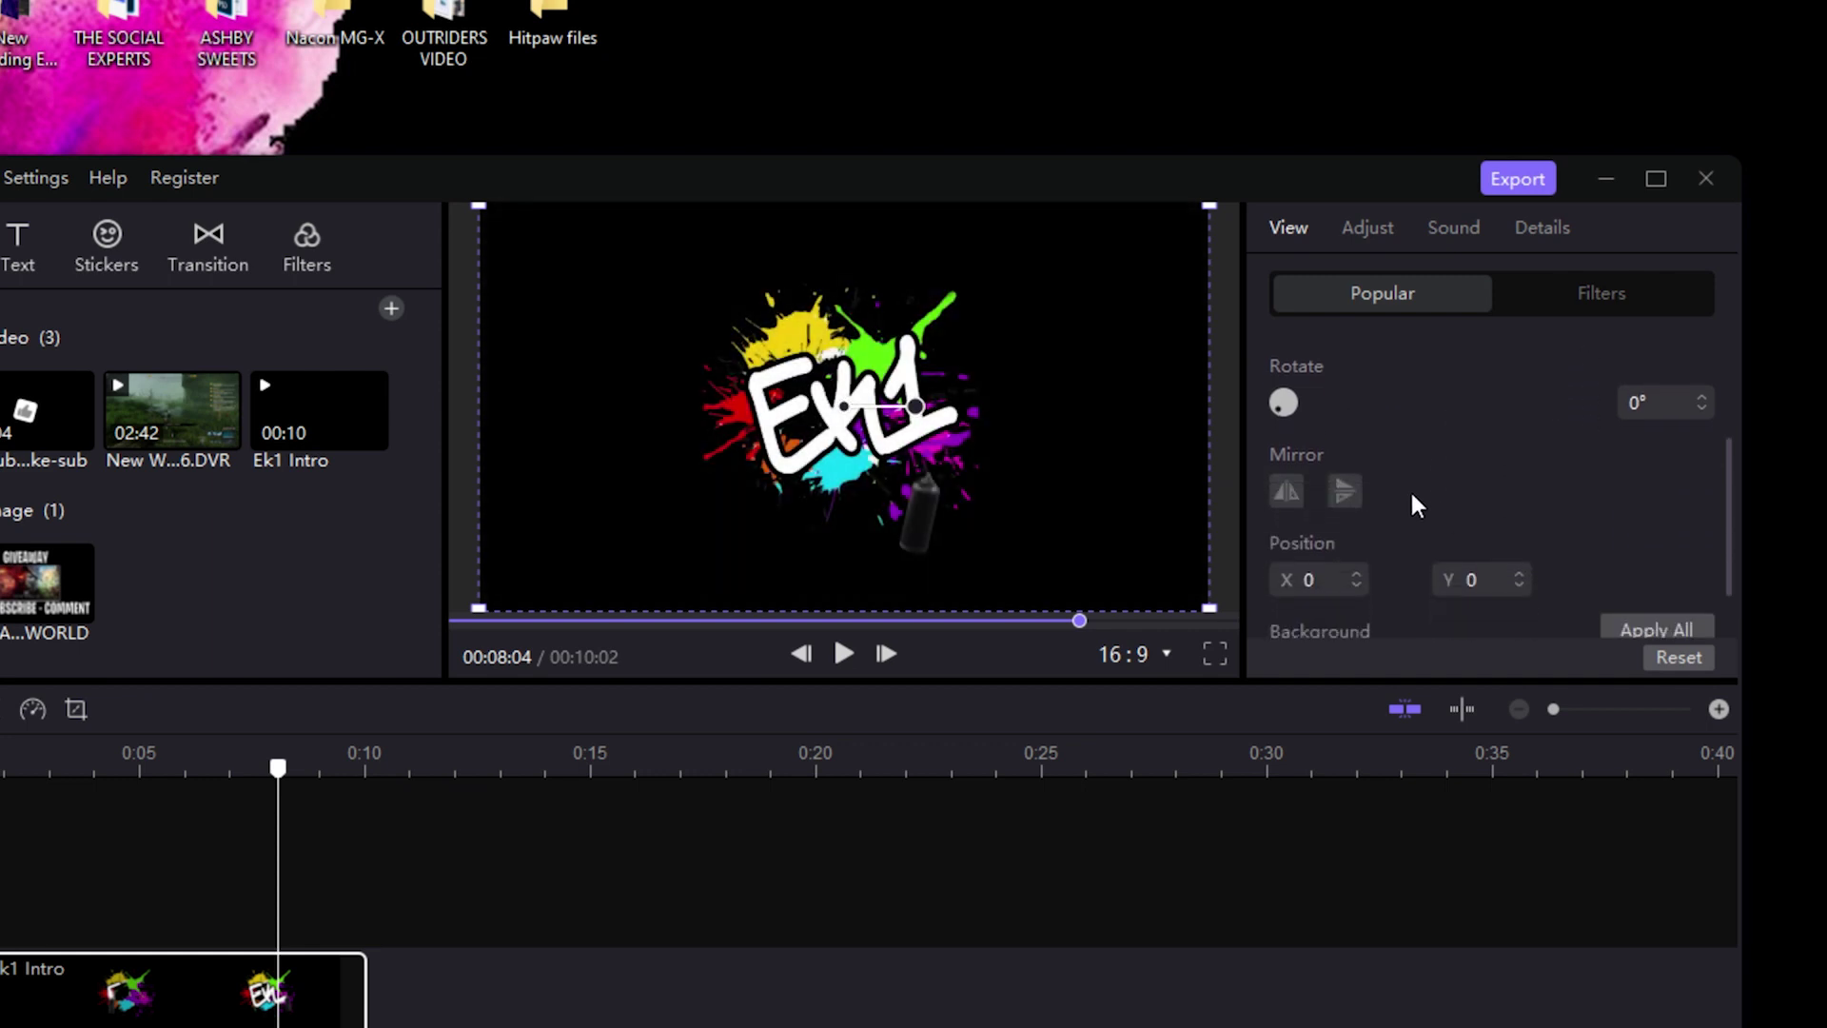
scroll(1411, 495, "down", 1)
- Set the Ek1 Intro clip's rotation to exactly 35°
left_click_drag(1271, 390, 1271, 386)
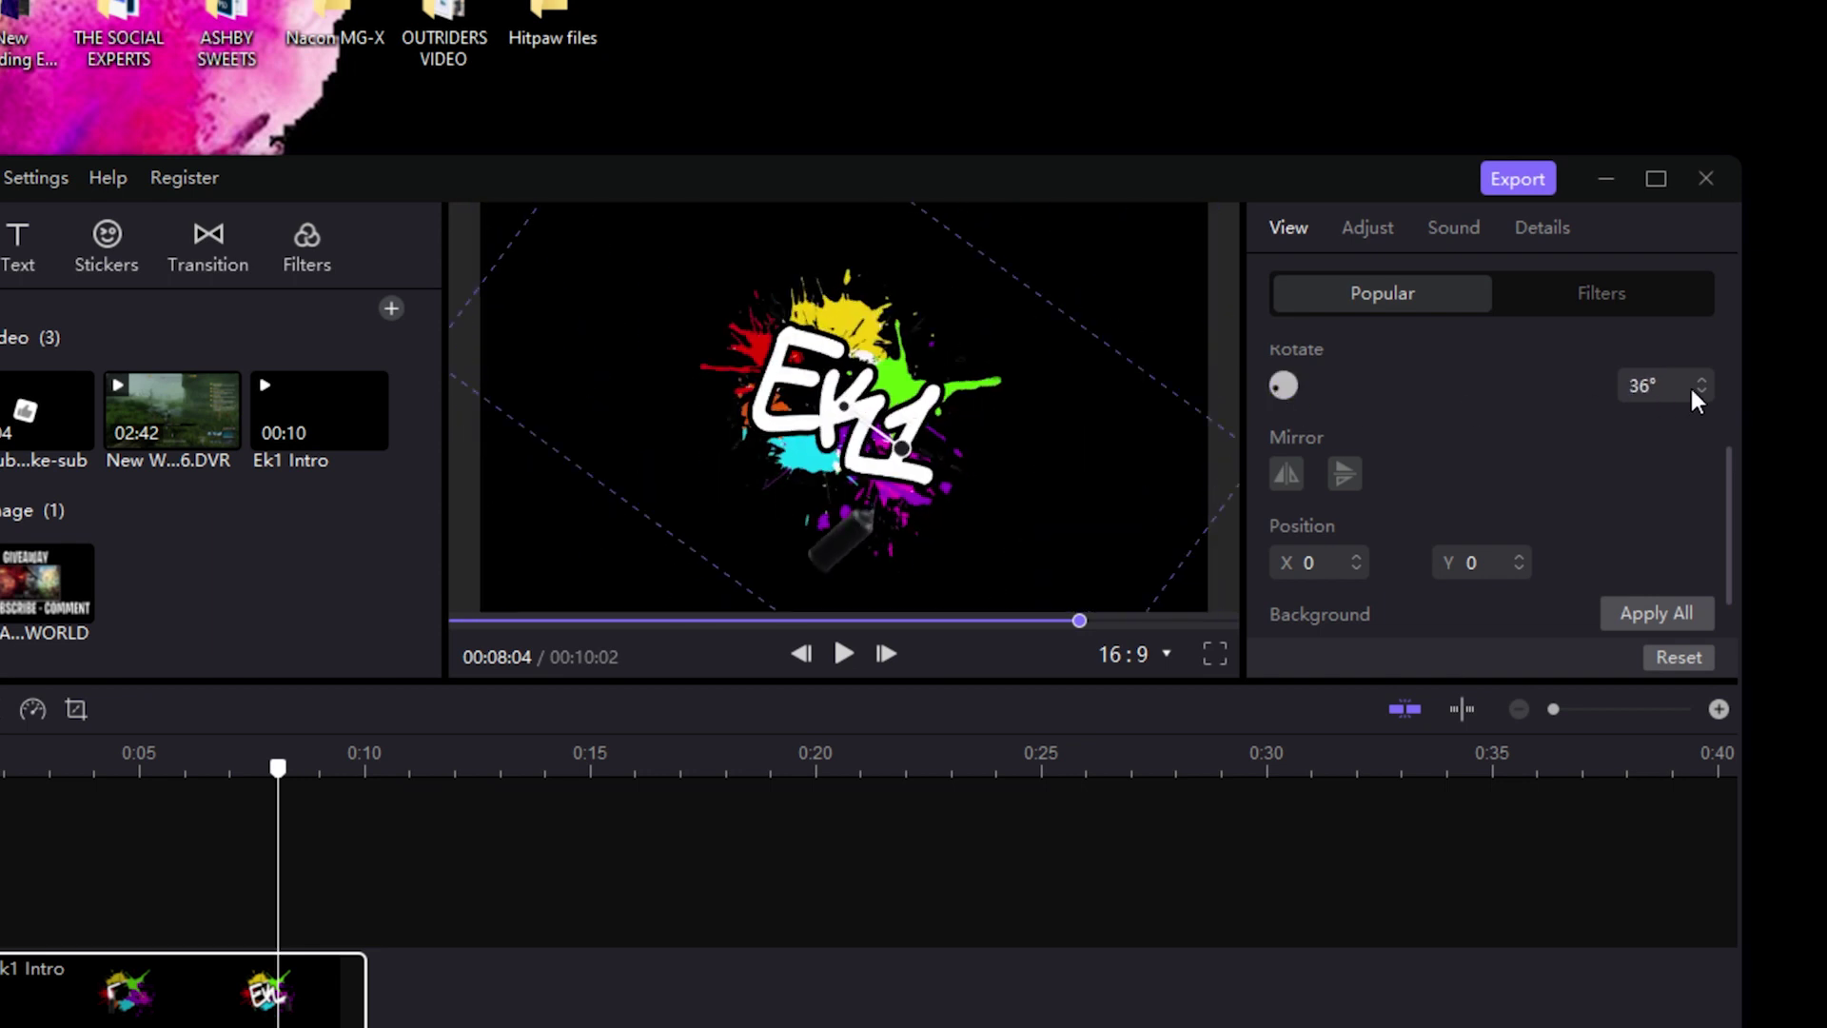
left_click(1649, 386)
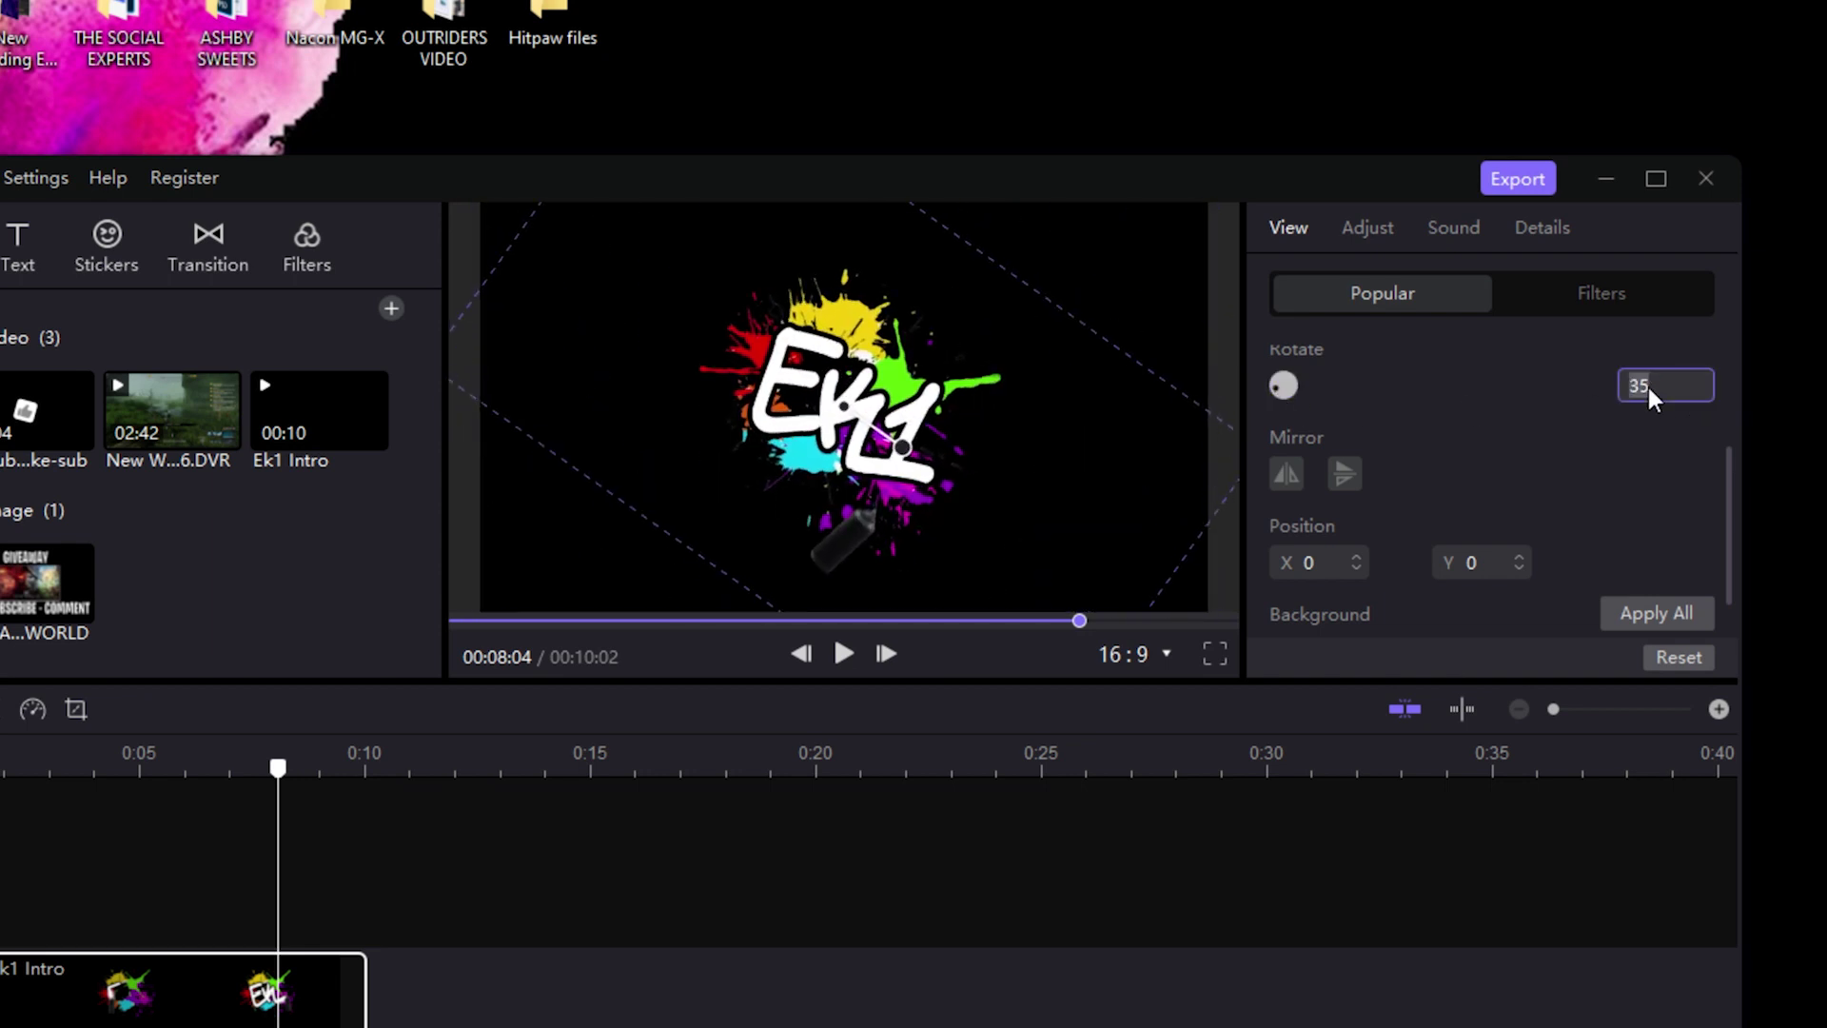
key("Return")
- Try horizontal and vertical mirroring, leaving the logo unflipped
left_click(1286, 473)
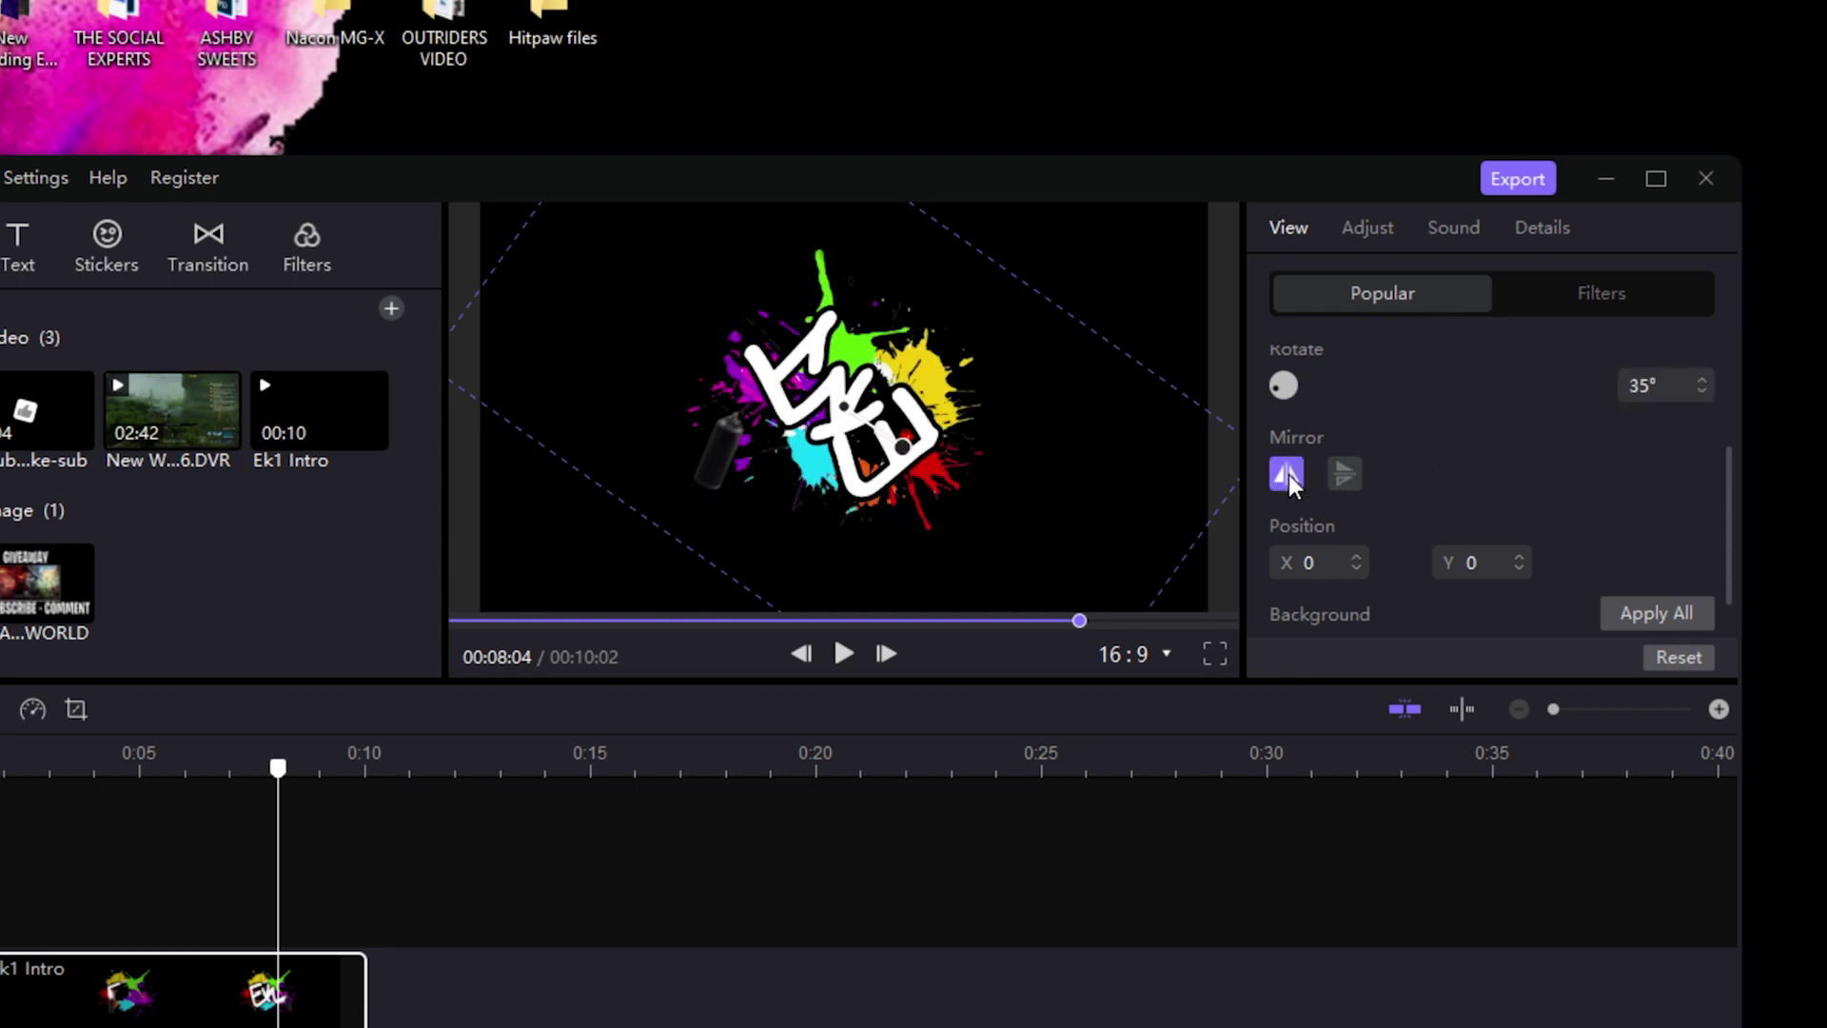
left_click(1288, 474)
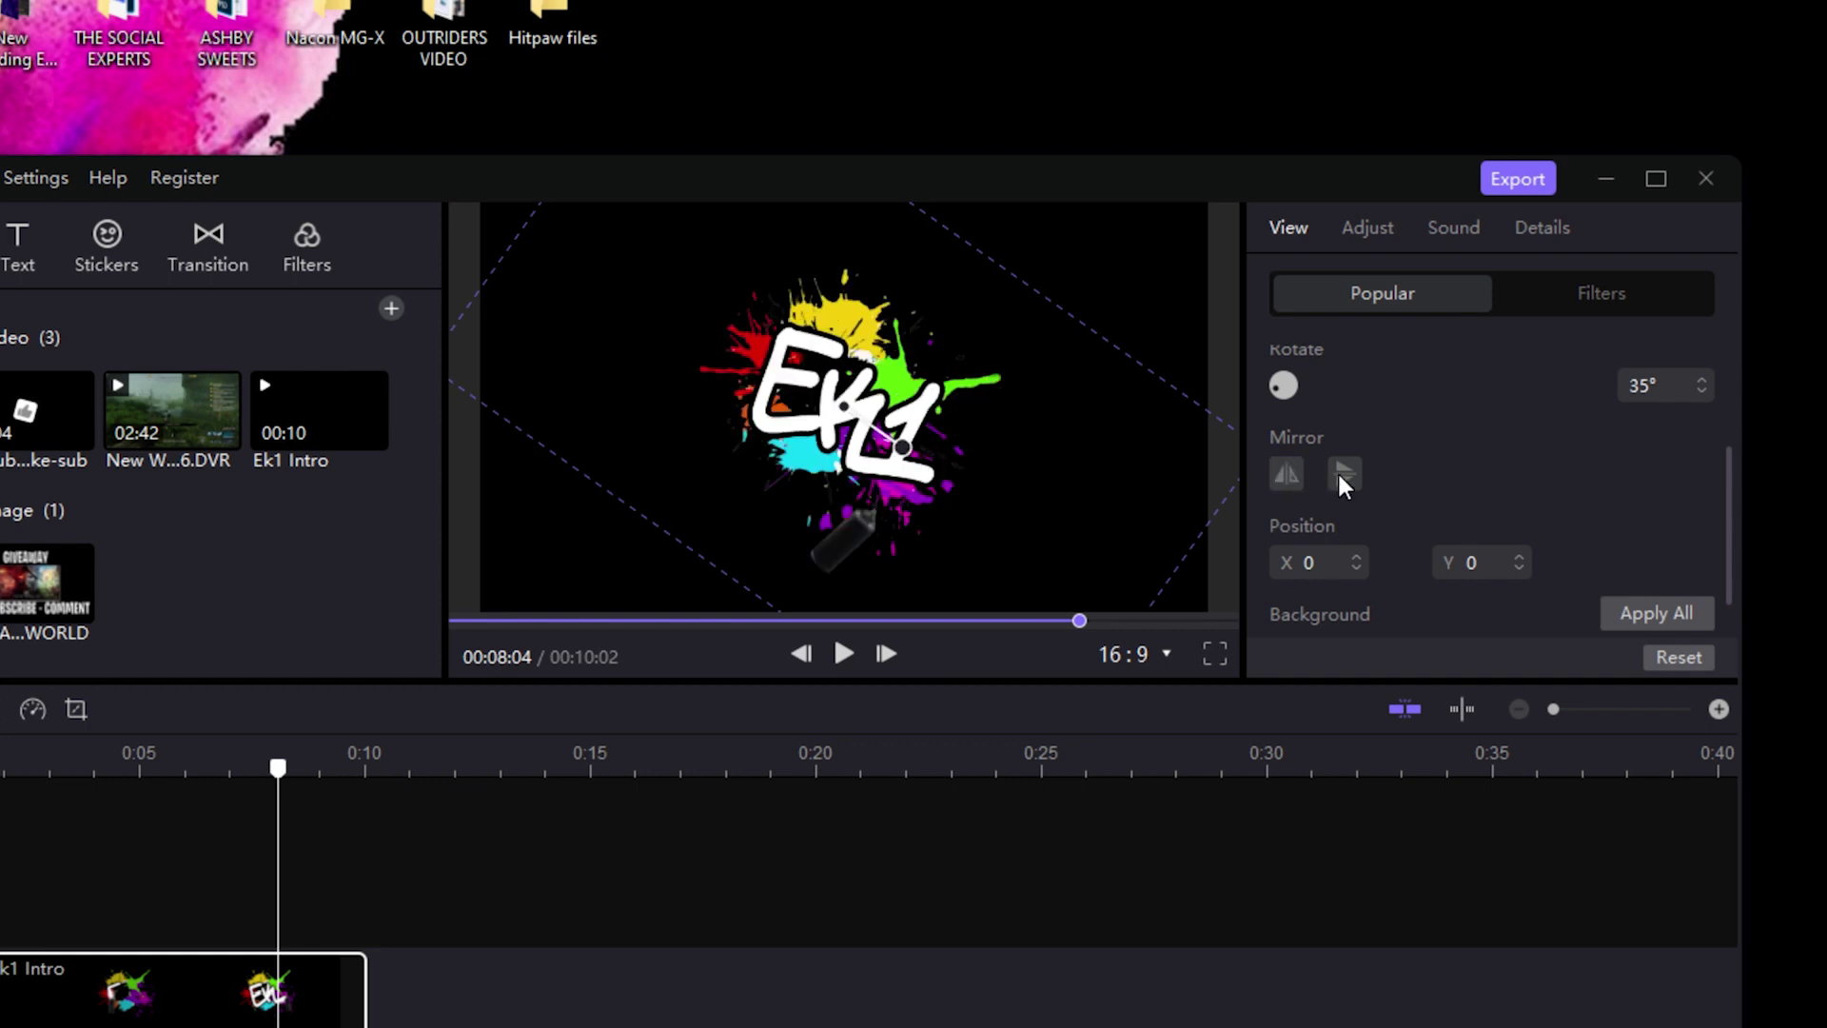
left_click(1283, 474)
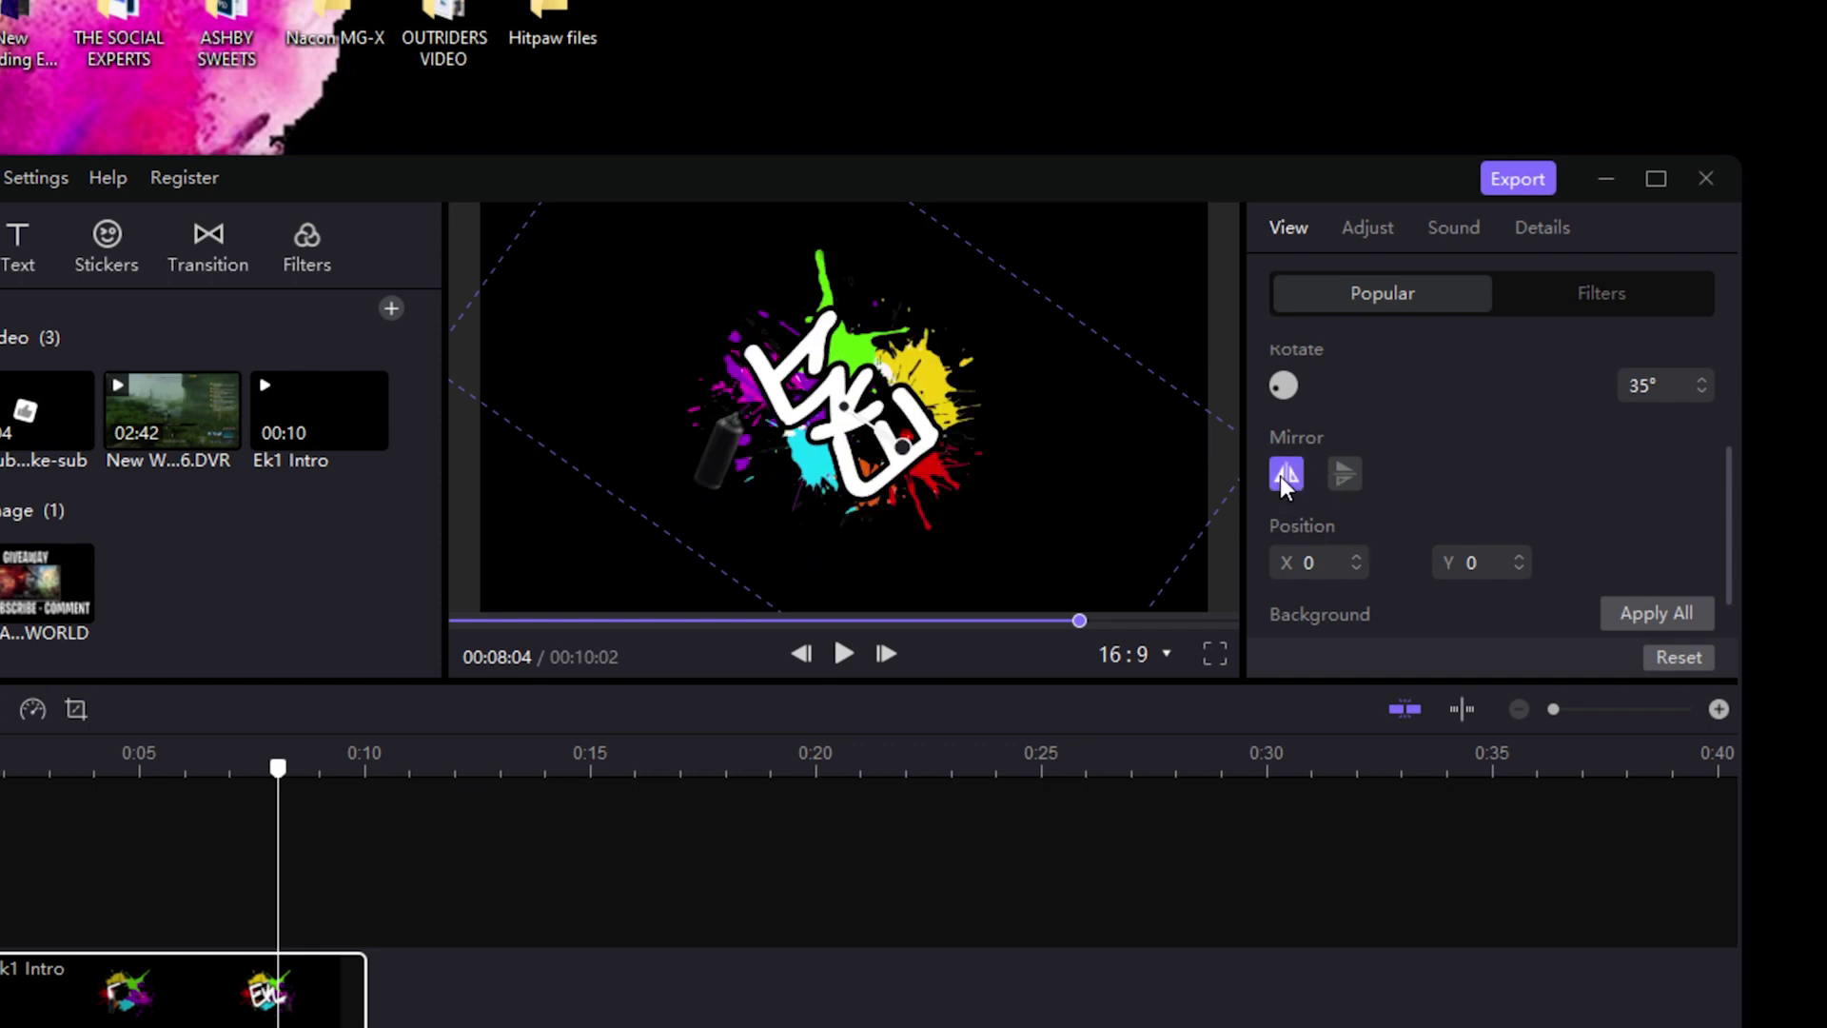
left_click(1282, 474)
left_click(1346, 470)
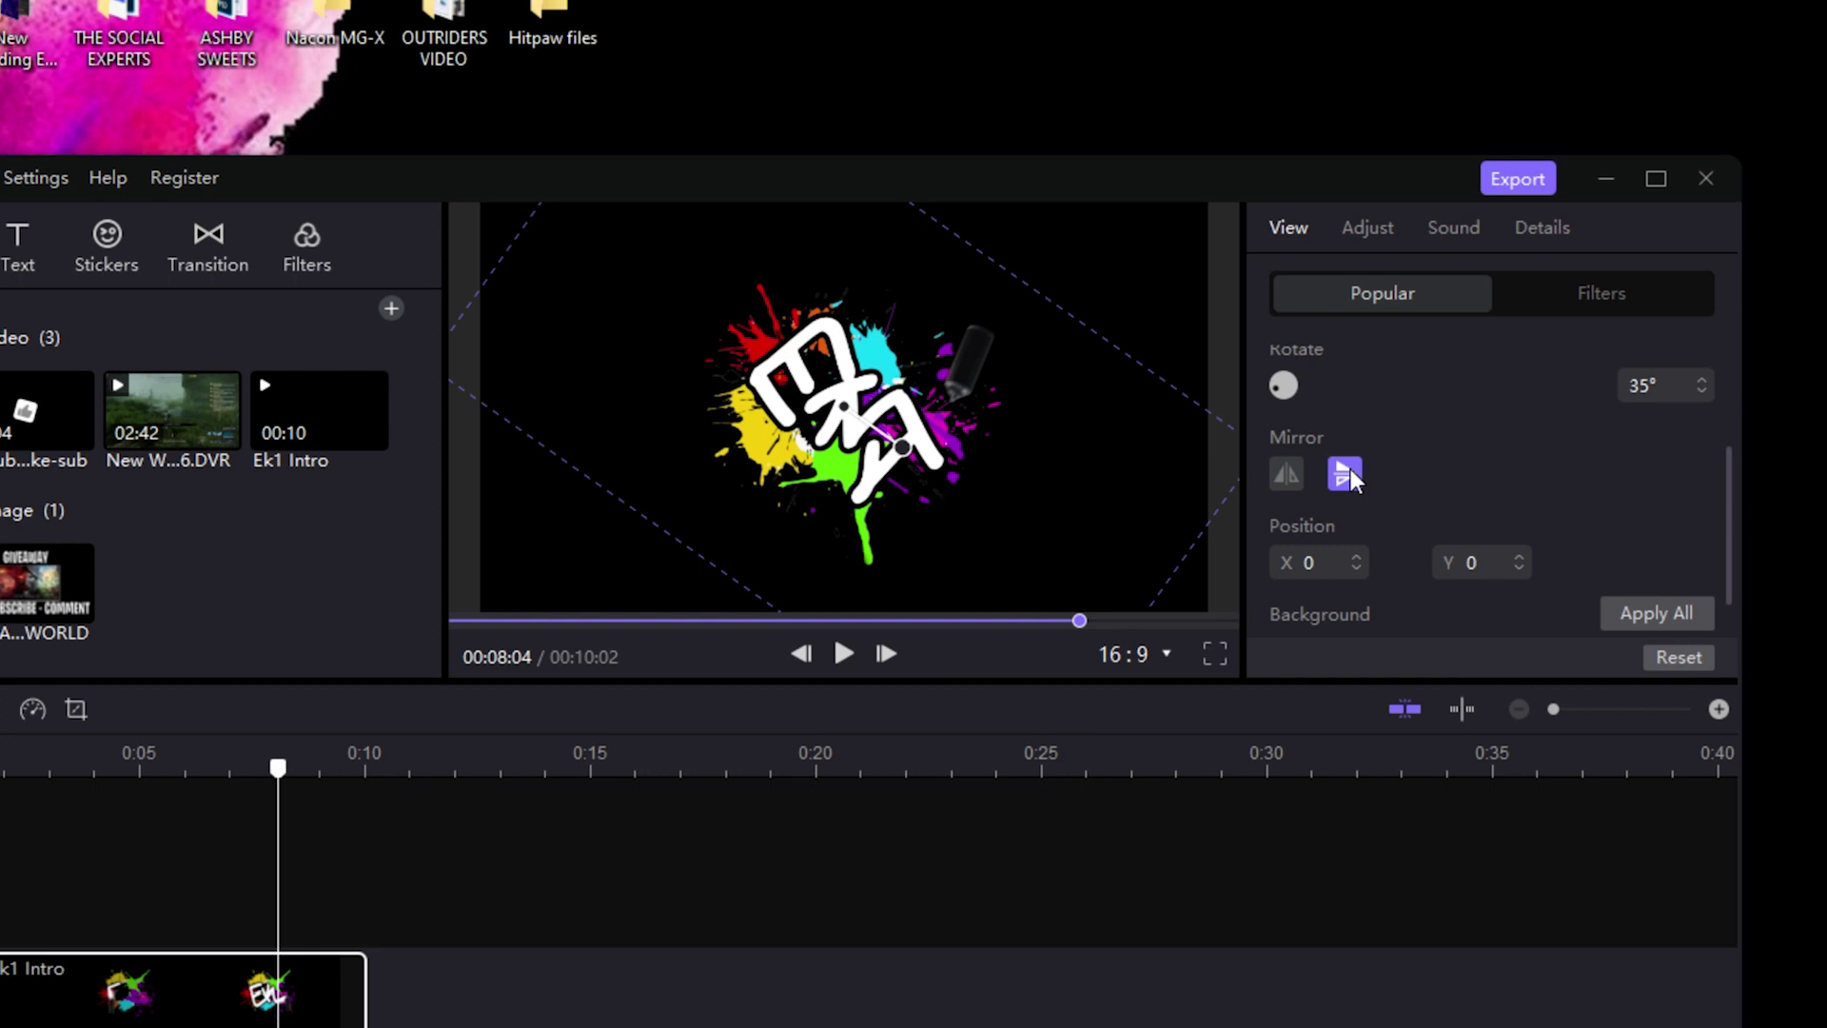
left_click(1351, 473)
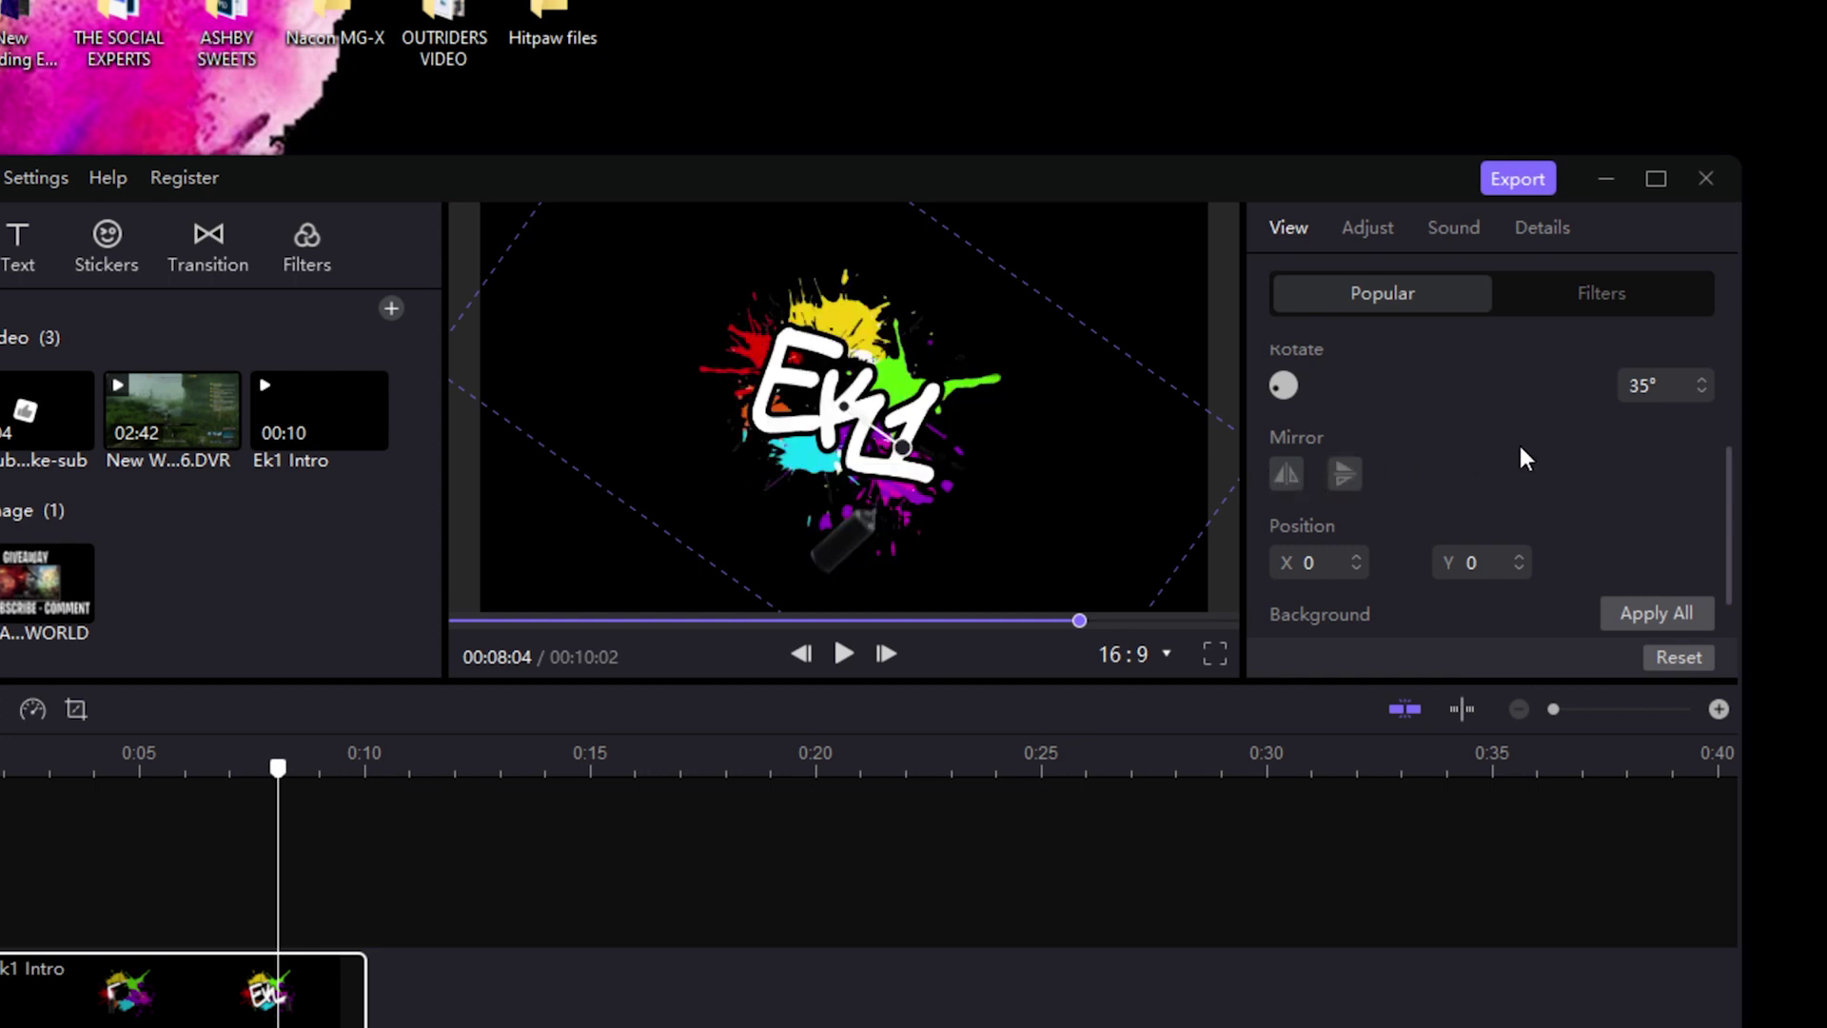
scroll(1553, 464, "down", 1)
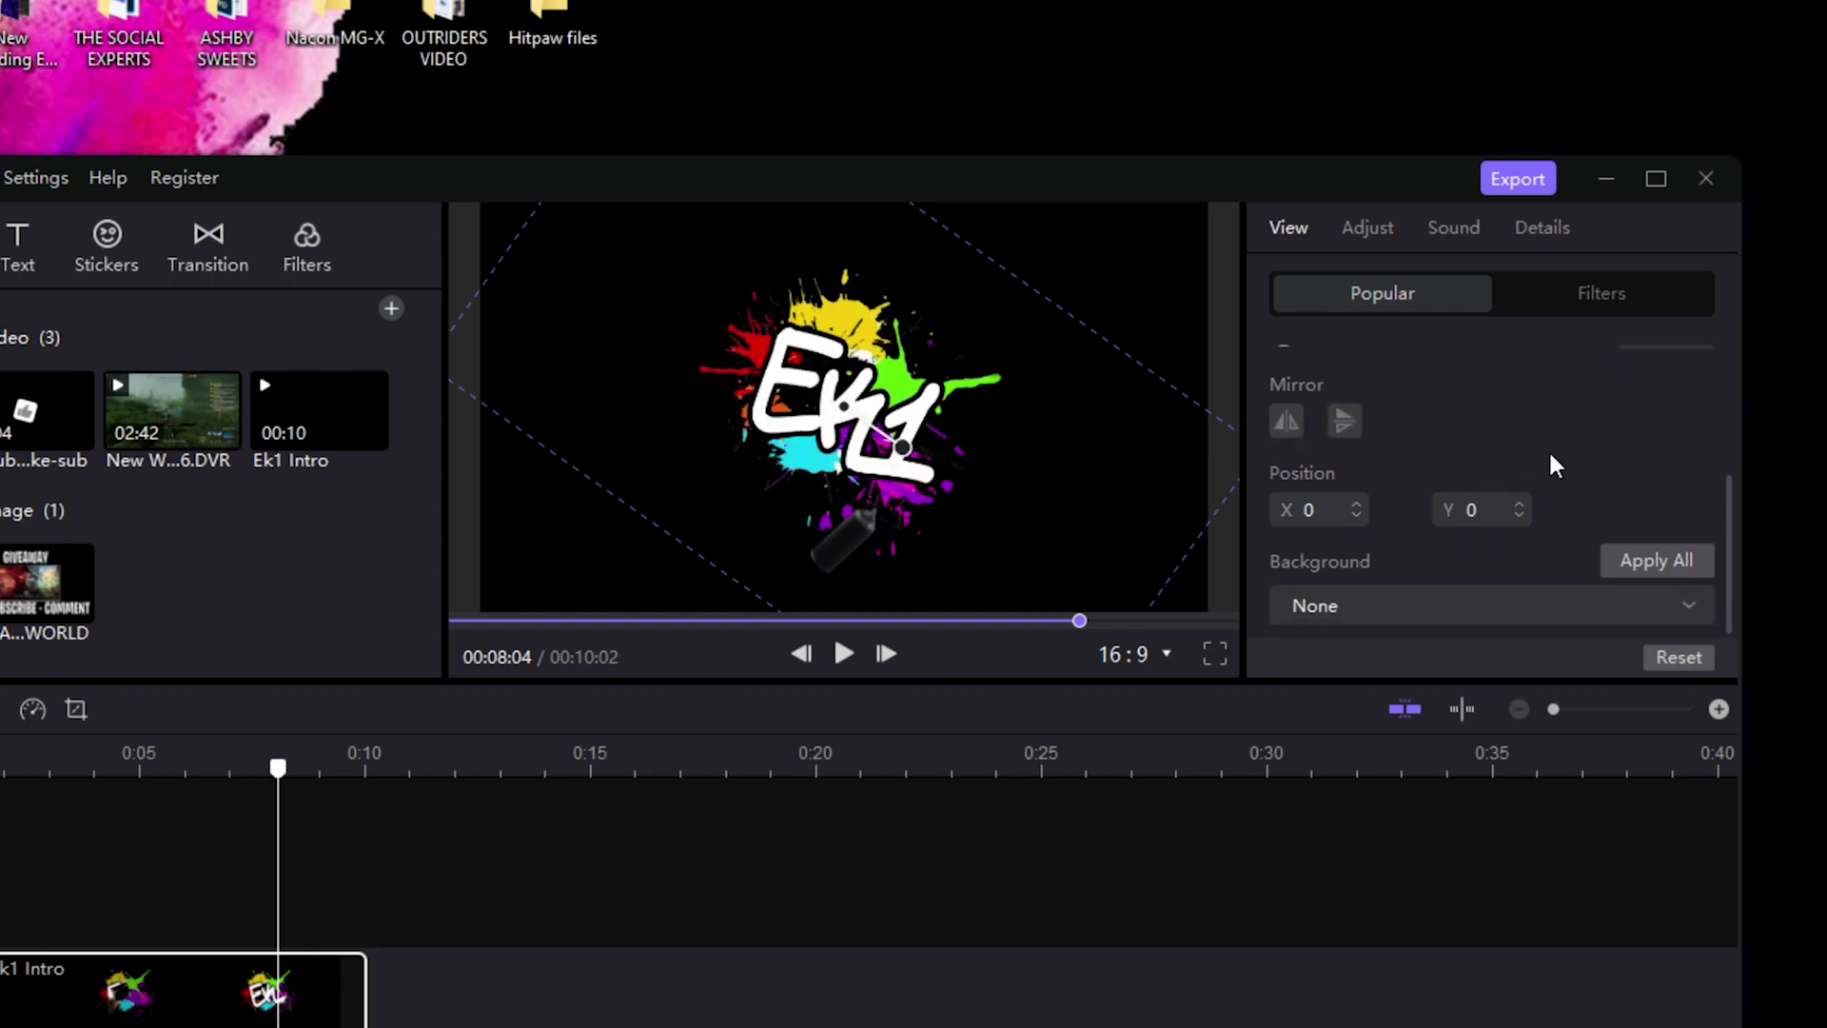
left_click(1475, 609)
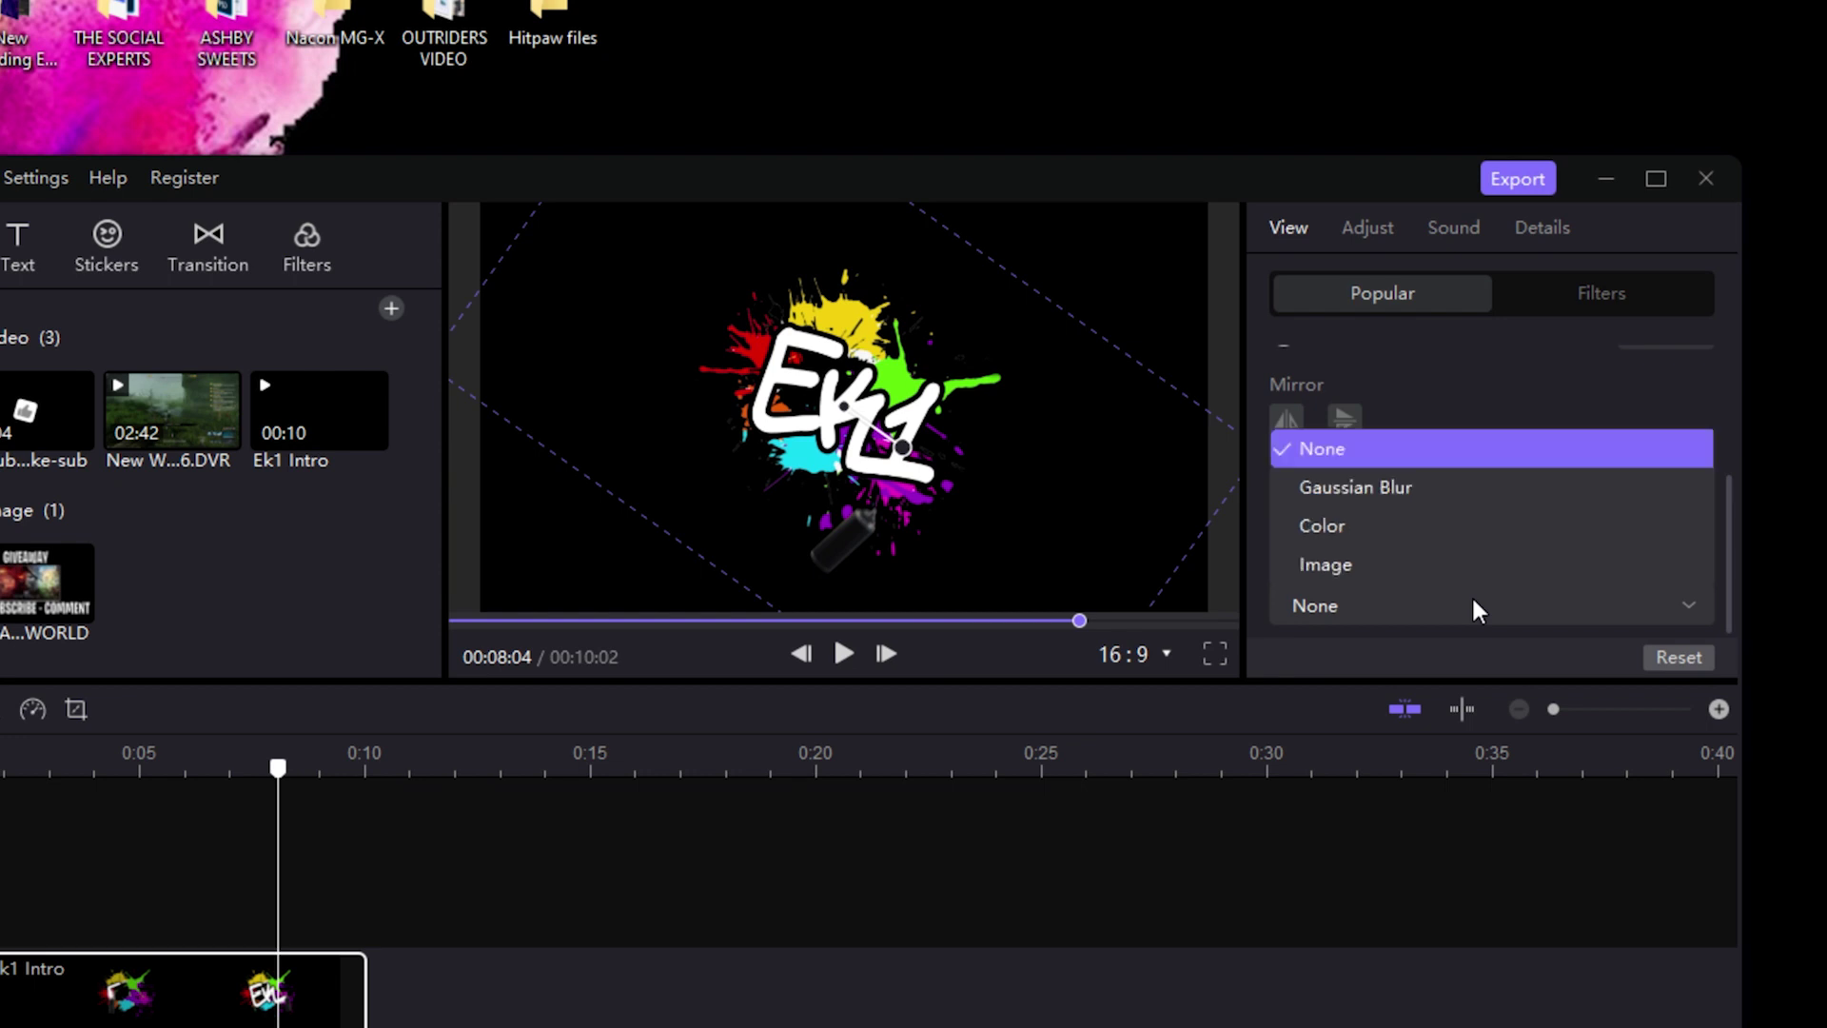
left_click(1391, 525)
scroll(1522, 592, "down", 2)
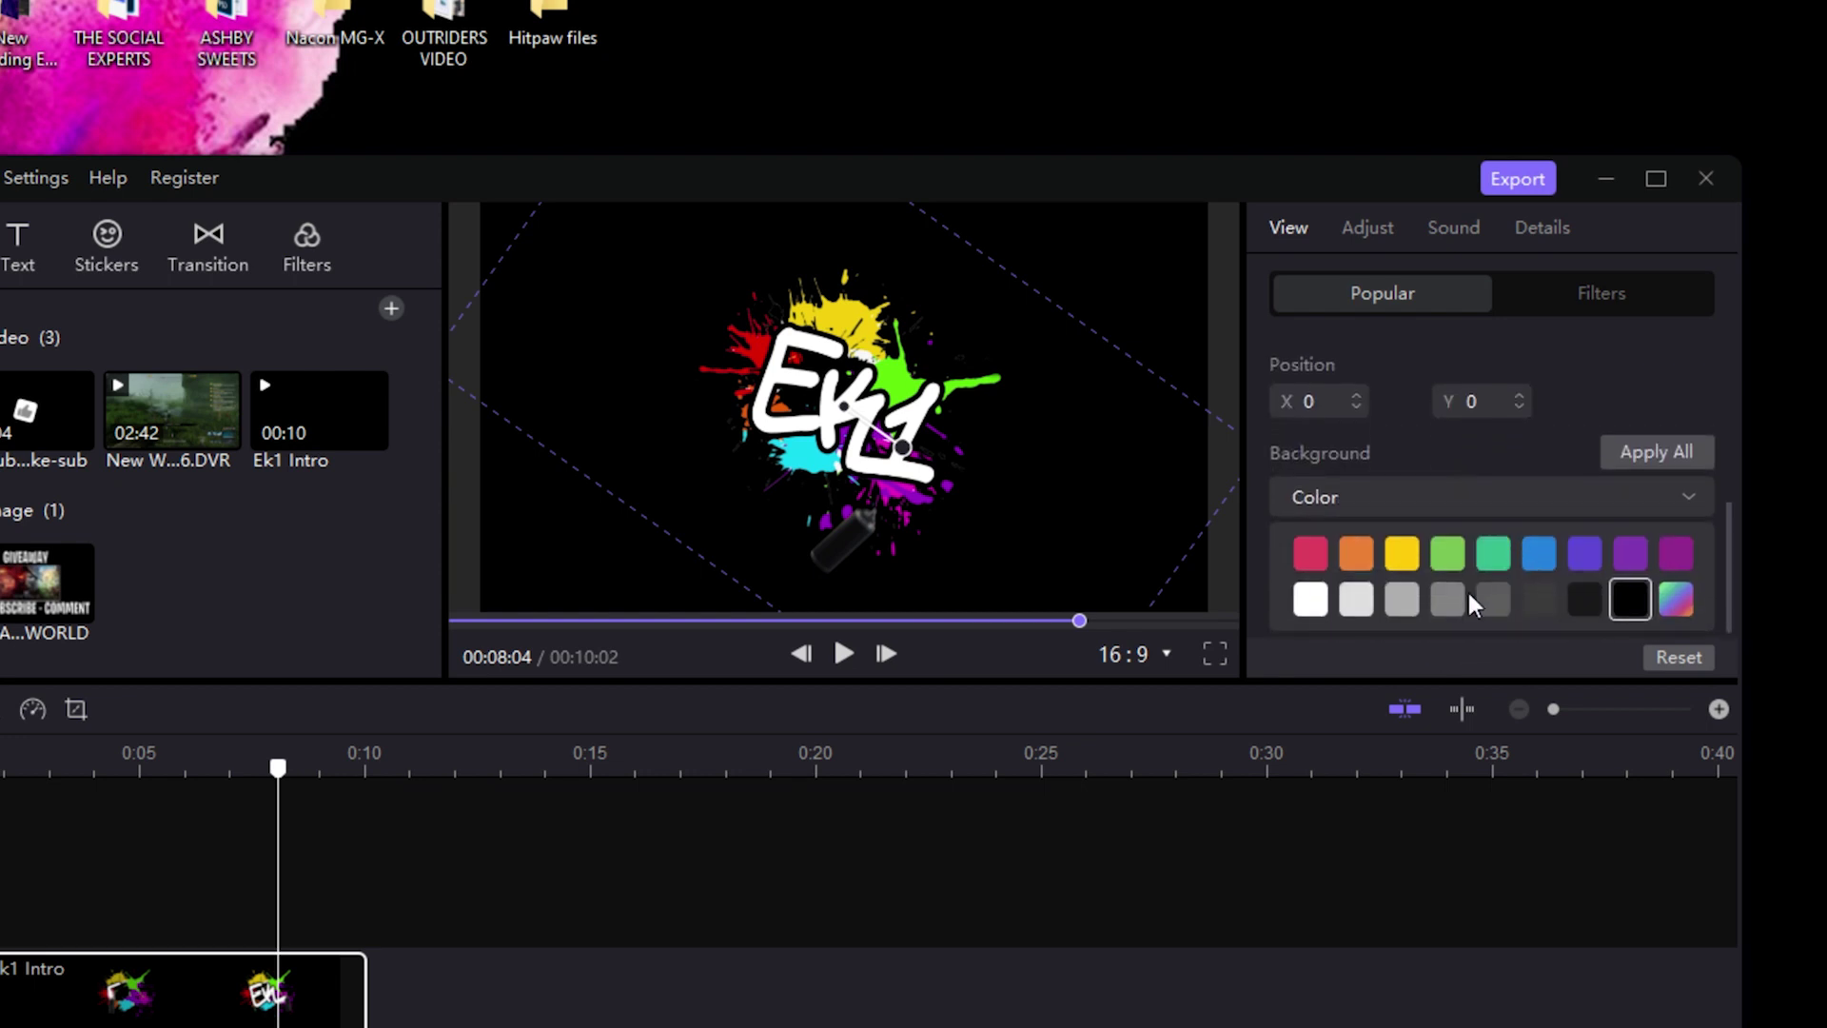
left_click(1313, 561)
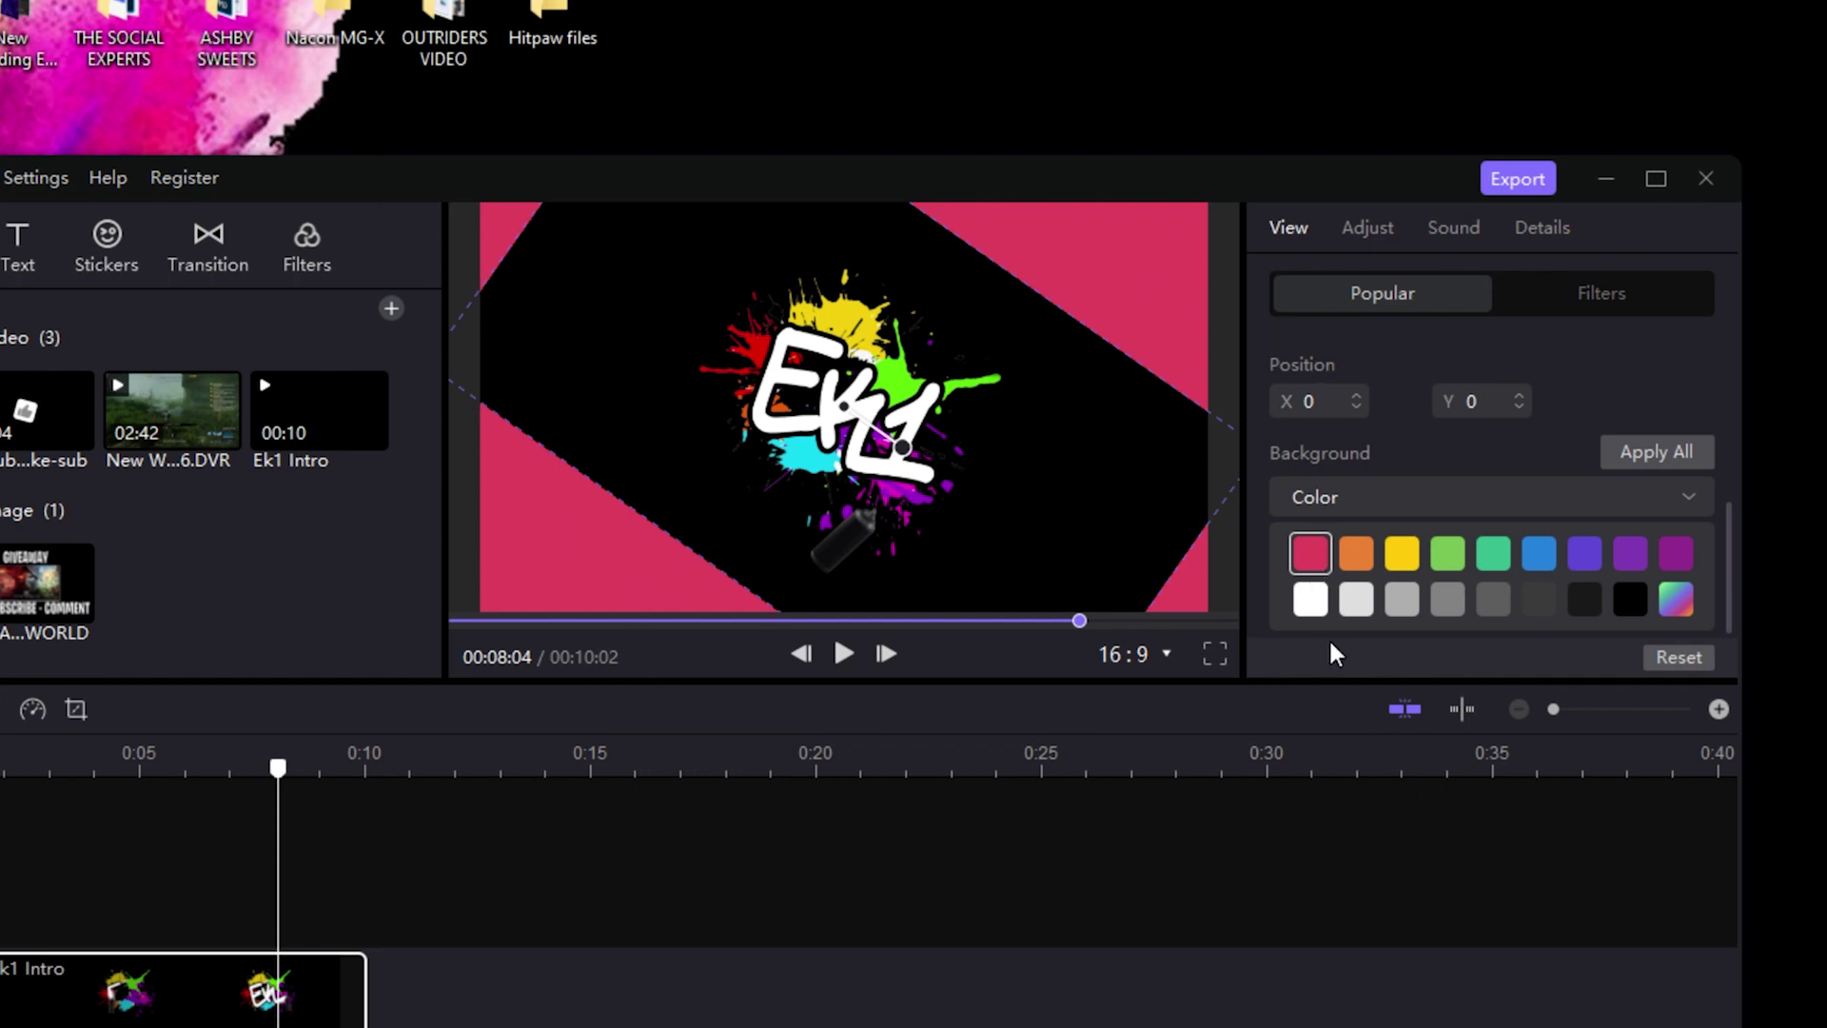
left_click(1323, 595)
left_click(1675, 599)
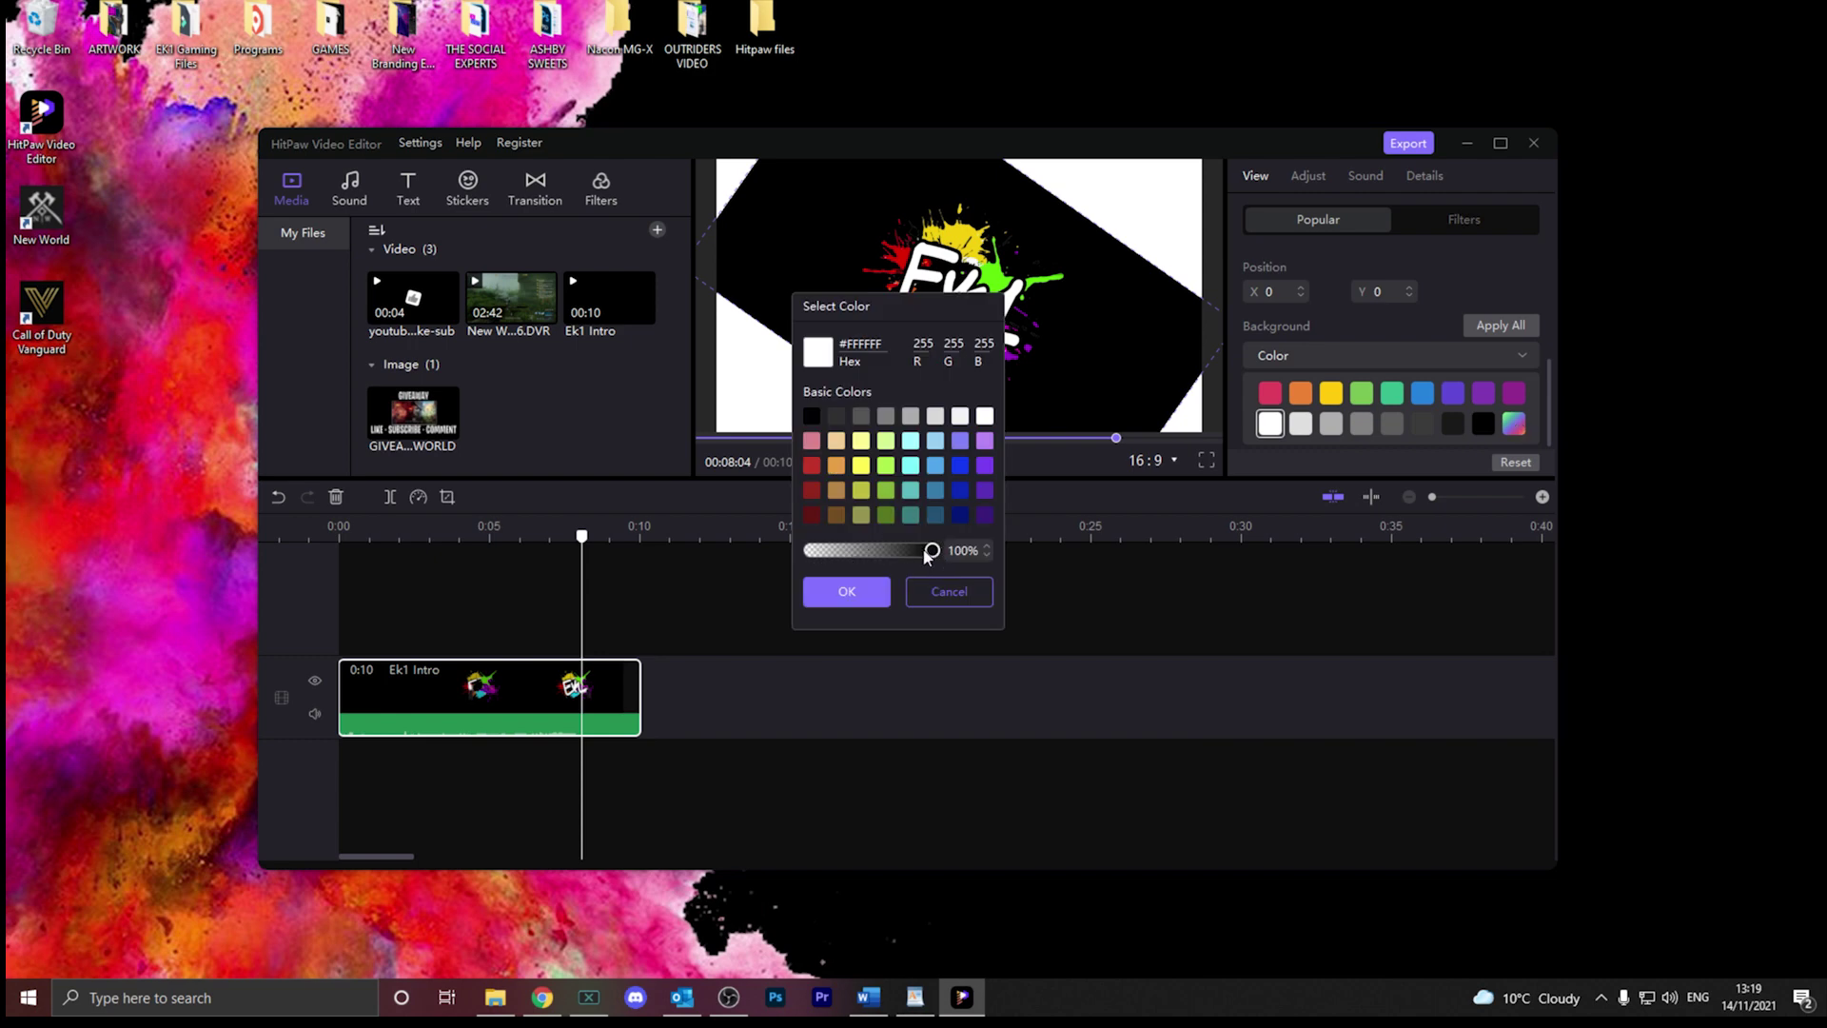
mouse_move(932, 549)
left_mouse_down()
mouse_move(864, 556)
mouse_move(956, 551)
left_mouse_up()
left_click(933, 588)
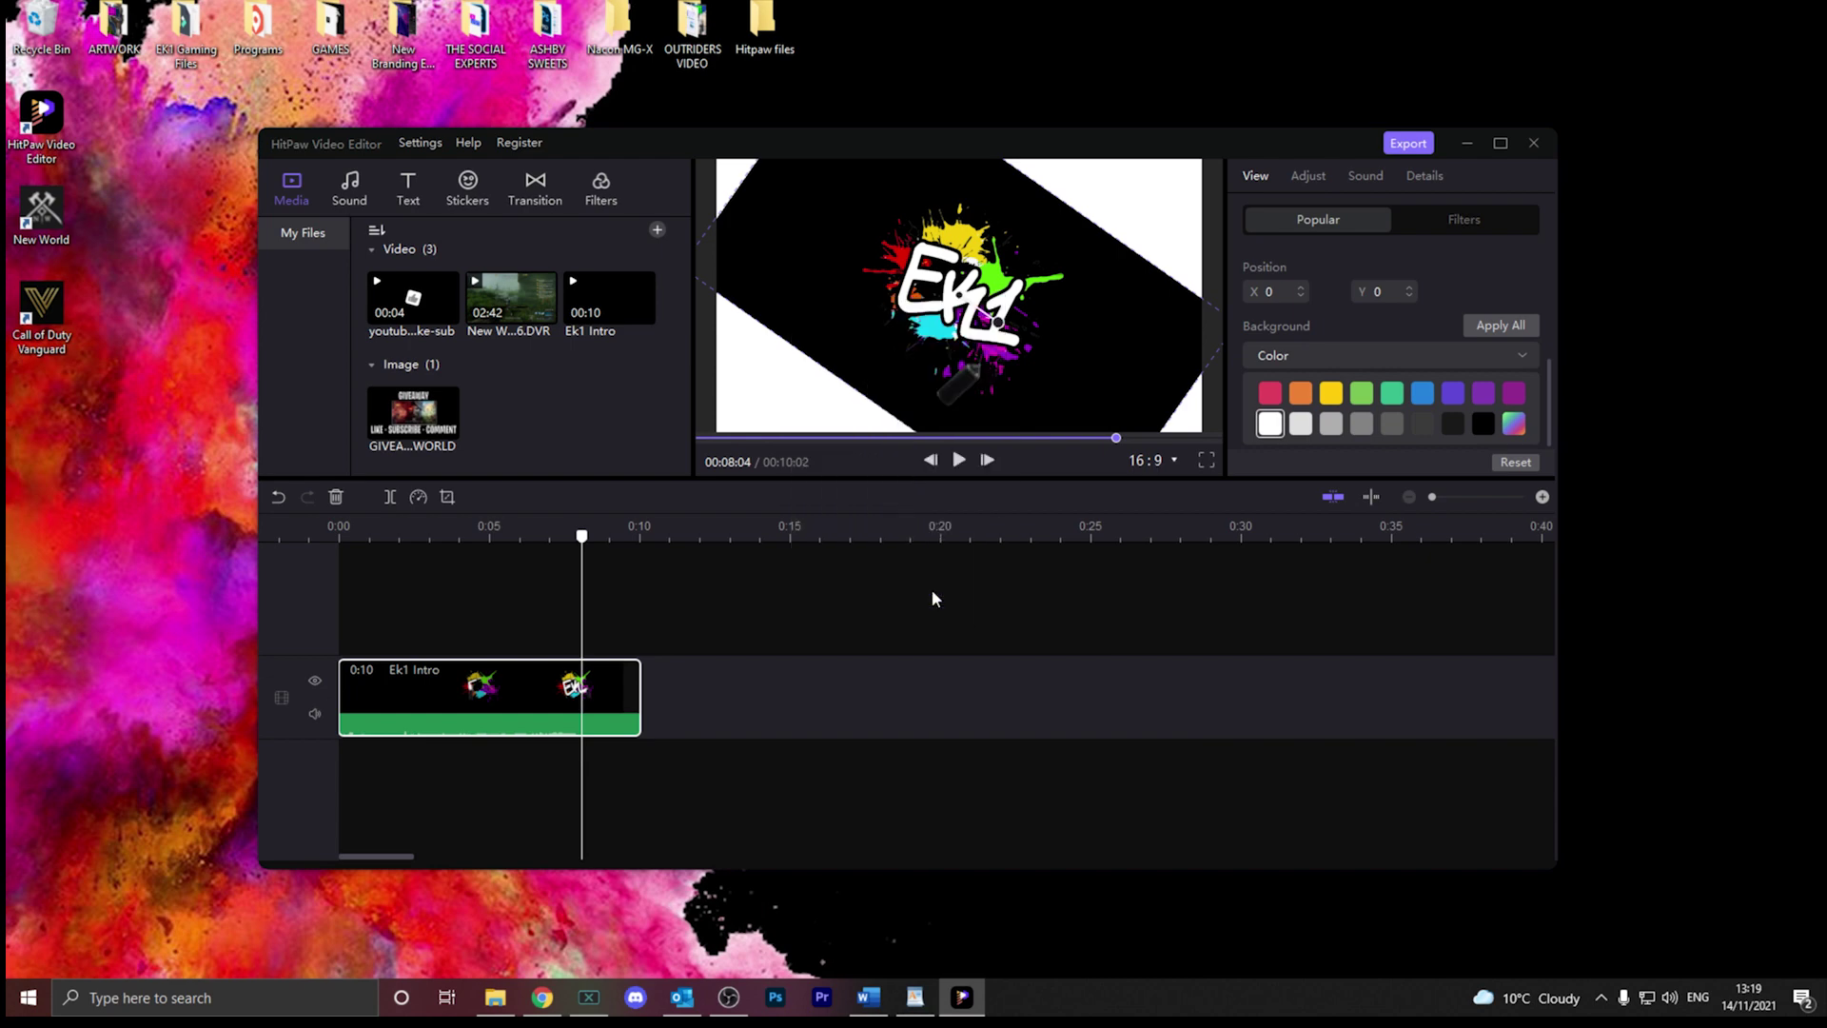
left_click(1513, 358)
left_click(1347, 382)
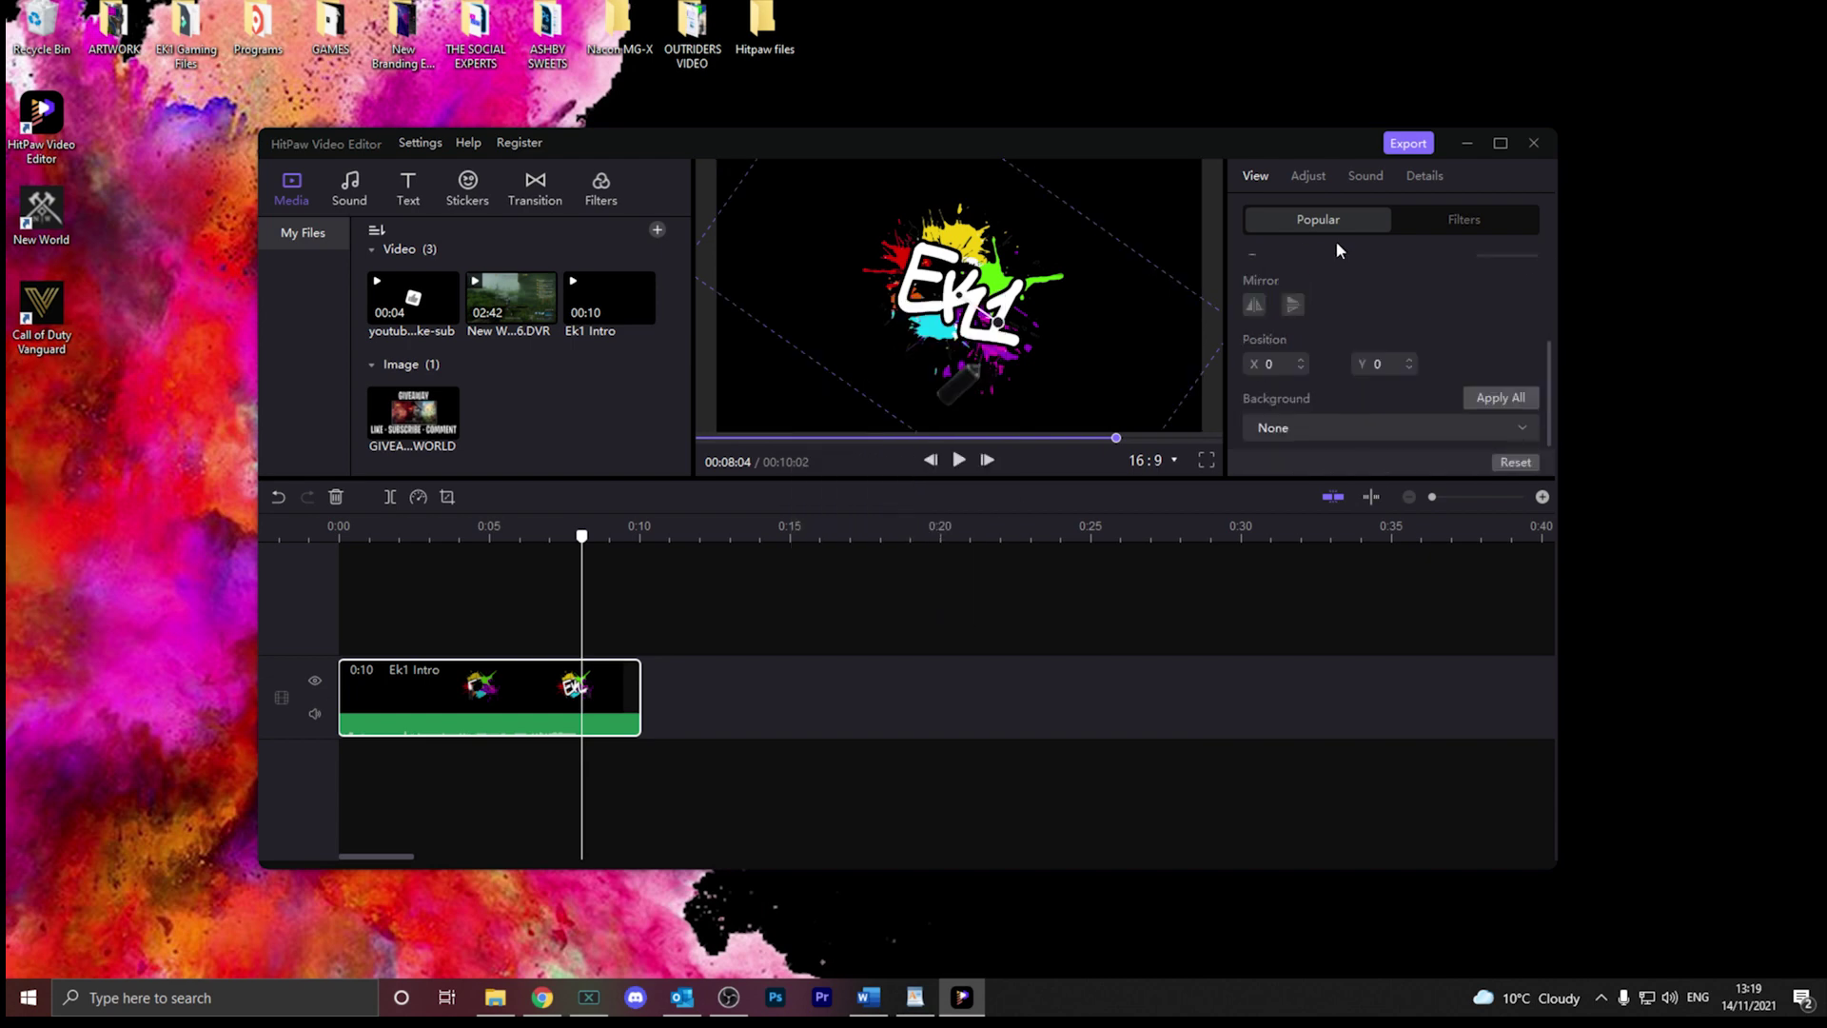
- Try a Gaussian Blur background behind the intro, then revert it to None
left_click(1345, 422)
left_click(1351, 352)
left_click(1391, 428)
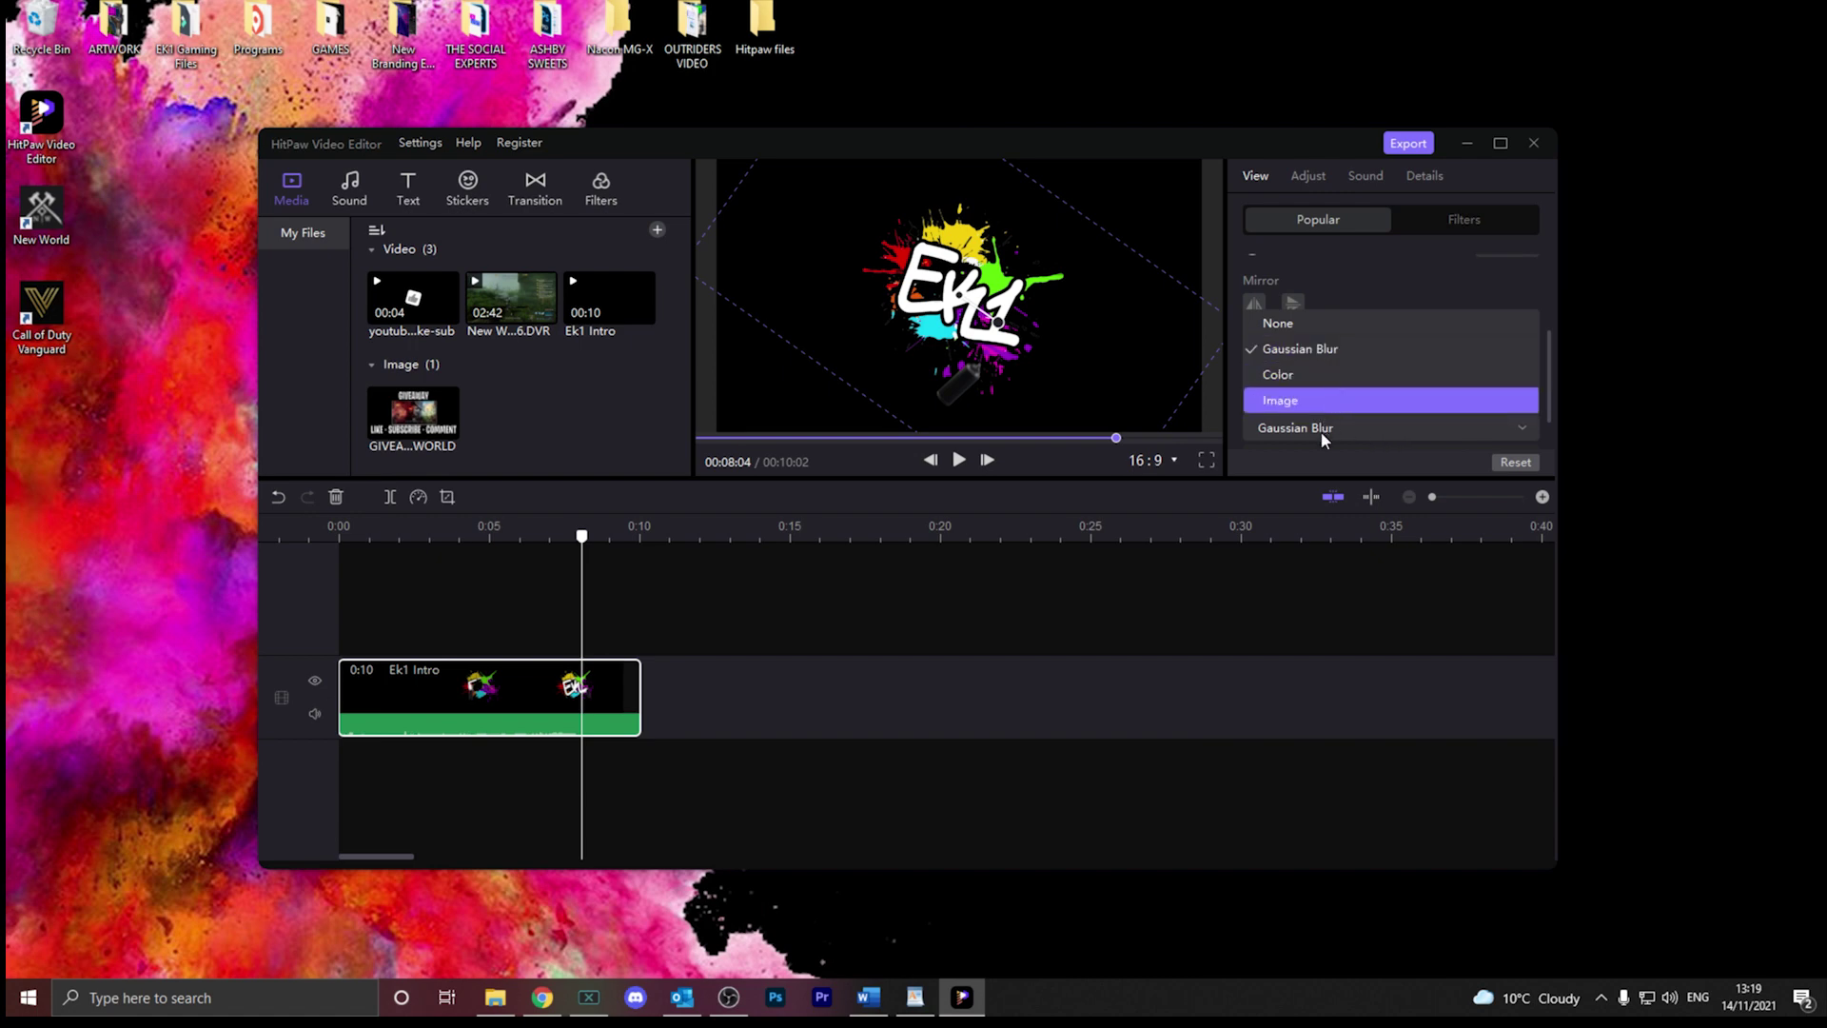
left_click(1390, 322)
- Enlarge the intro logo to 132% zoom and preview it from the timeline start
scroll(1404, 330, "up", 3)
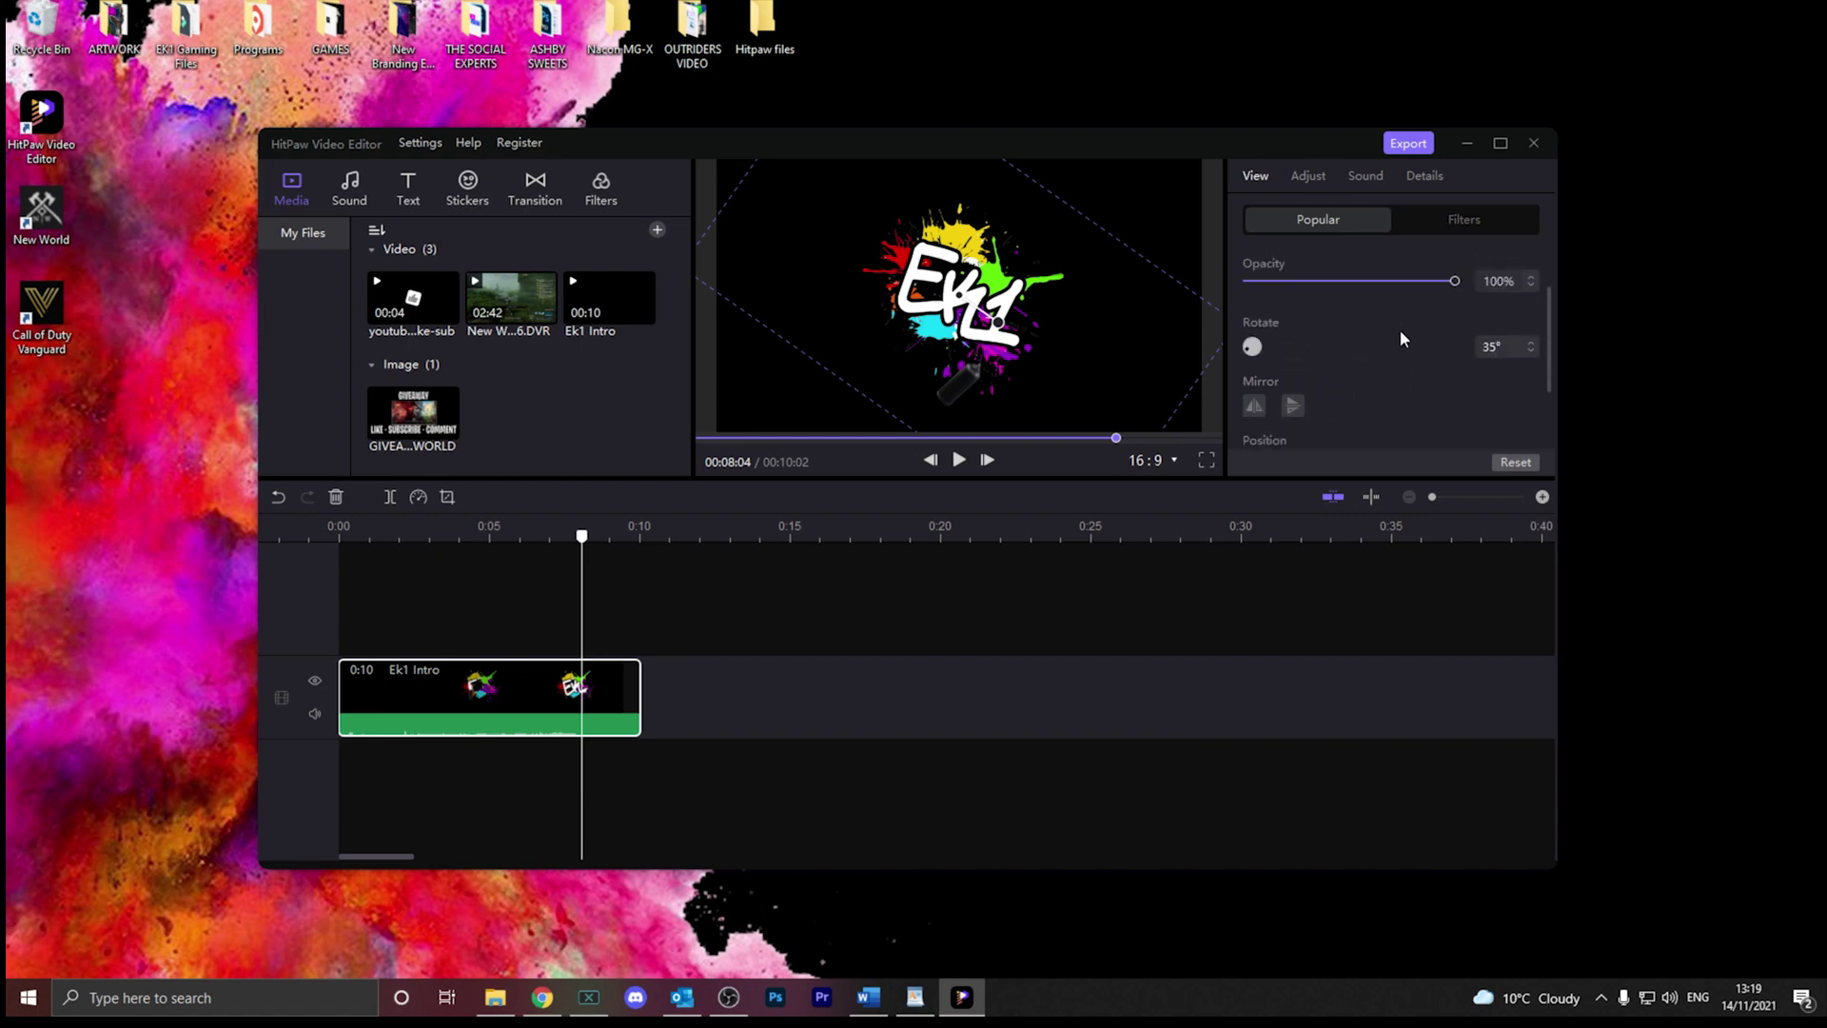
left_click_drag(1291, 285, 1304, 285)
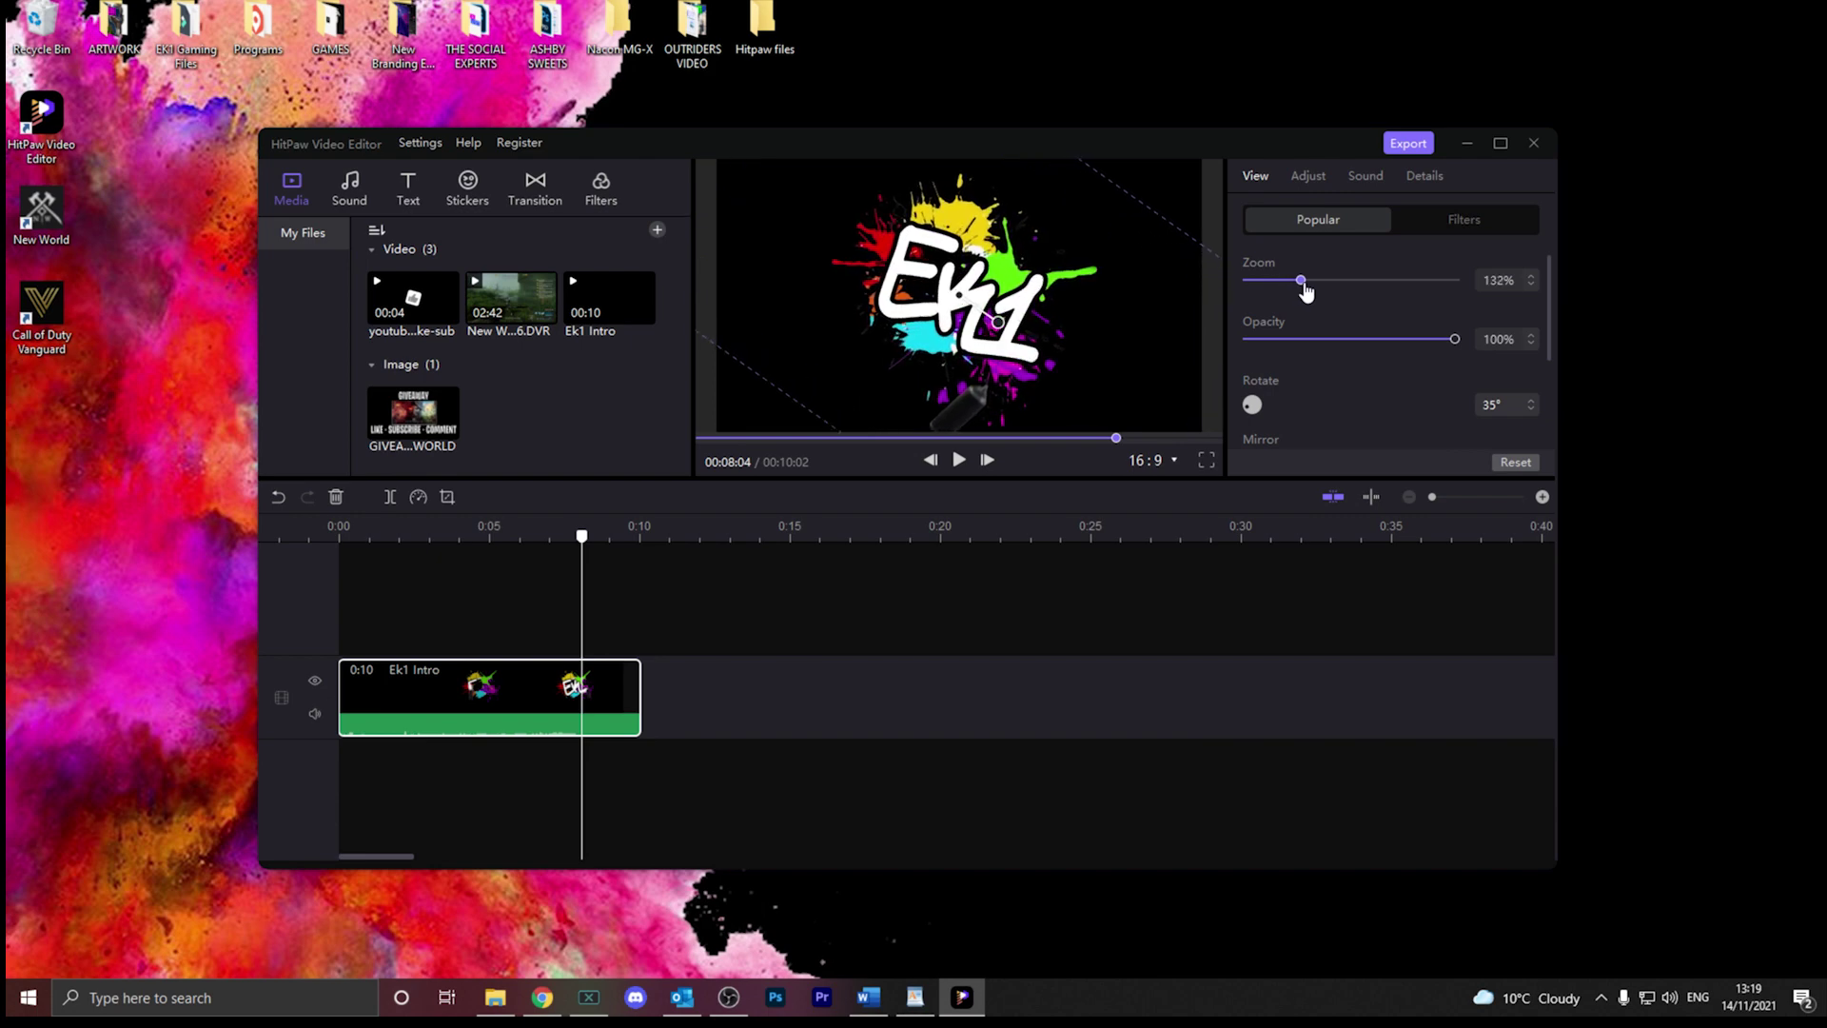
left_click(314, 538)
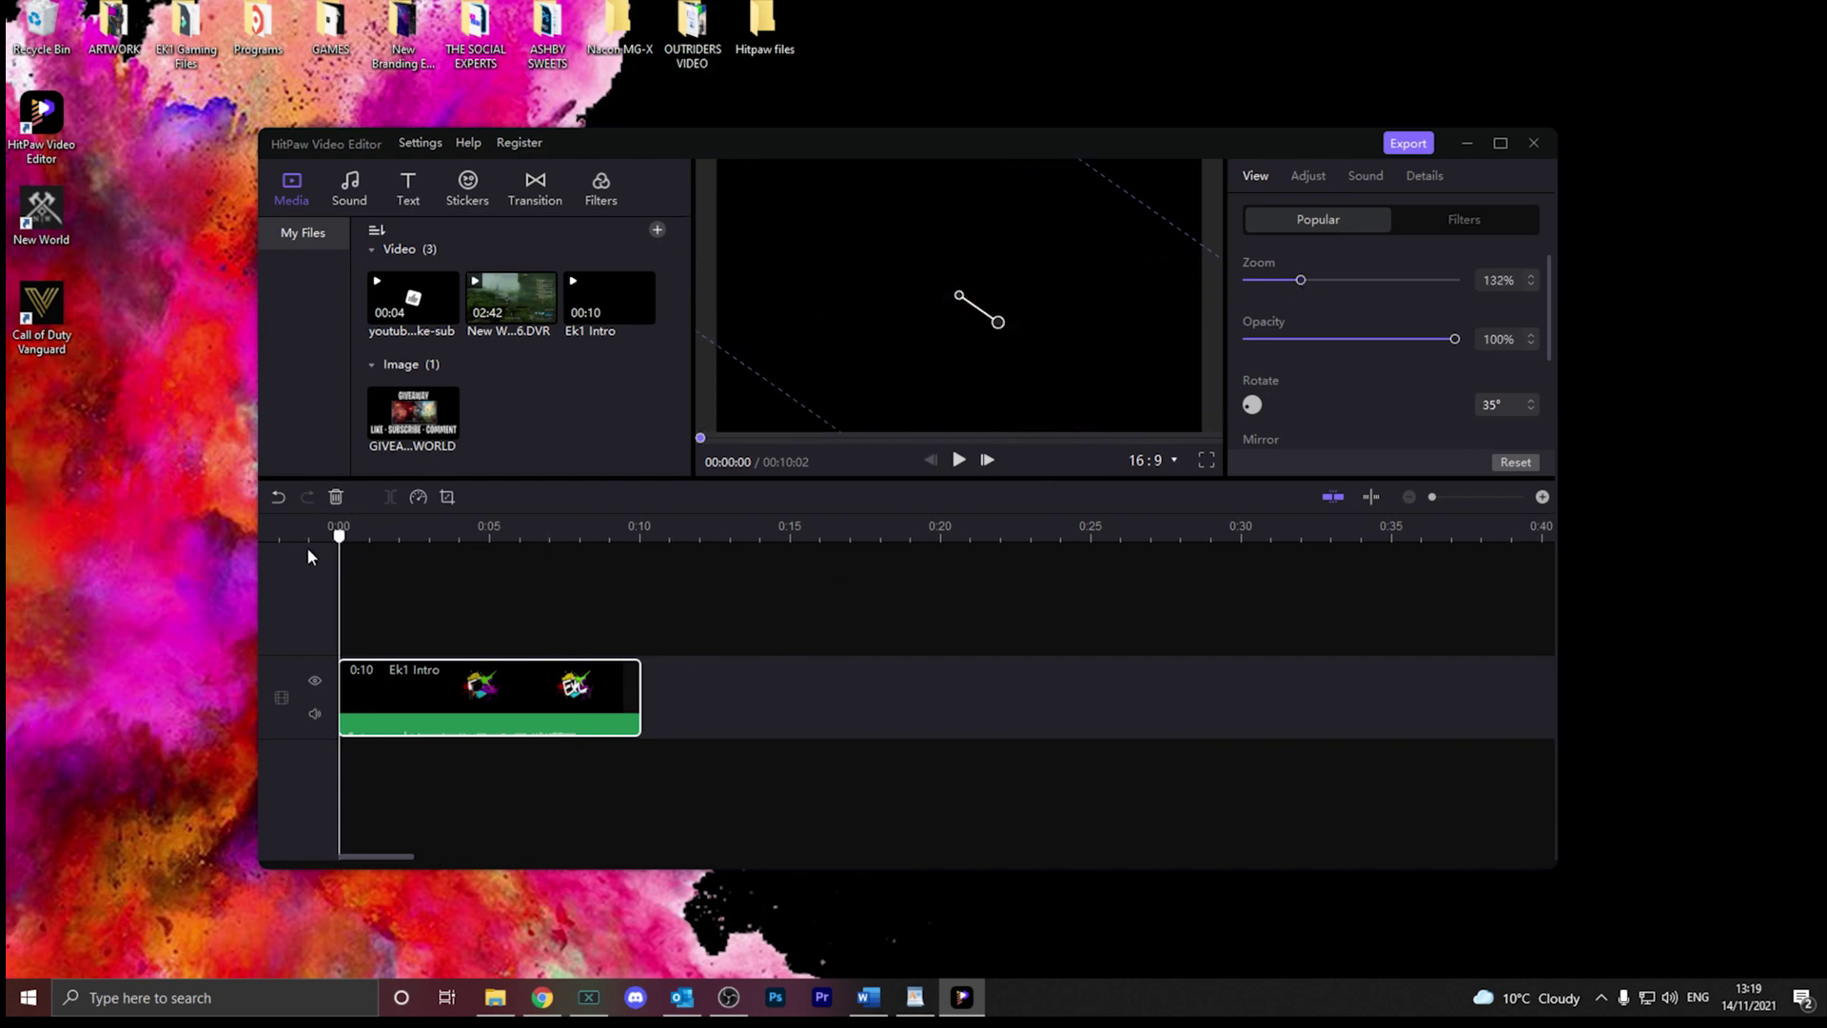
key("space")
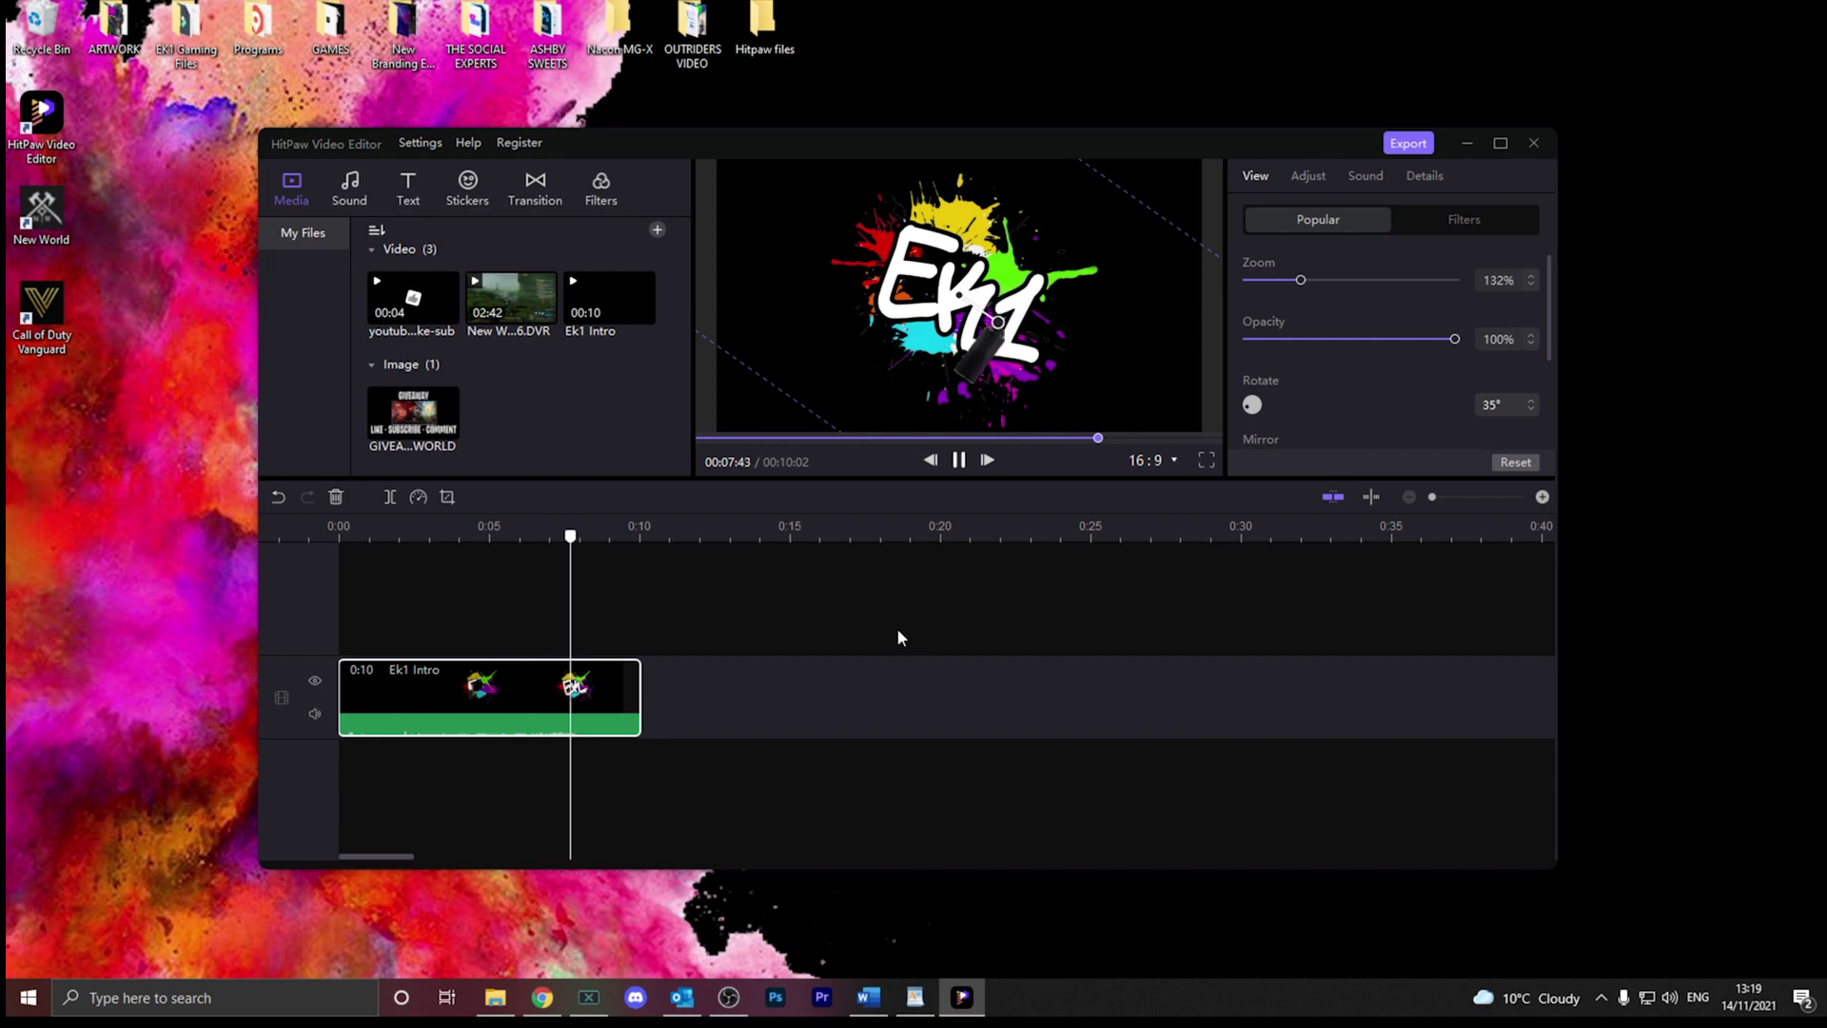
left_click(853, 623)
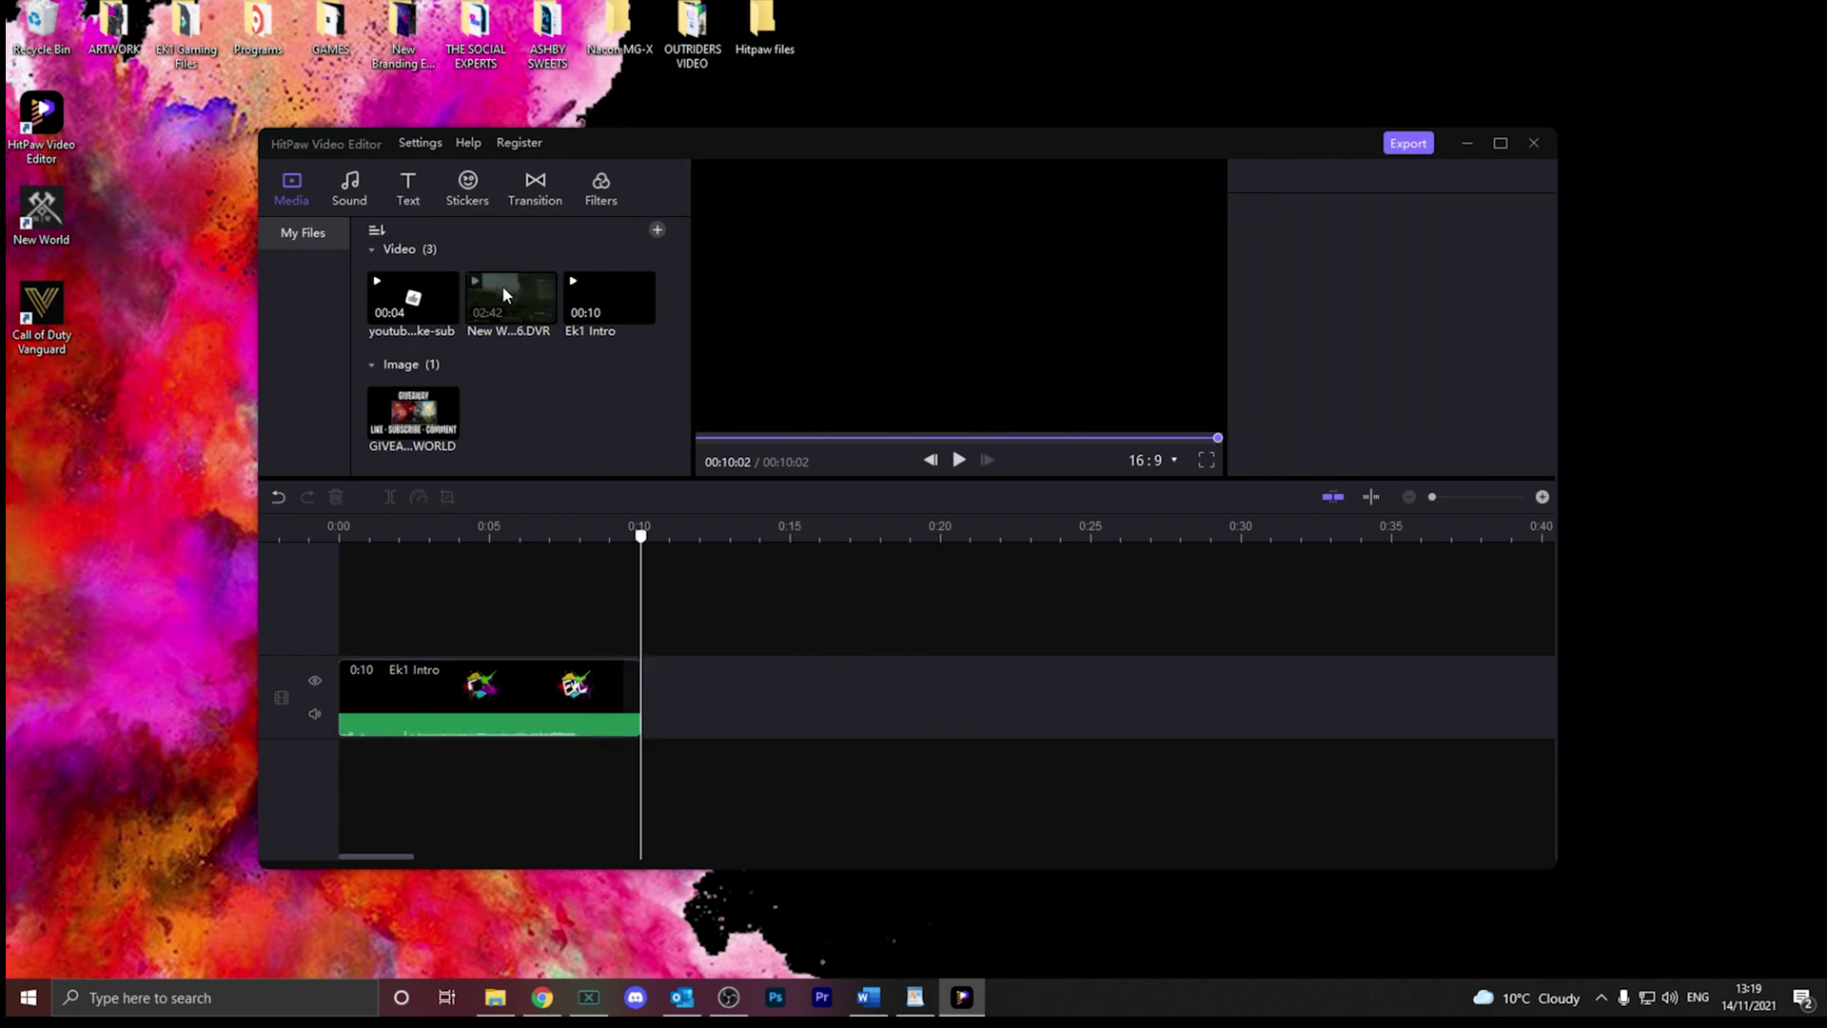
- Place the New World gameplay clip after the intro and scrub across the 0:10 join
left_click_drag(779, 594, 729, 710)
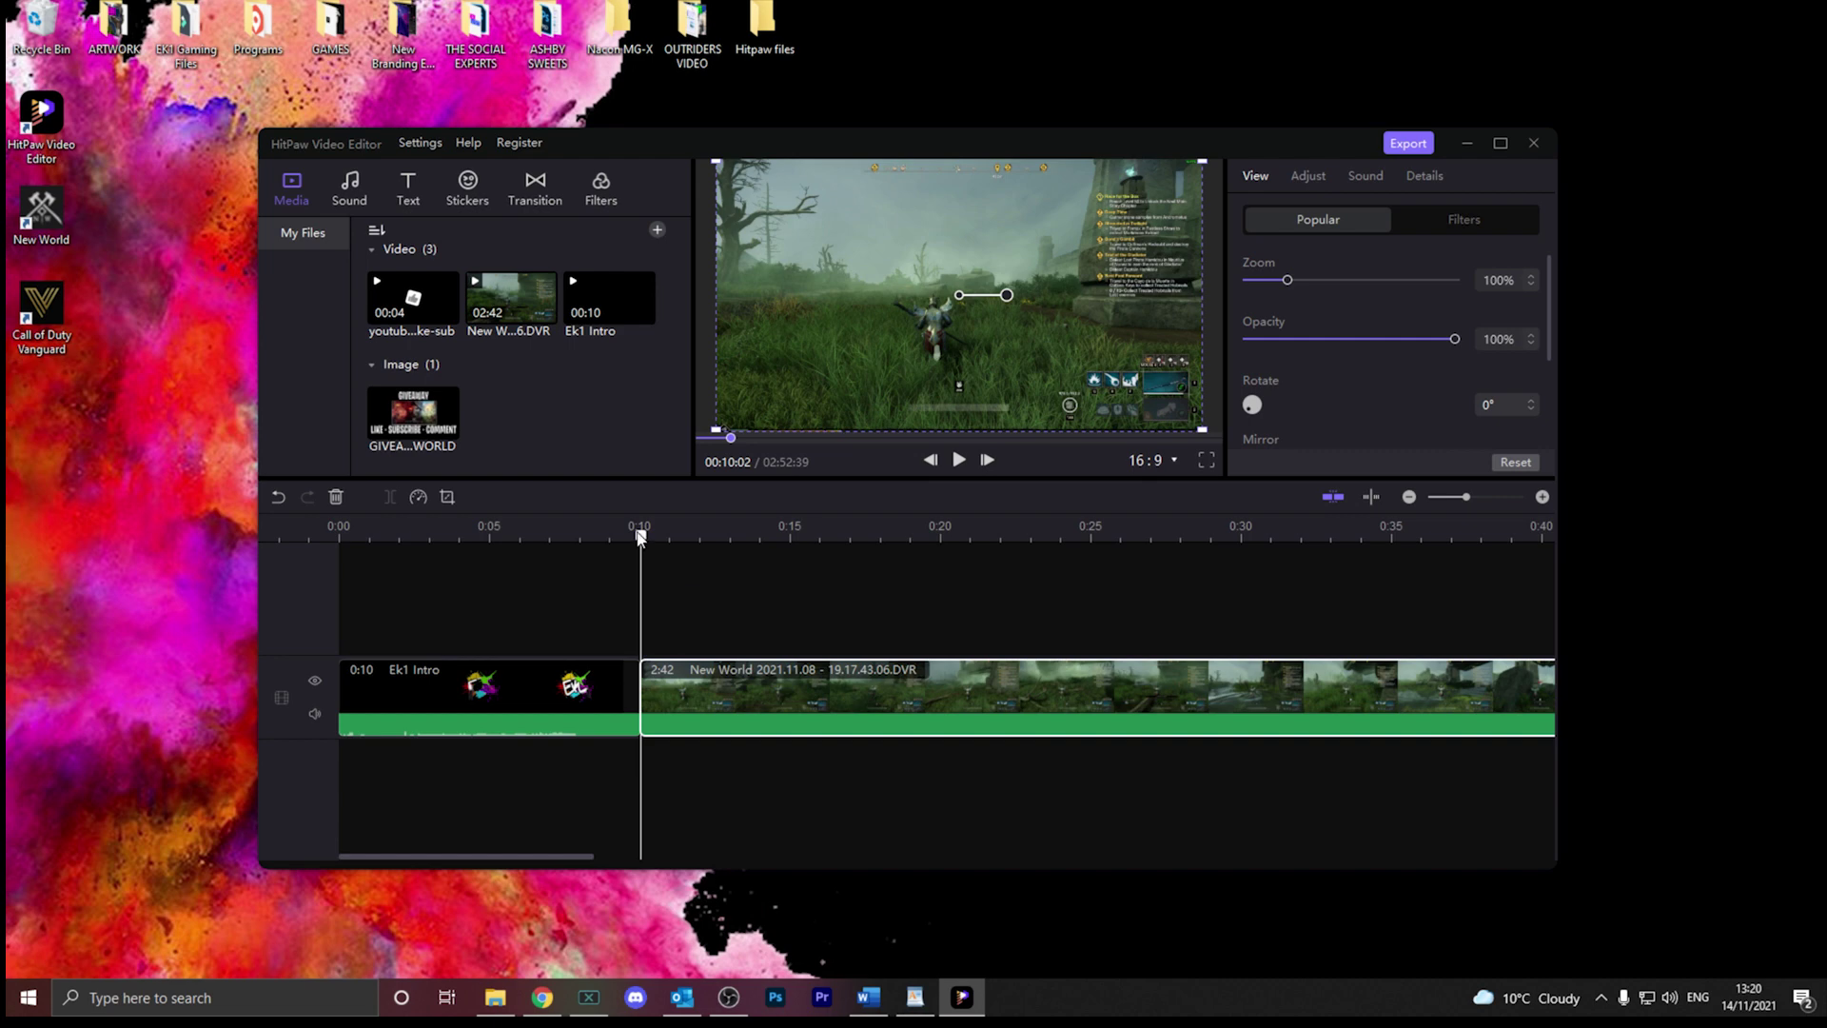
mouse_move(640, 537)
left_mouse_down()
mouse_move(888, 545)
mouse_move(602, 555)
mouse_move(630, 552)
left_mouse_up()
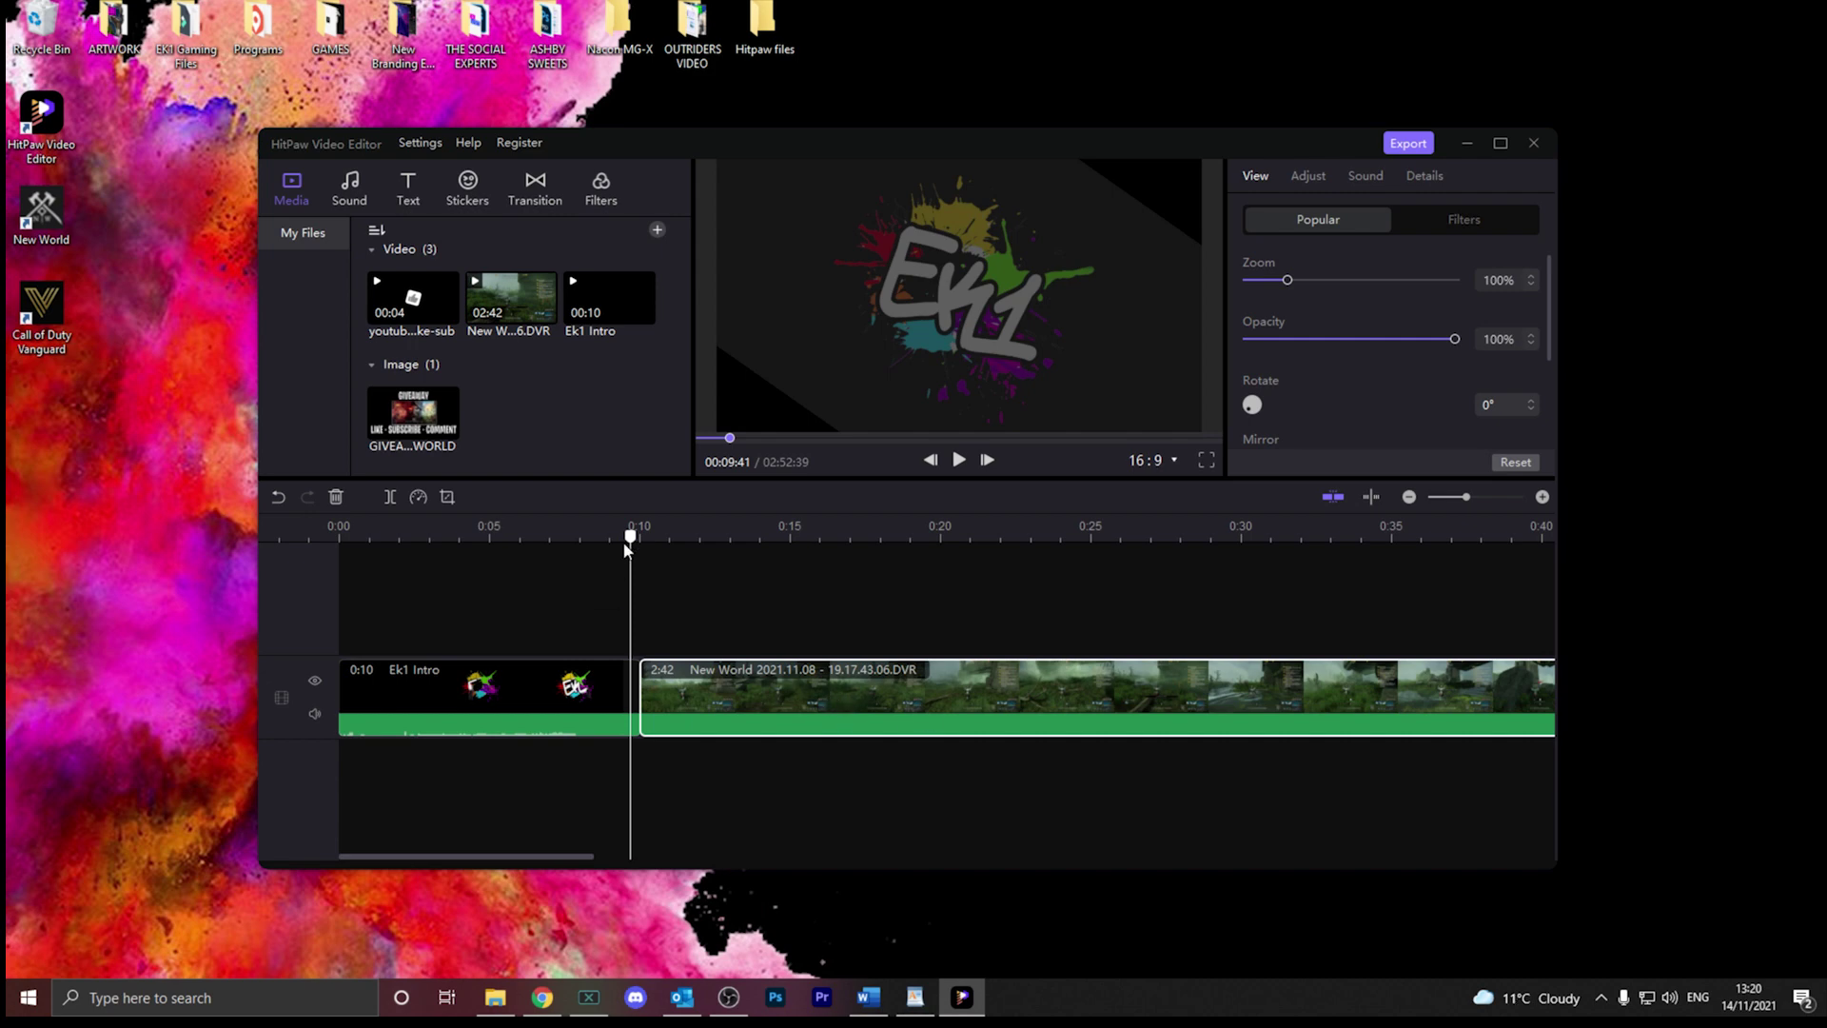
left_click_drag(627, 549, 667, 540)
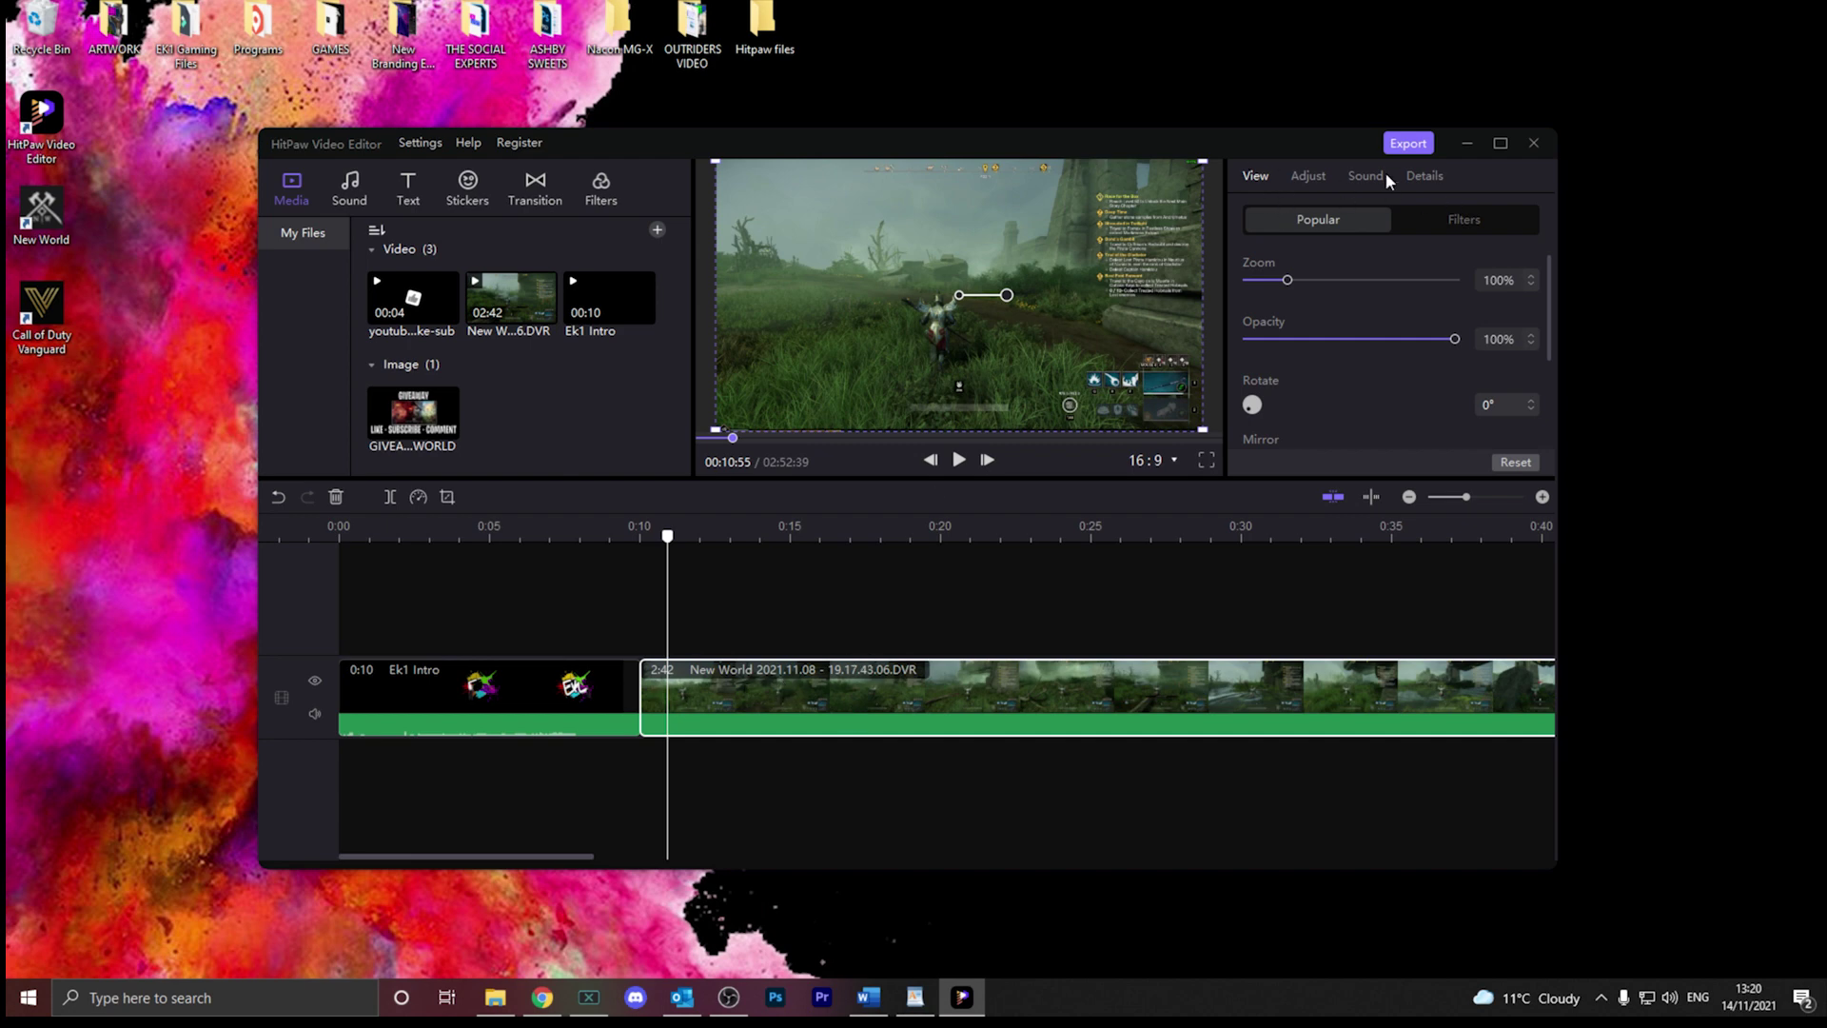
left_click(551, 687)
- Select the New World gameplay clip and shrink its picture slightly to 98%
left_click(834, 703)
left_click_drag(1287, 278, 1288, 282)
scroll(1303, 428, "down", 3)
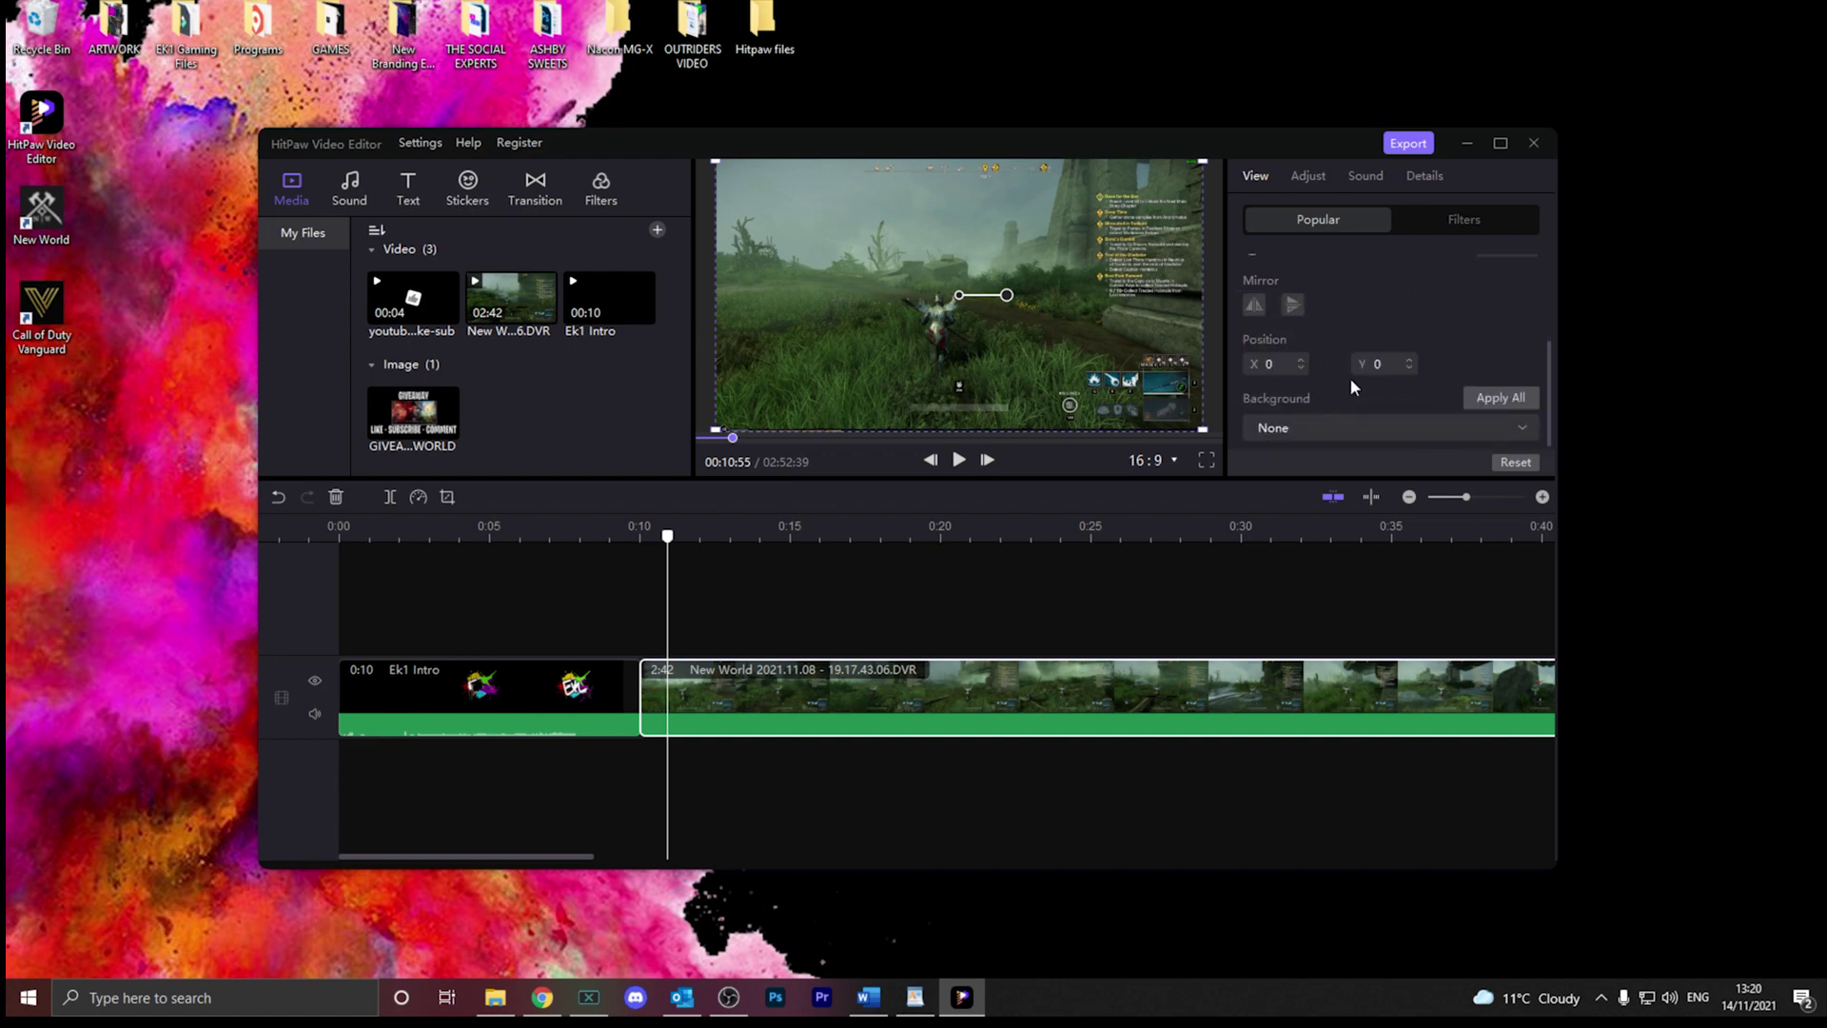
scroll(1372, 423, "up", 3)
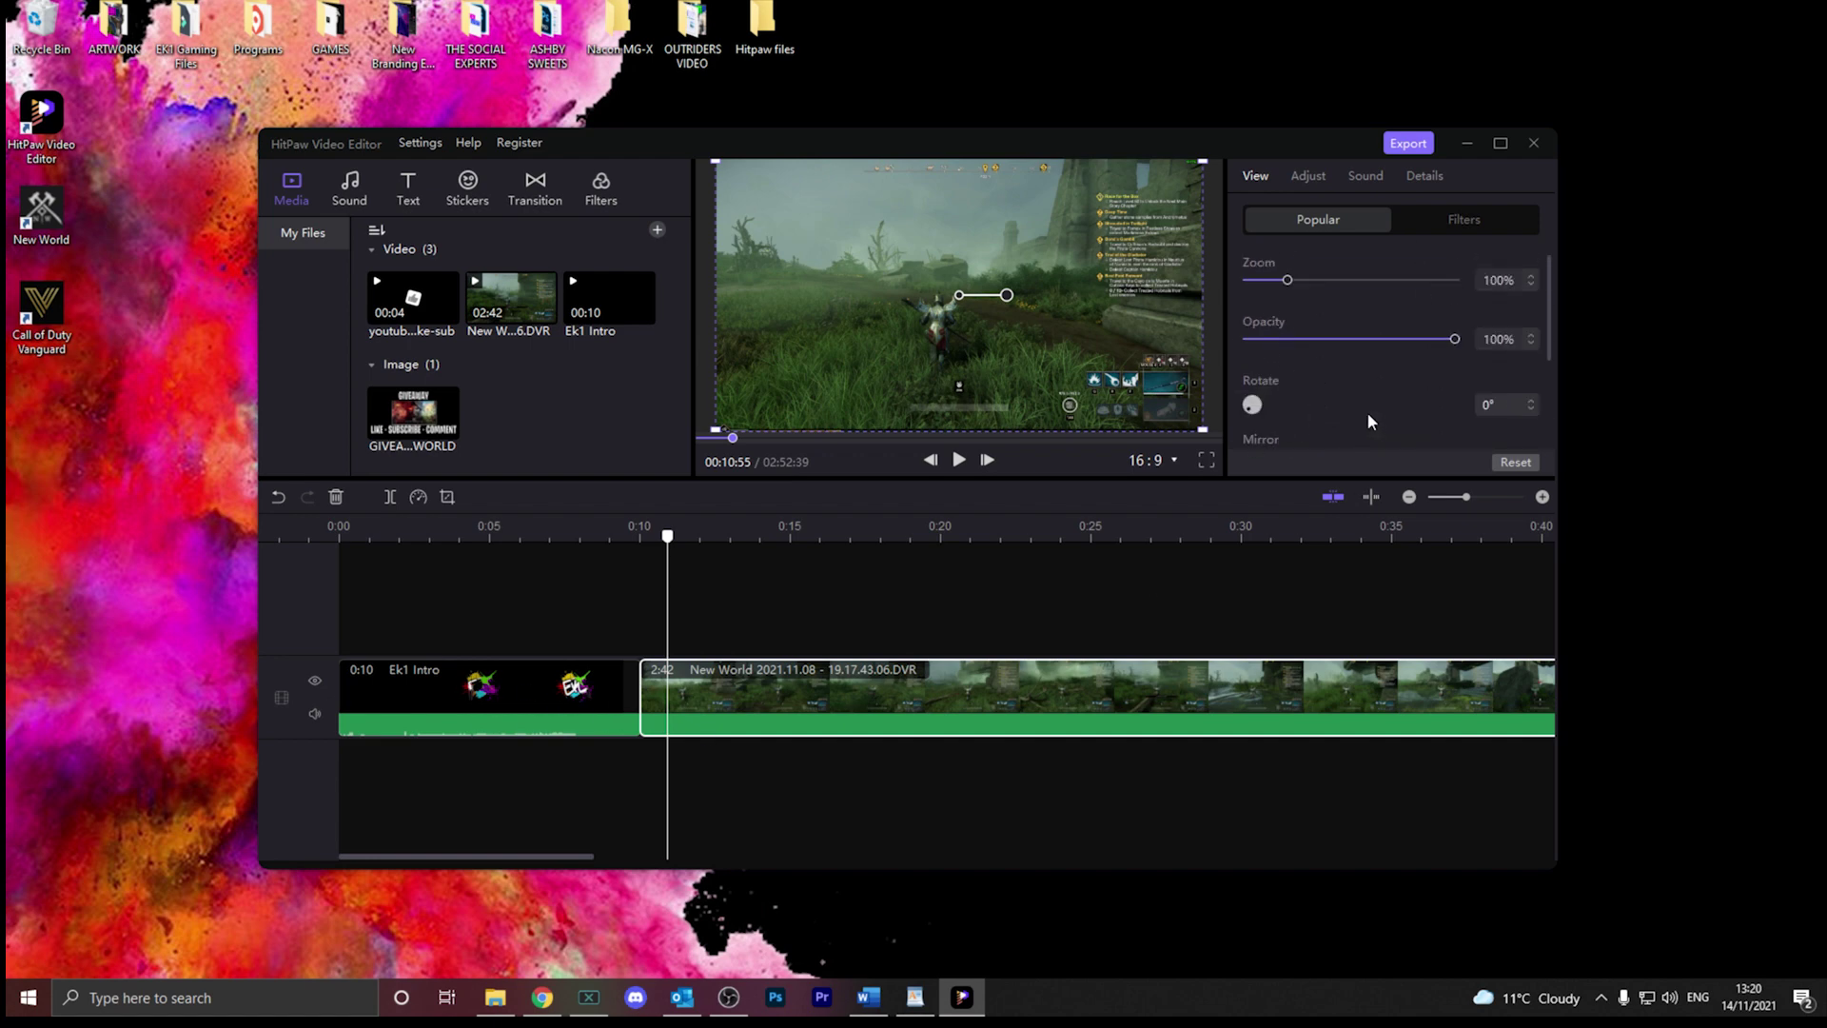
- Set brightness 52%, contrast 18% and saturation 58%, leaving highlights and shadows unchanged
left_click(1312, 180)
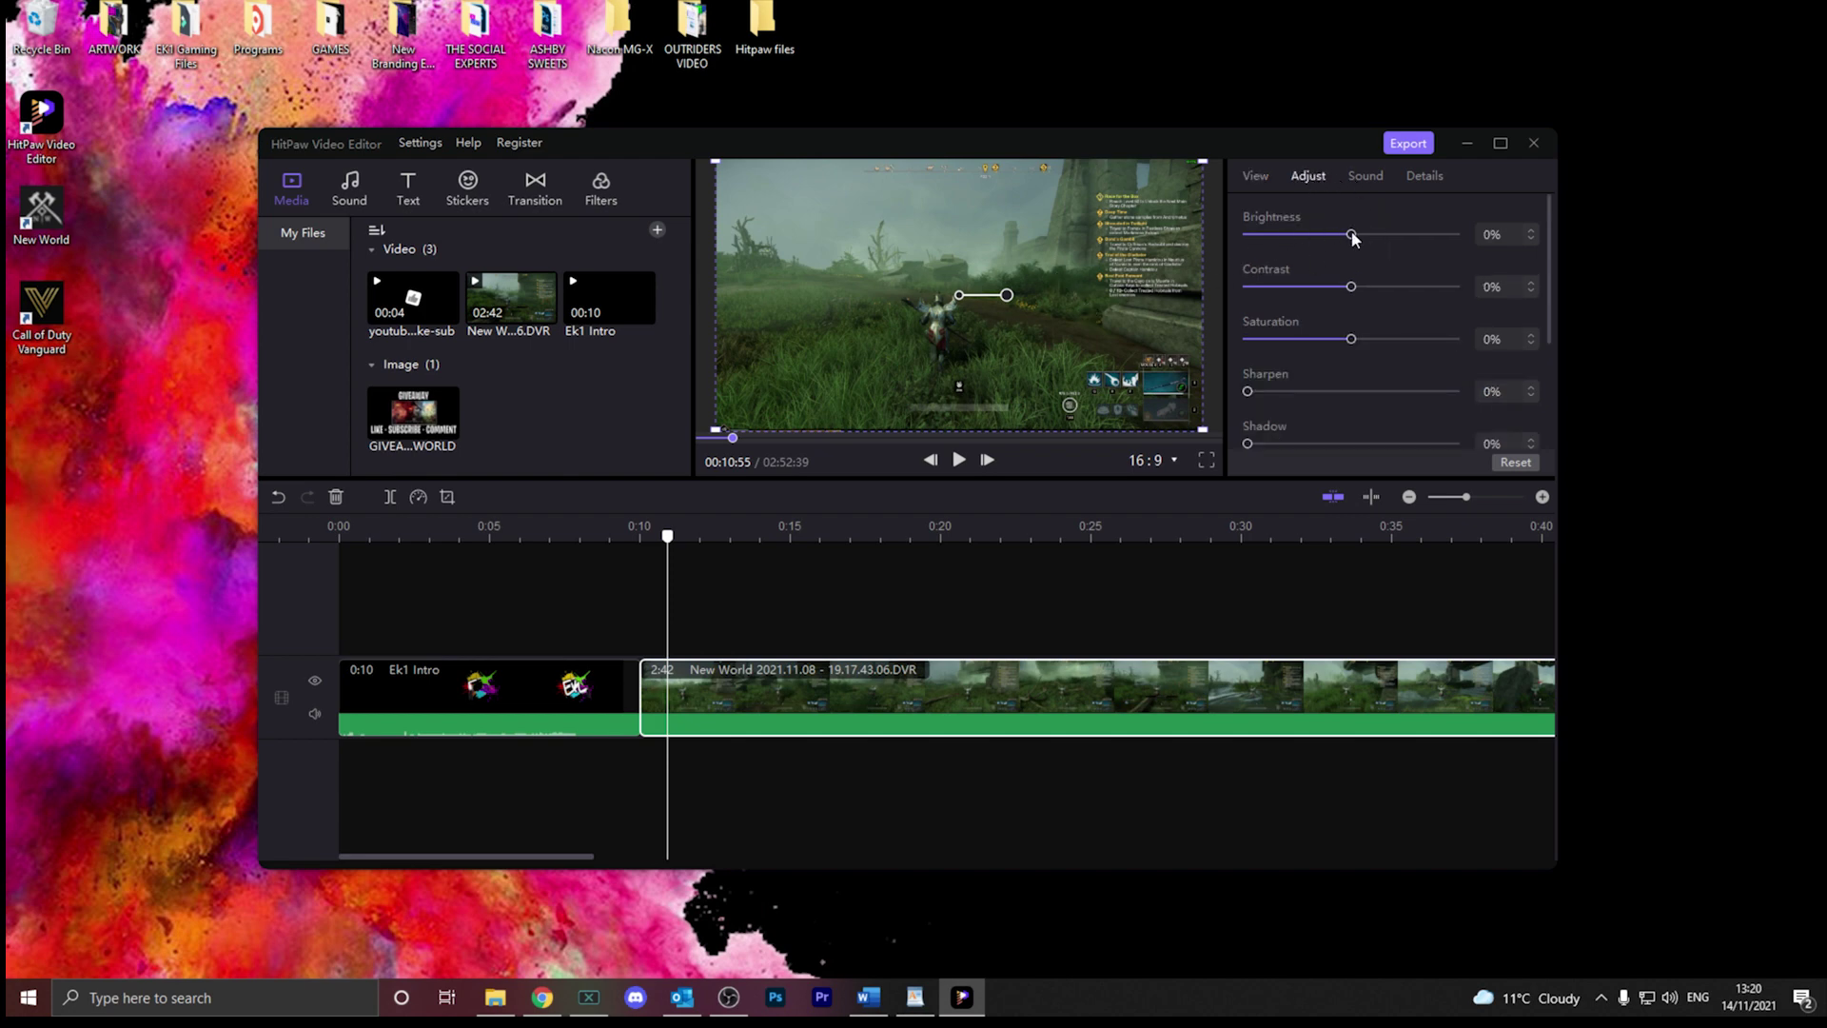
left_click_drag(1352, 235, 1409, 242)
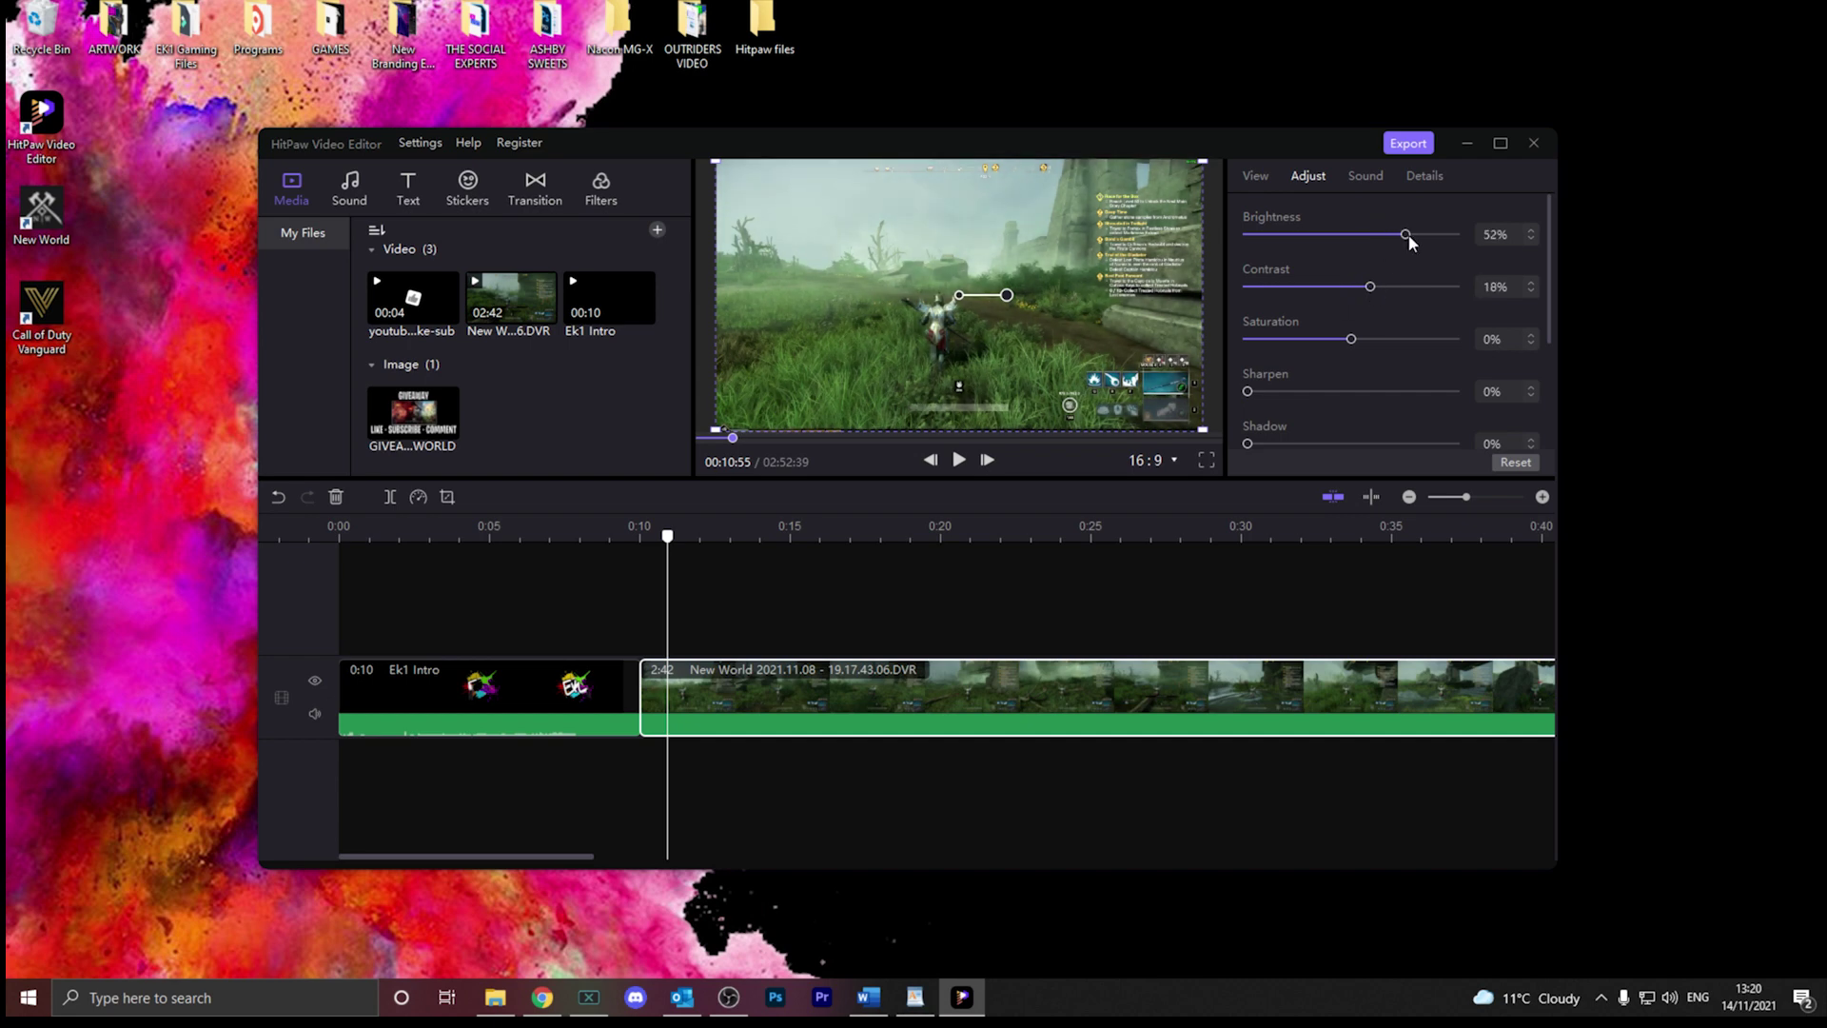
left_click_drag(1355, 345, 1412, 340)
scroll(1356, 387, "down", 1)
scroll(1356, 387, "down", 2)
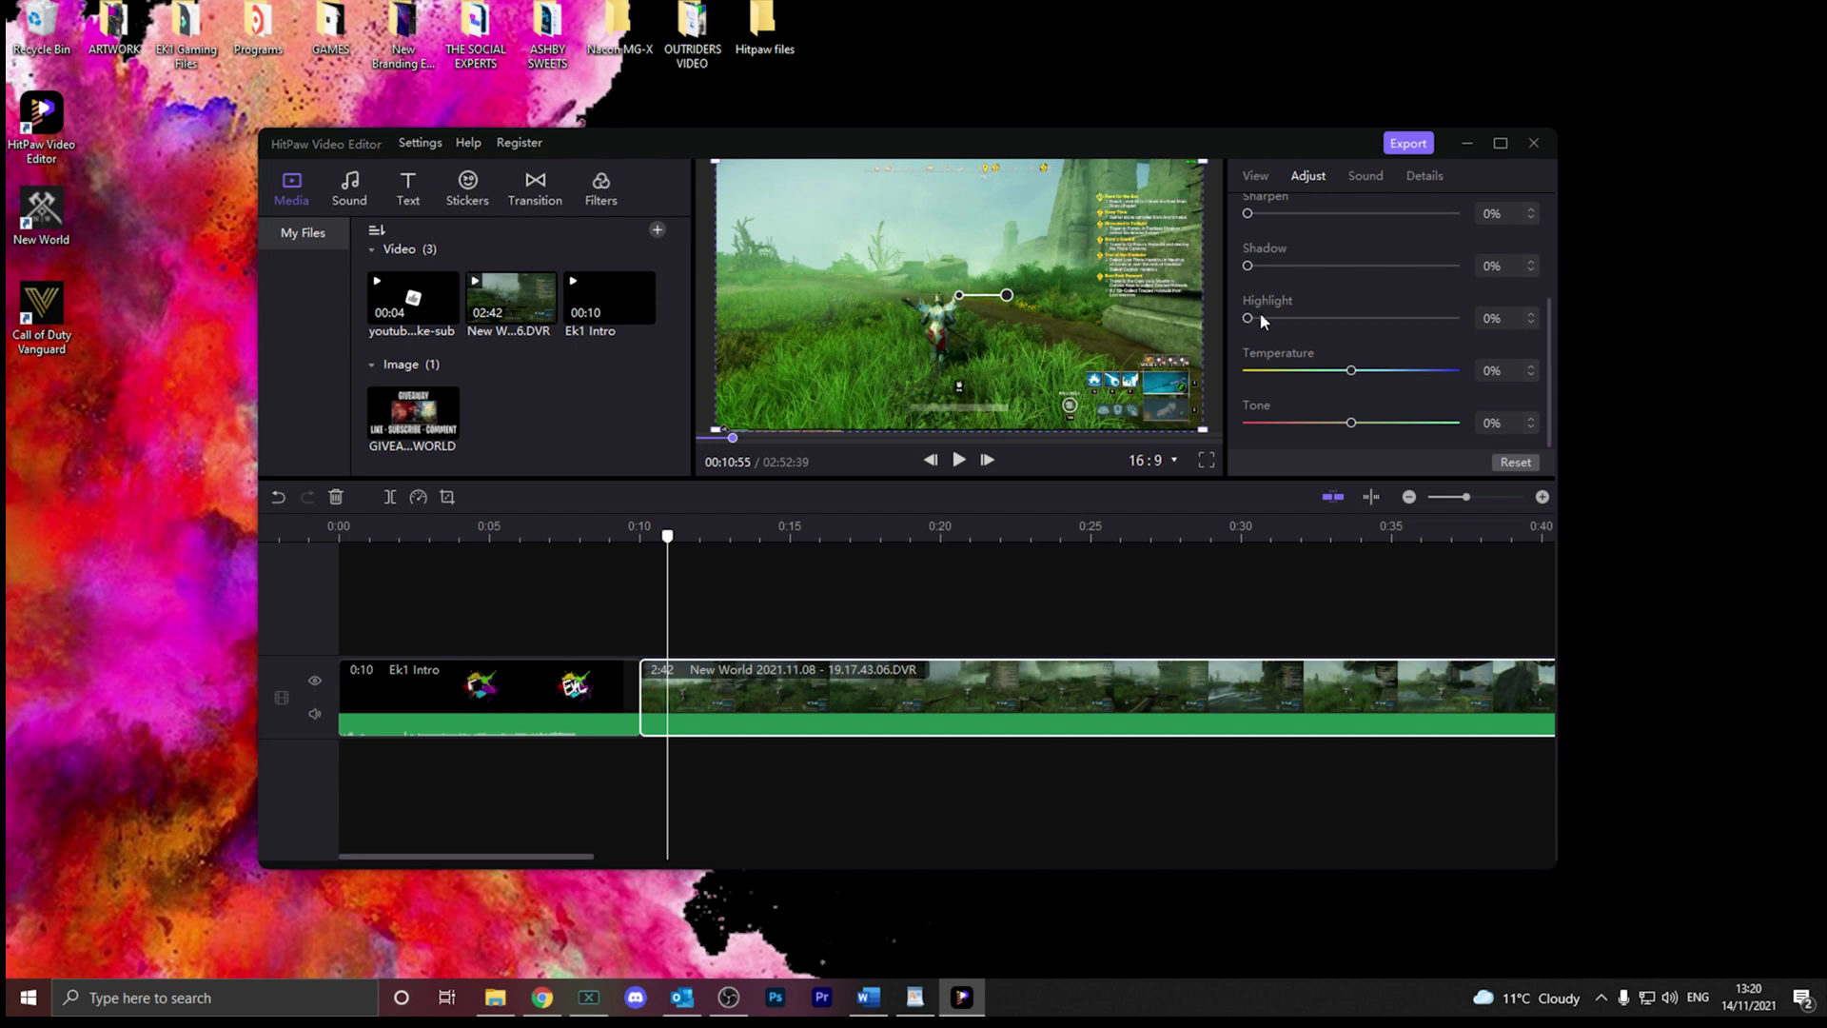
left_click_drag(1268, 328, 1225, 335)
left_click_drag(1247, 265, 1196, 278)
scroll(1306, 351, "up", 3)
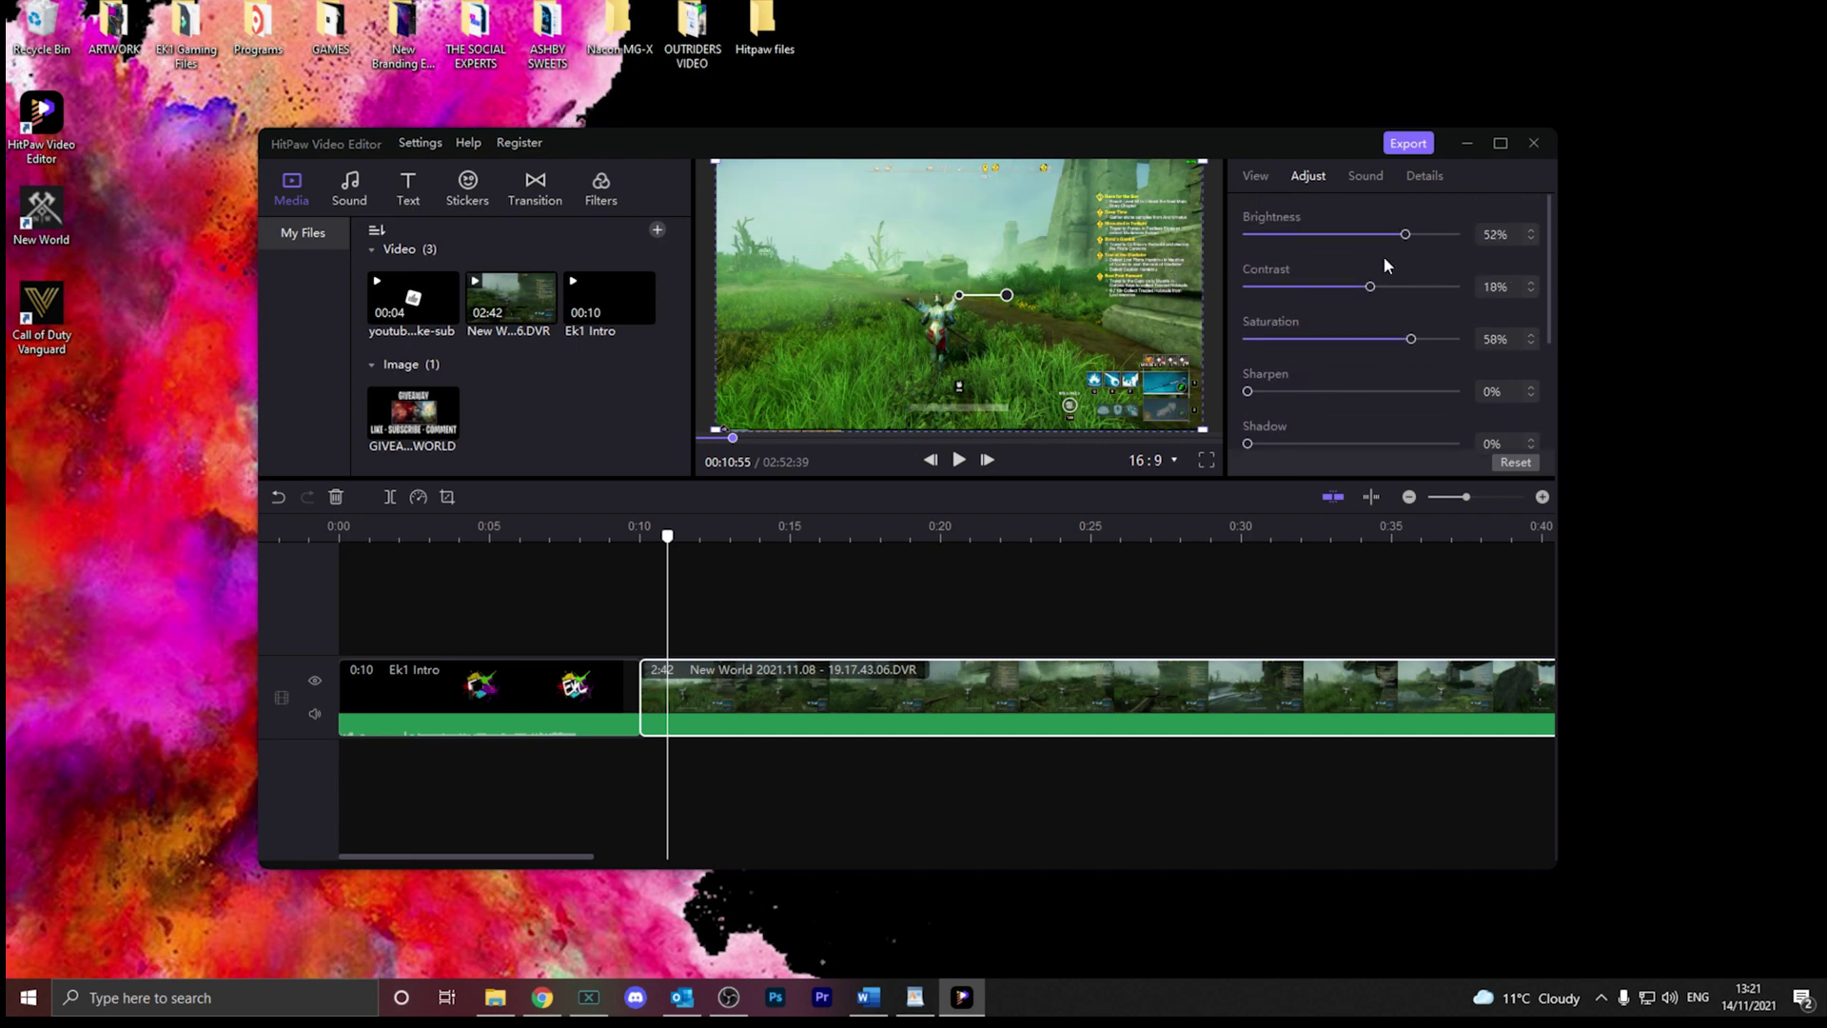
- Turn the gameplay clip's volume all the way down, then raise it again
left_click(1361, 177)
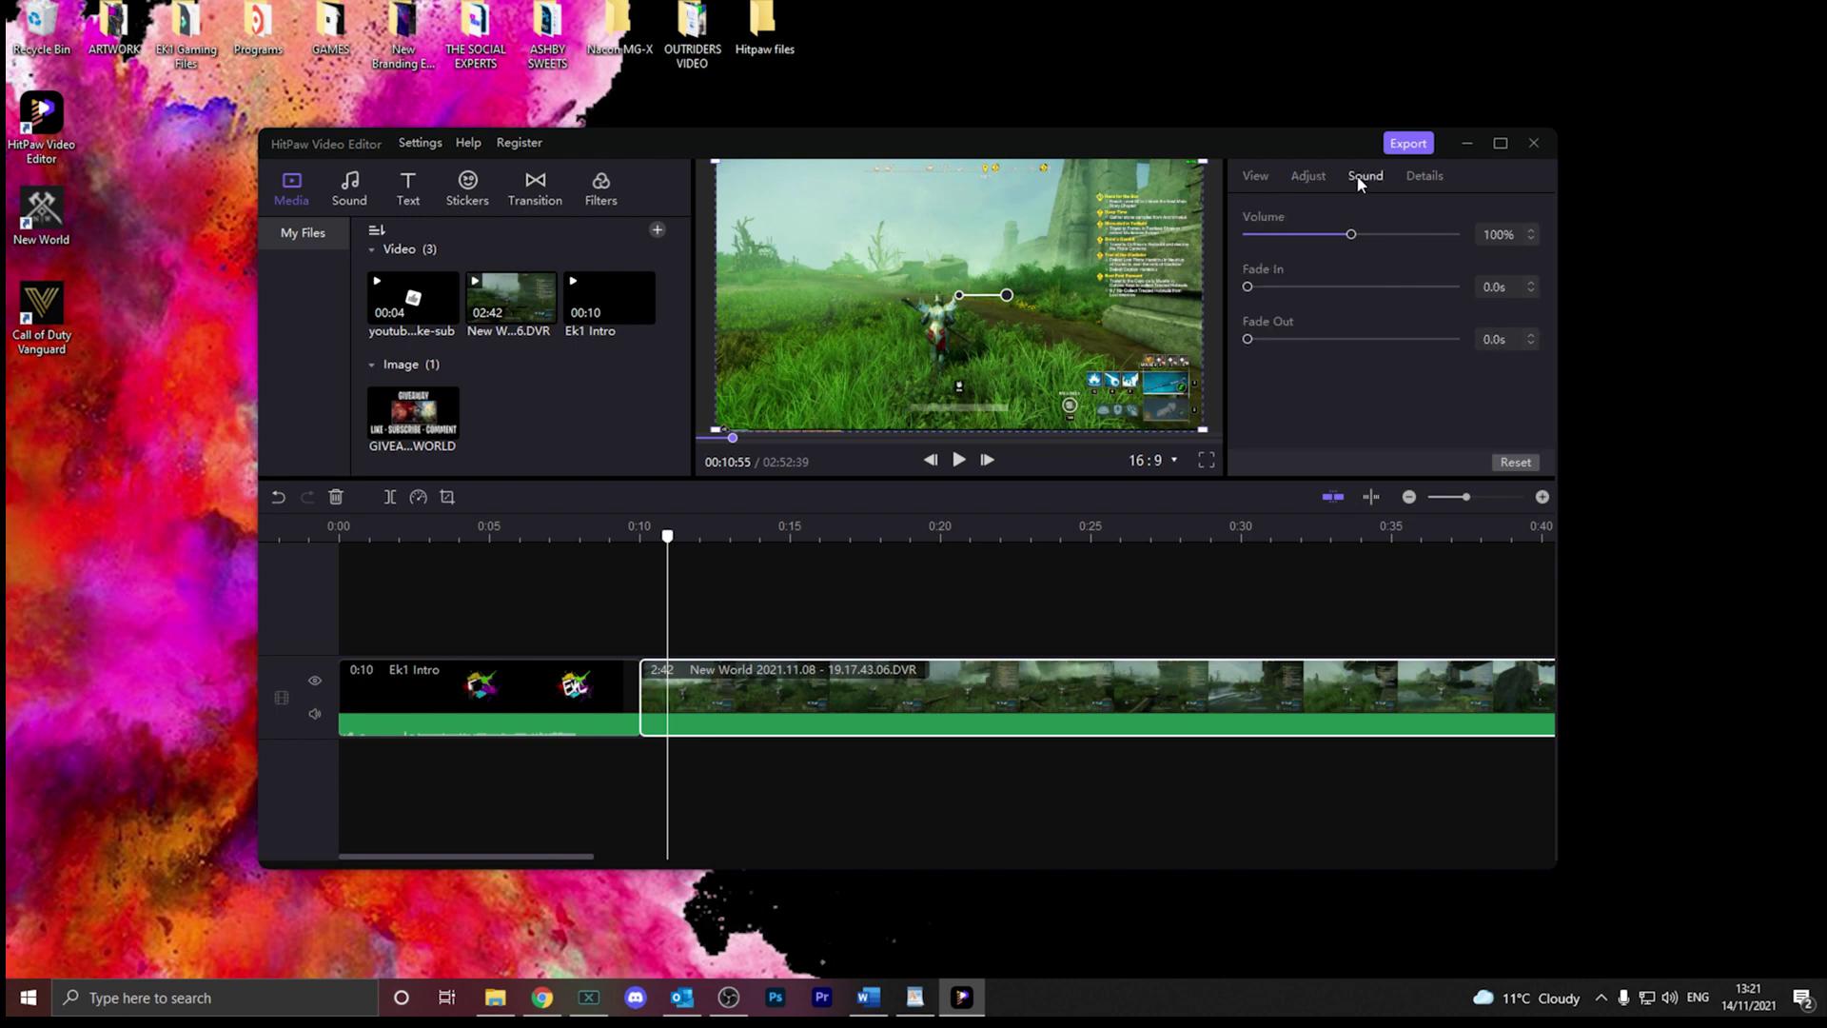
left_click_drag(1351, 233, 1205, 228)
left_click_drag(1249, 235, 1310, 236)
- Detach the New World clip's audio and delete the detached audio track
right_click(729, 701)
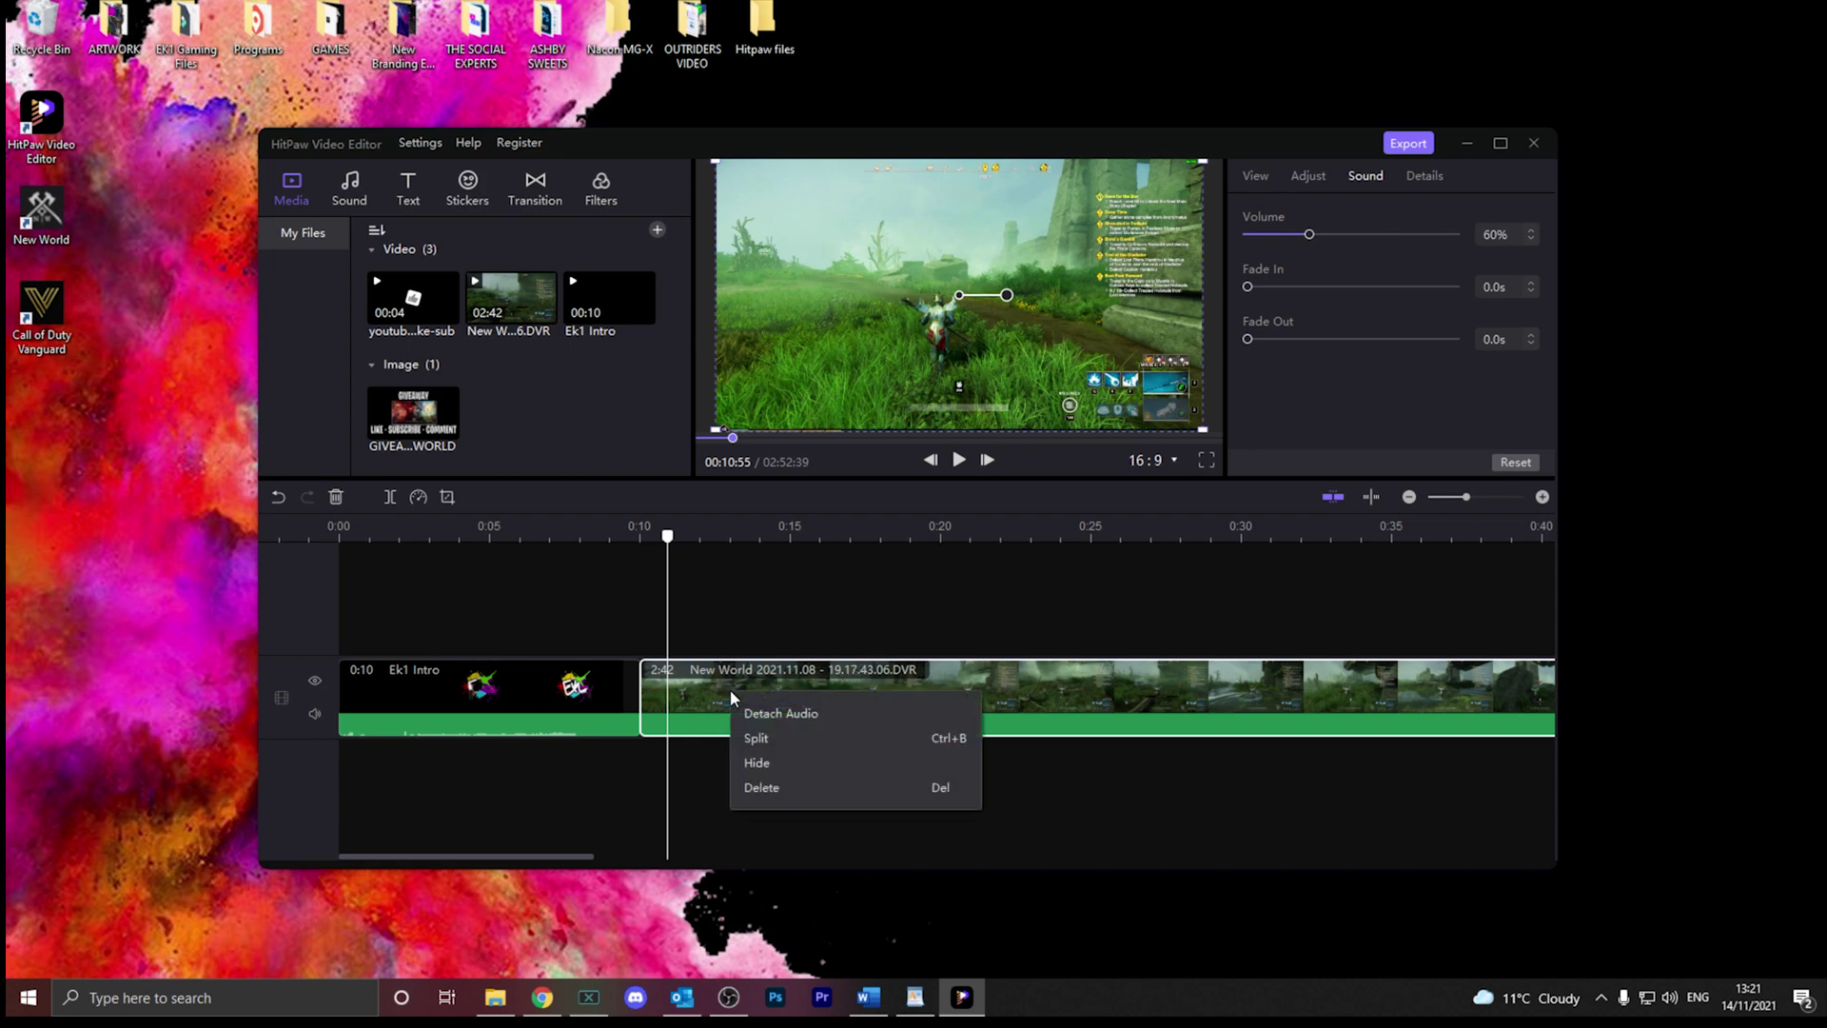
left_click(809, 719)
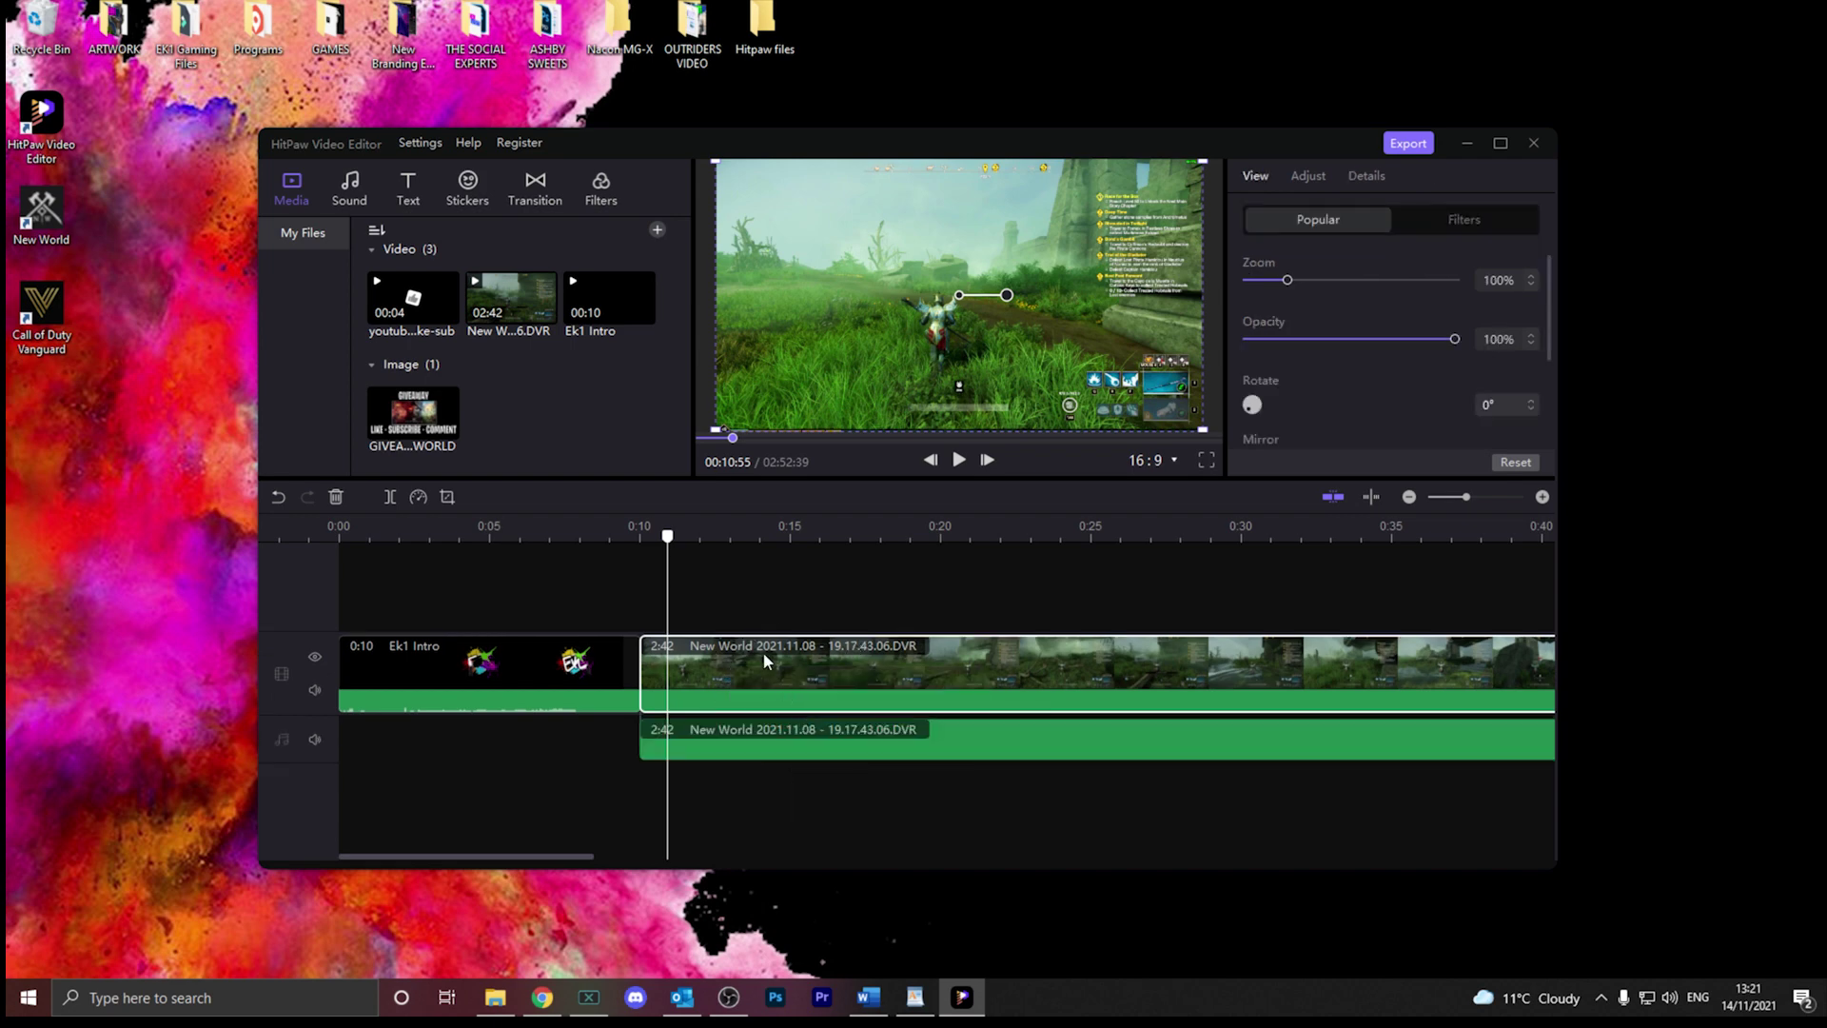
left_click(723, 744)
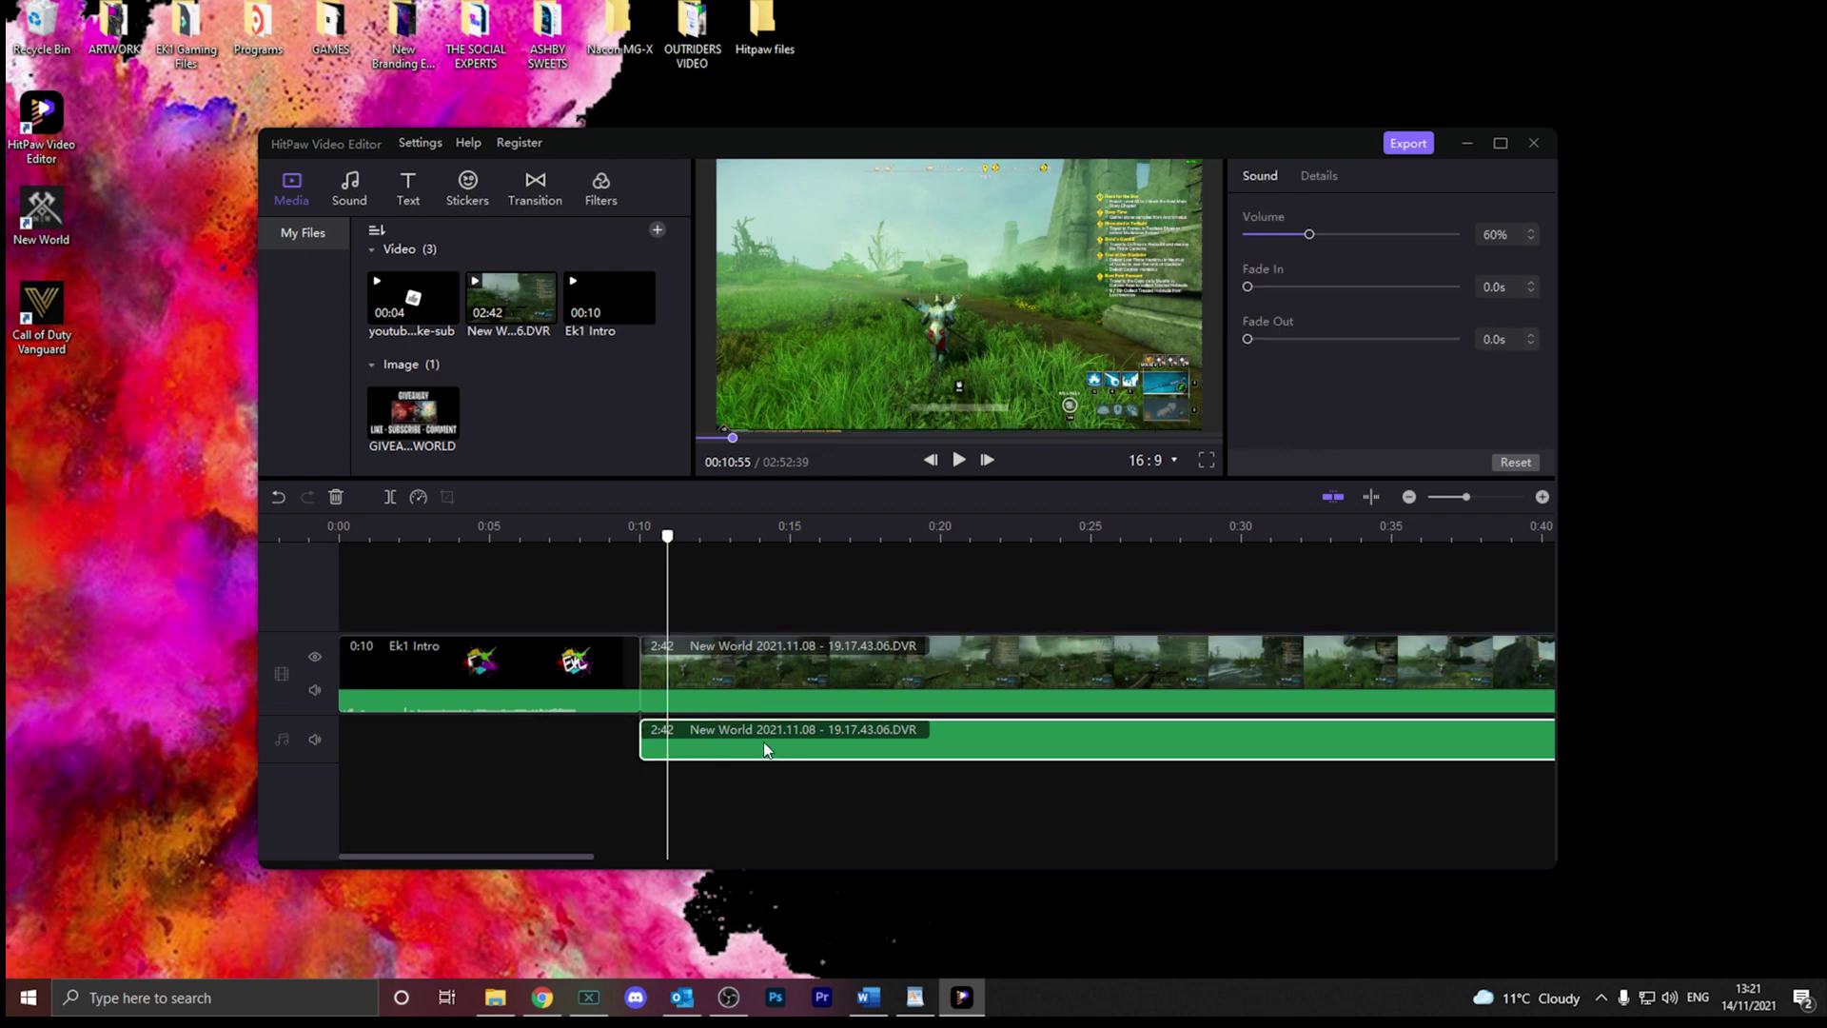
key("Delete")
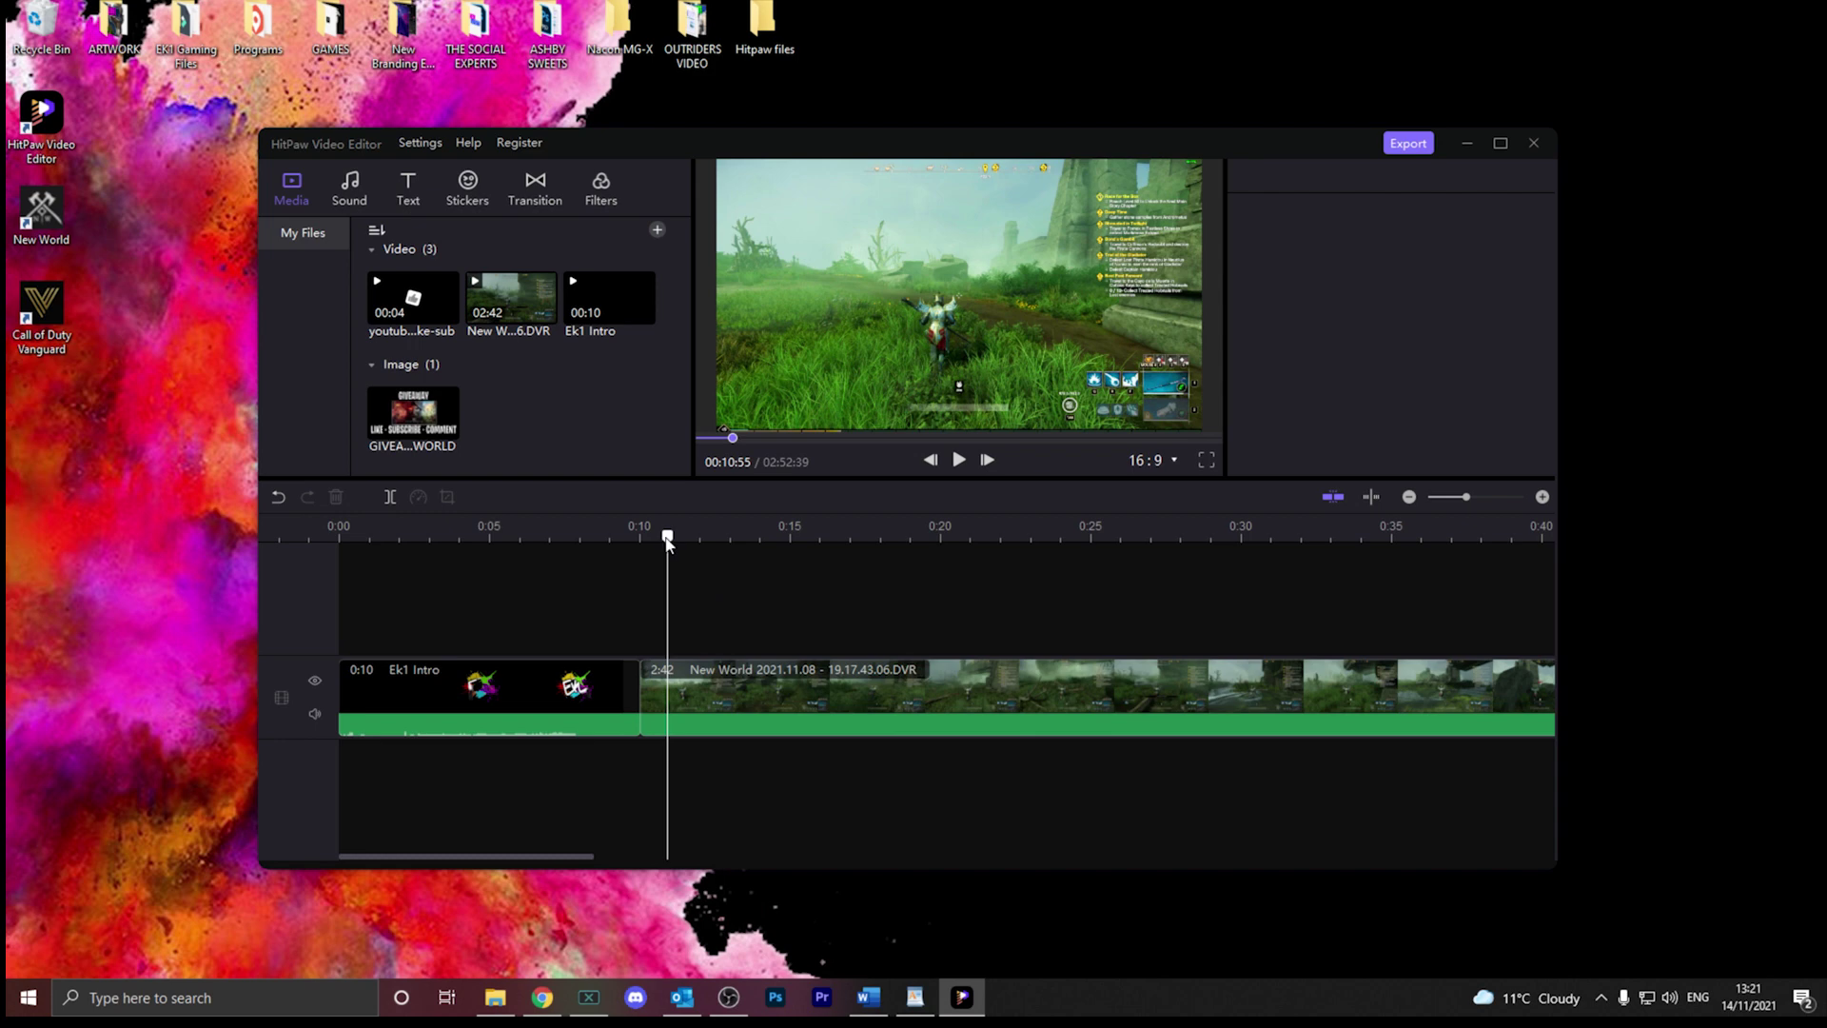
left_click_drag(667, 536, 625, 536)
left_click(742, 678)
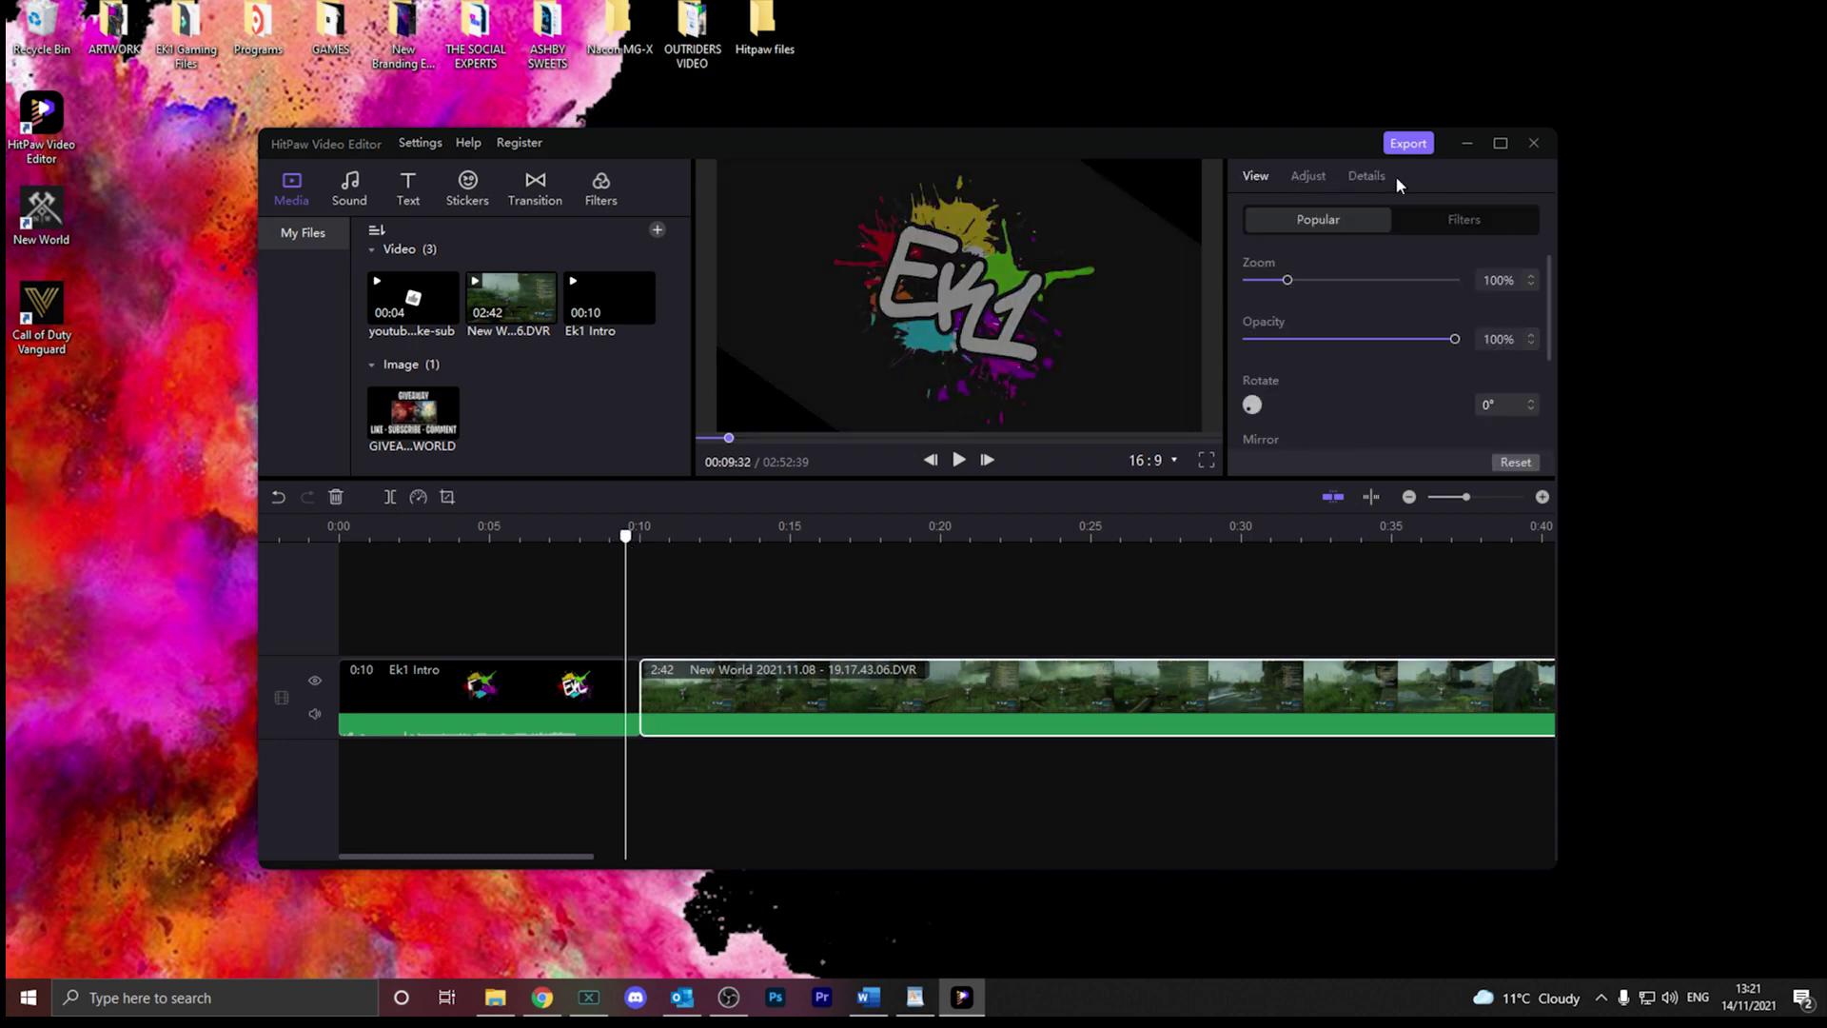
- Cycle through the clip properties, ending on the intro's 100% zoom, 100% opacity and 0° rotation
left_click(1307, 175)
left_click(1255, 175)
left_click(1313, 175)
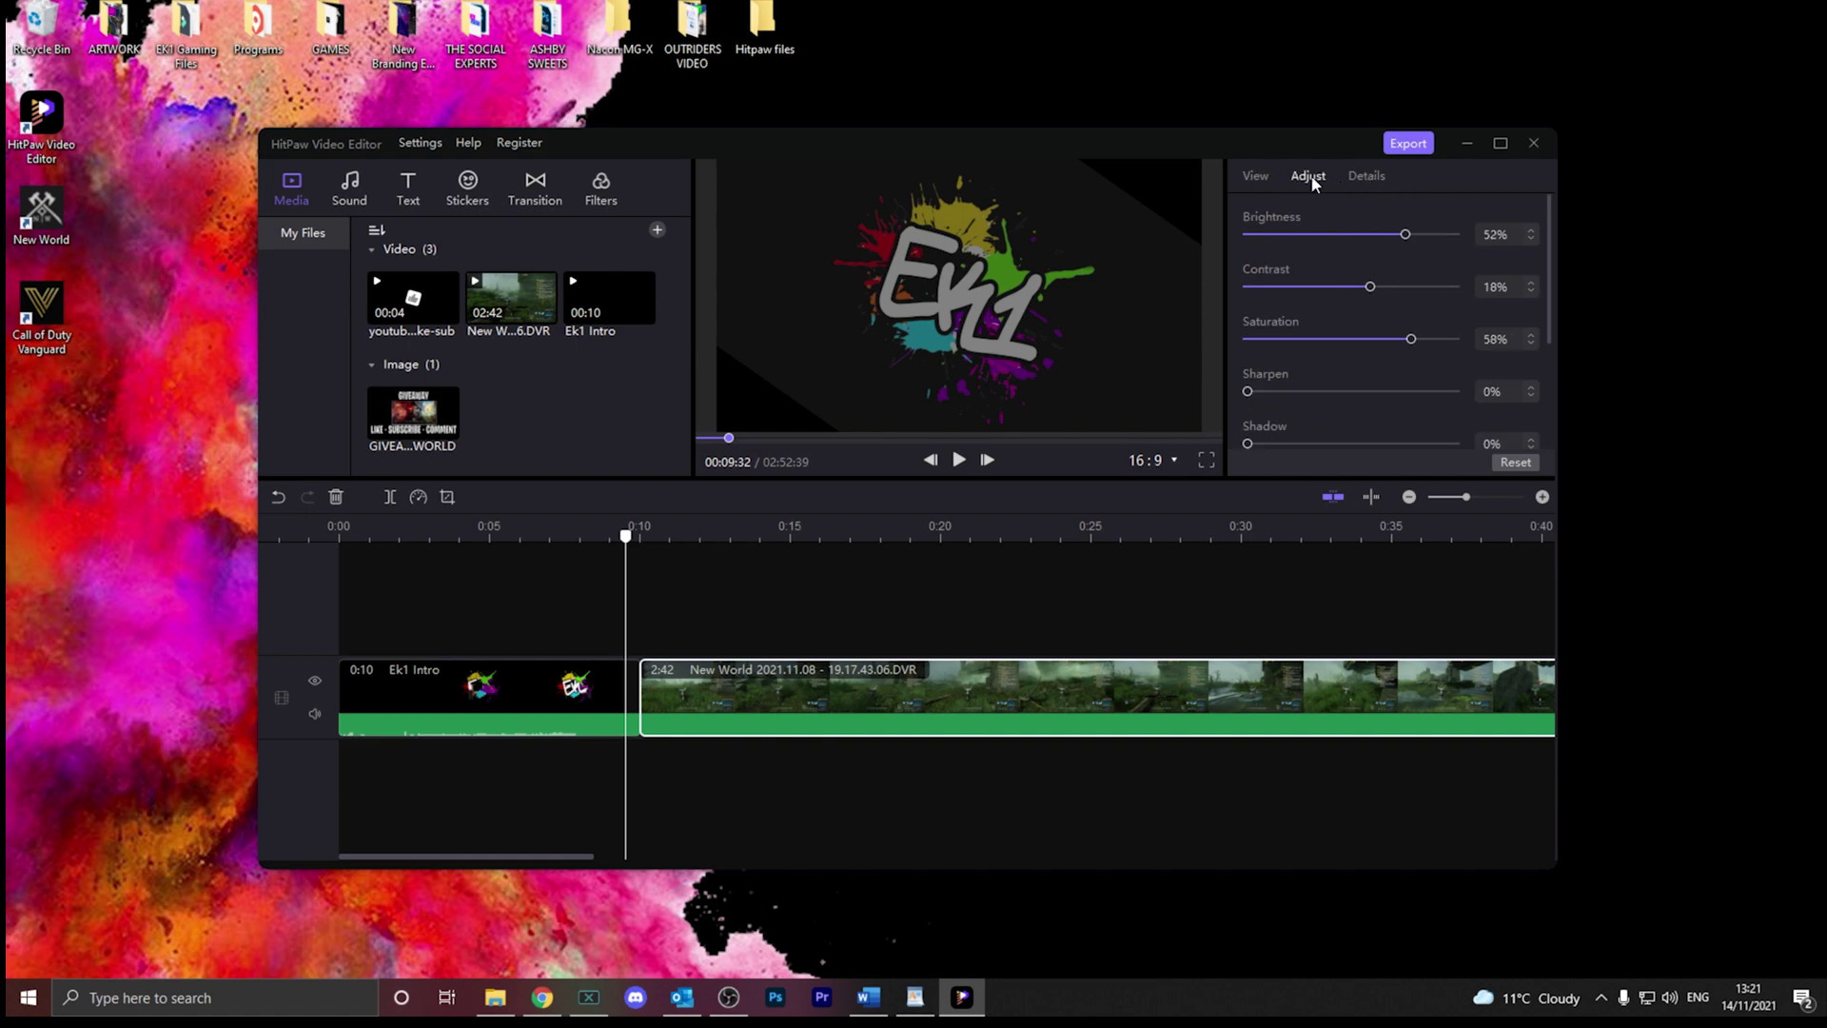
left_click(1367, 177)
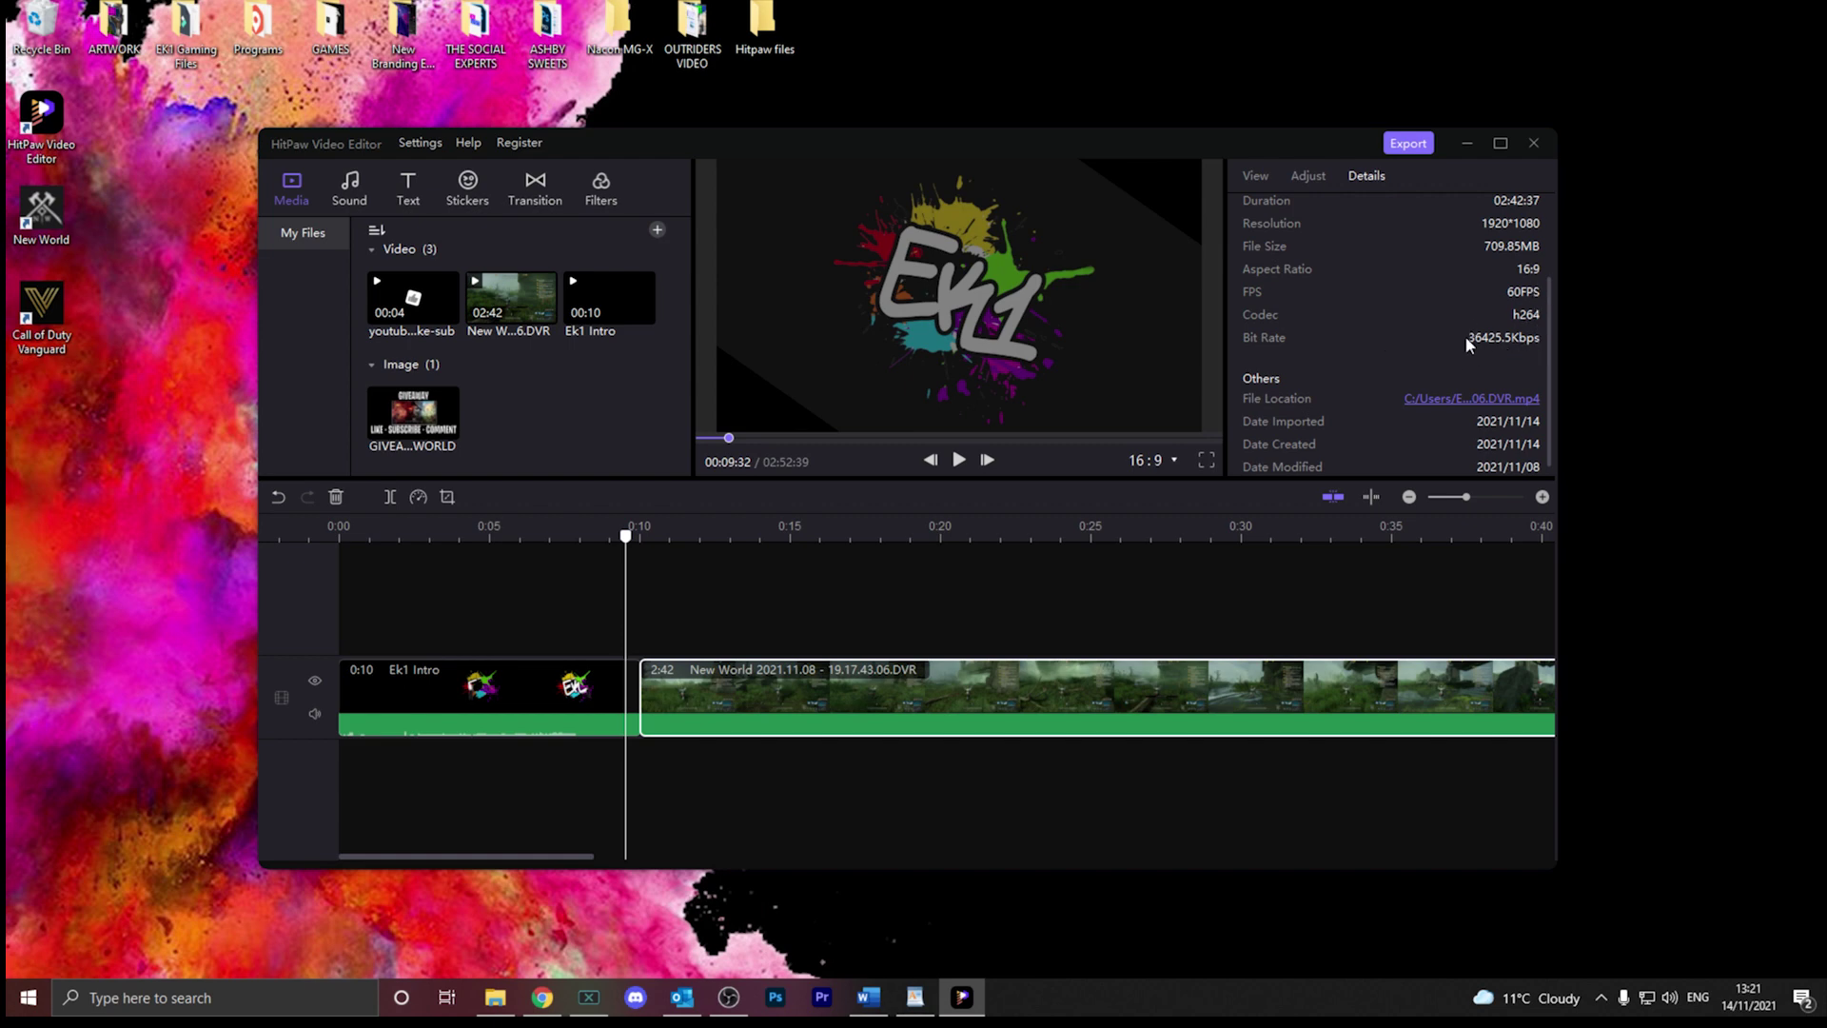
scroll(1484, 352, "up", 3)
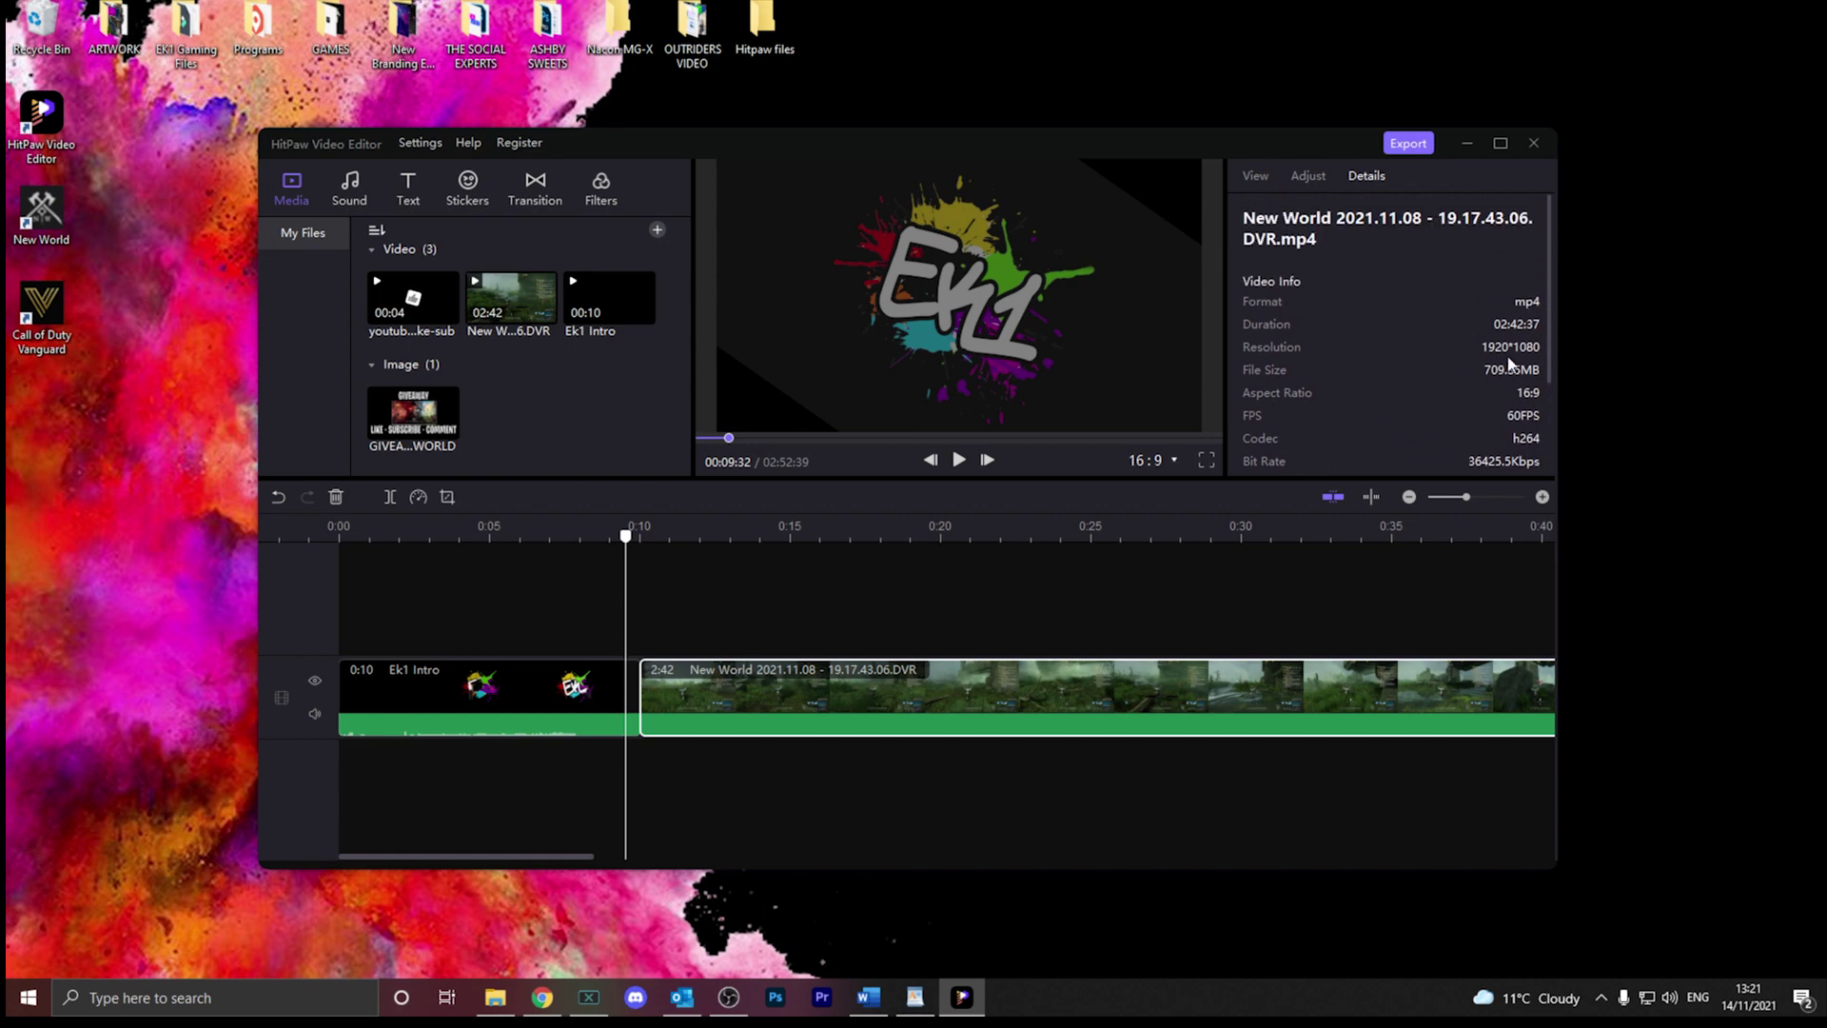
left_click(1306, 179)
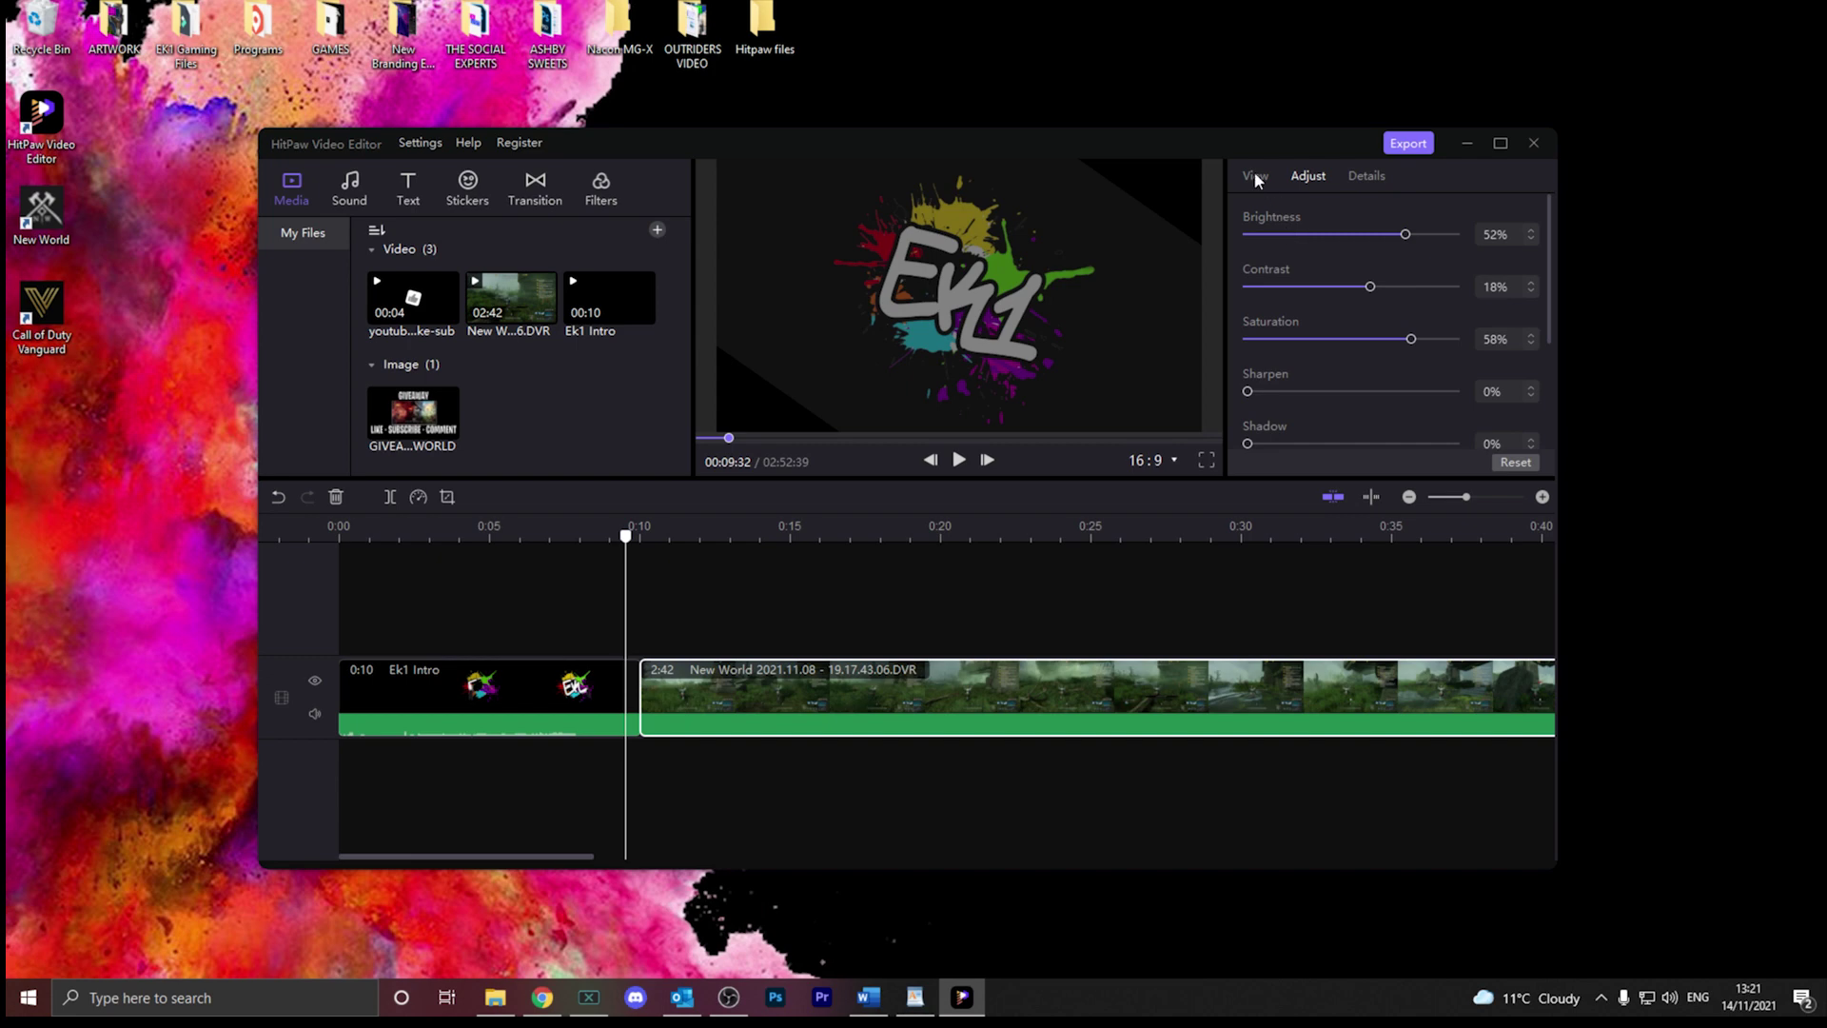
left_click(1256, 179)
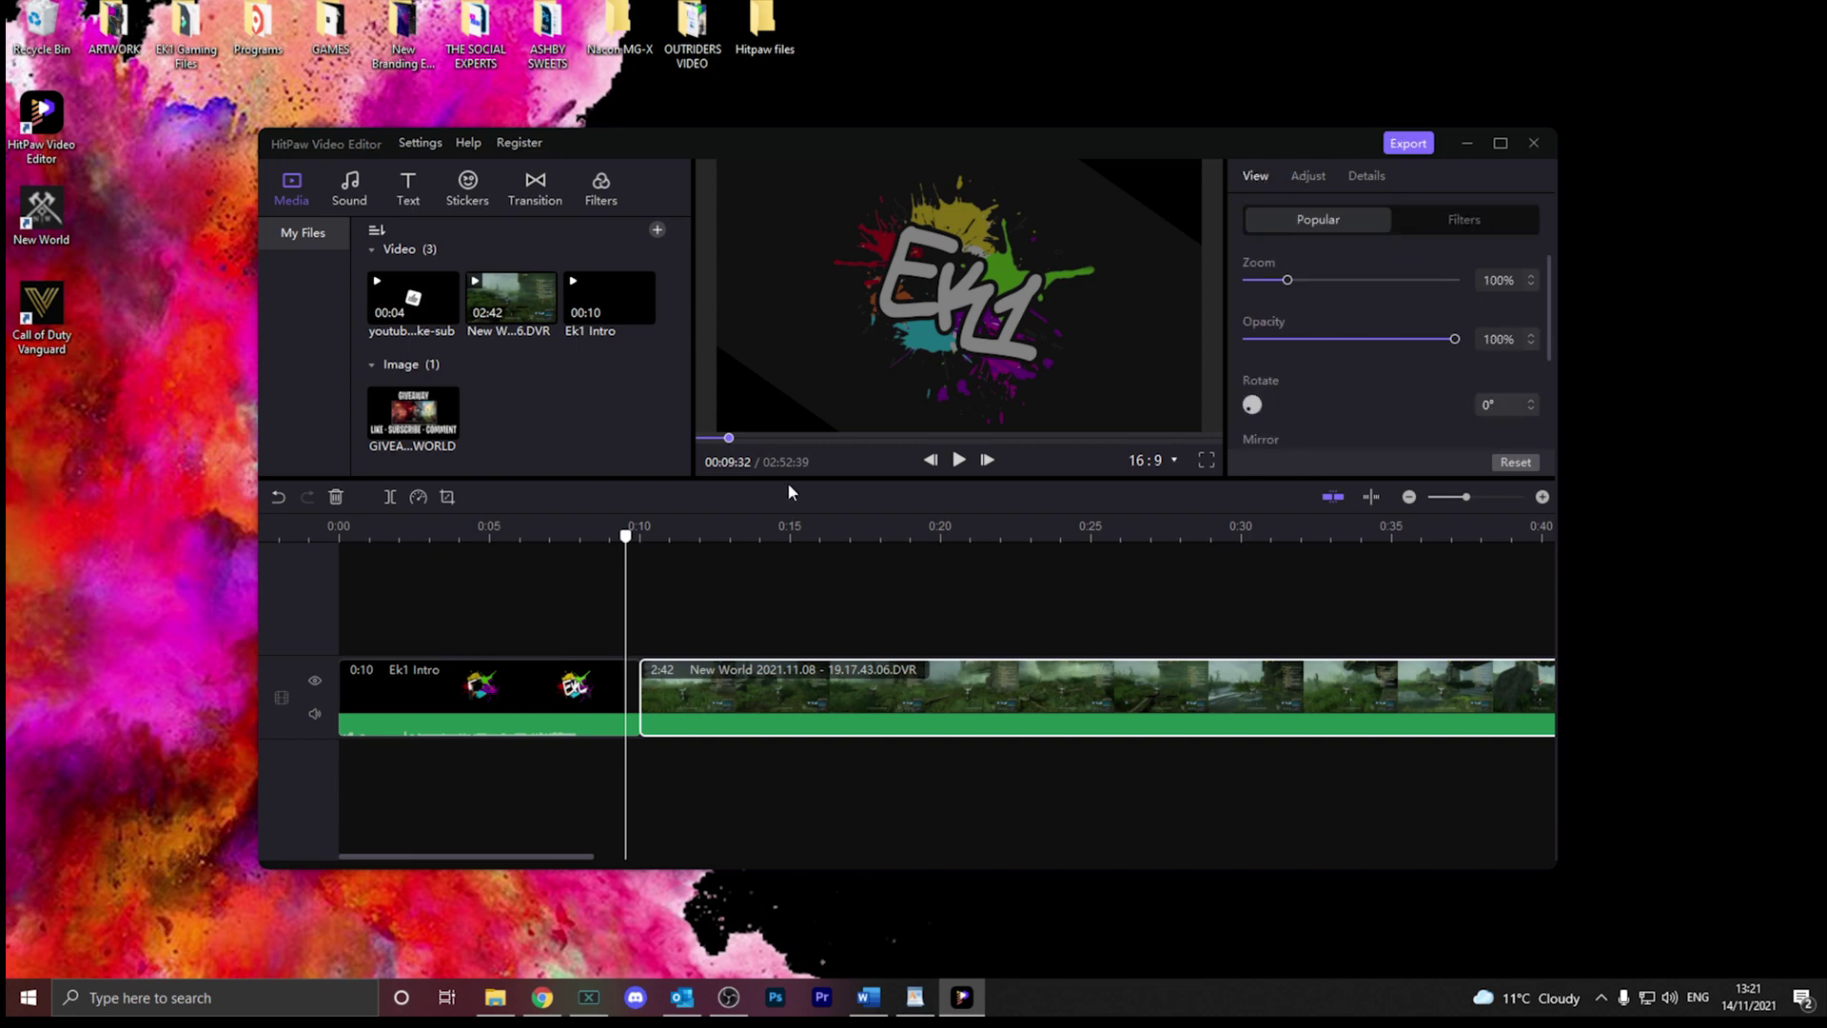
- Drop a Push Up transition between the Ek1 Intro and the New World gameplay clip
left_click_drag(626, 535, 583, 542)
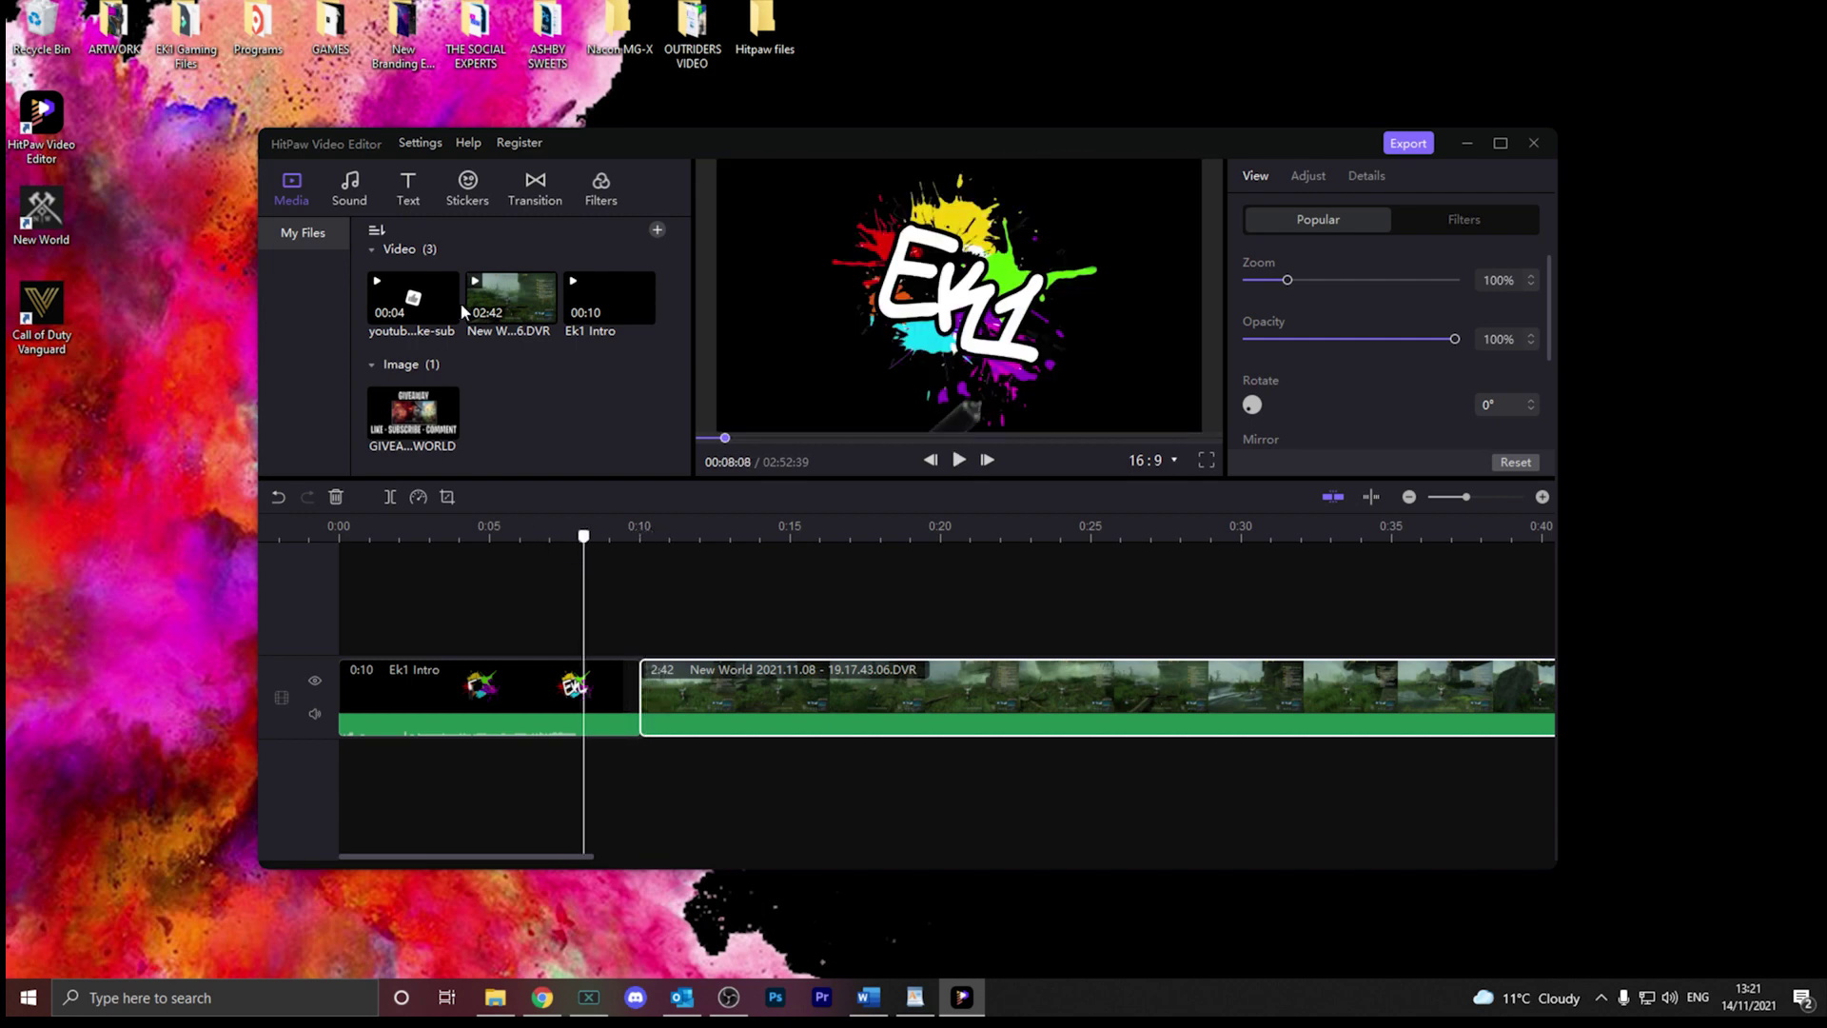
left_click(535, 190)
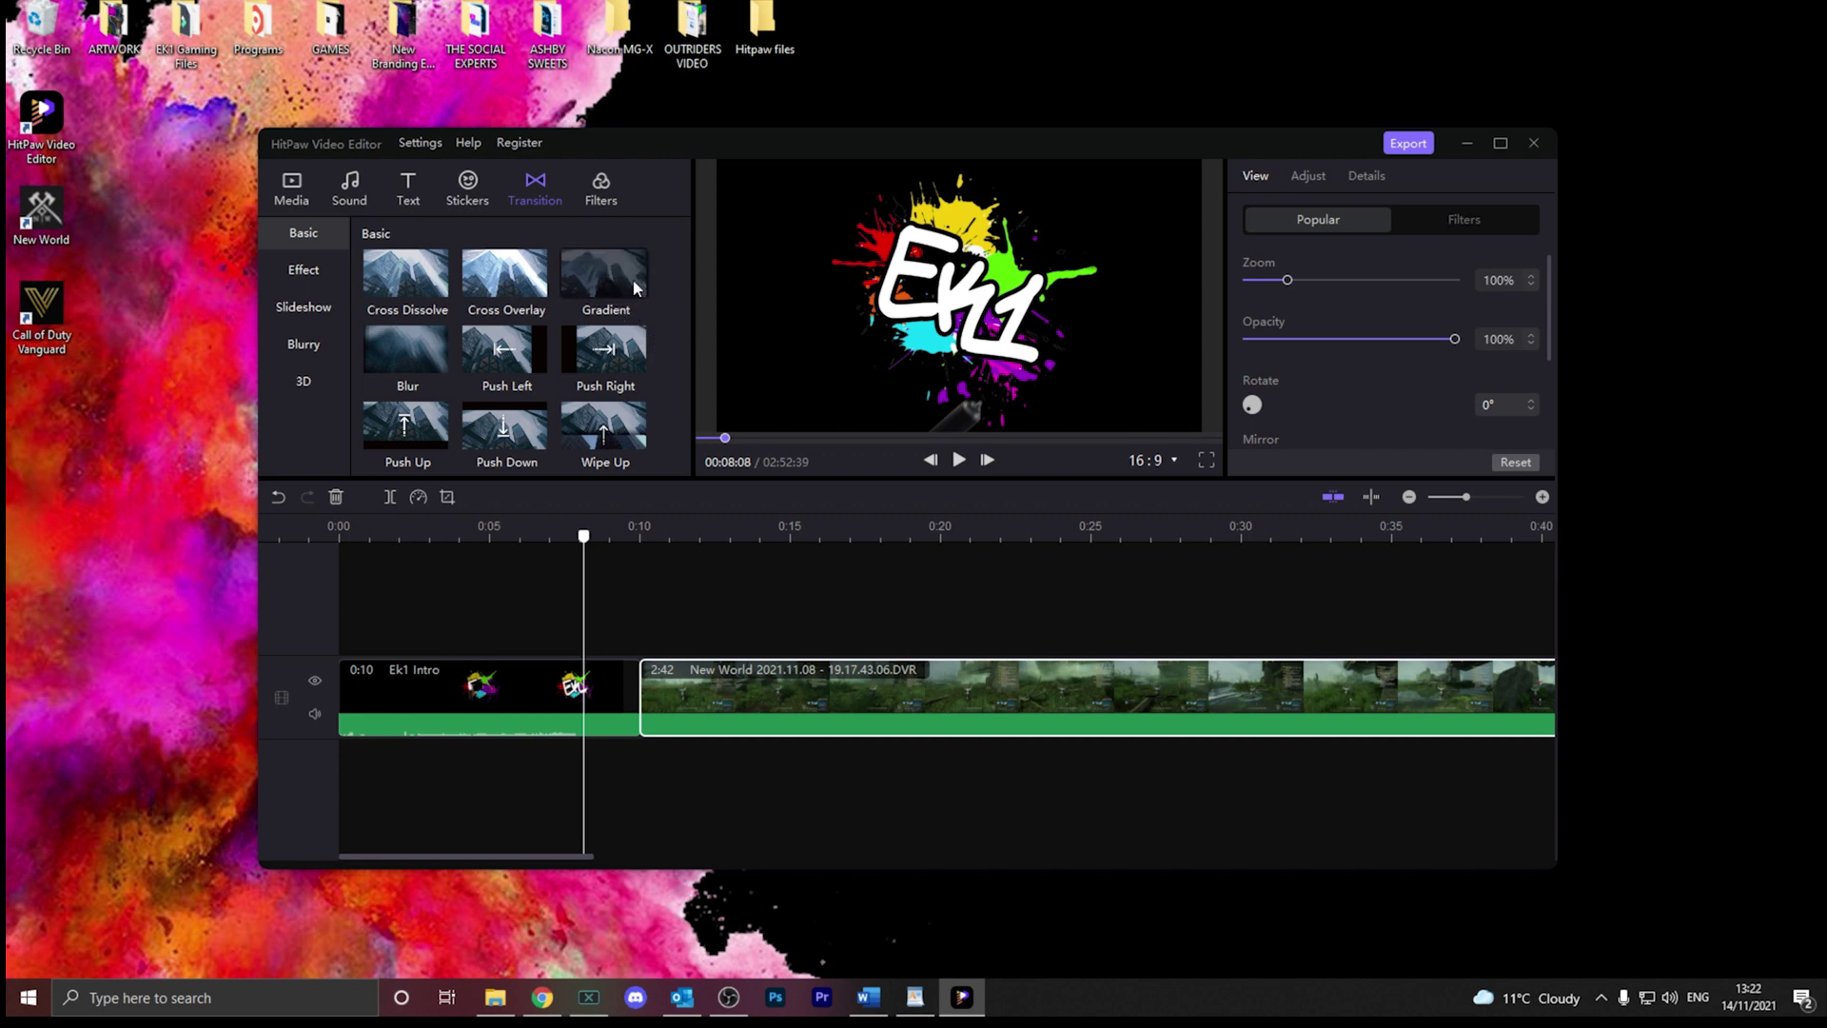
scroll(454, 340, "down", 1)
scroll(452, 340, "down", 7)
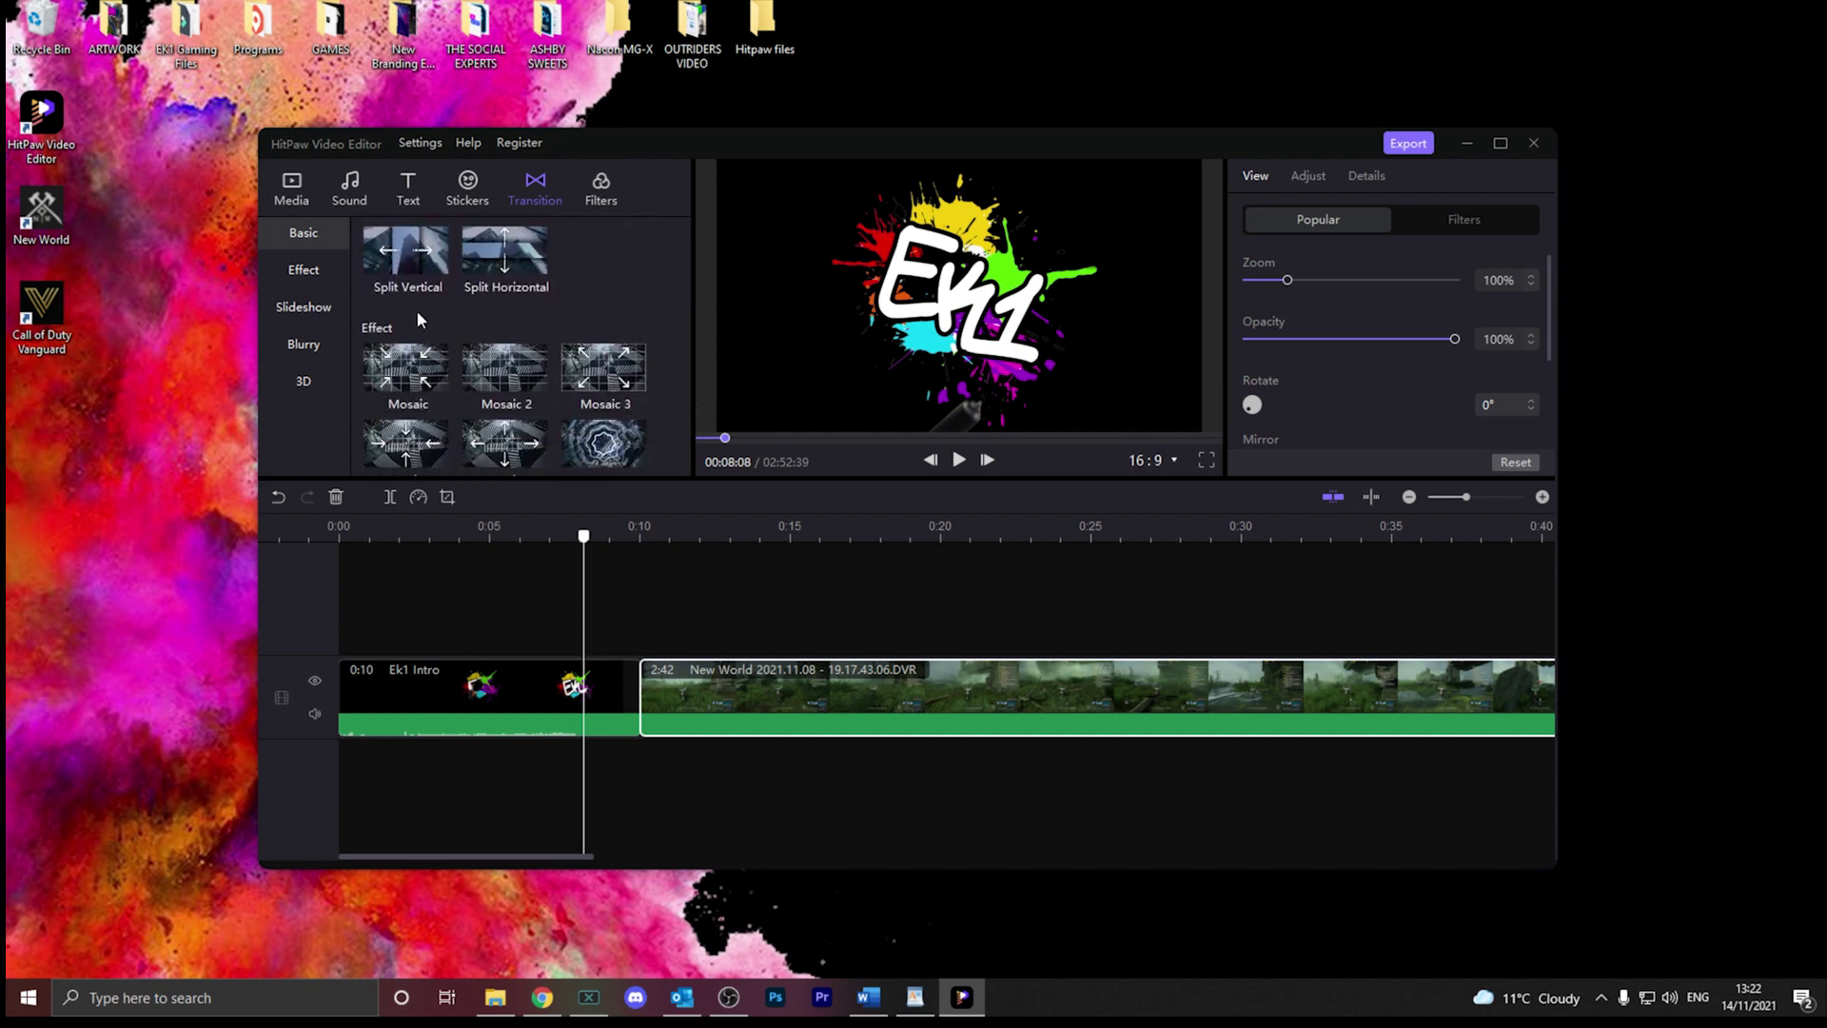
scroll(444, 321, "up", 8)
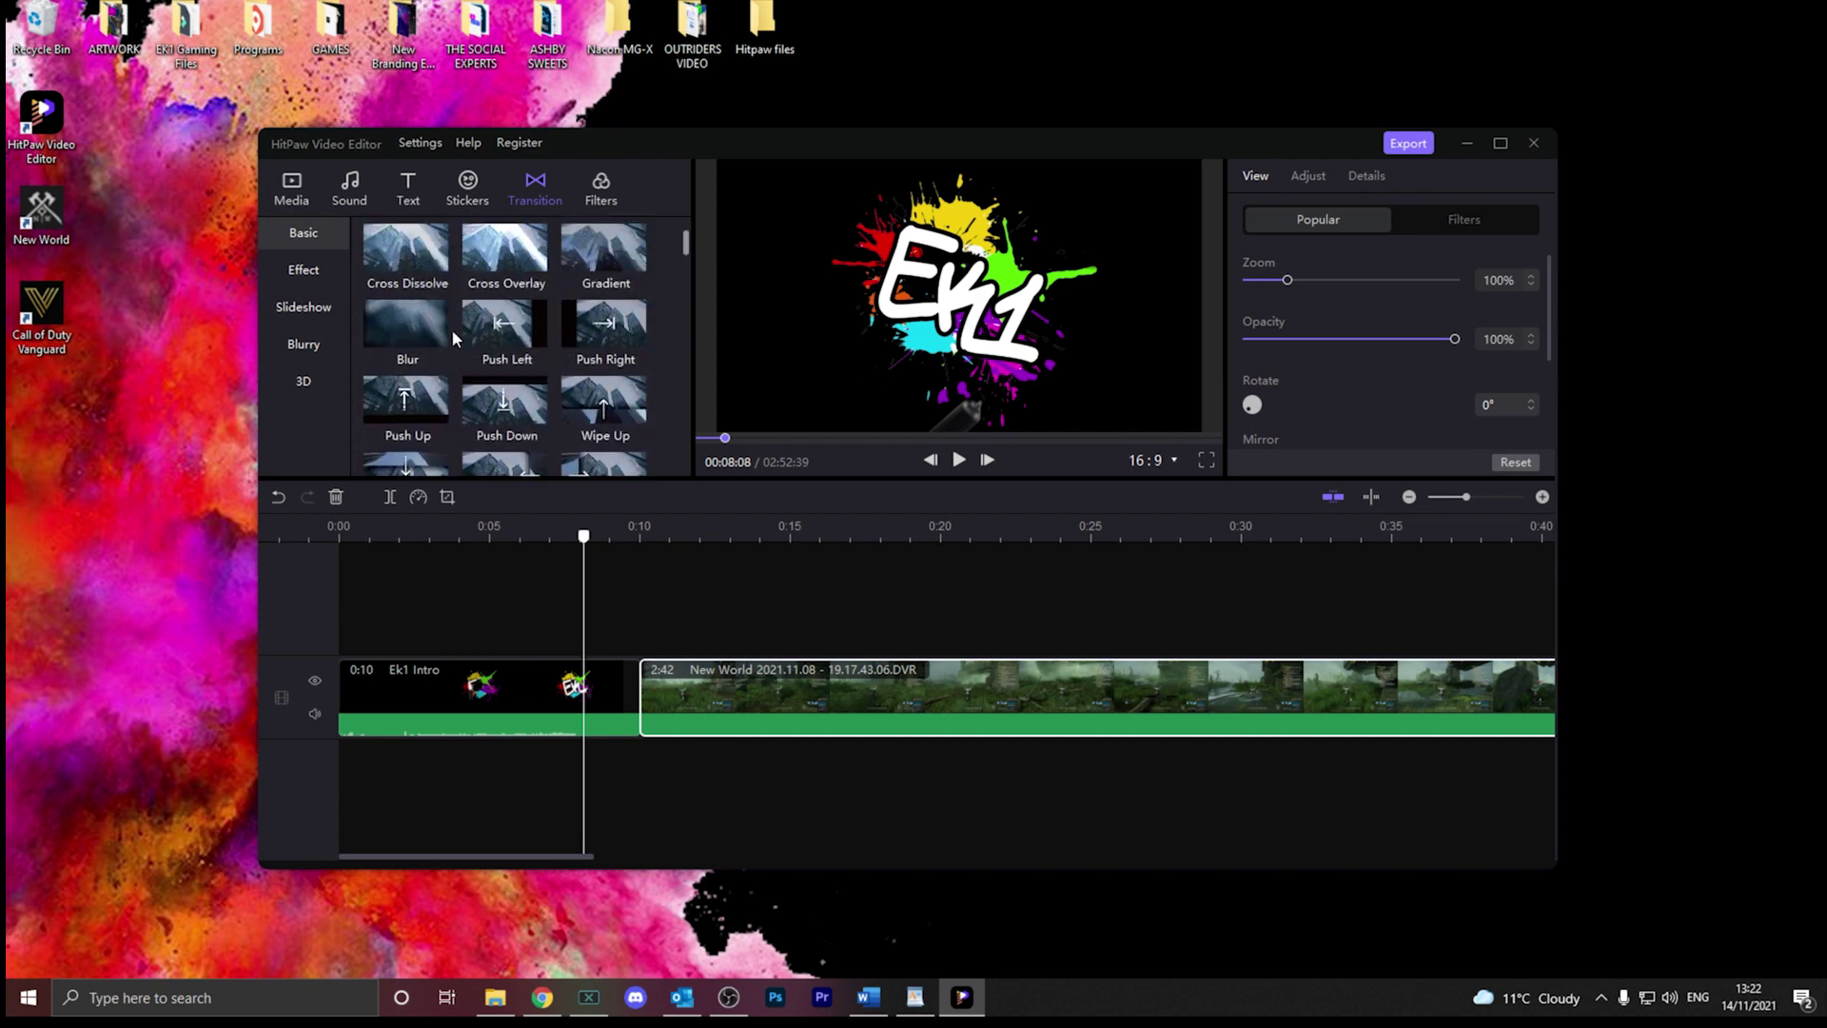
scroll(451, 329, "down", 1)
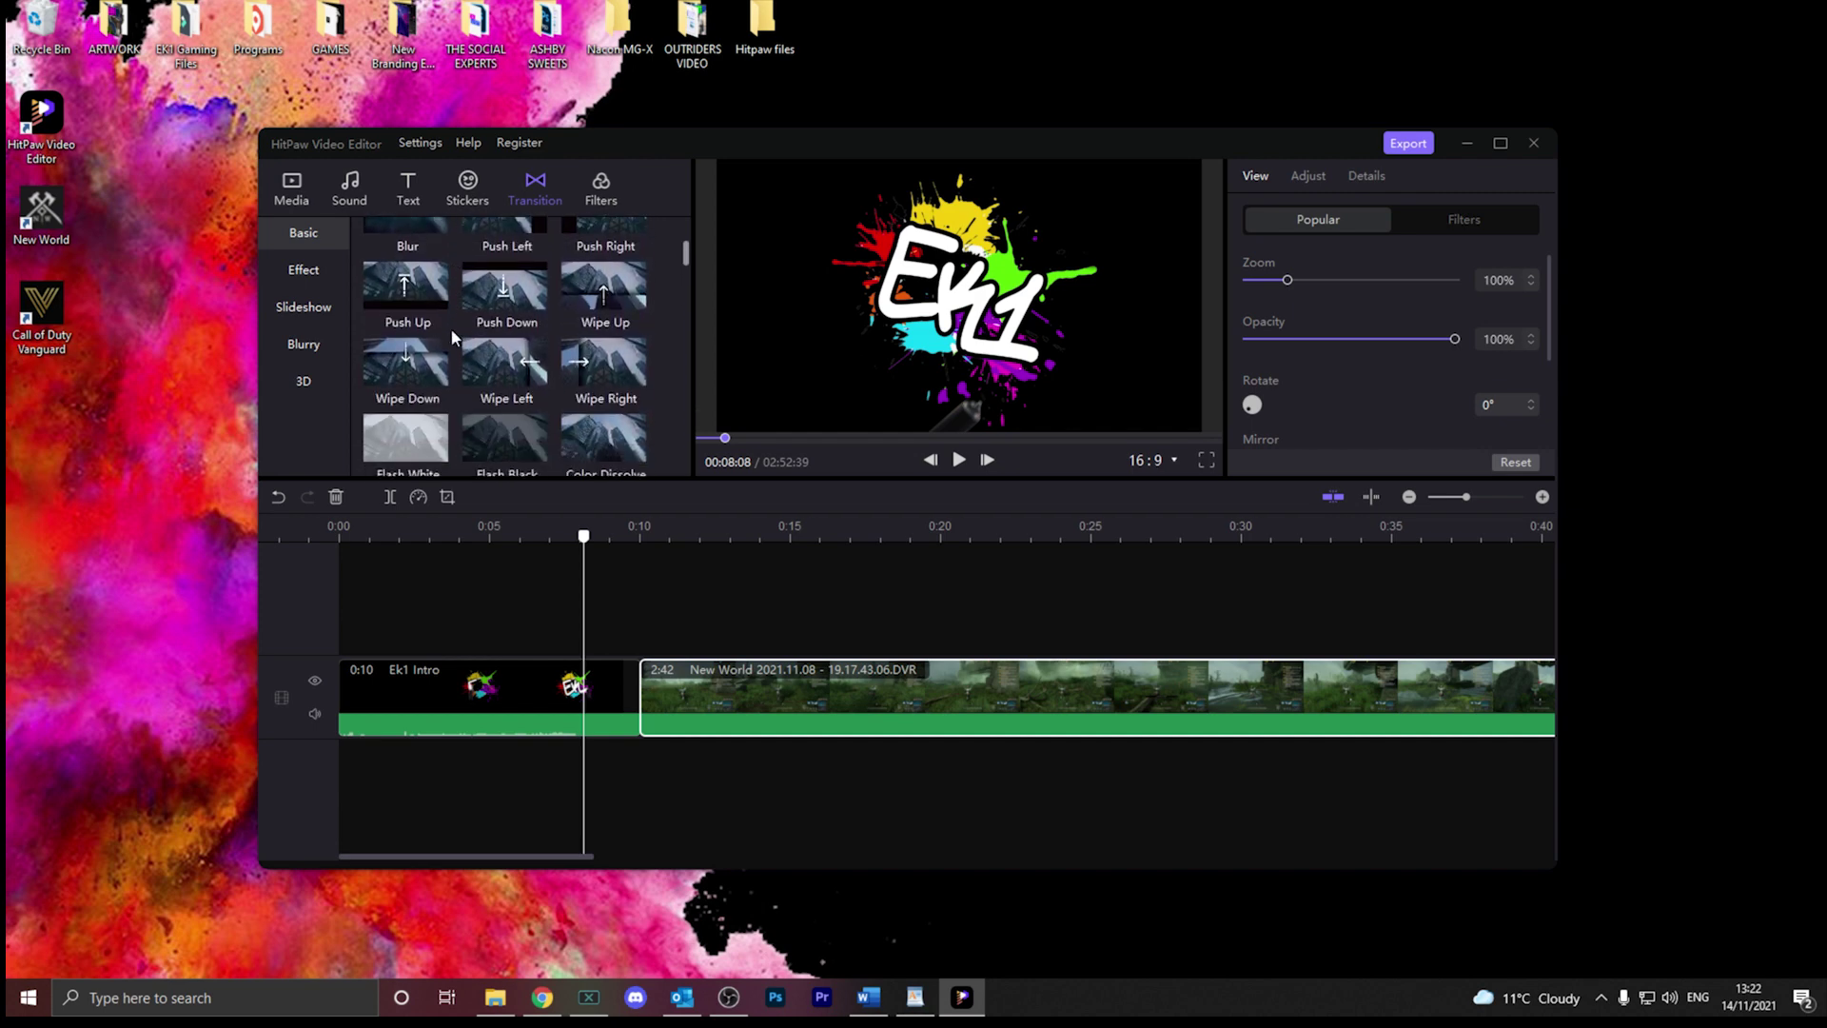
mouse_move(405, 286)
left_mouse_down()
mouse_move(627, 645)
mouse_move(641, 700)
left_mouse_up()
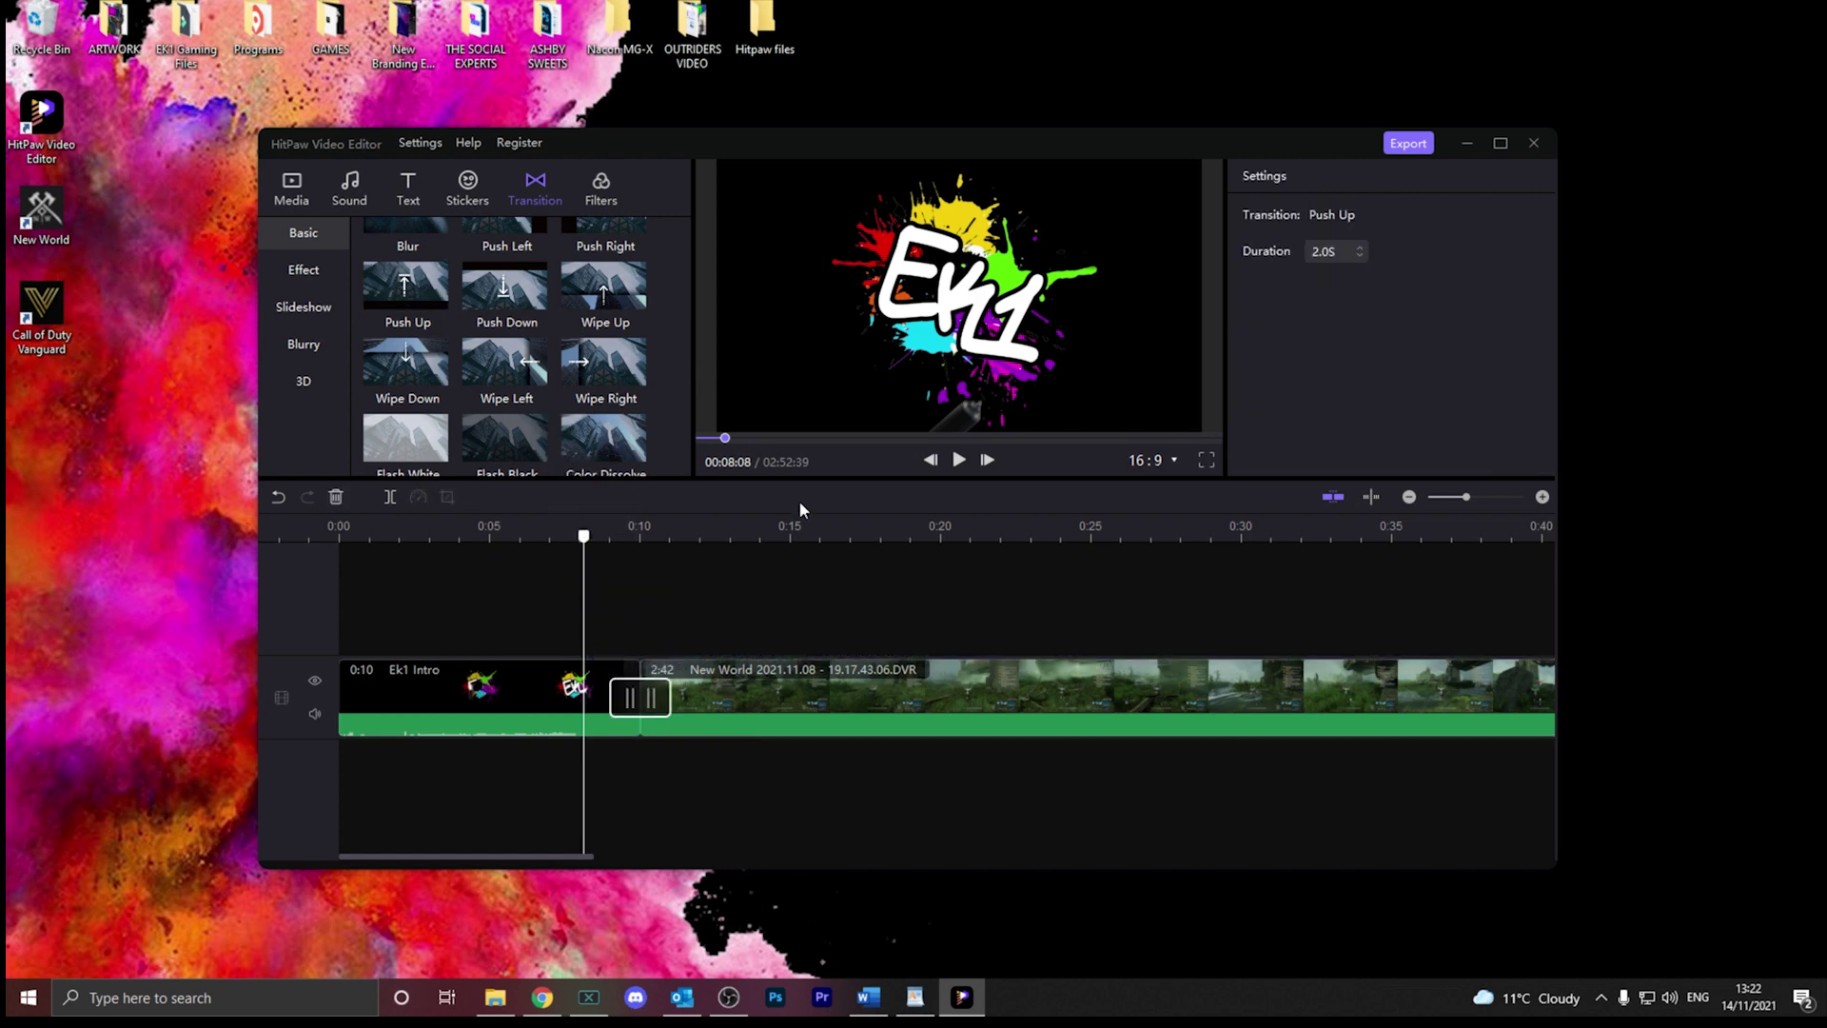
- Play through the Push Up transition, then delete it
key("space")
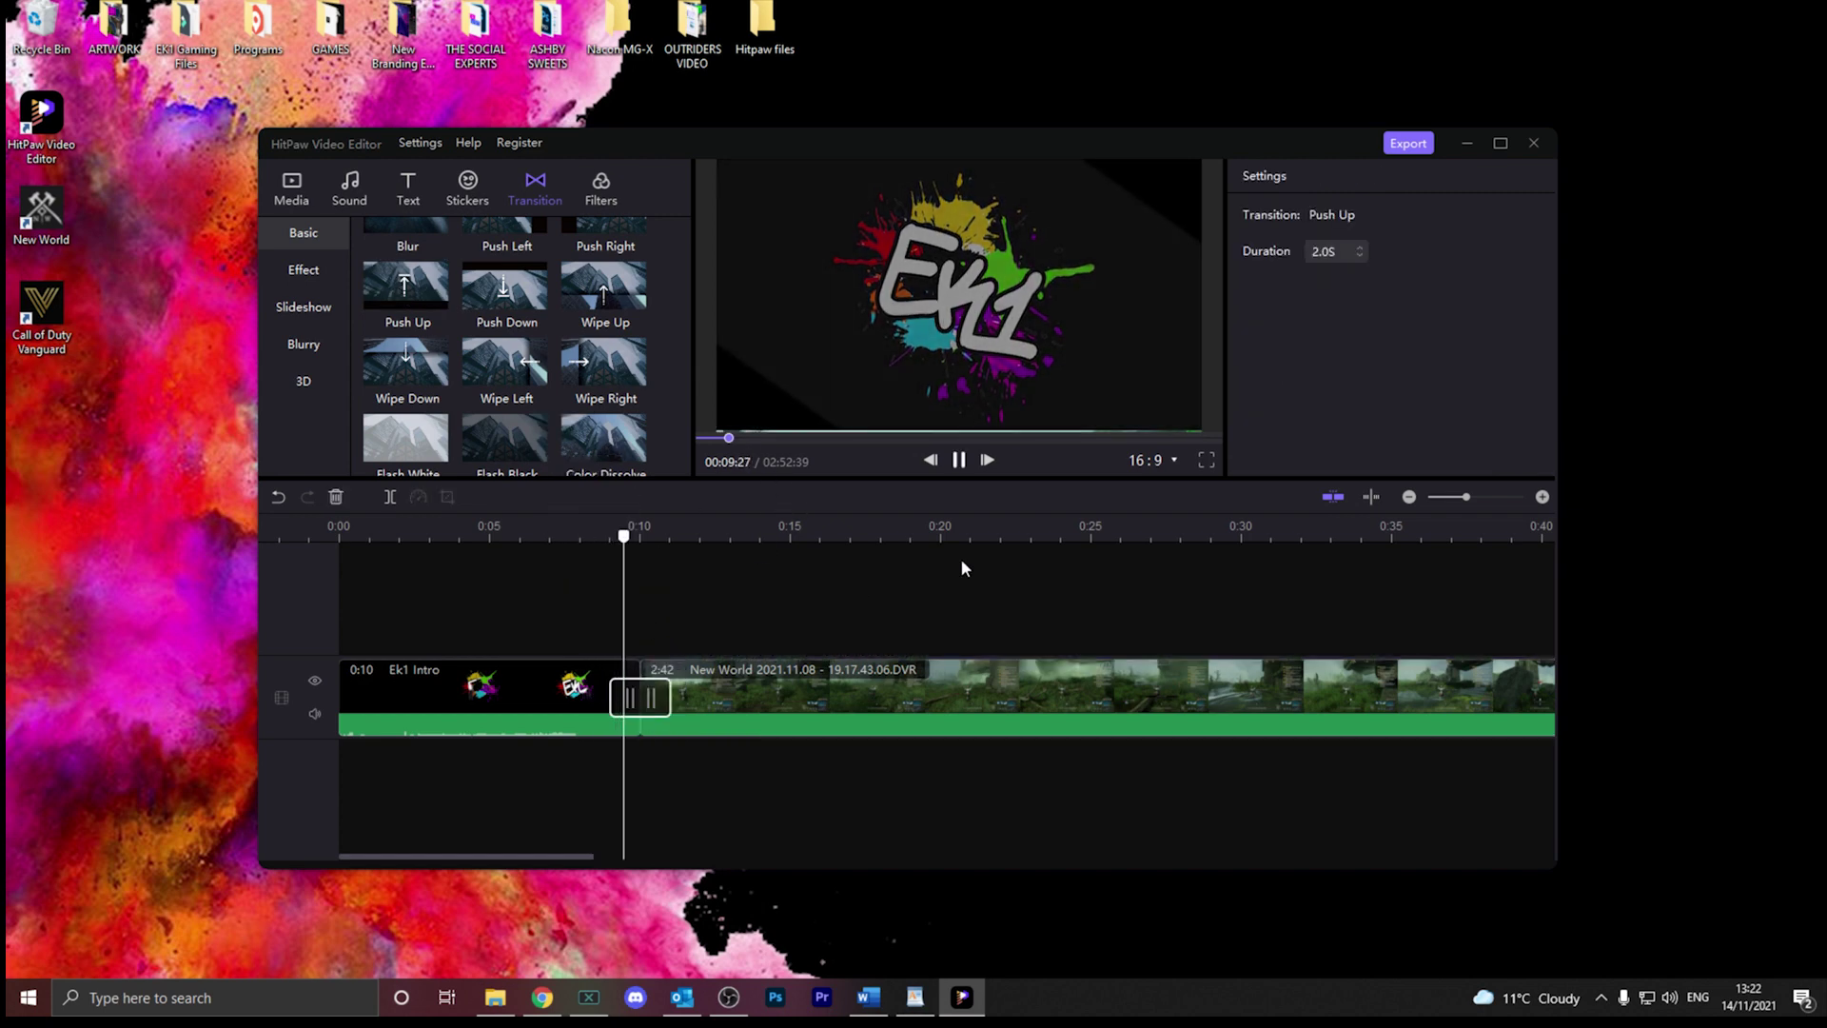
key("space")
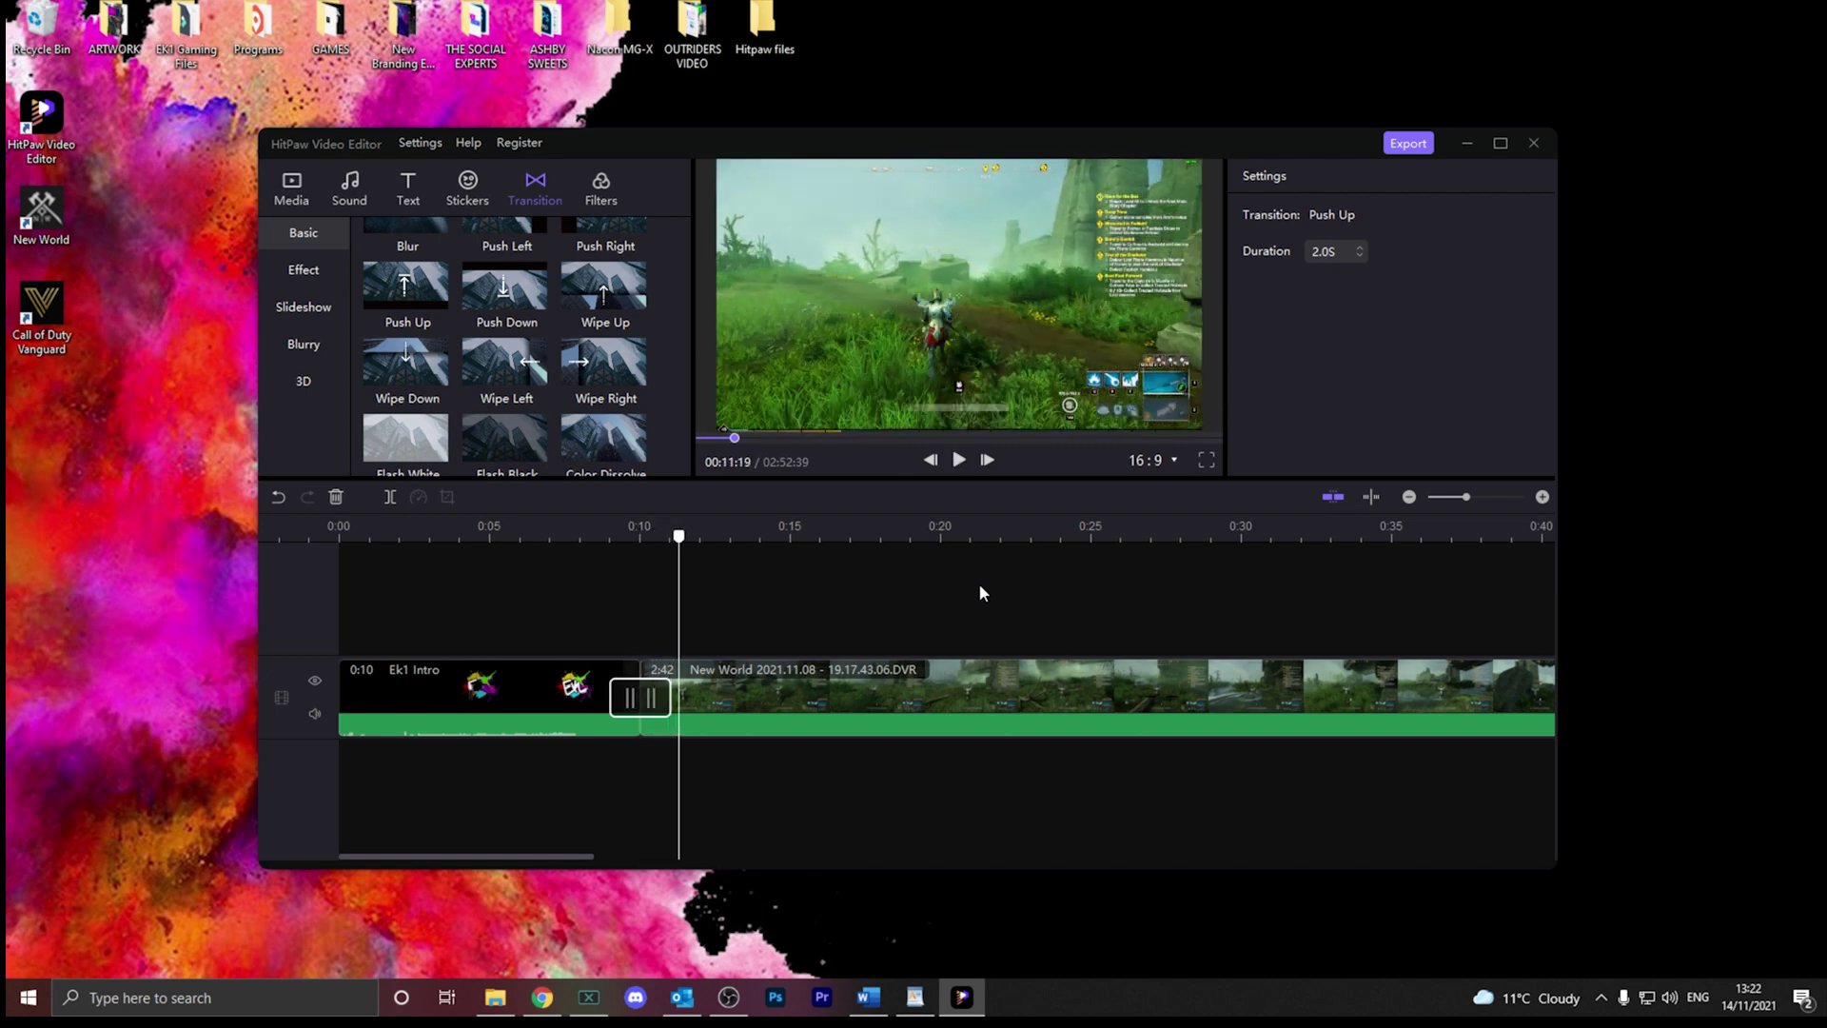
scroll(538, 368, "down", 10)
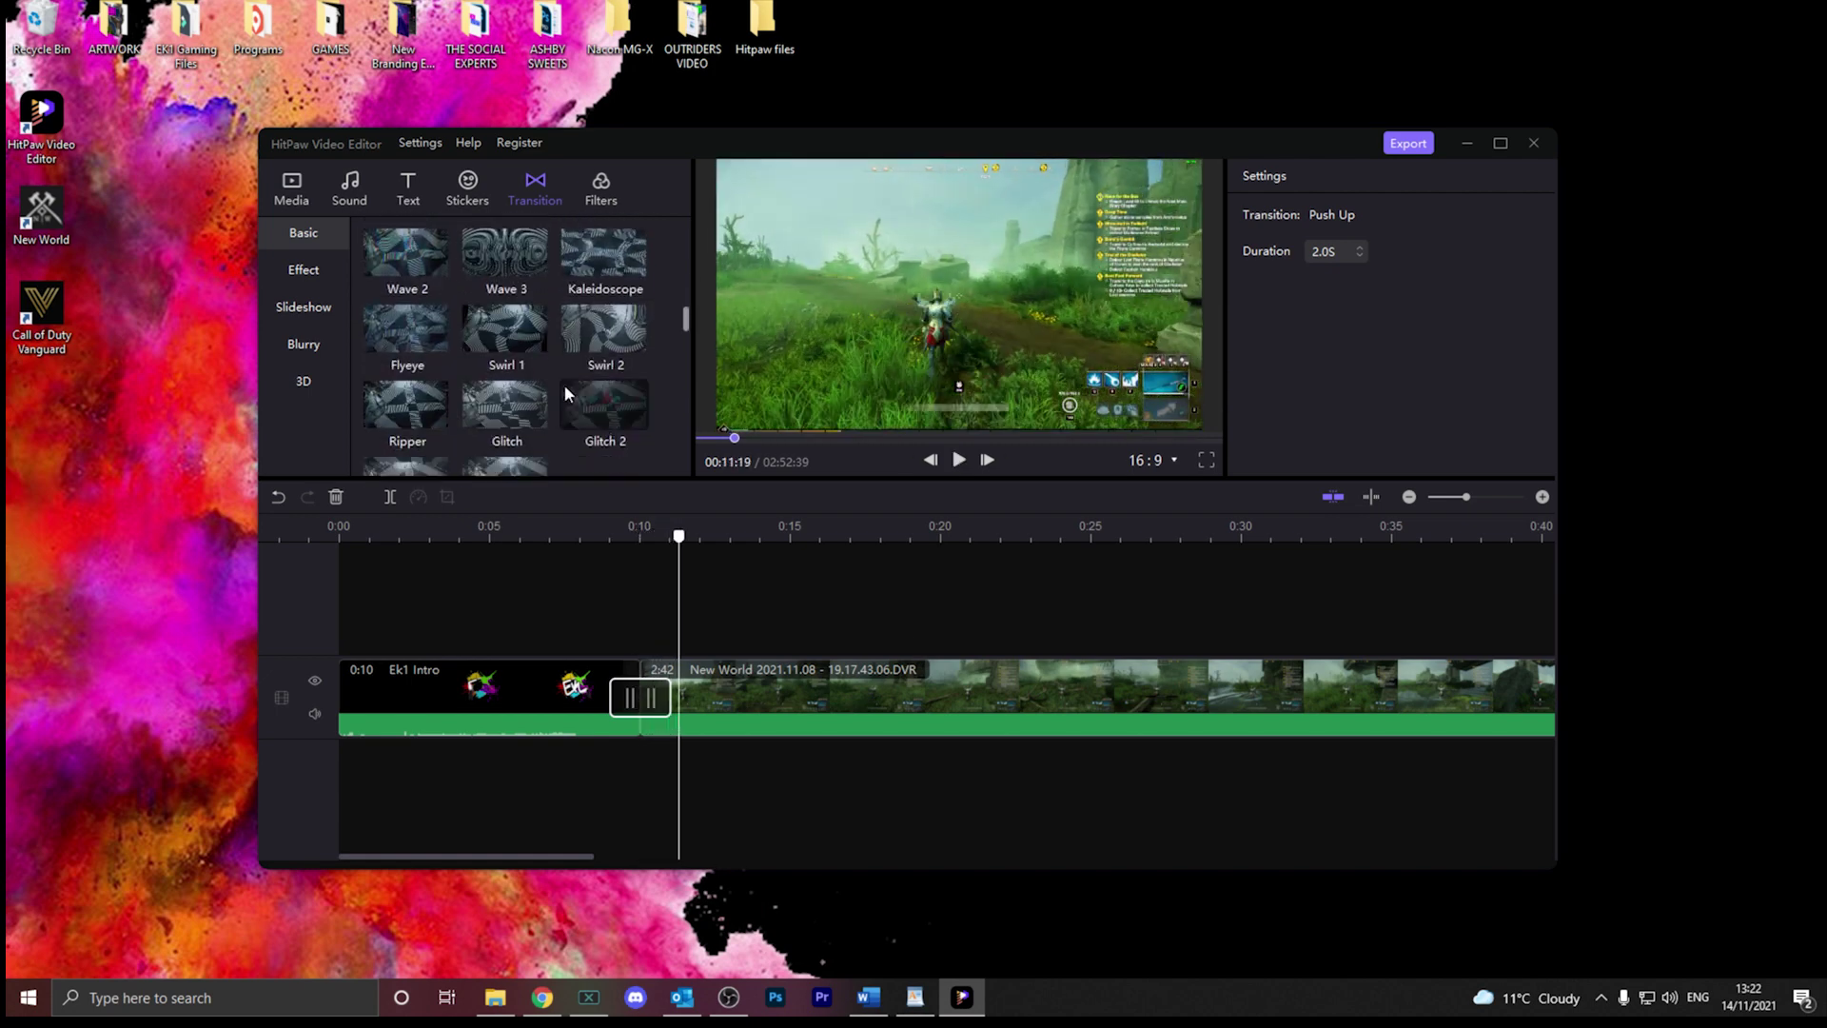
scroll(570, 399, "down", 8)
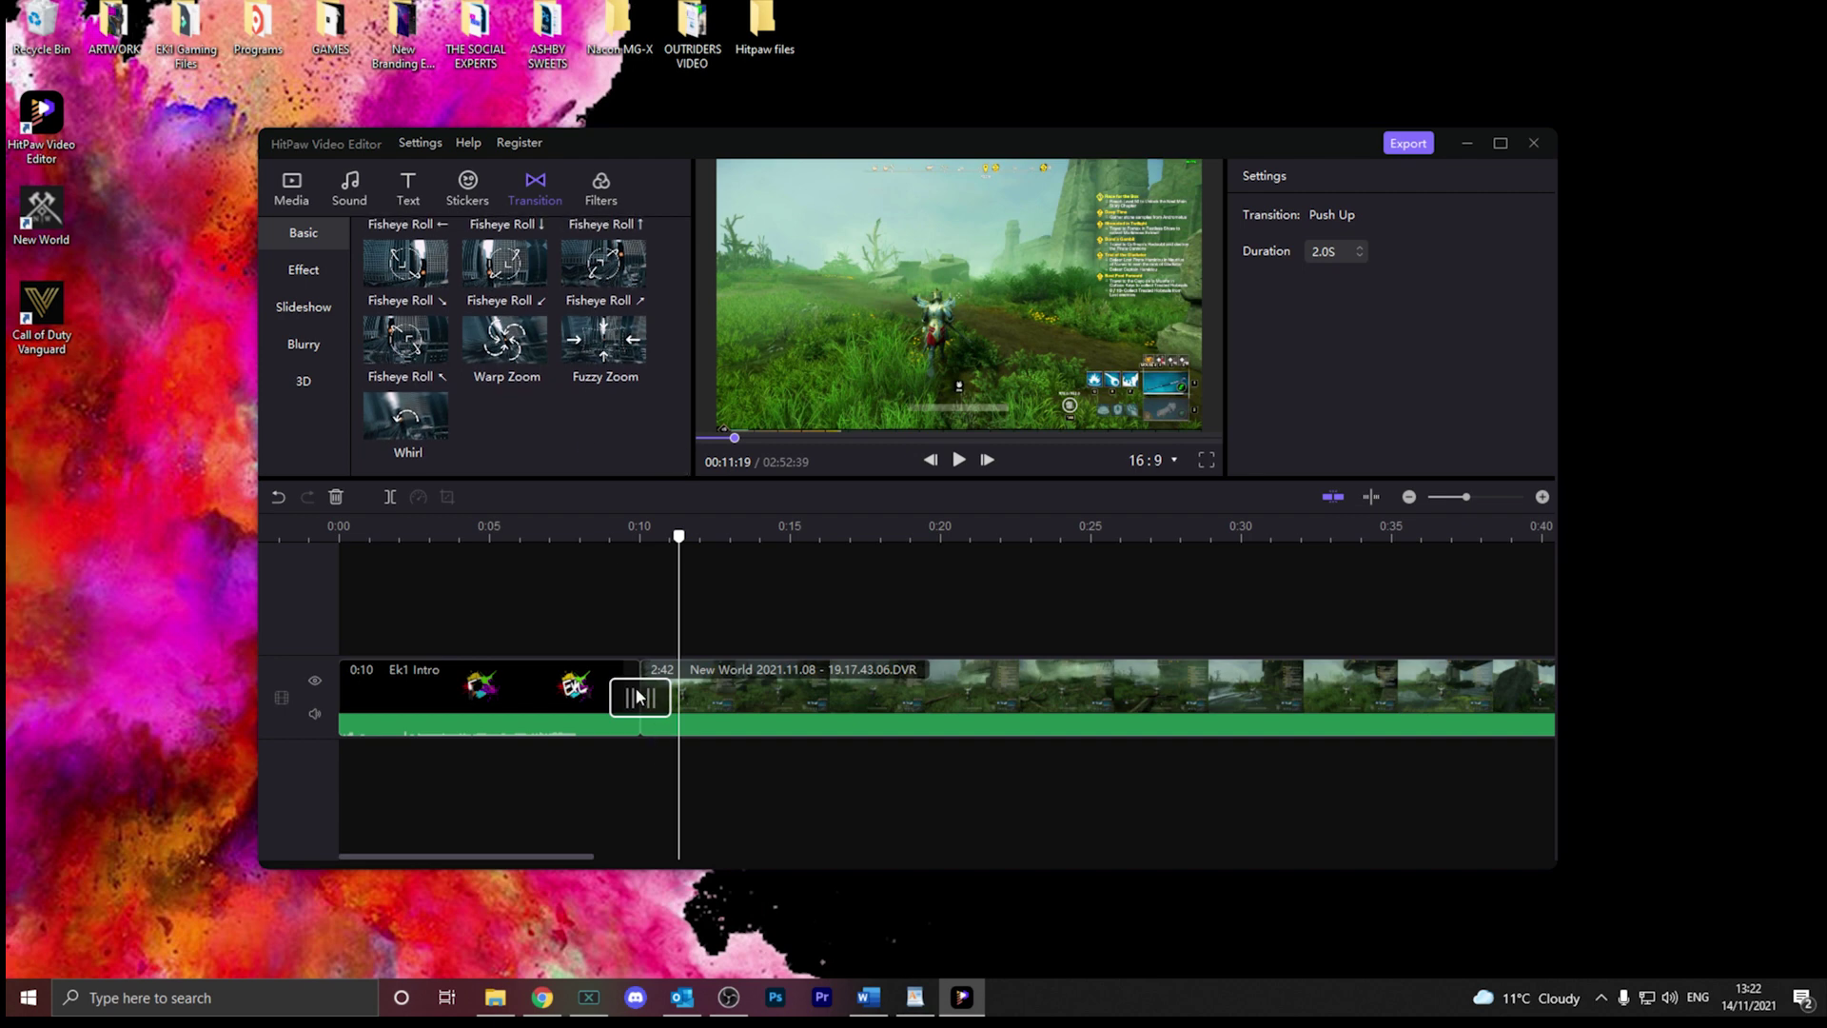
key("Delete")
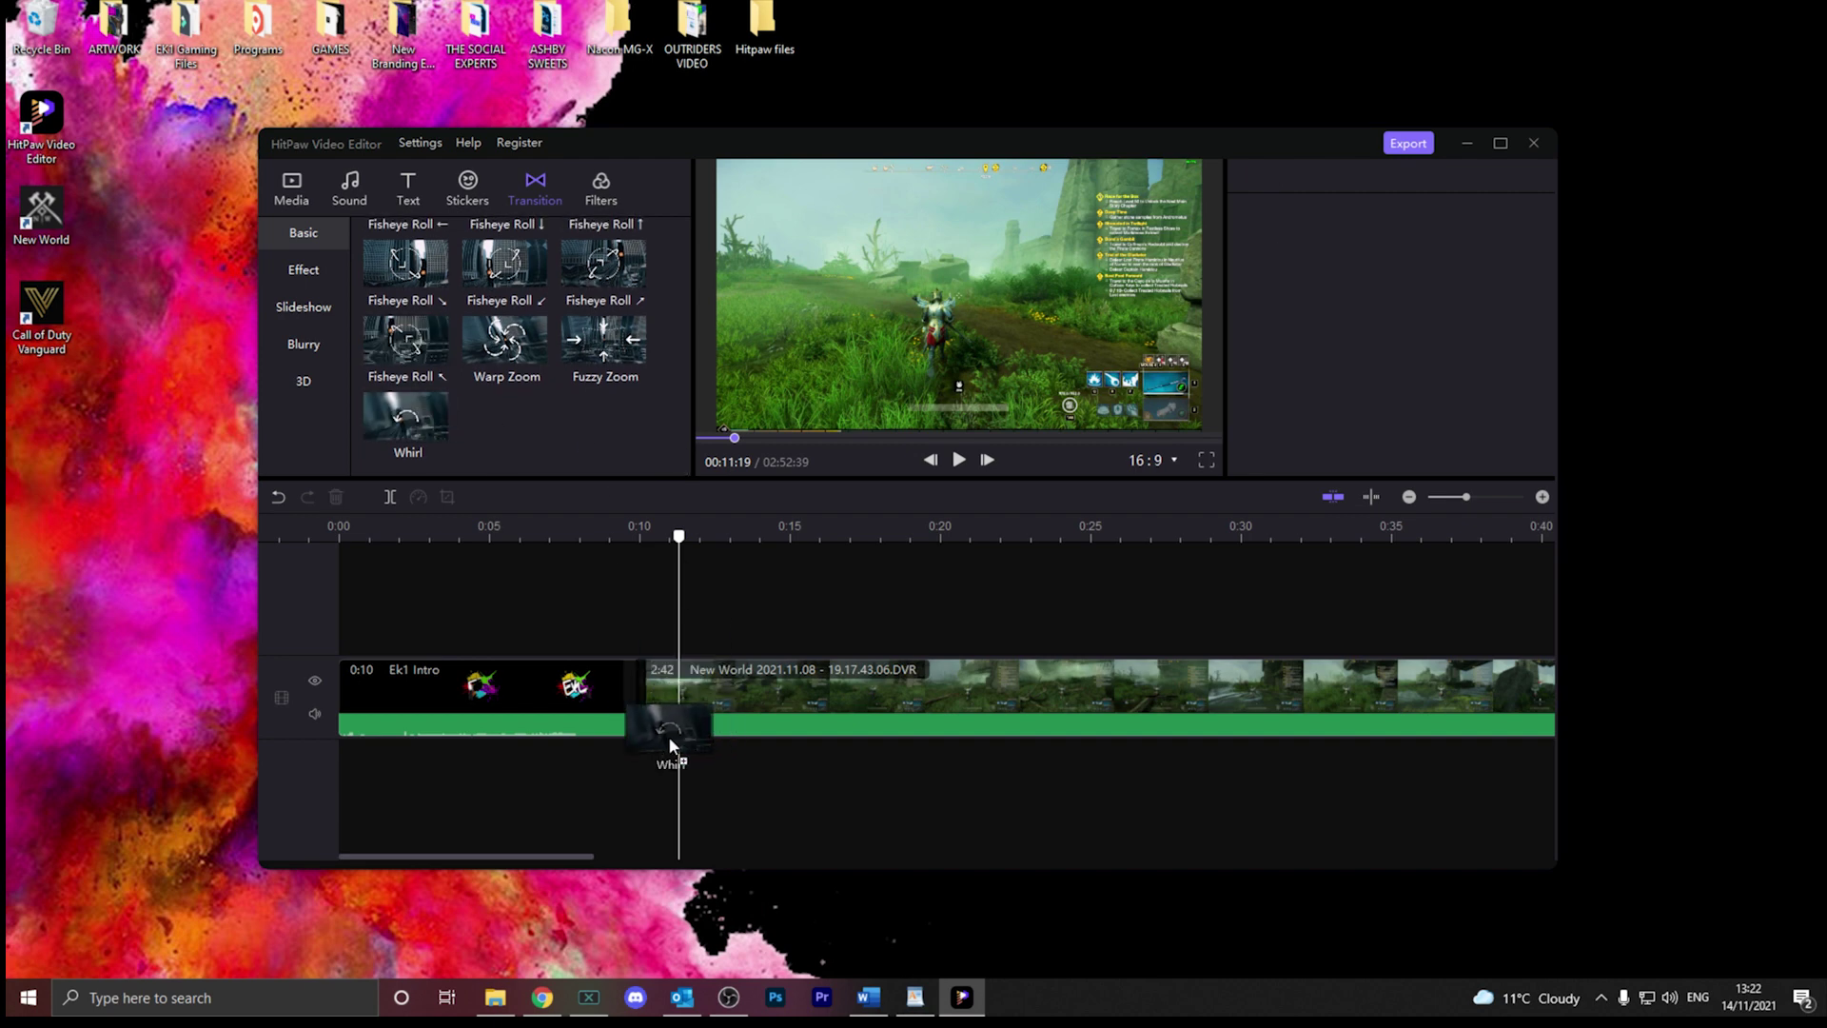
- Place a Whirl transition between the intro and gameplay clips and preview it
left_click_drag(669, 740, 666, 734)
left_click(587, 535)
key("space")
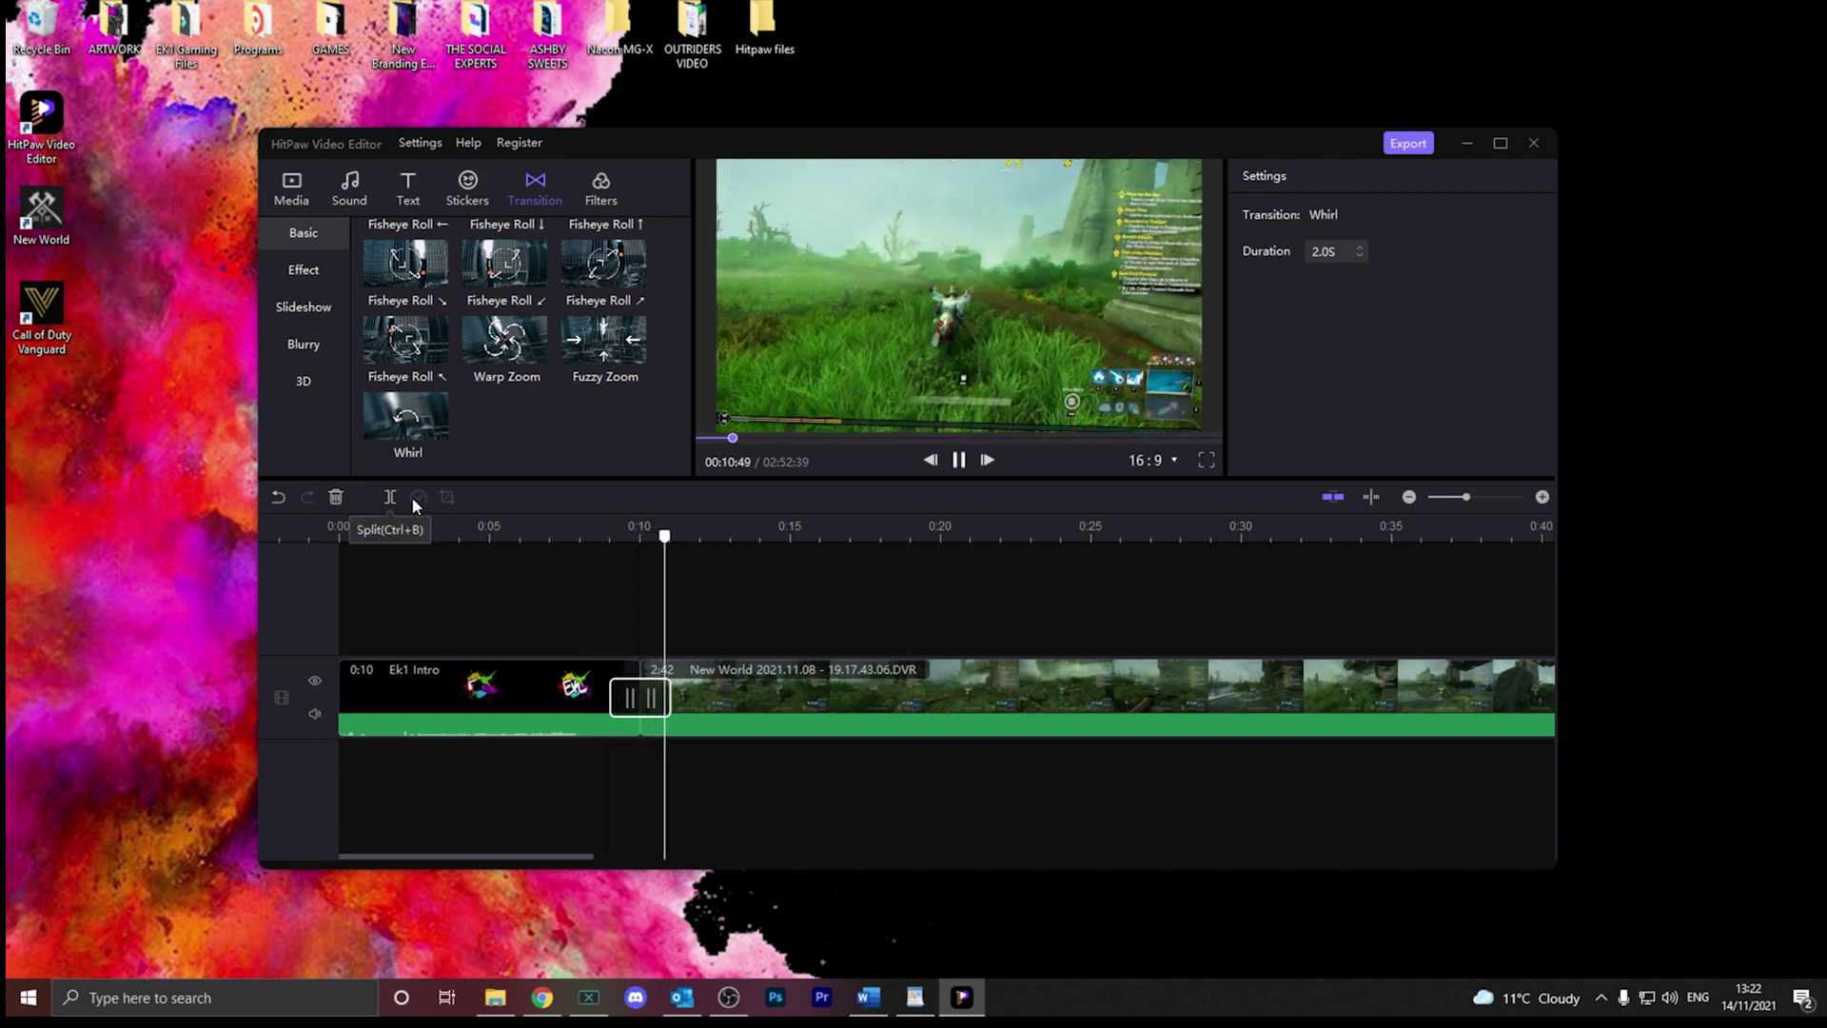
key("space")
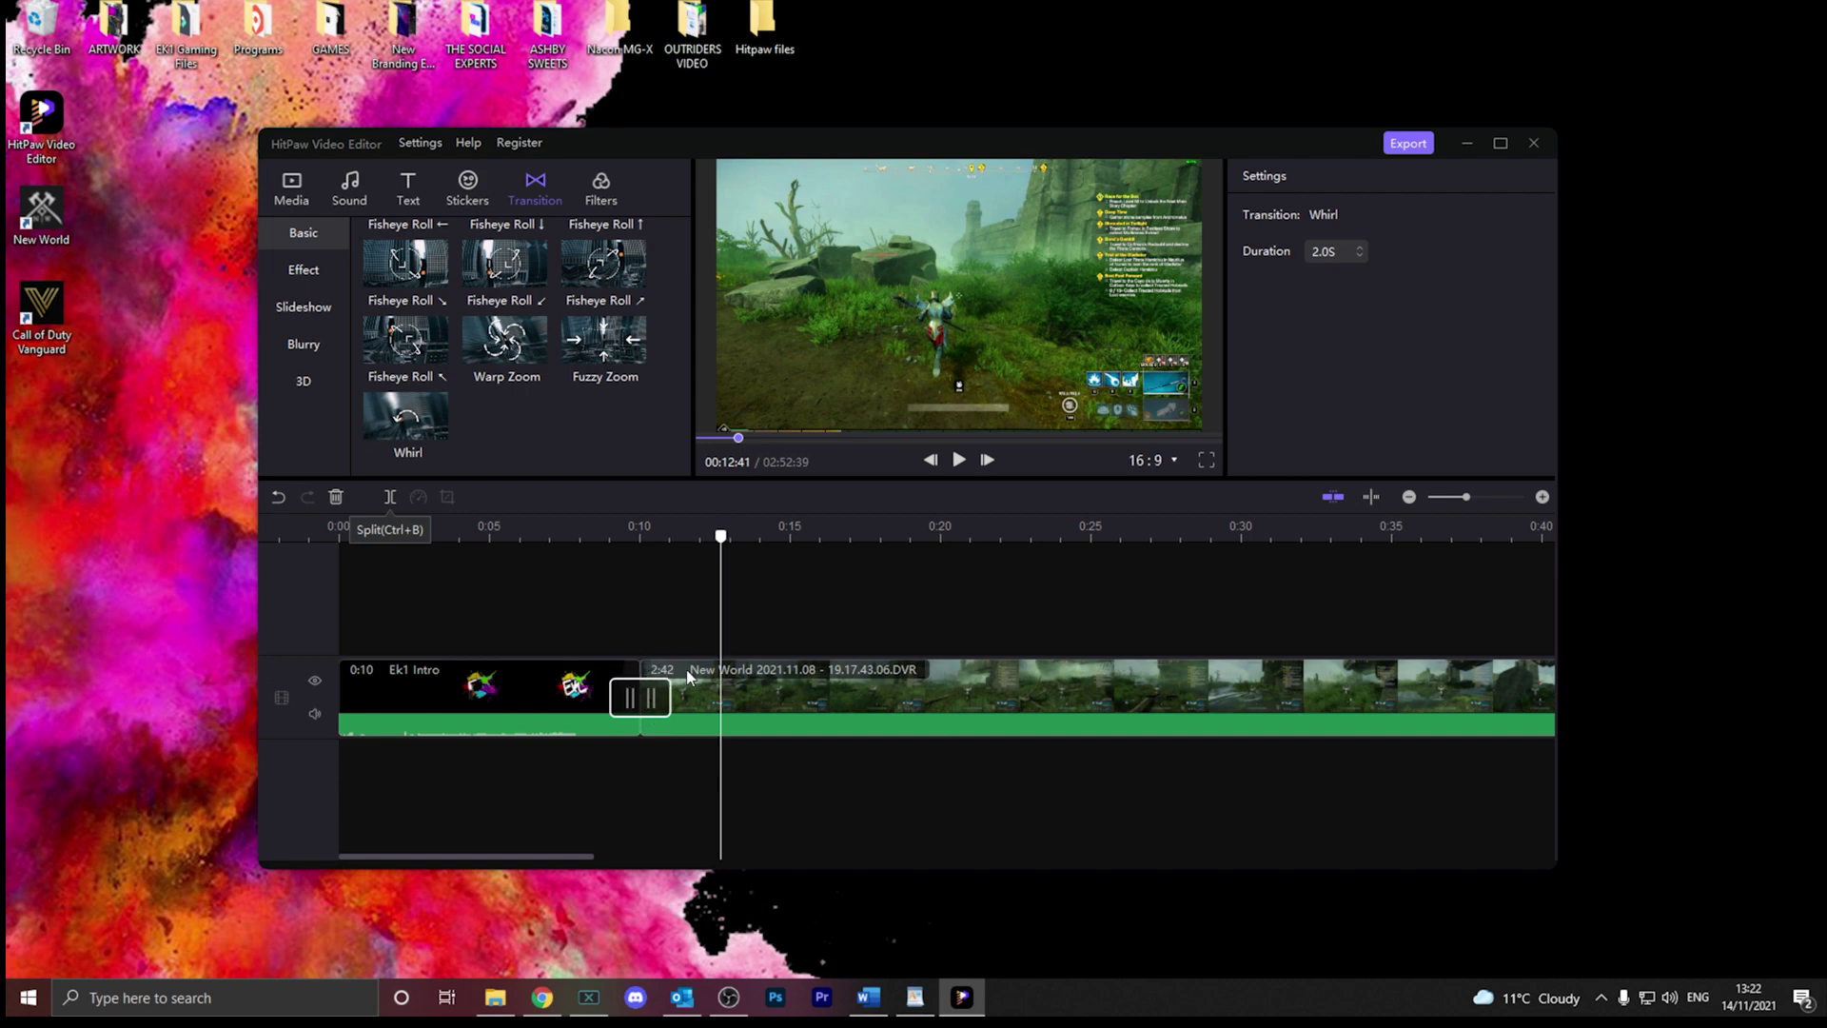
- Shorten the Whirl transition to 1.0 seconds and replay it
left_click(683, 666)
left_click(594, 666)
left_click(635, 695)
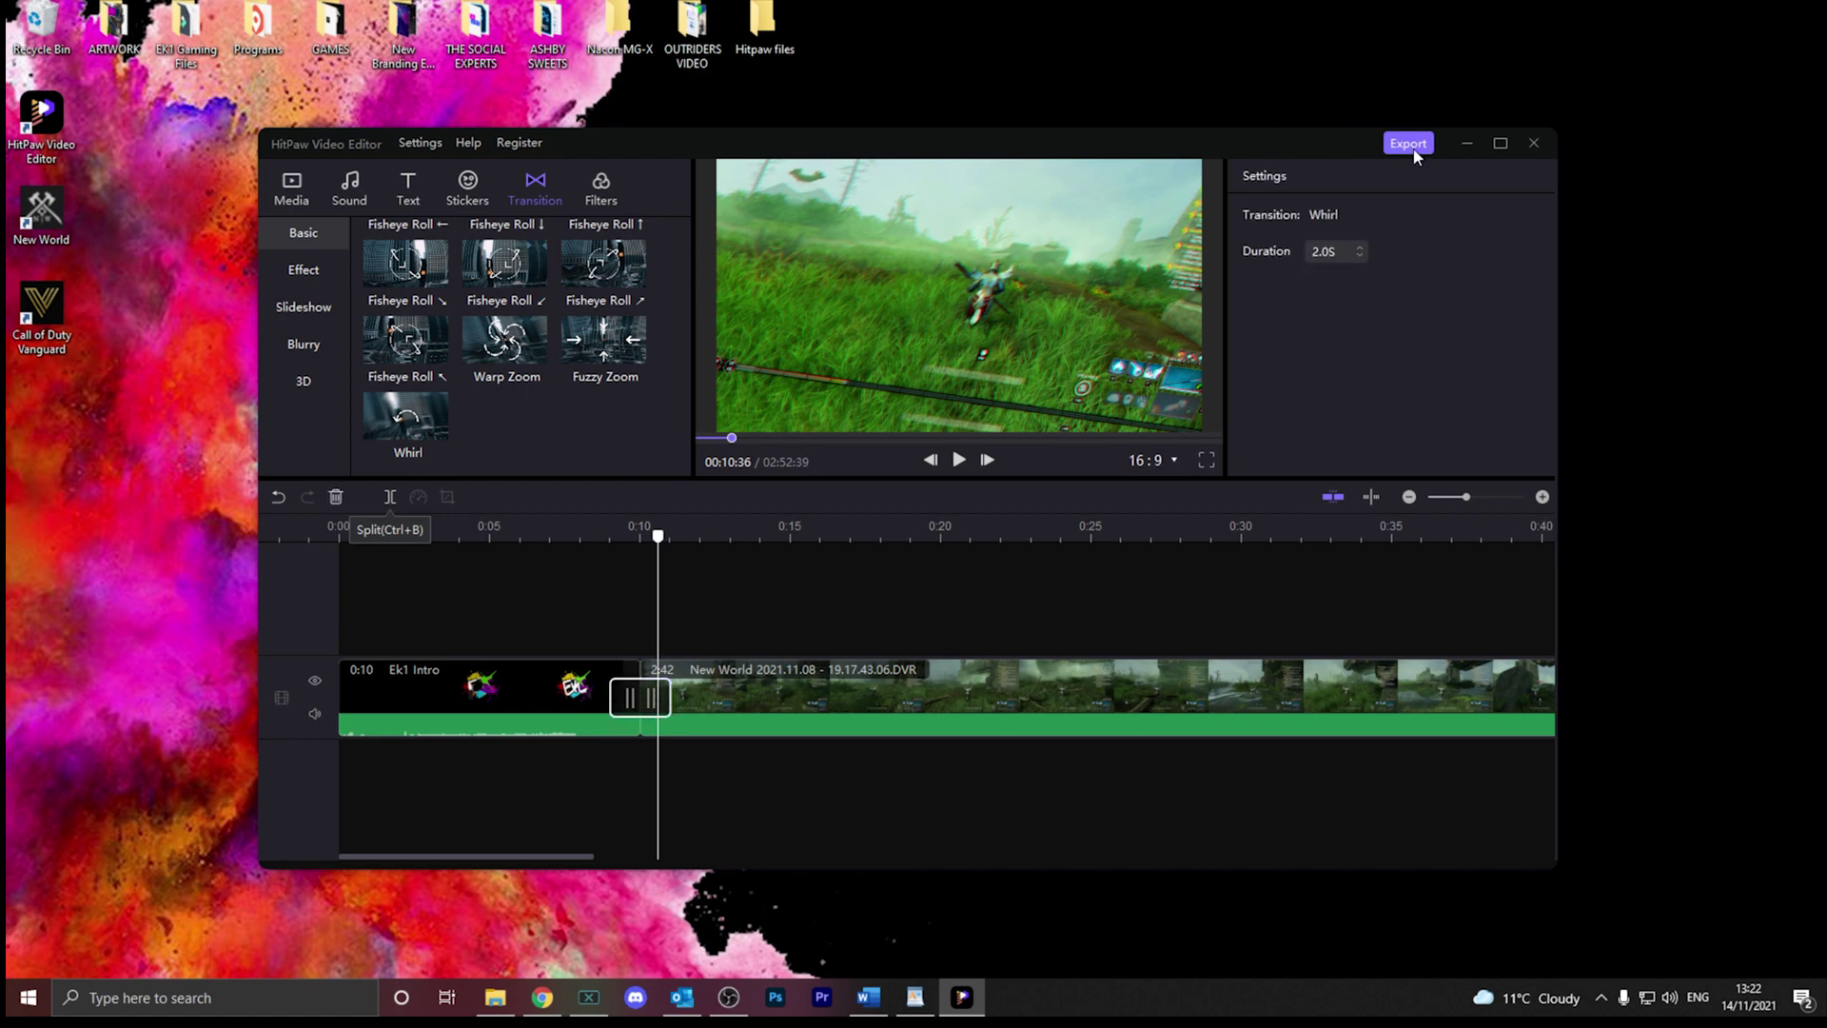
left_click(1360, 254)
left_click(1360, 254)
left_click(1360, 254)
left_click(1361, 254)
left_click(1360, 254)
left_click(1360, 254)
left_click(1361, 254)
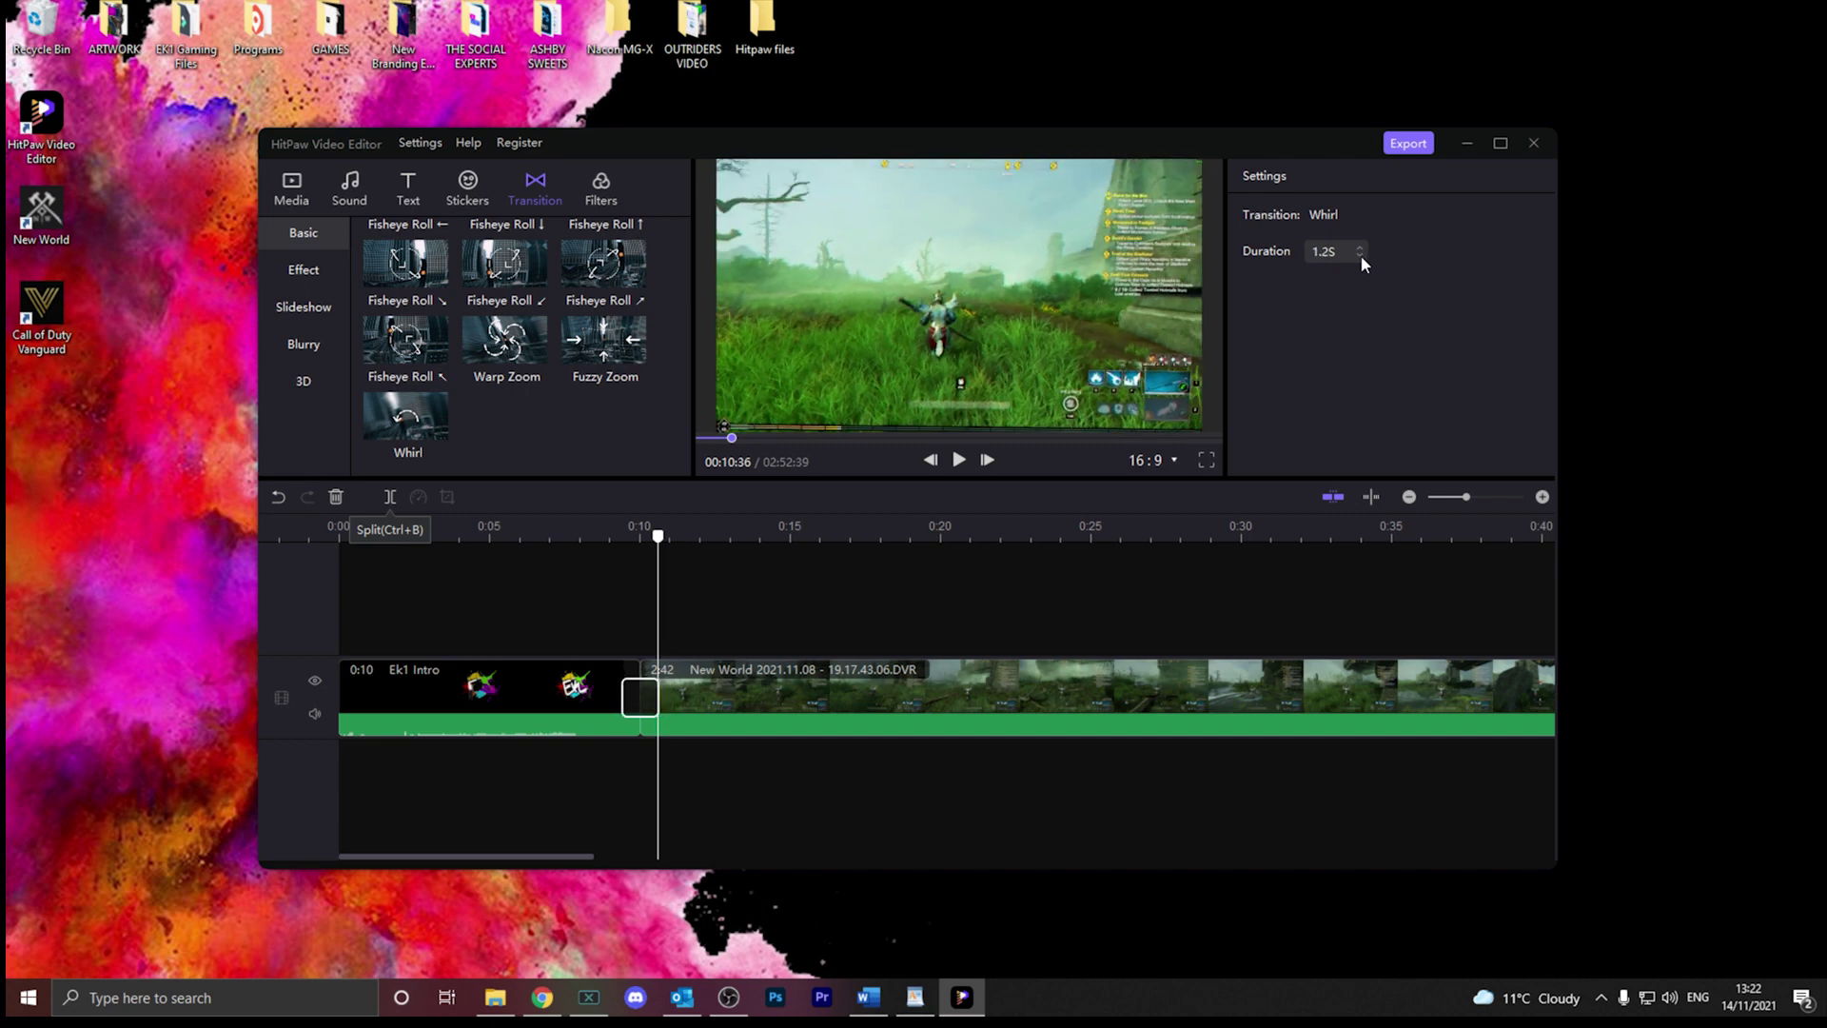
left_click(1361, 255)
left_click(1360, 255)
left_click(1360, 255)
left_click_drag(658, 538, 616, 537)
key("space")
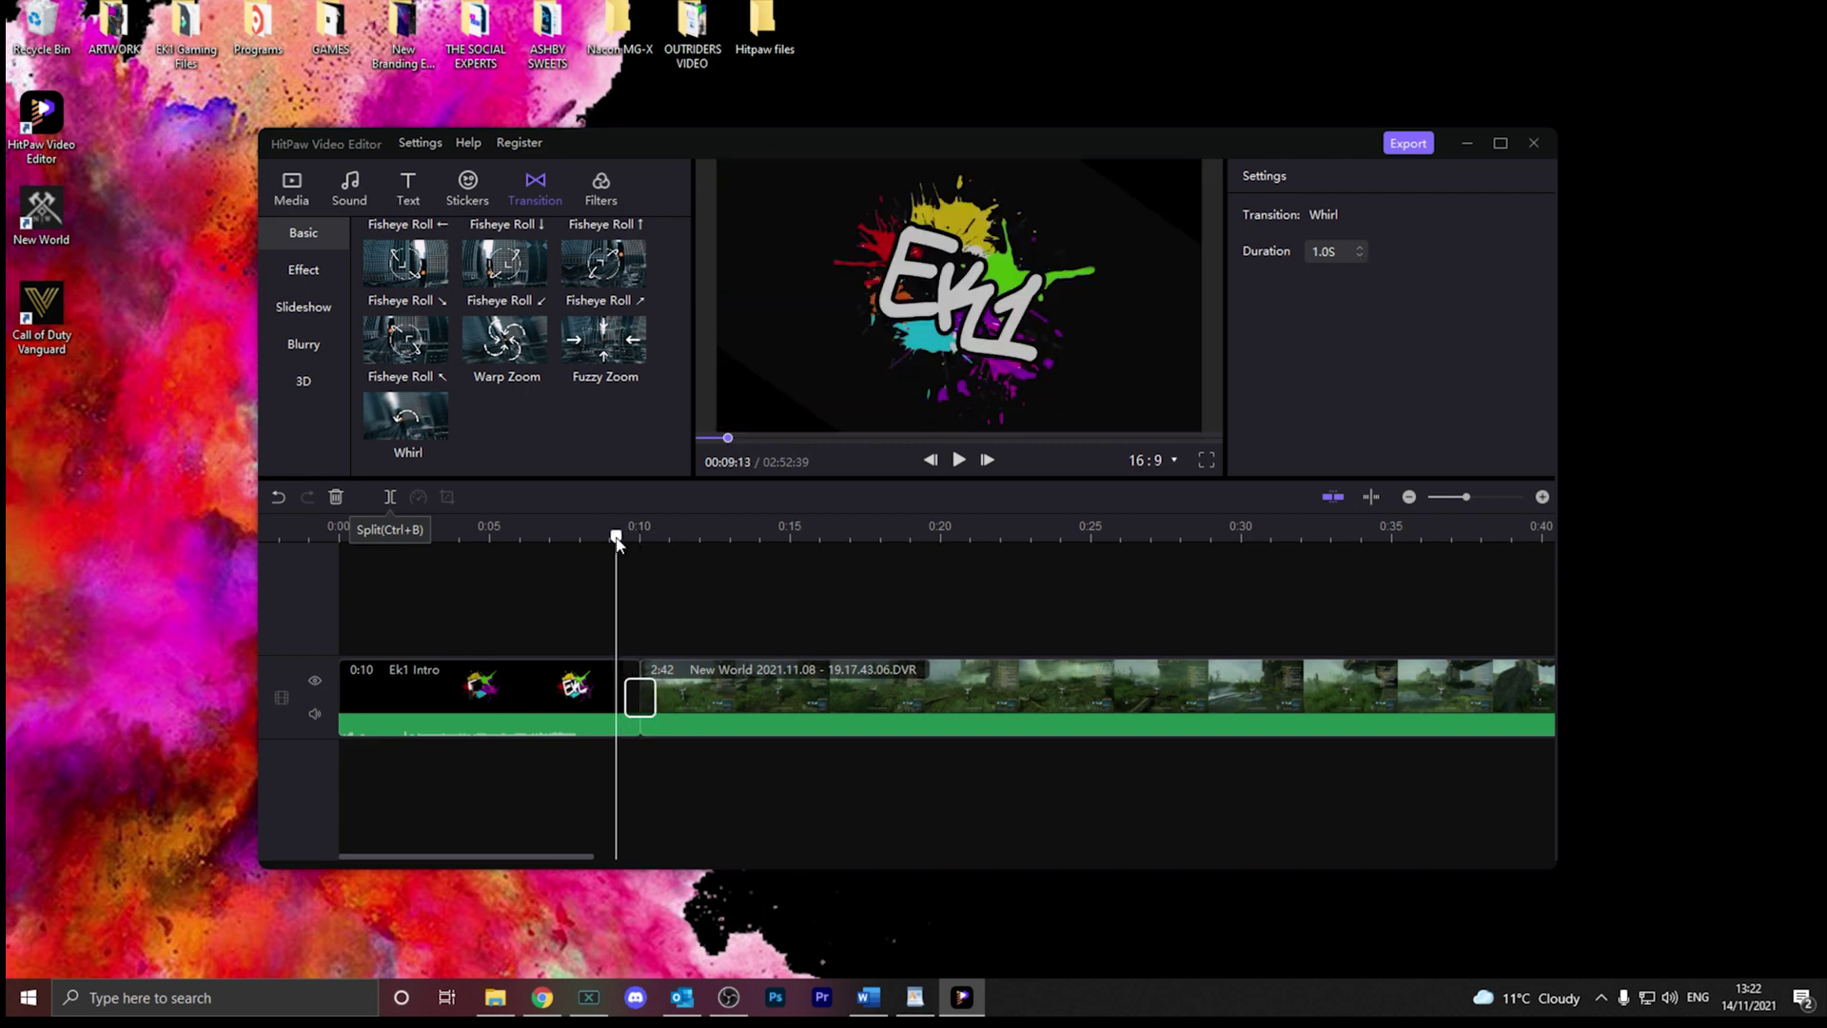
key("space")
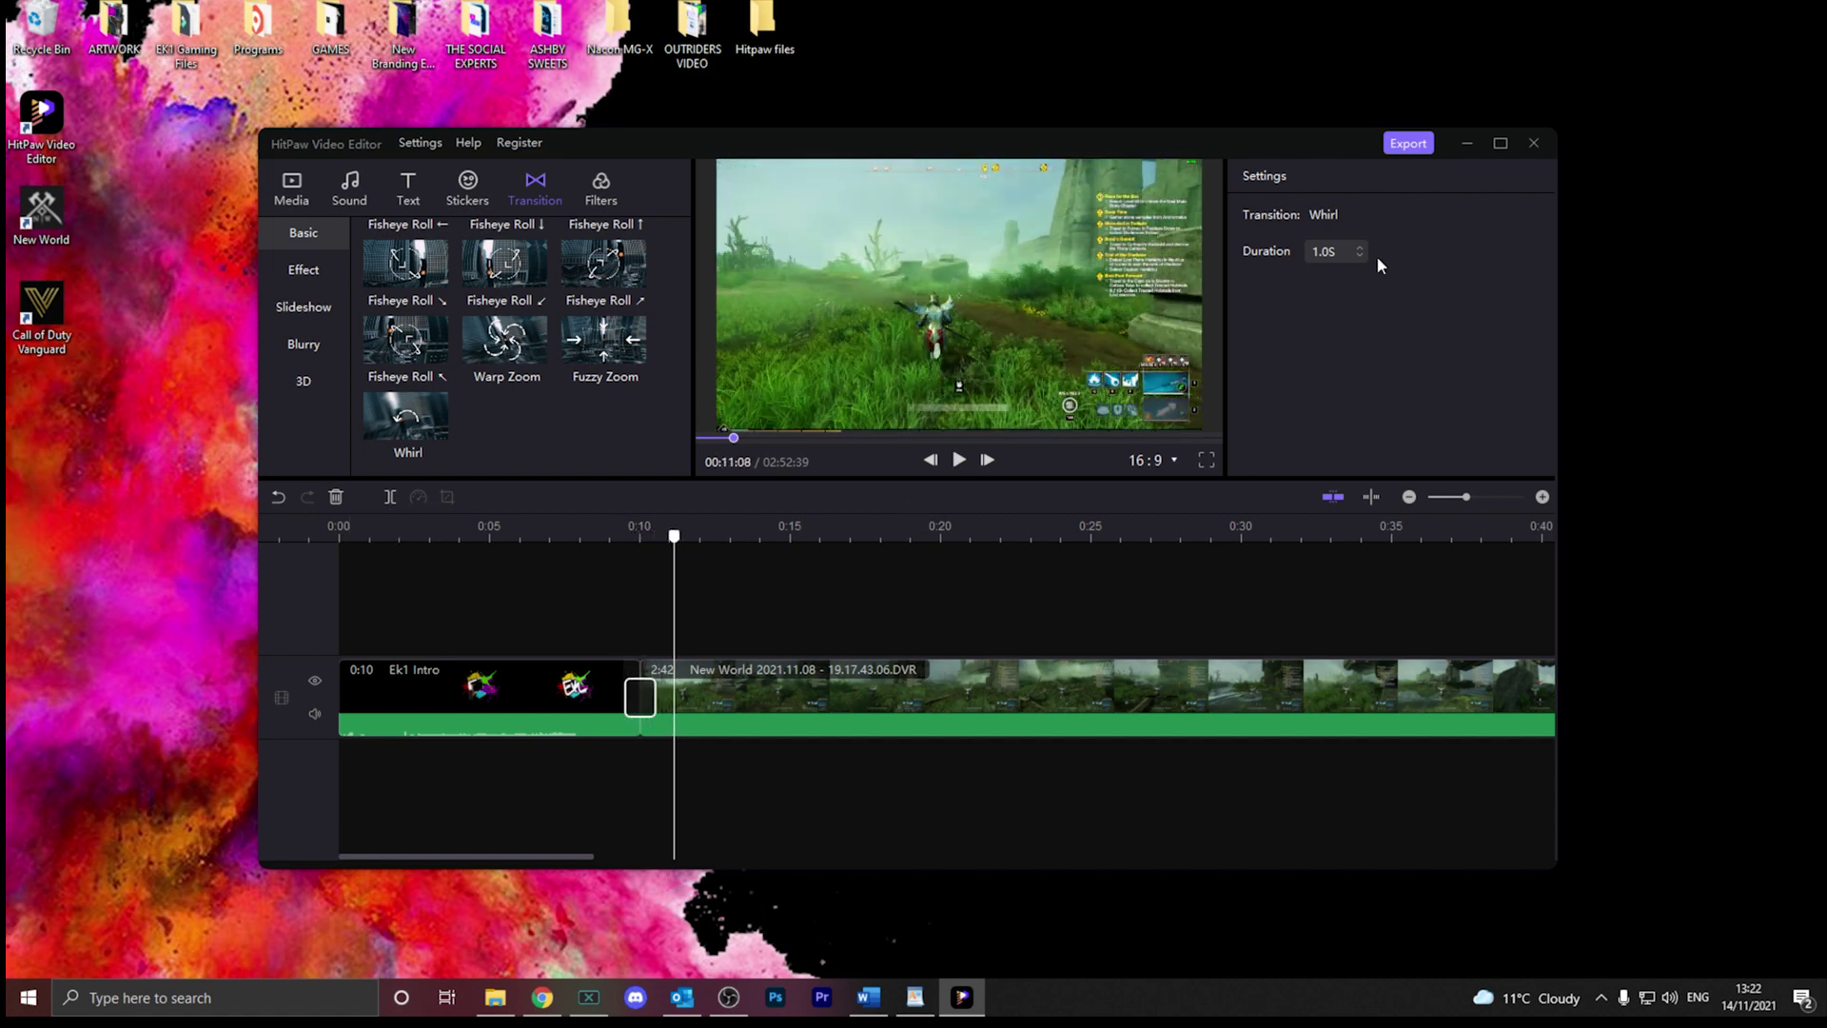
- Shorten the Whirl transition further to 0.5 seconds and replay it
left_click(1361, 254)
left_click(1360, 254)
left_click(1360, 254)
left_click(1361, 254)
left_click(1361, 254)
left_click_drag(673, 536, 617, 536)
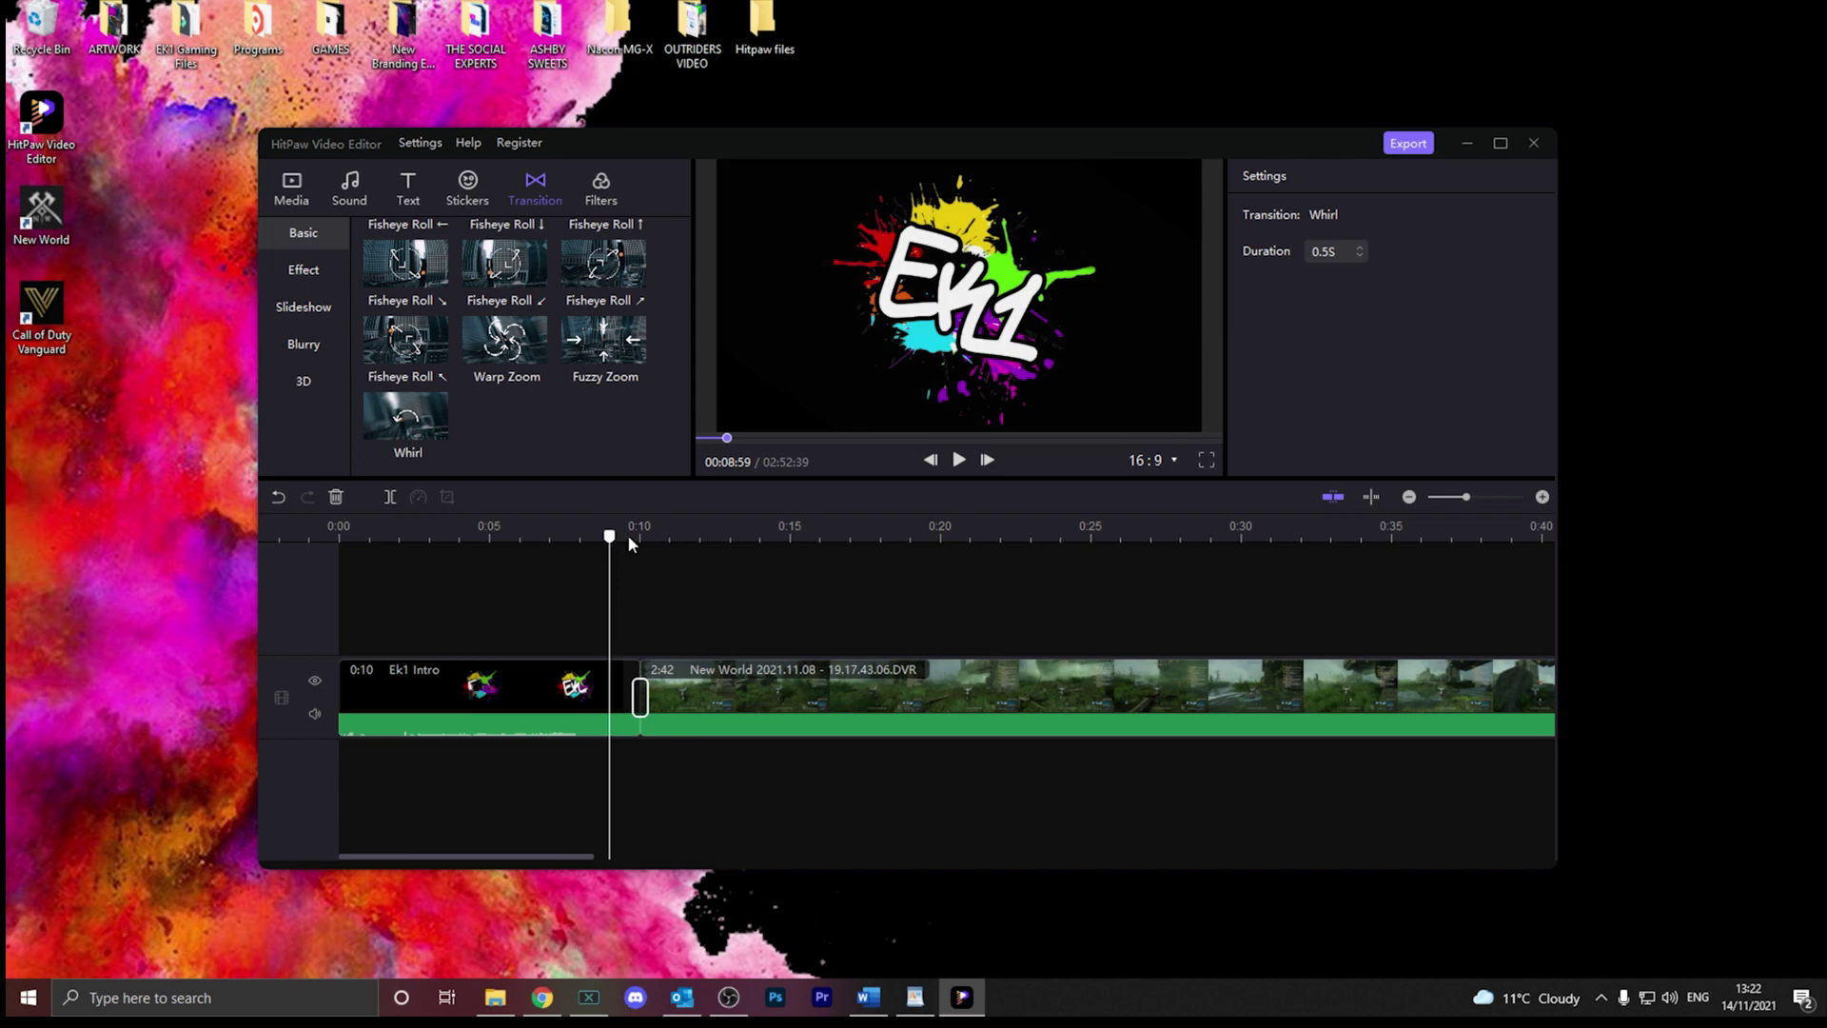
key("space")
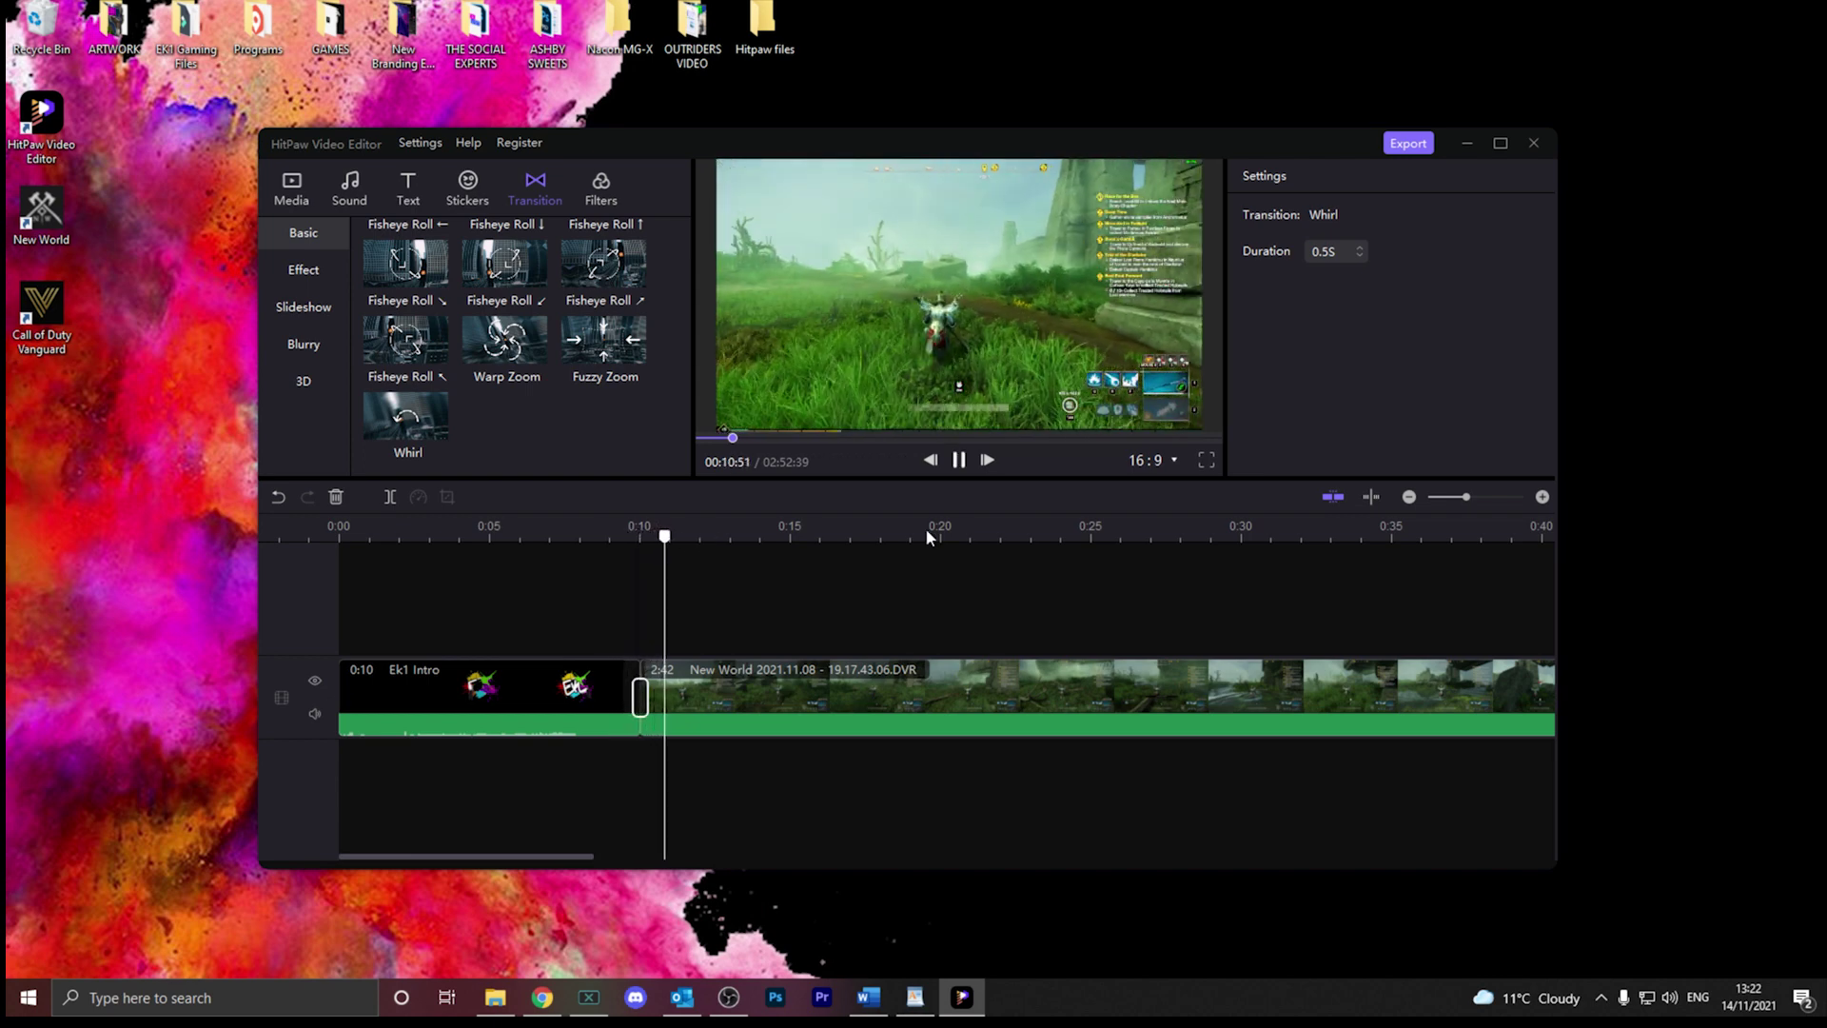
key("space")
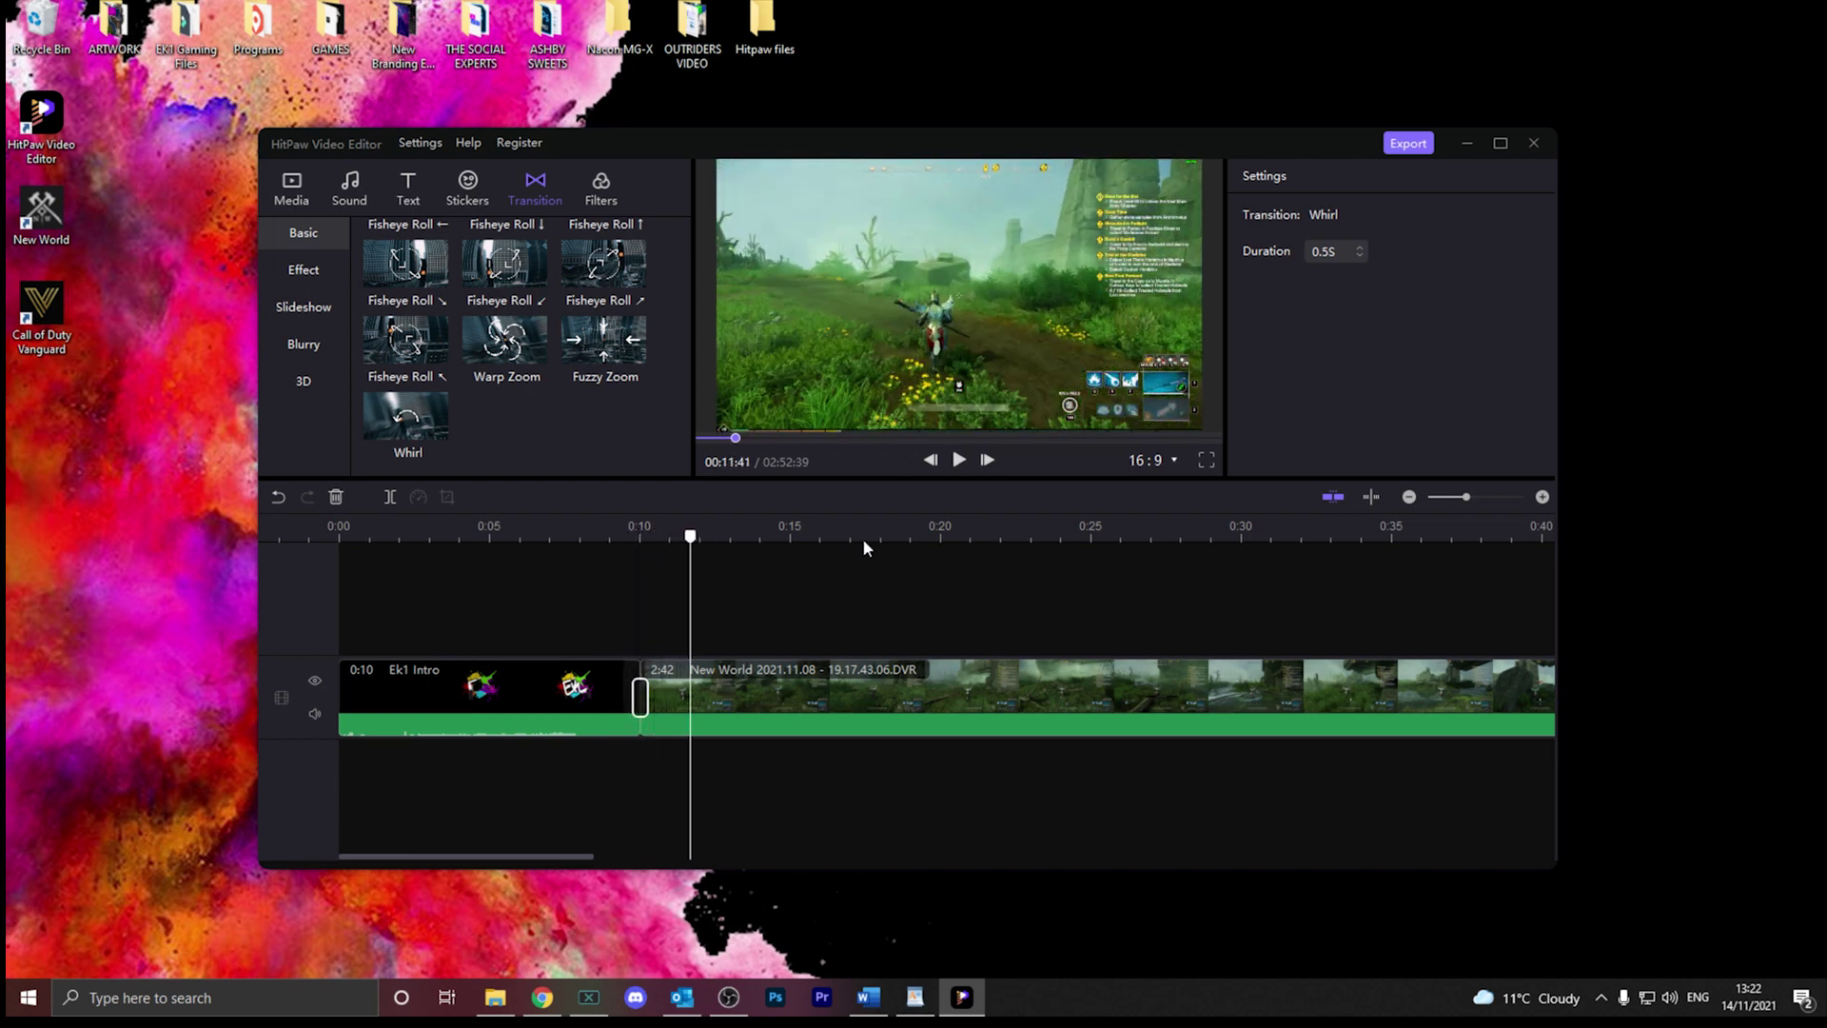
scroll(544, 369, "up", 5)
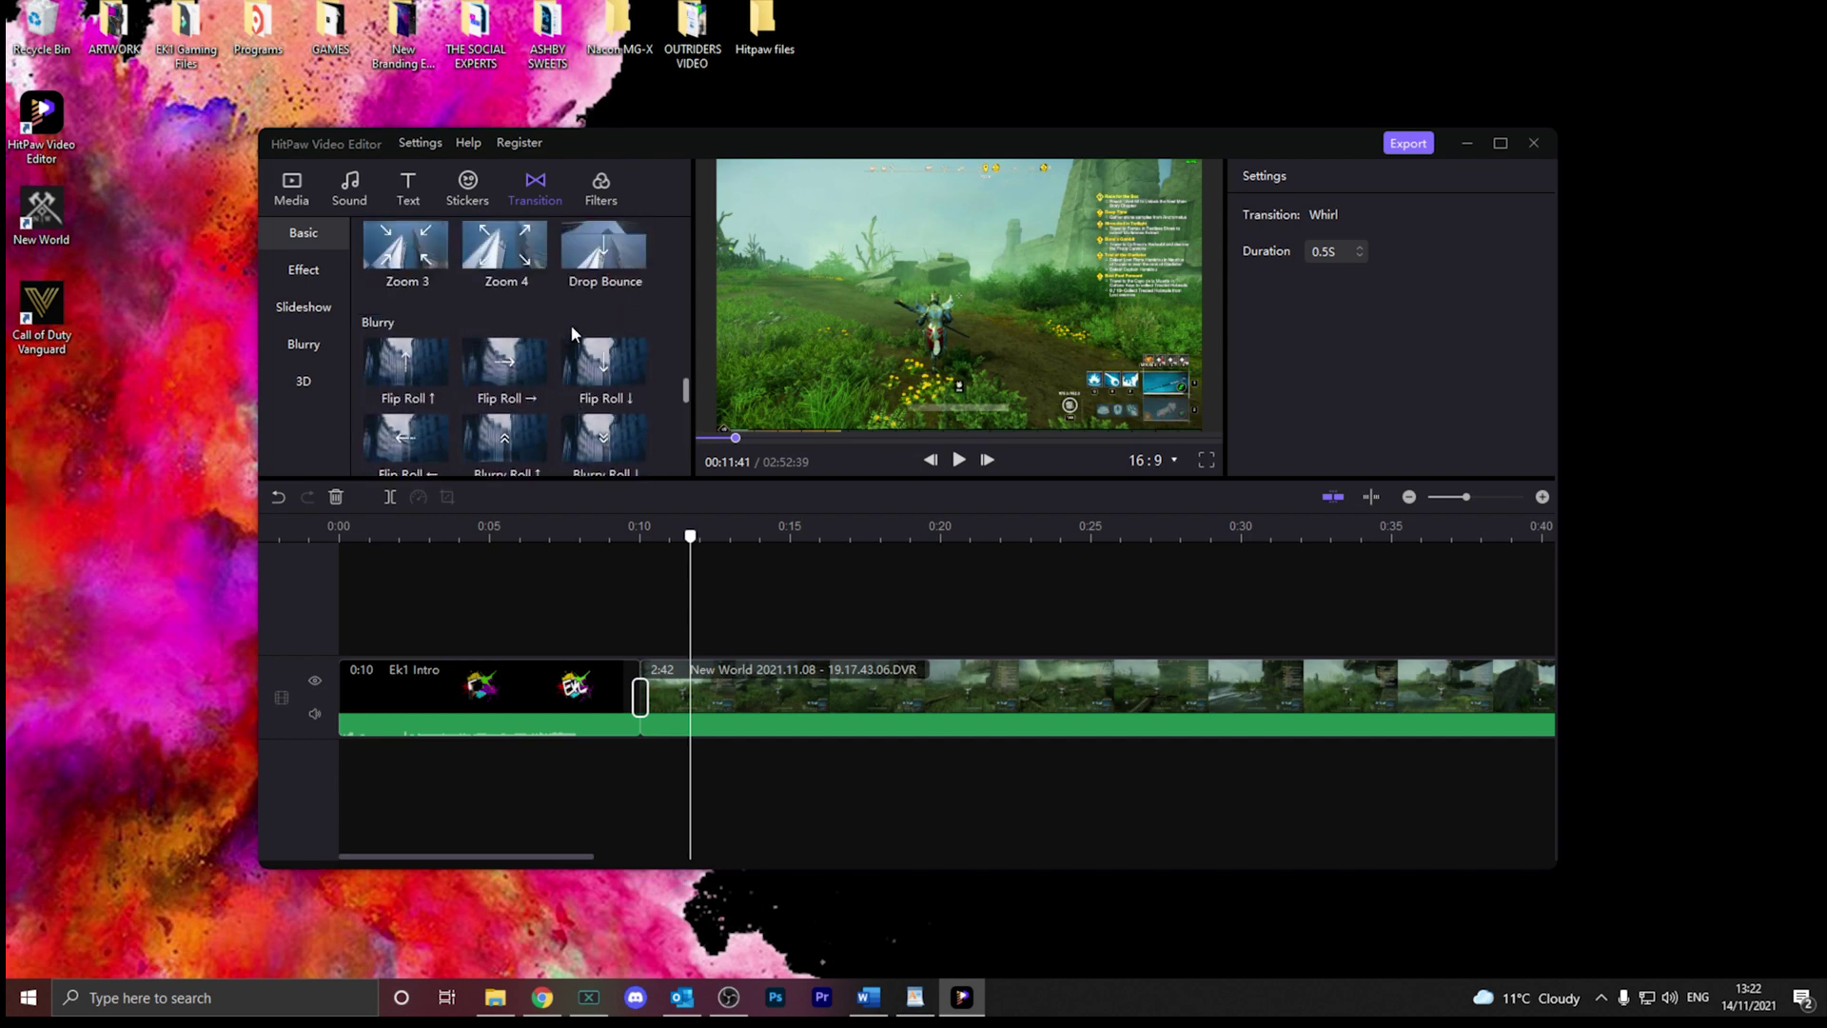
scroll(572, 332, "up", 5)
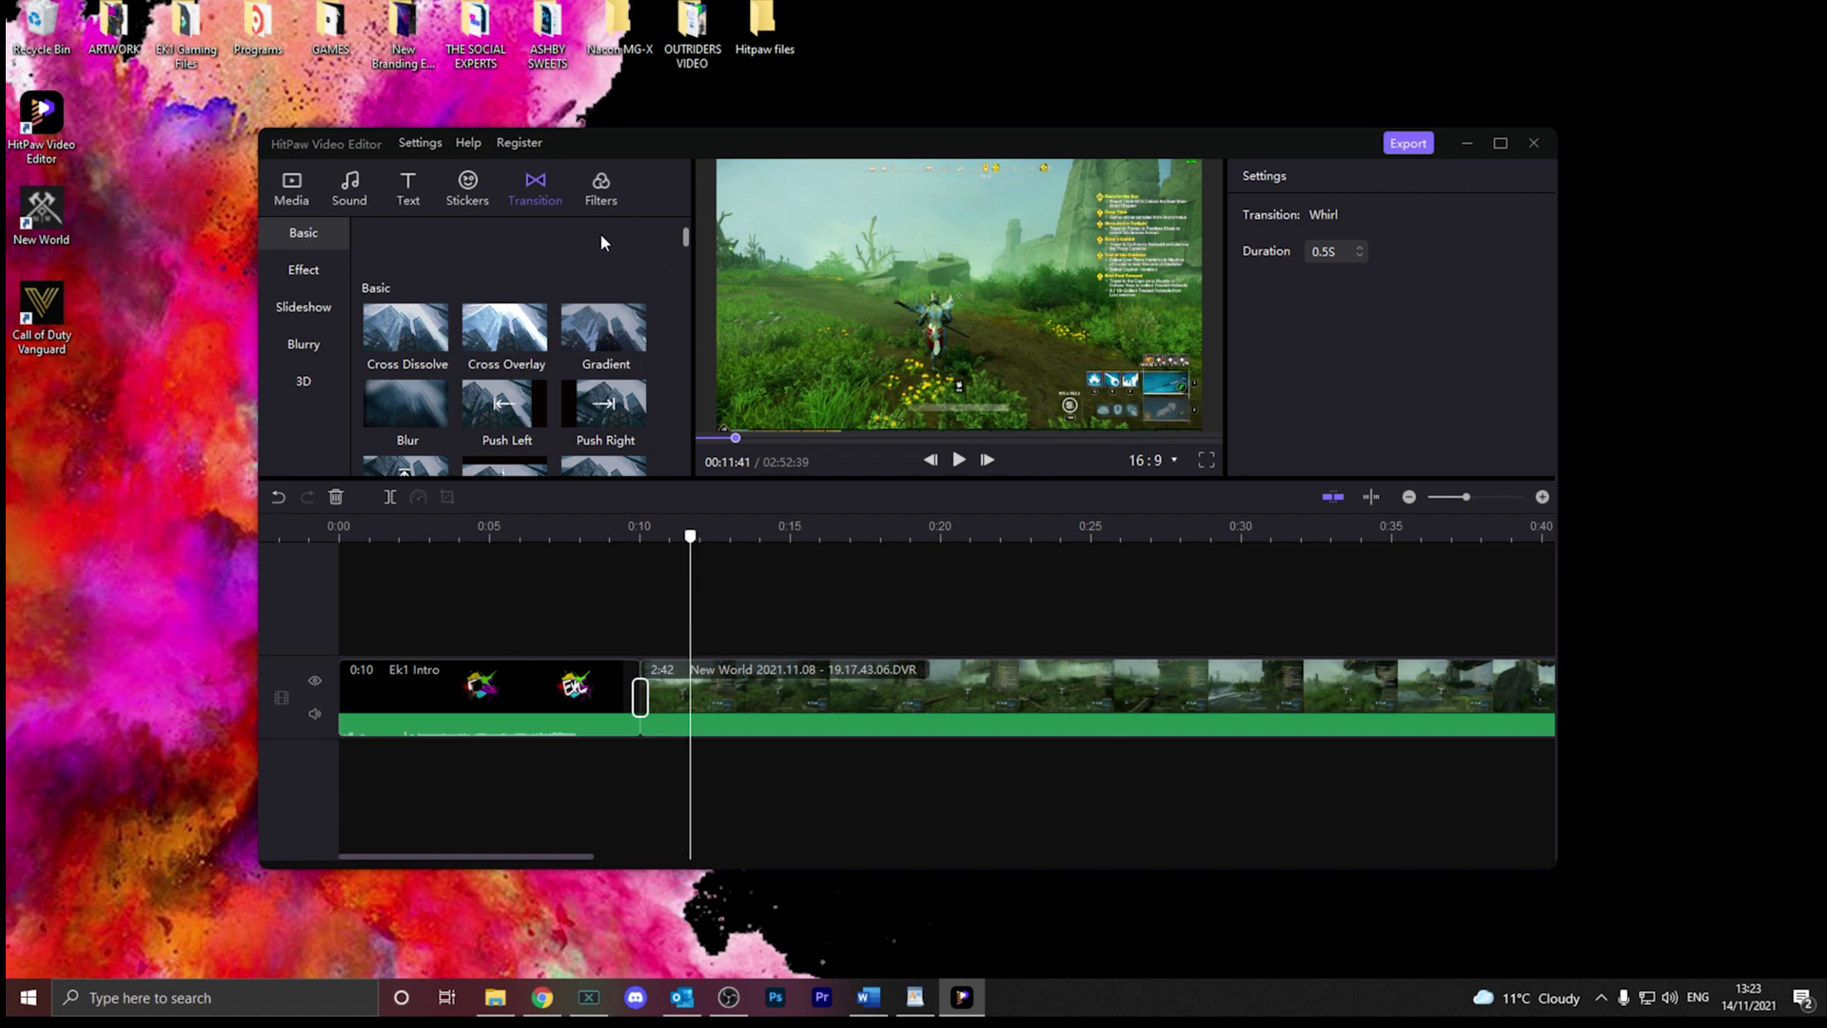
left_click_drag(692, 536, 741, 567)
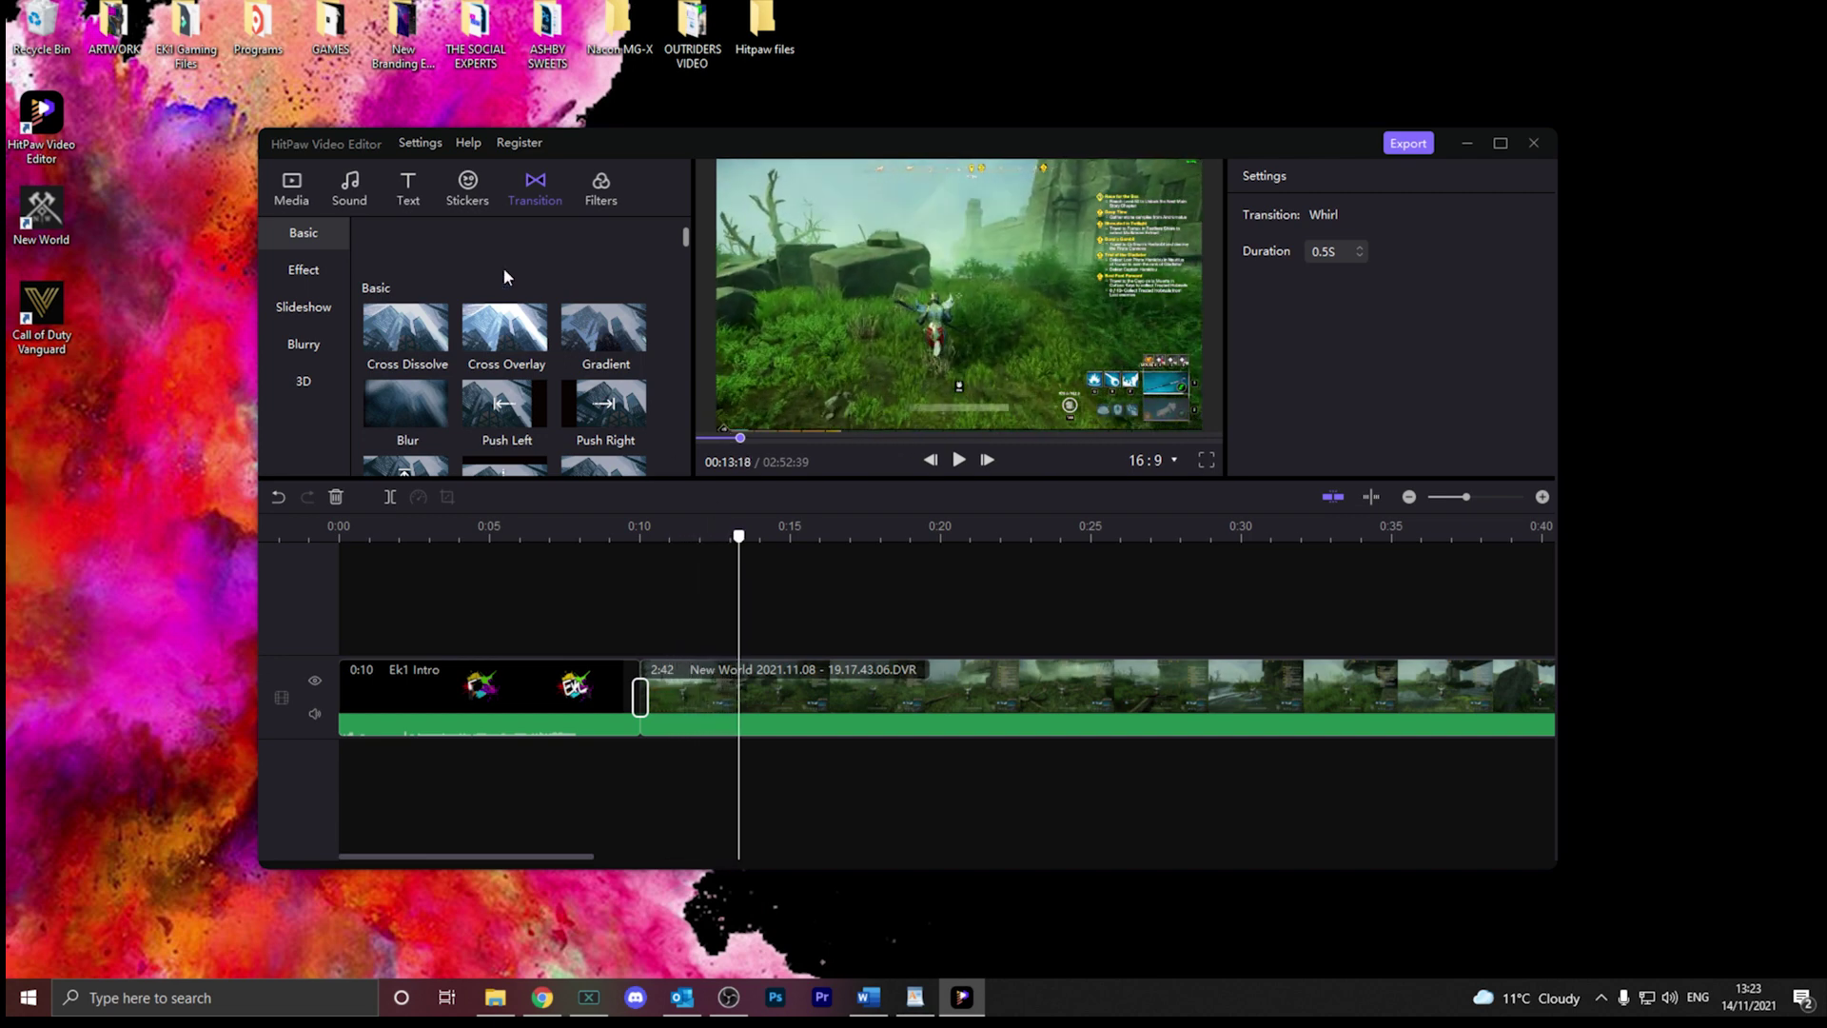
- Preview the youtube-like-sub animation from Media and place it above the gameplay at 0:13
left_click(298, 200)
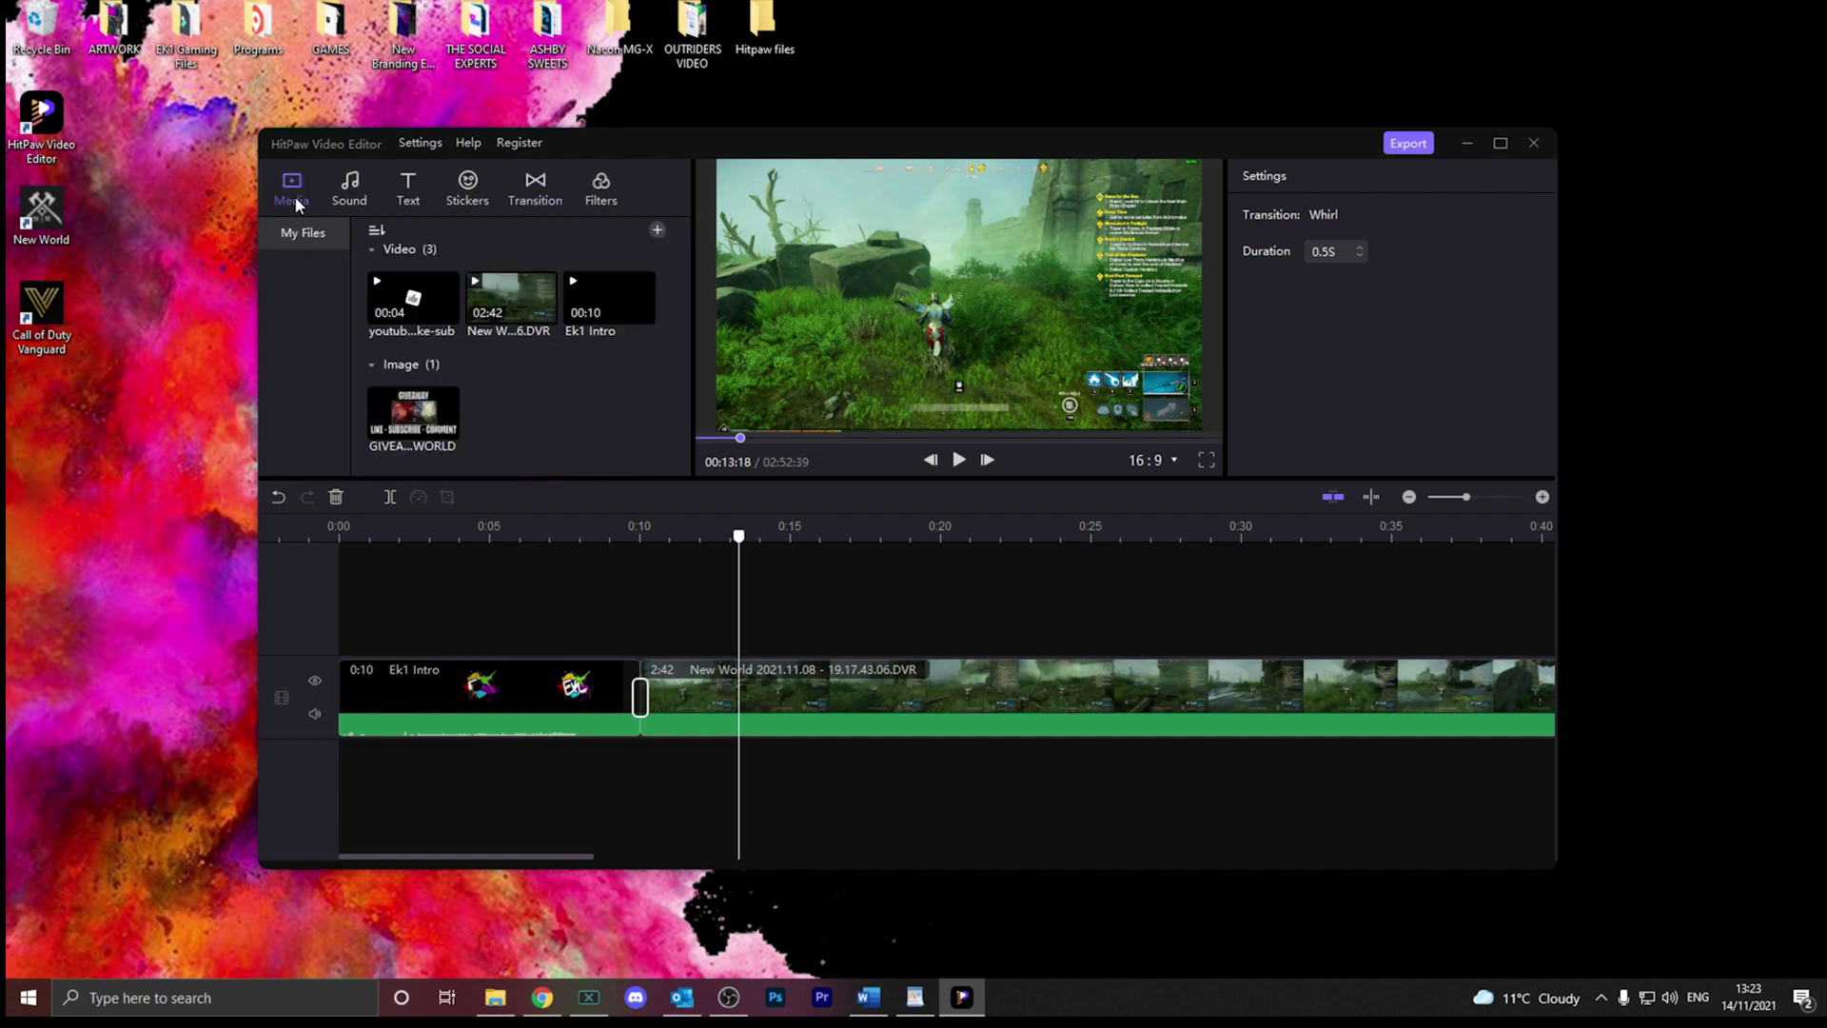
left_click(417, 317)
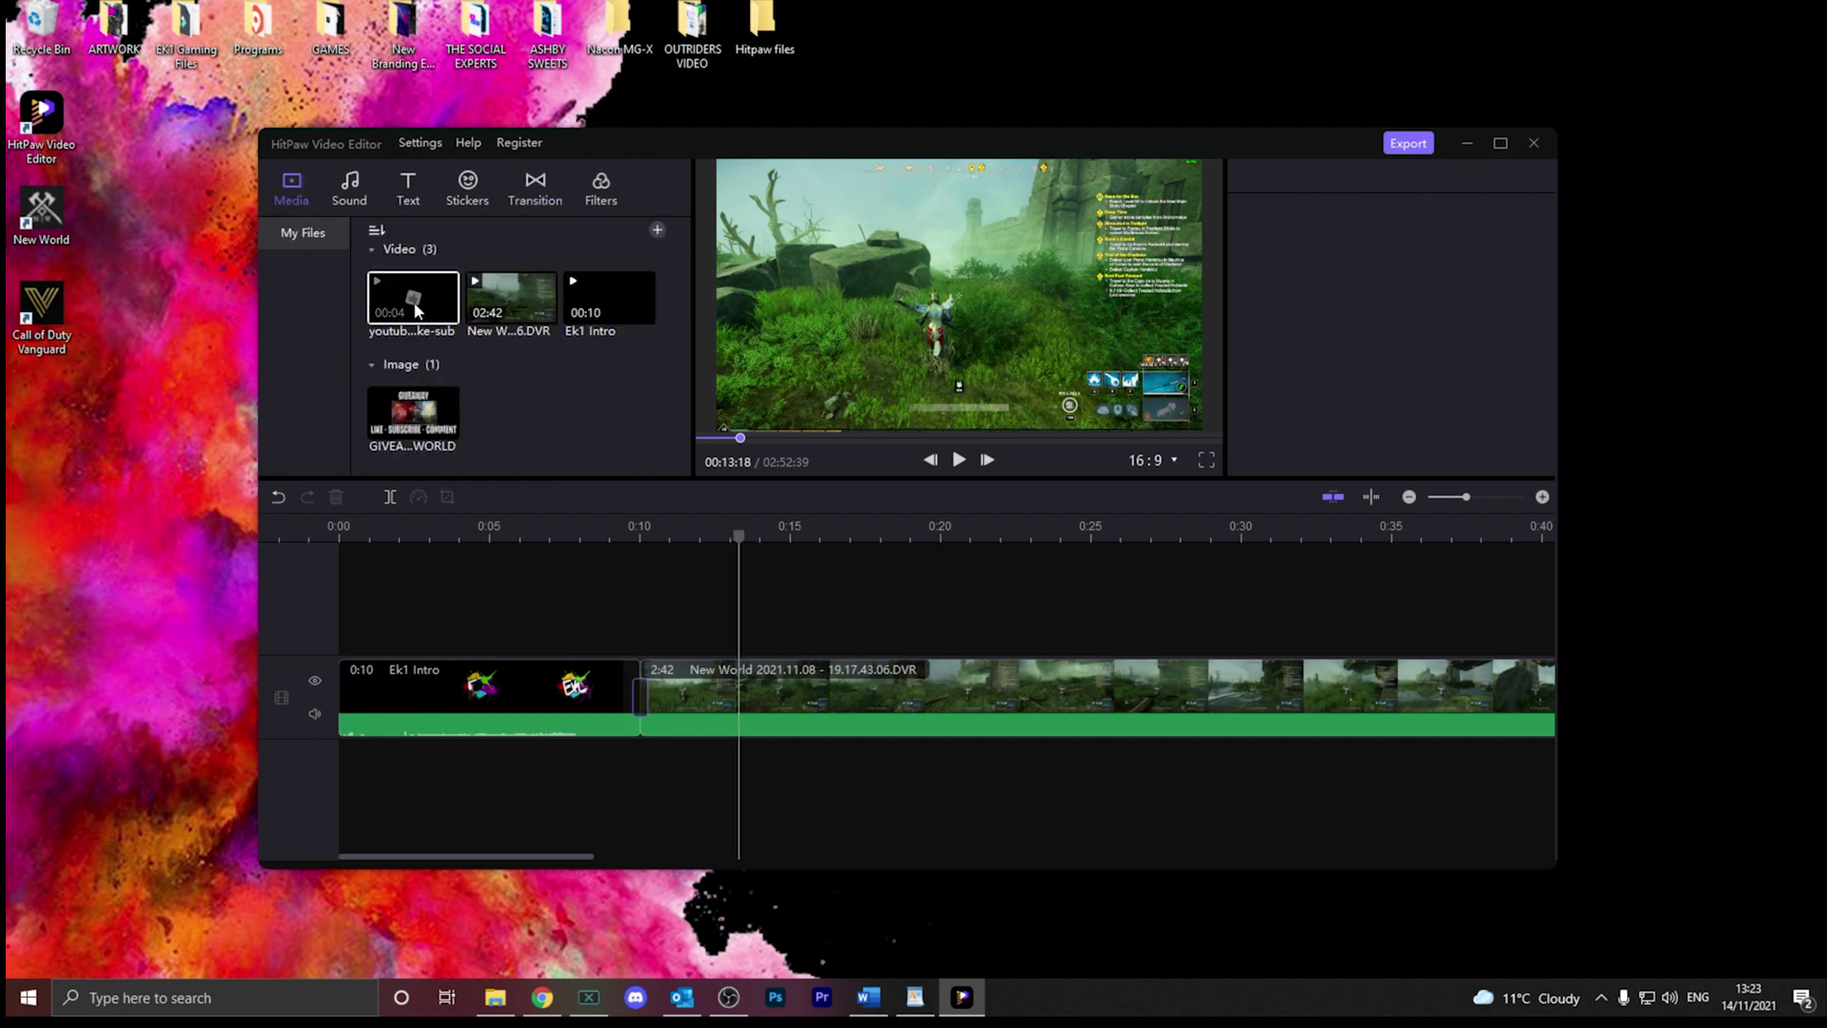
left_click(960, 460)
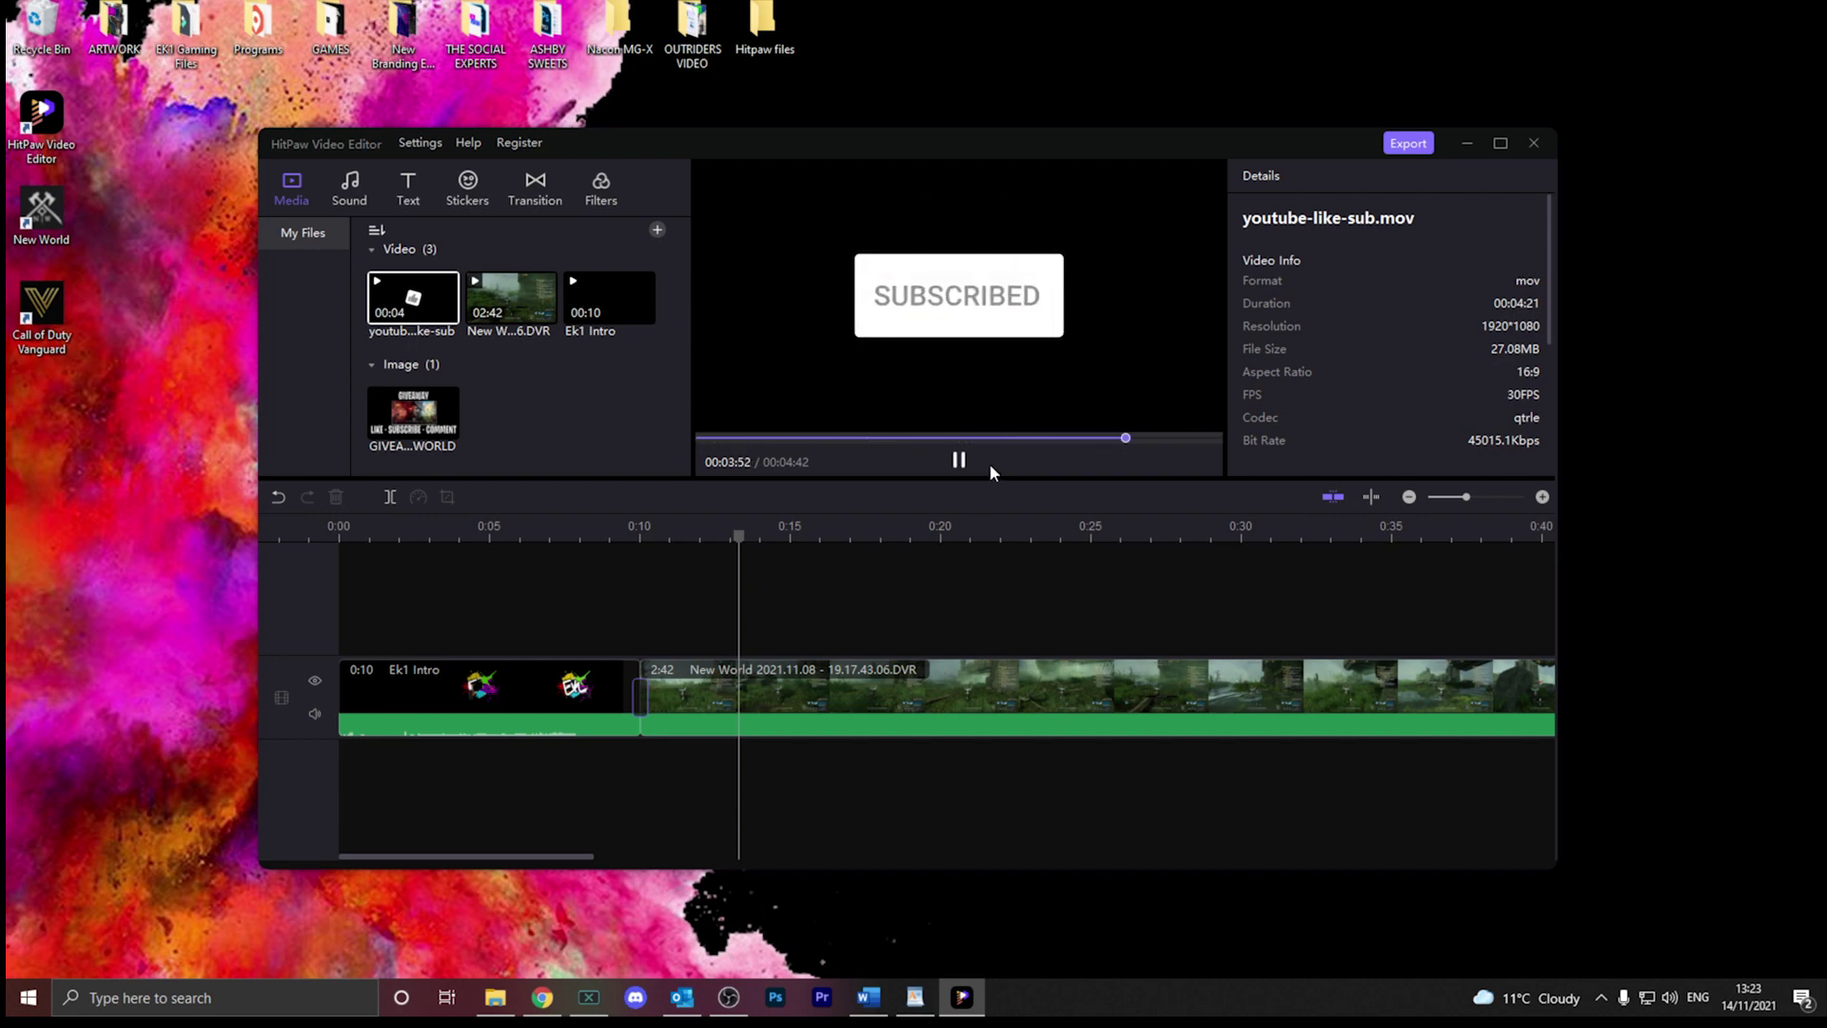
left_click(958, 461)
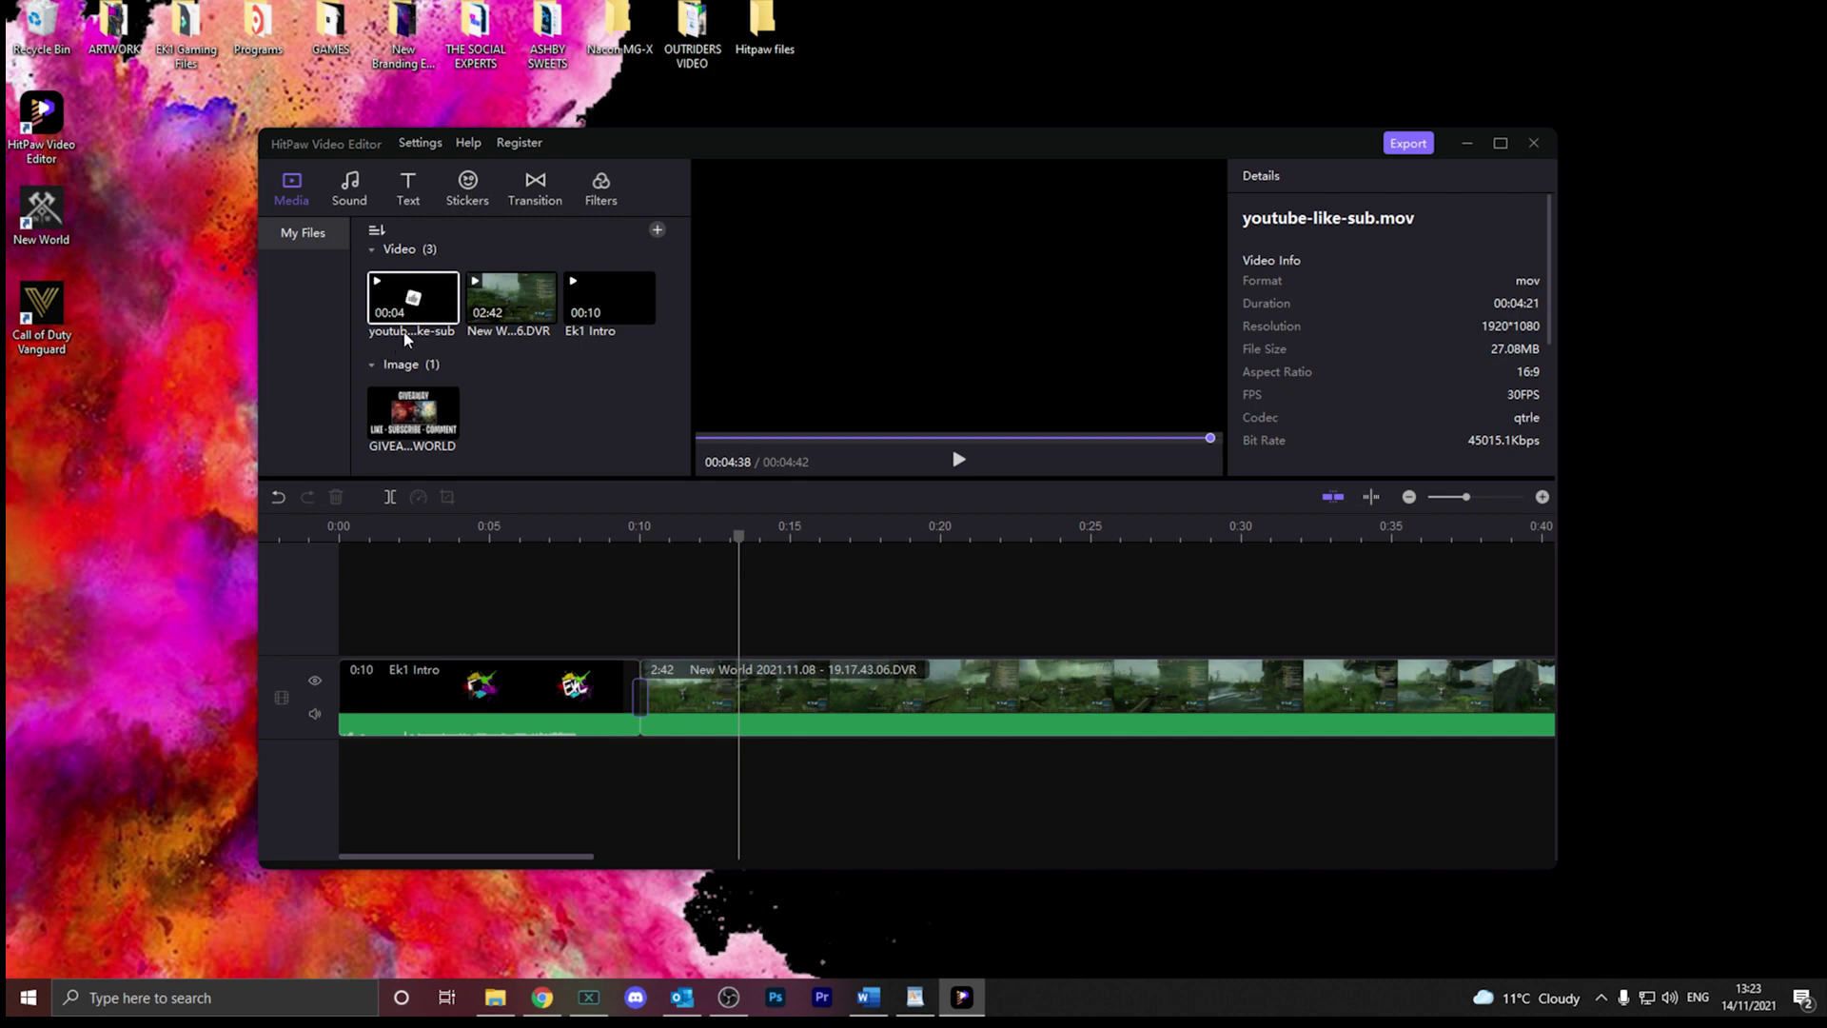
left_click_drag(412, 299, 780, 645)
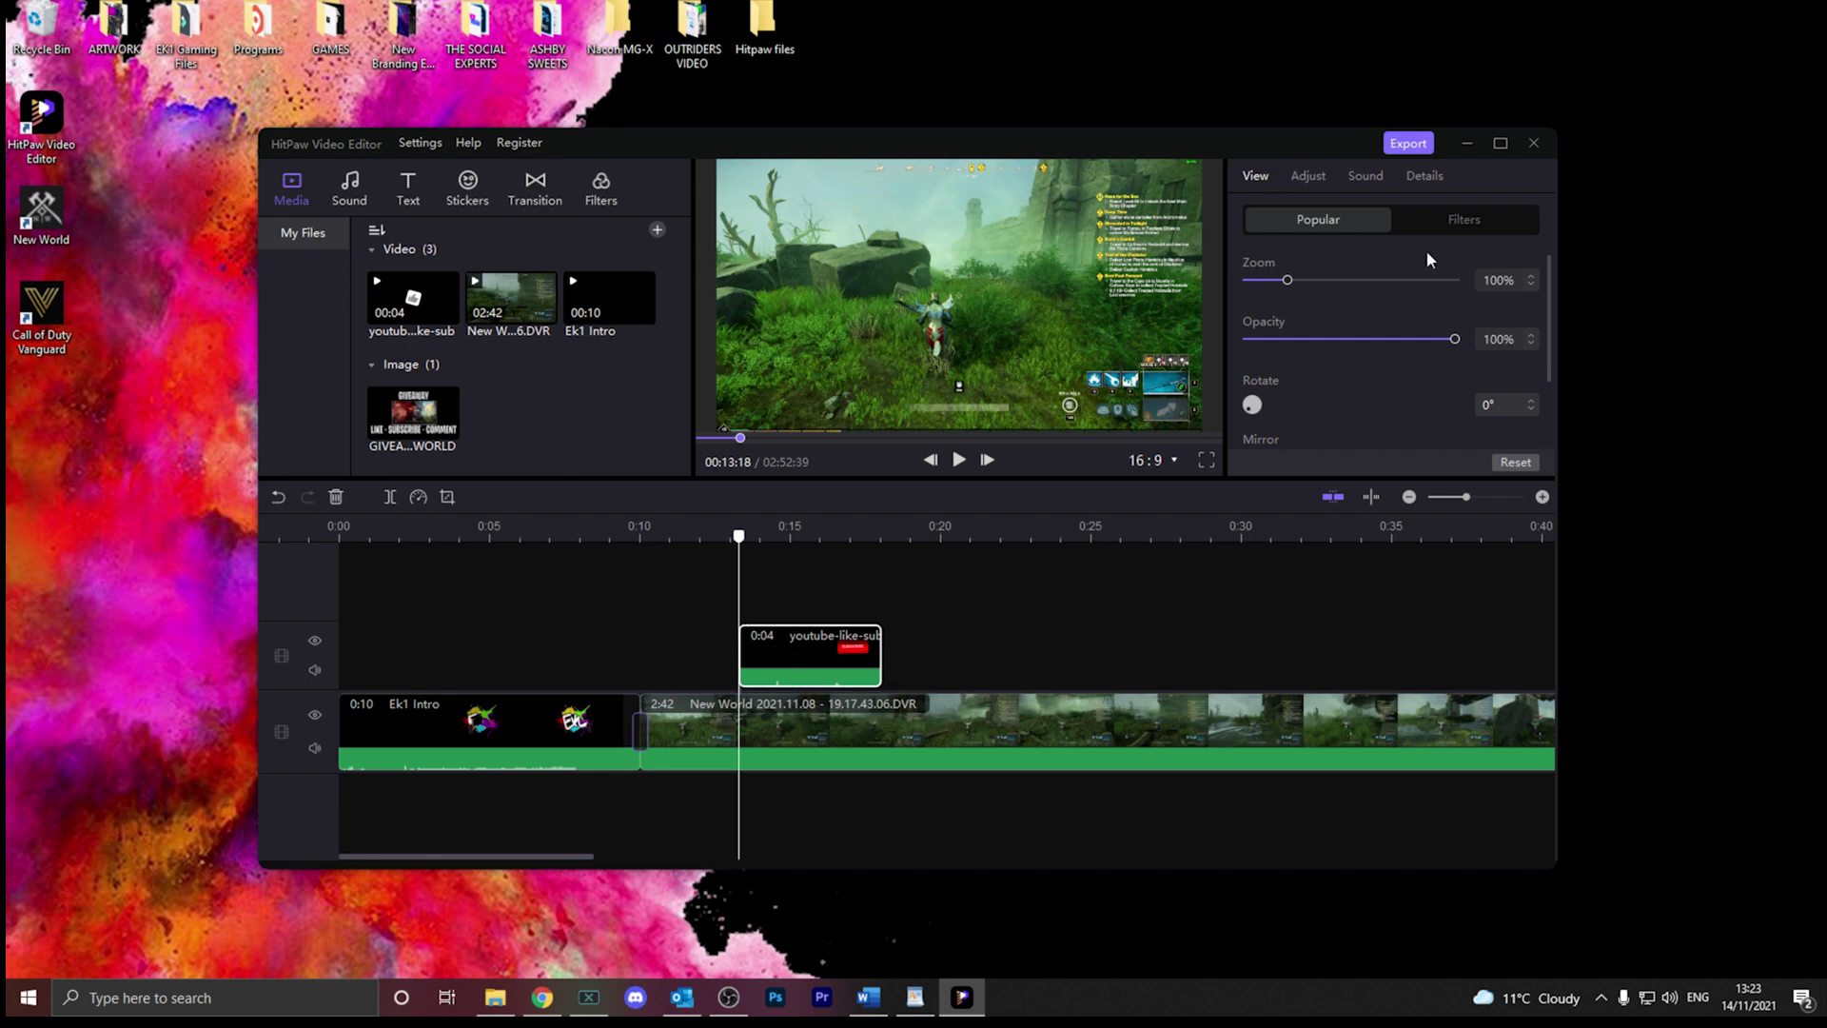
- Inspect the subscribe clip's adjustment, sound, view and filter settings without changing anything
scroll(1382, 352, "down", 2)
scroll(1380, 356, "up", 2)
left_click(1315, 176)
scroll(1381, 337, "down", 2)
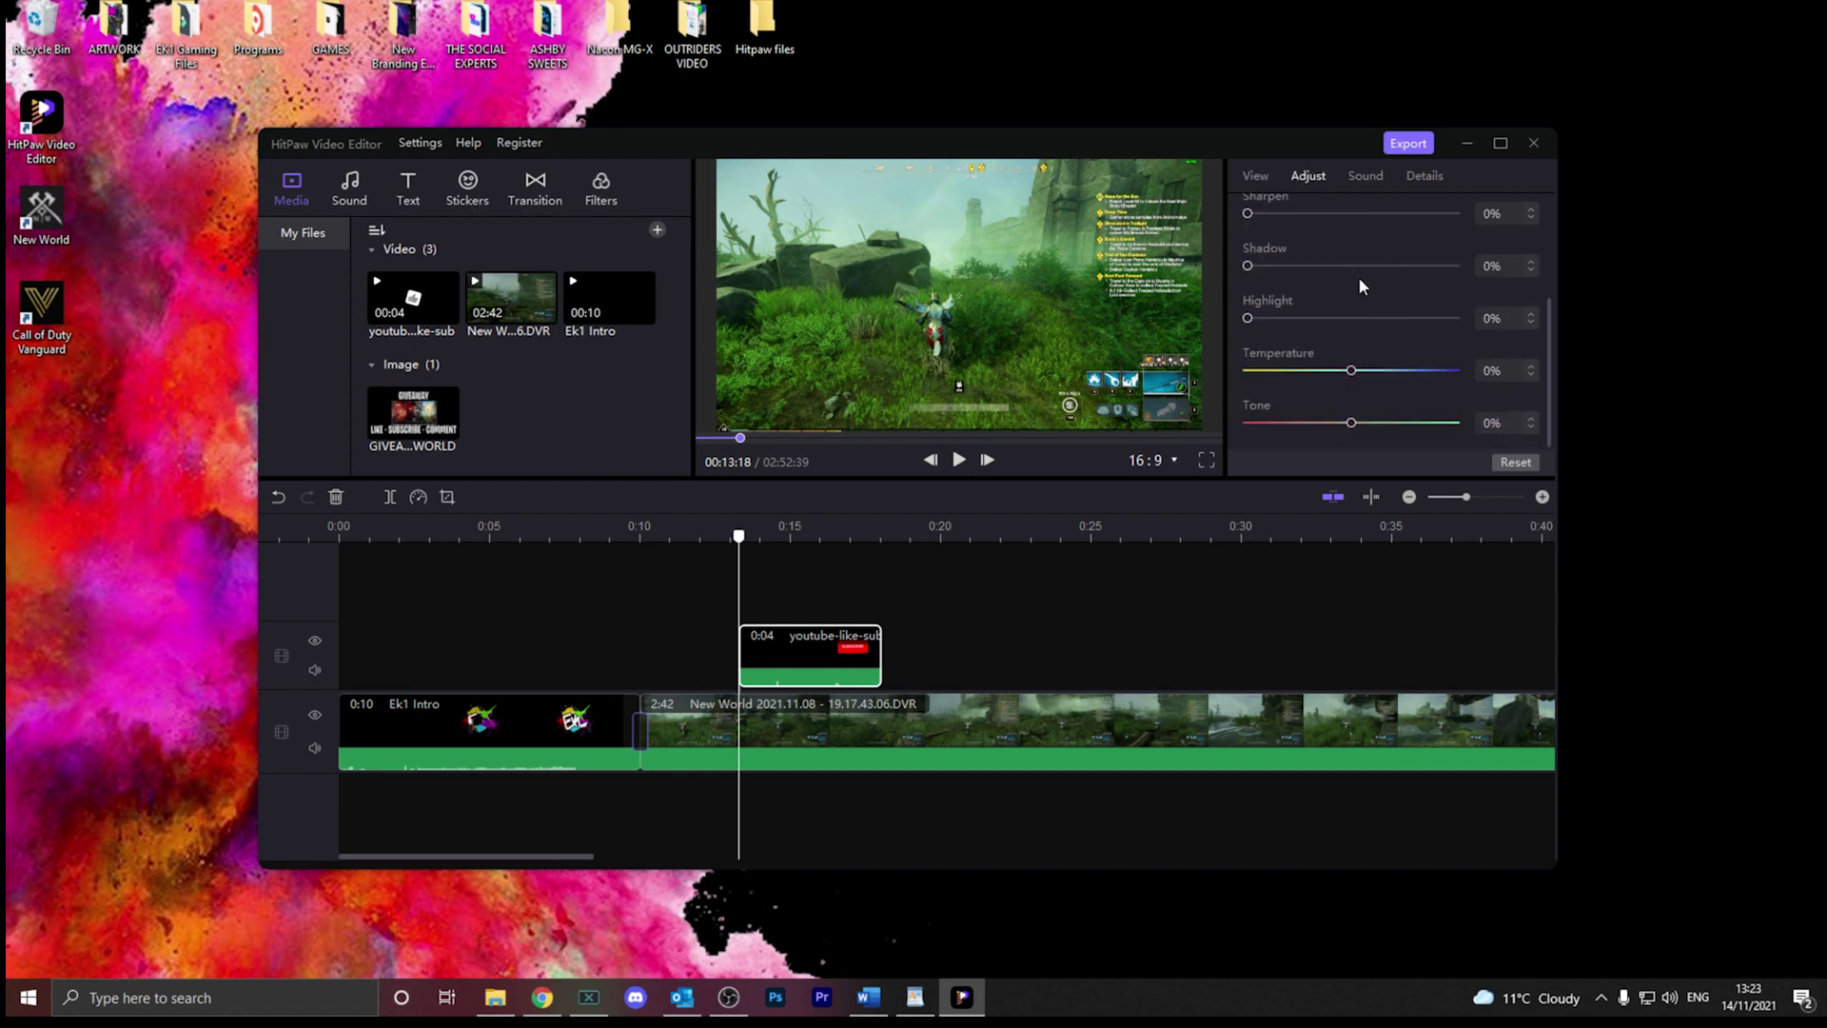
left_click(1367, 175)
left_click(1255, 176)
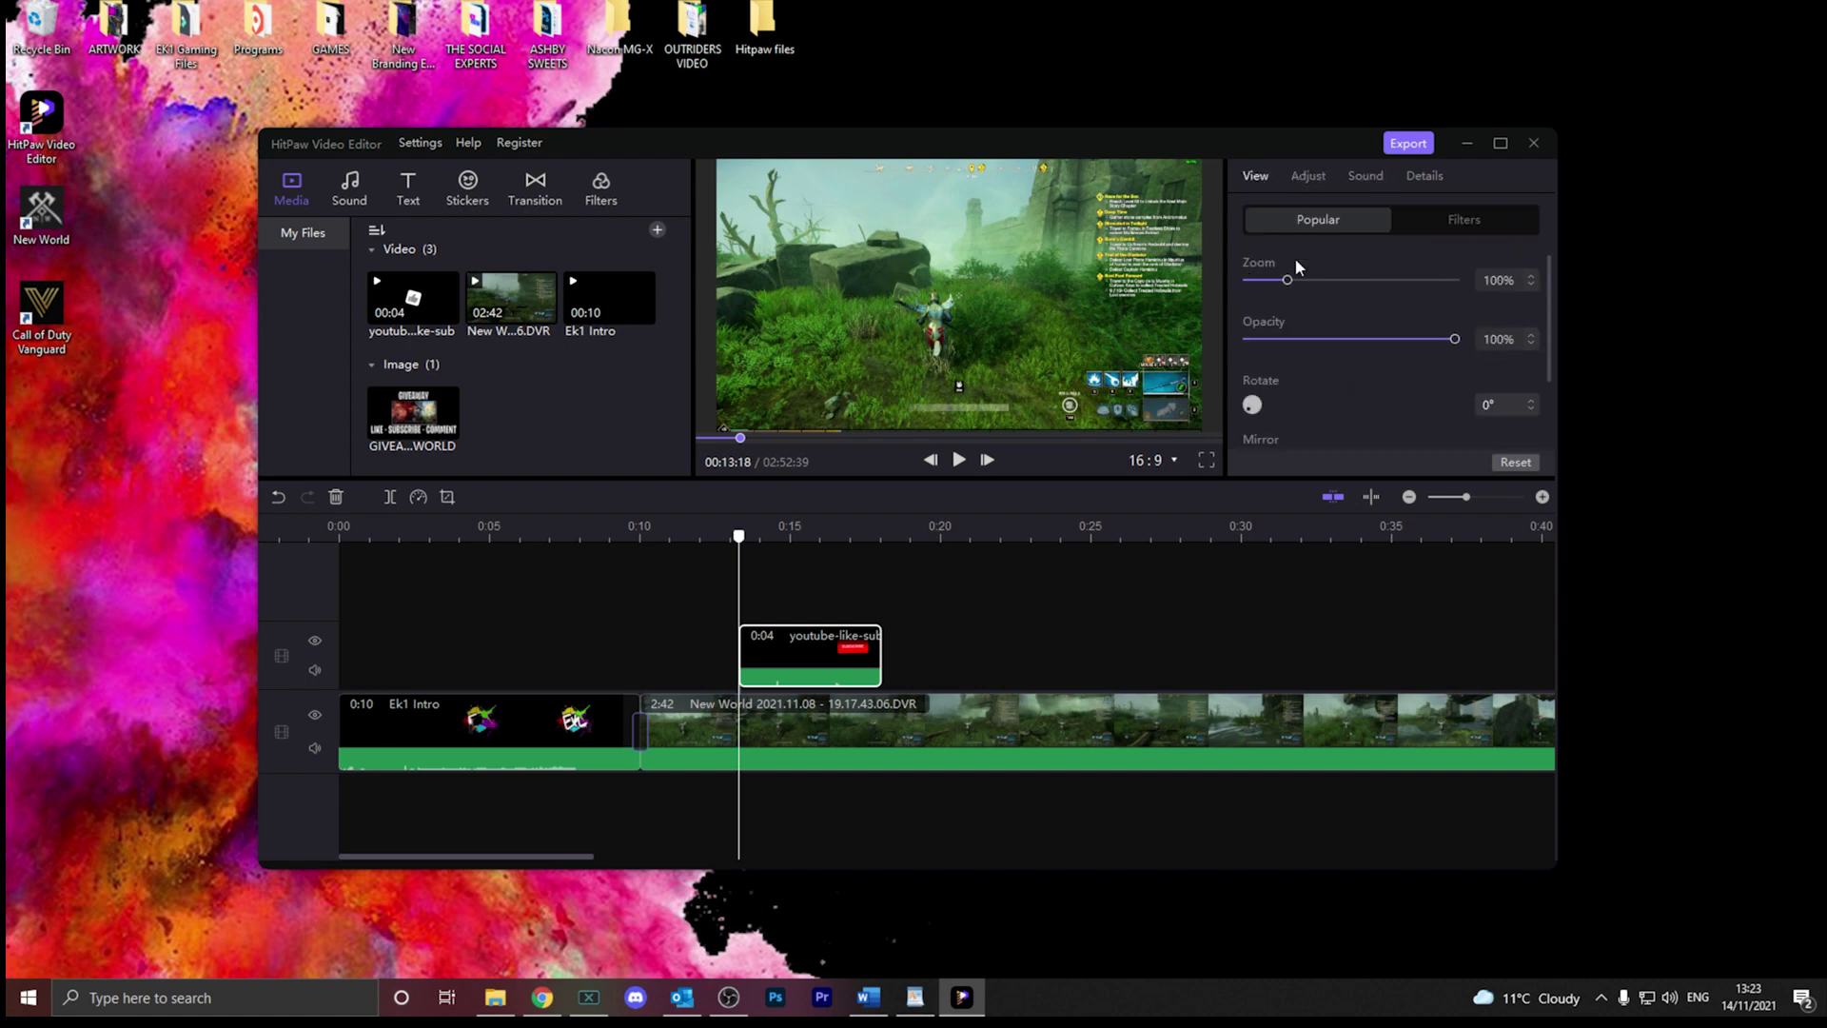
left_click(1418, 227)
left_click(1352, 220)
scroll(1365, 354, "down", 2)
right_click(820, 656)
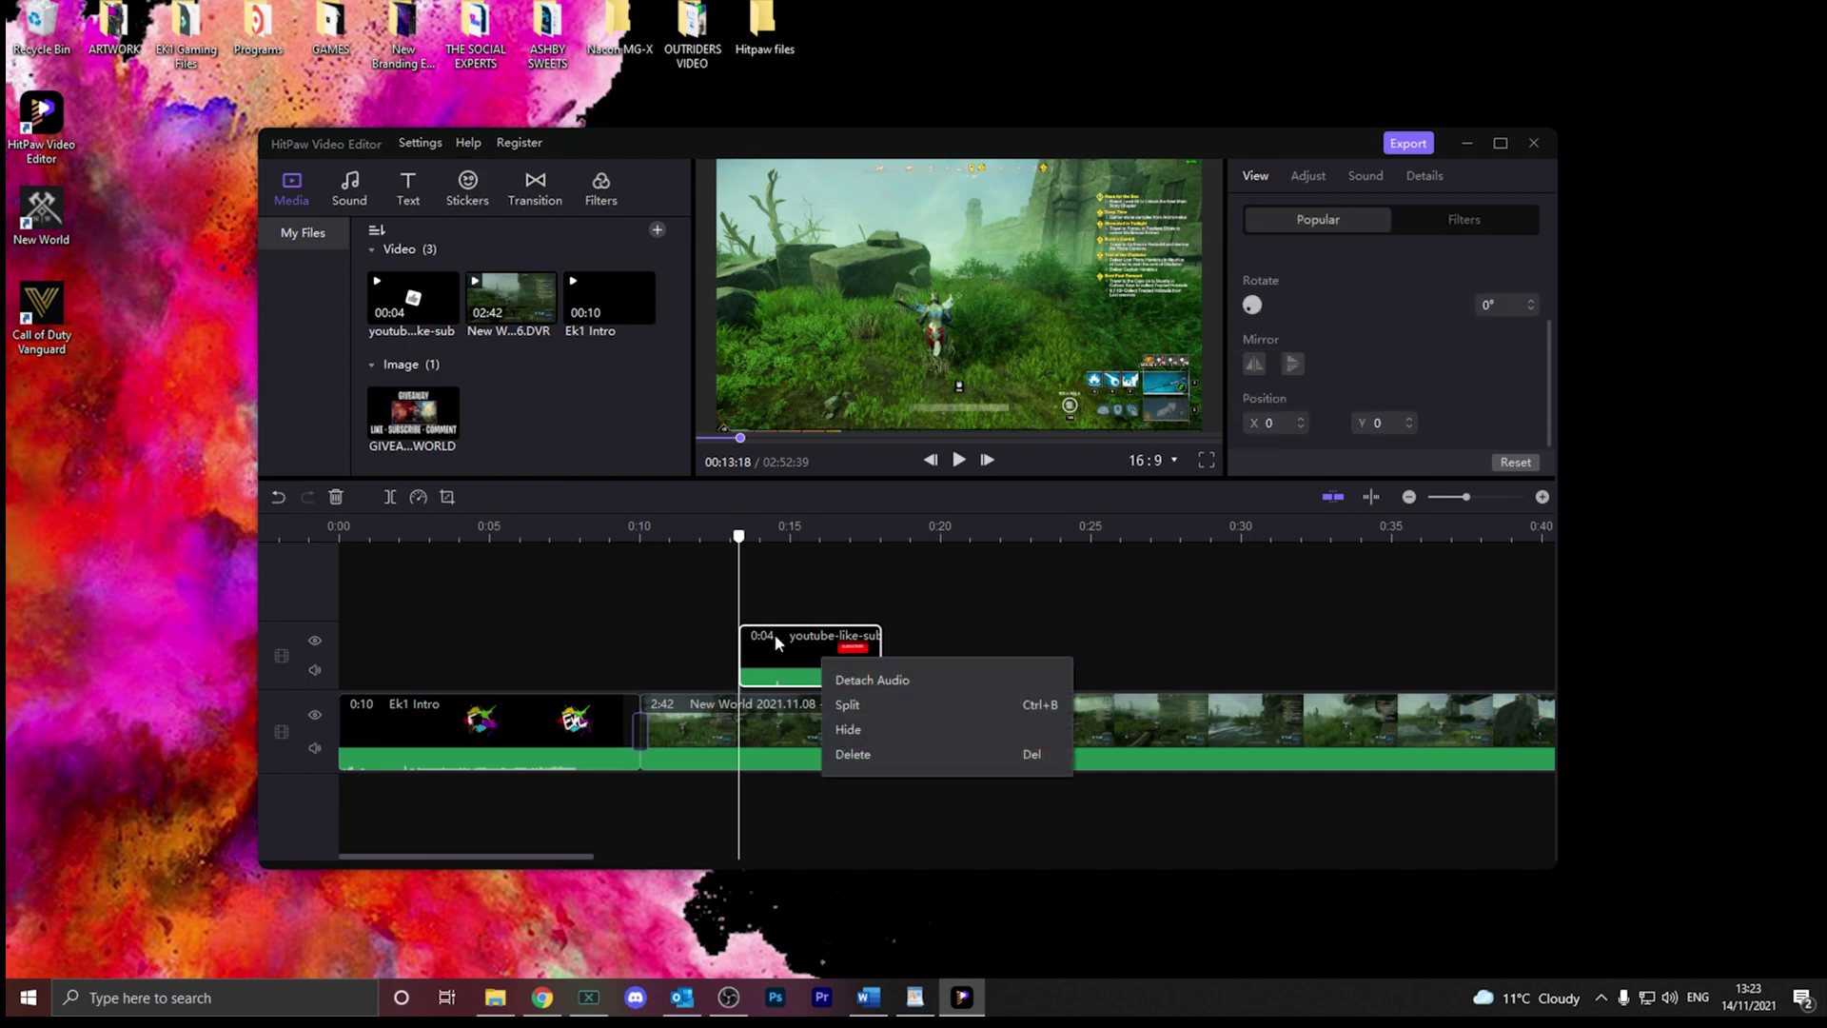
left_click(814, 660)
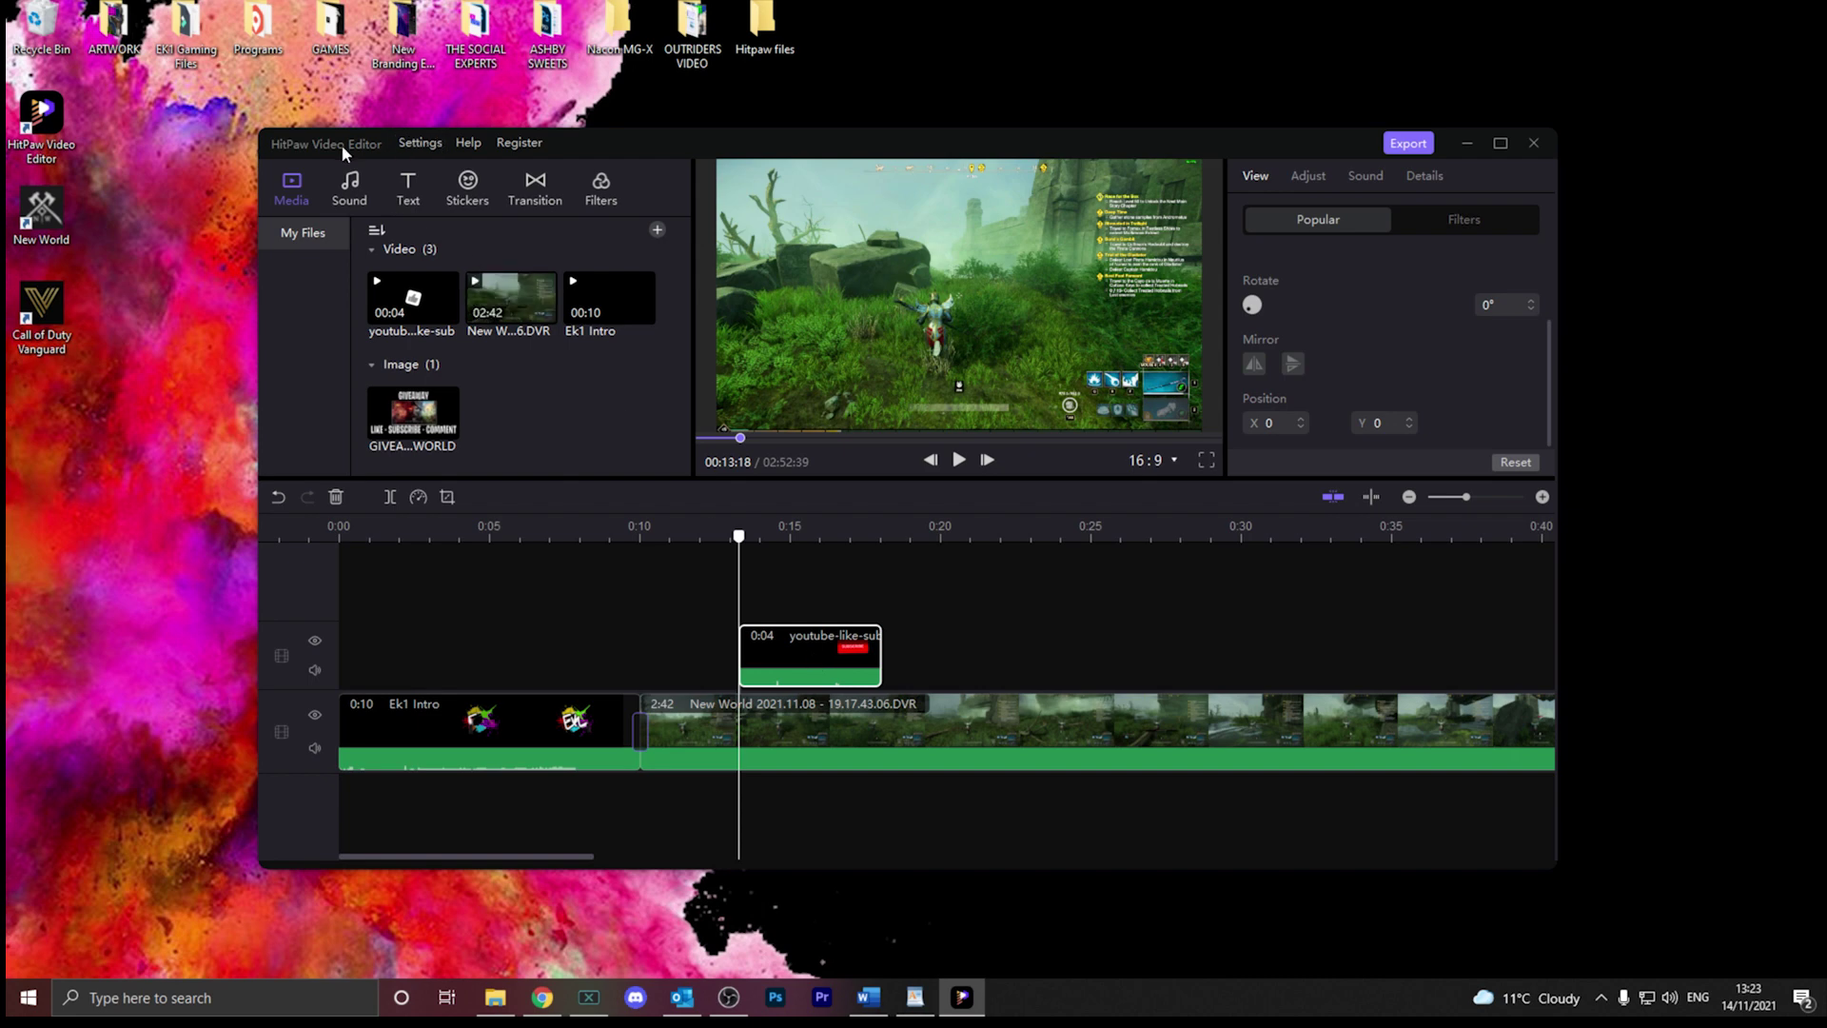
- Browse the filters, media and sound effects libraries
left_click(603, 191)
mouse_move(685, 254)
left_mouse_down()
mouse_move(682, 464)
mouse_move(672, 230)
left_mouse_up()
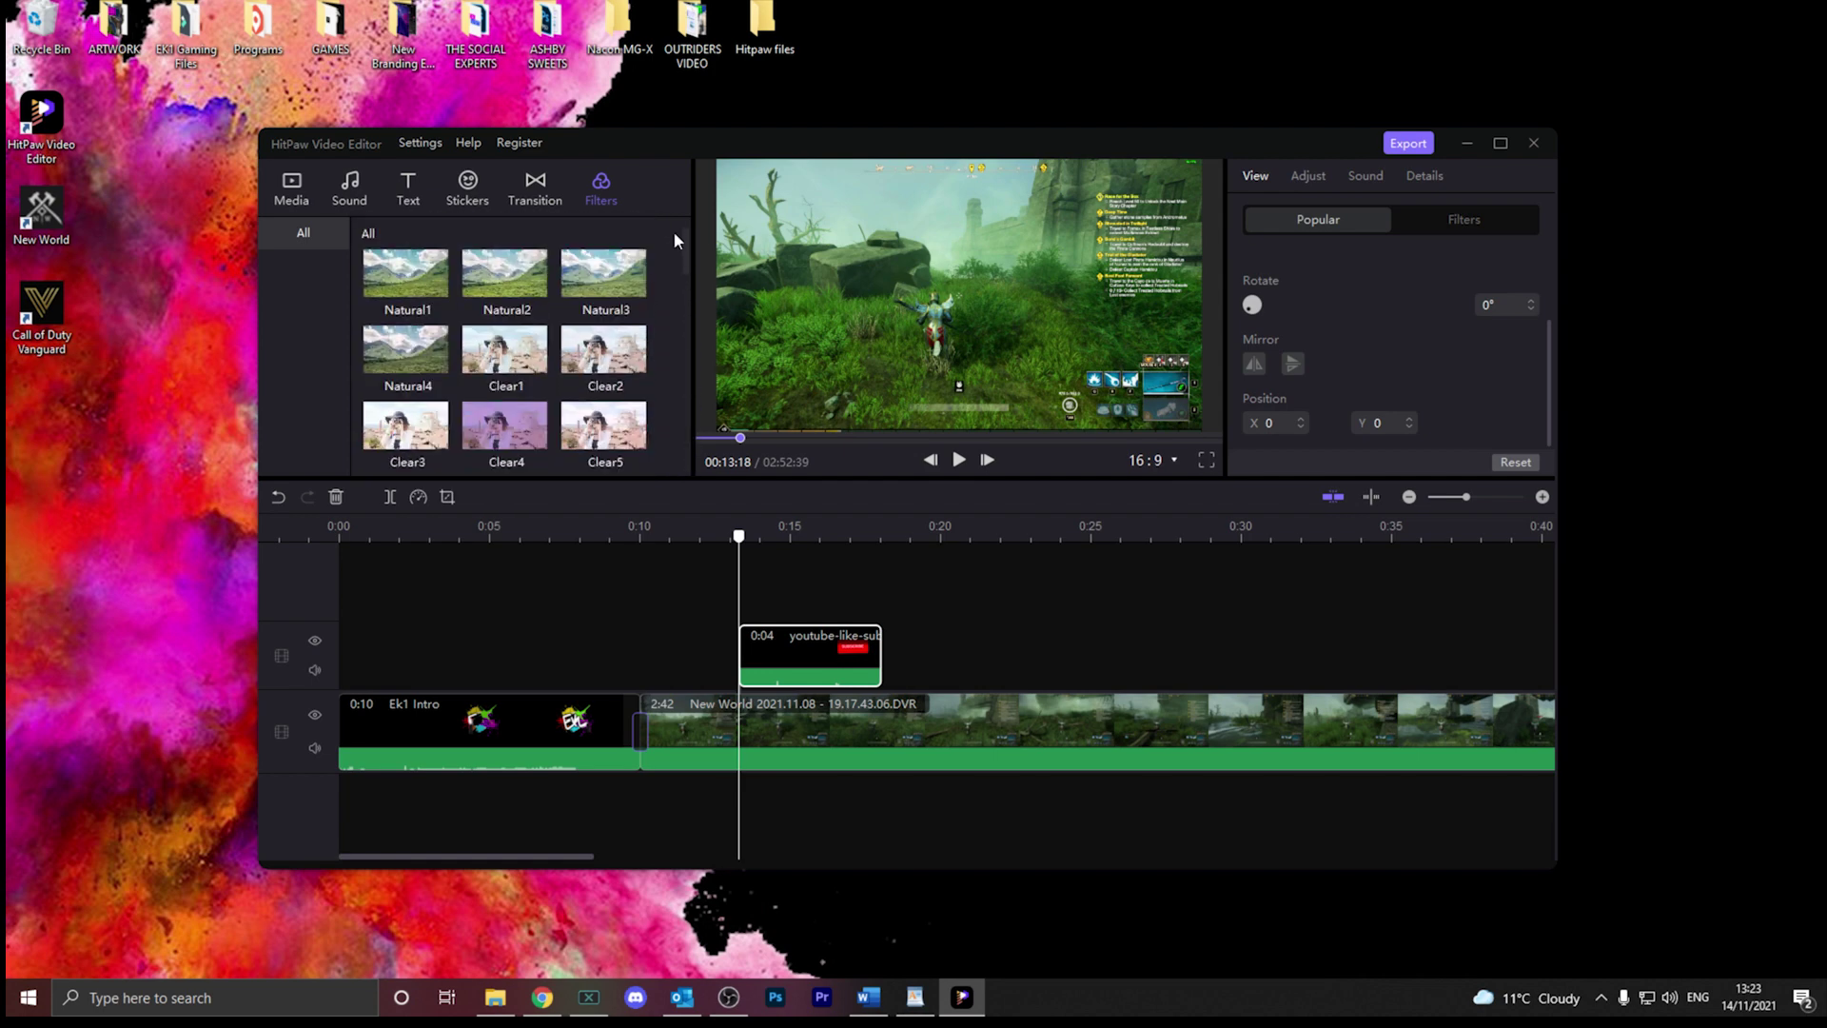
left_click(303, 187)
left_click(345, 188)
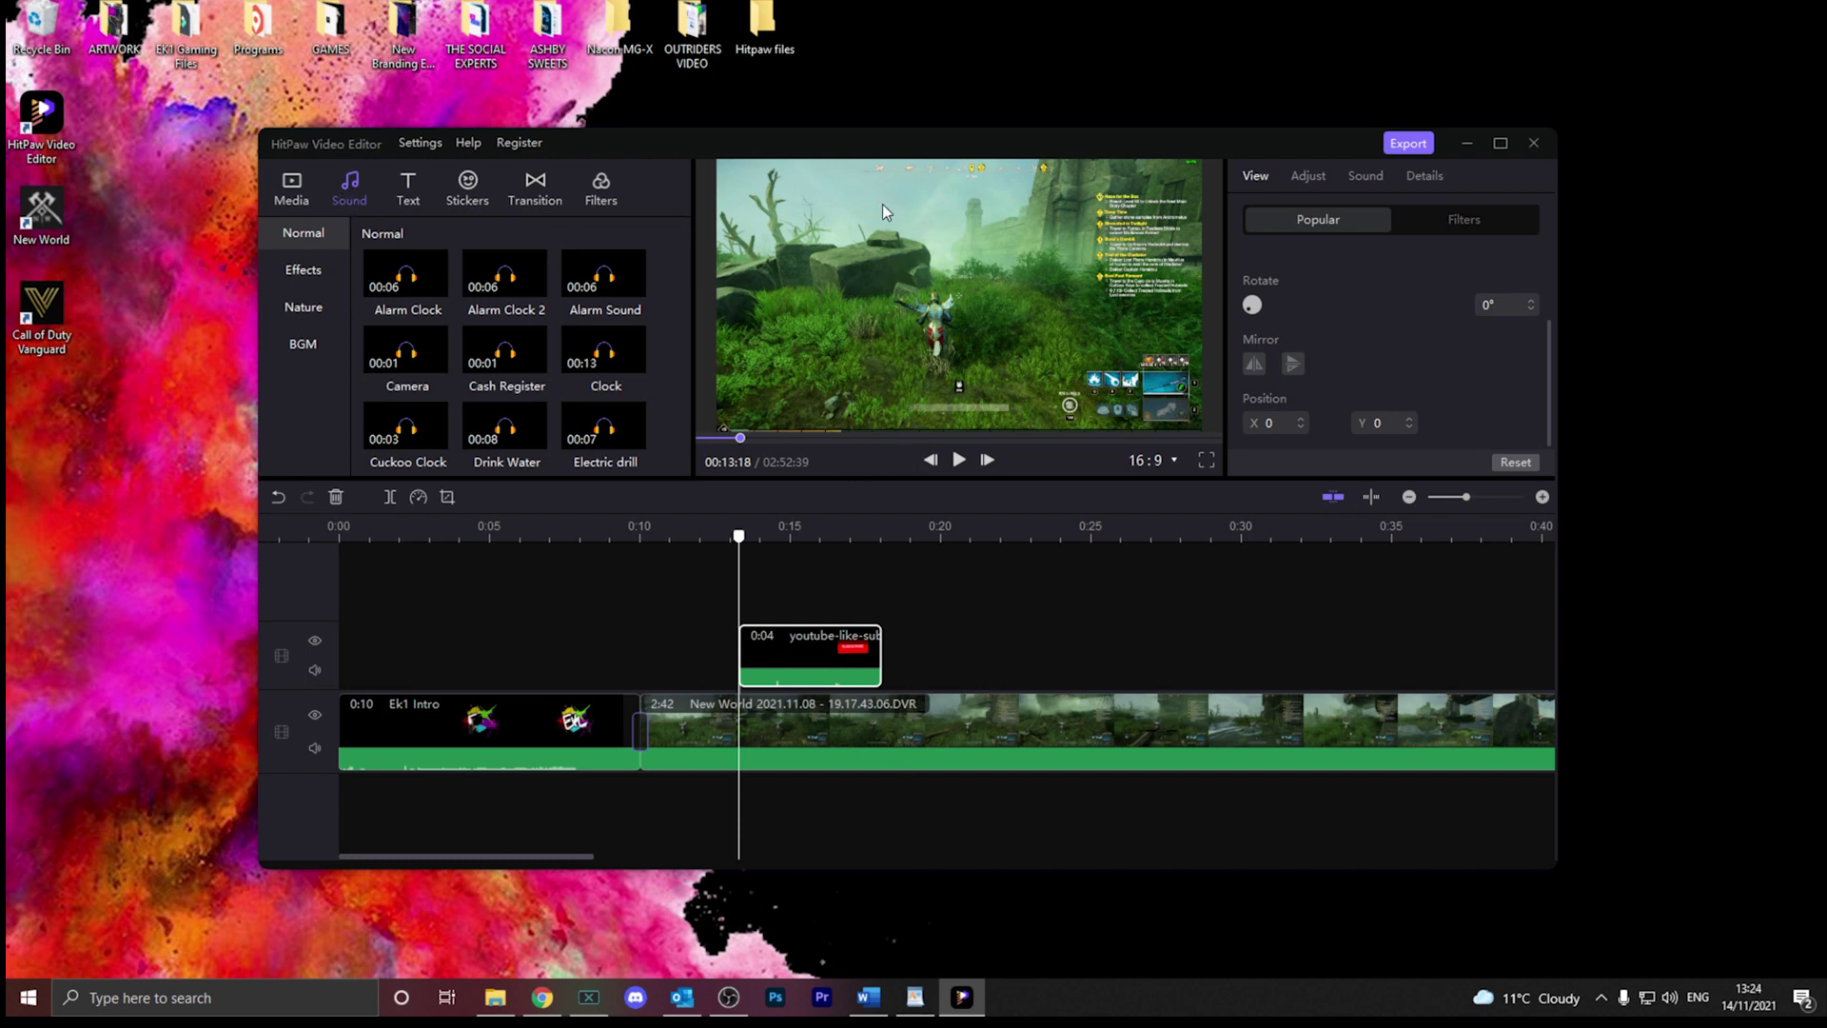
- Replay the preview from just before the subscribe sticker to watch it
left_click_drag(739, 544, 727, 535)
key("space")
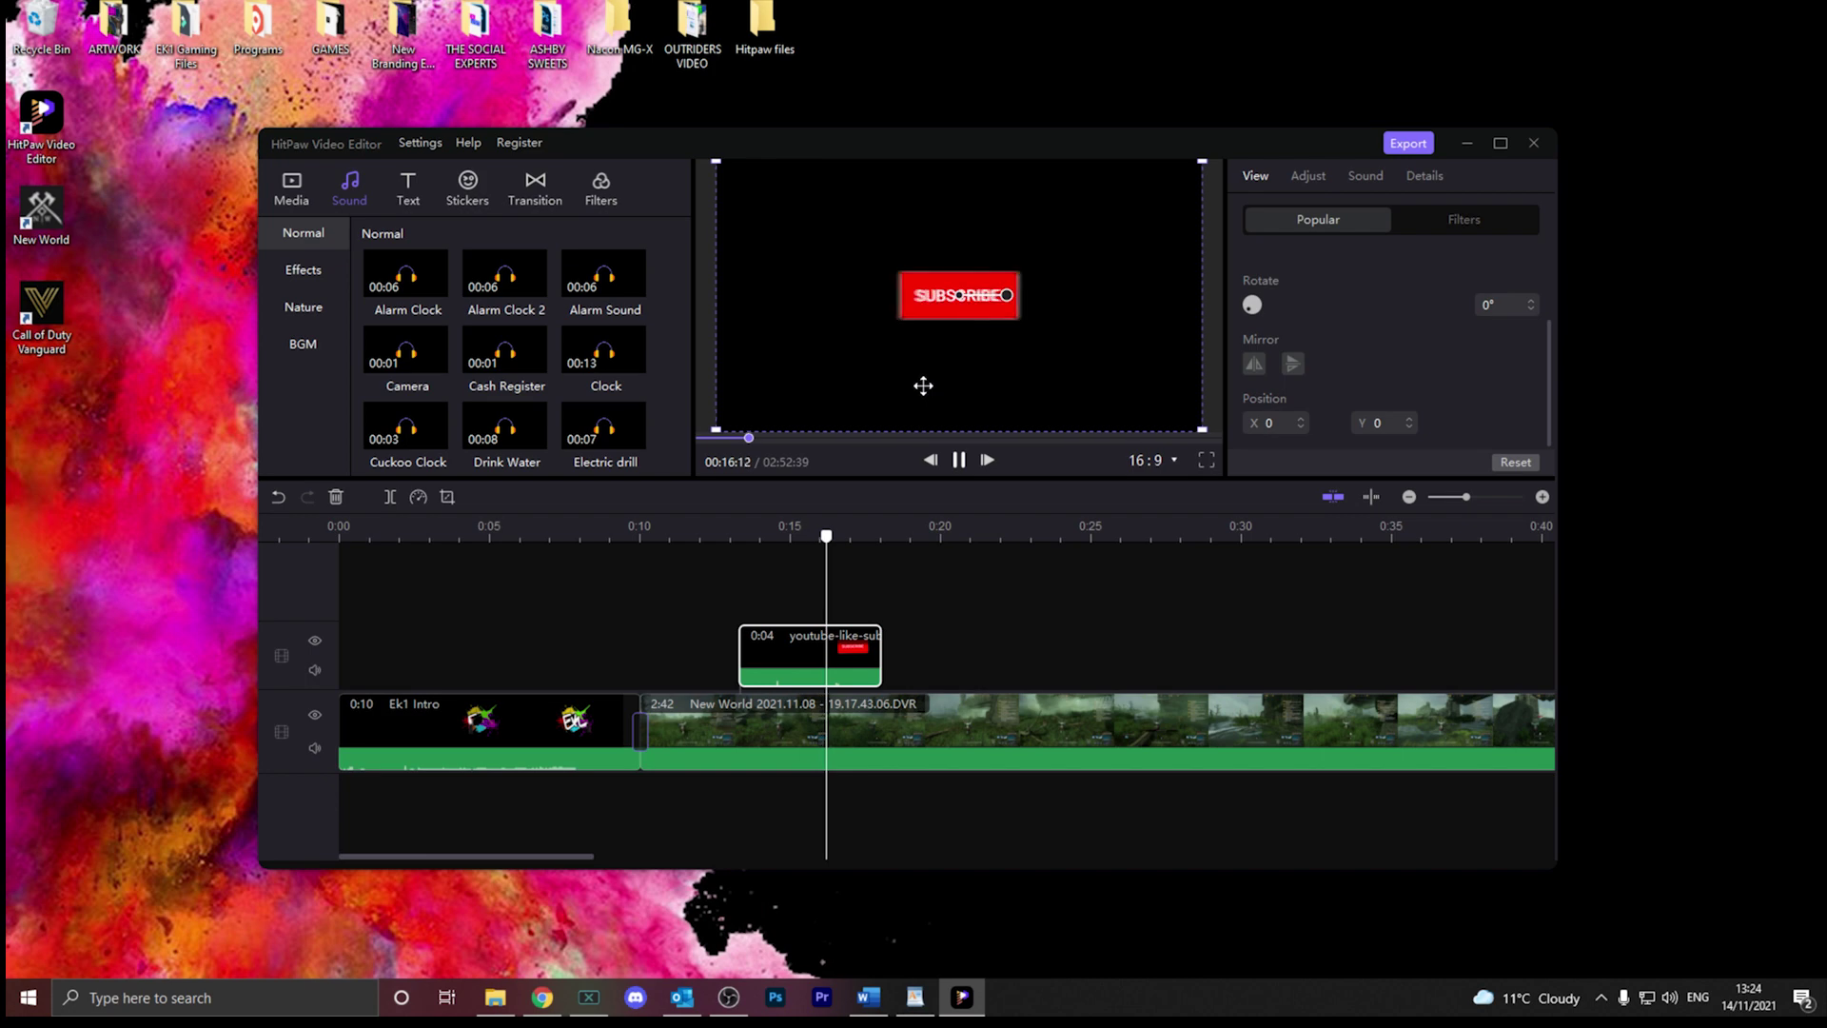
key("space")
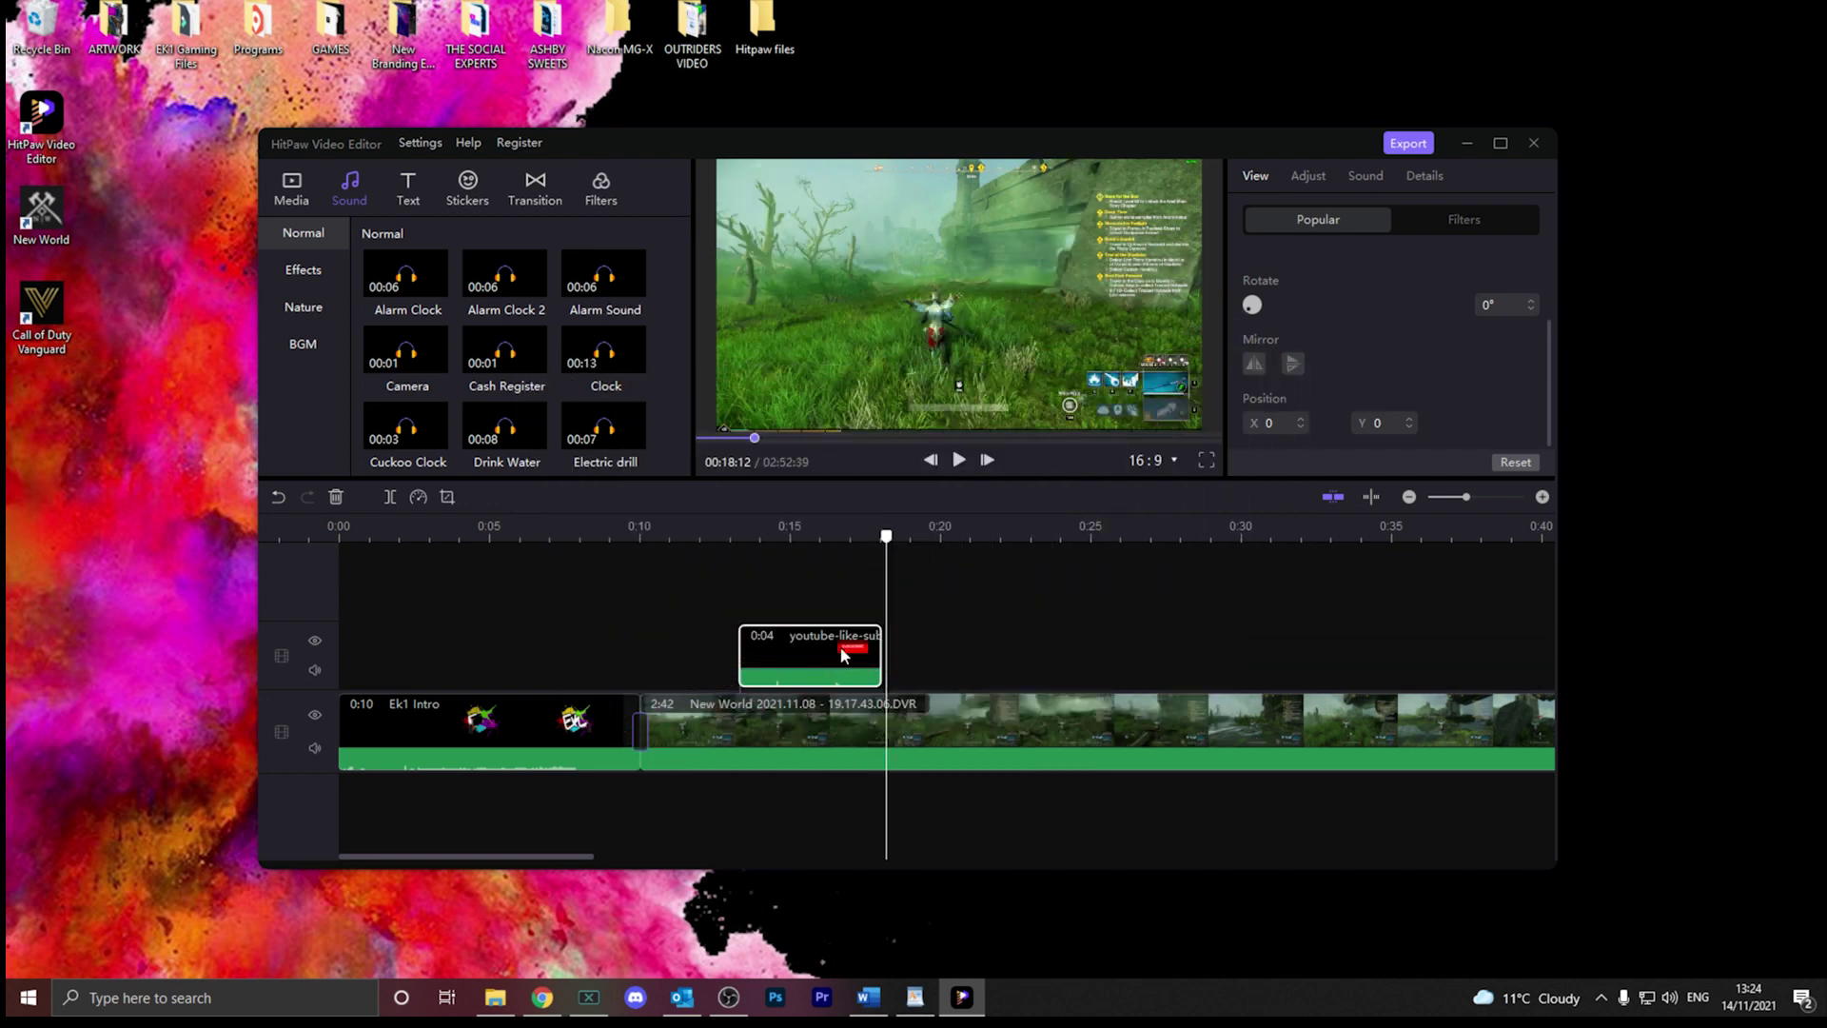
- Delete the sticker and add a yellow Abc. caption 'SUBSCRIBE TO THIS CHANNEL' at 0:11
key("Delete")
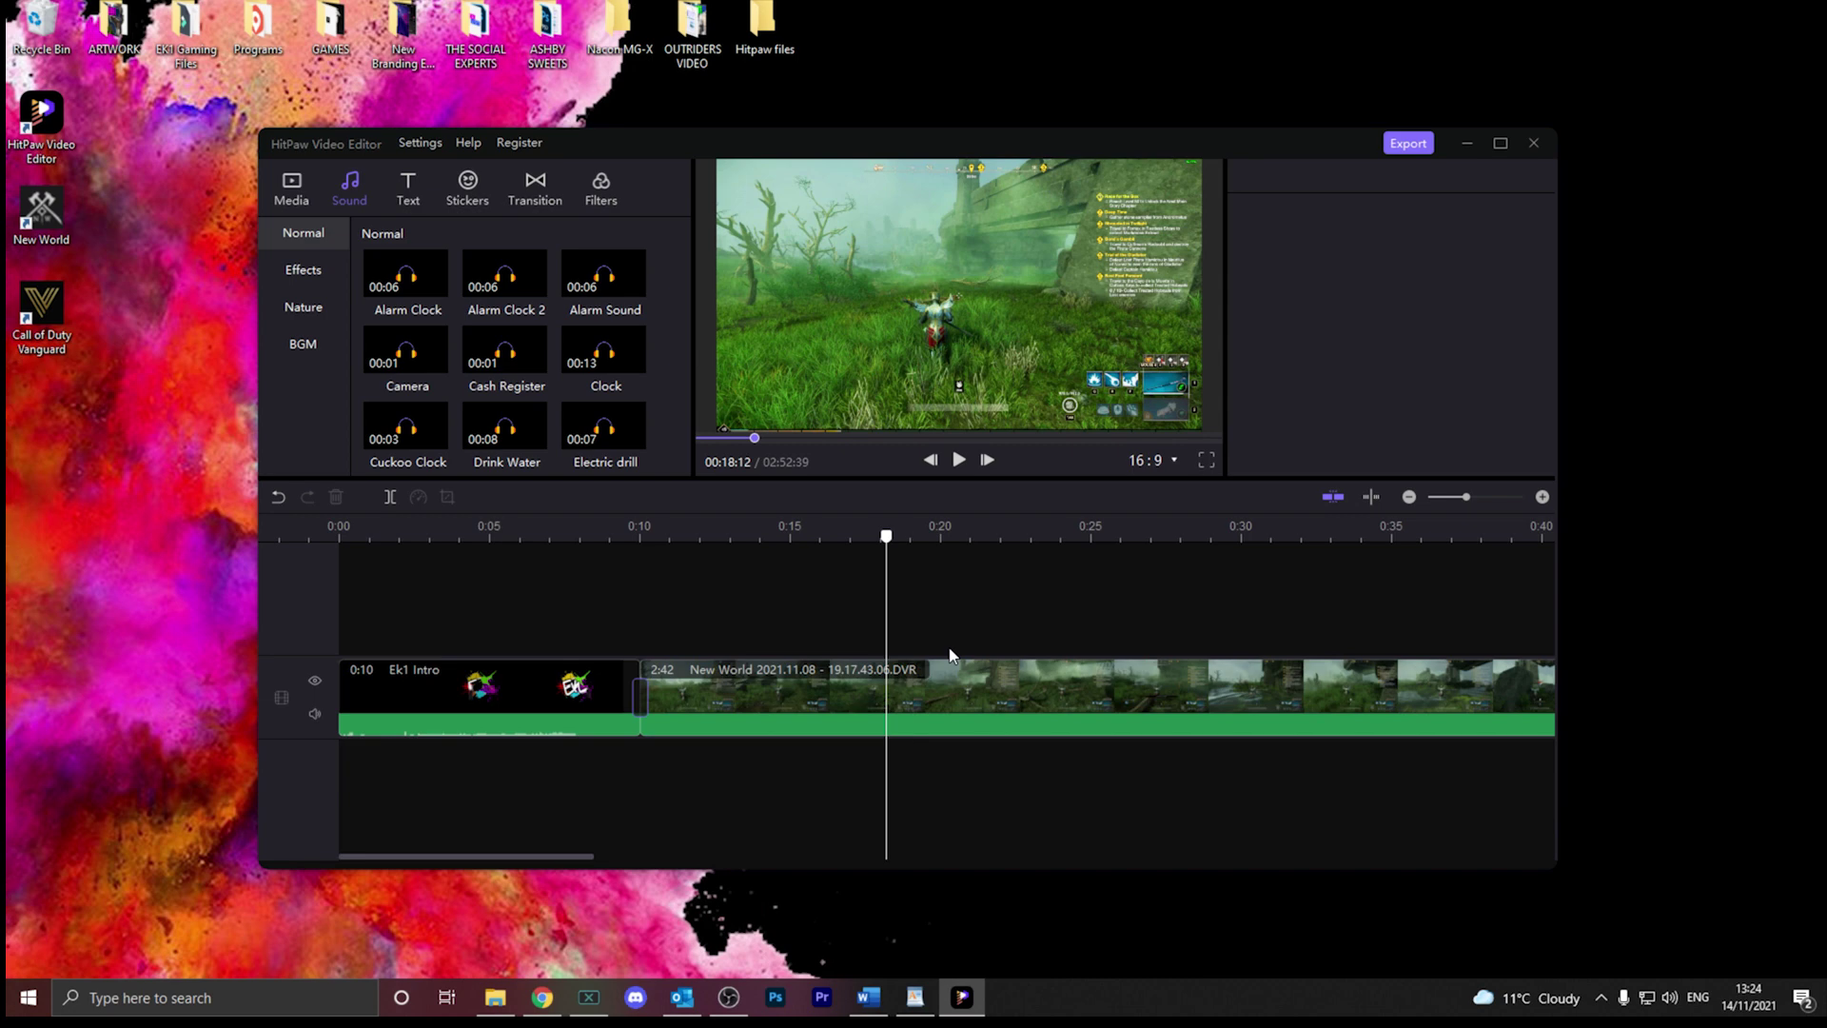
left_click_drag(885, 539, 692, 538)
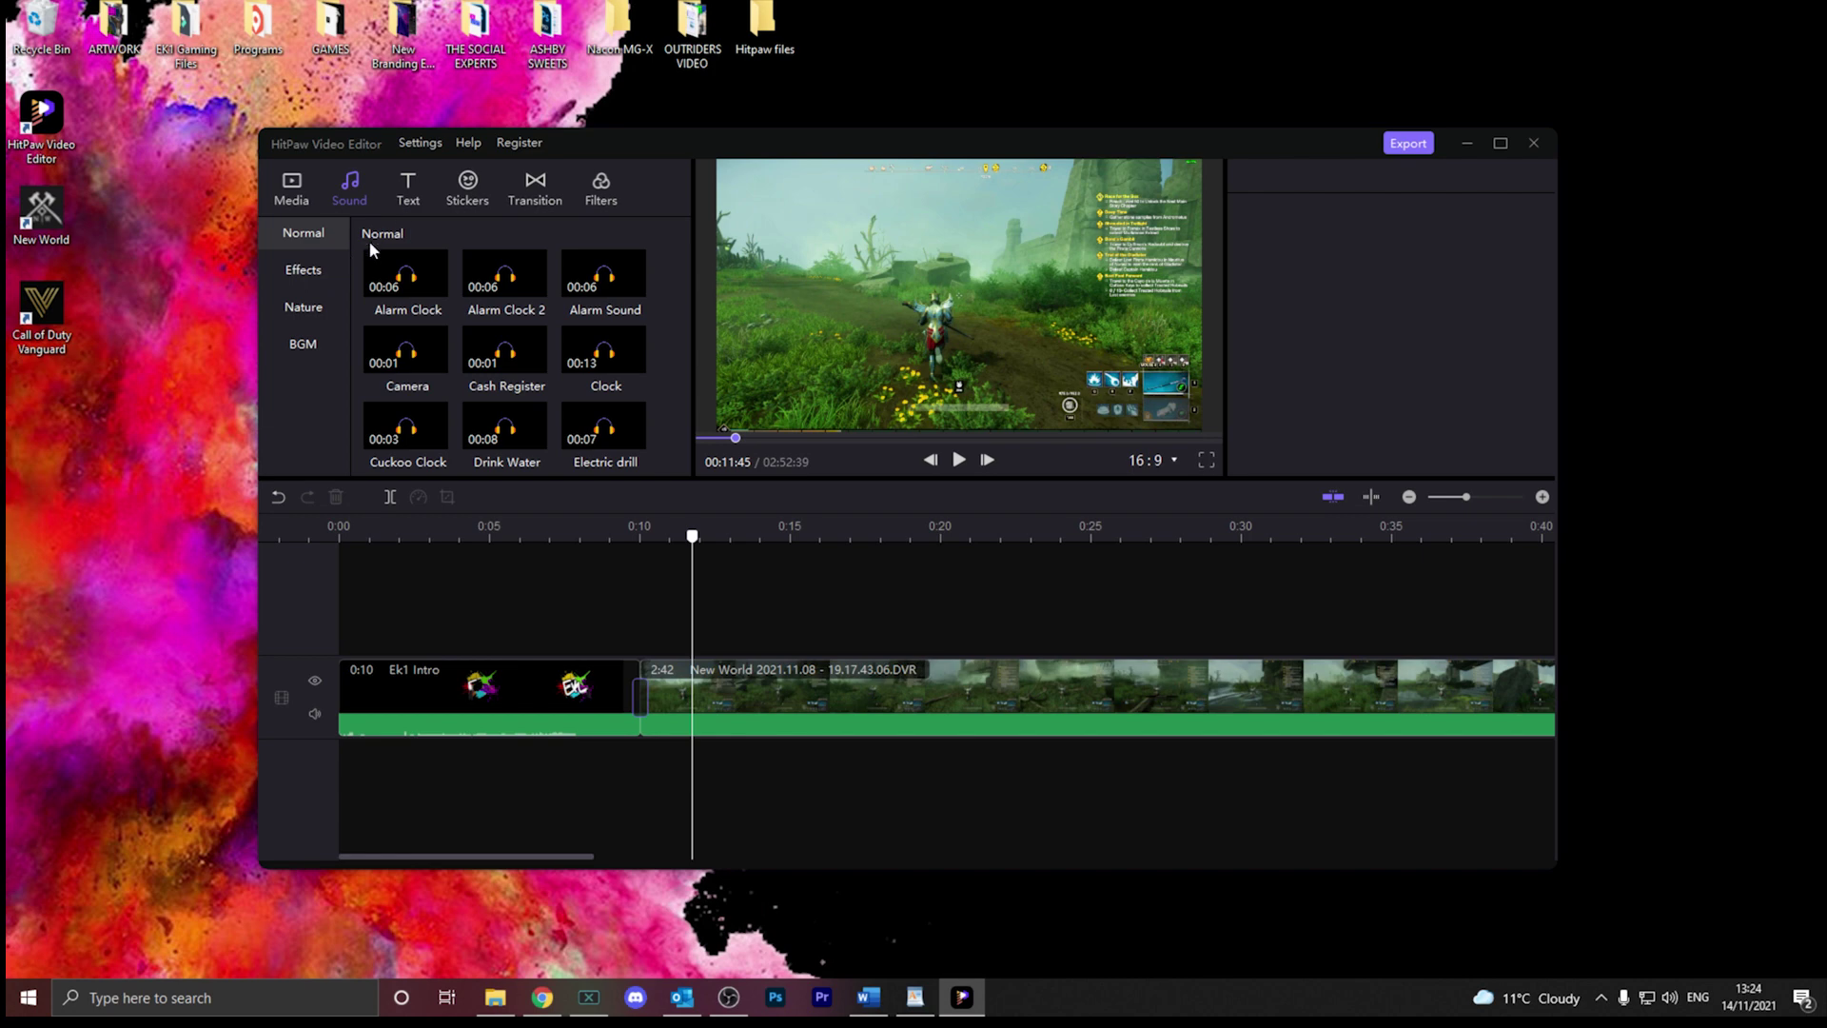
left_click(408, 192)
scroll(538, 385, "down", 3)
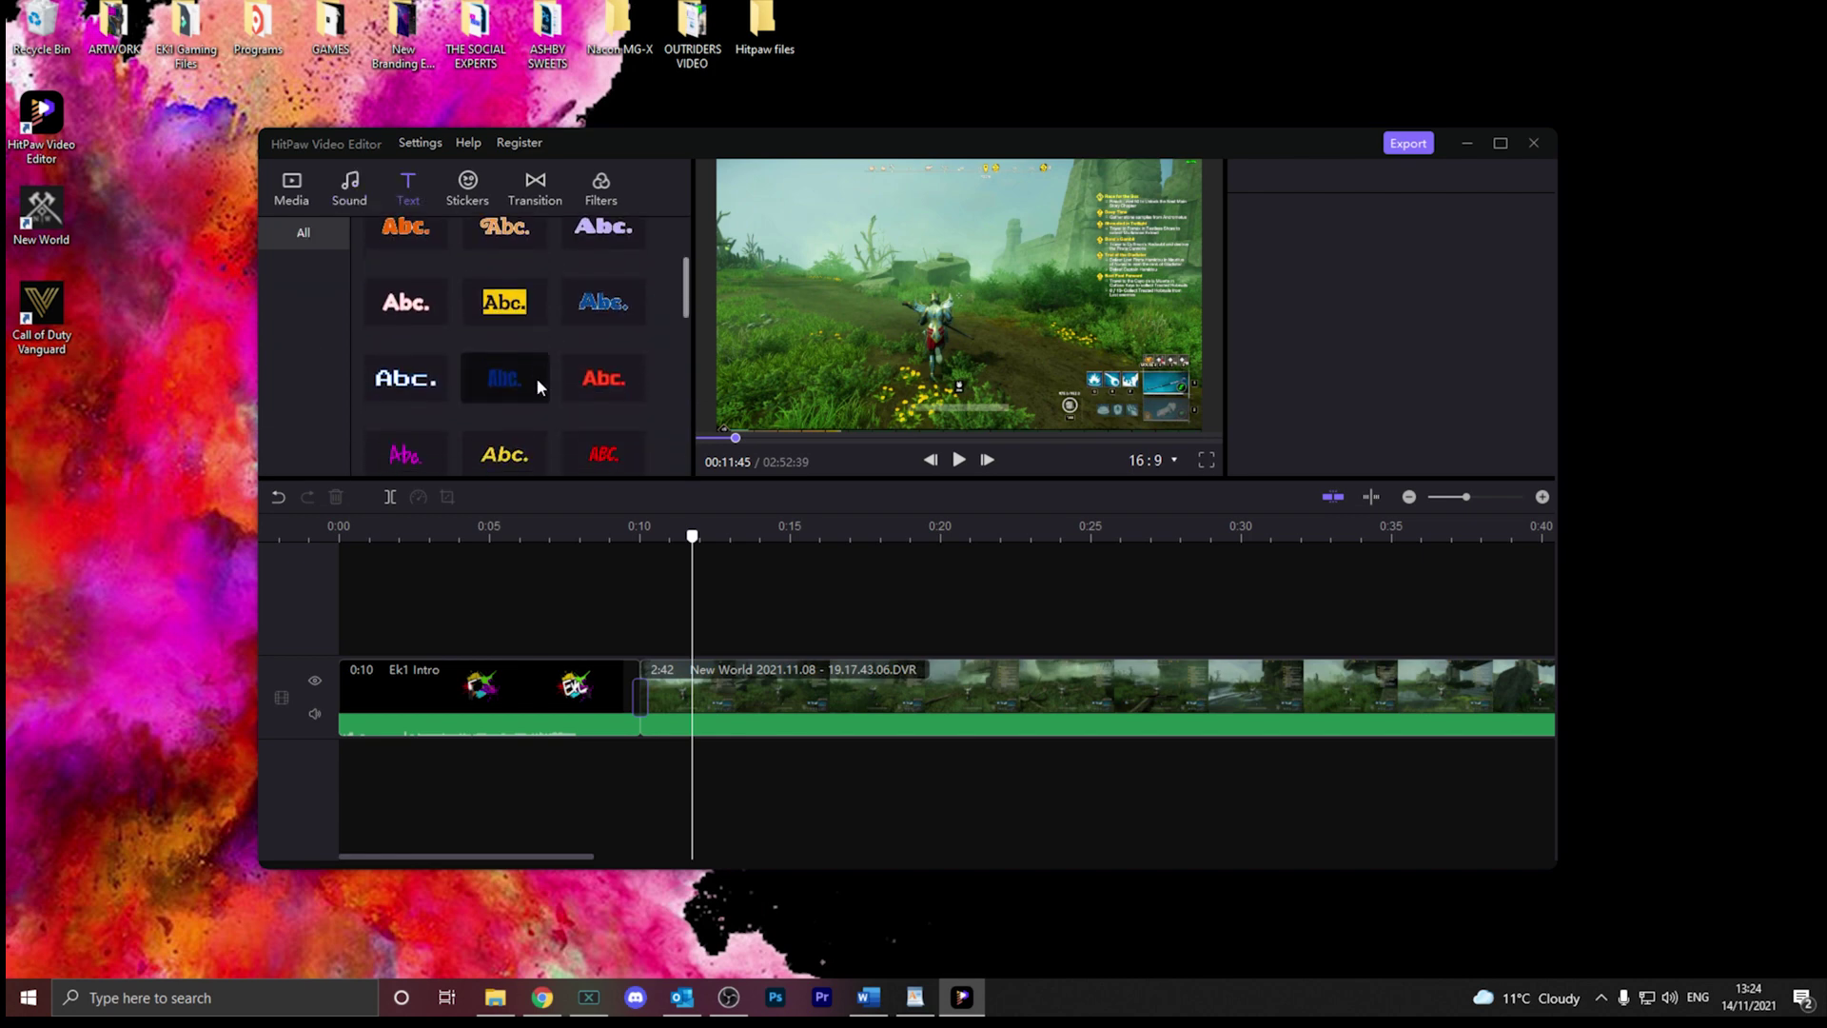
scroll(538, 385, "down", 5)
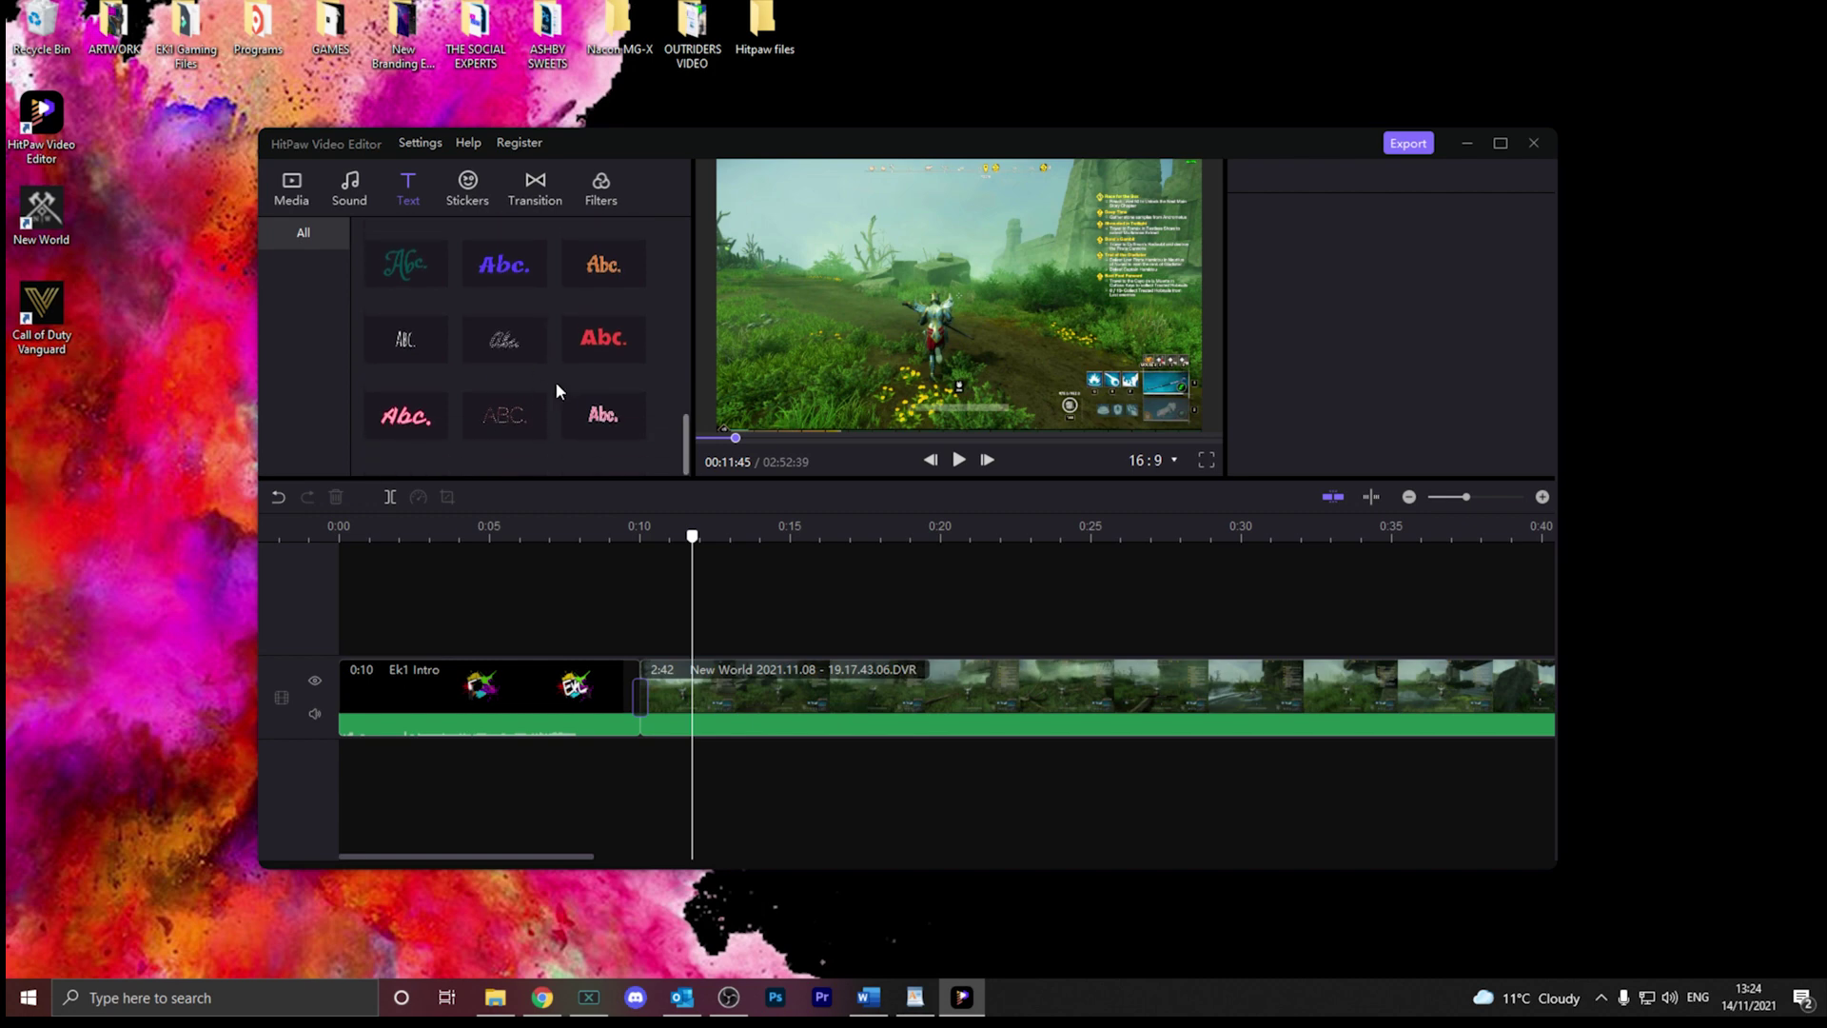
scroll(484, 382, "up", 3)
scroll(447, 418, "up", 2)
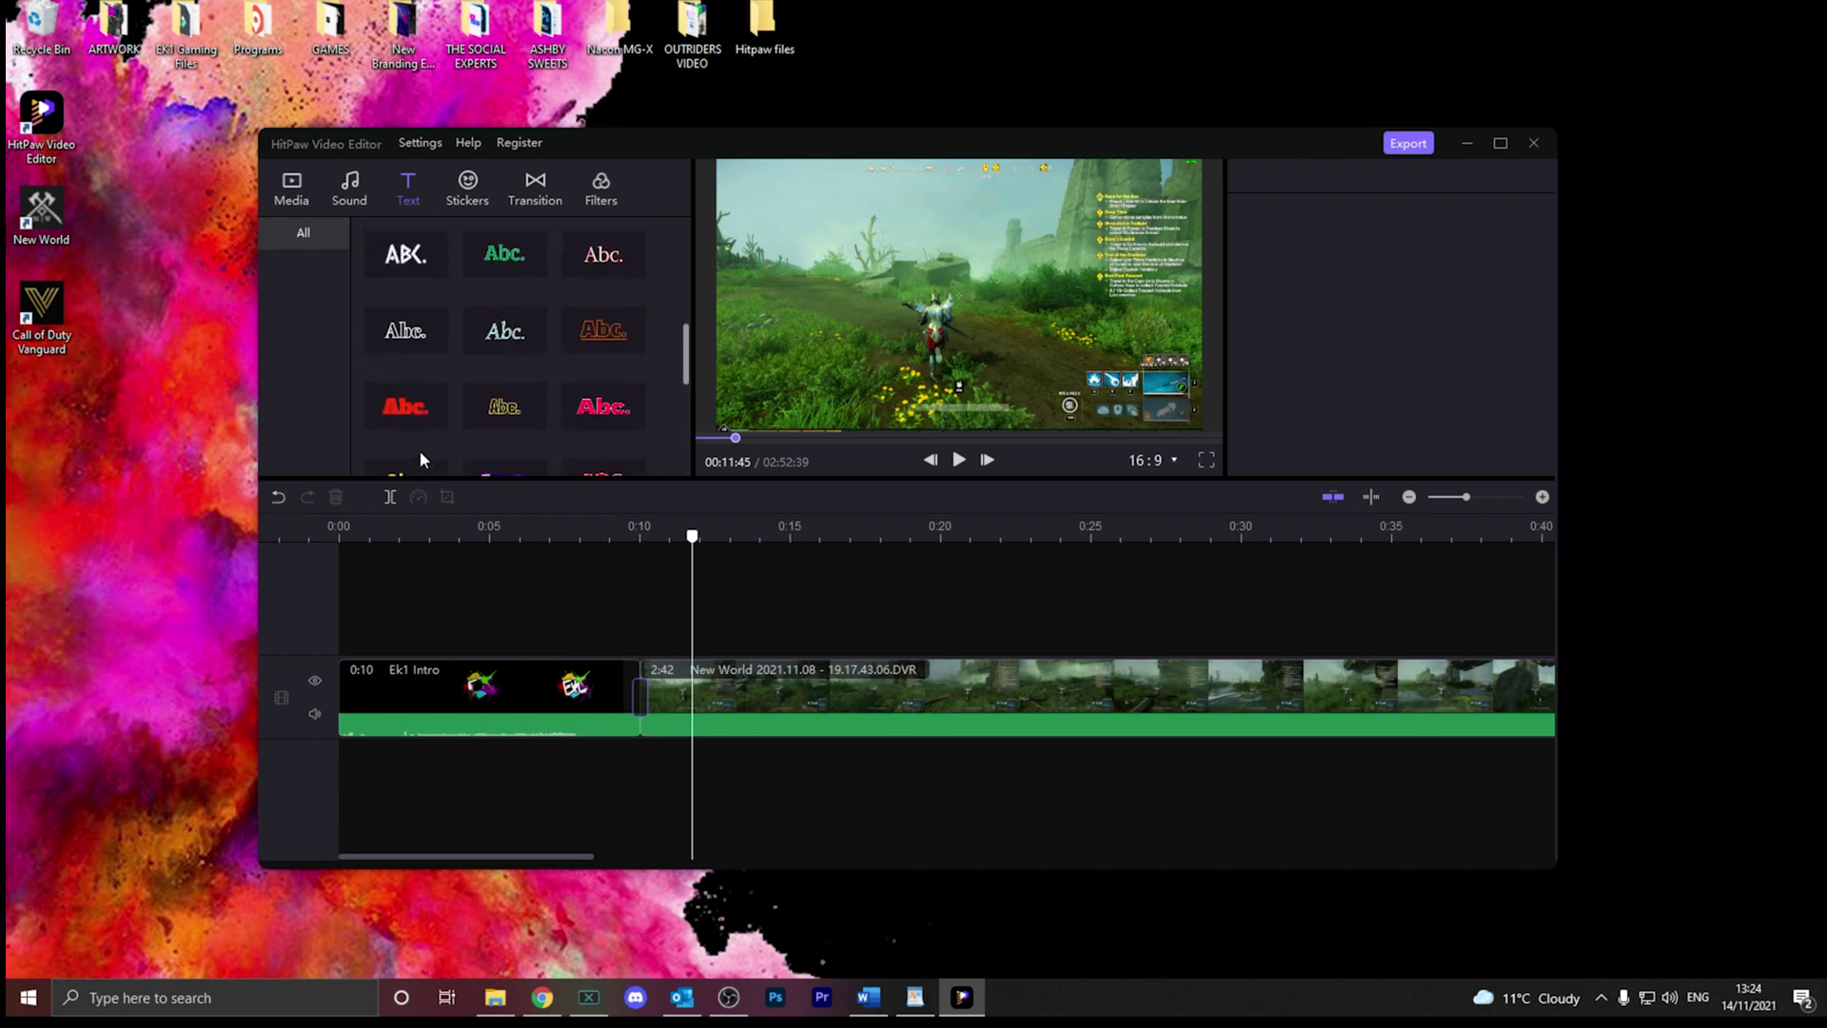
scroll(428, 400, "down", 2)
left_click_drag(400, 352, 719, 663)
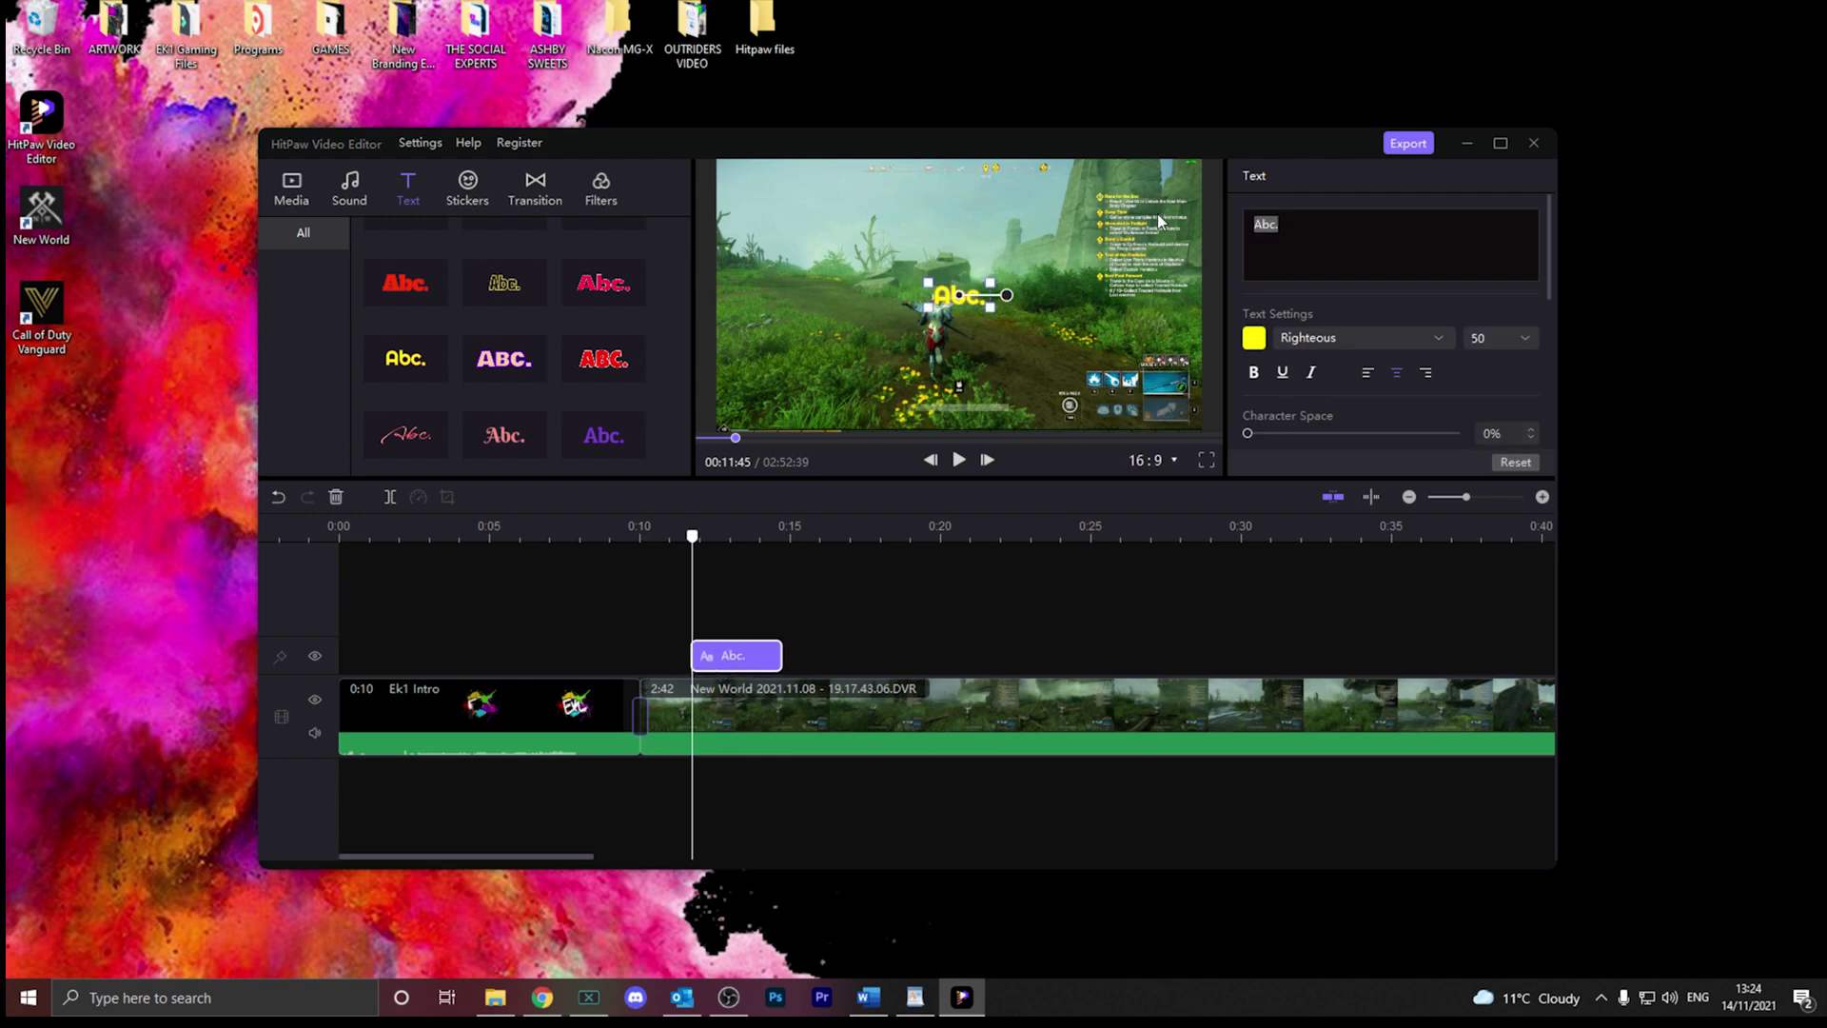
type("SUBSCRIBE")
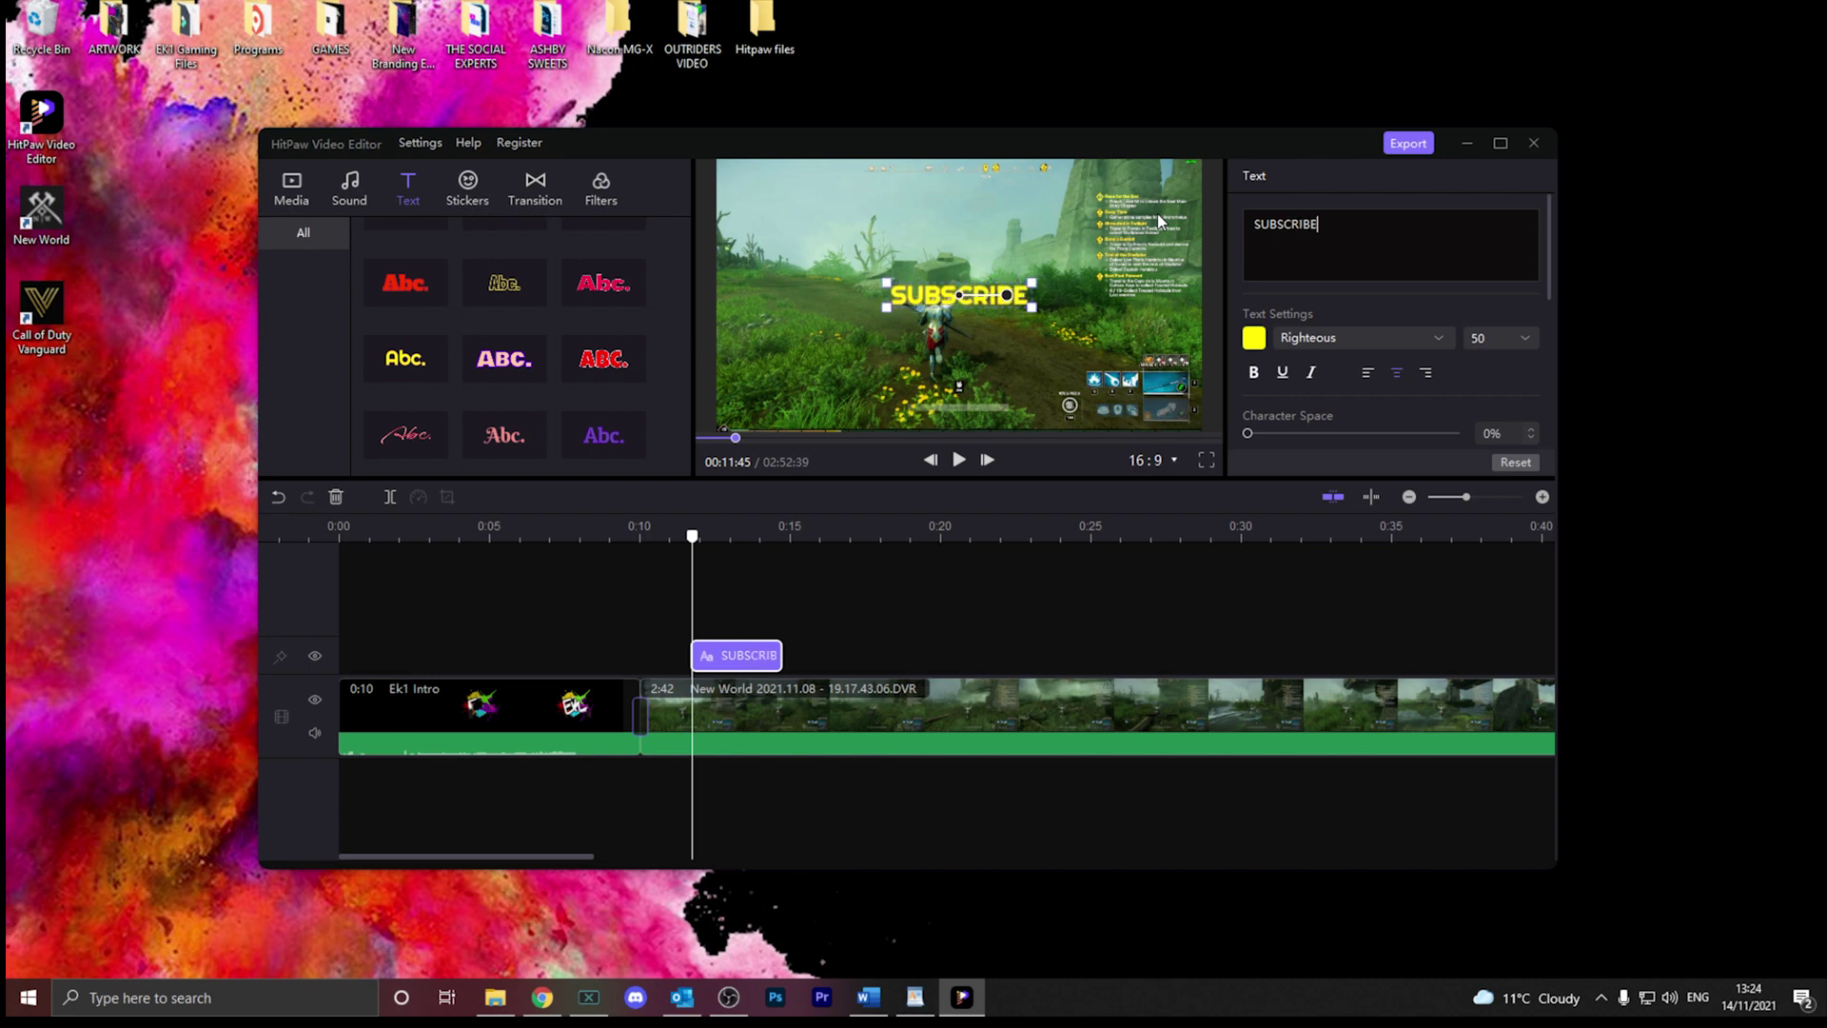
type(" TO THI")
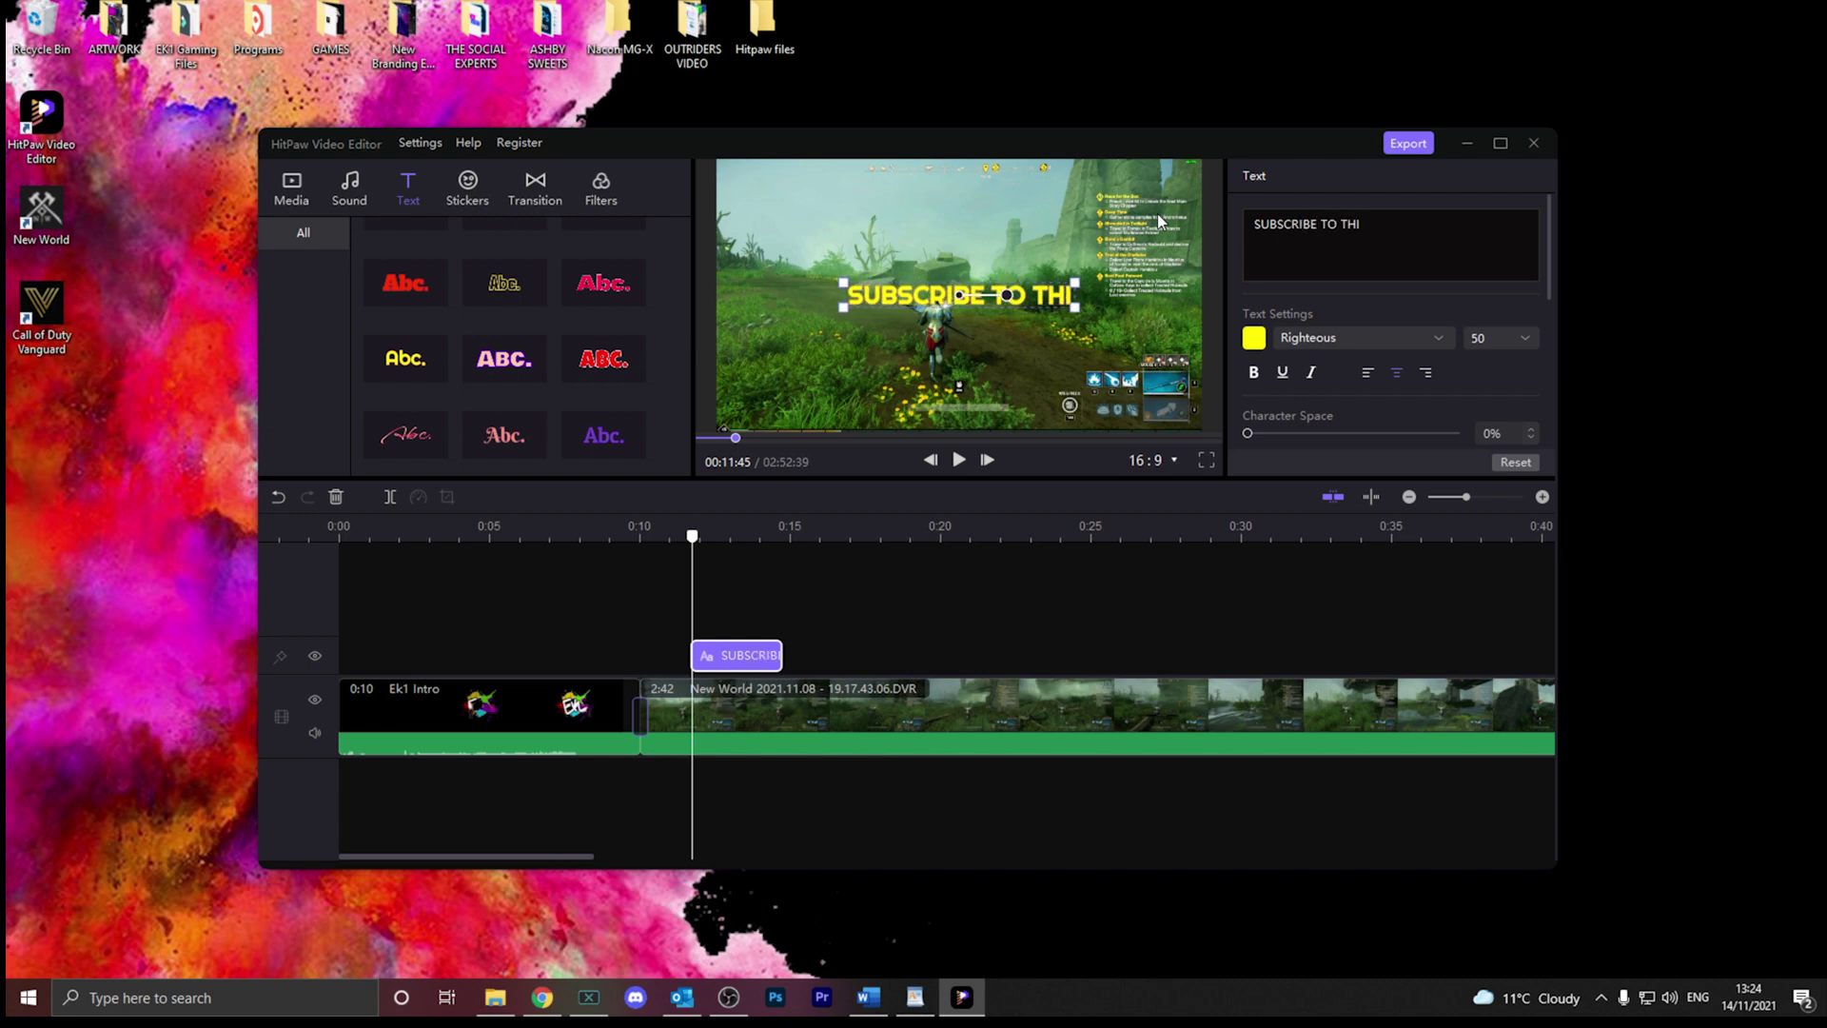
type("S CHANNEL")
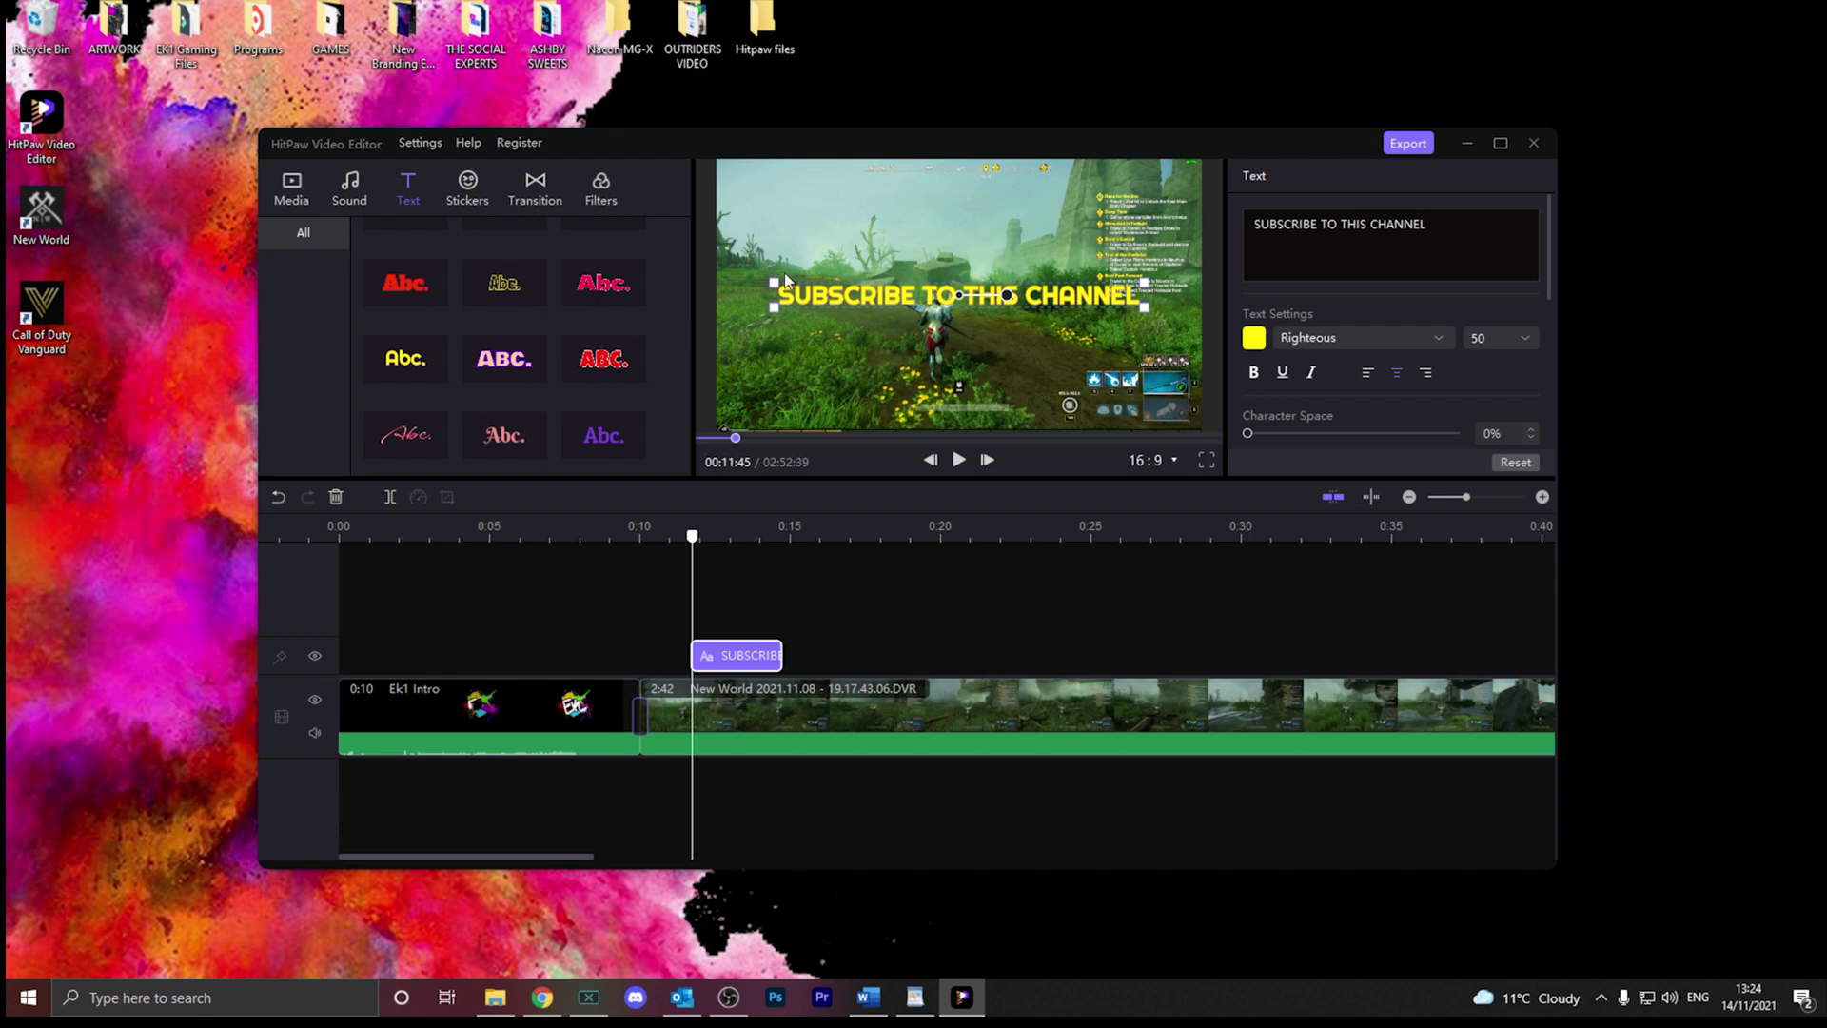
- Set the SUBSCRIBE TO THIS CHANNEL caption to font size 59 with 4% character spacing
left_click(776, 306)
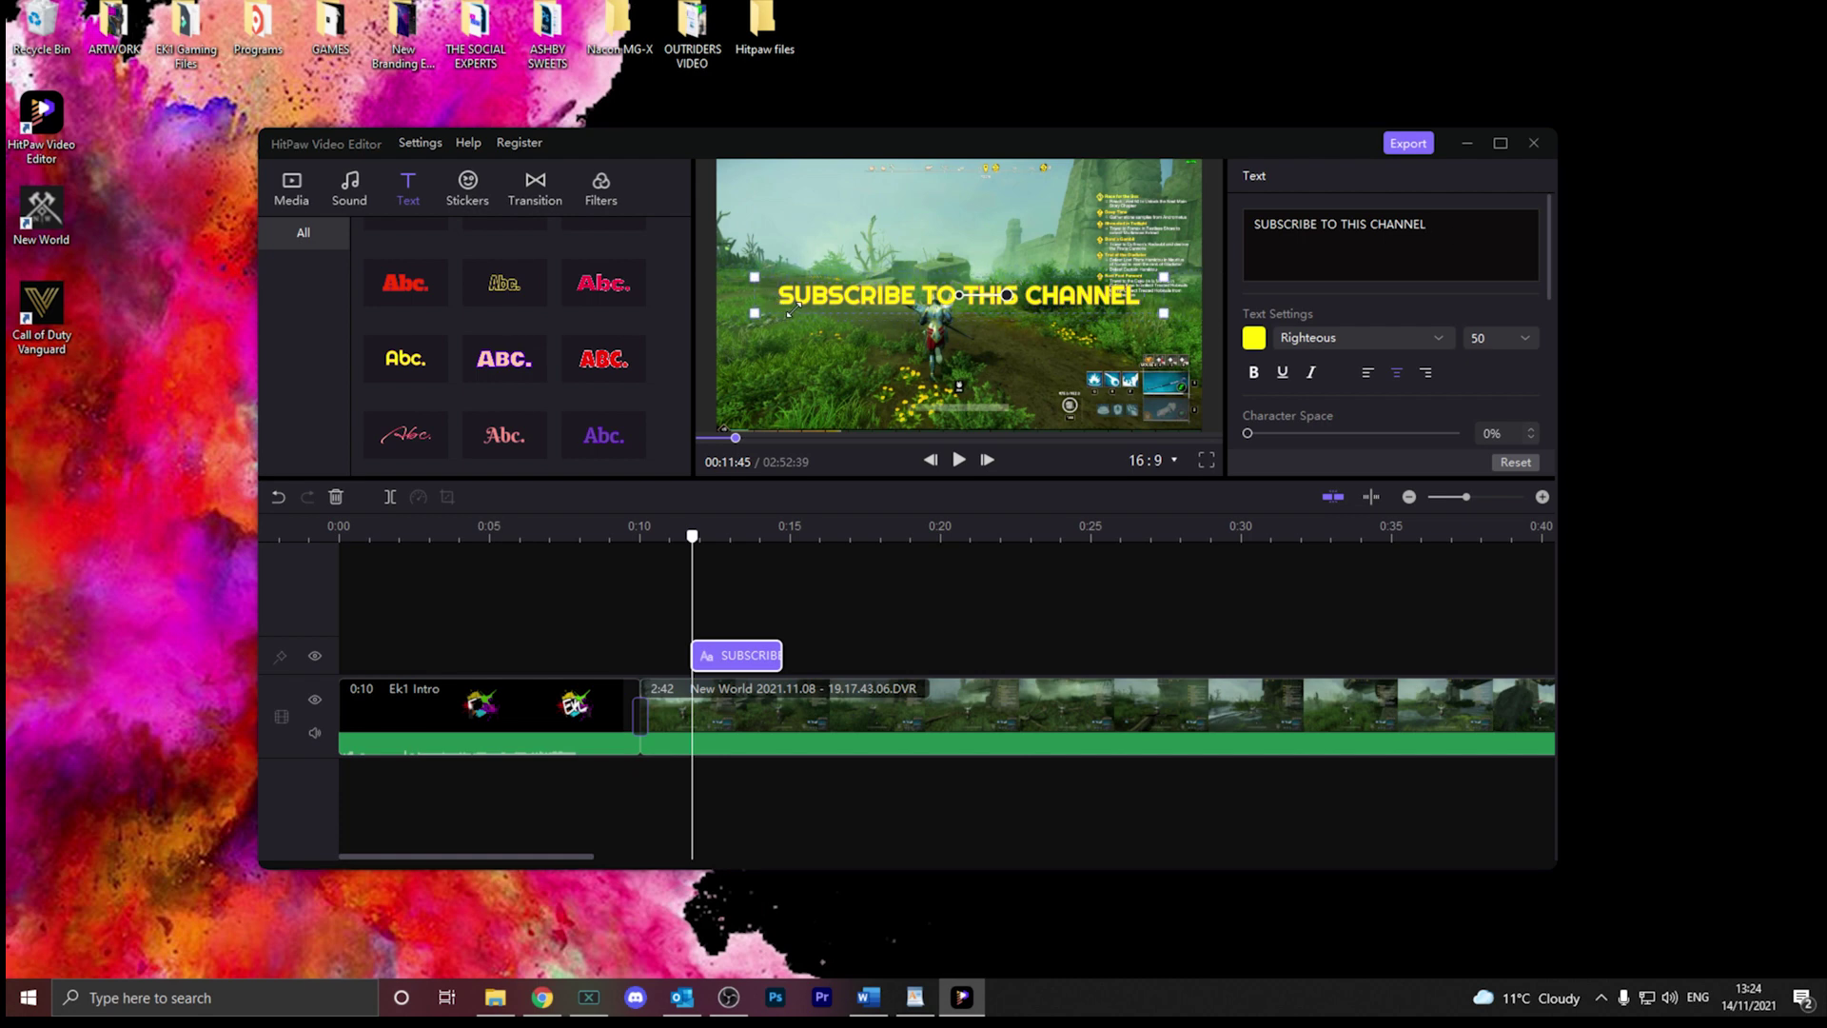
scroll(1313, 379, "down", 3)
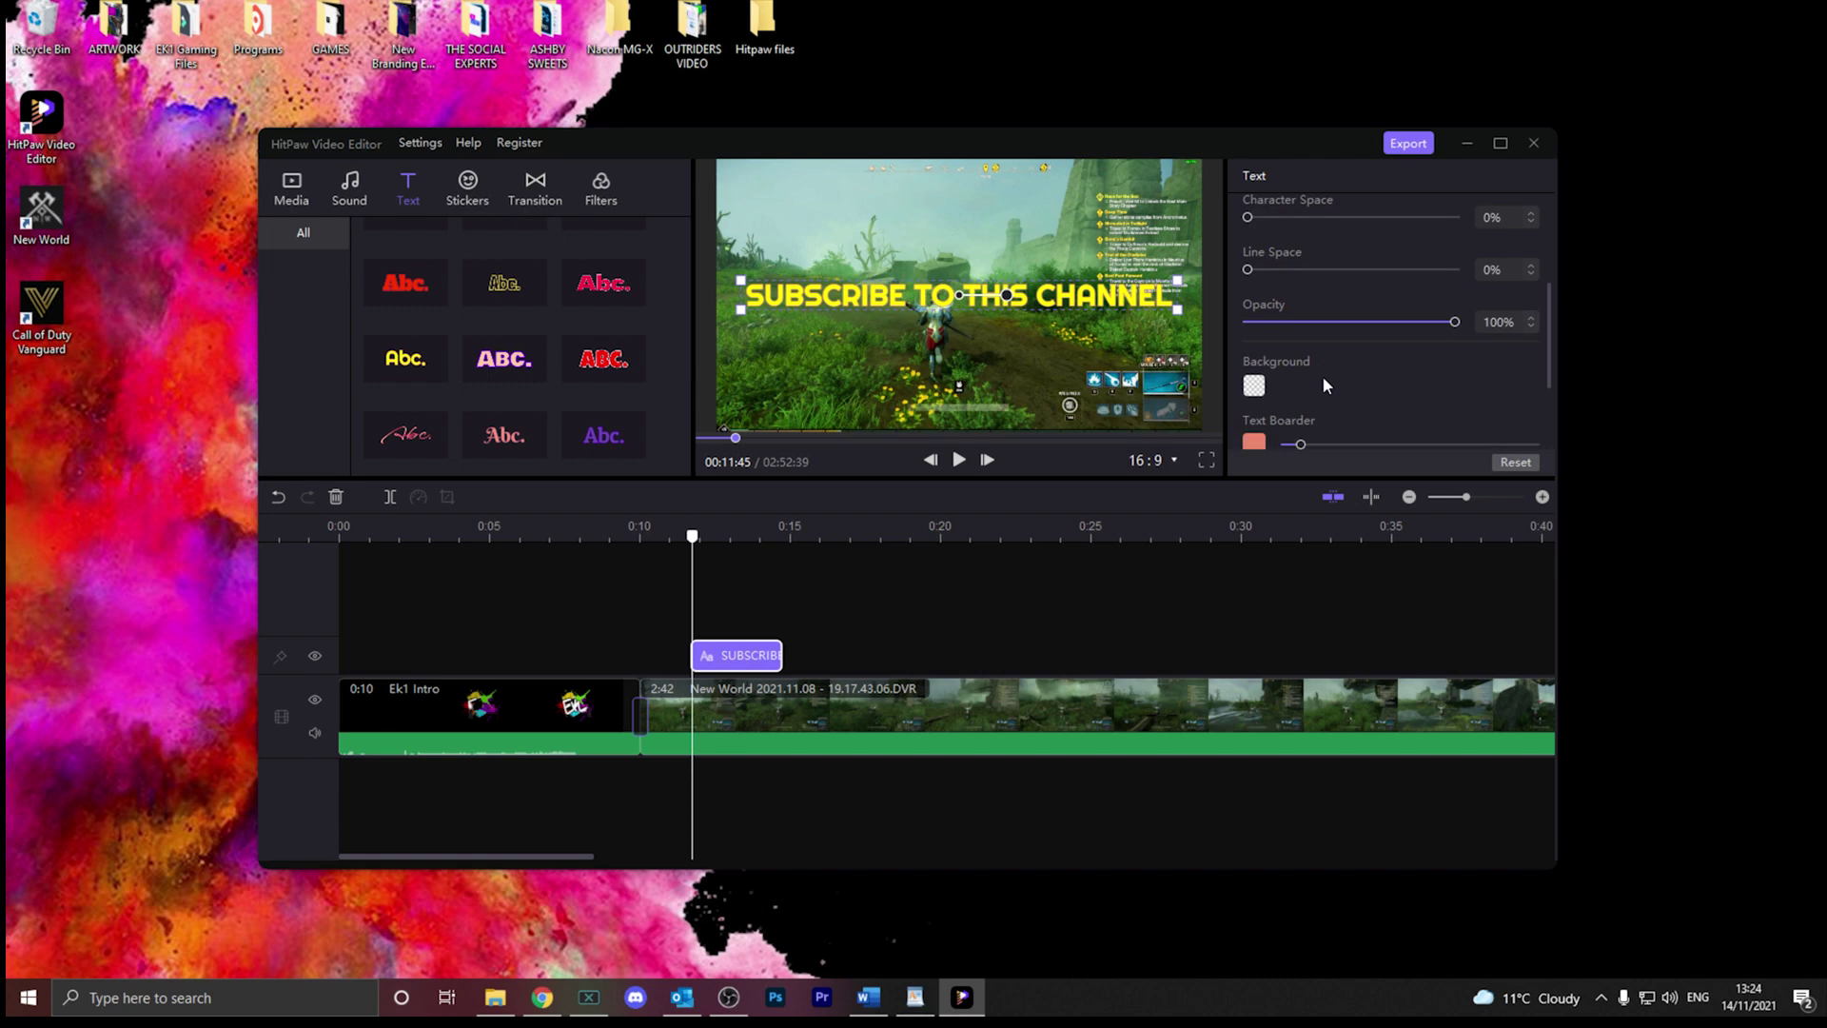
scroll(1321, 375, "up", 3)
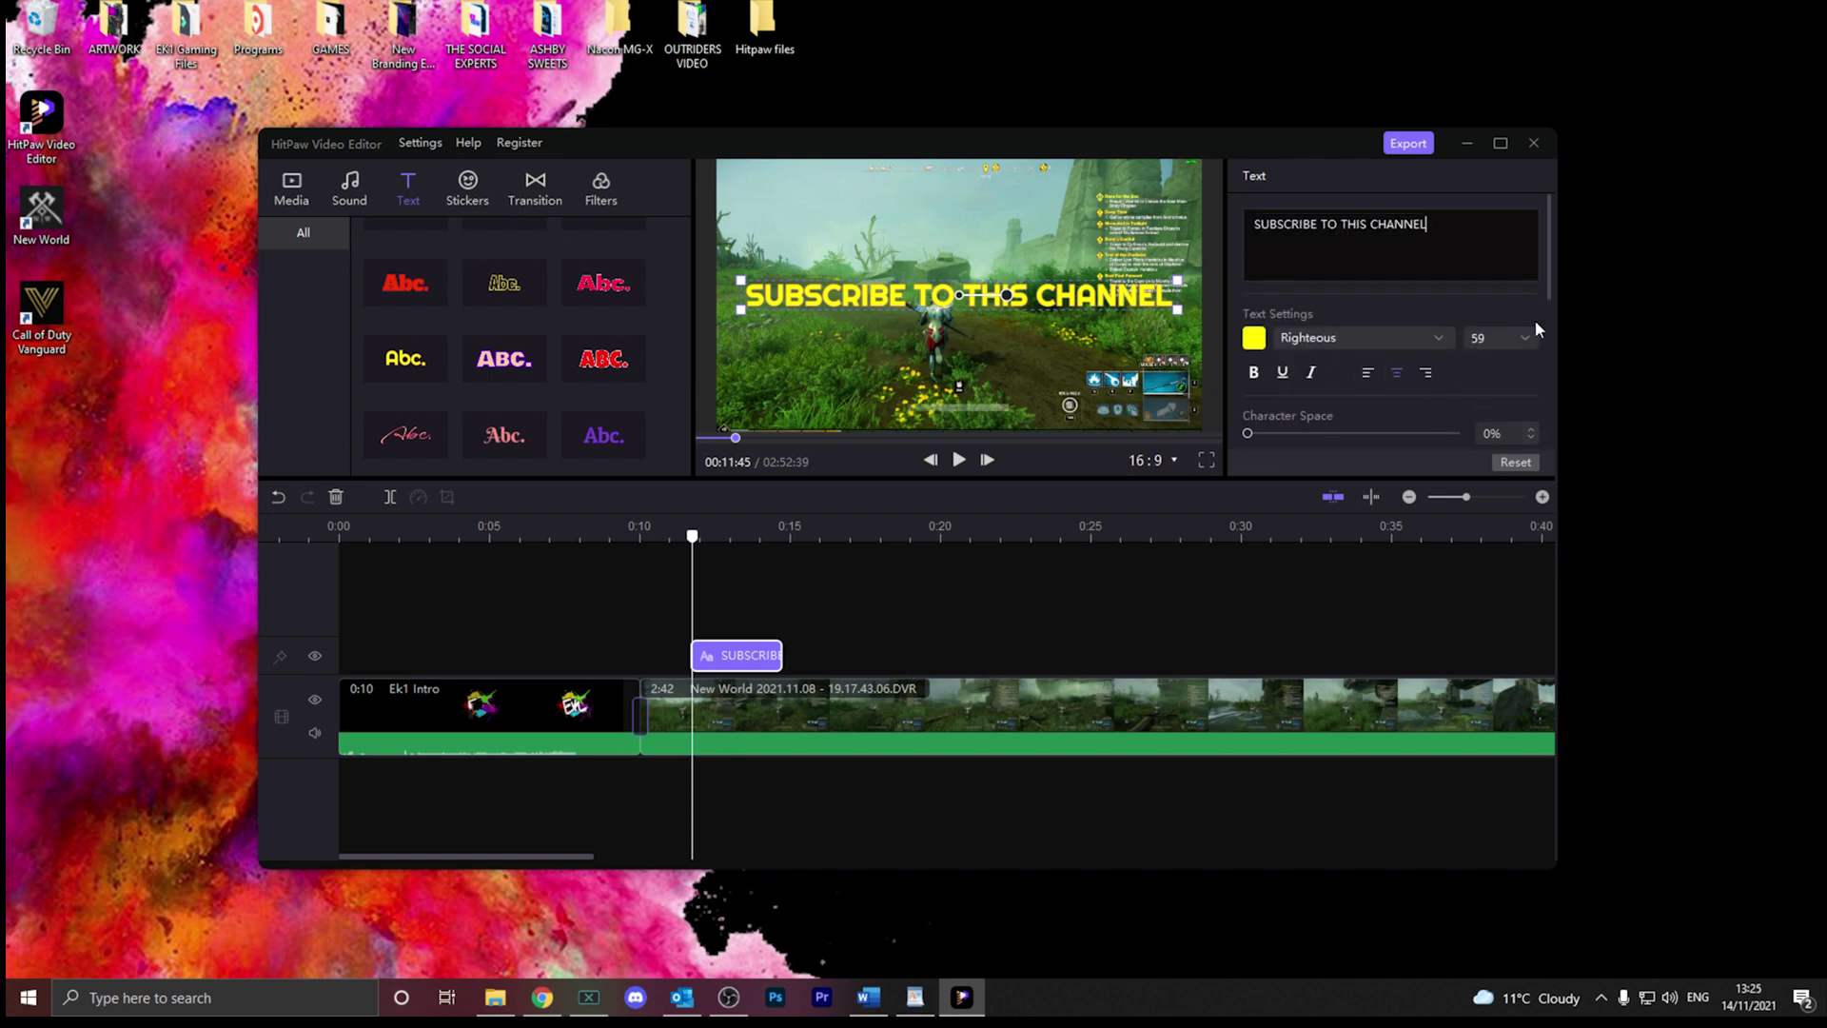
scroll(1311, 356, "down", 2)
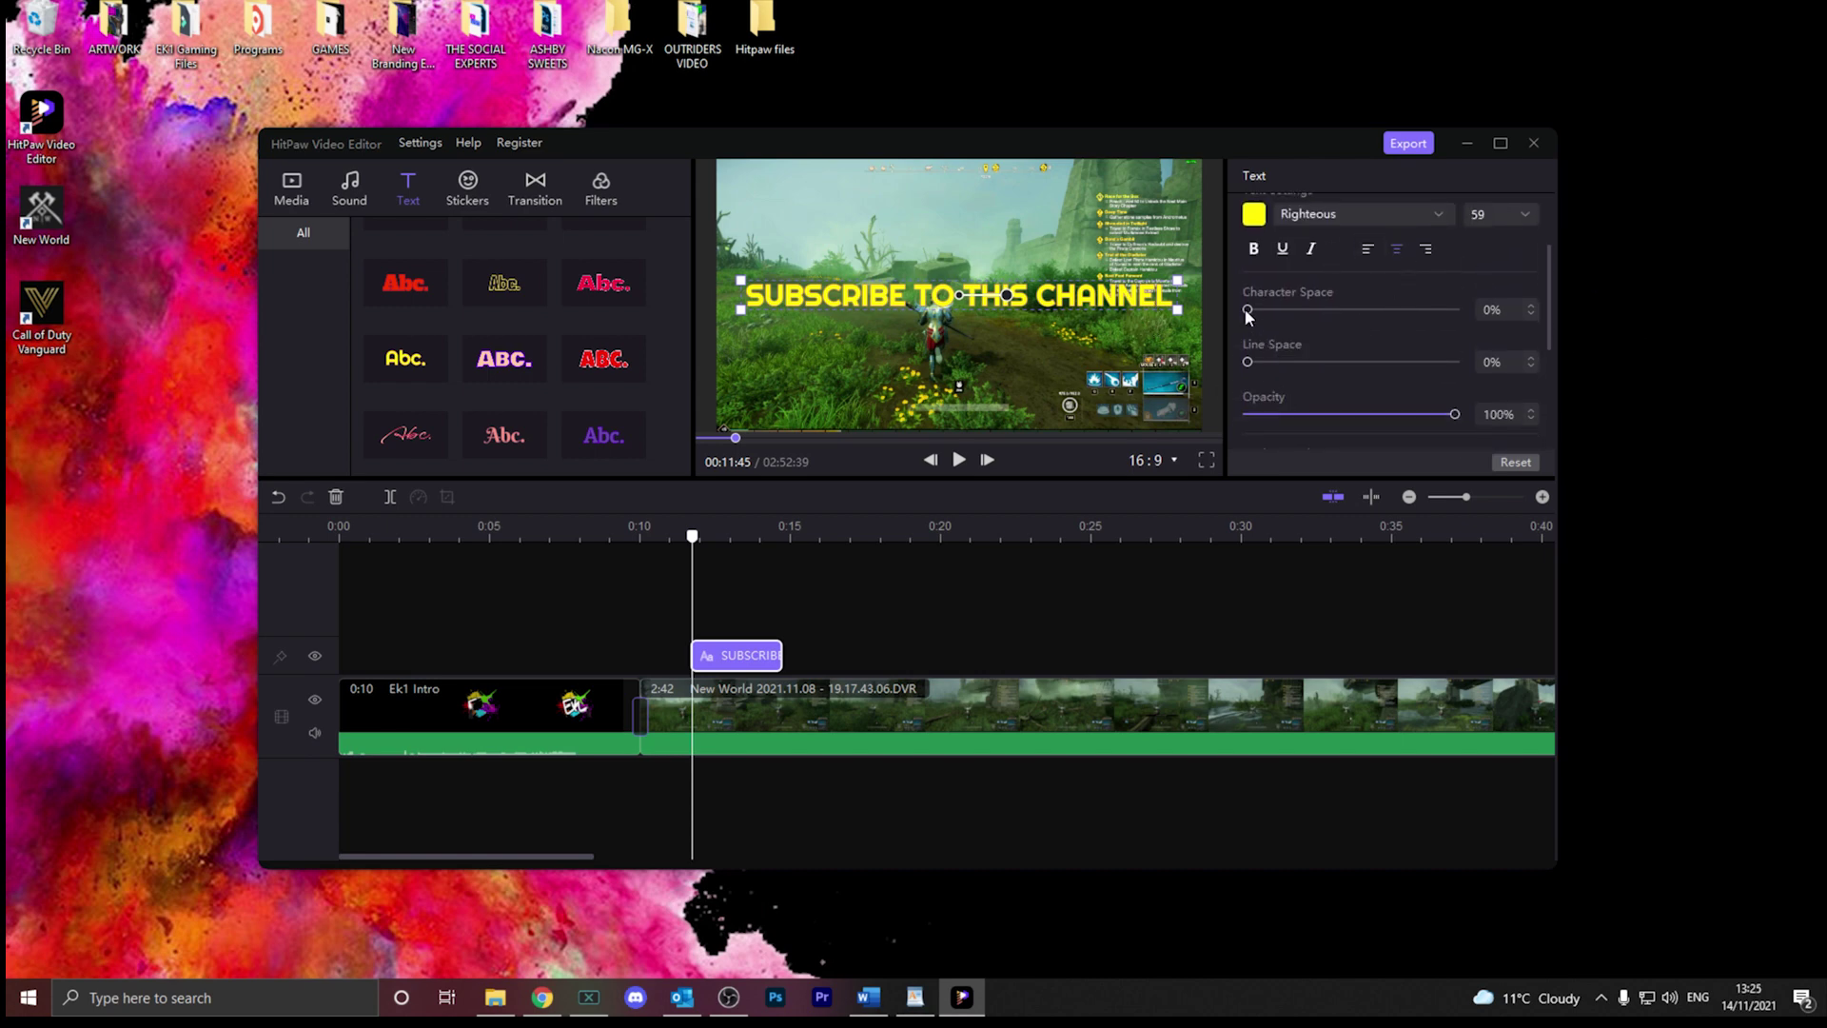
left_click_drag(1245, 309, 1236, 367)
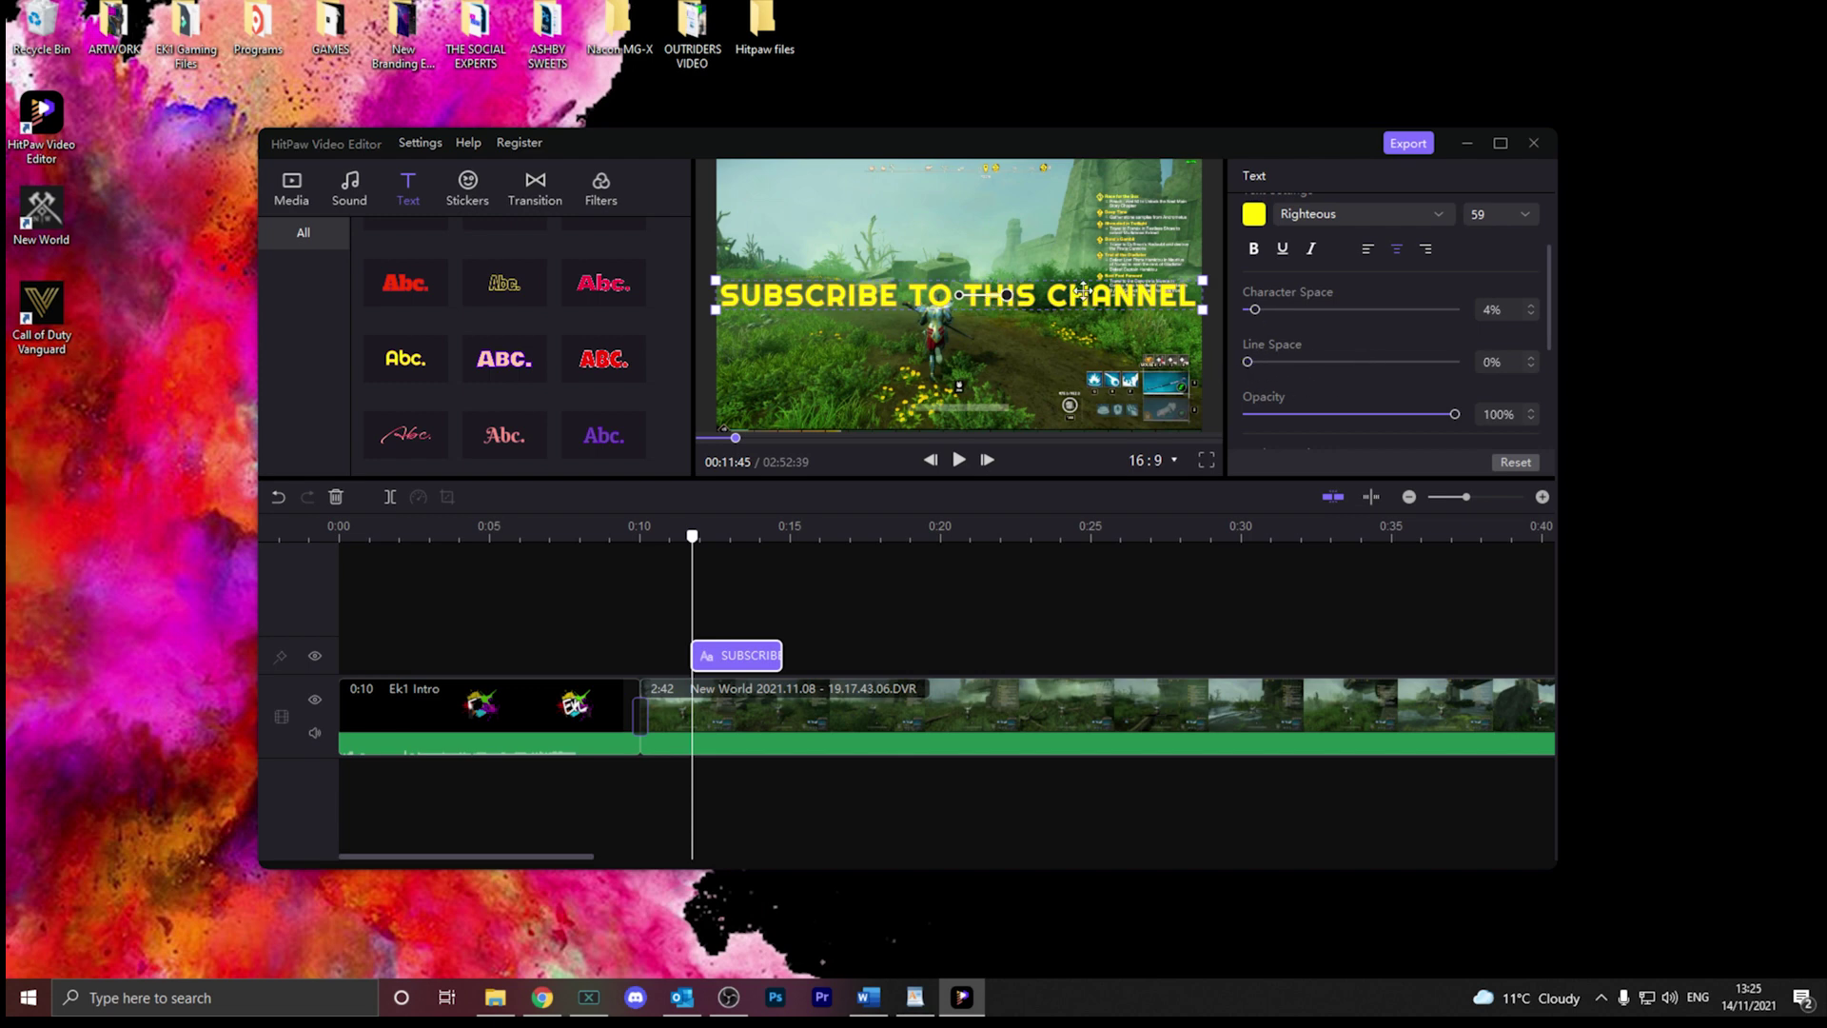
left_click_drag(1453, 415, 1513, 419)
scroll(1367, 380, "down", 3)
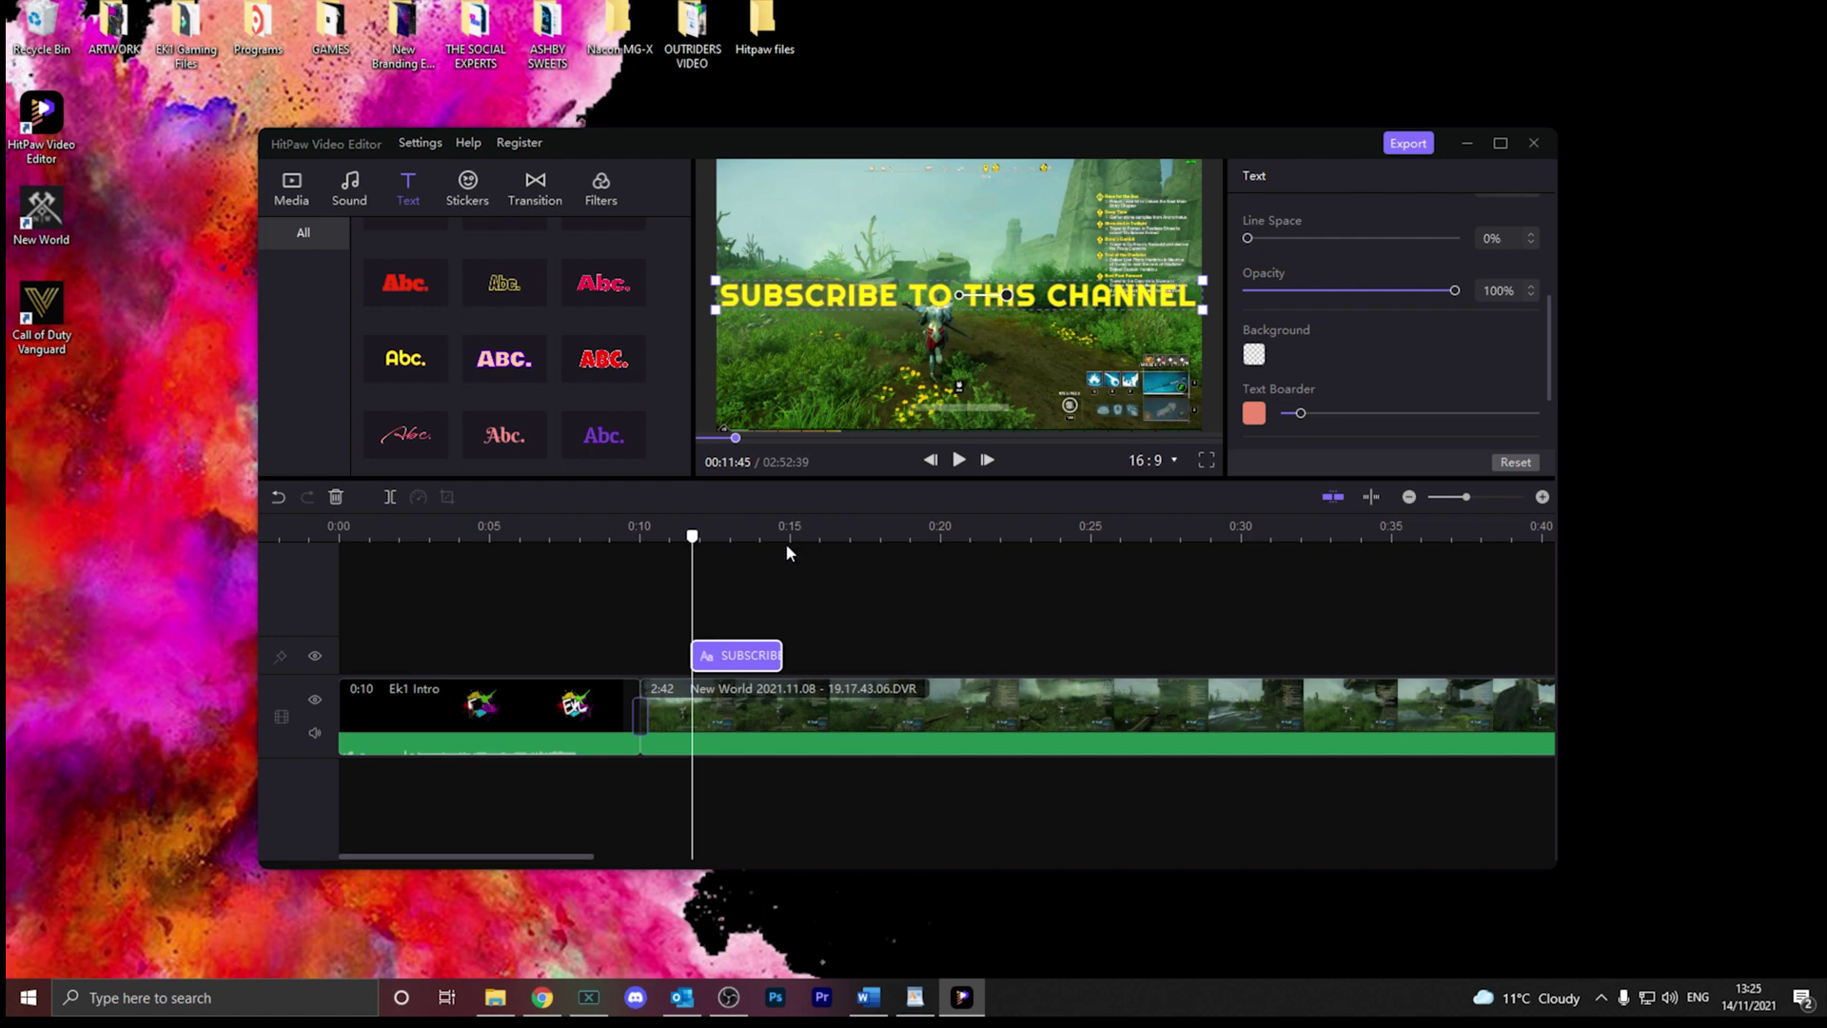
scroll(1332, 340, "down", 3)
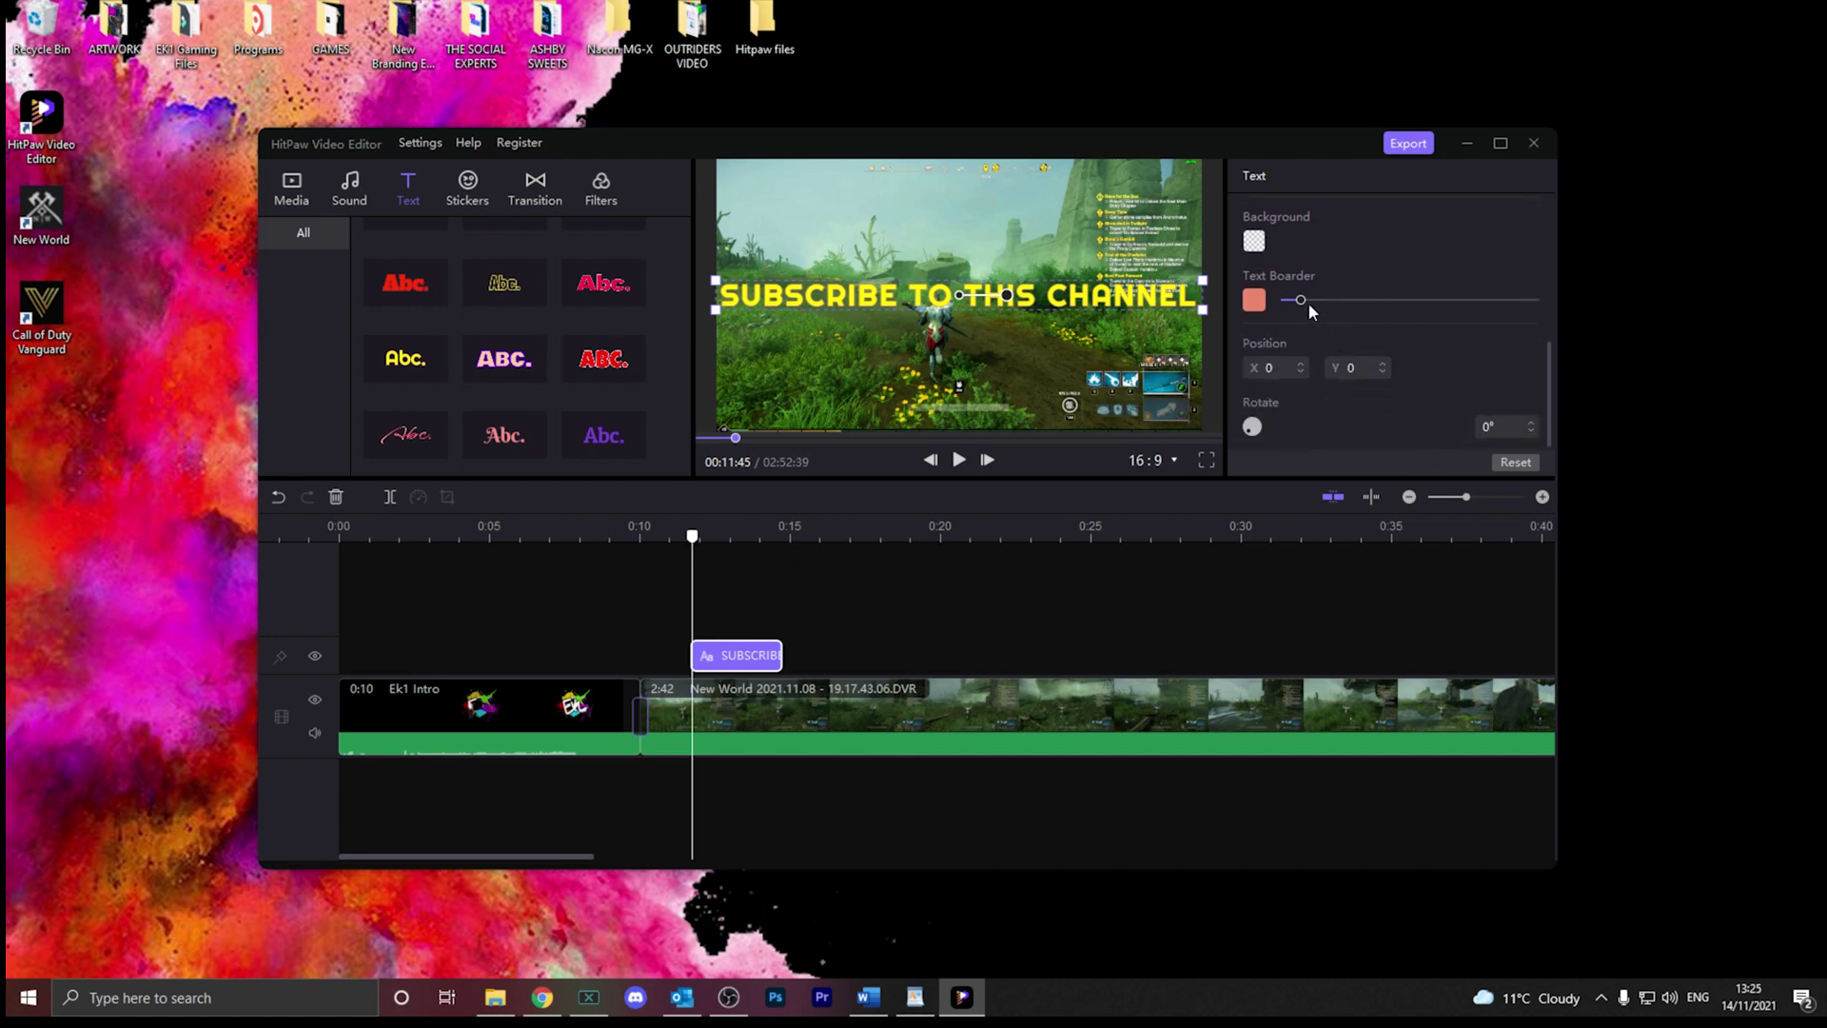
- Thicken the caption's text border and set the border colour to black
left_click_drag(1306, 309, 1317, 307)
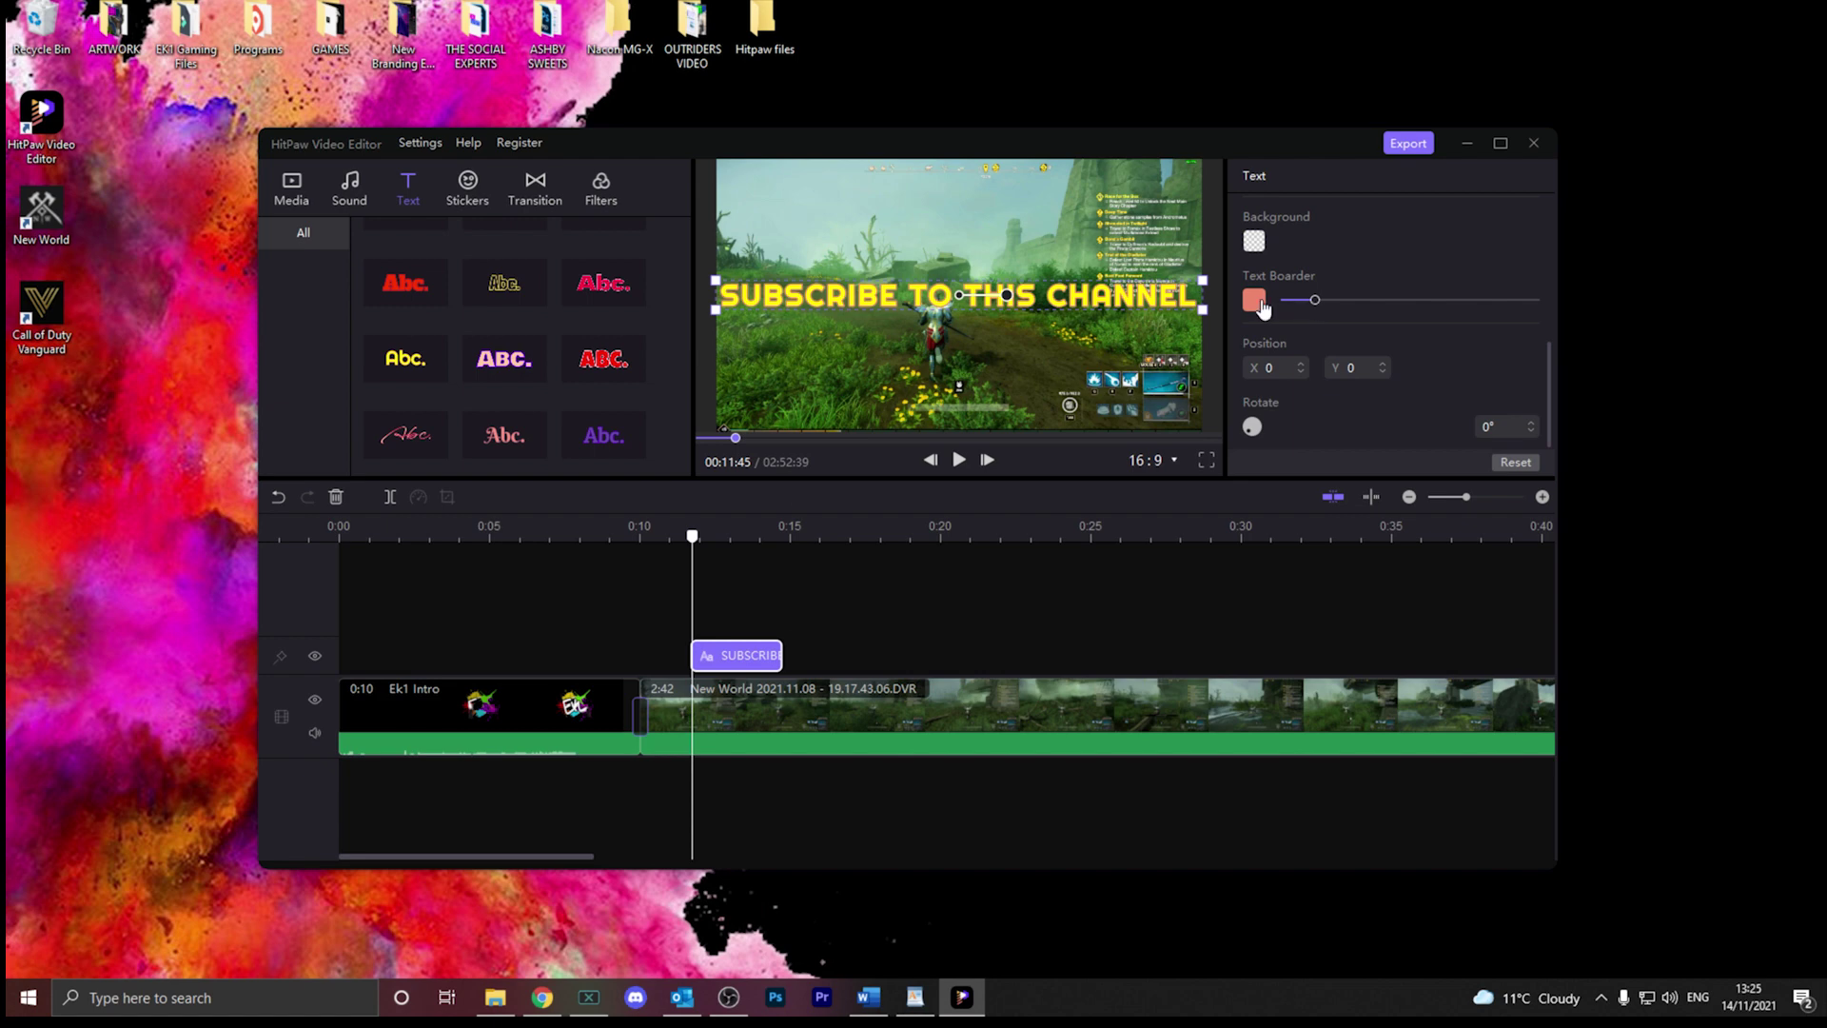
left_click(1254, 300)
left_click(984, 417)
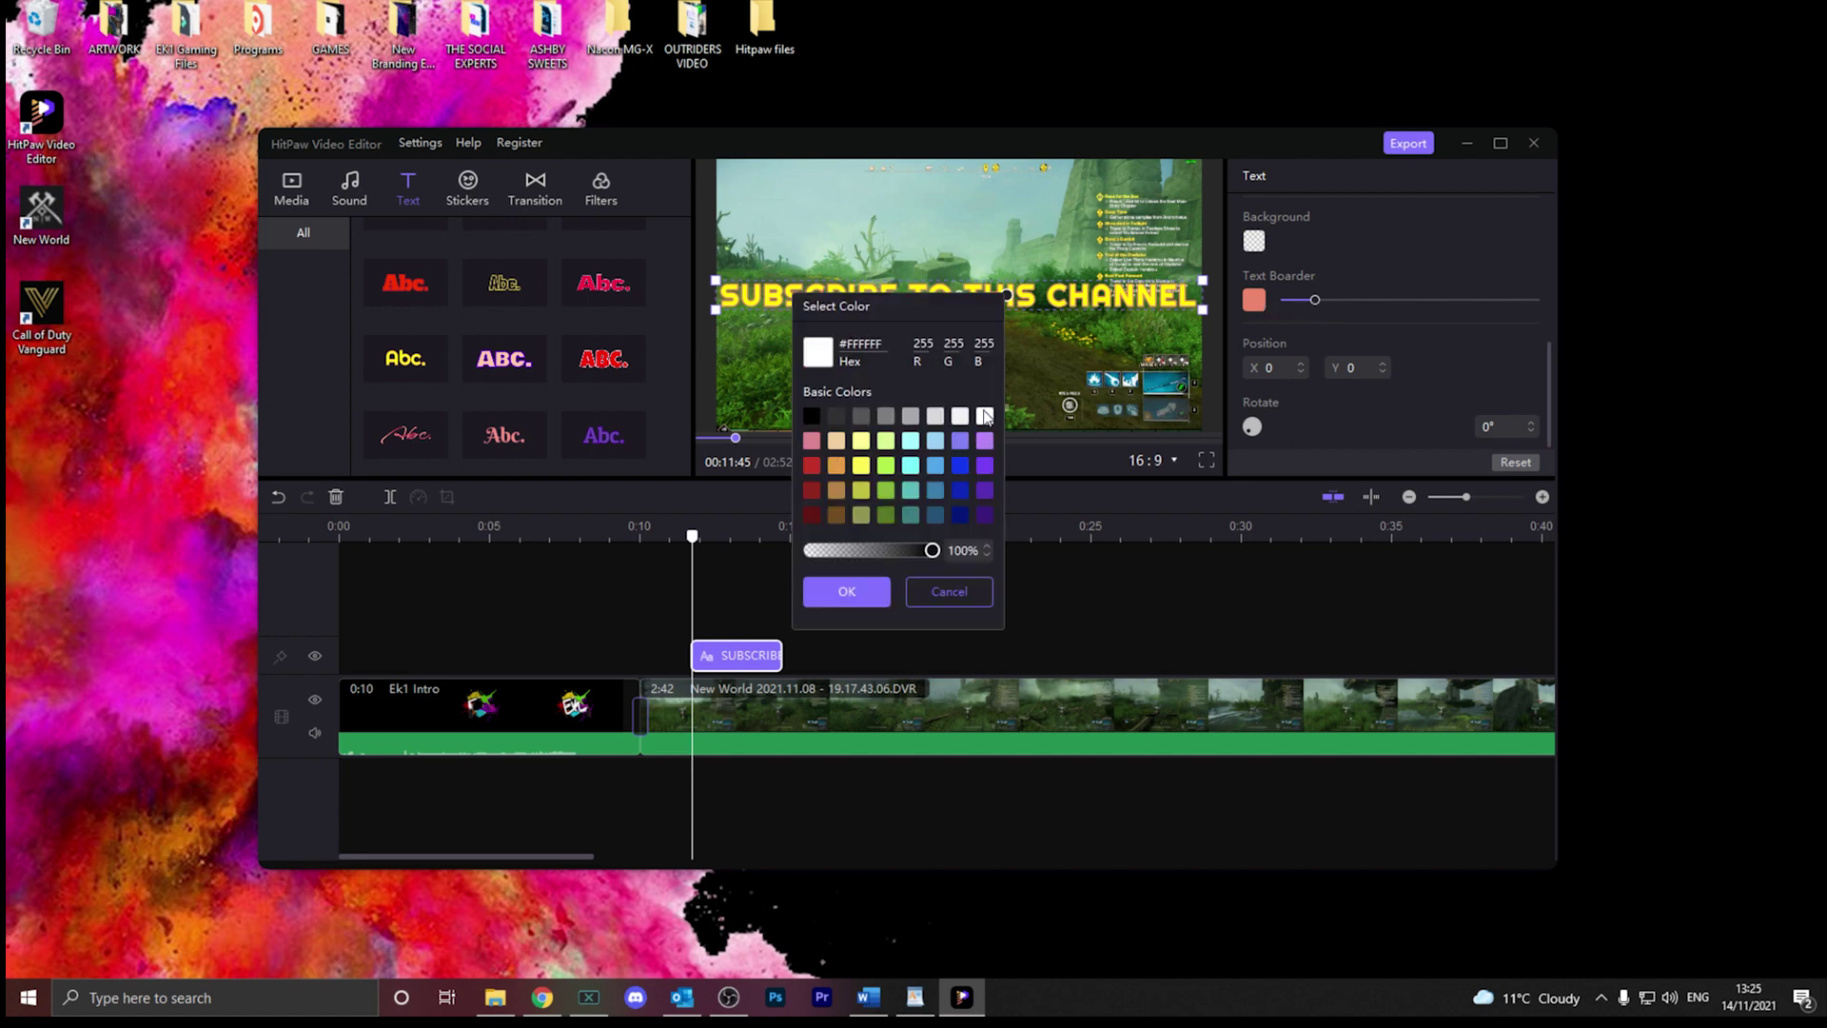
left_click(873, 588)
left_click(1254, 301)
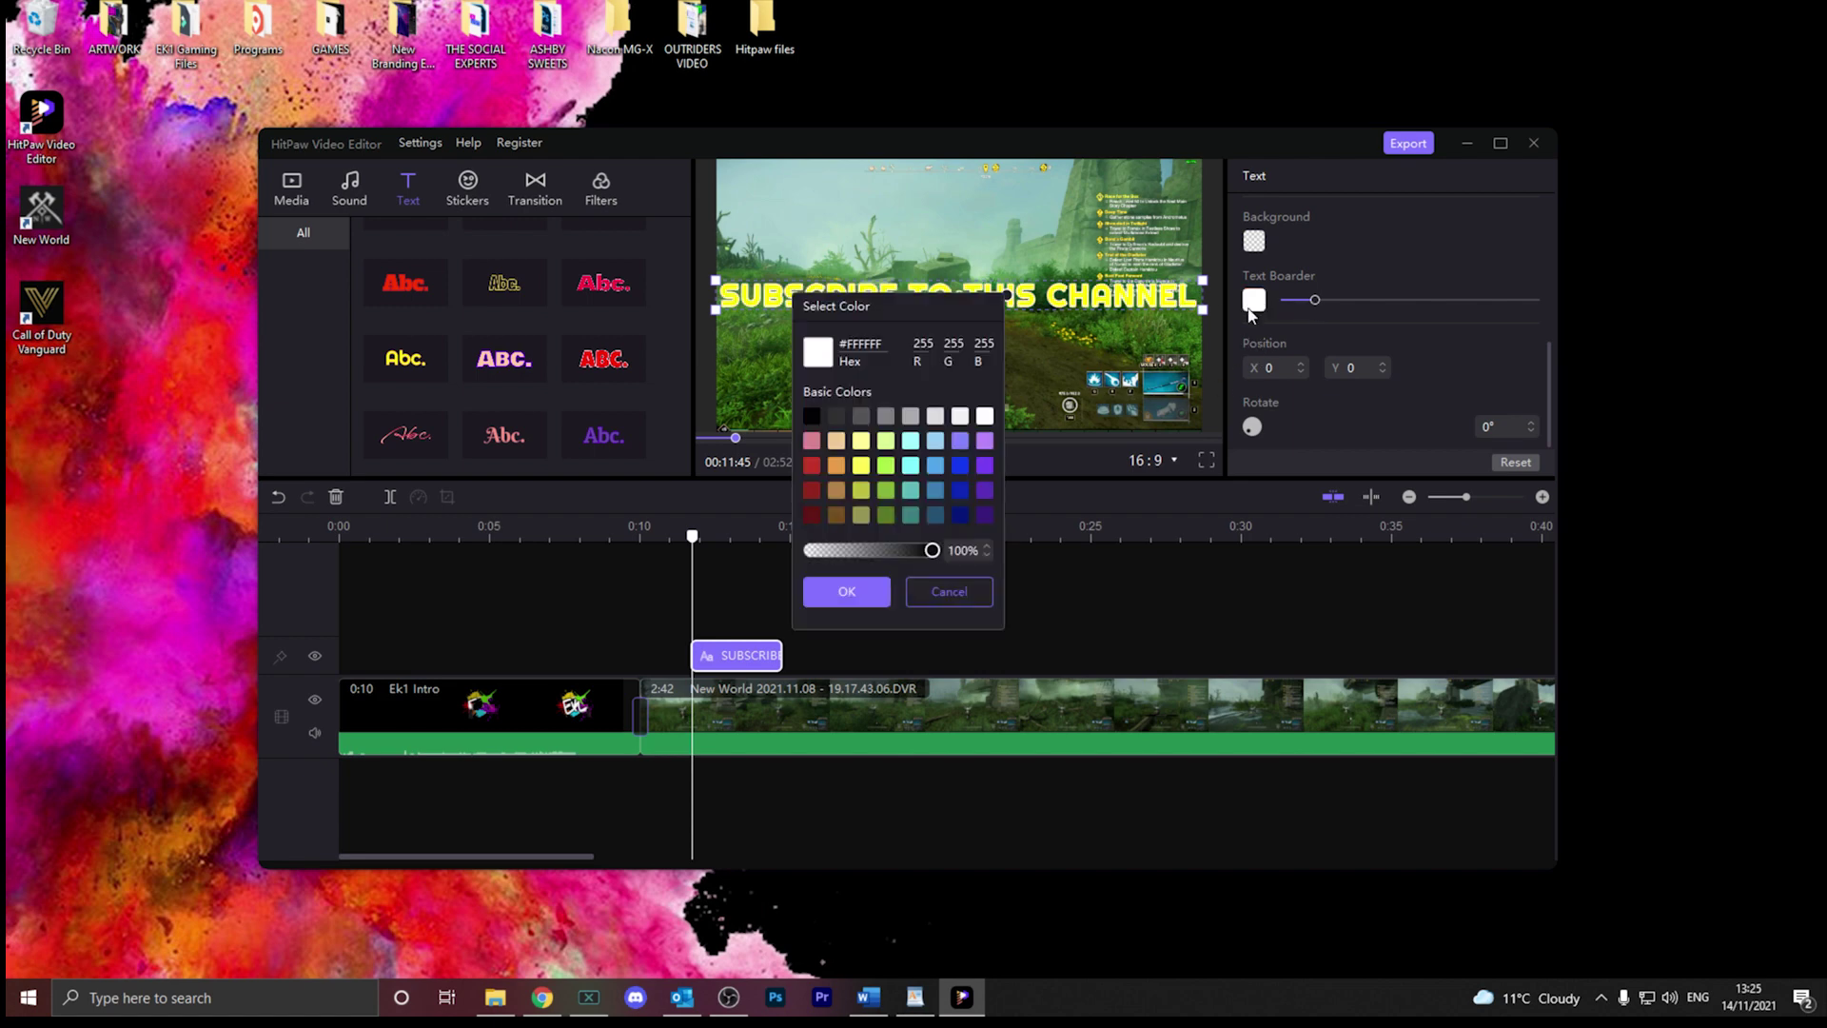
left_click(811, 416)
left_click(845, 591)
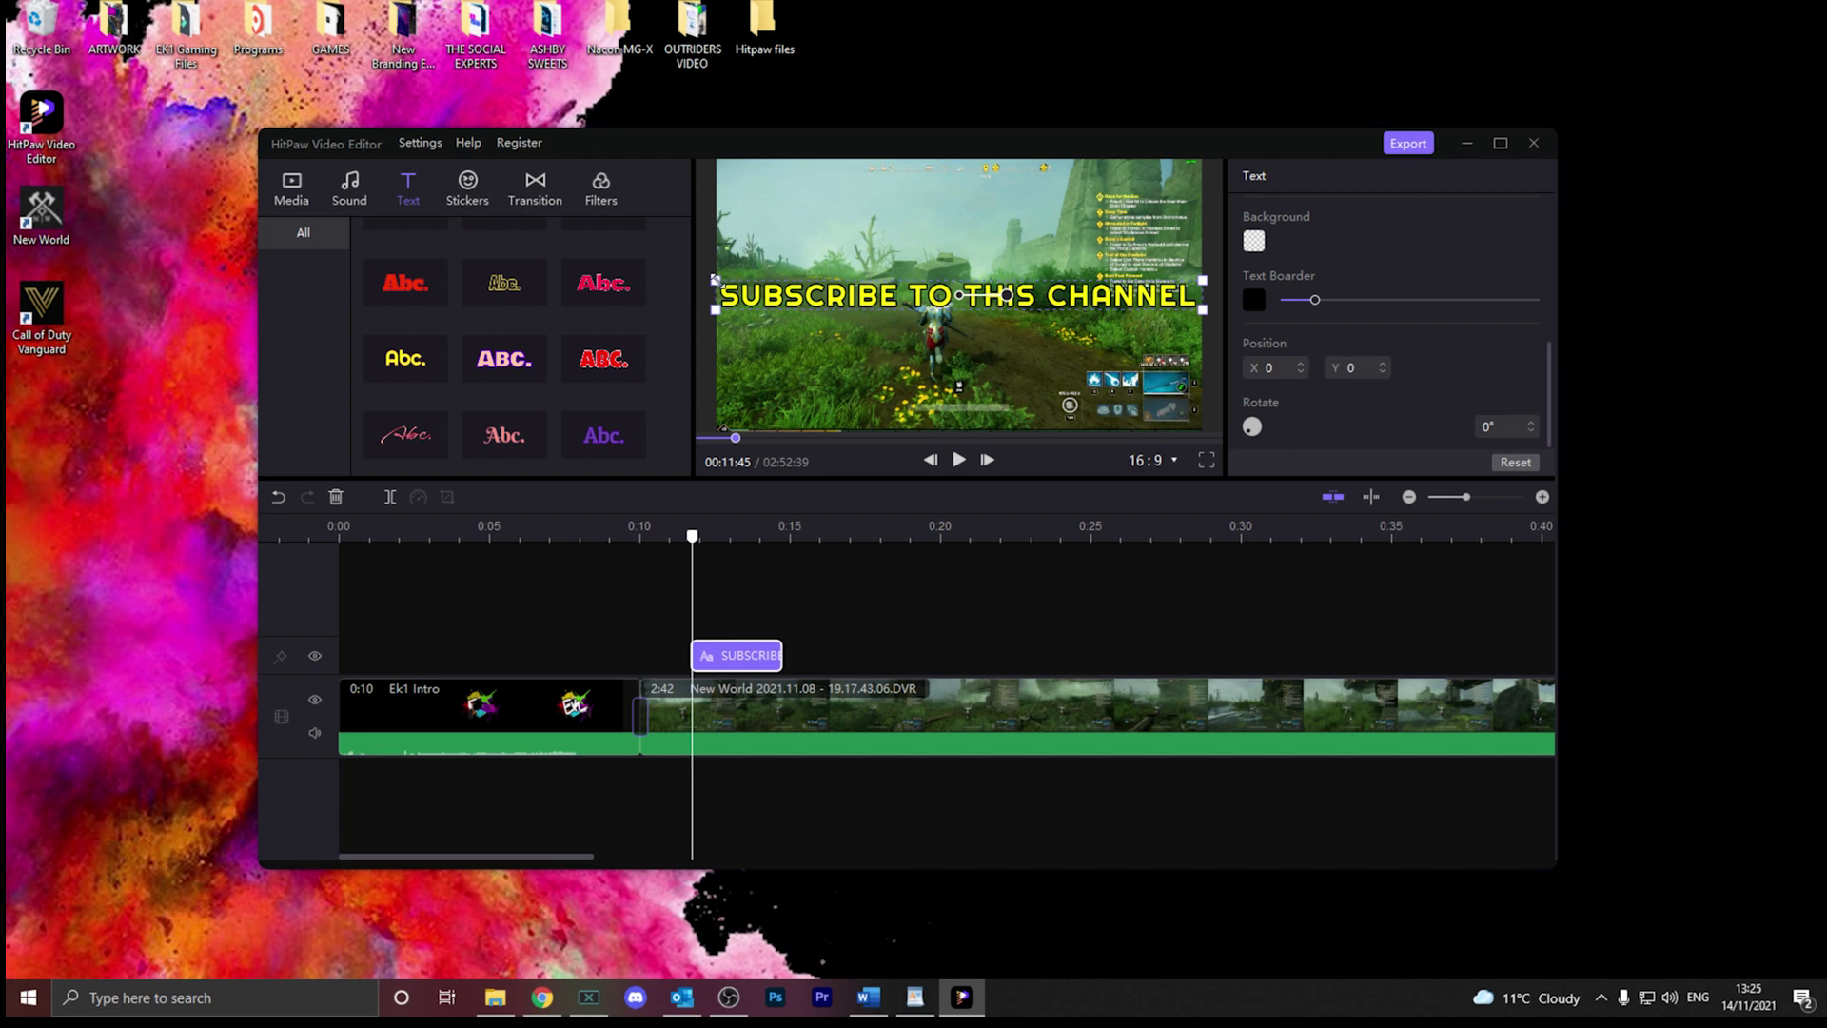
- Resize the caption box and position it at X 2, Y -88
left_click_drag(716, 279, 756, 283)
left_click_drag(892, 300, 910, 356)
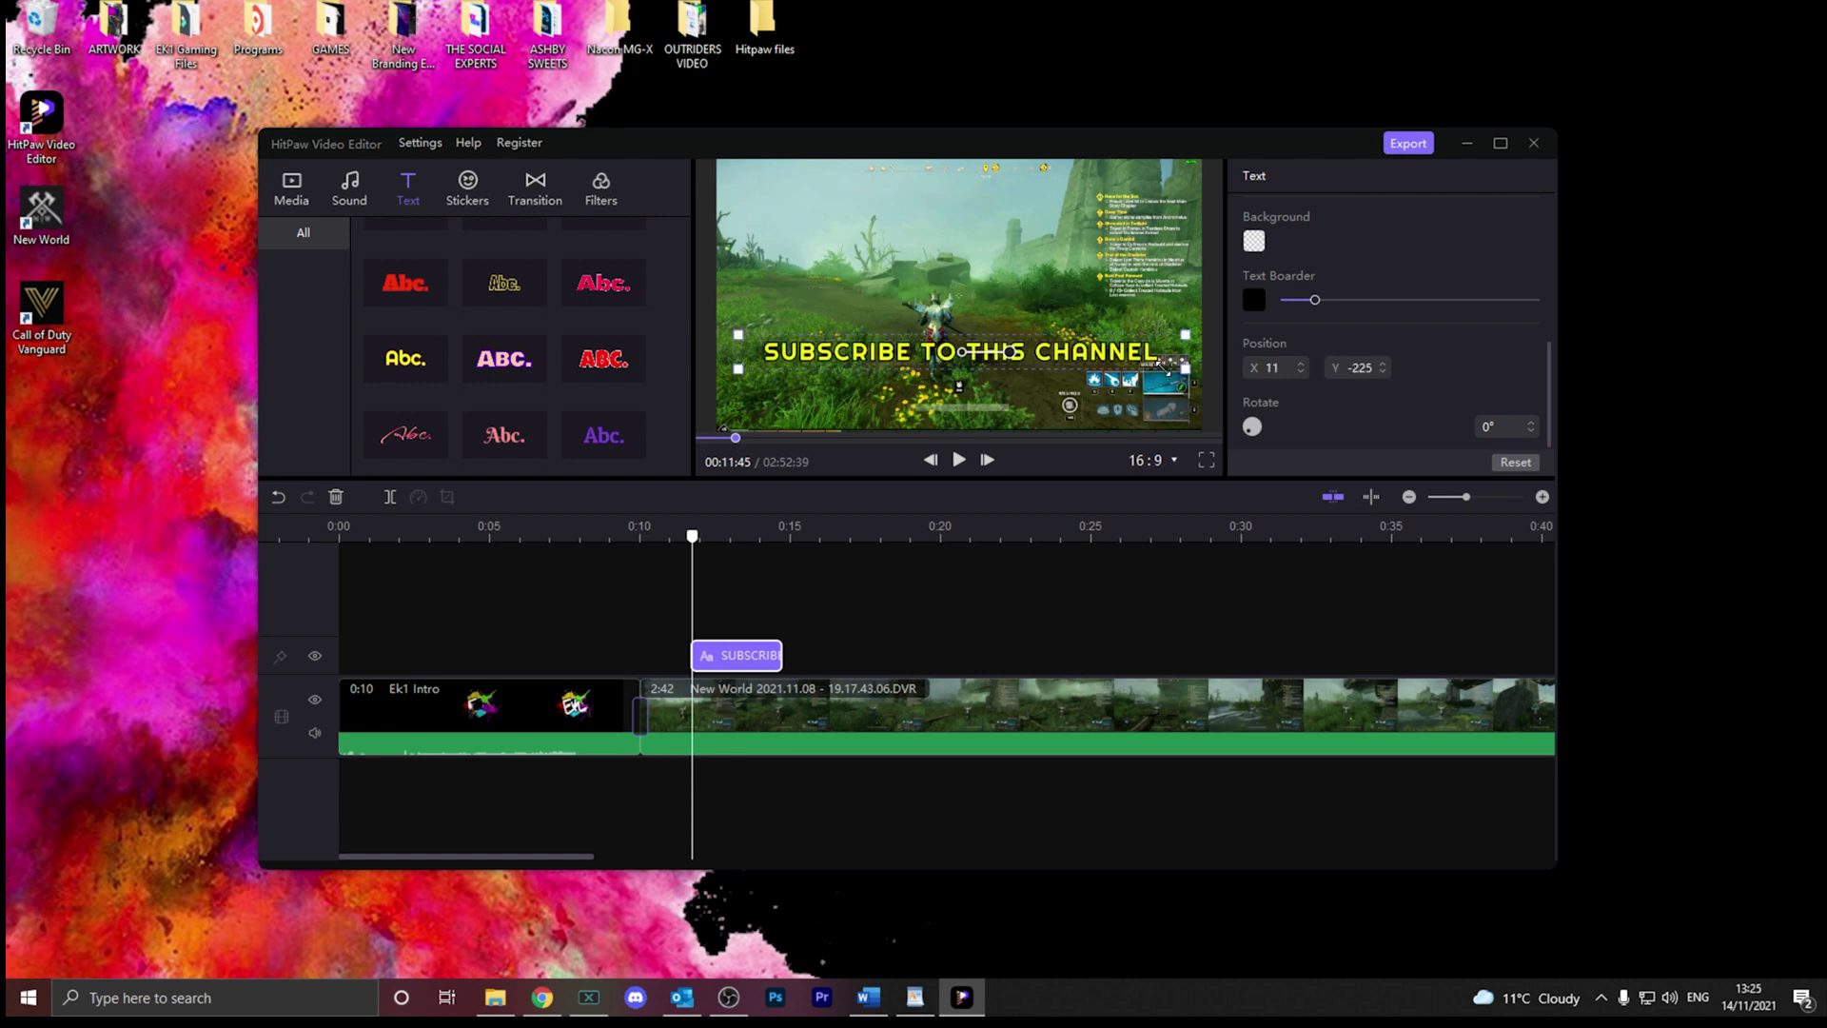
left_click_drag(1076, 348, 1073, 317)
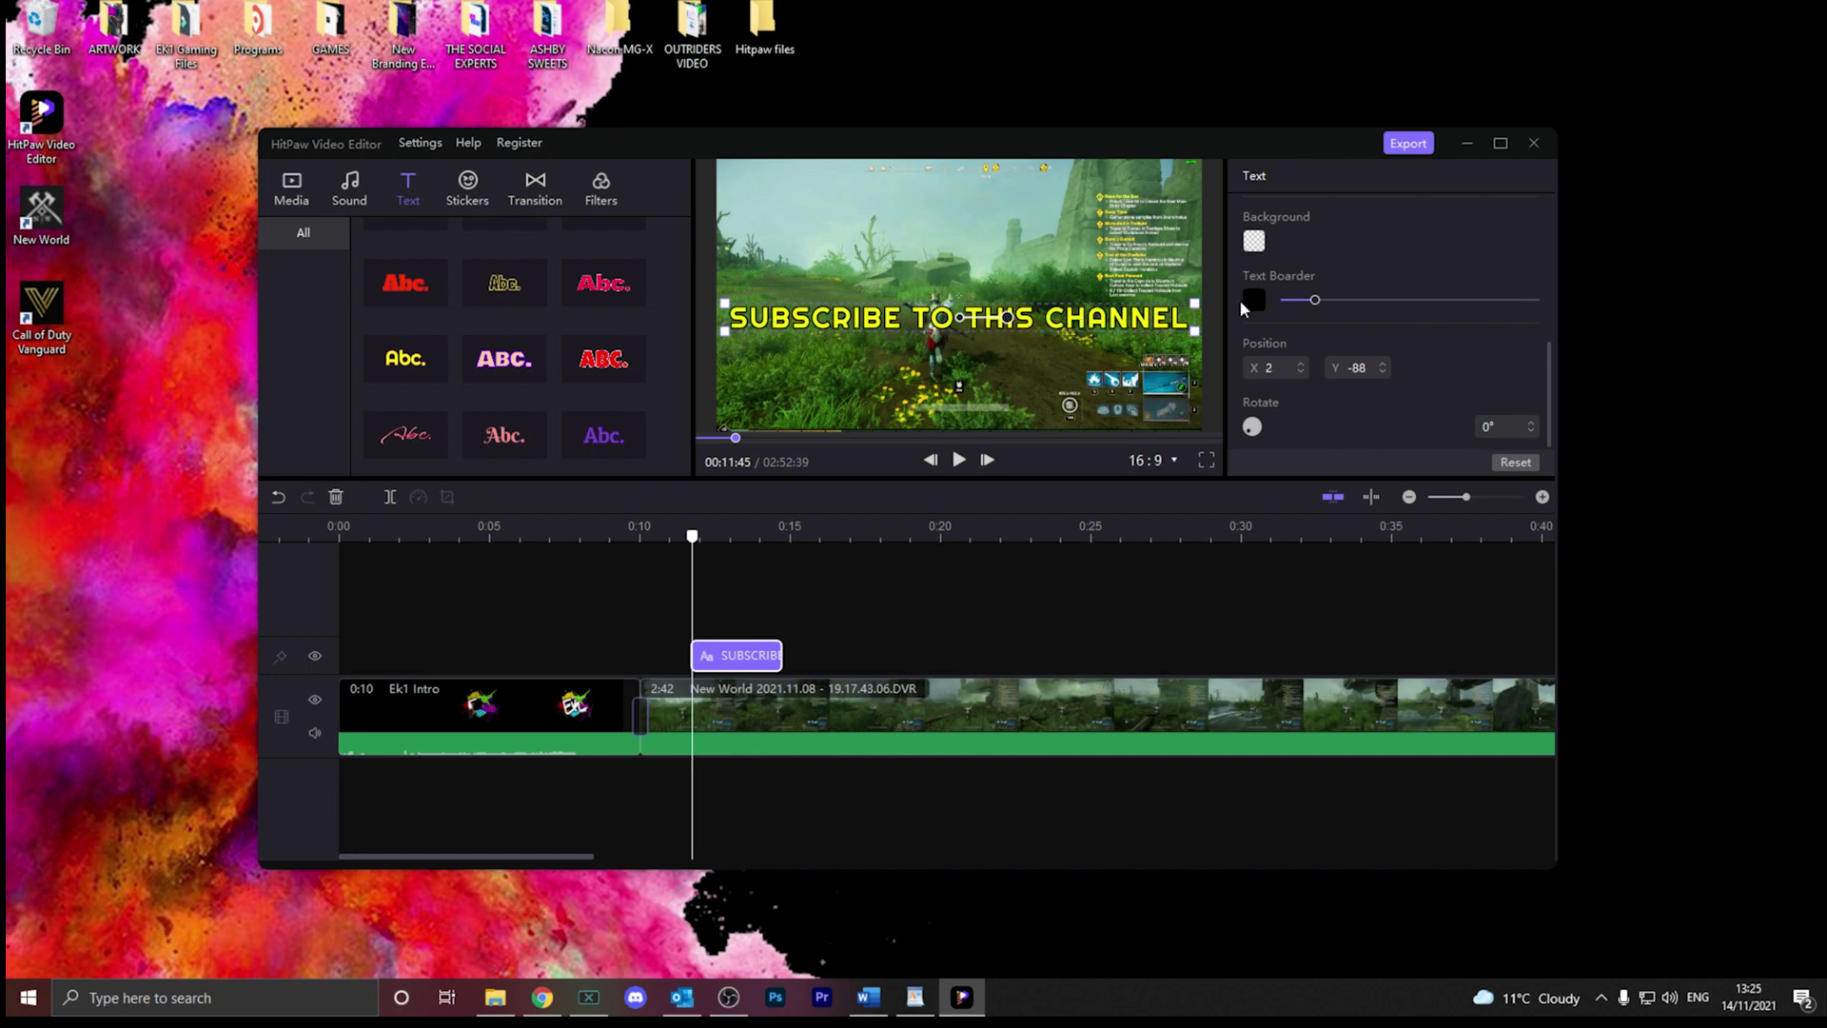
left_click_drag(694, 541, 669, 552)
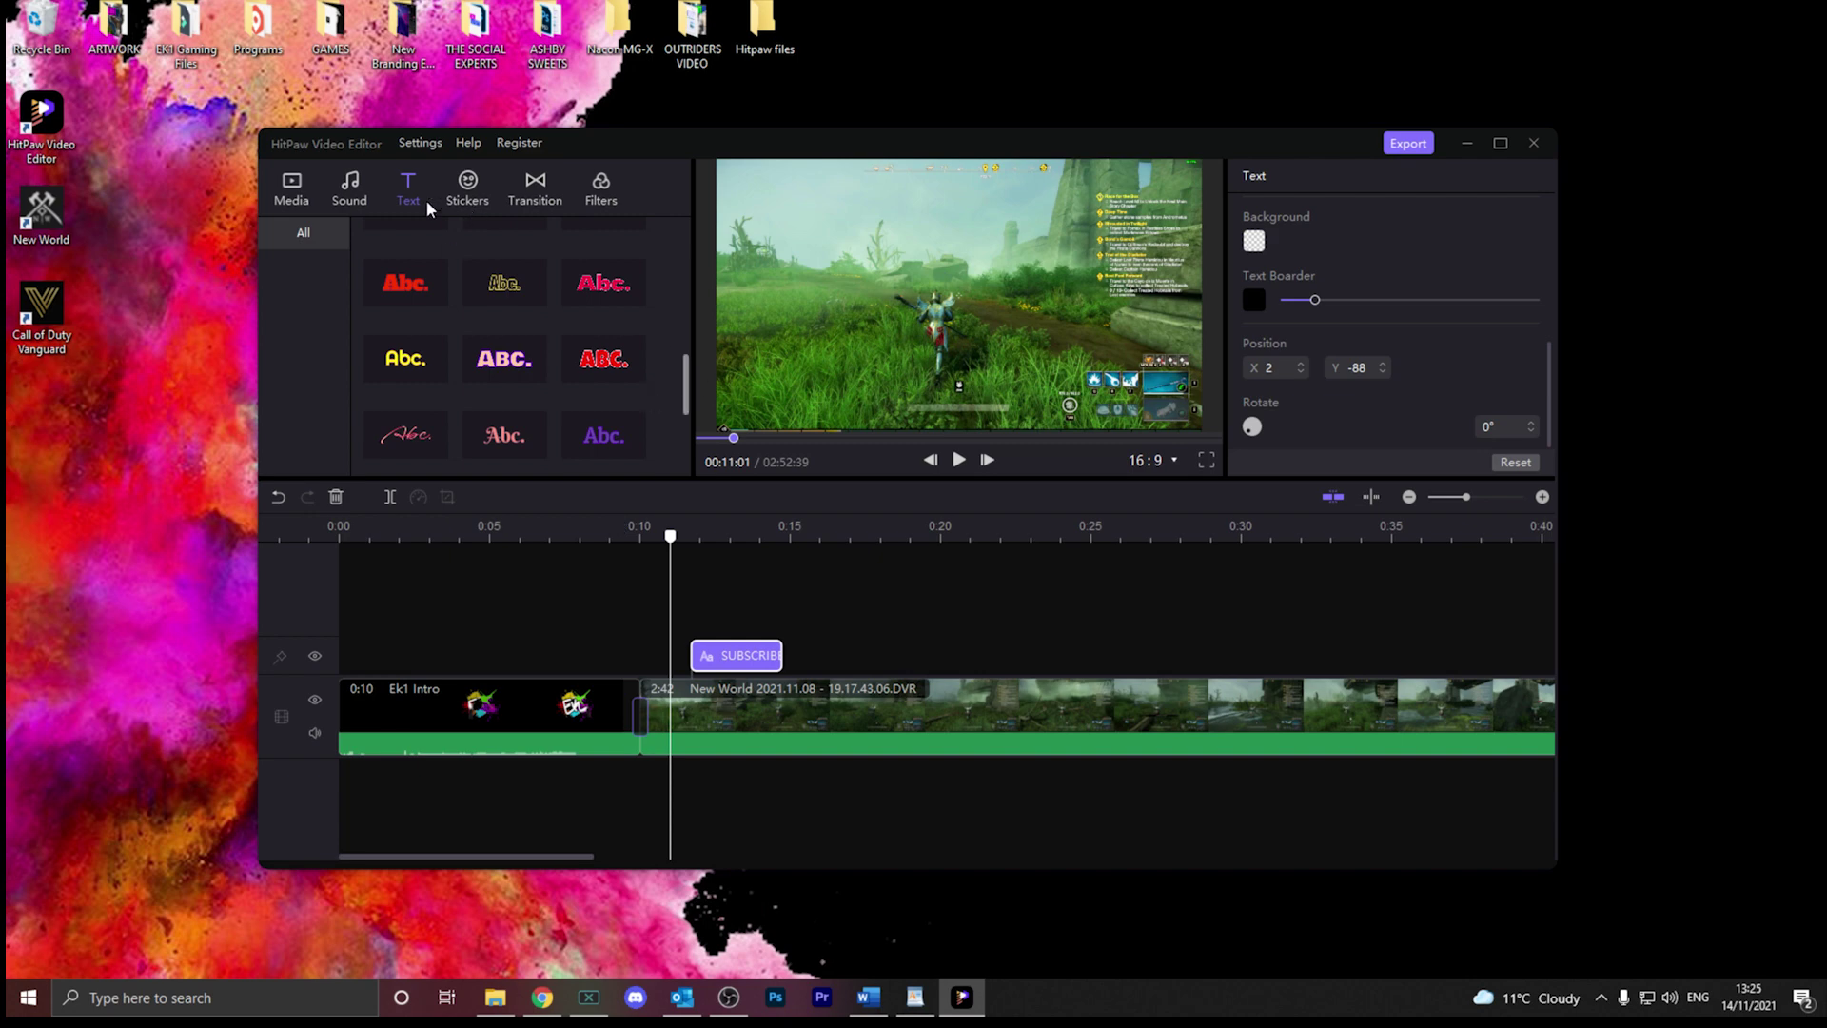
- Add a Fisheye Roll transition between the intro and gameplay and play it back
left_click(535, 190)
mouse_move(504, 262)
left_mouse_down()
mouse_move(705, 657)
mouse_move(756, 674)
left_mouse_up()
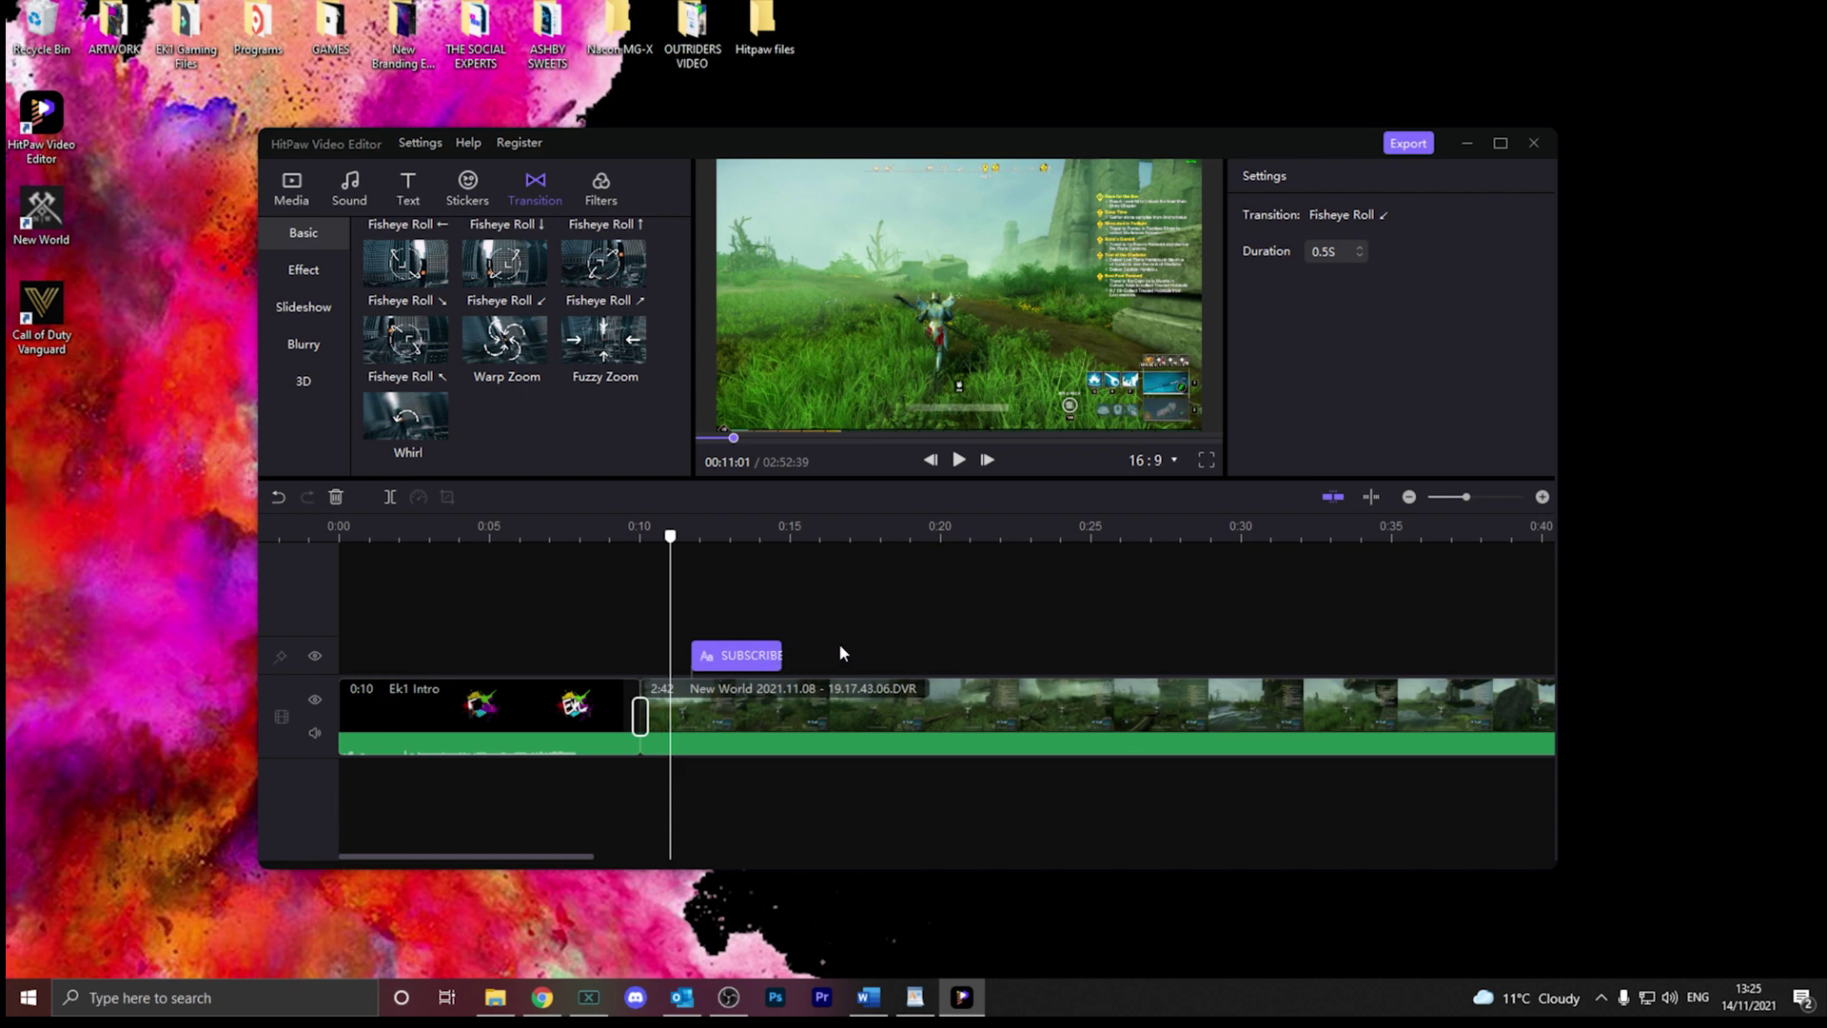
key("space")
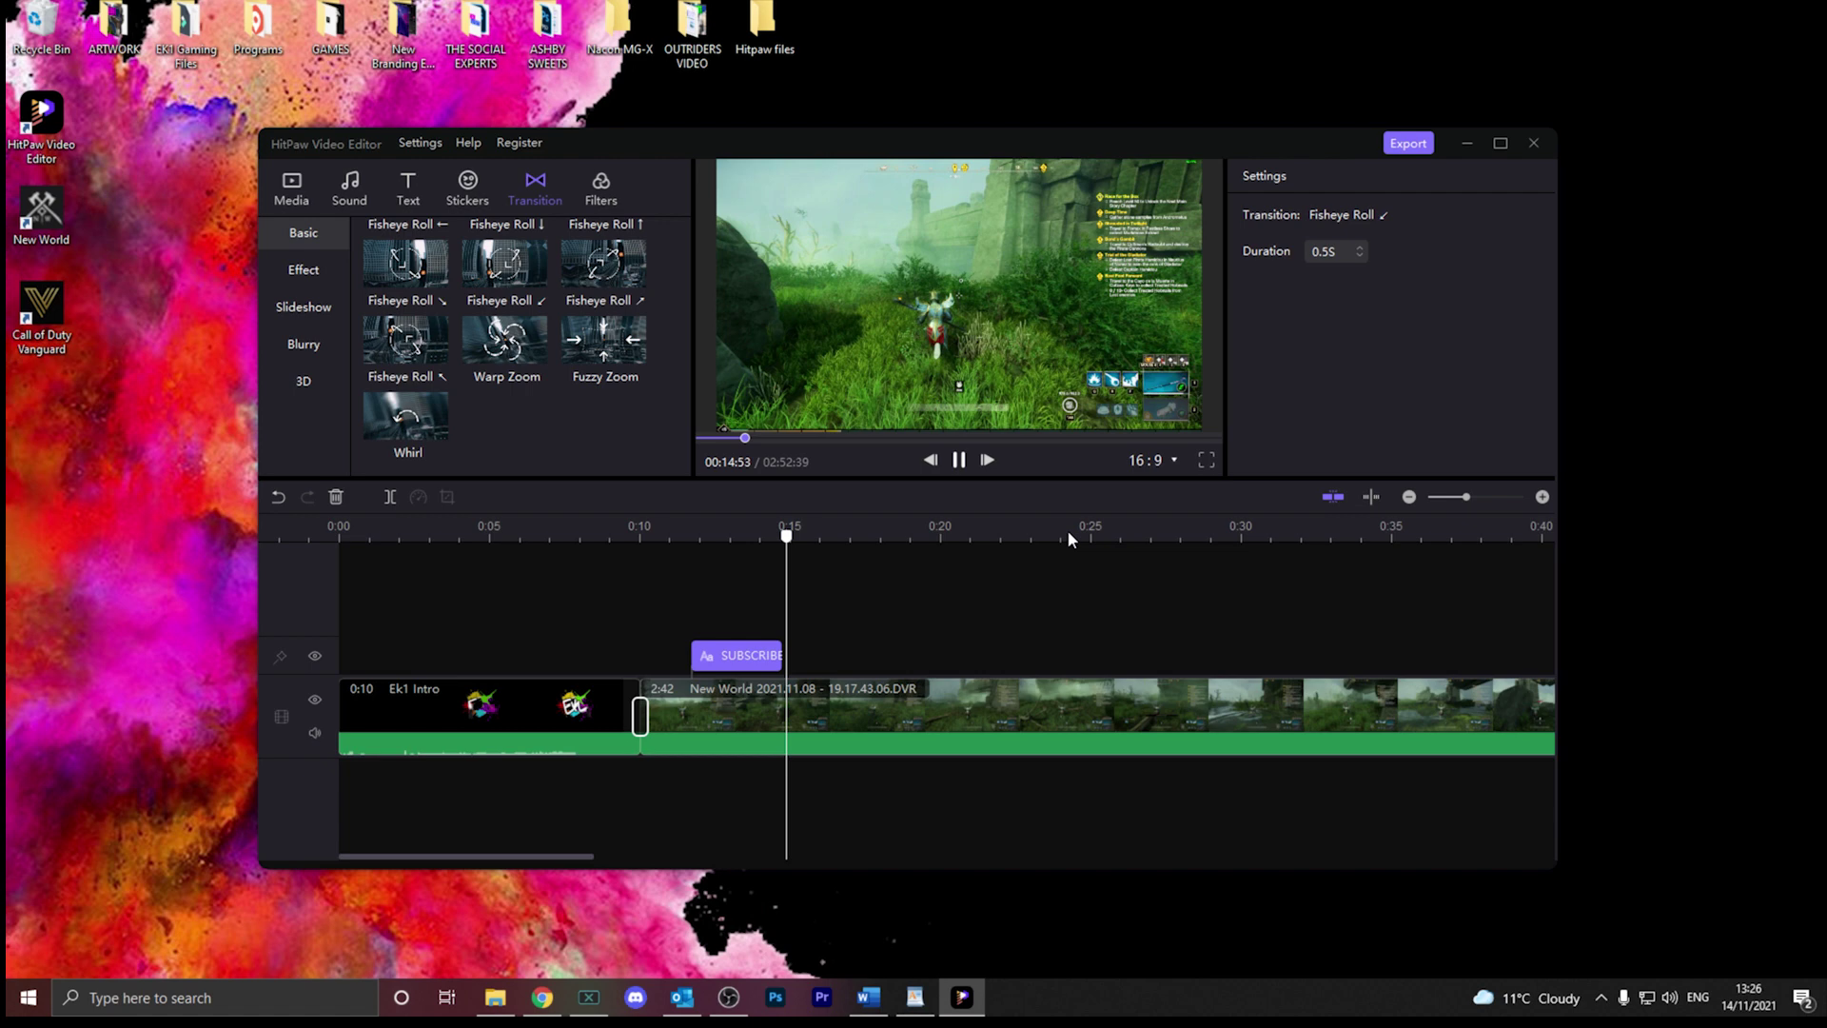
key("space")
- Trim the SUBSCRIBE text clip's end shorter and replay from about 0:11.5 to check timing
left_click(778, 655)
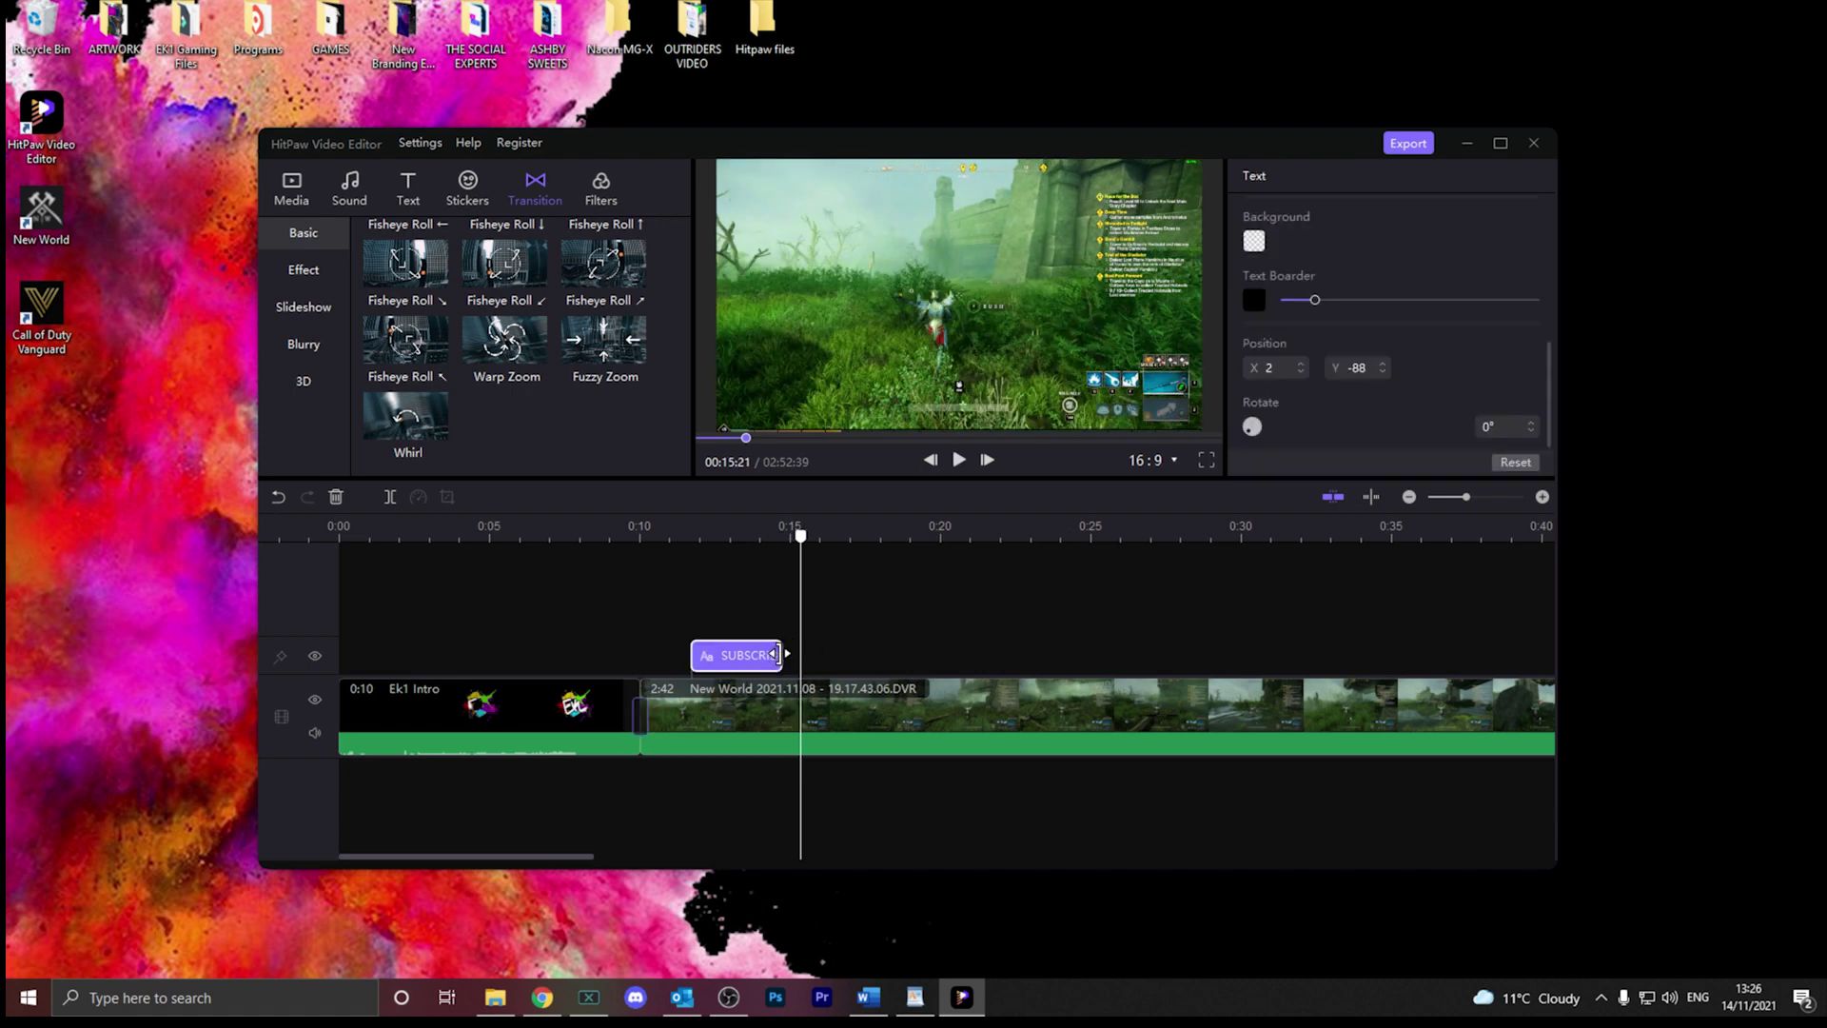
left_click_drag(777, 654, 757, 655)
mouse_move(754, 649)
left_mouse_down()
mouse_move(1161, 645)
mouse_move(730, 655)
left_mouse_up()
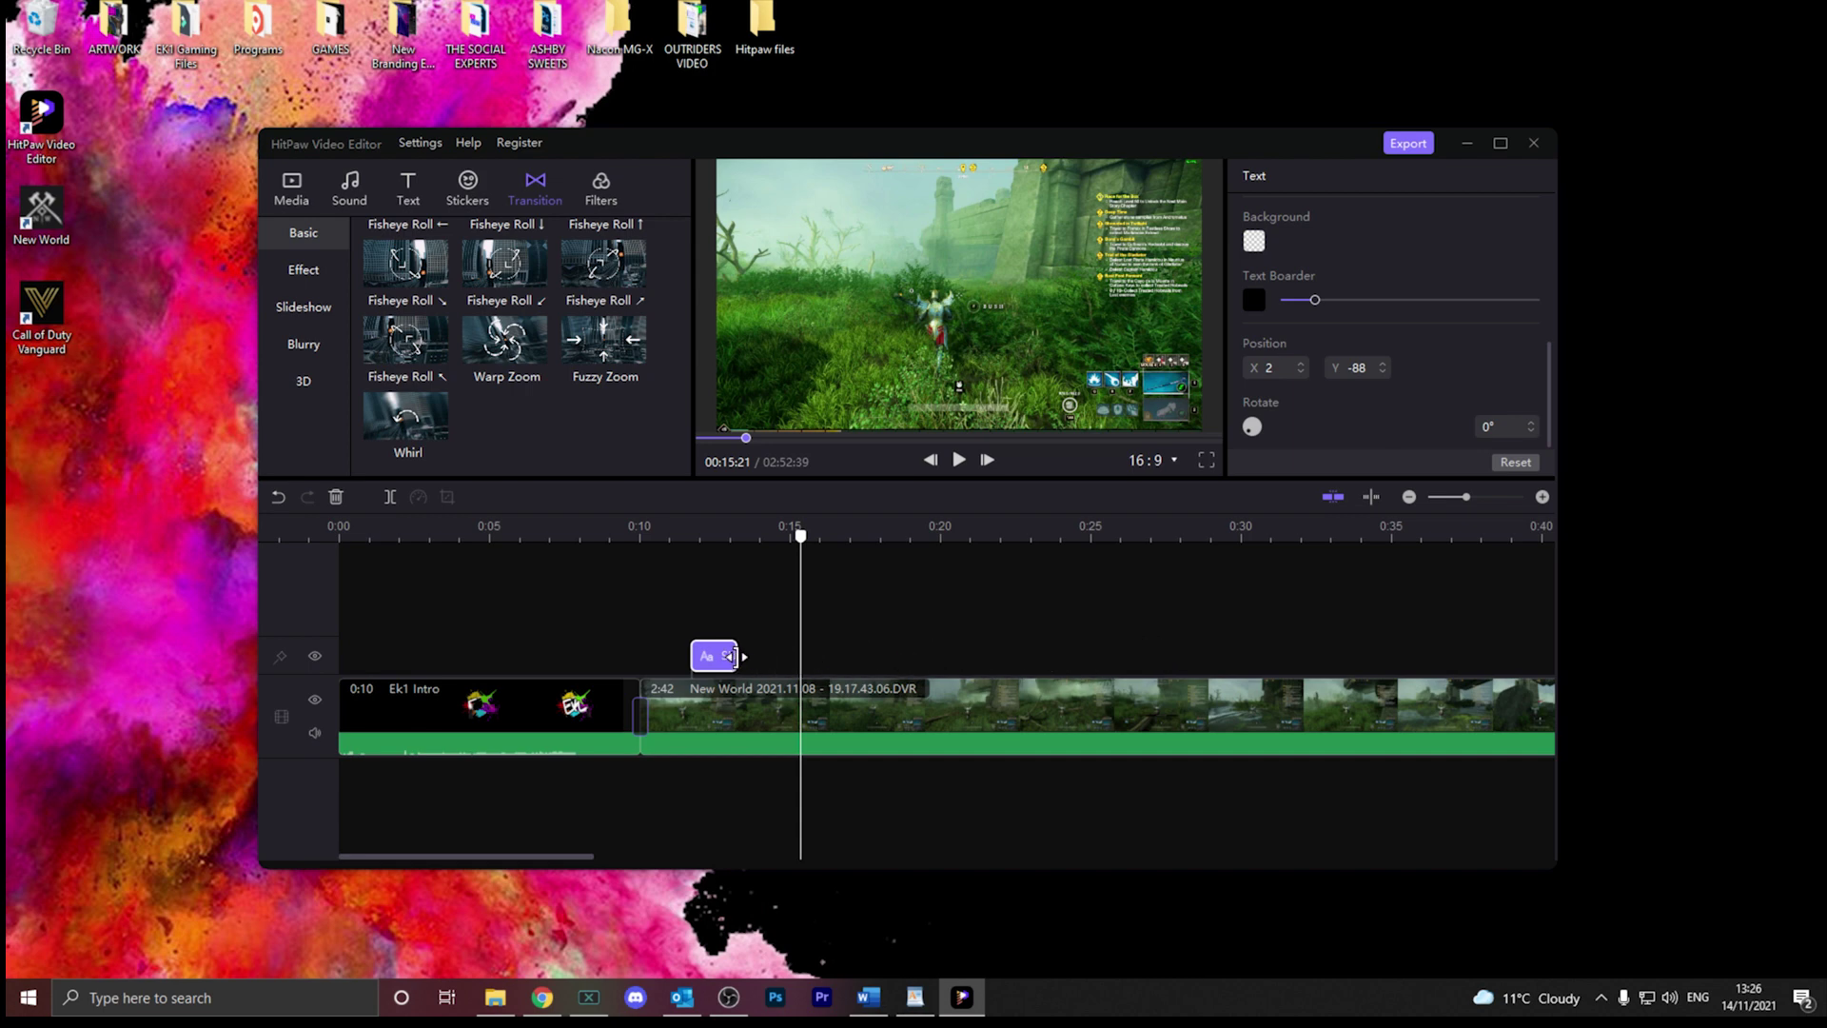
left_click(775, 552)
left_click(693, 552)
key("space")
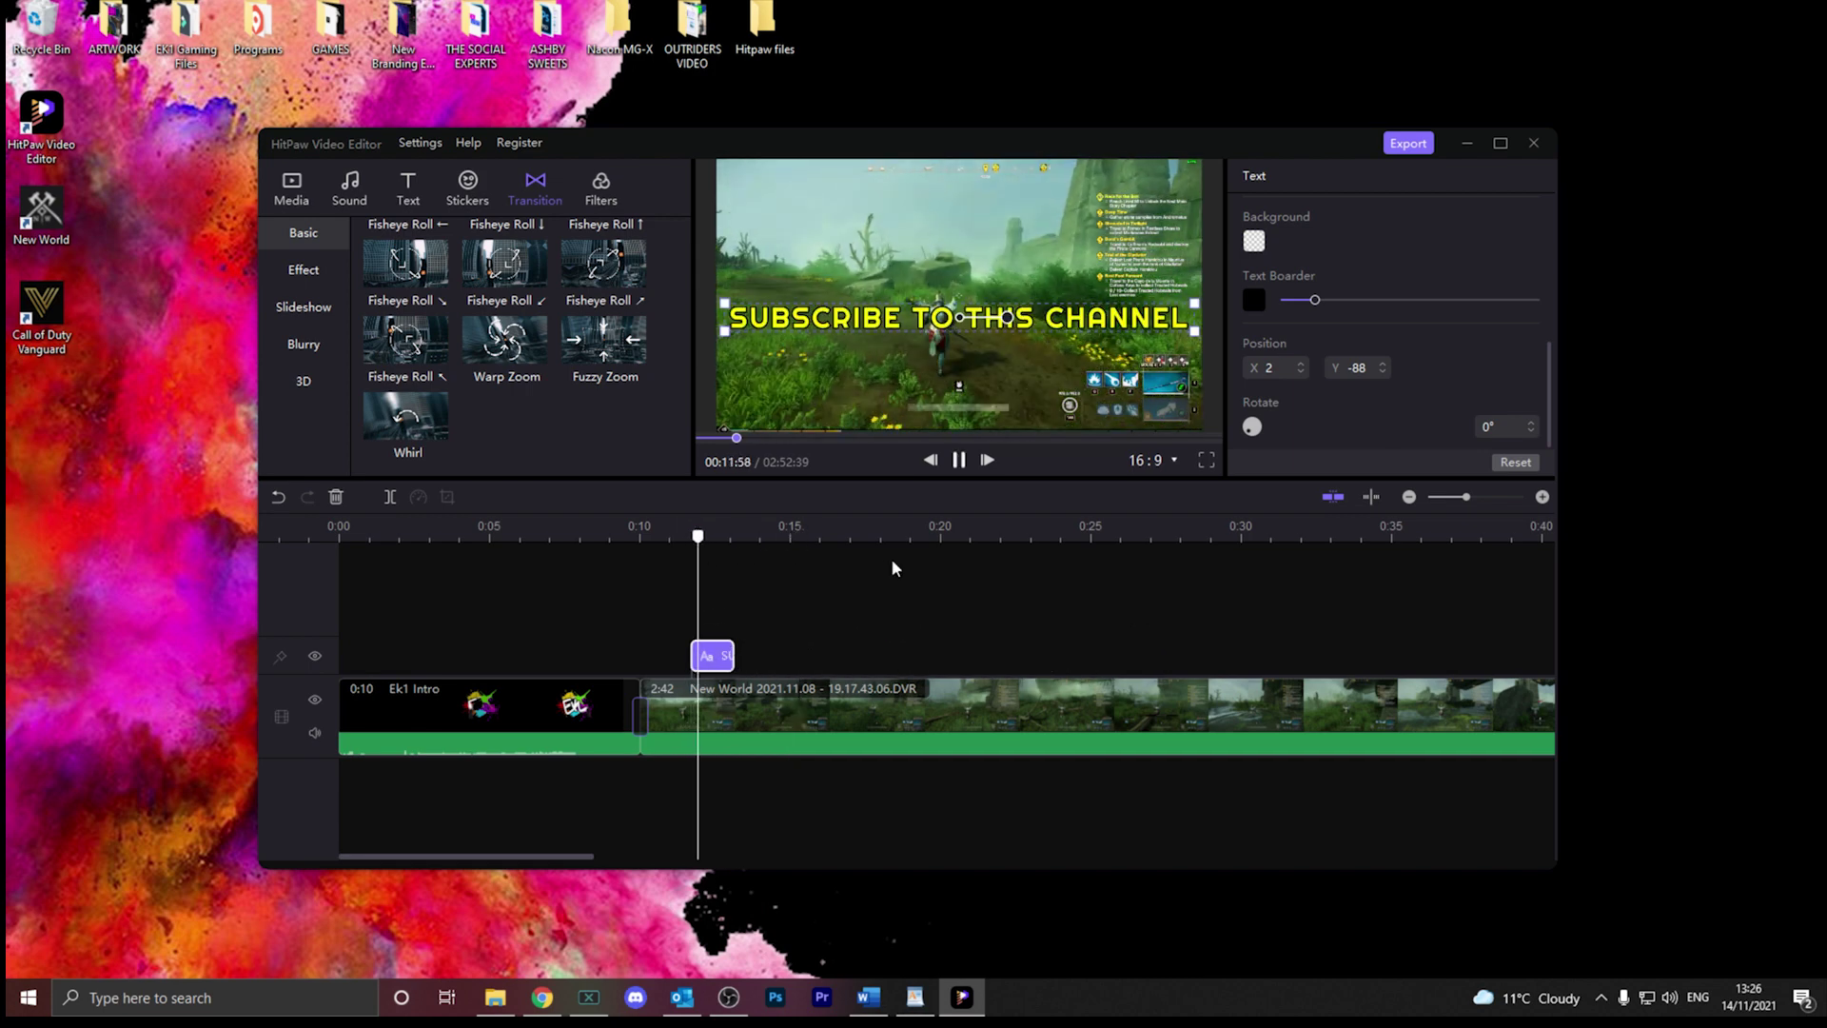
key("space")
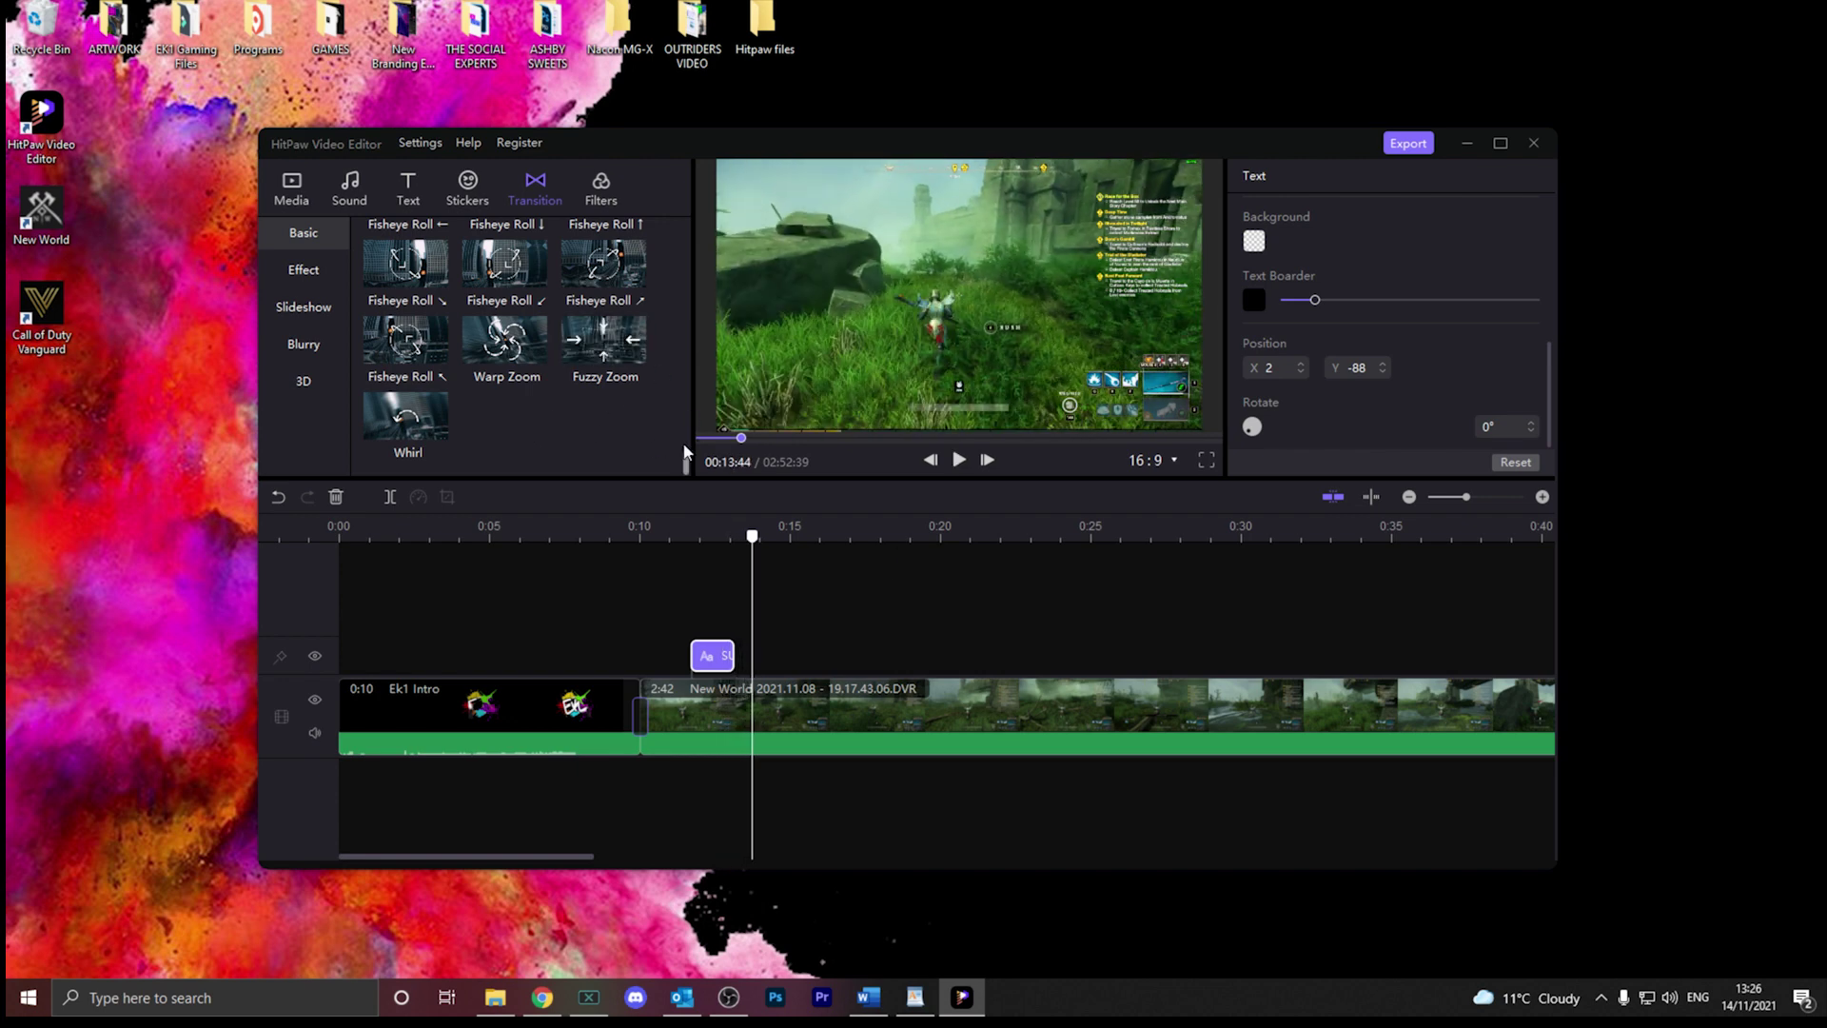
left_click(467, 186)
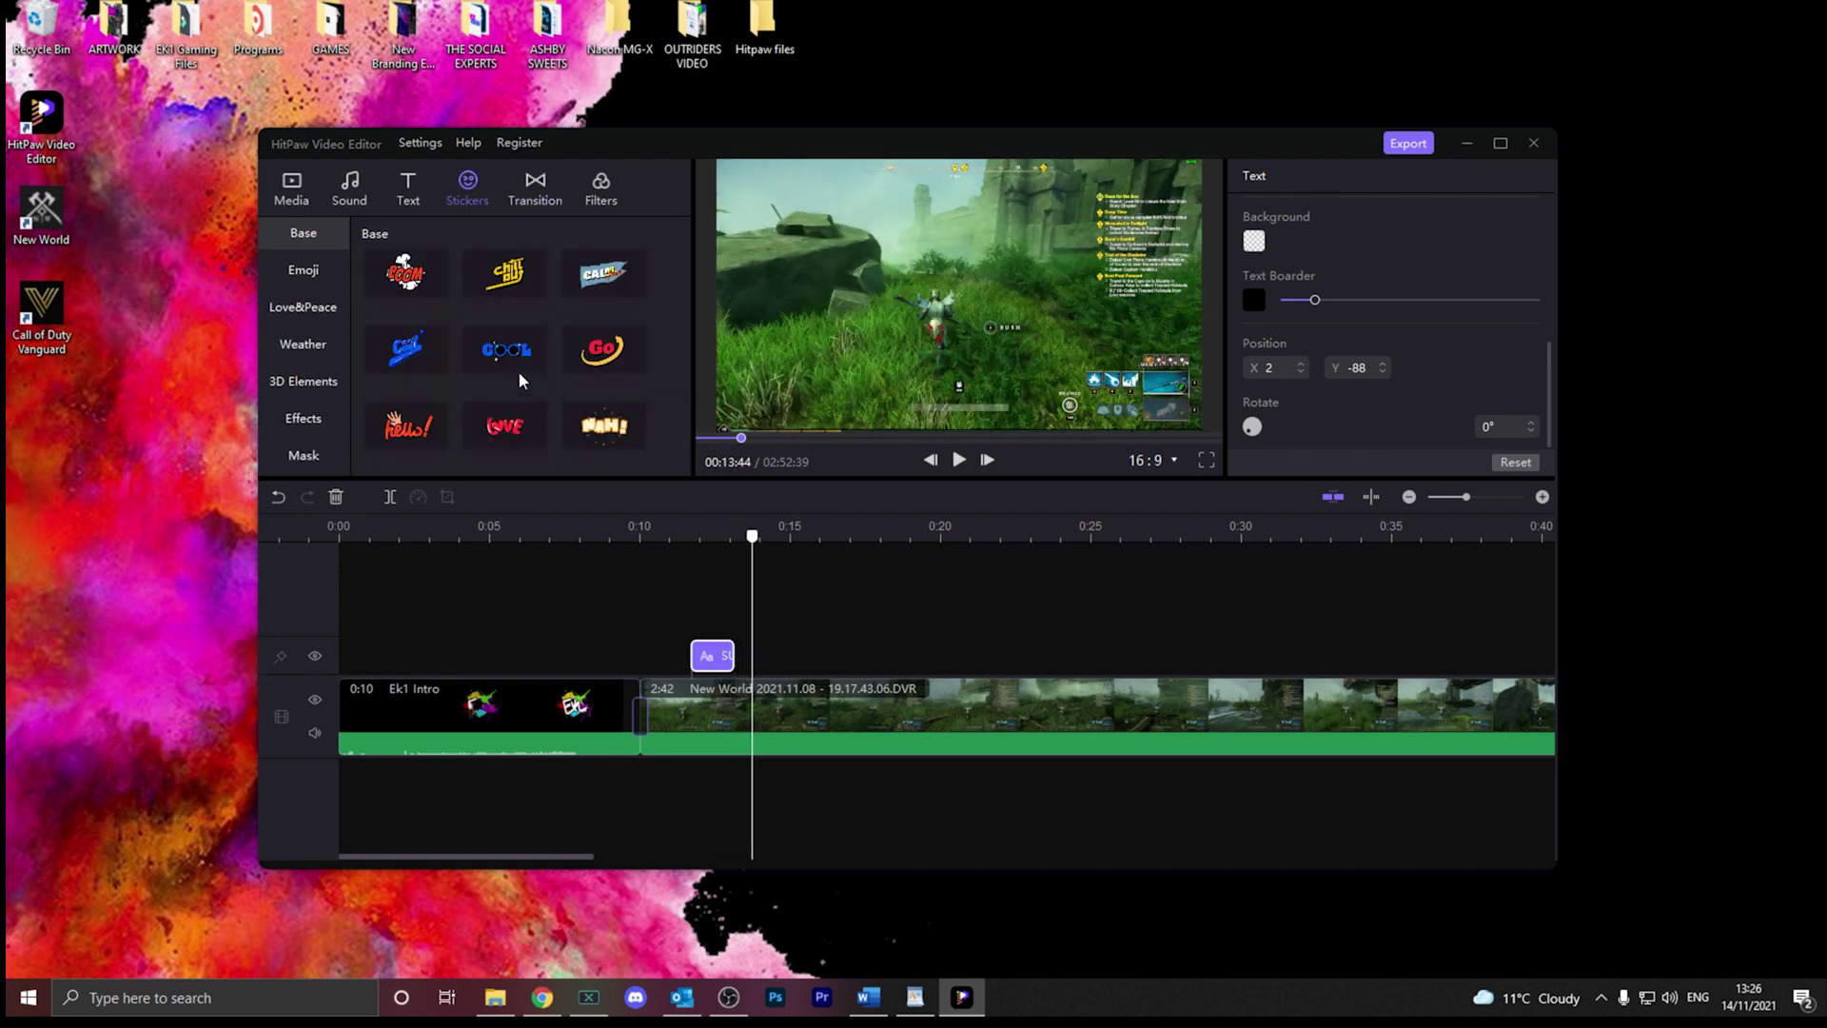
- Add the 'nice' sticker after the text, enlarge it and move it top-left (X -583, Y 331)
scroll(430, 380, "down", 2)
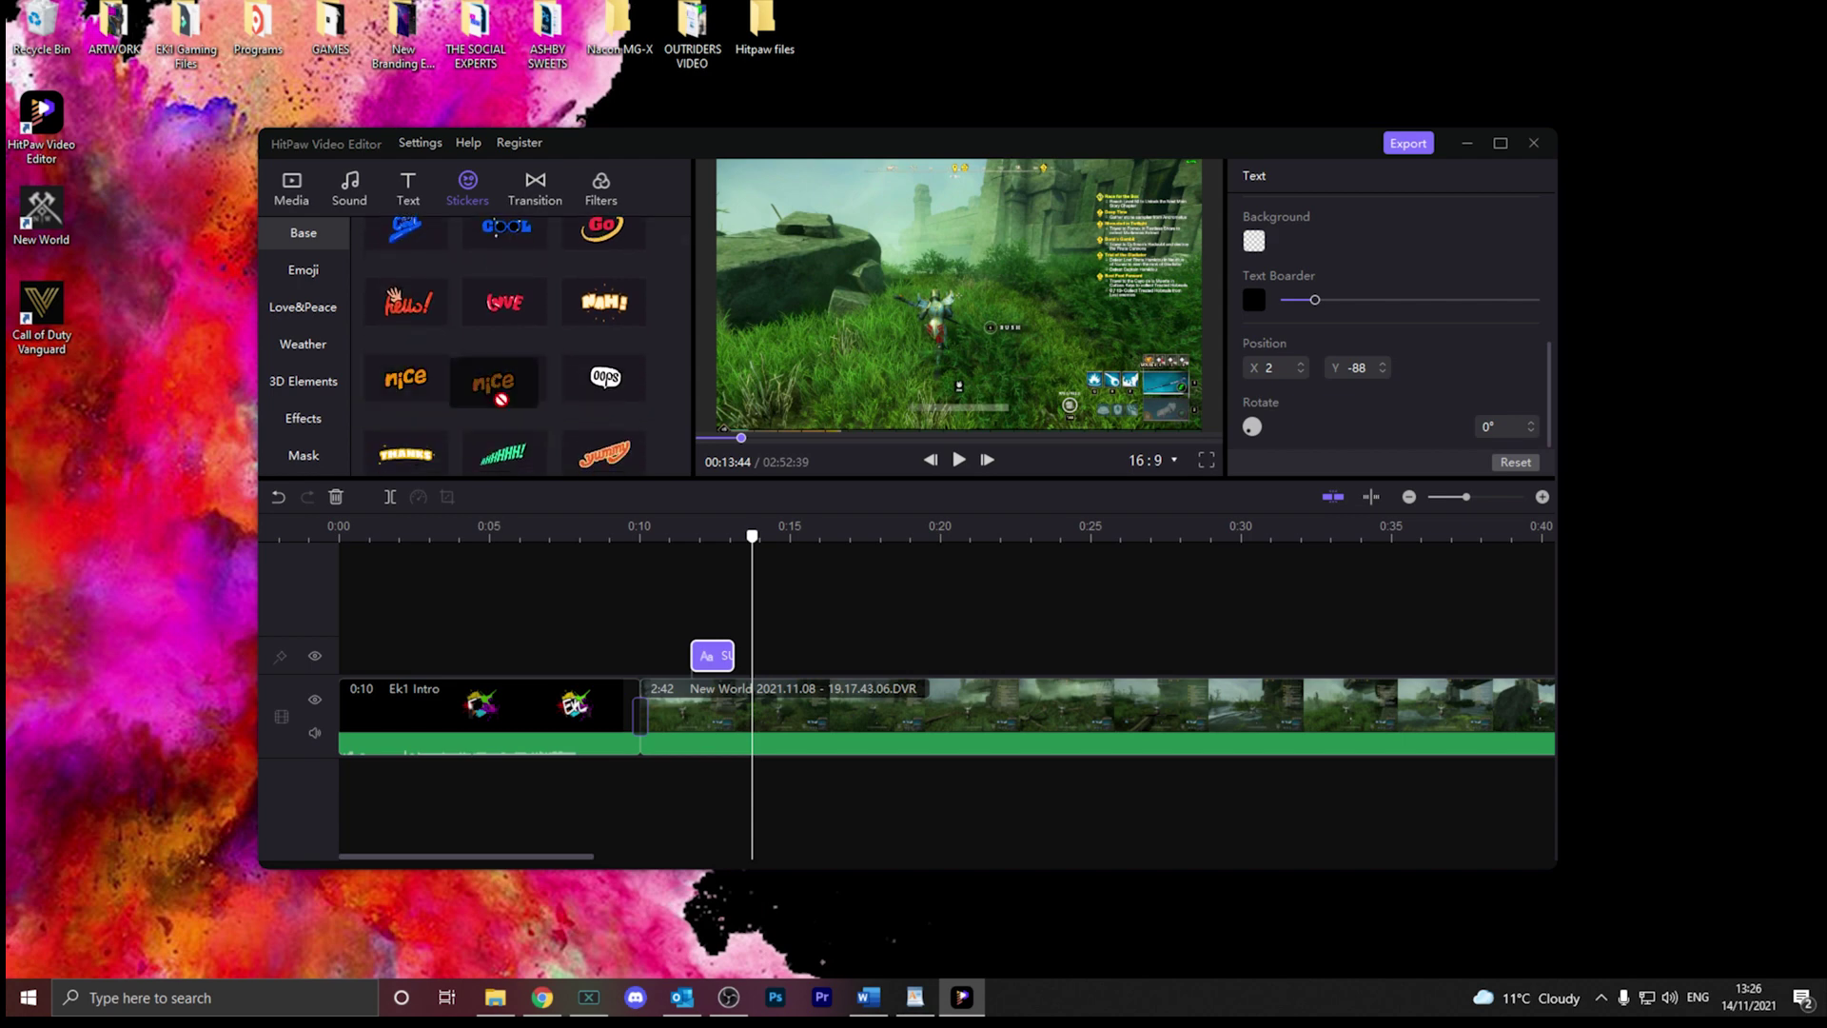
left_click_drag(409, 377, 804, 653)
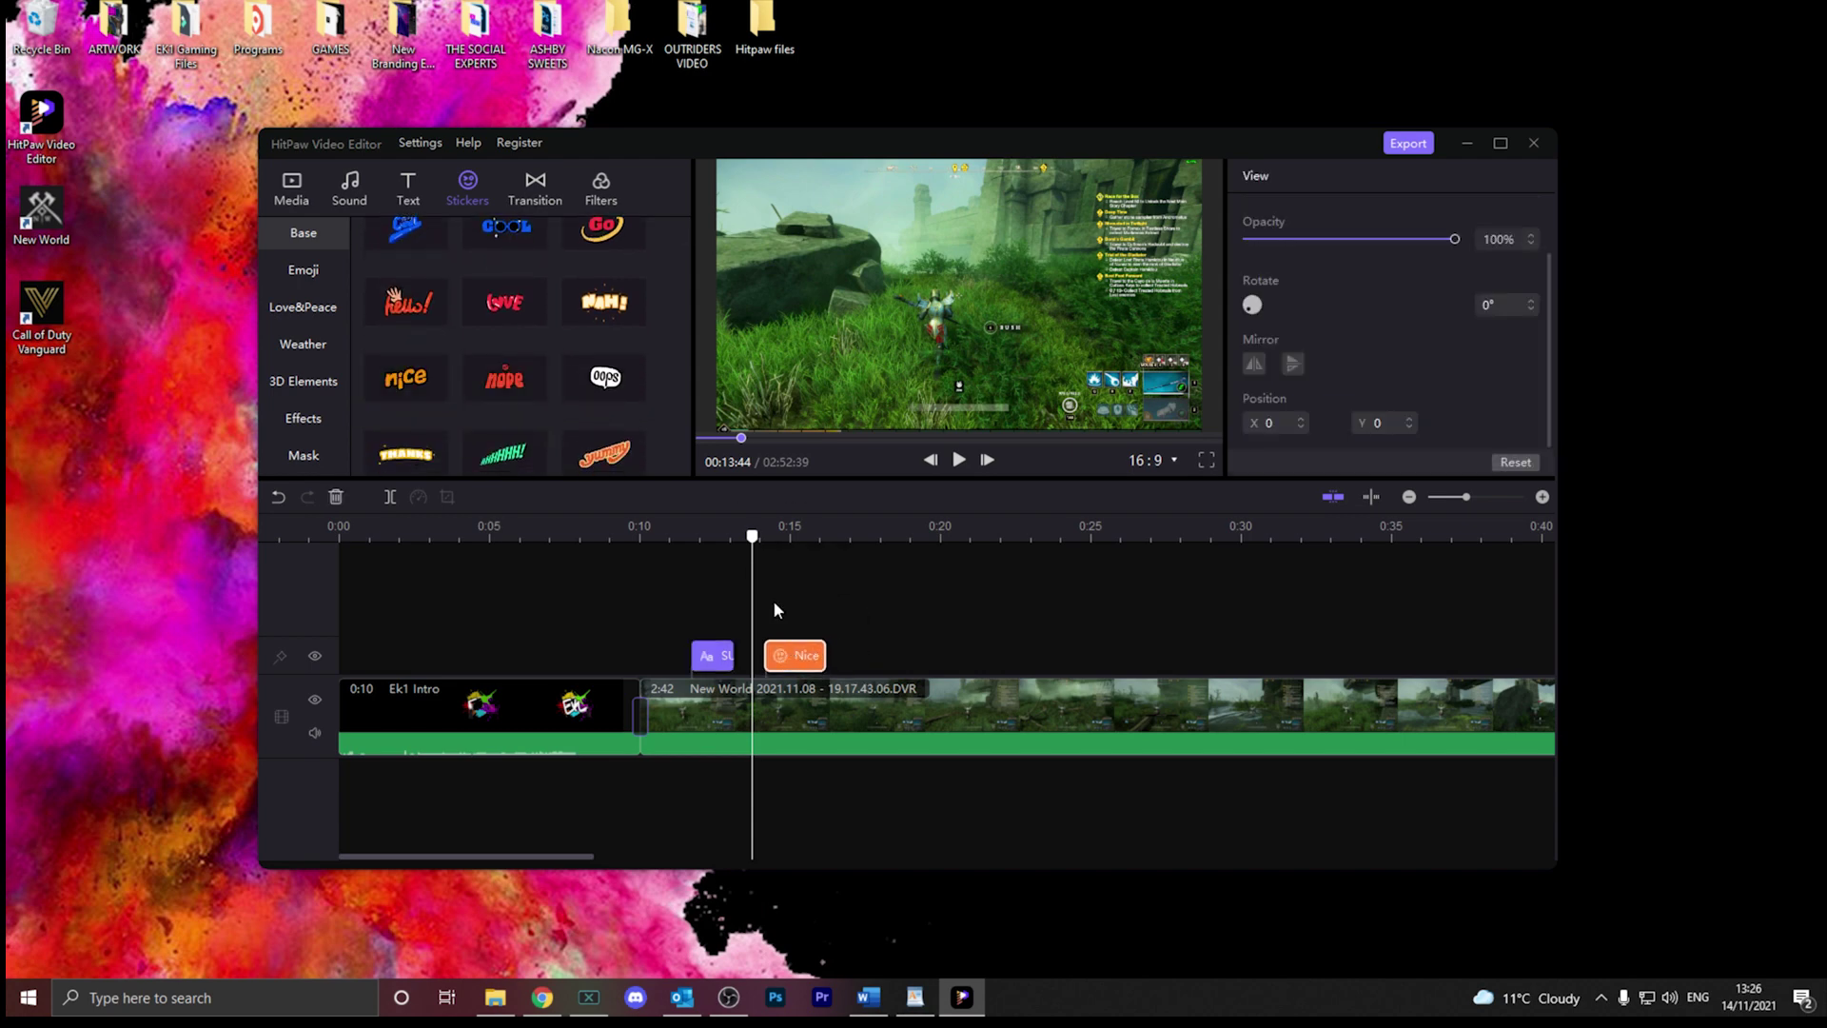
left_click_drag(752, 539, 788, 538)
left_click_drag(866, 382, 825, 398)
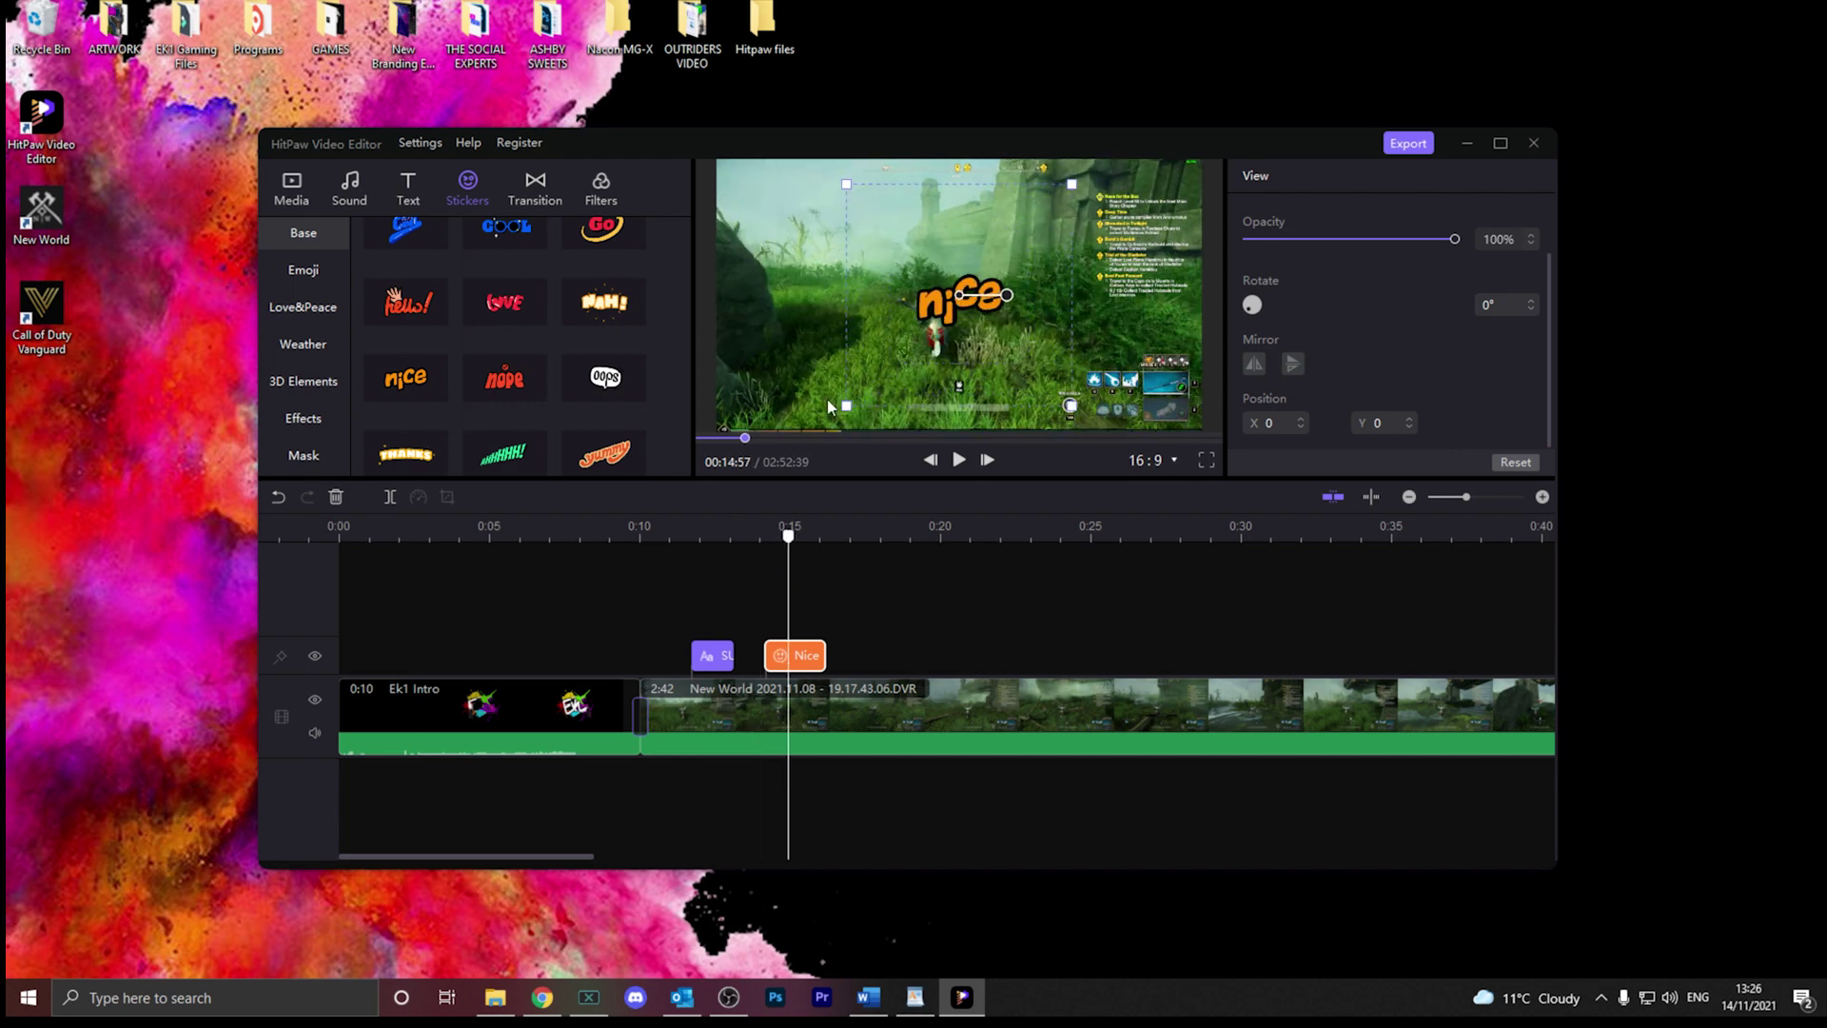
left_click_drag(902, 317, 761, 236)
left_click_drag(788, 538, 751, 539)
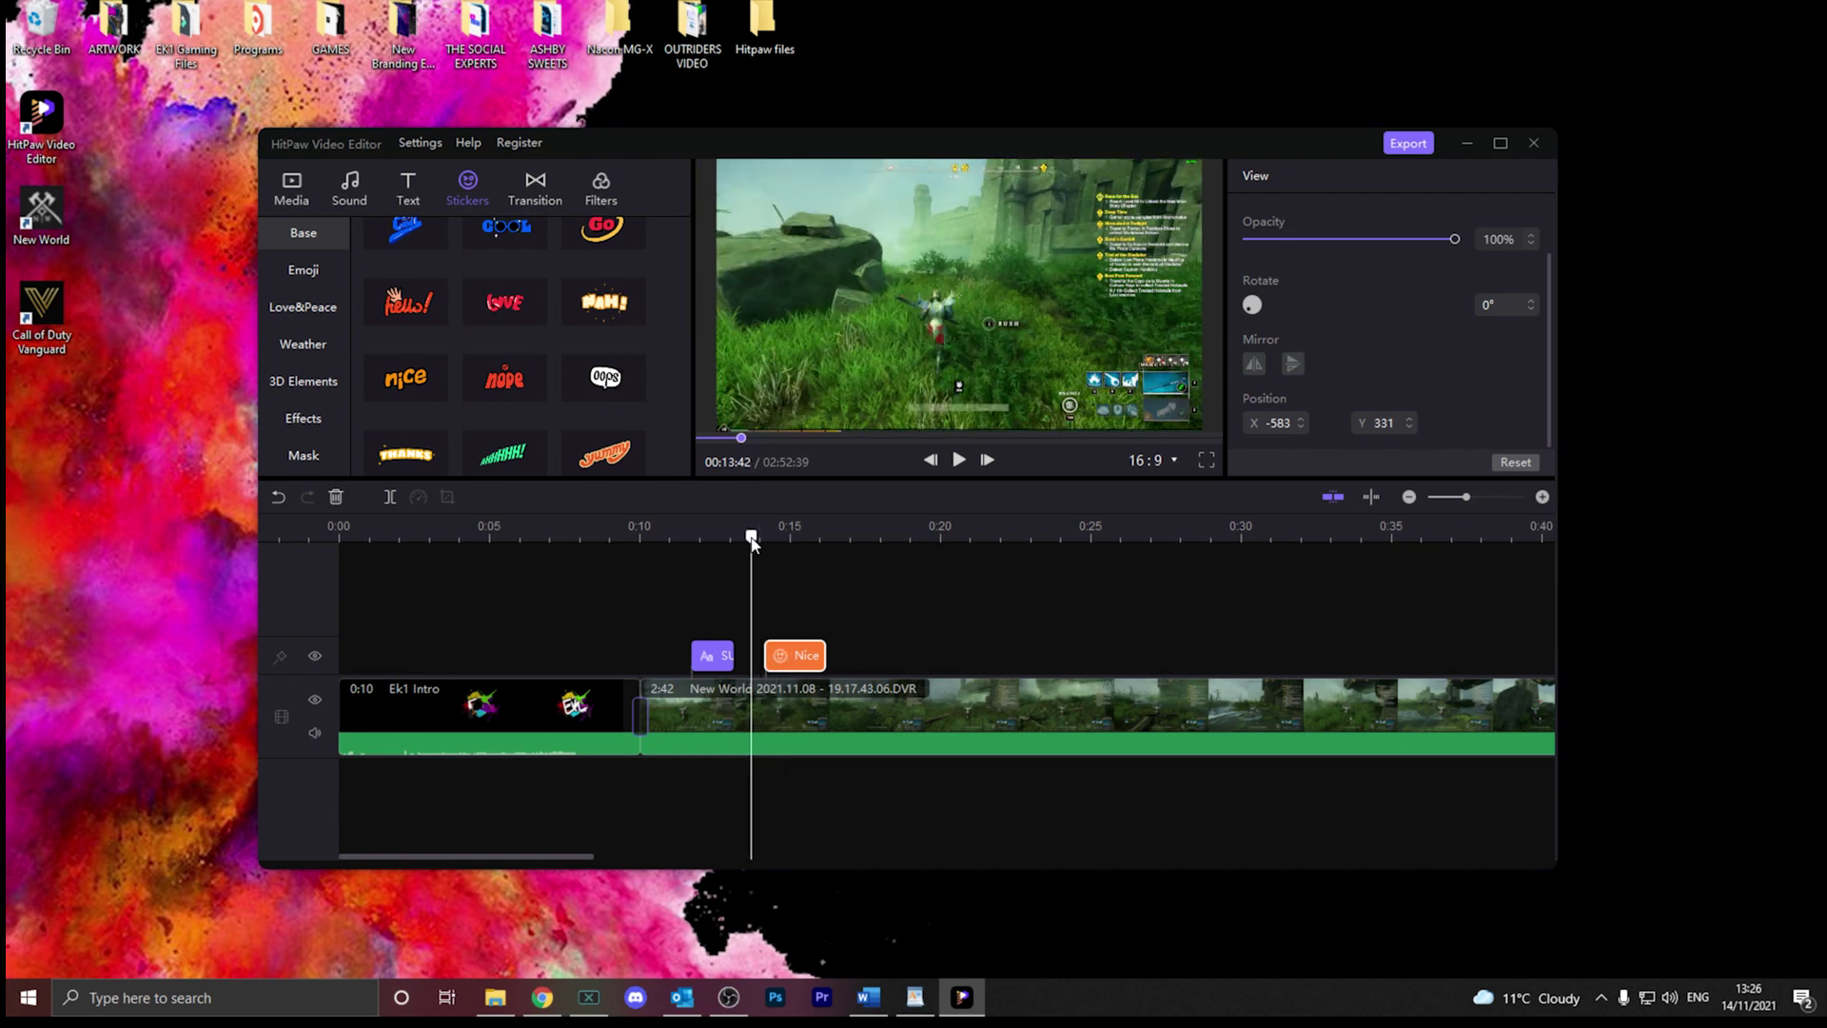
- Play back the gameplay to check the nice sticker's placement
key("space")
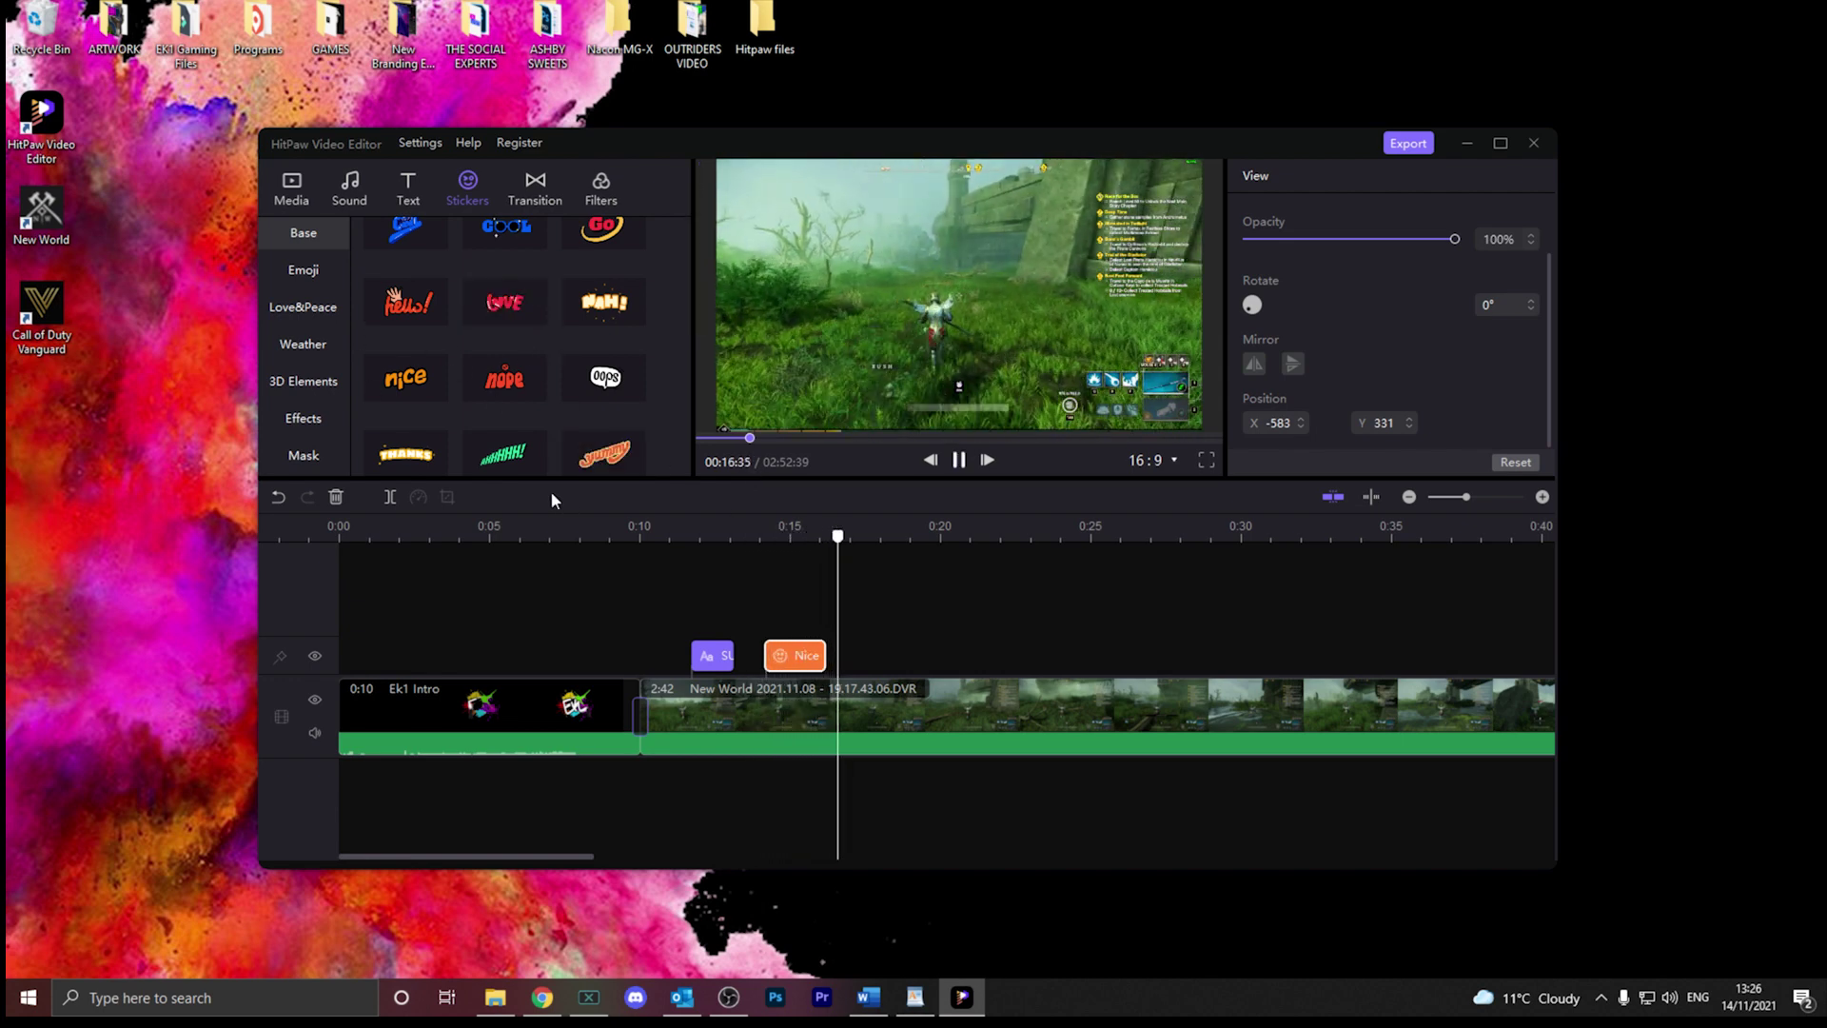
key("space")
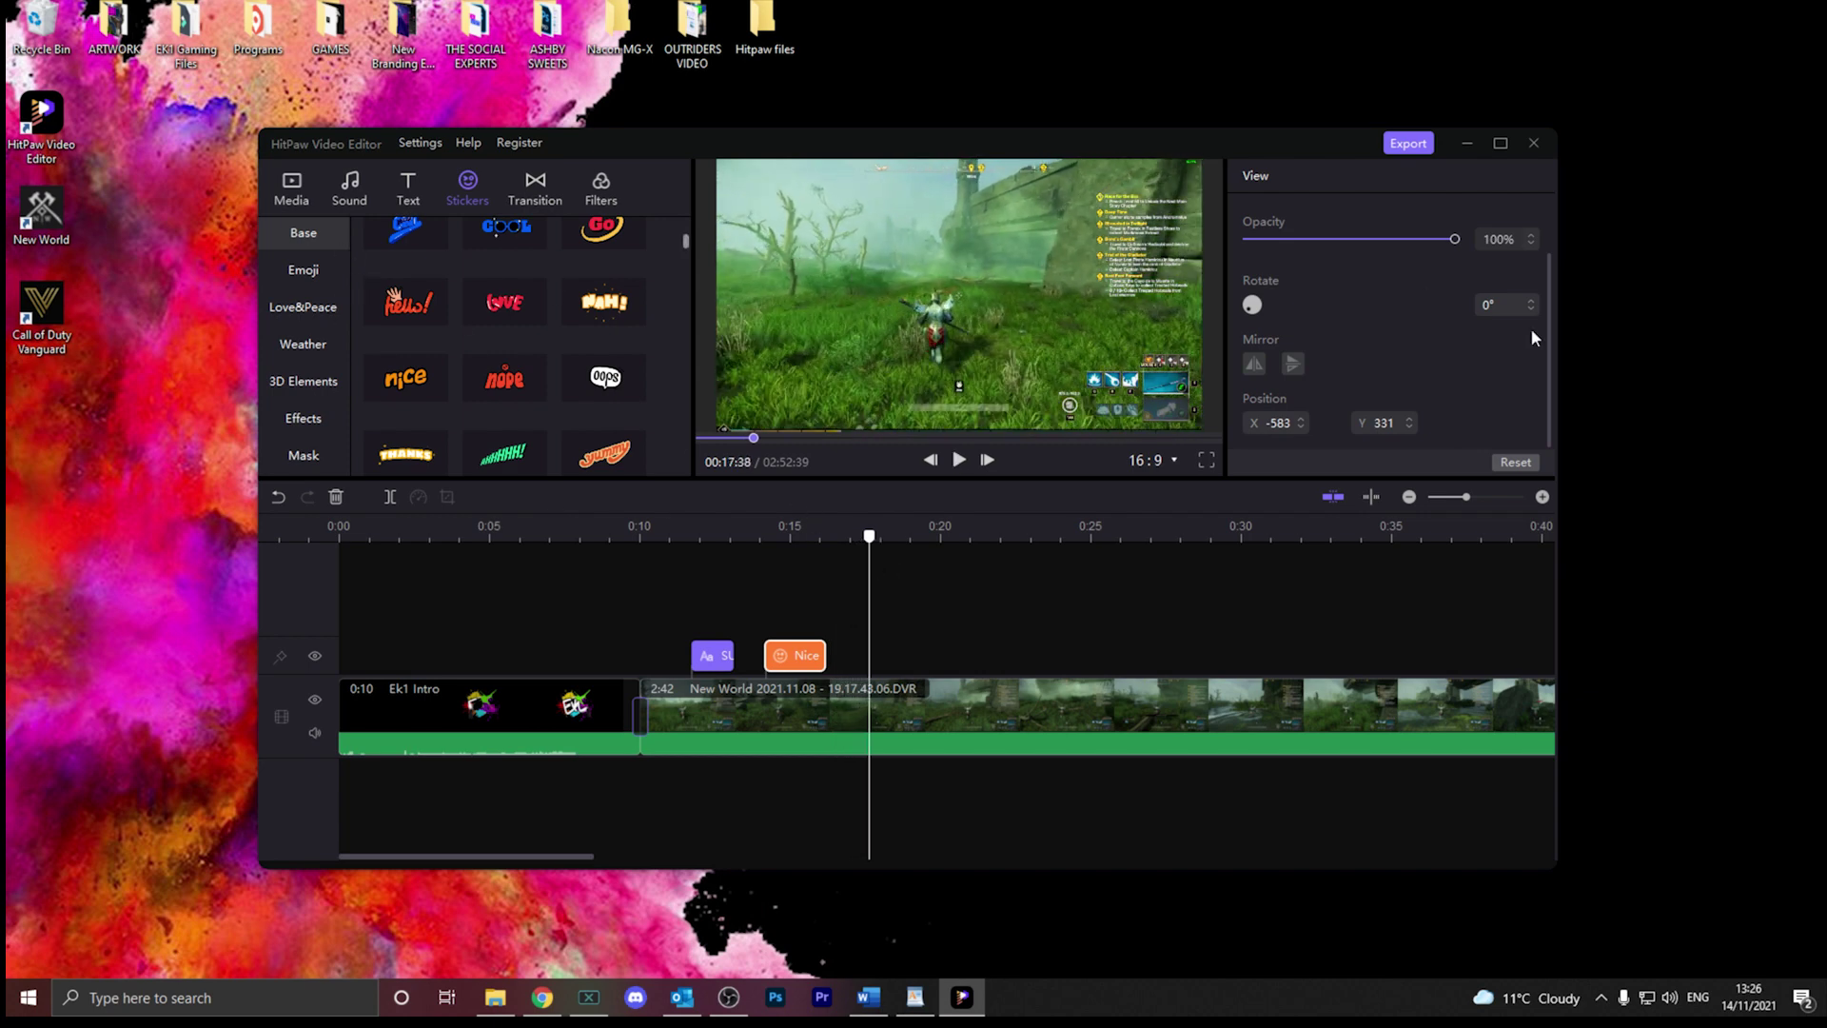
scroll(1336, 379, "up", 1)
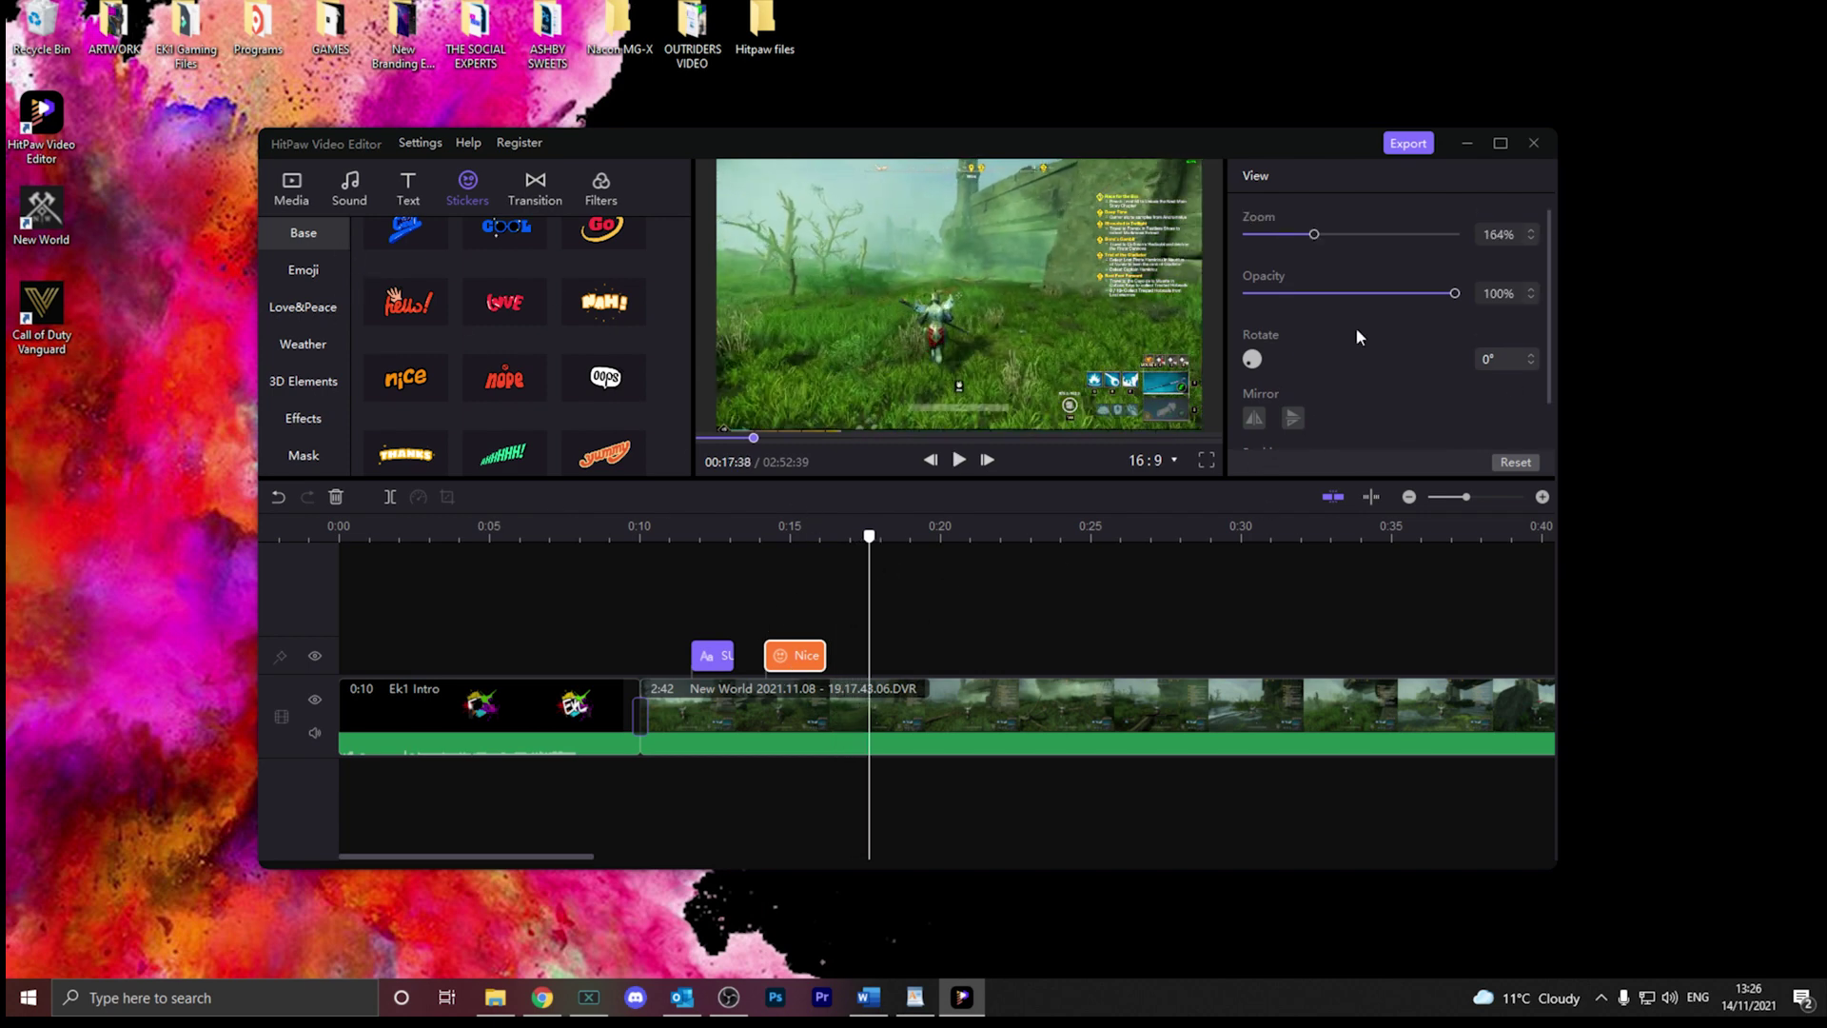
scroll(1418, 343, "down", 1)
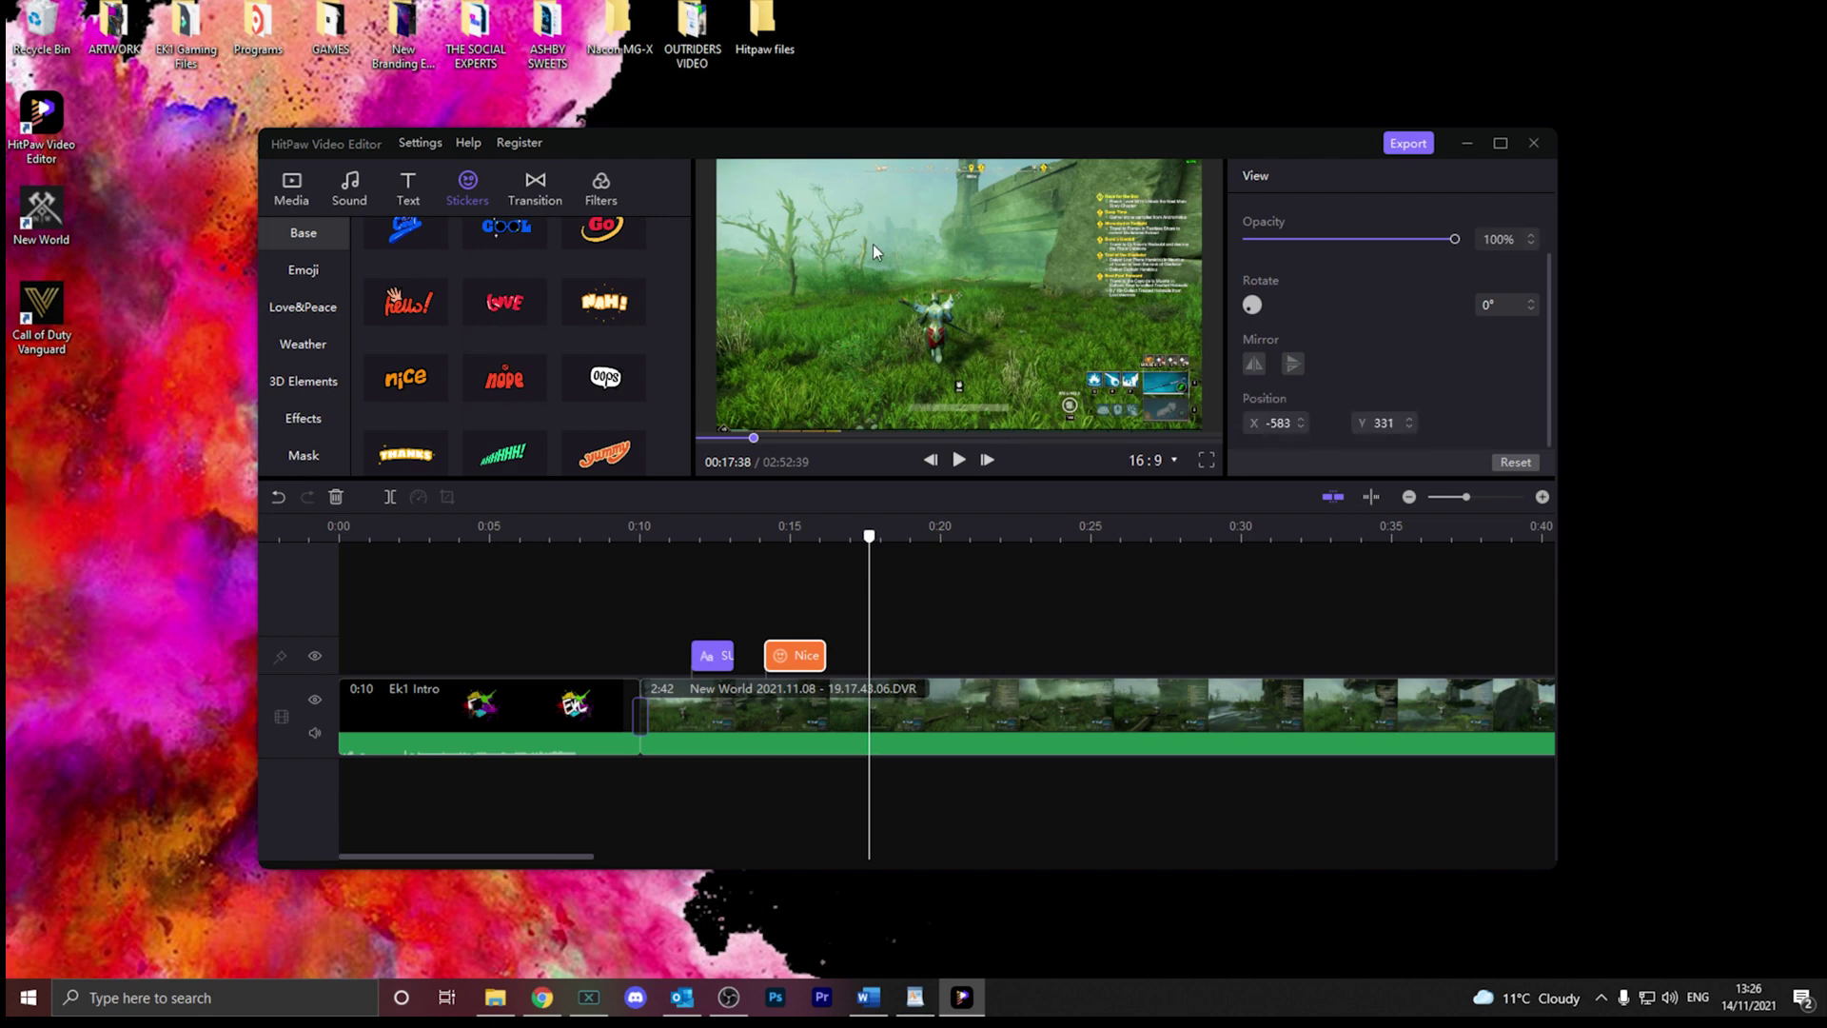
scroll(1275, 380, "up", 1)
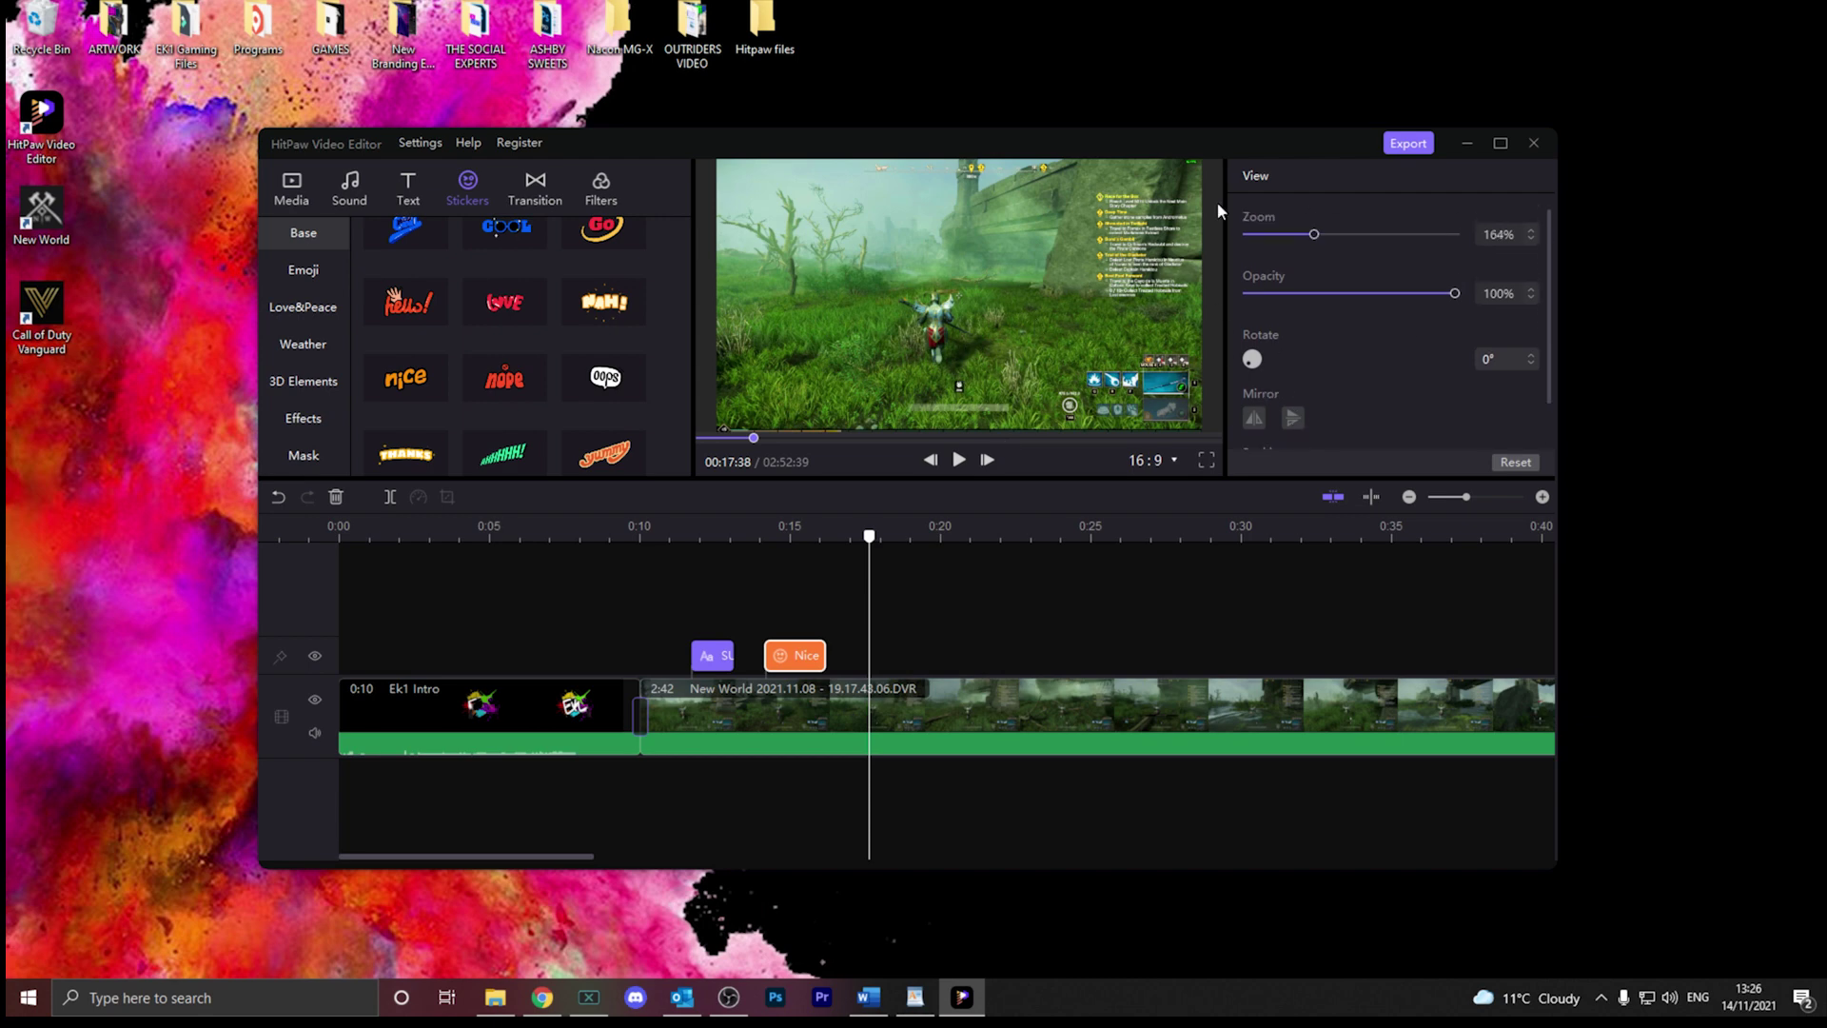
scroll(1351, 376, "down", 1)
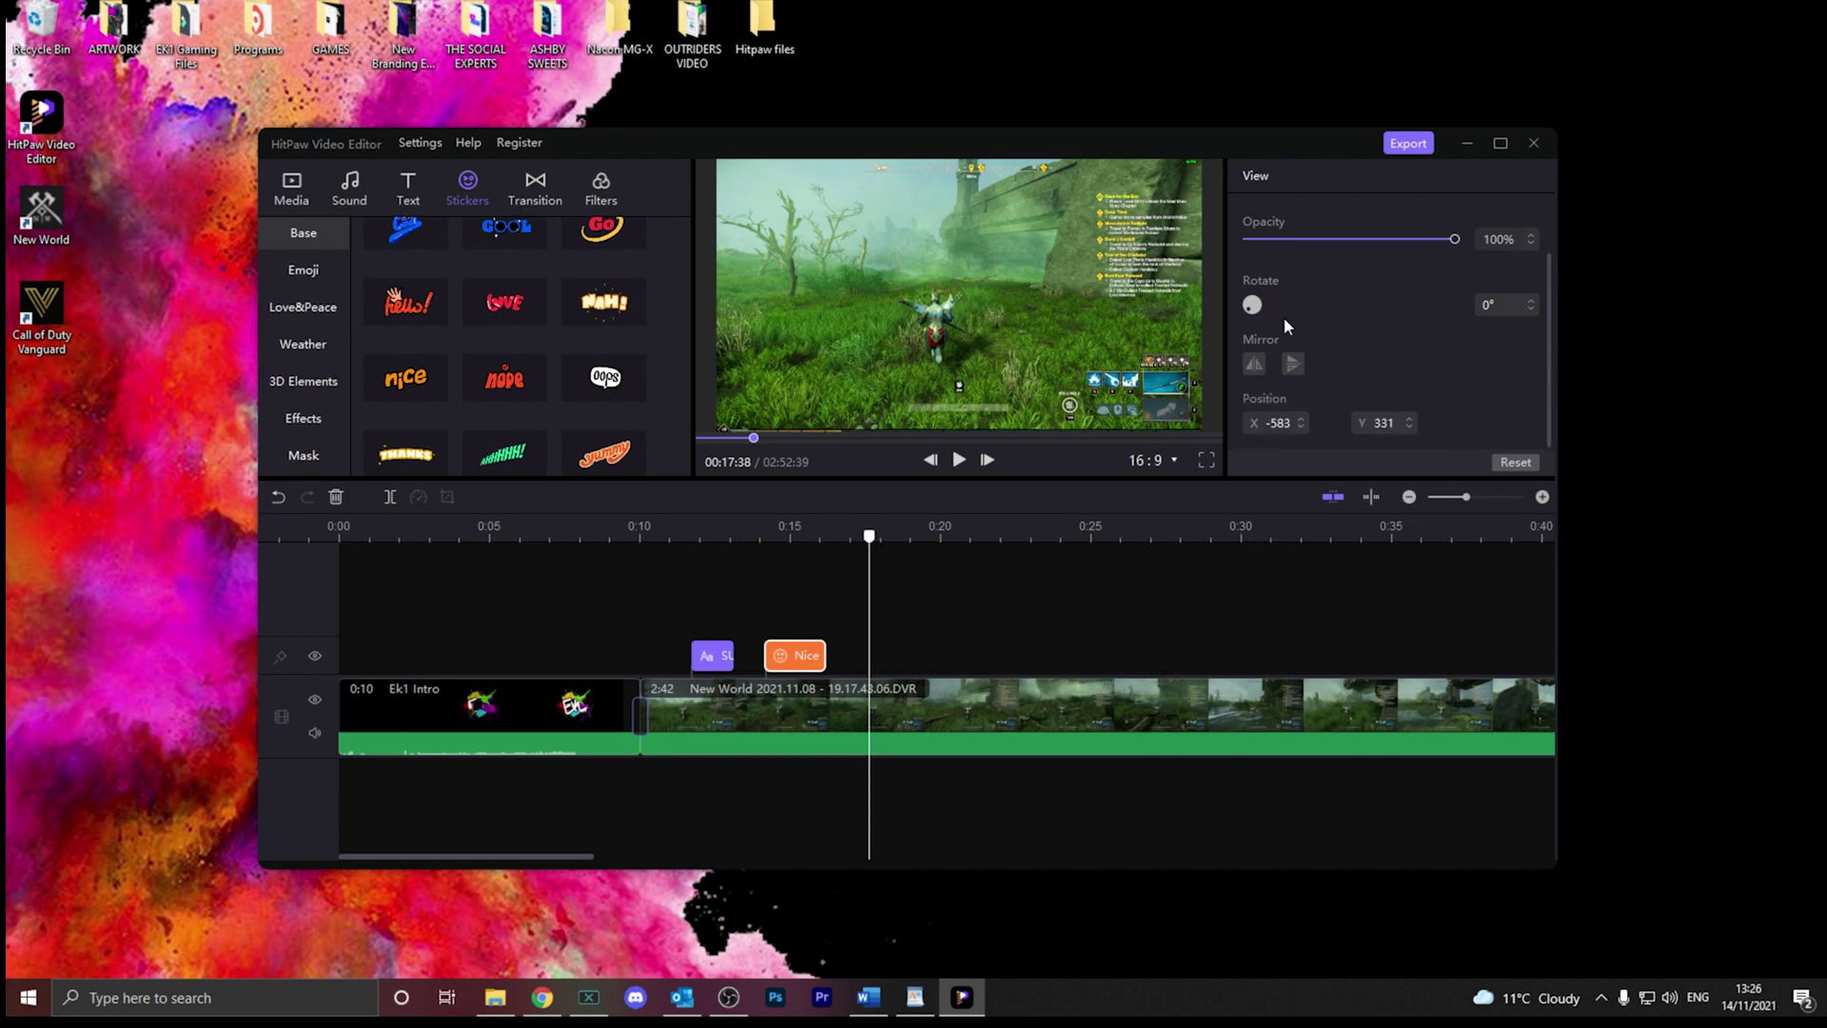
scroll(1322, 361, "up", 1)
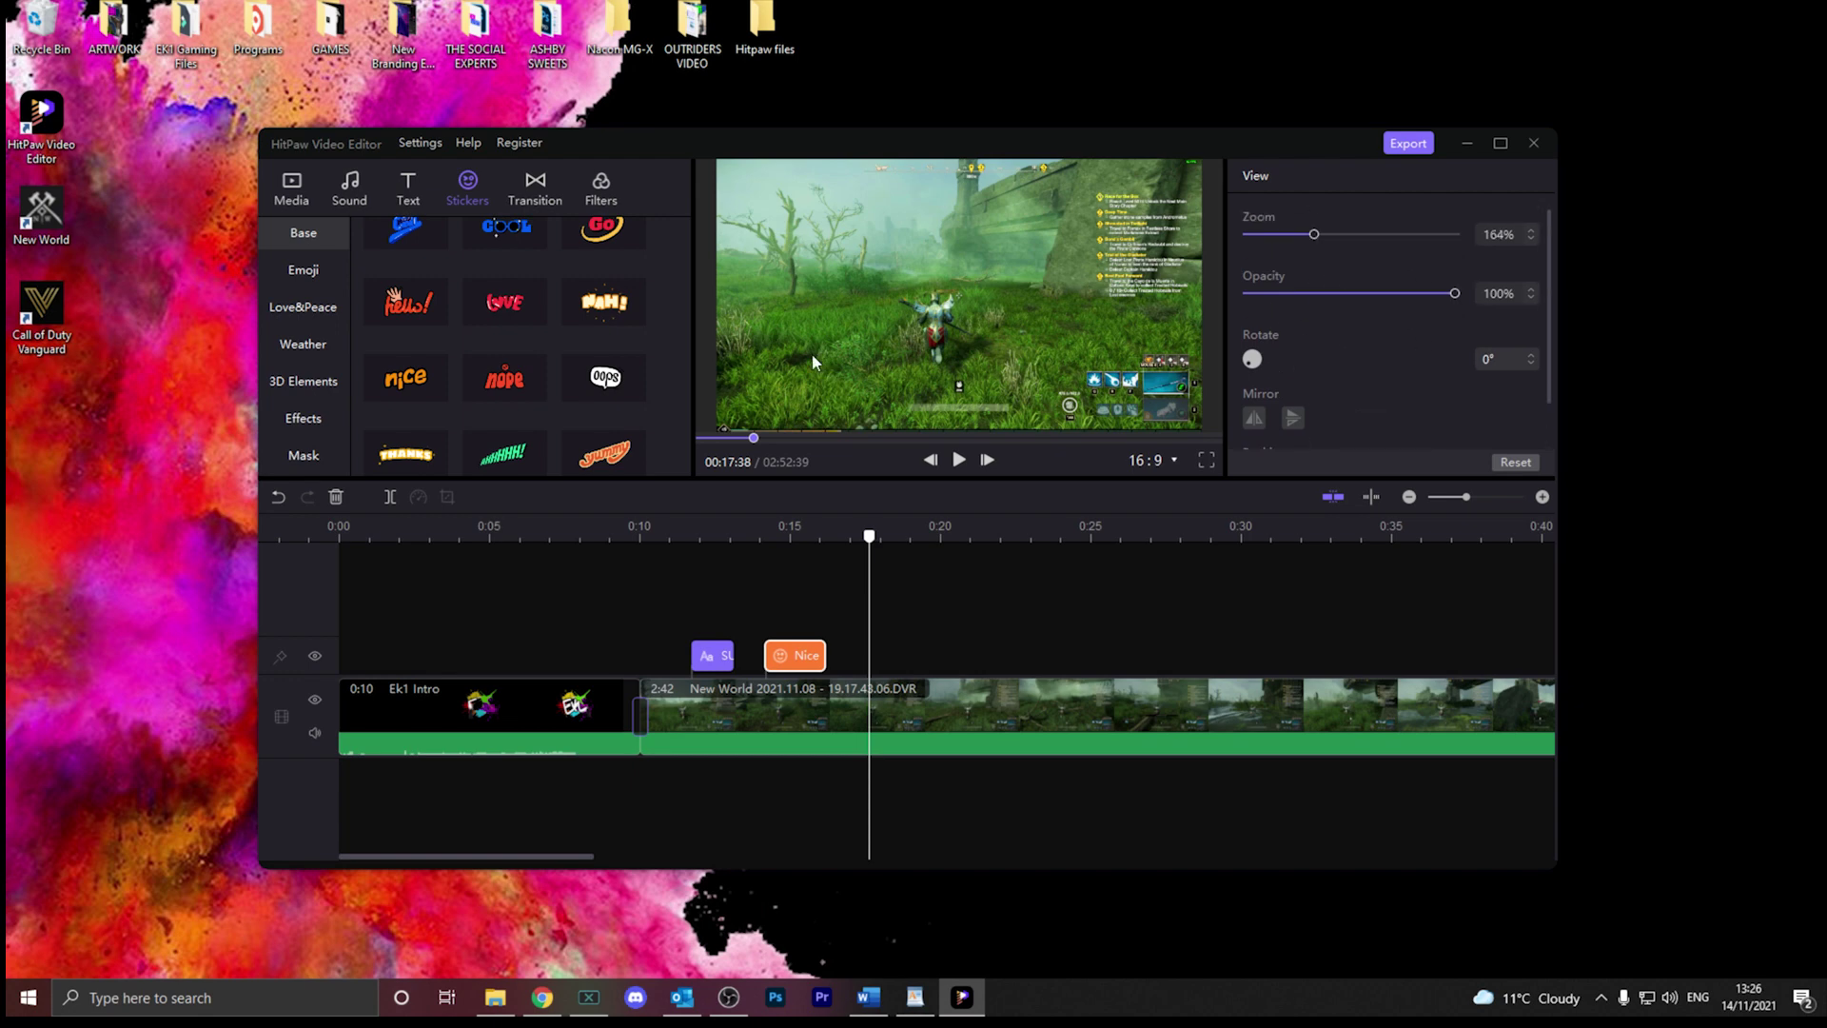
scroll(501, 367, "down", 5)
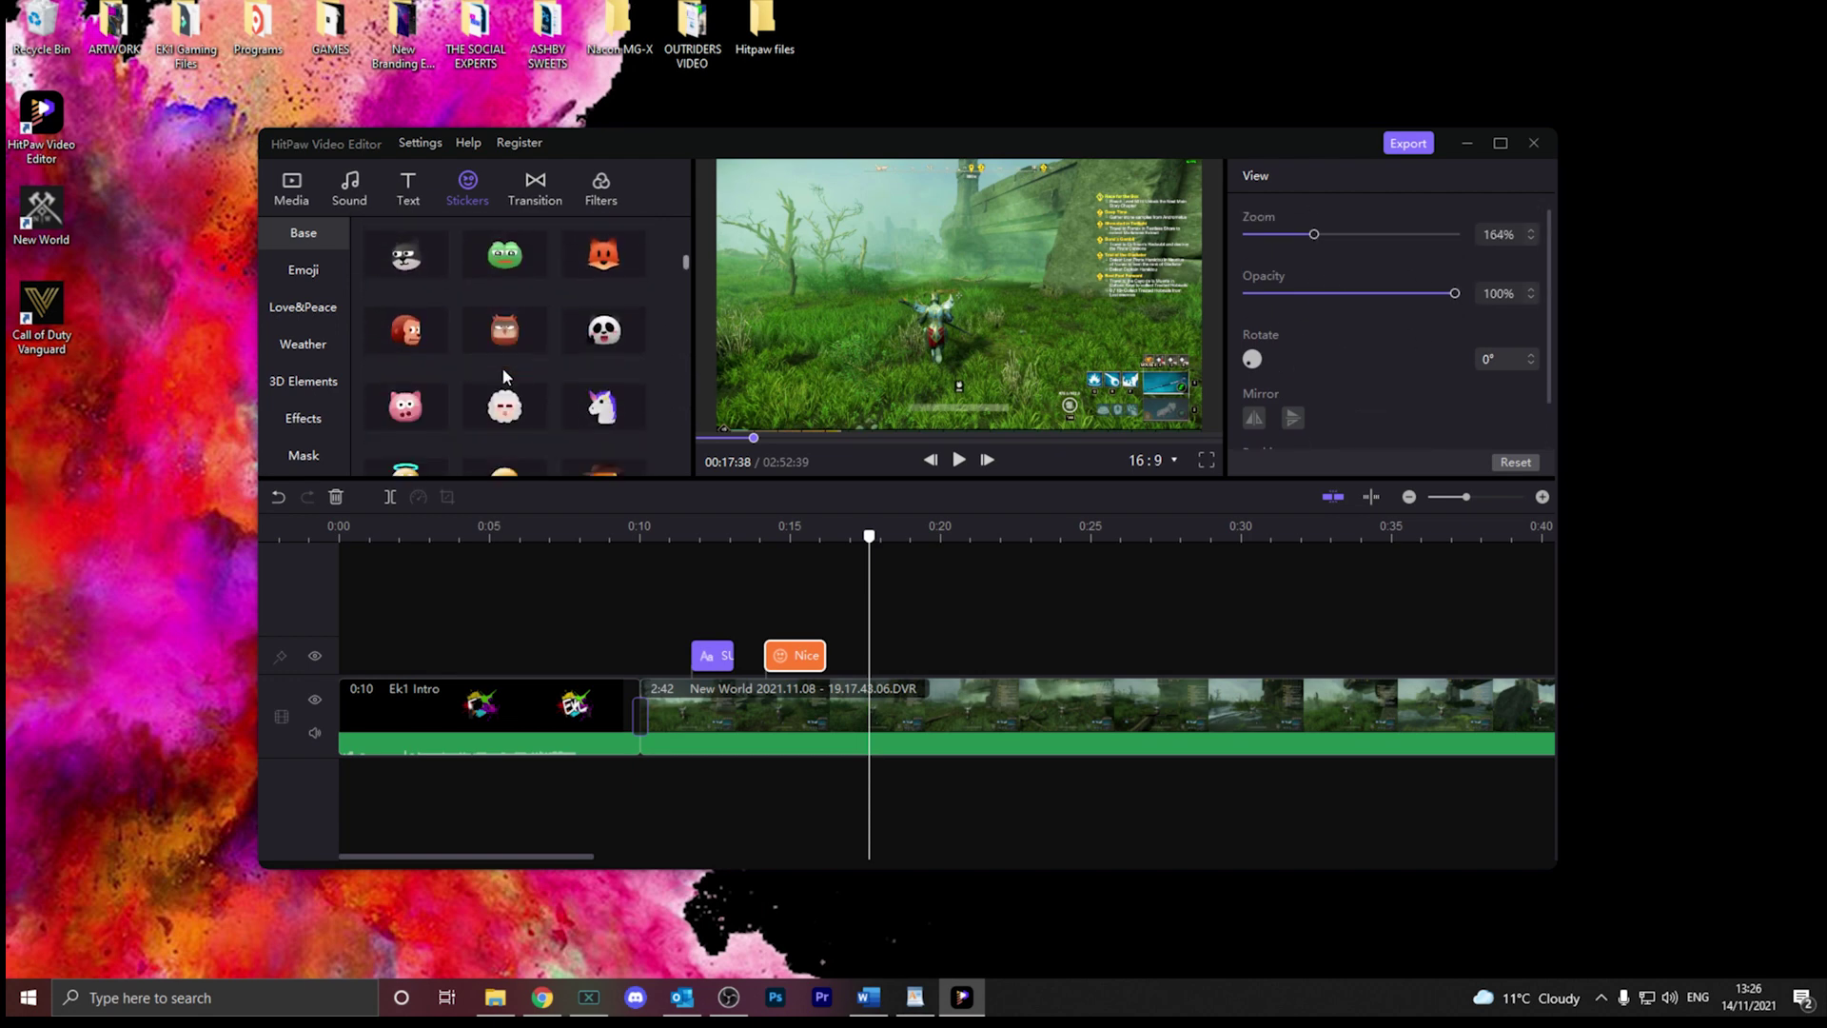
scroll(500, 368, "down", 3)
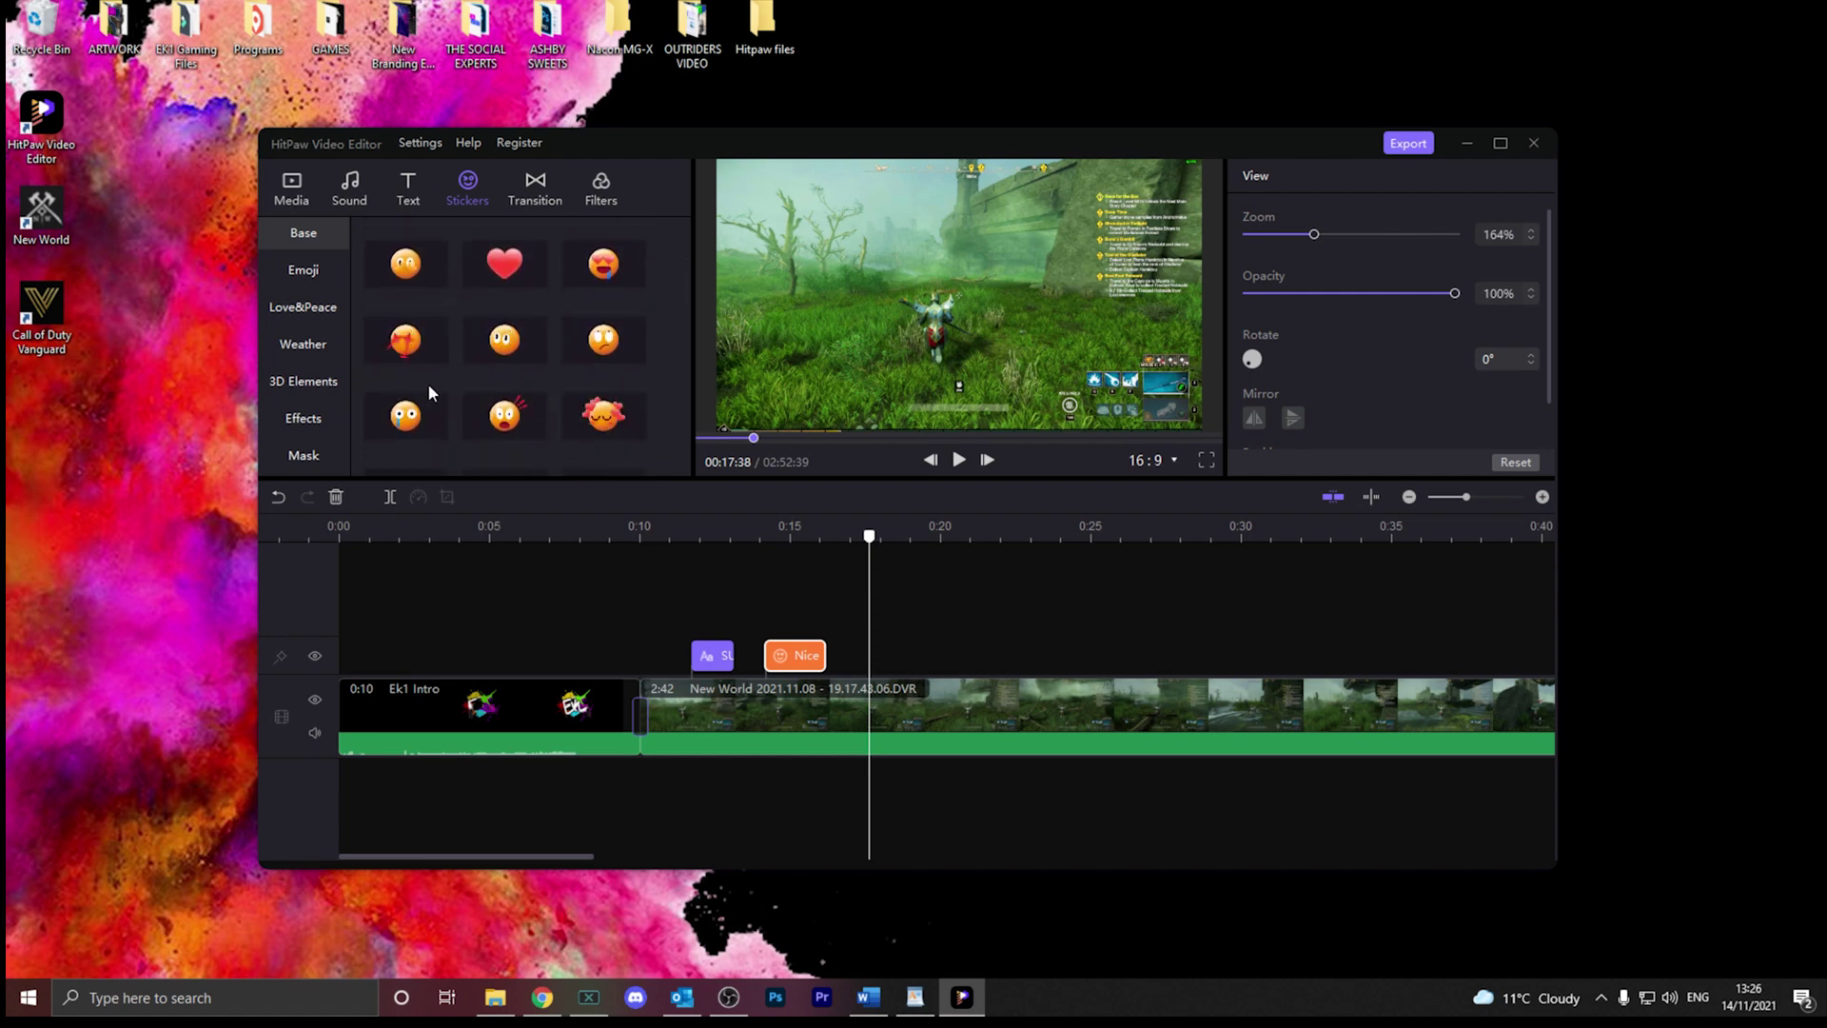
- Add the Shy face sticker at 0:18, preview it, then delete it
left_click_drag(603, 414, 906, 641)
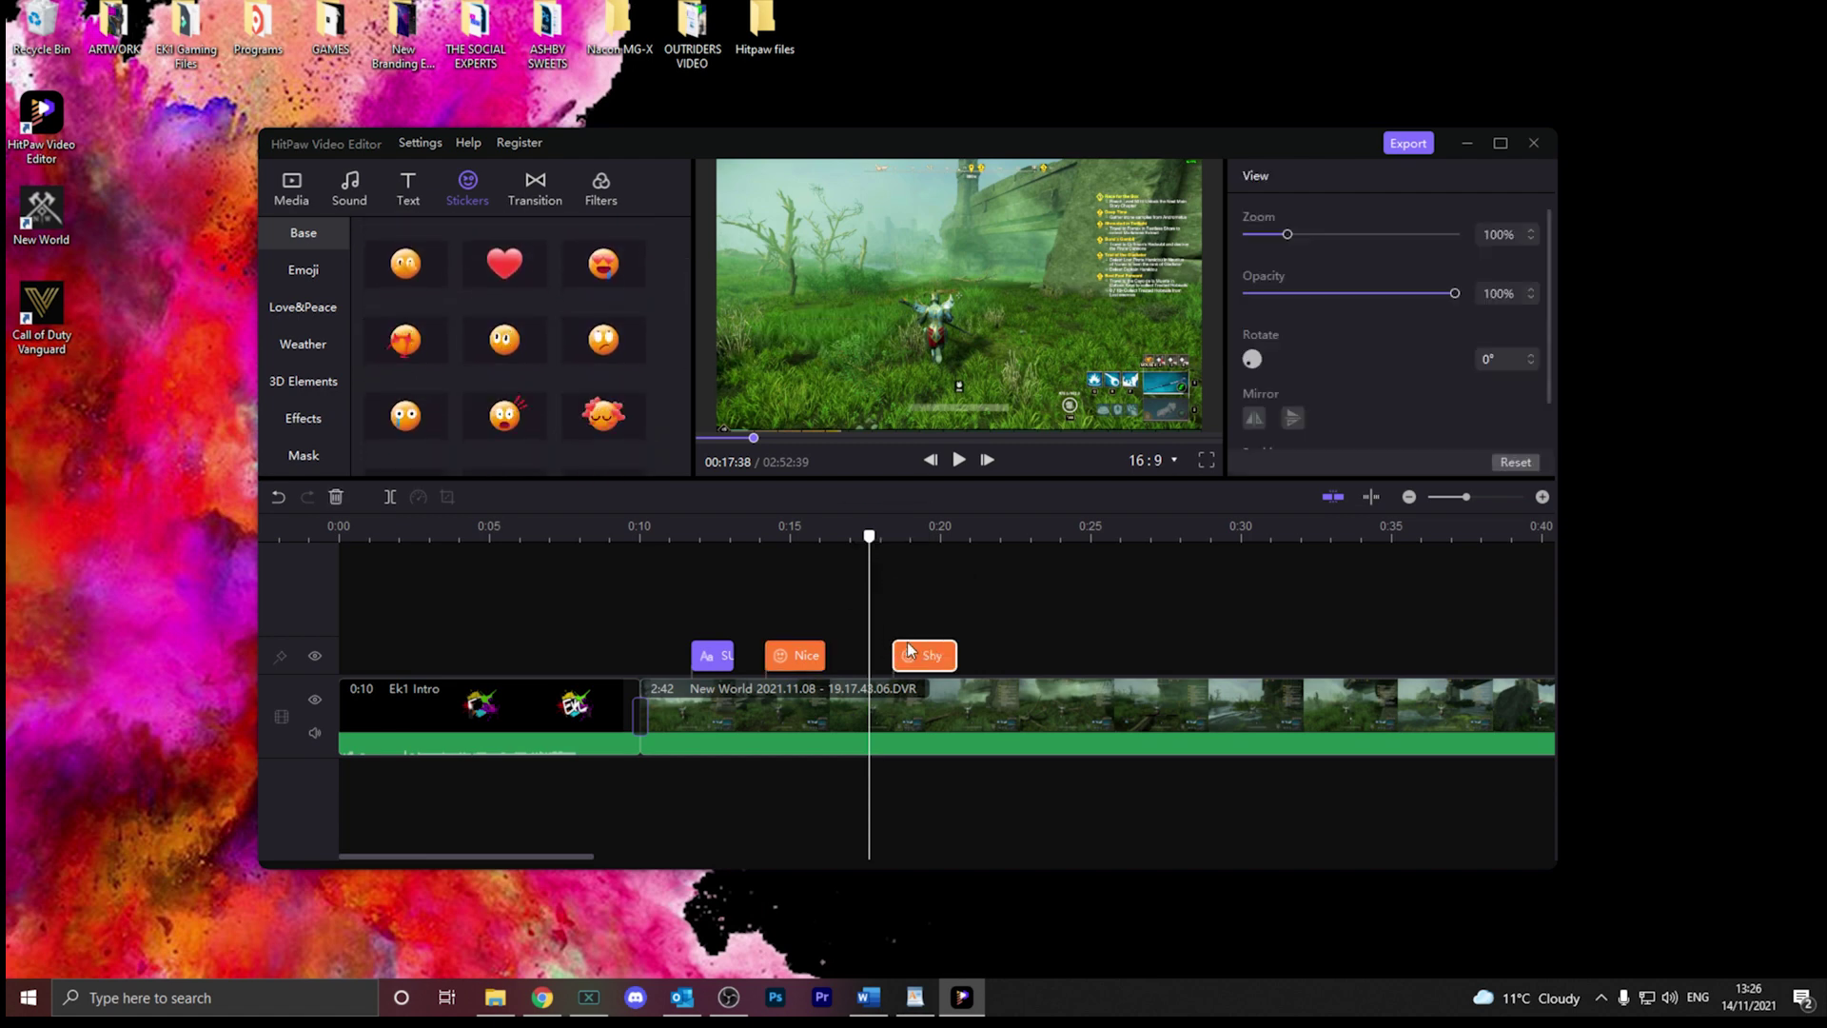
key("space")
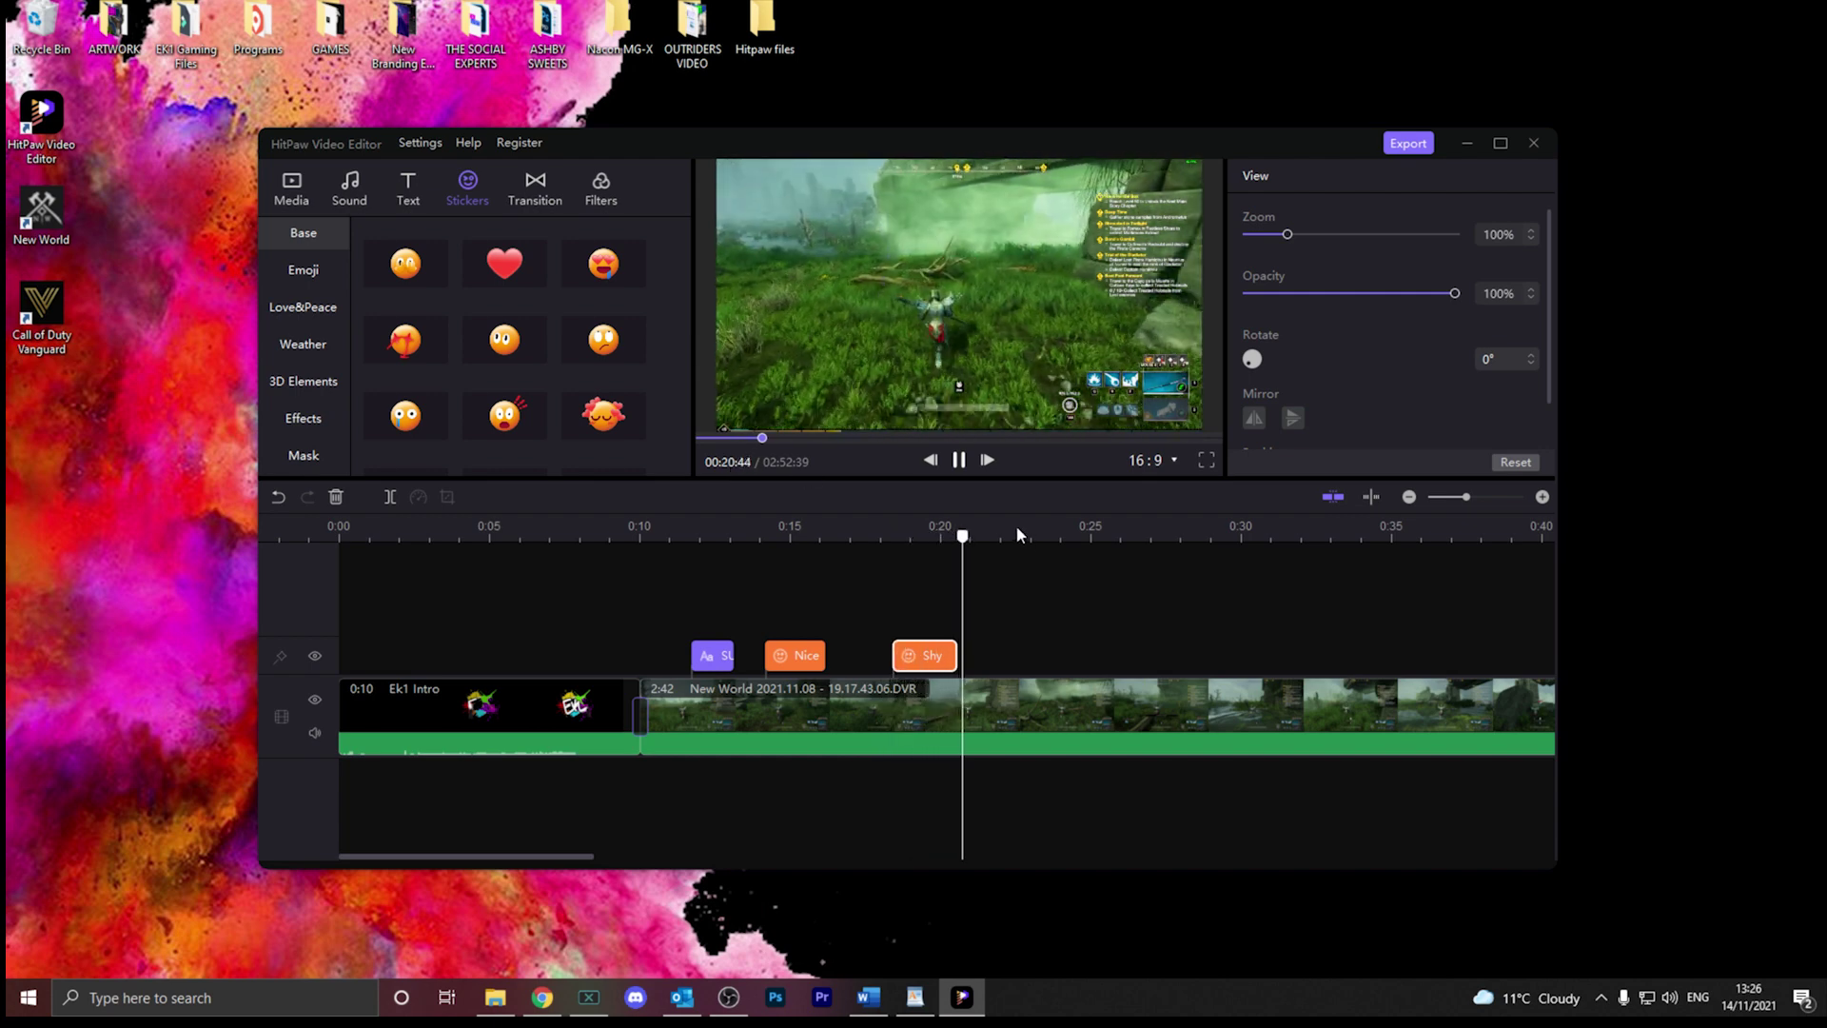
key("space")
key("Delete")
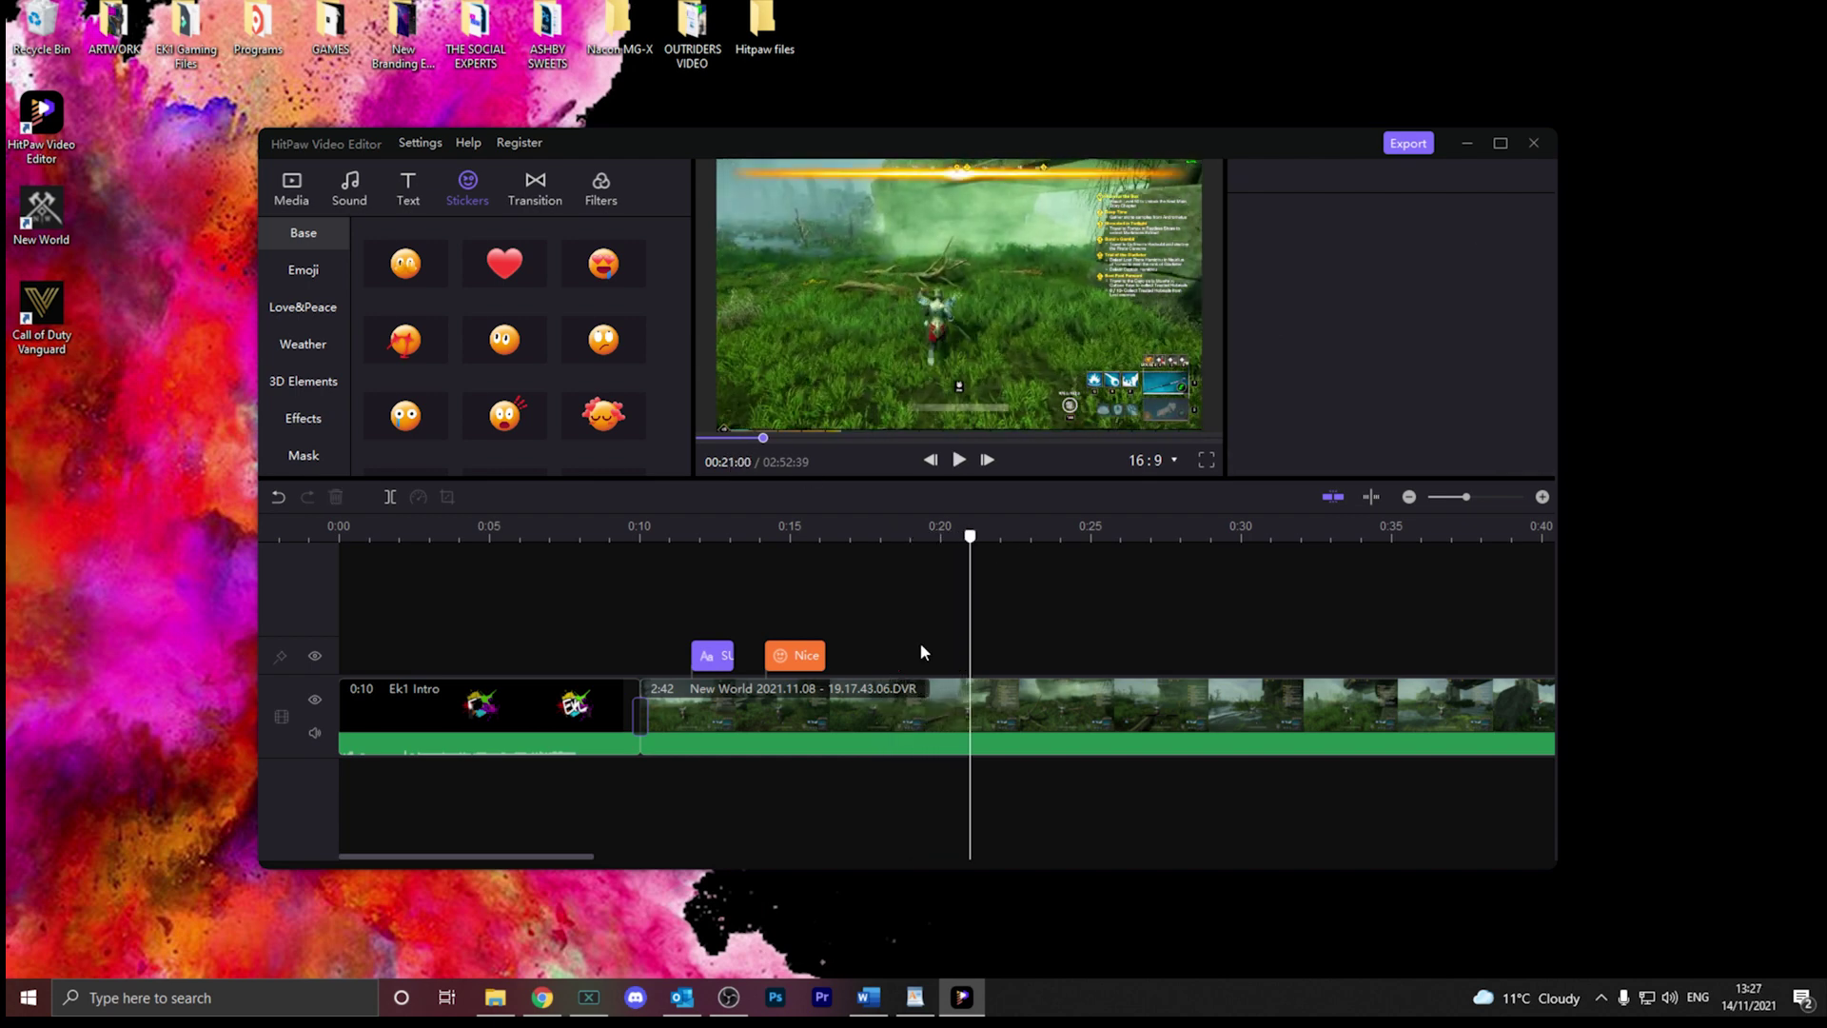
- Add the Love Heart sticker around 0:21 and preview it, pausing at 00:25:34
scroll(523, 376, "down", 5)
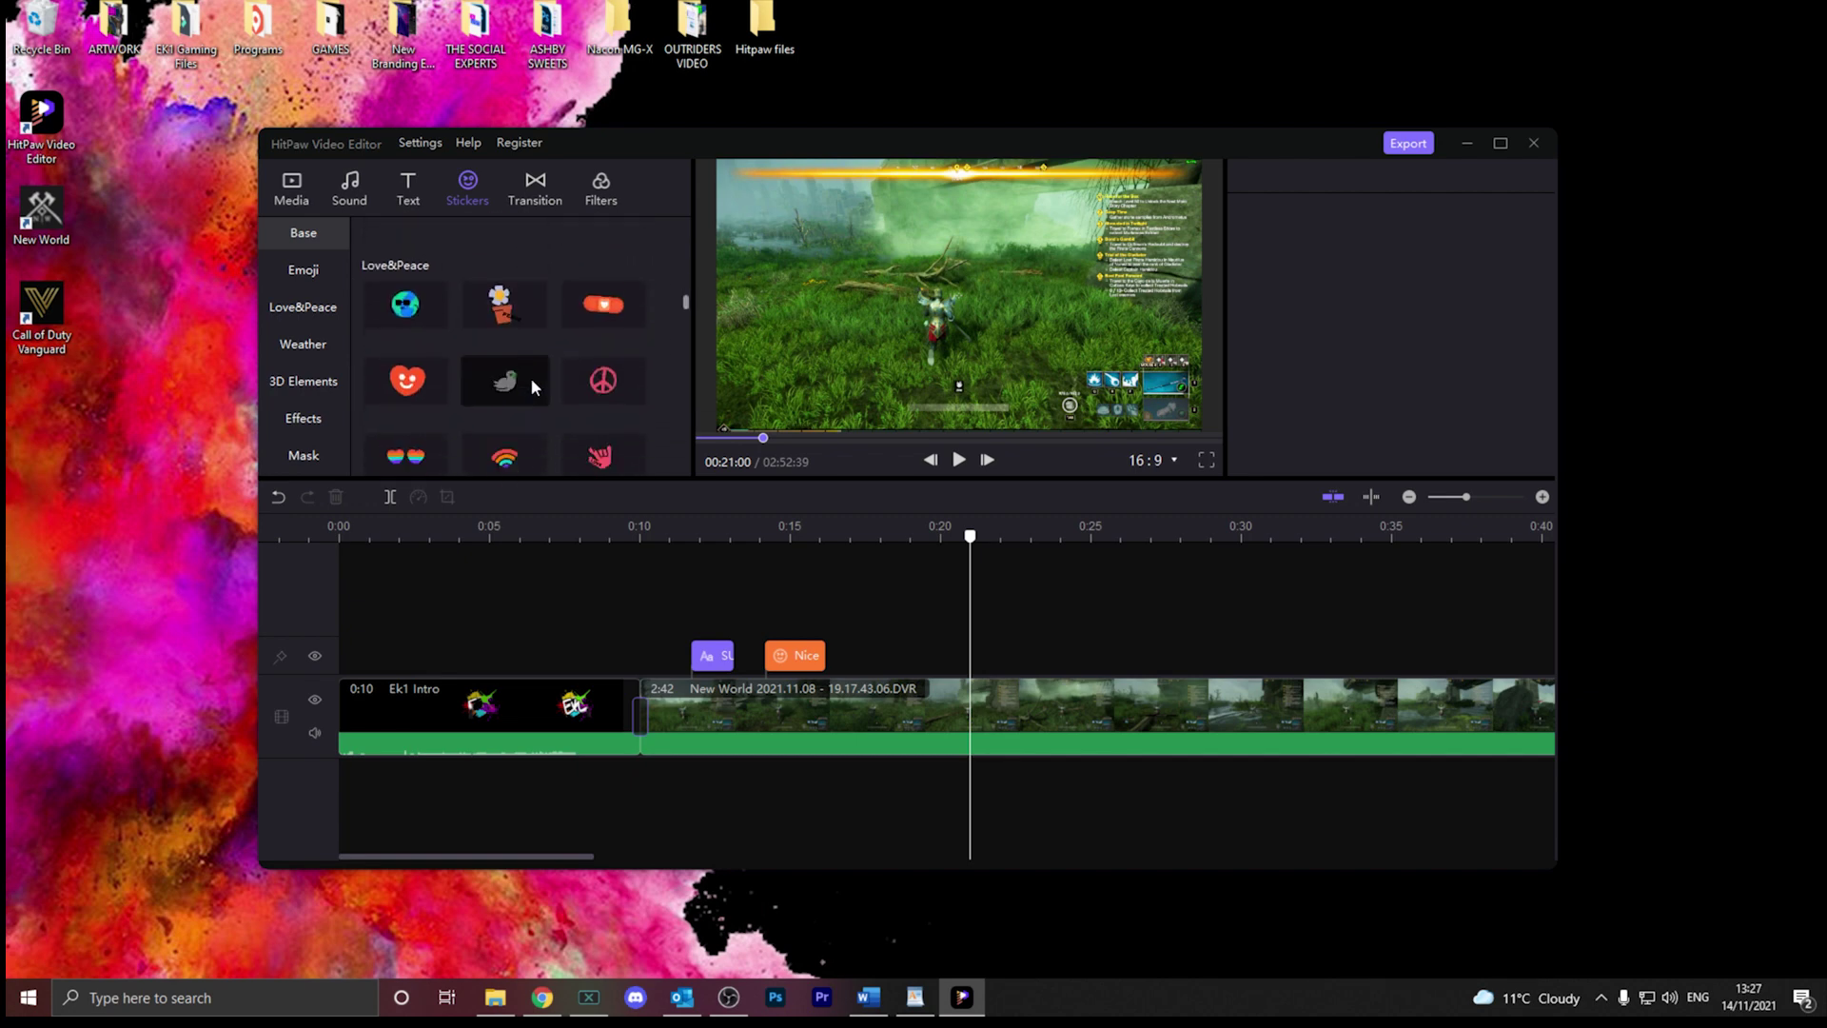
scroll(533, 385, "down", 6)
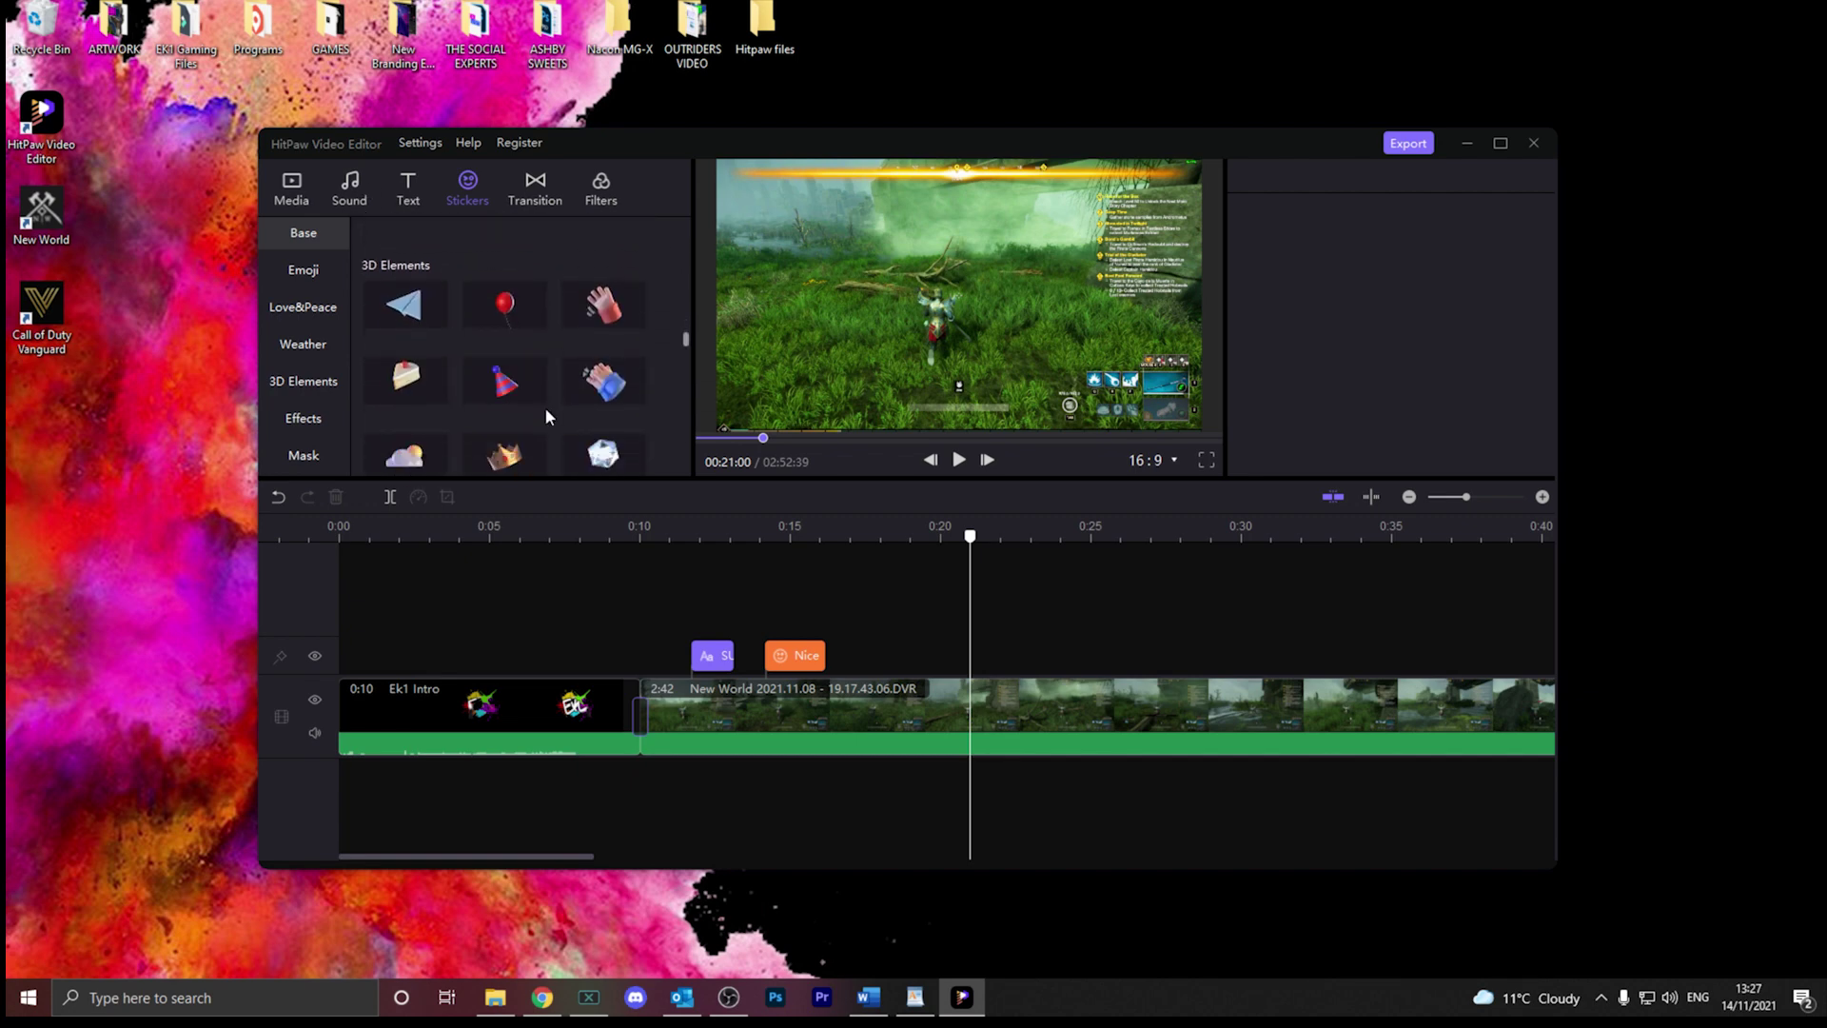
scroll(546, 405, "down", 6)
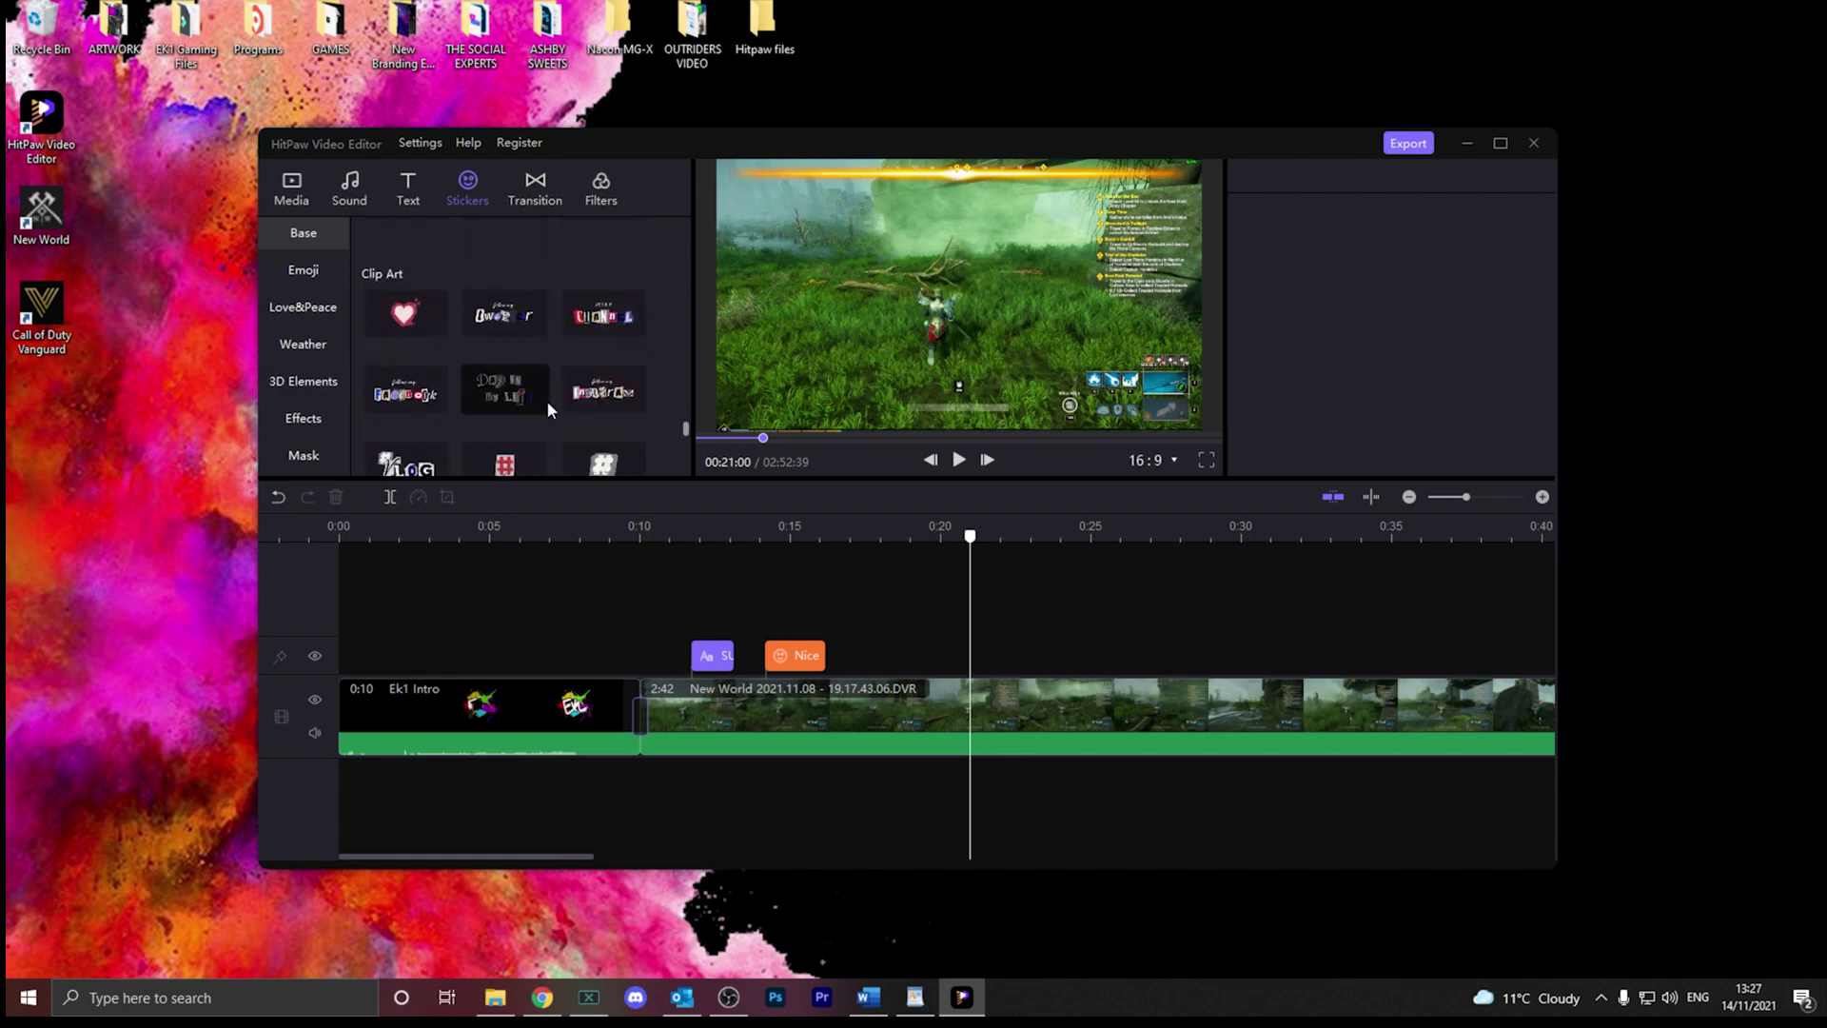
scroll(547, 405, "down", 5)
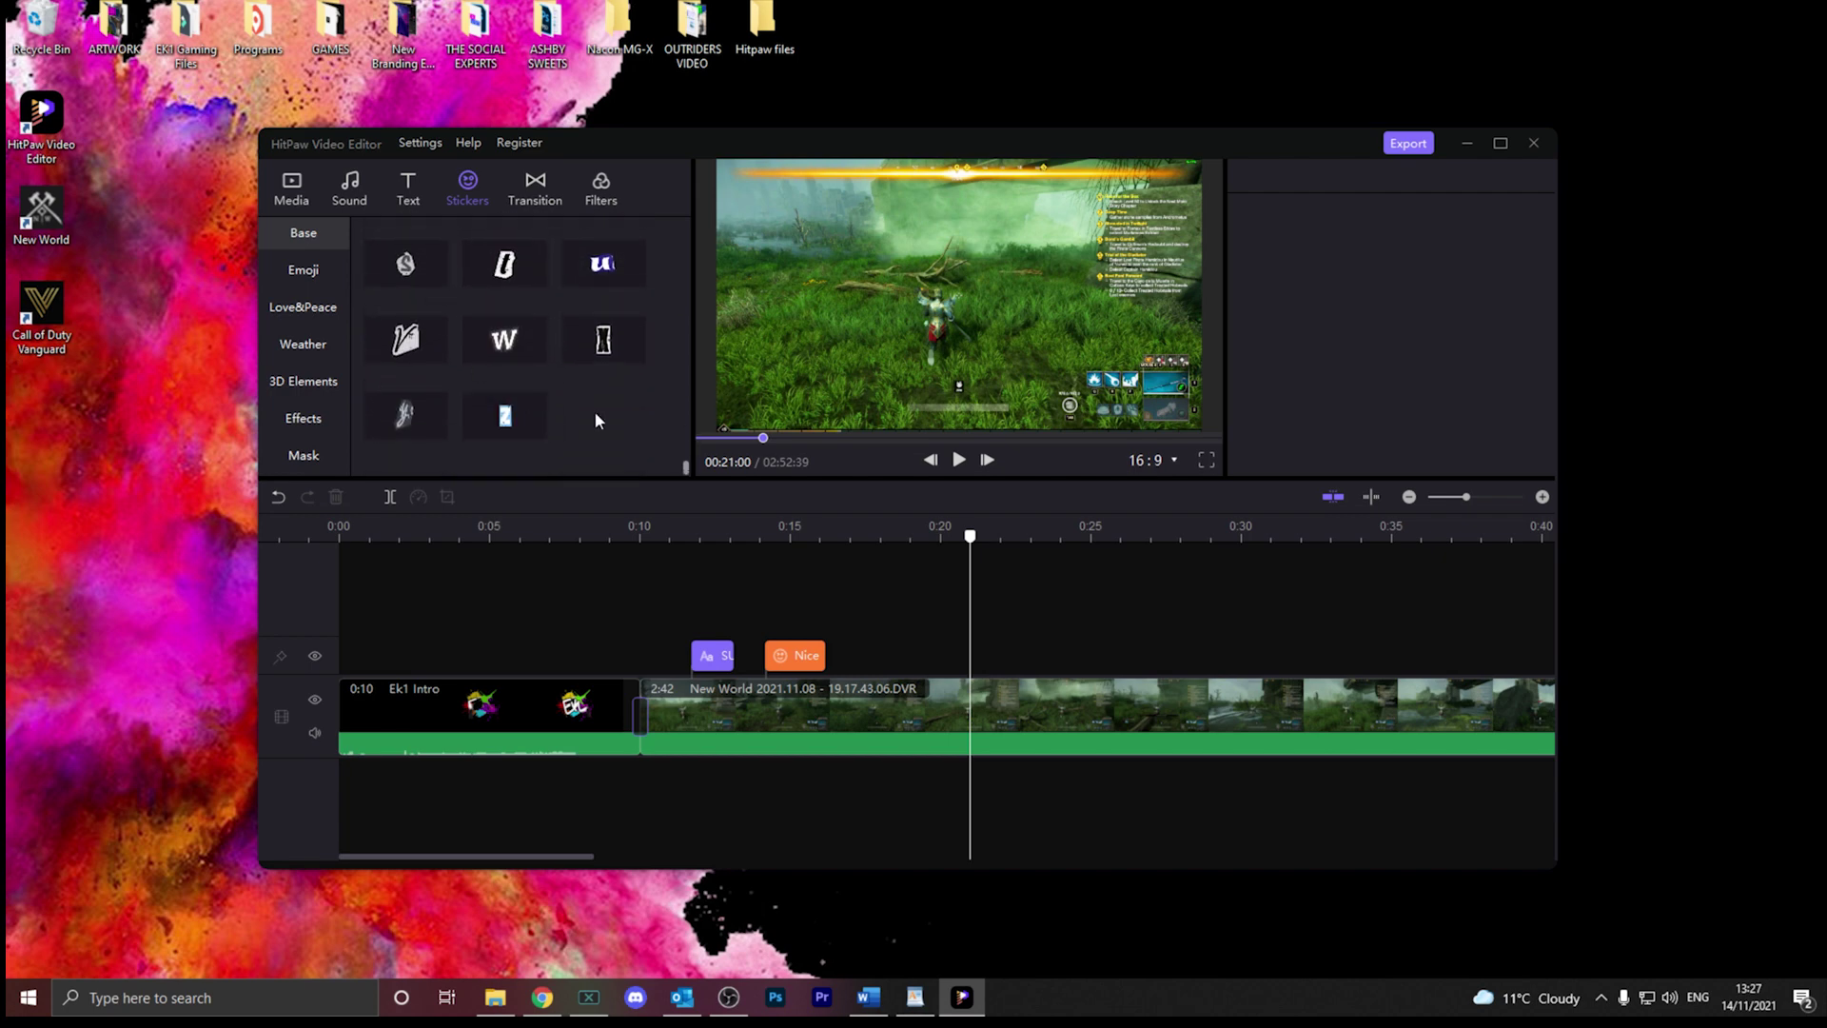
scroll(590, 414, "up", 5)
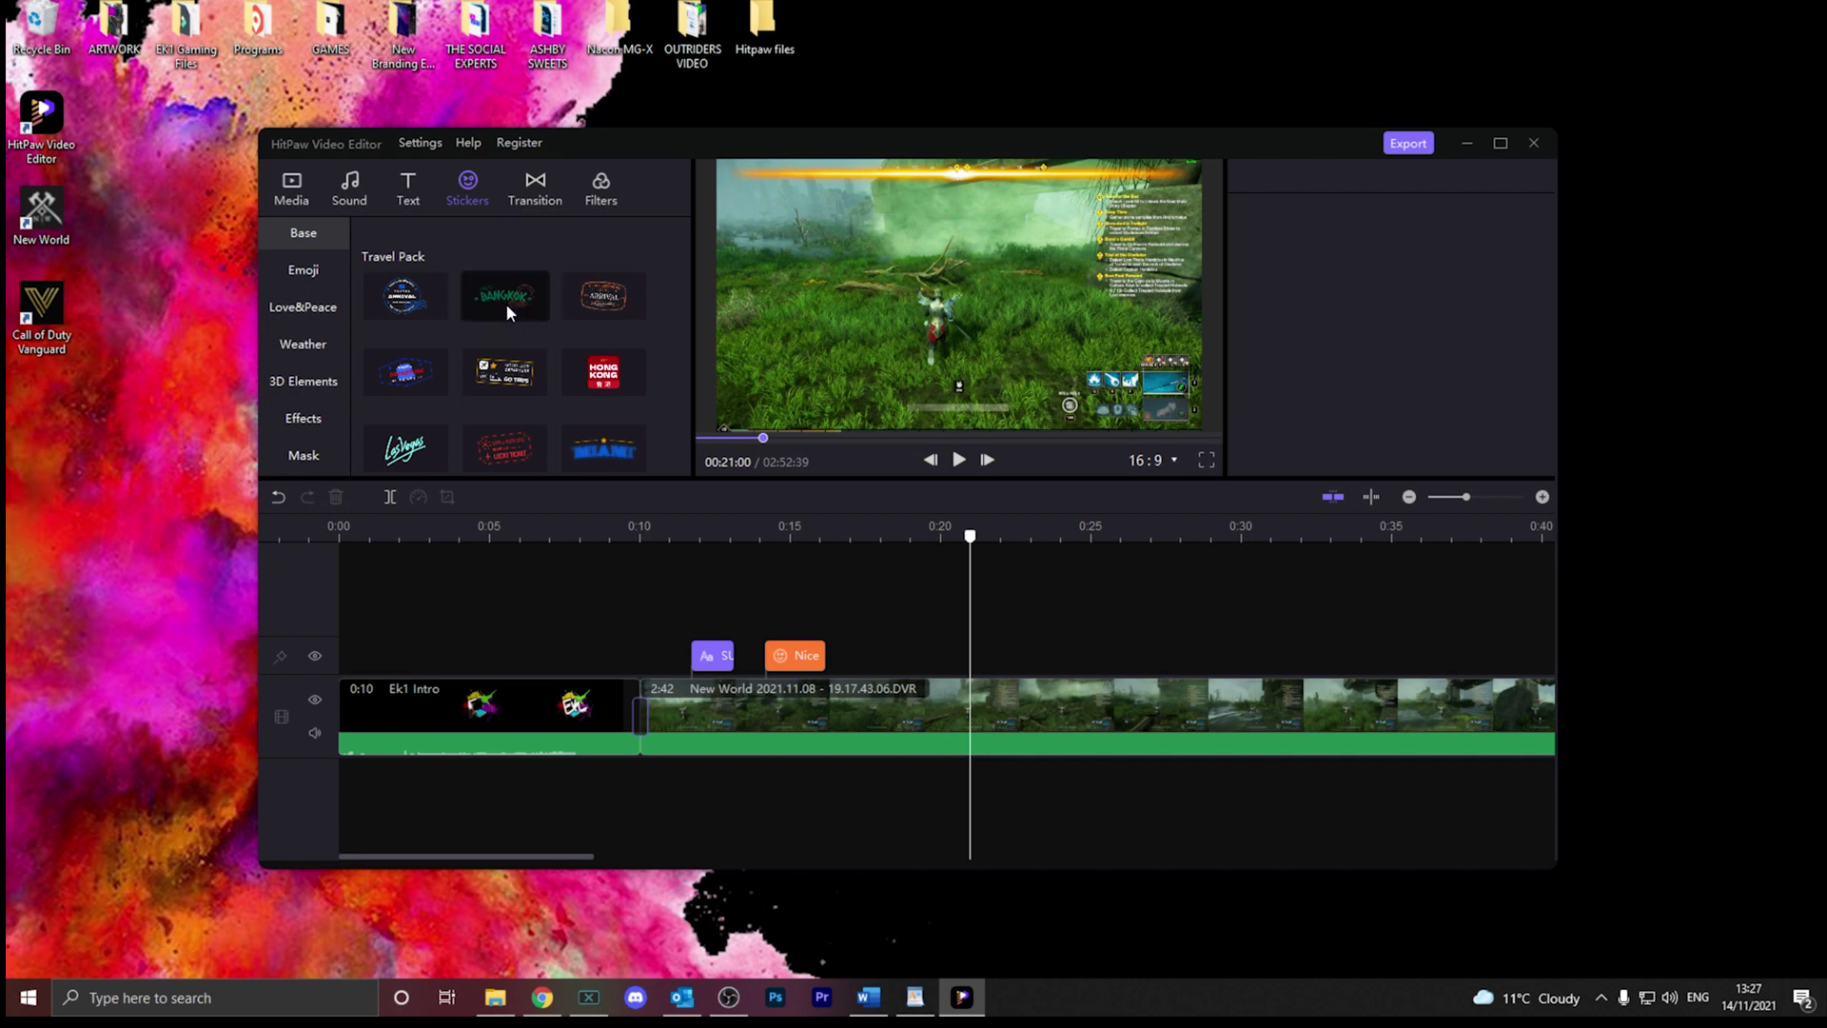
scroll(415, 318, "up", 5)
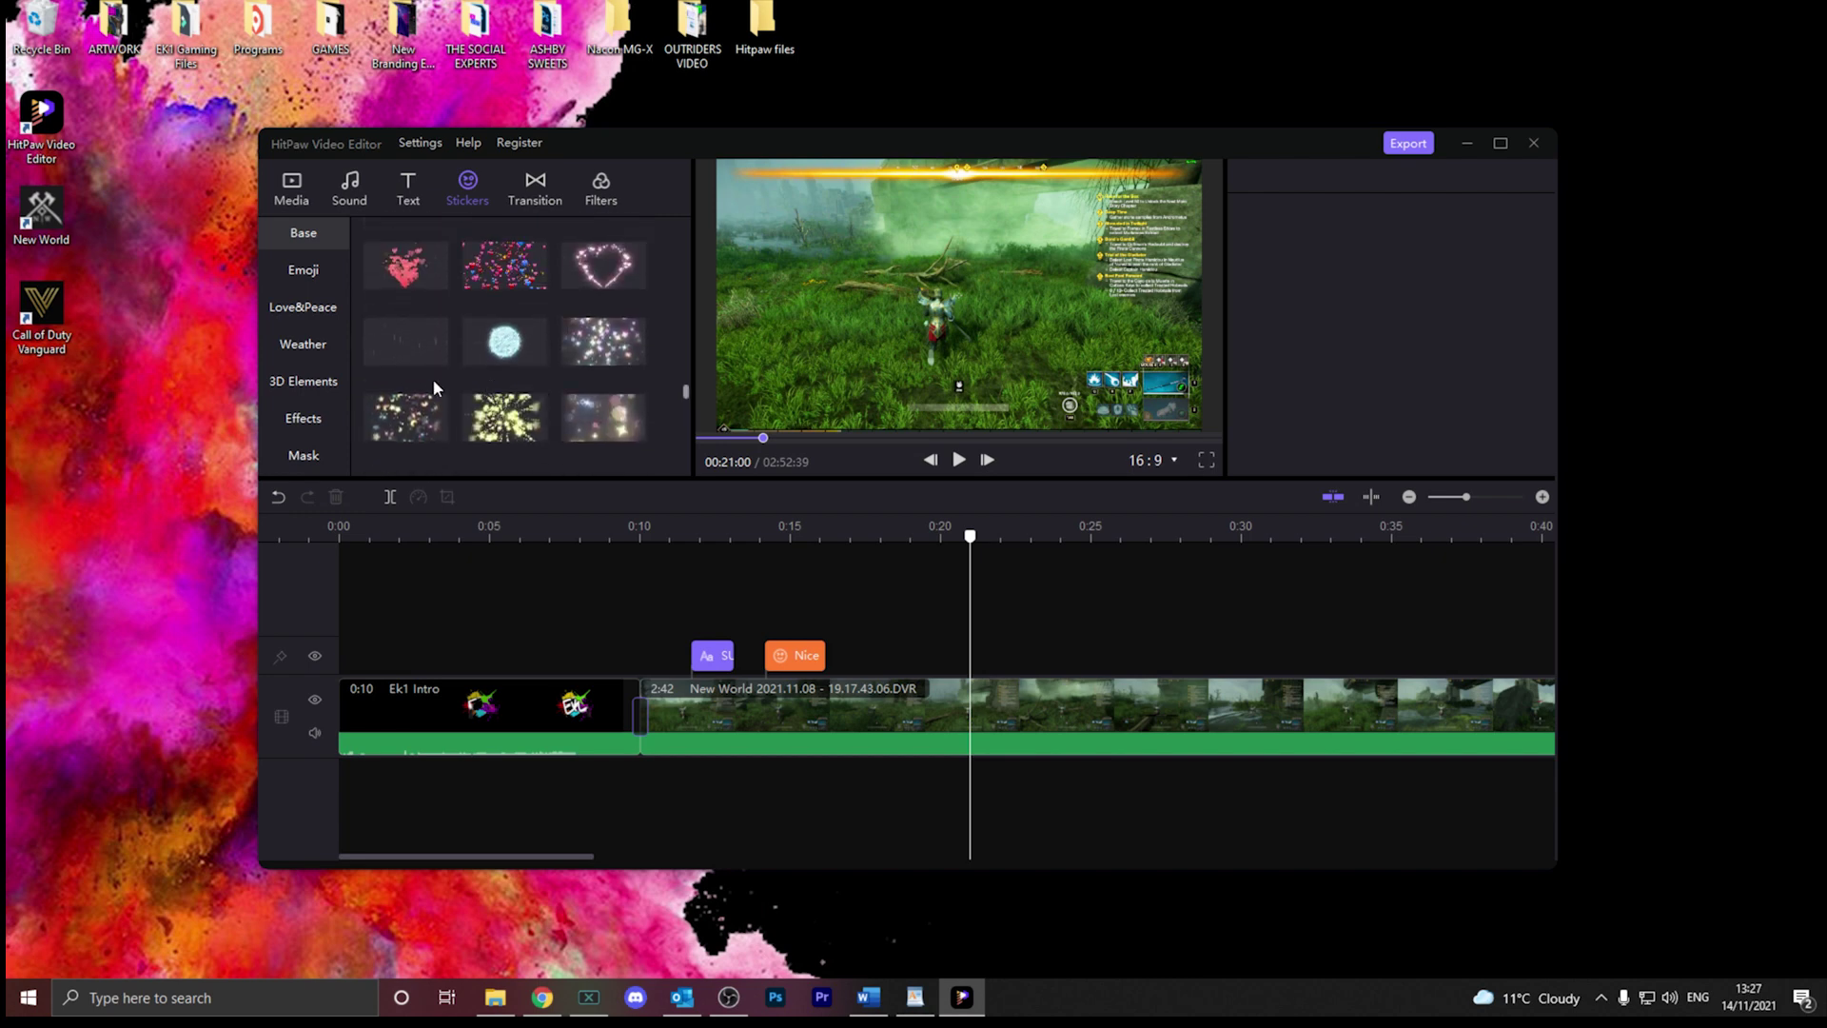
left_click_drag(1028, 607, 1028, 613)
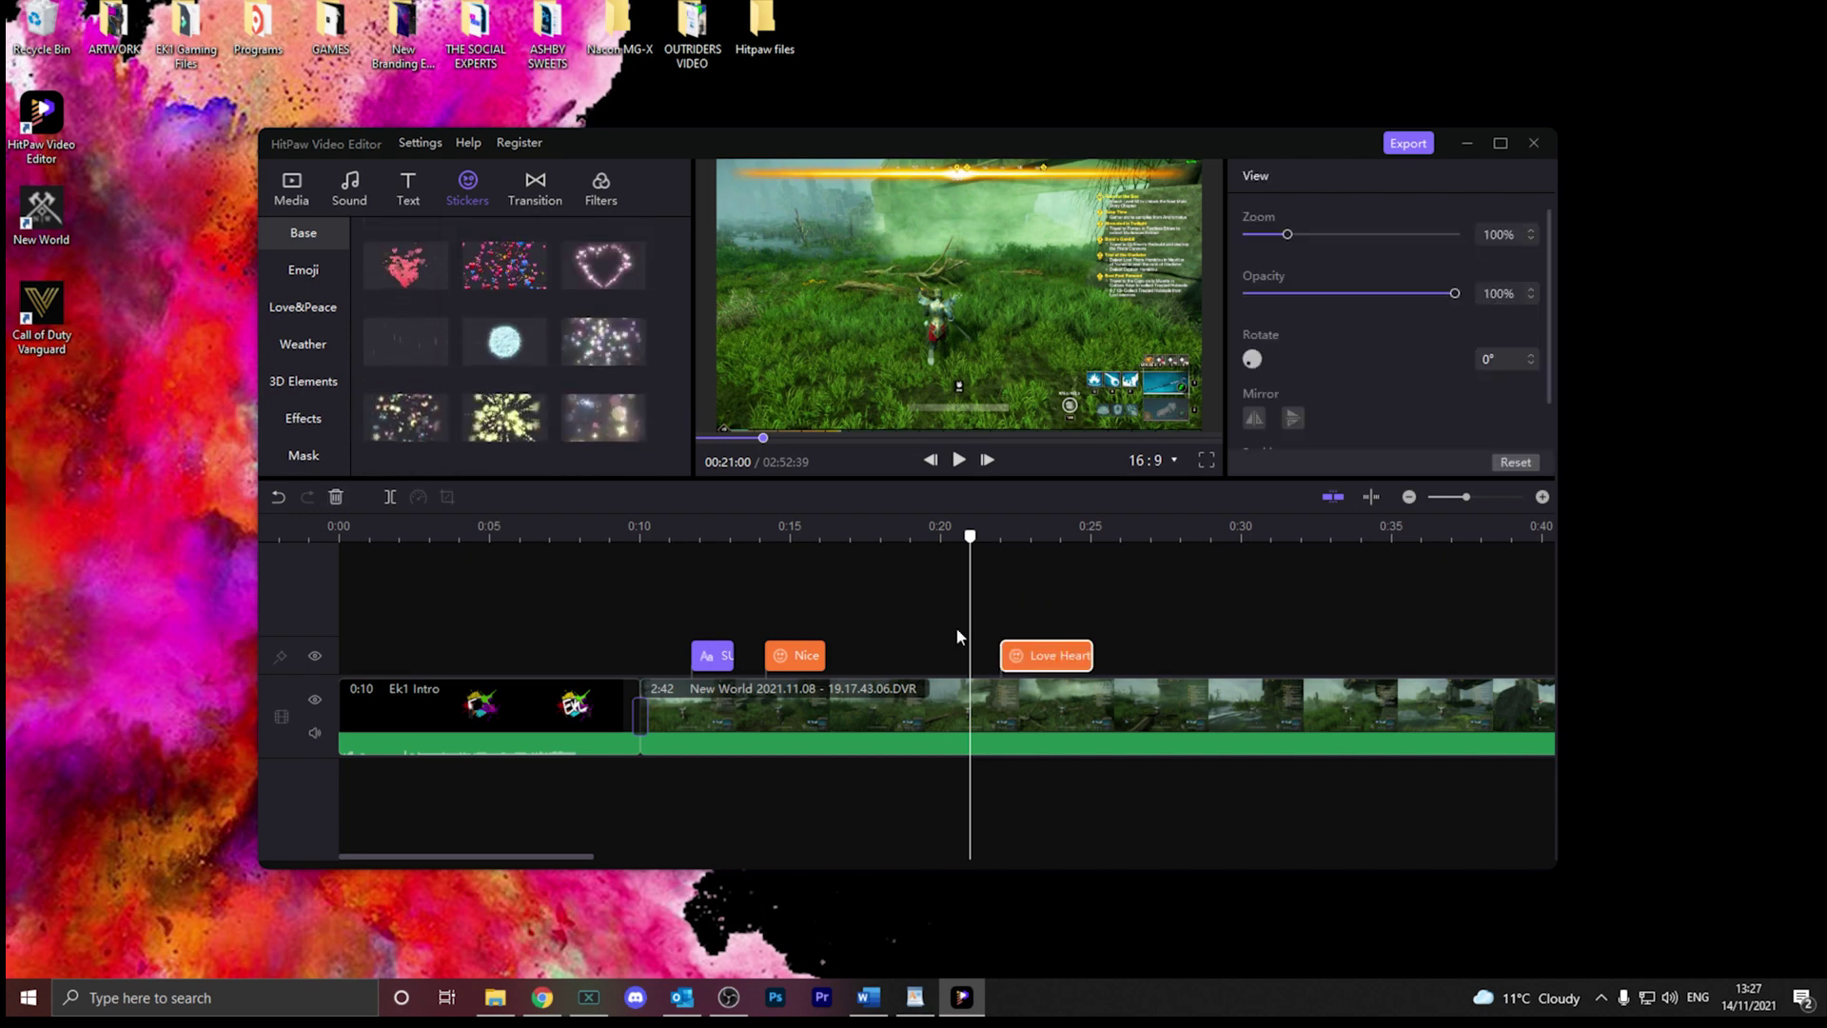
left_click(958, 459)
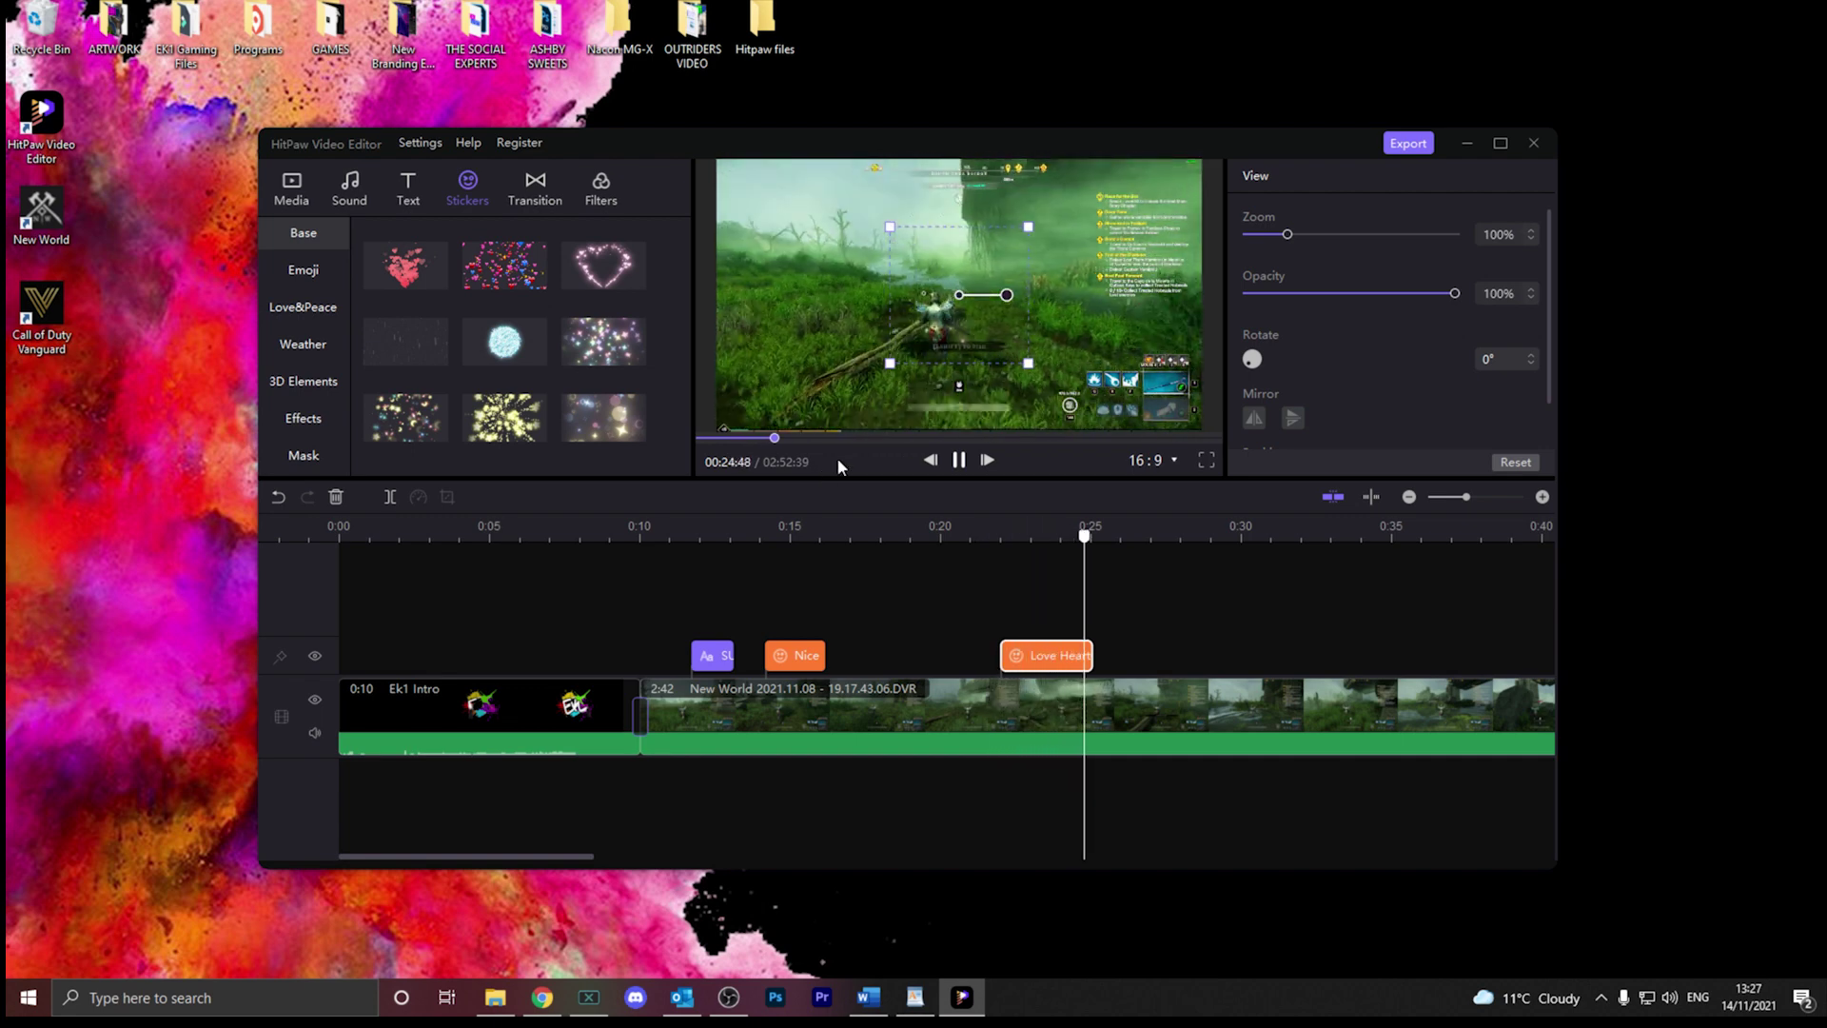
key("space")
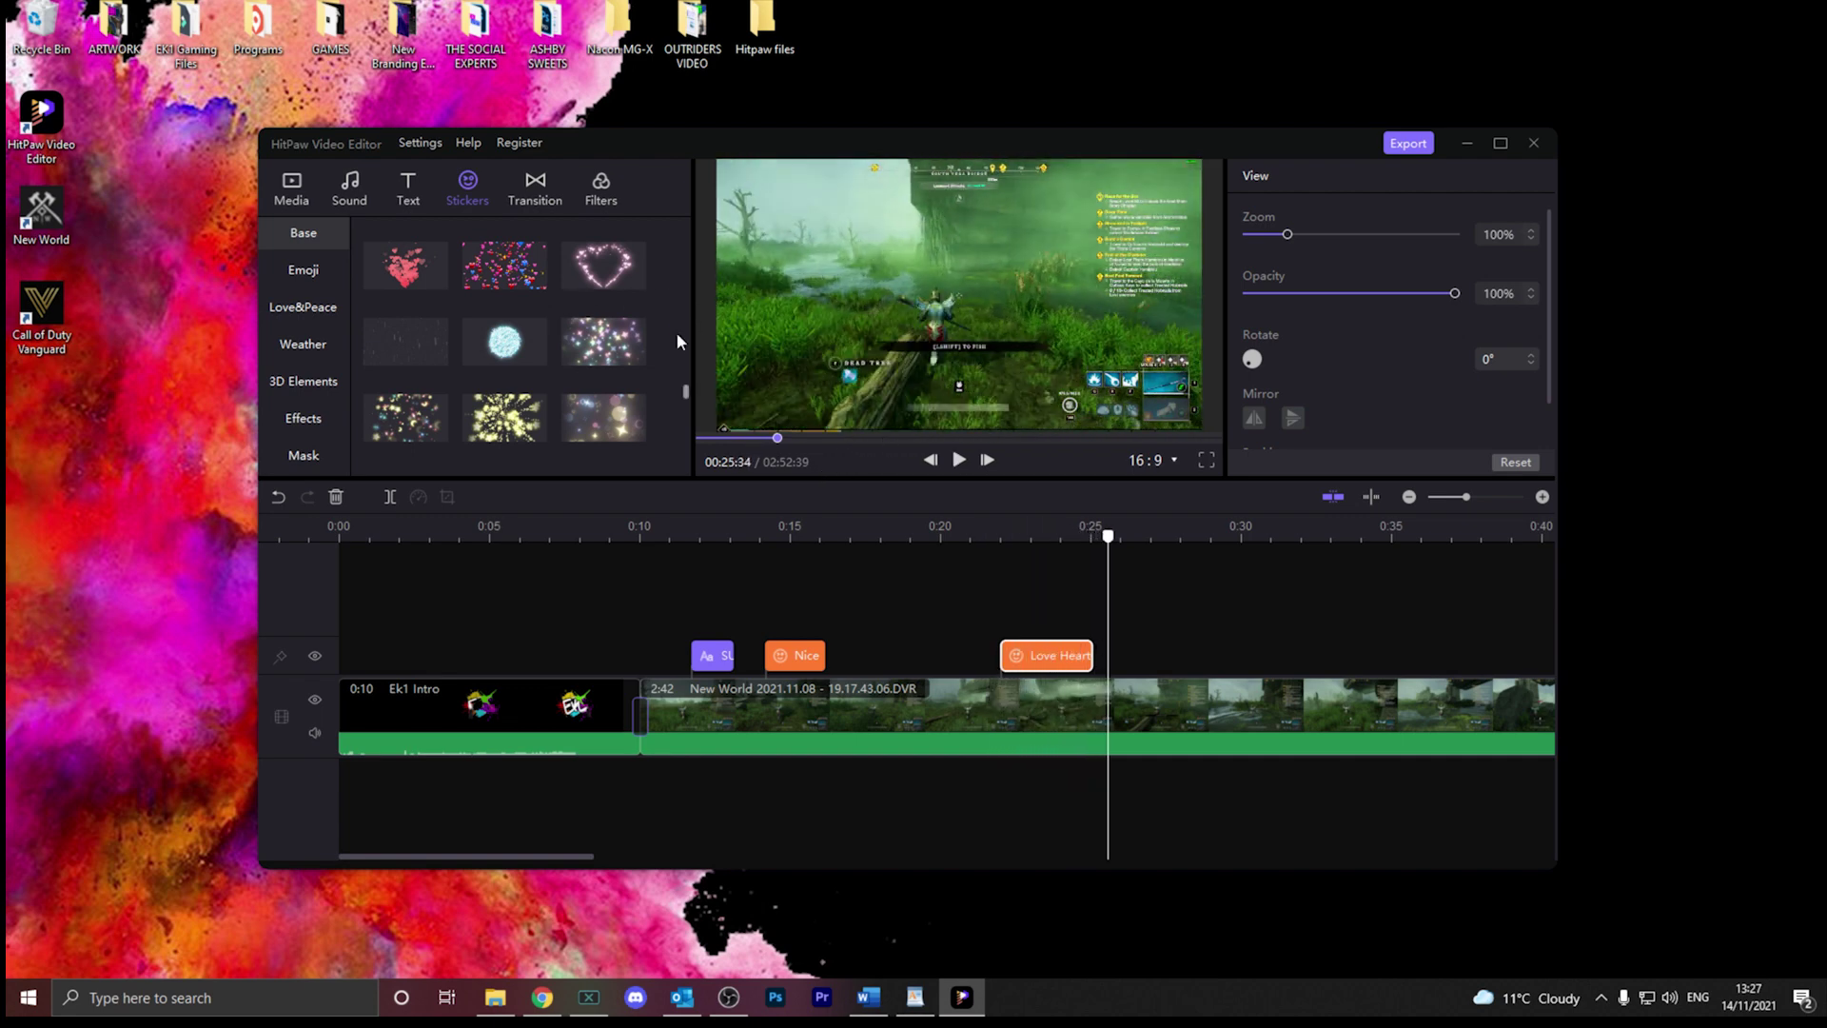
- Open the sound effects library and preview the GunShot sound
left_click(354, 194)
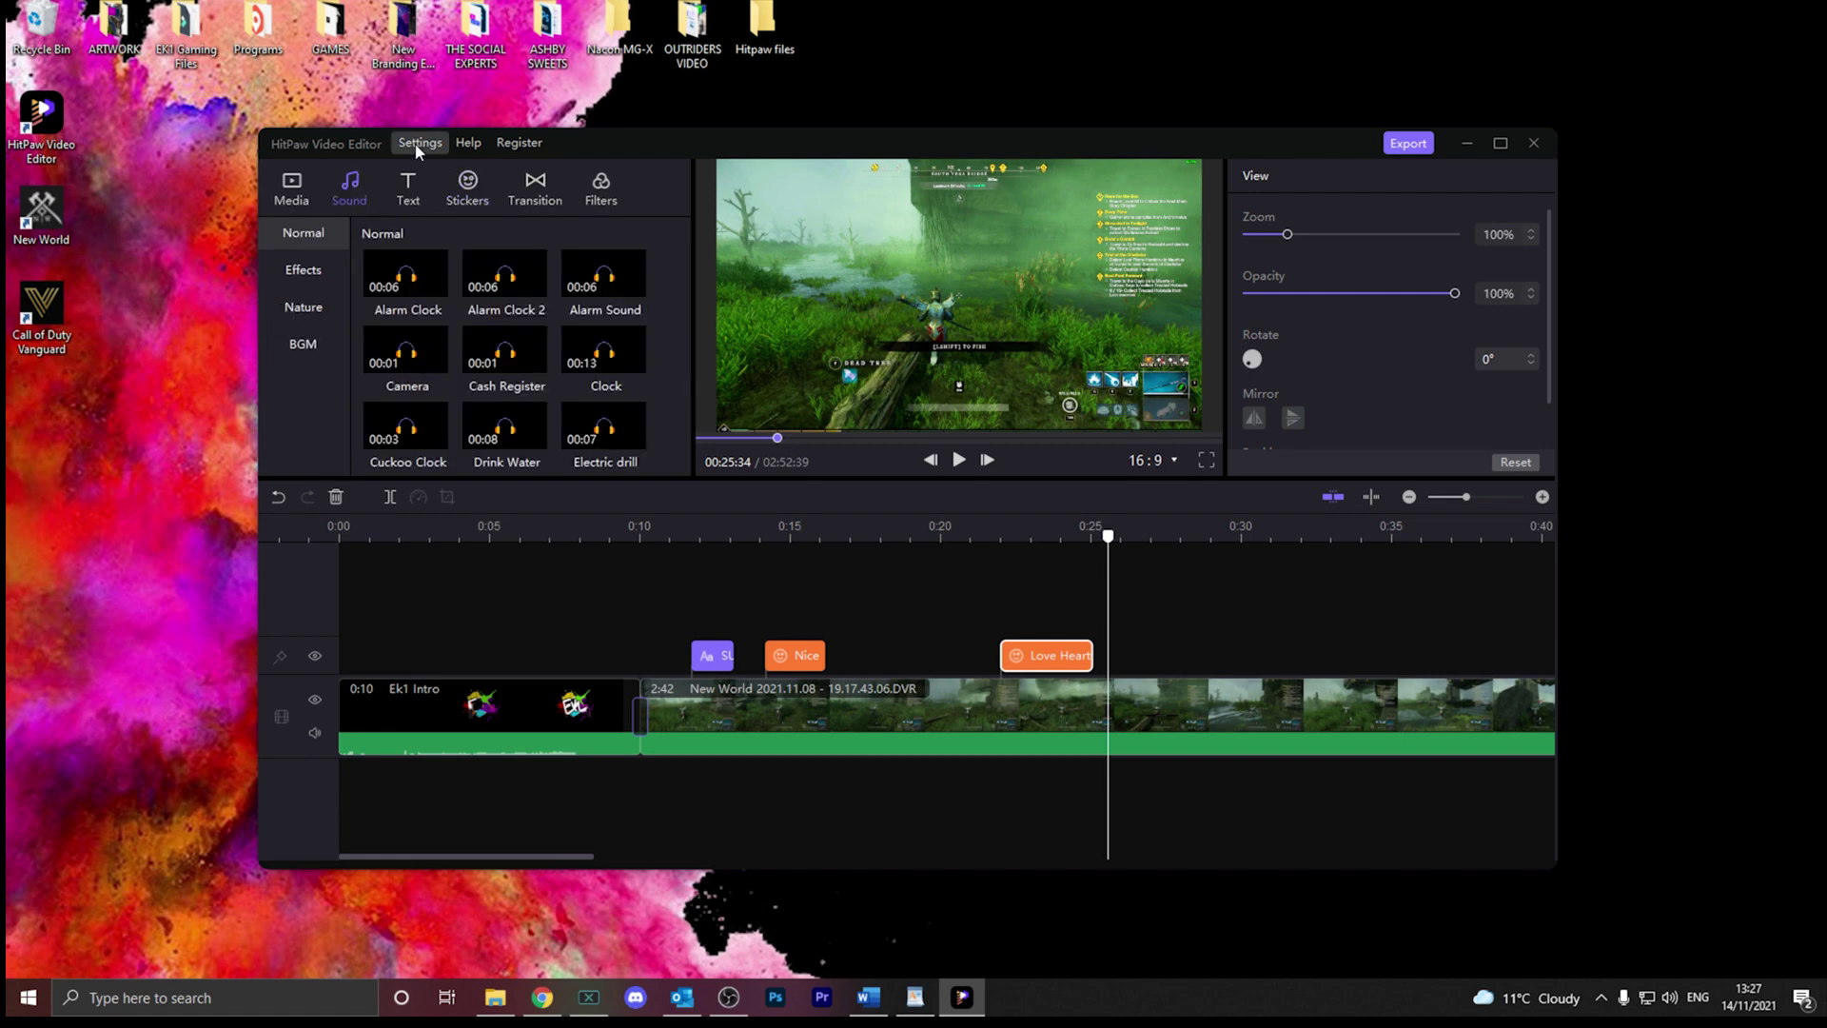
scroll(558, 328, "down", 5)
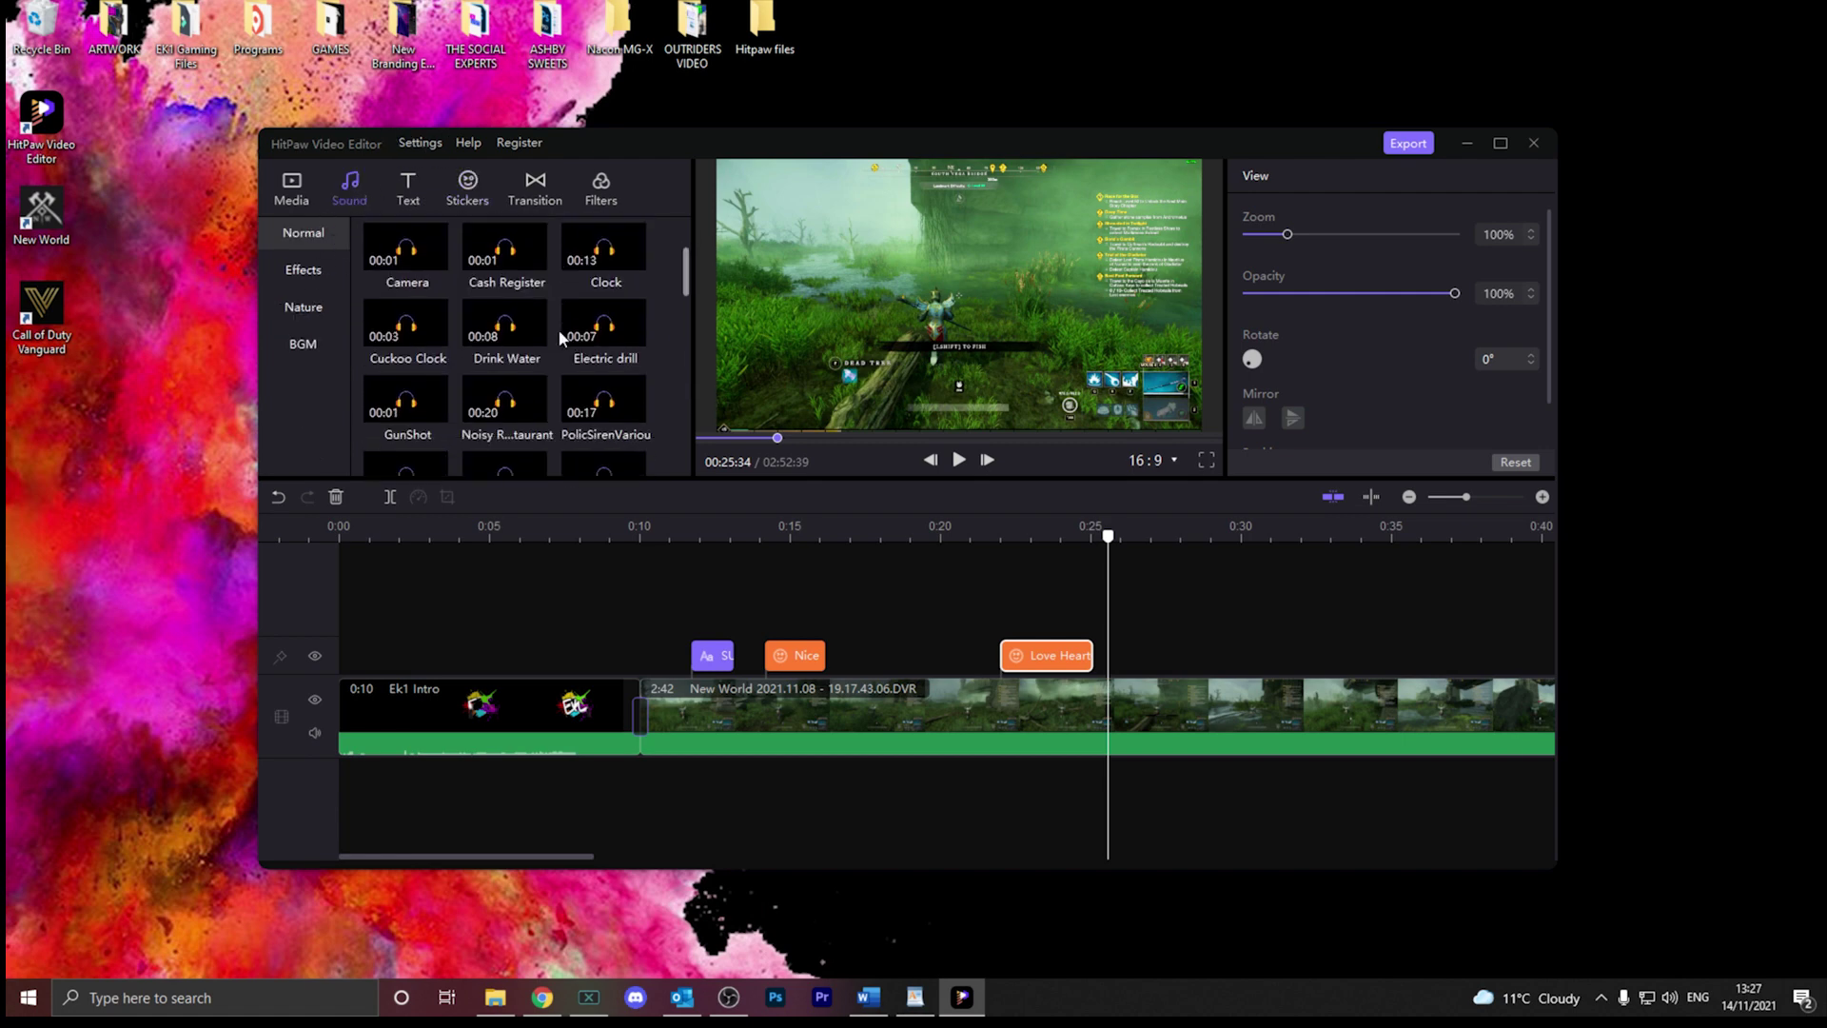
left_click_drag(688, 340, 700, 253)
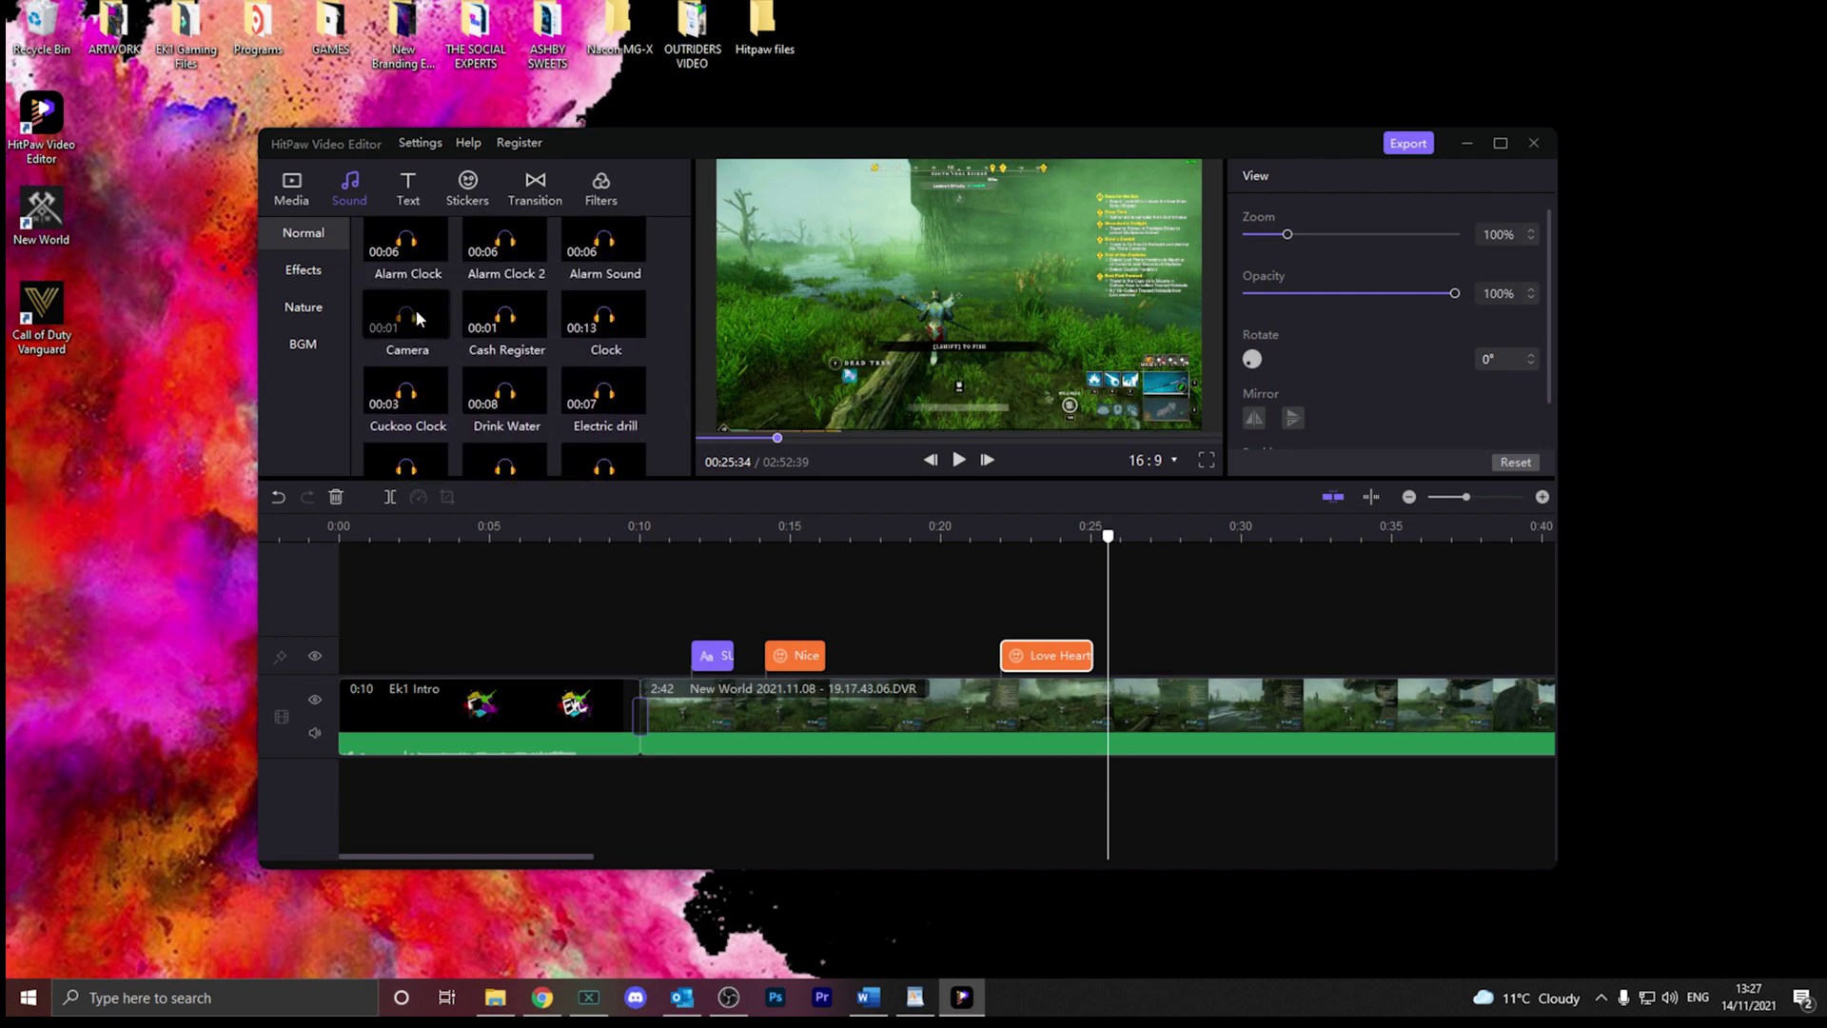
scroll(639, 380, "down", 3)
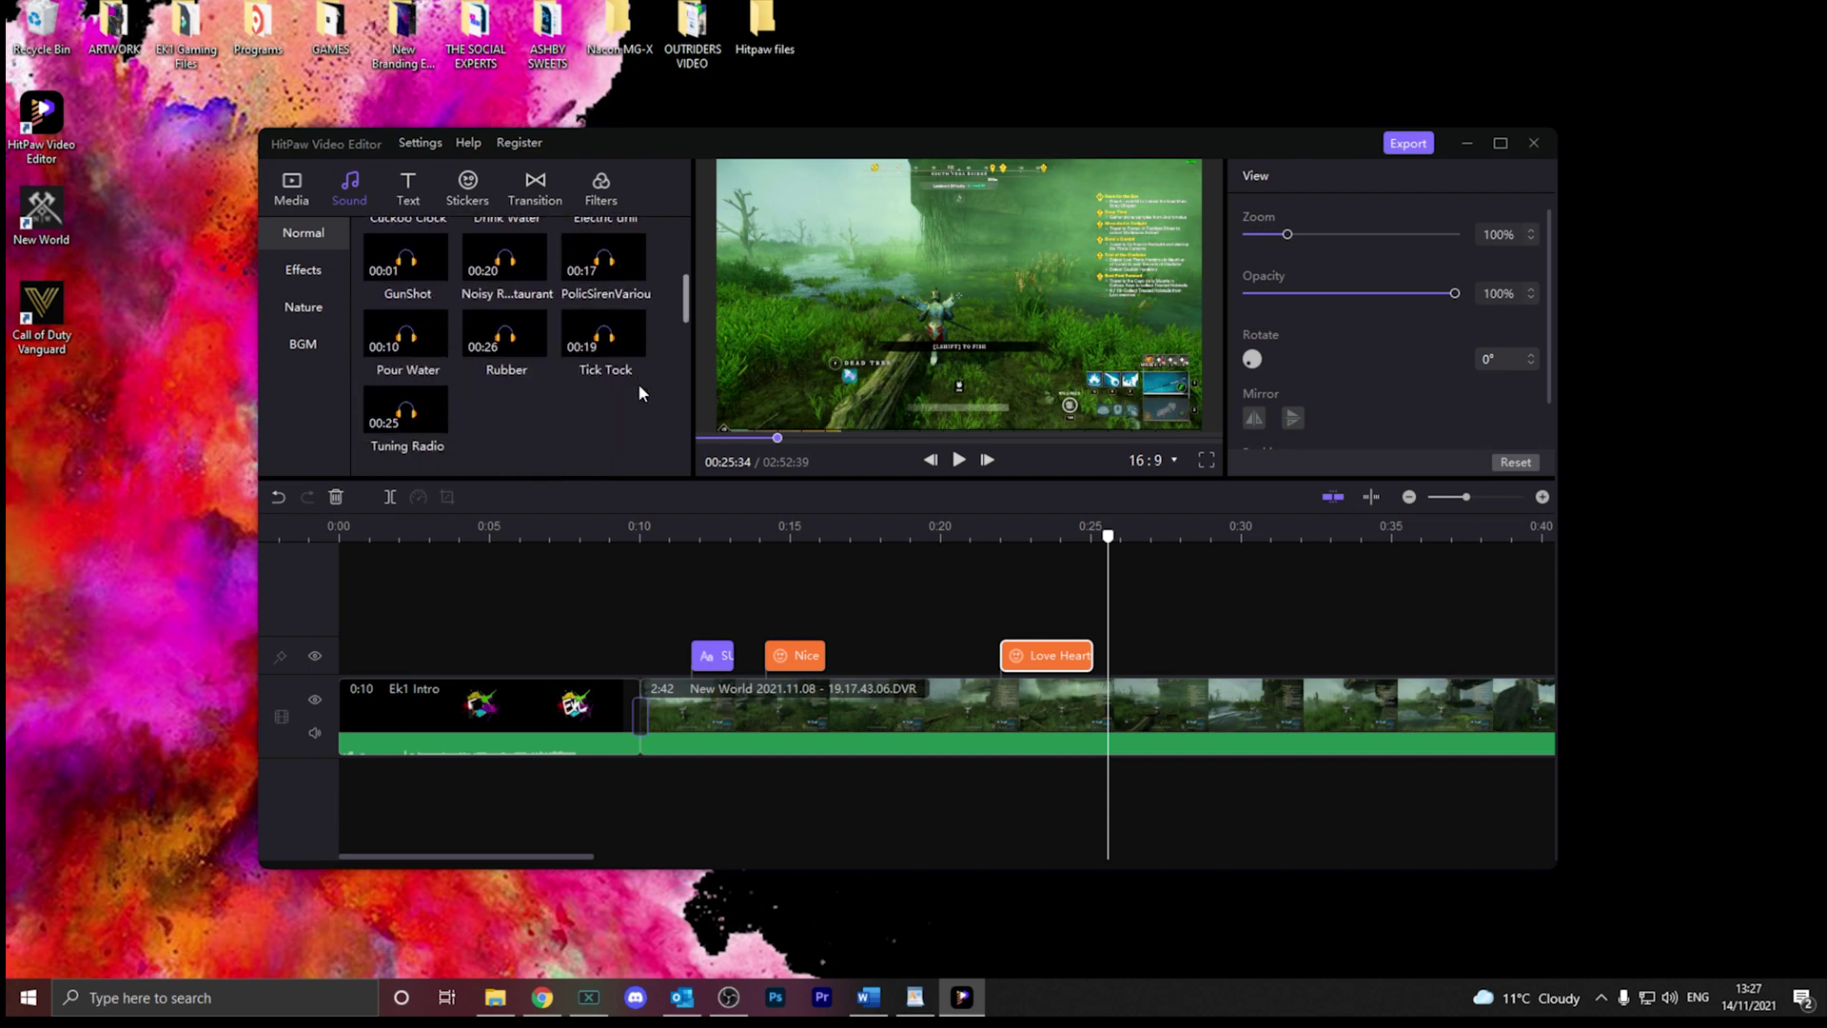
left_click(635, 304)
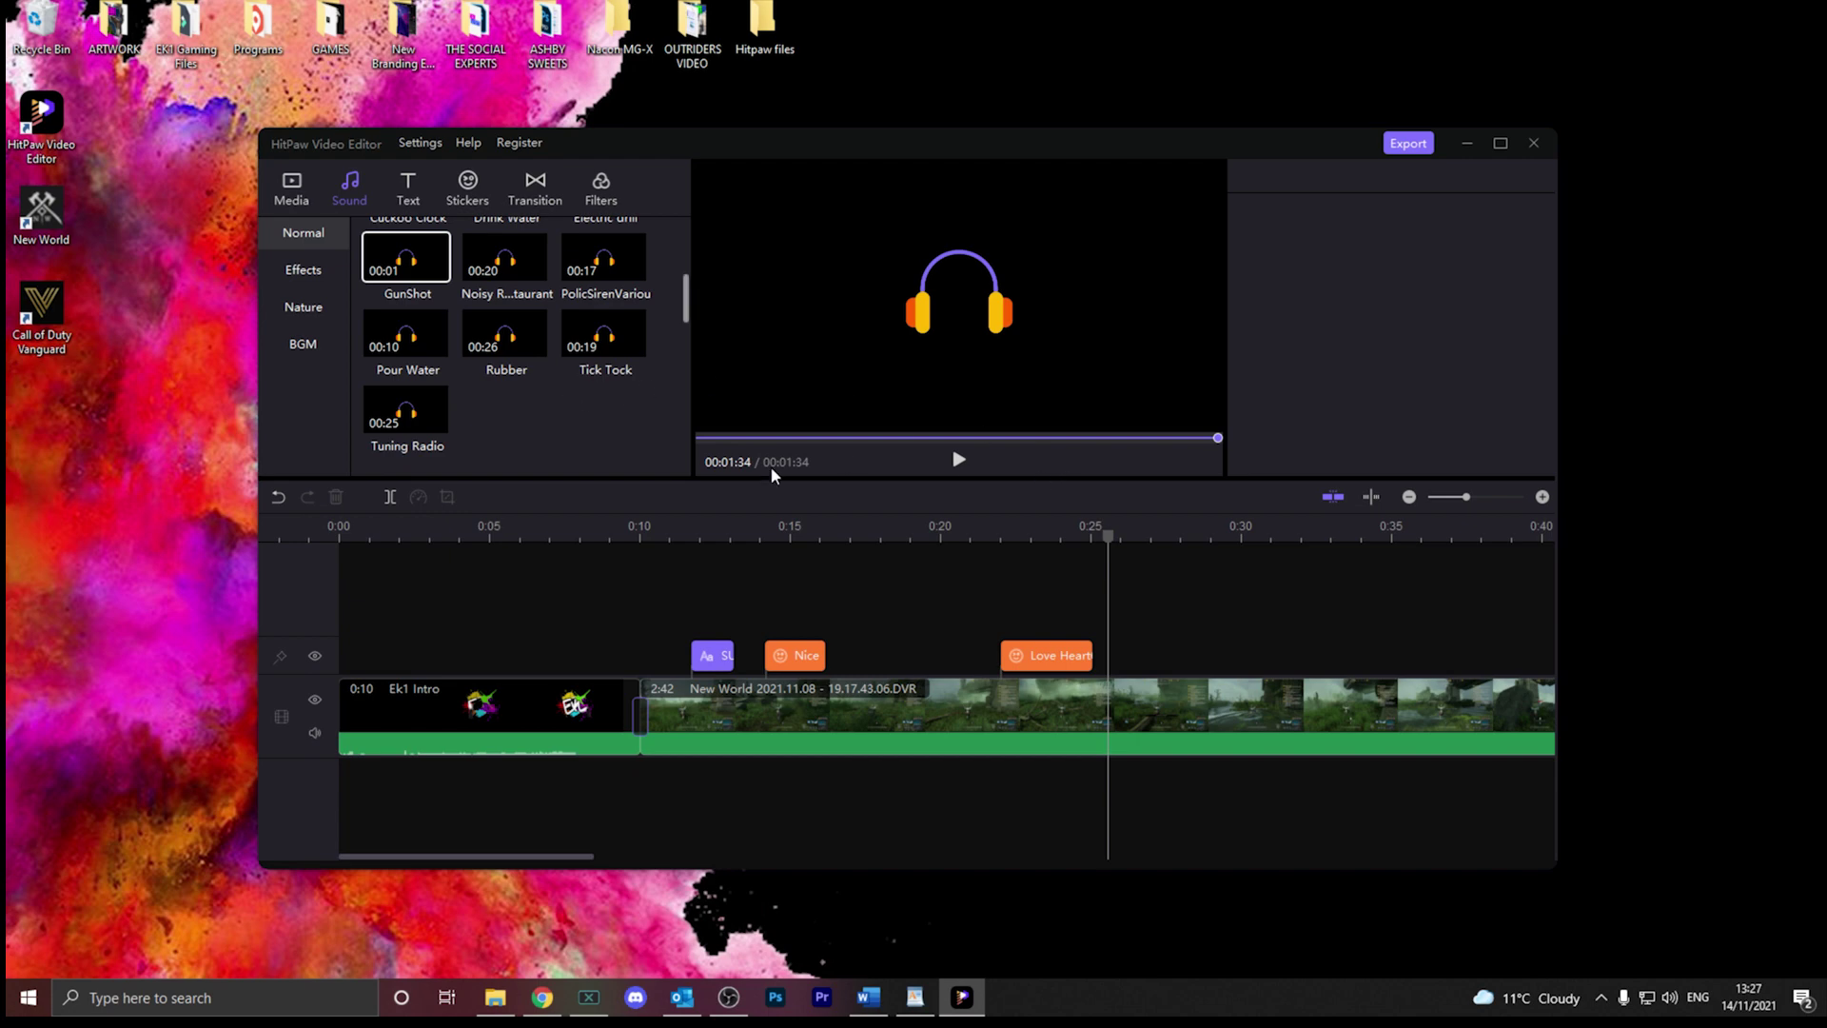
- Browse the Normal, Effects and Nature sound categories, then move the playhead to about 0:26
left_click(302, 232)
left_click(304, 269)
left_click(314, 309)
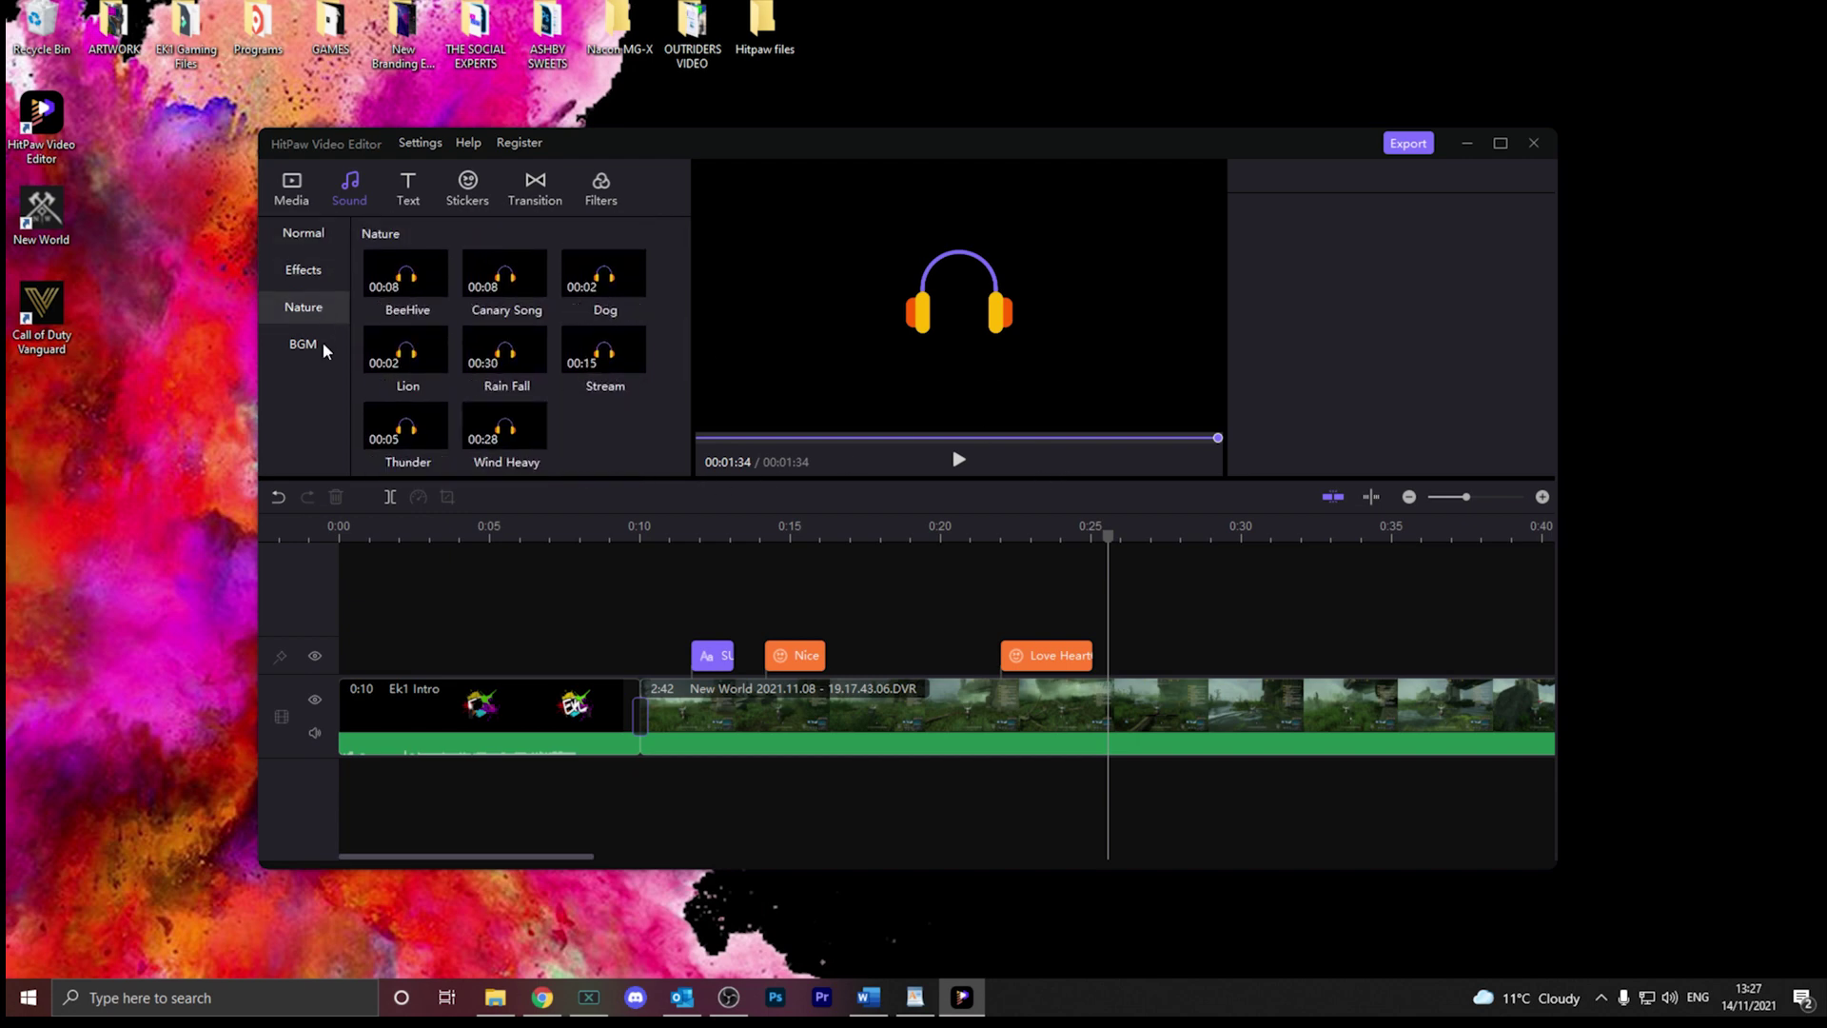
left_click(322, 271)
left_click(319, 234)
scroll(561, 295, "down", 1)
scroll(411, 249, "up", 2)
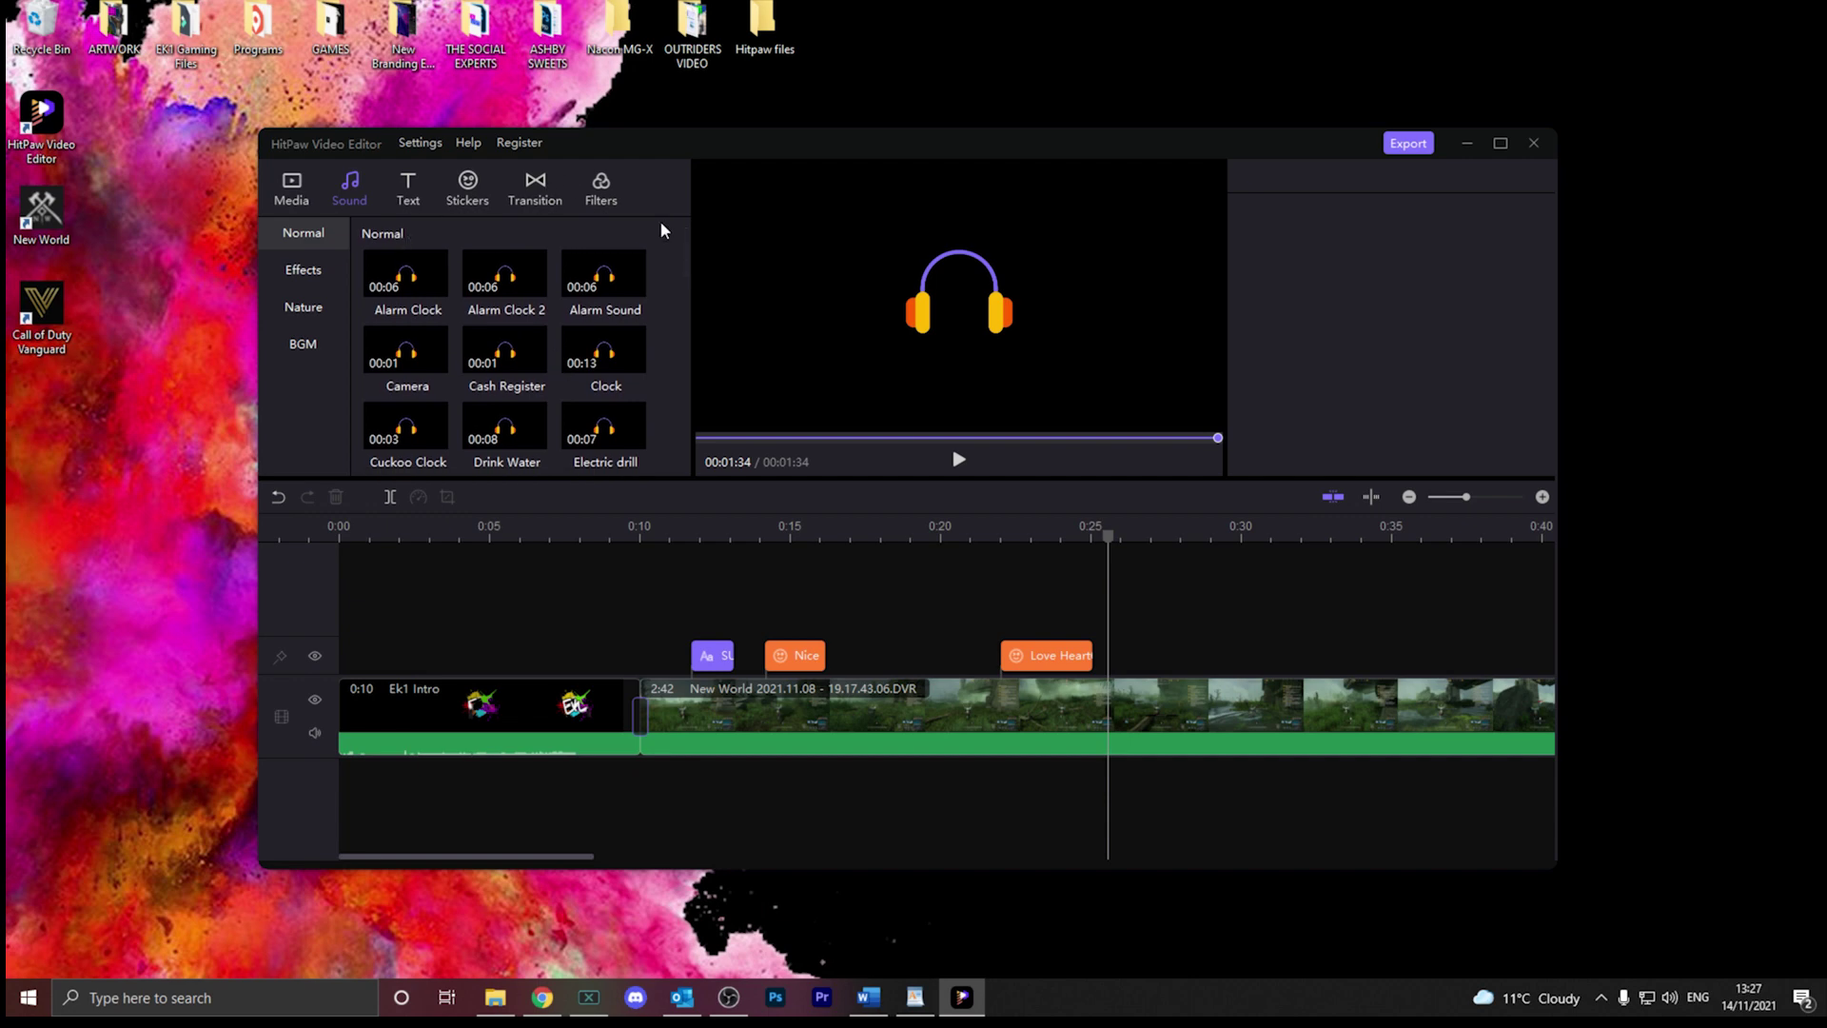
left_click_drag(1109, 535, 1141, 536)
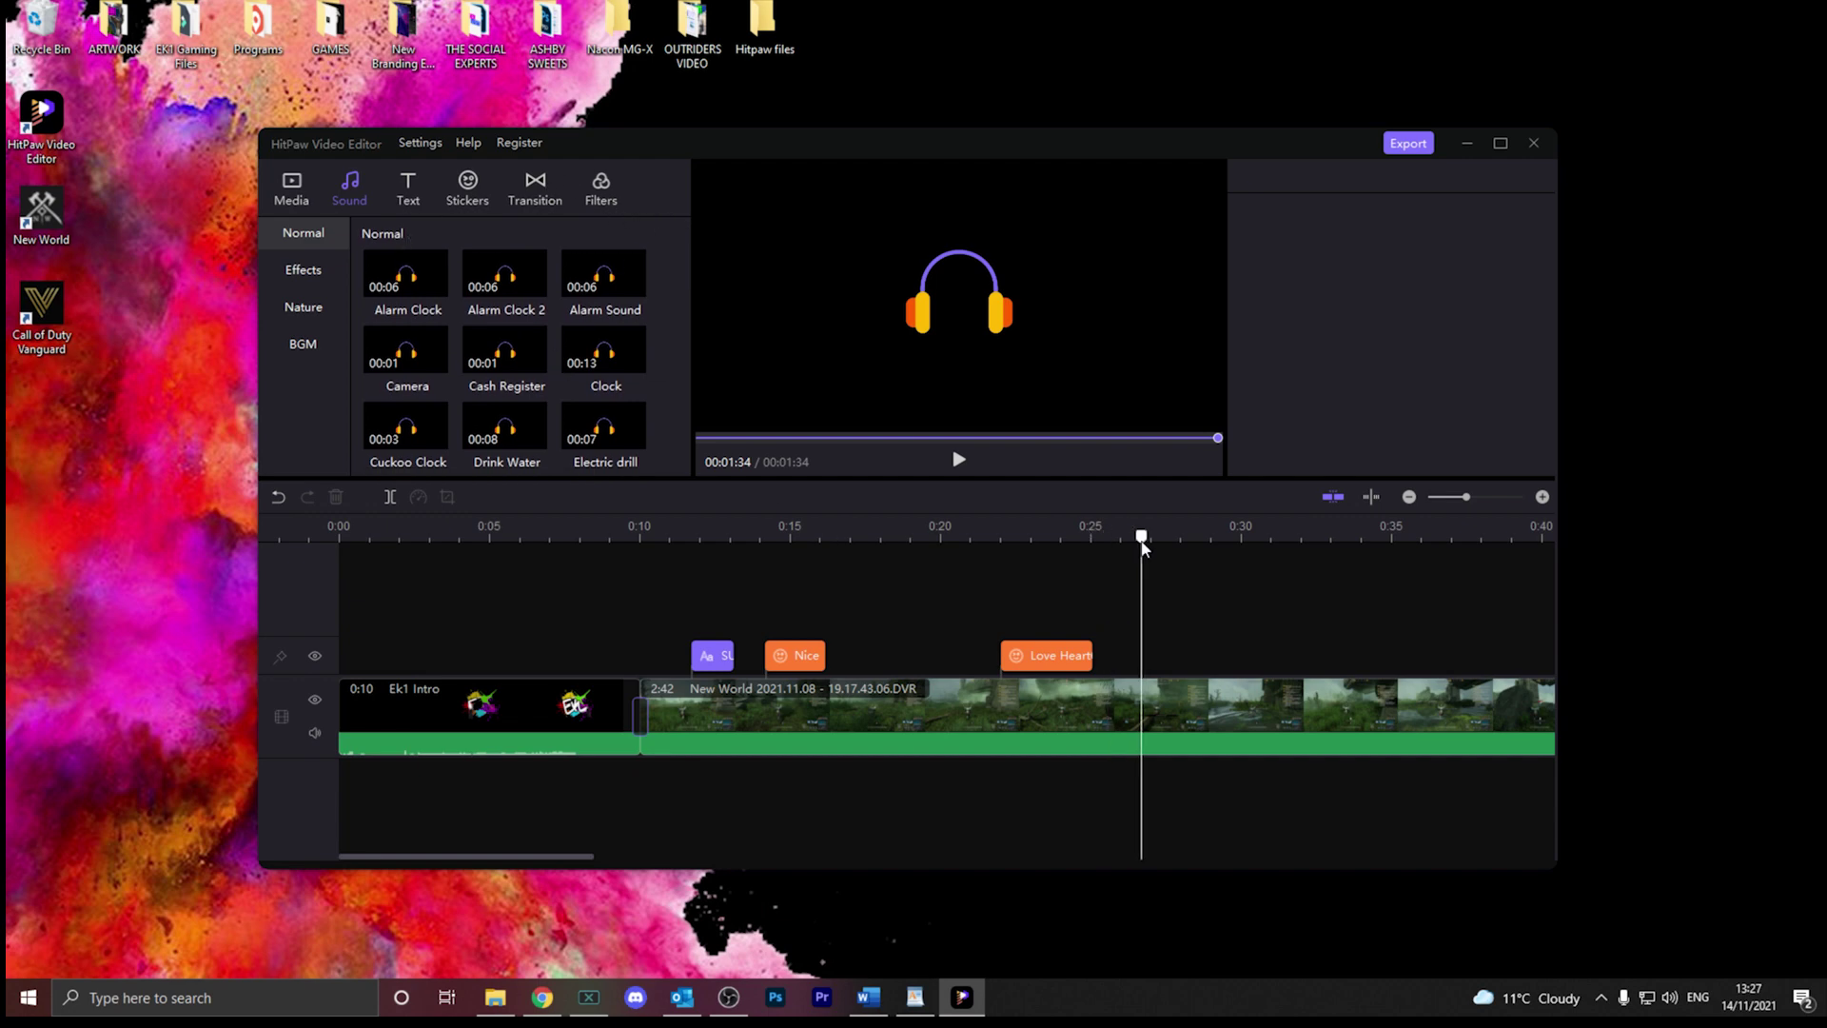
left_click(608, 190)
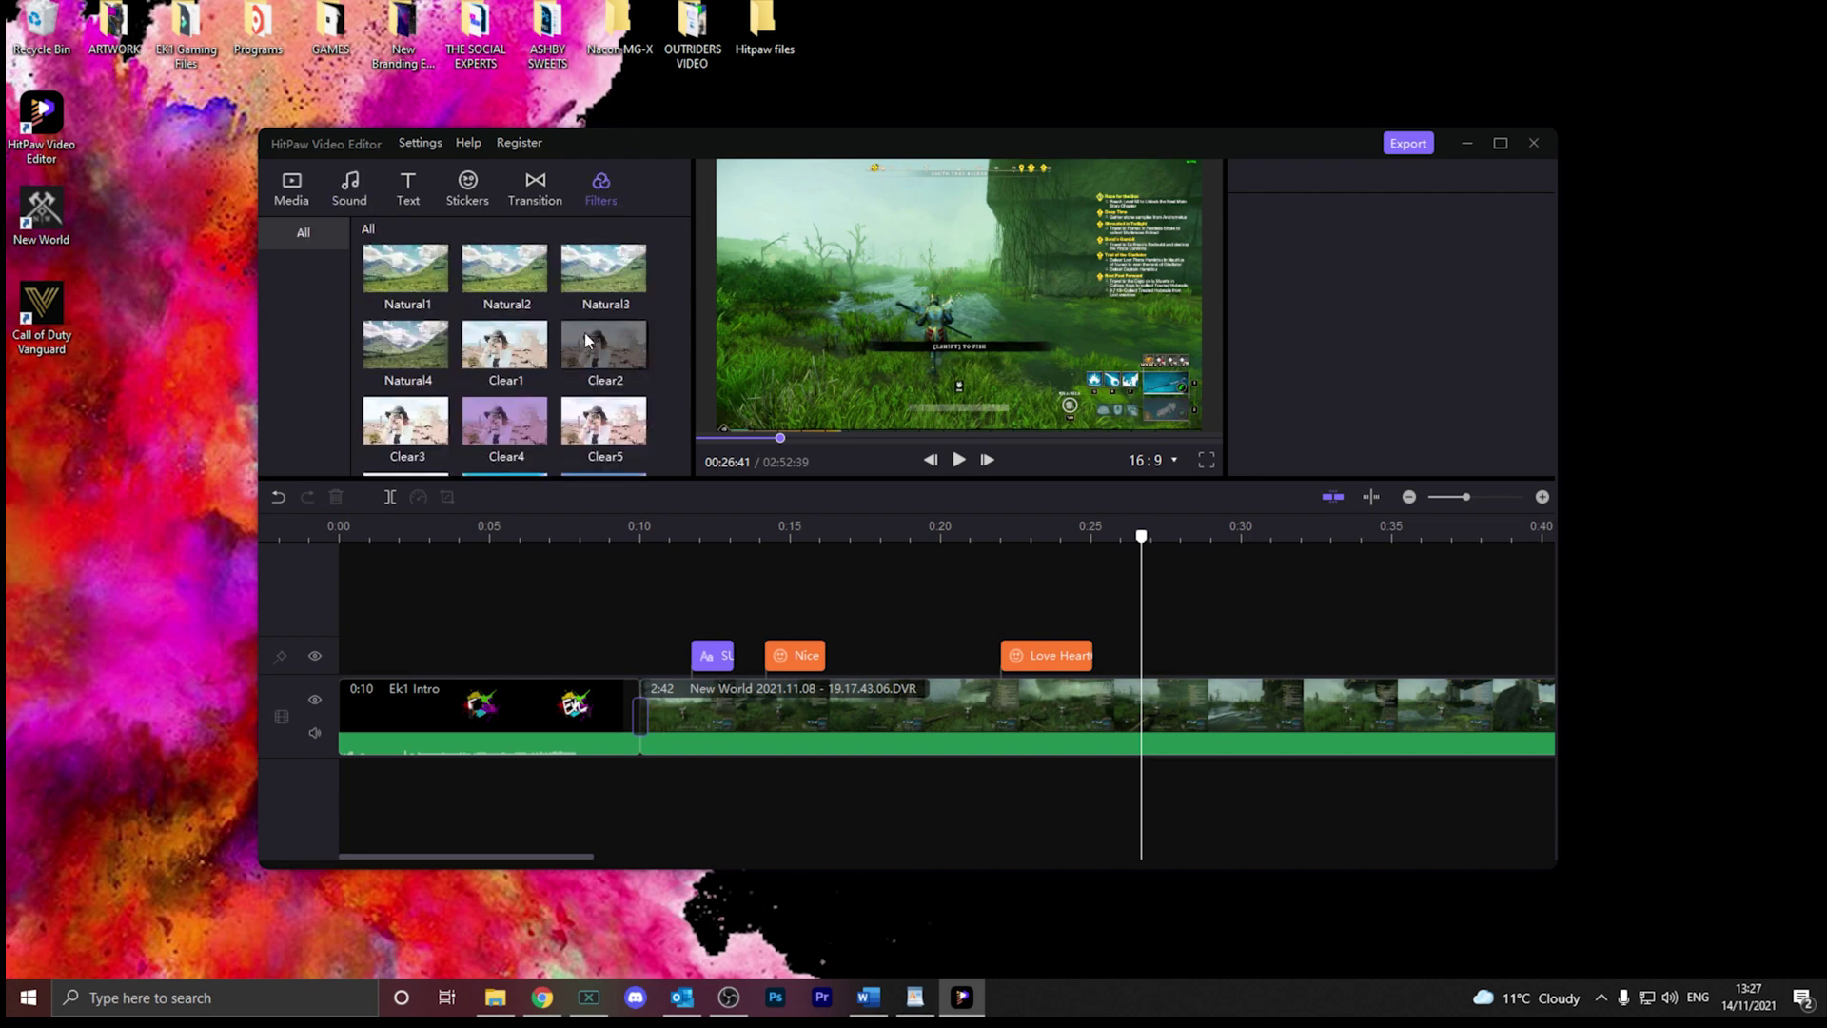
- Apply the Clear1, Clear4 and Natural4 filters to the New World gameplay clip
scroll(583, 335, "down", 1)
scroll(511, 356, "up", 1)
left_click_drag(509, 356, 1230, 719)
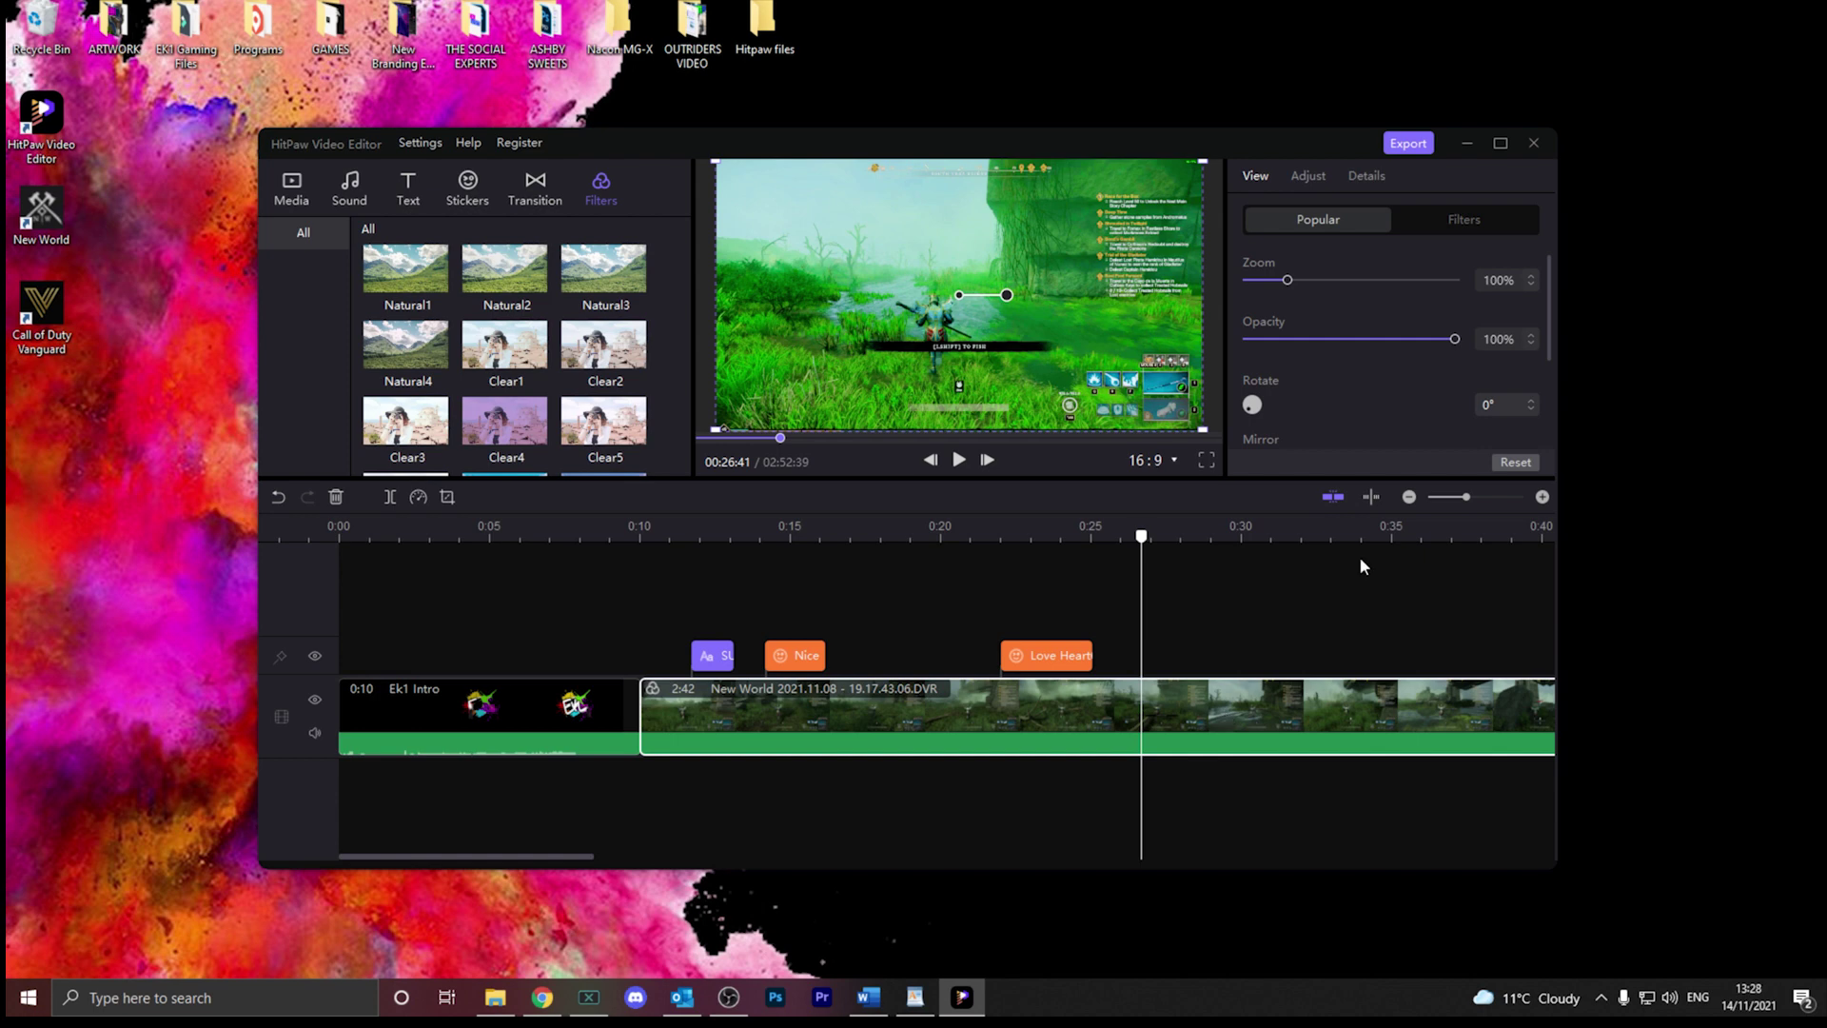
left_click(1488, 215)
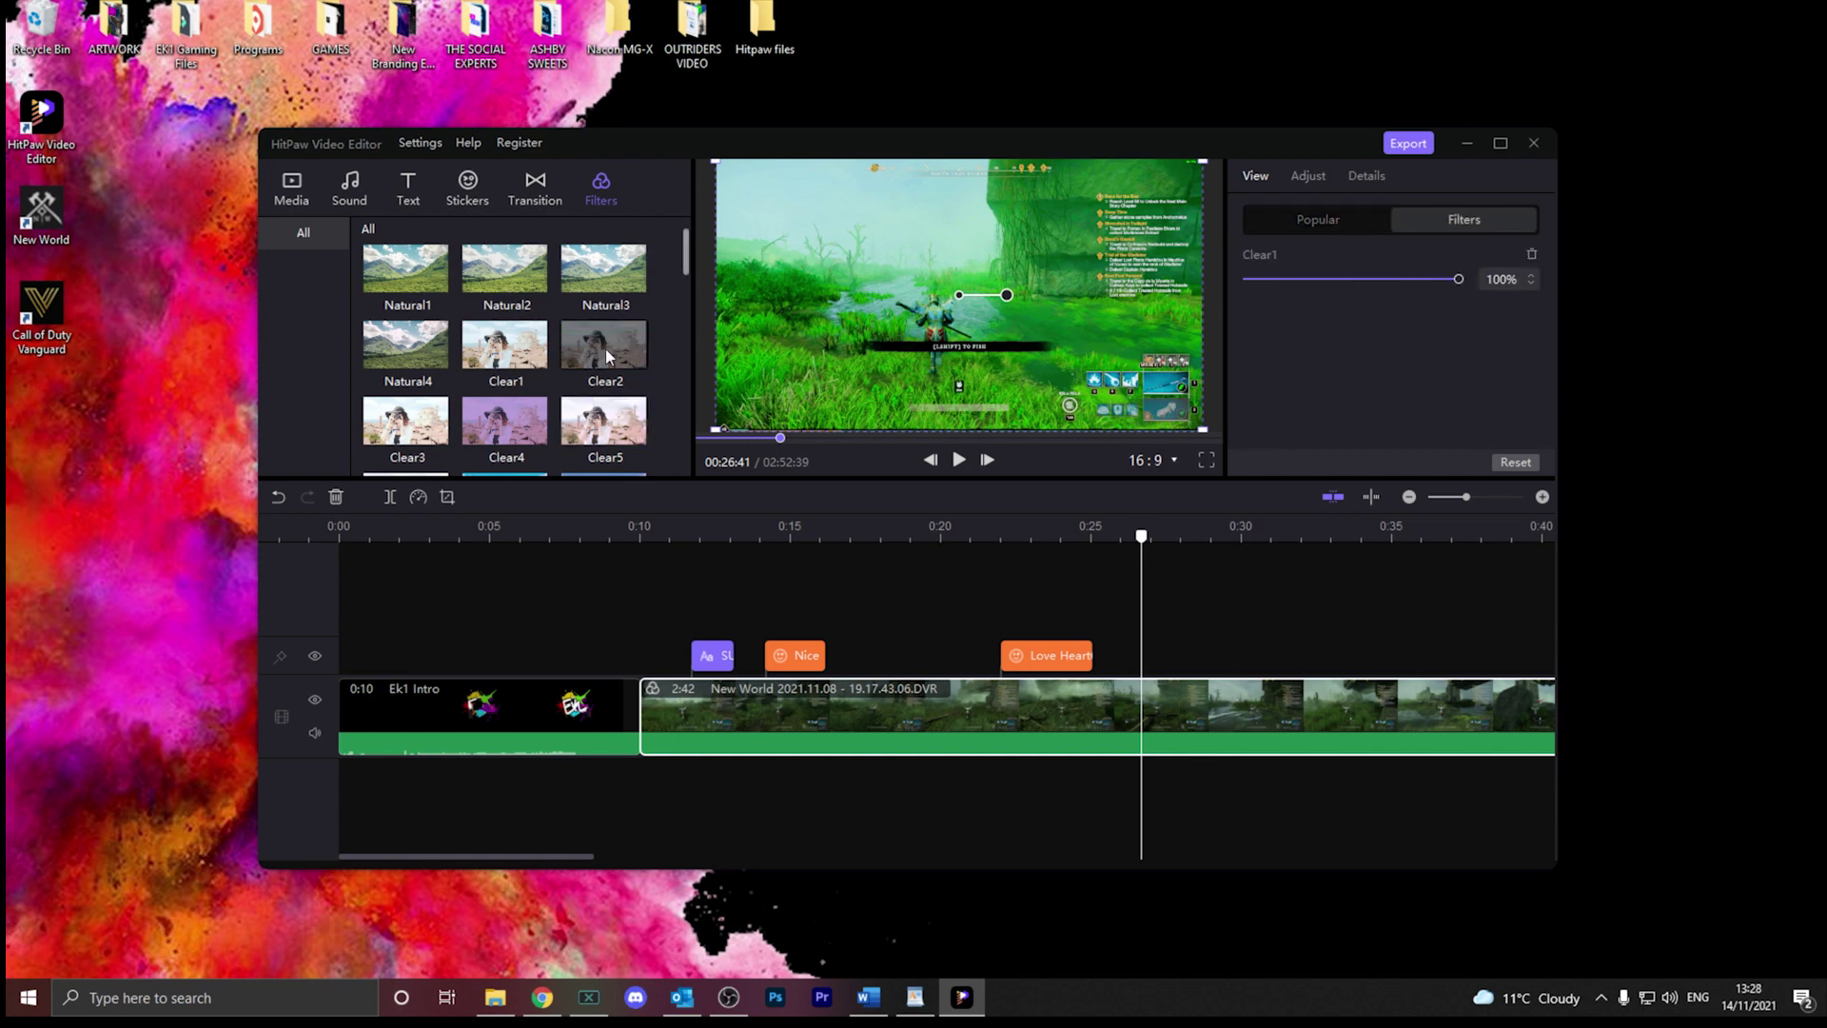
left_click_drag(509, 421, 1187, 730)
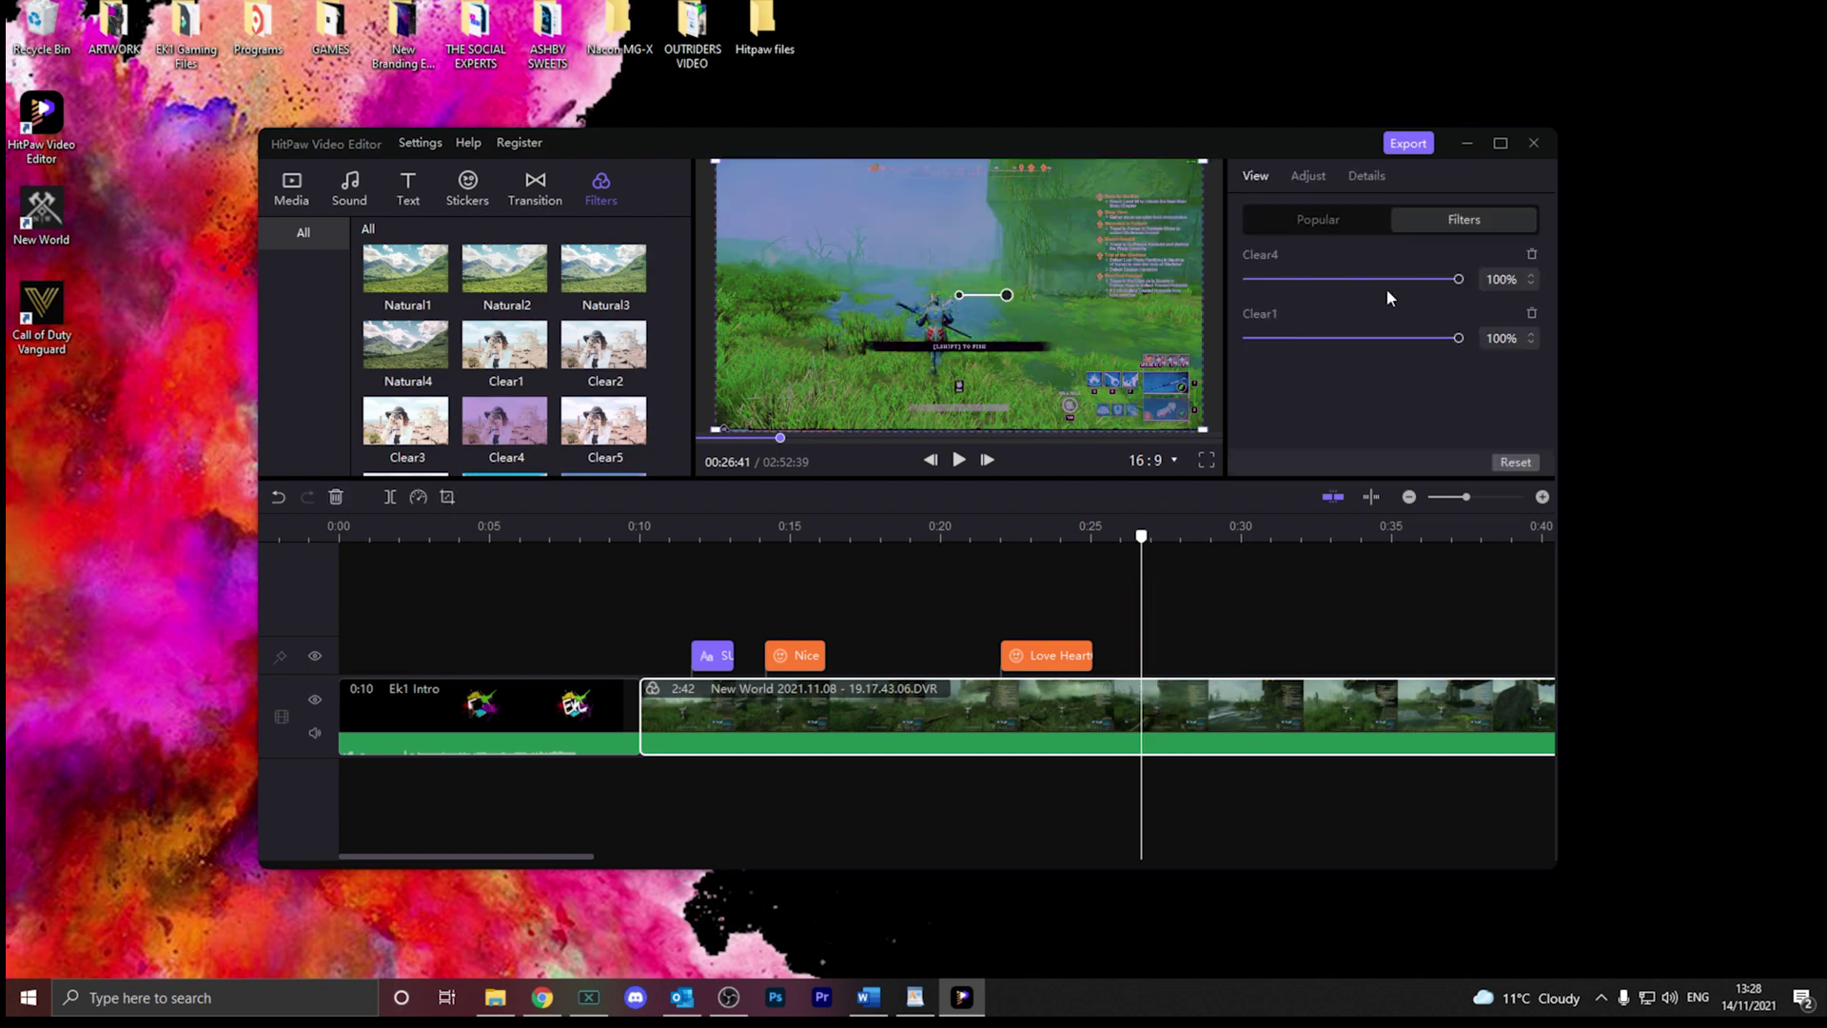
left_click_drag(405, 350, 1250, 698)
left_click_drag(504, 344, 1266, 456)
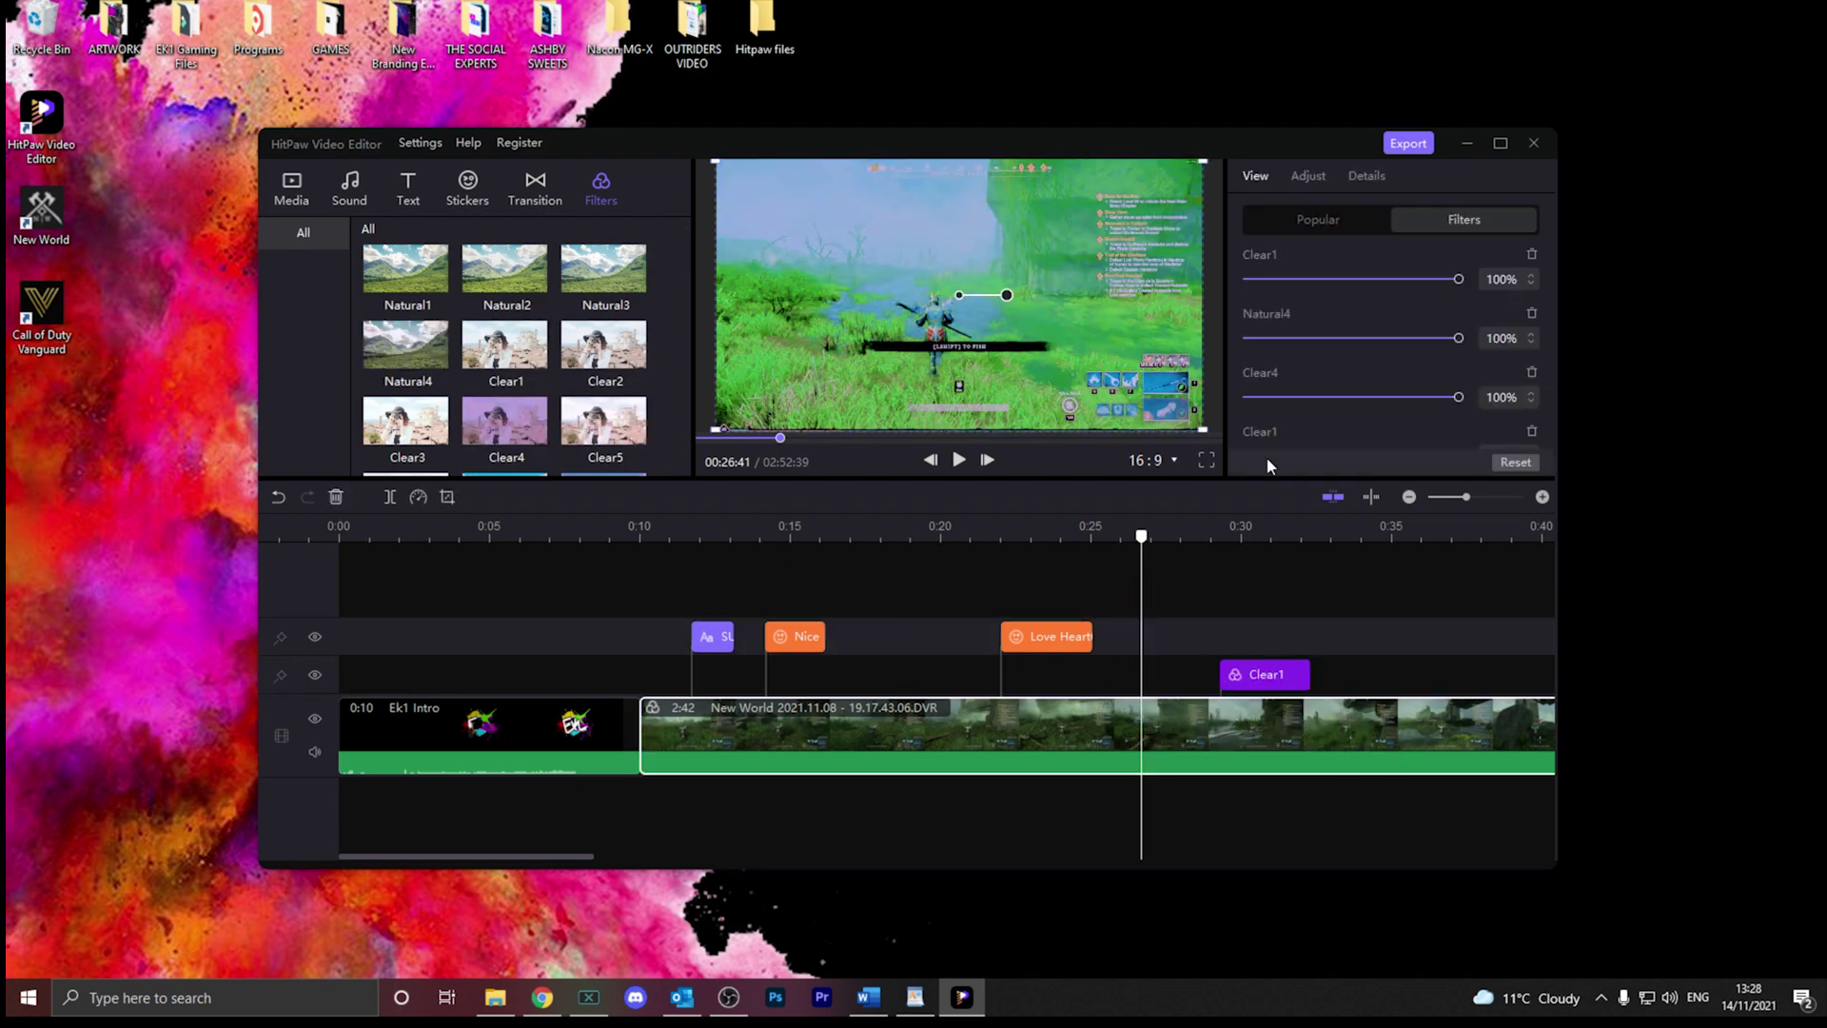
- Remove all four applied filters from the clip
left_click(1531, 255)
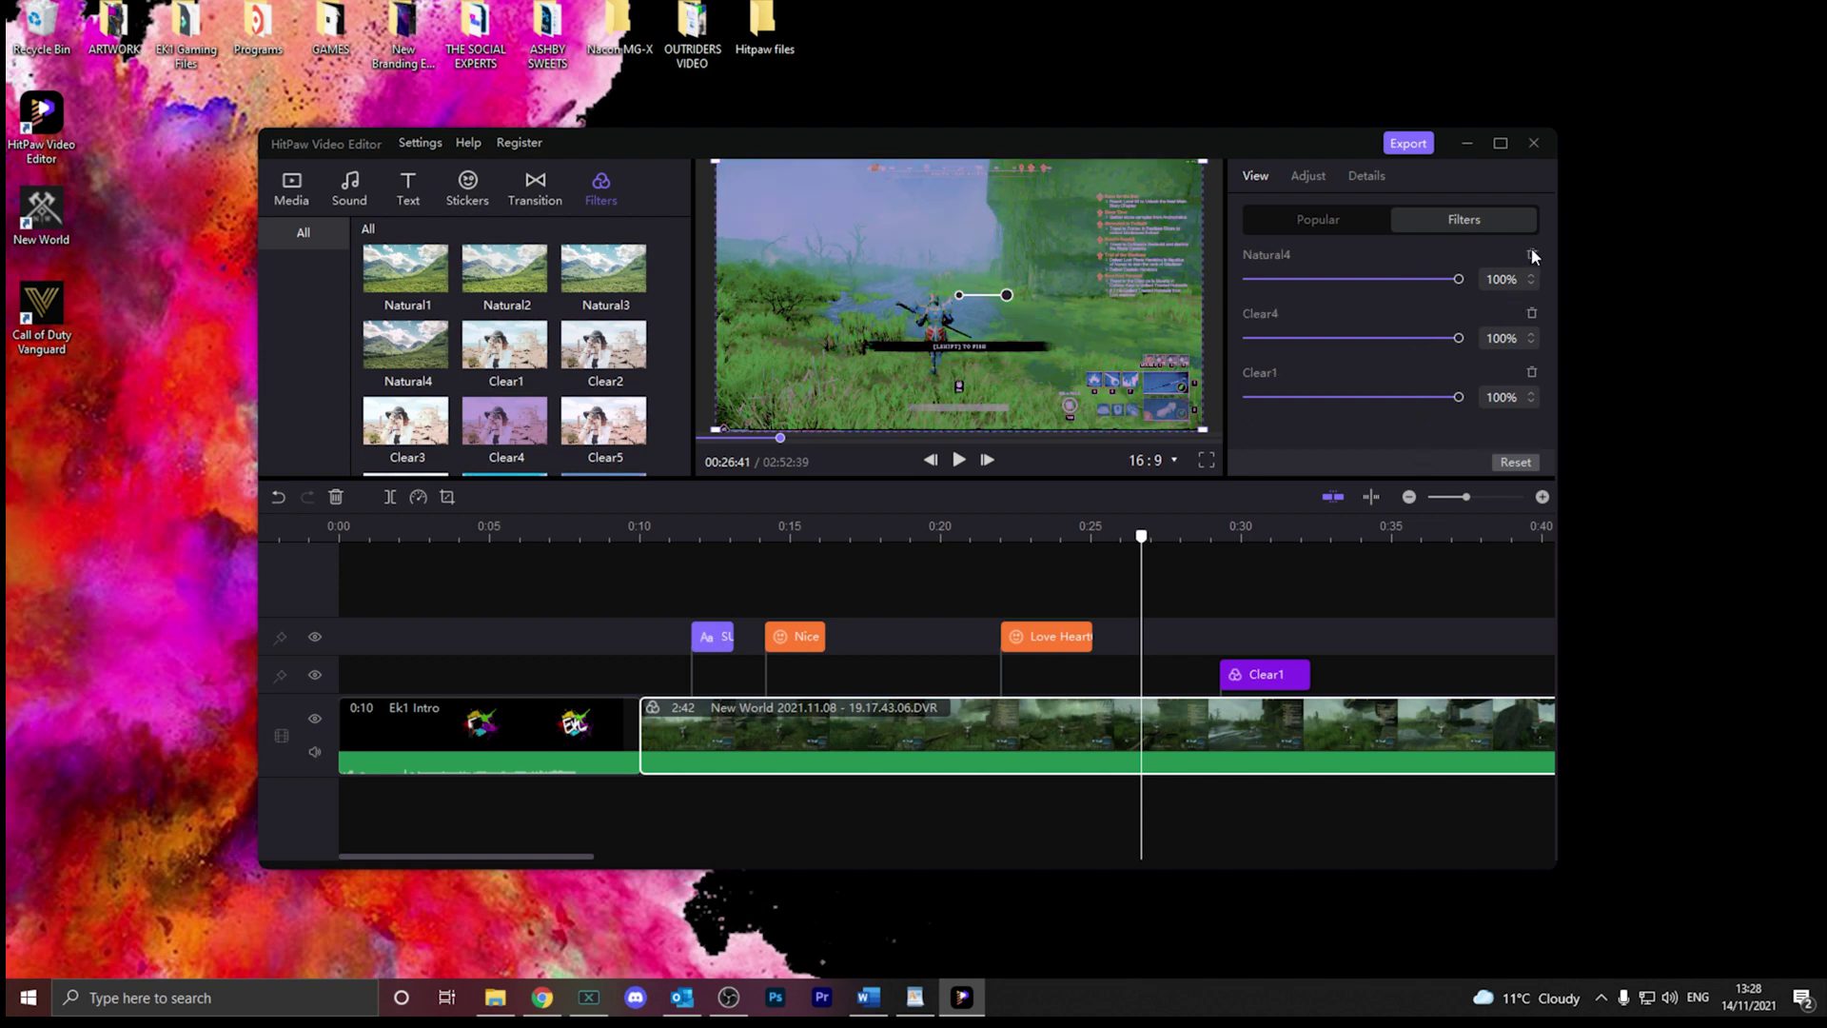
left_click(1531, 255)
left_click(1531, 255)
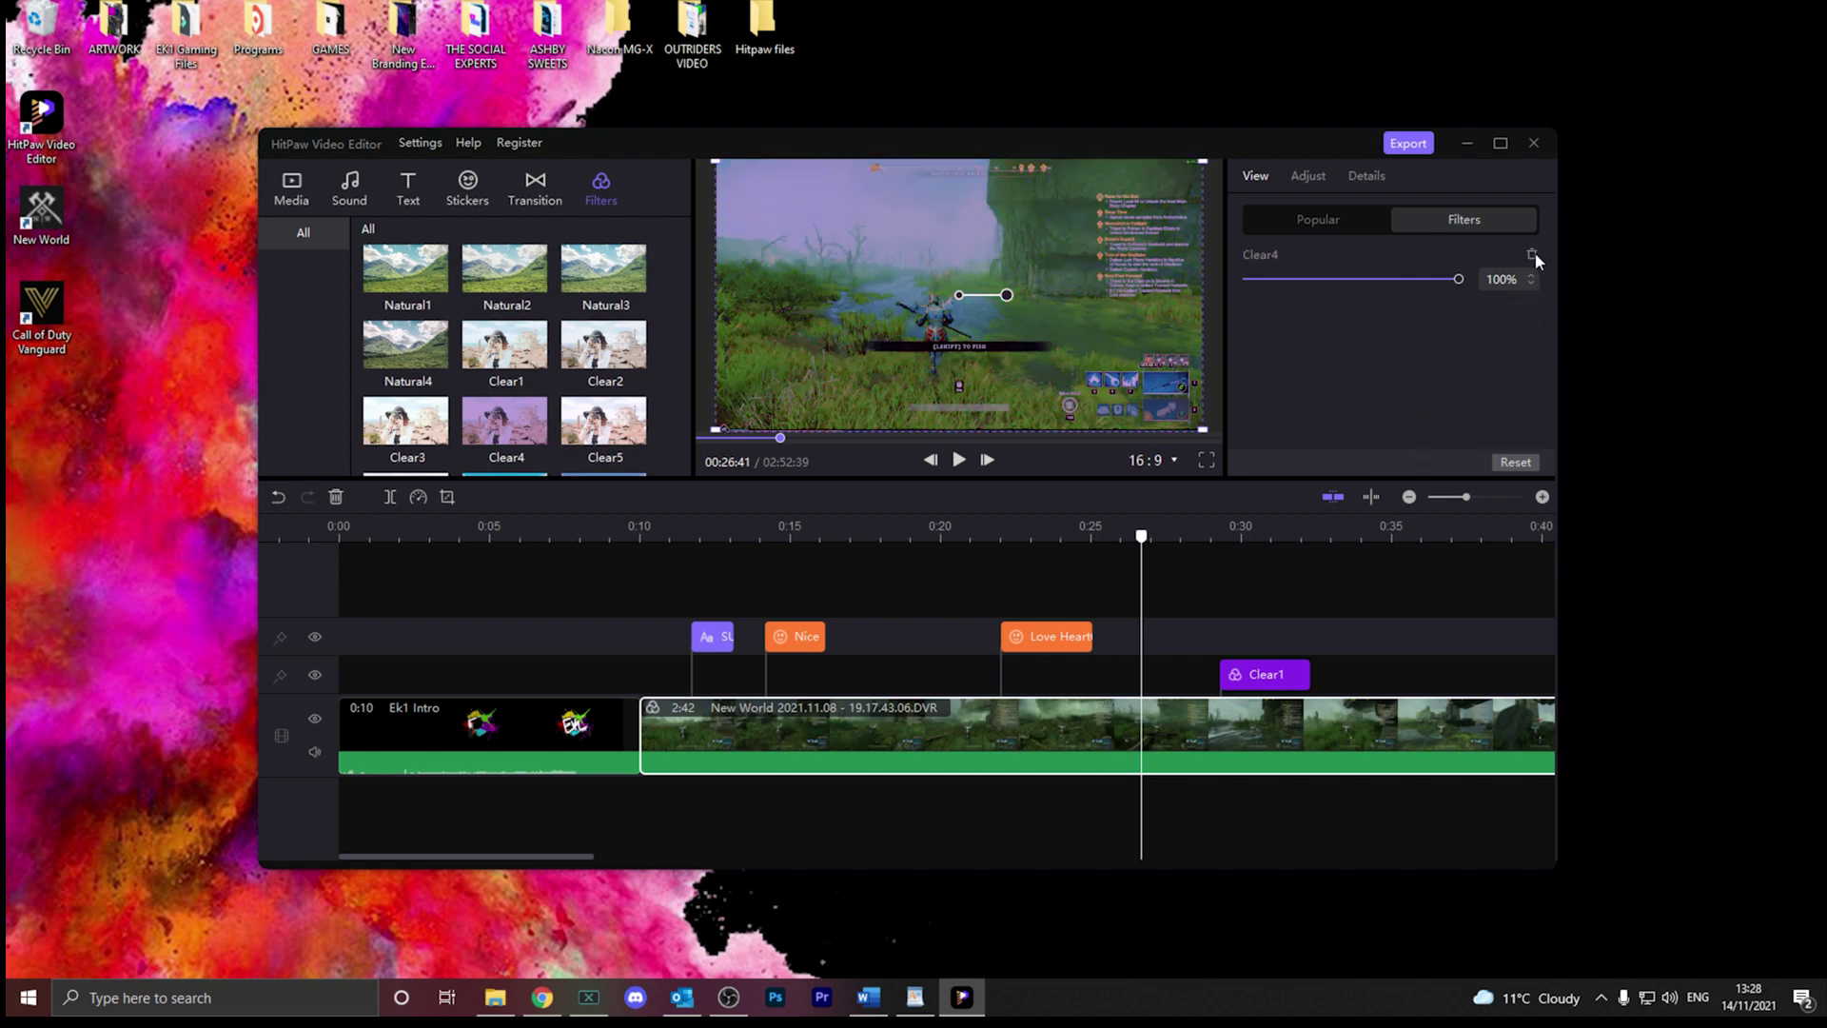
left_click(1531, 255)
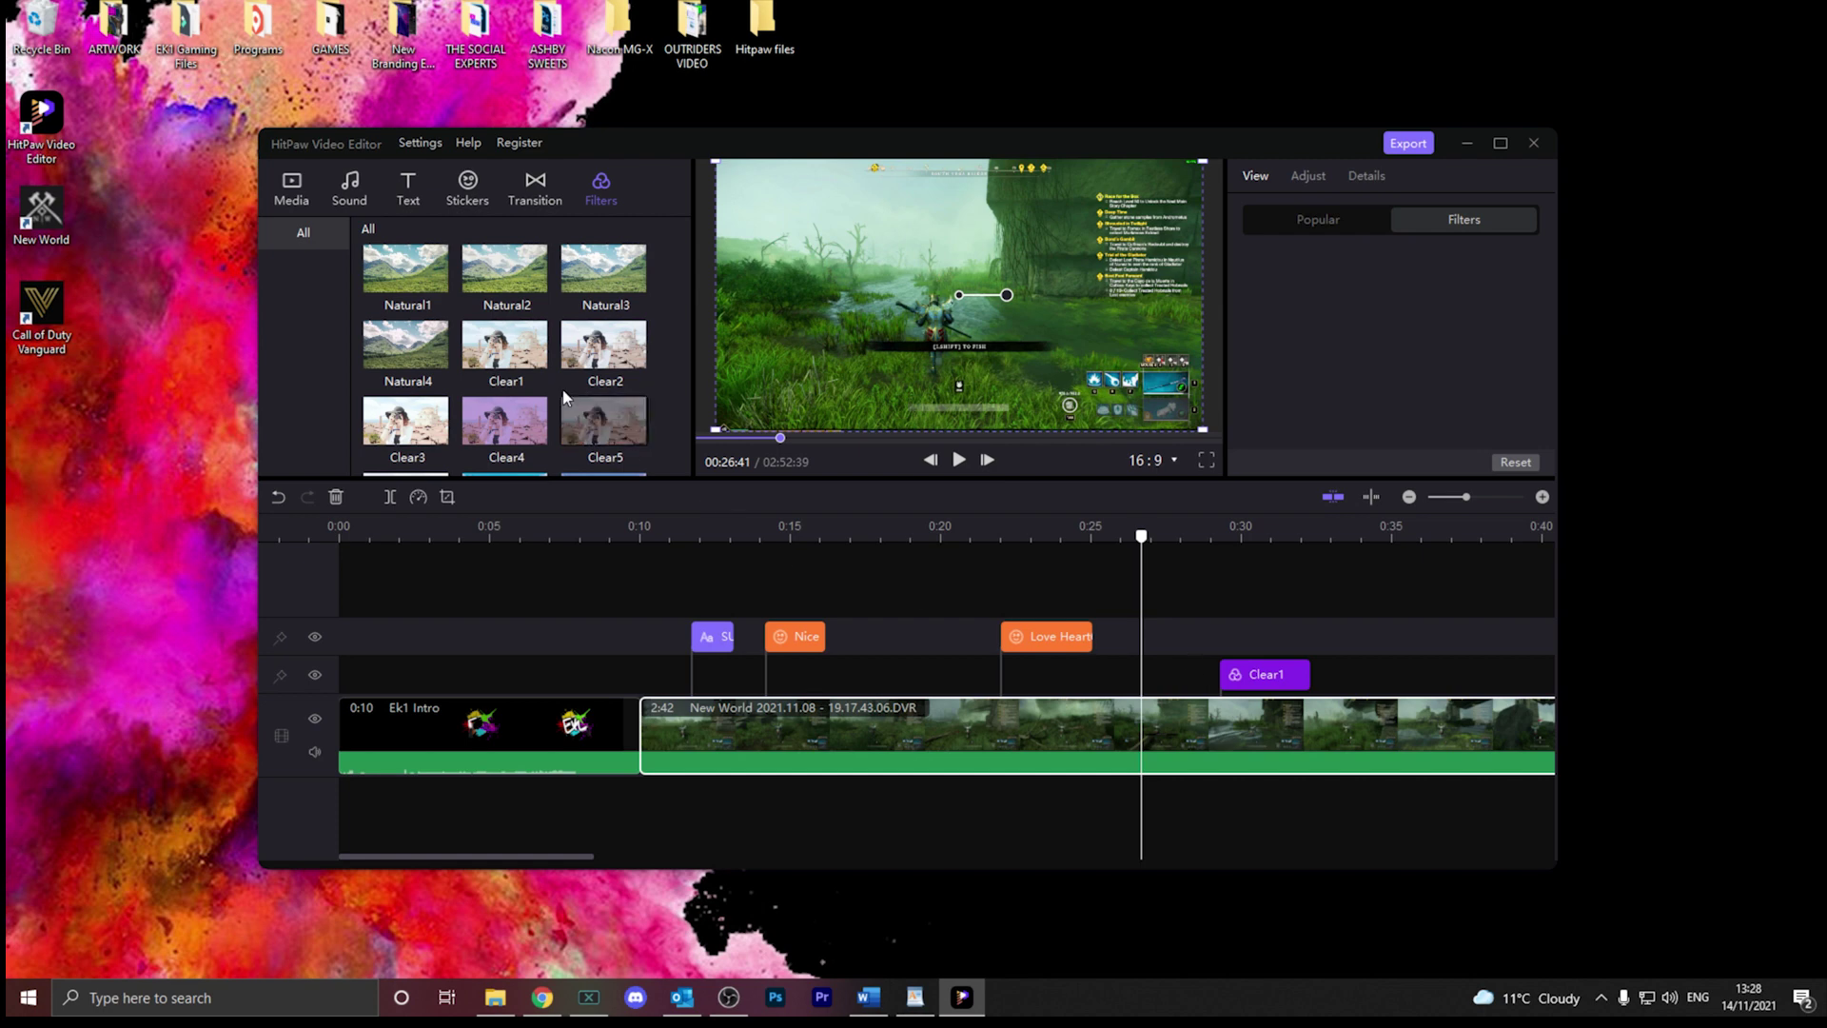
- Apply the Punk1 filter at 60% strength, then undo it
scroll(550, 367, "down", 5)
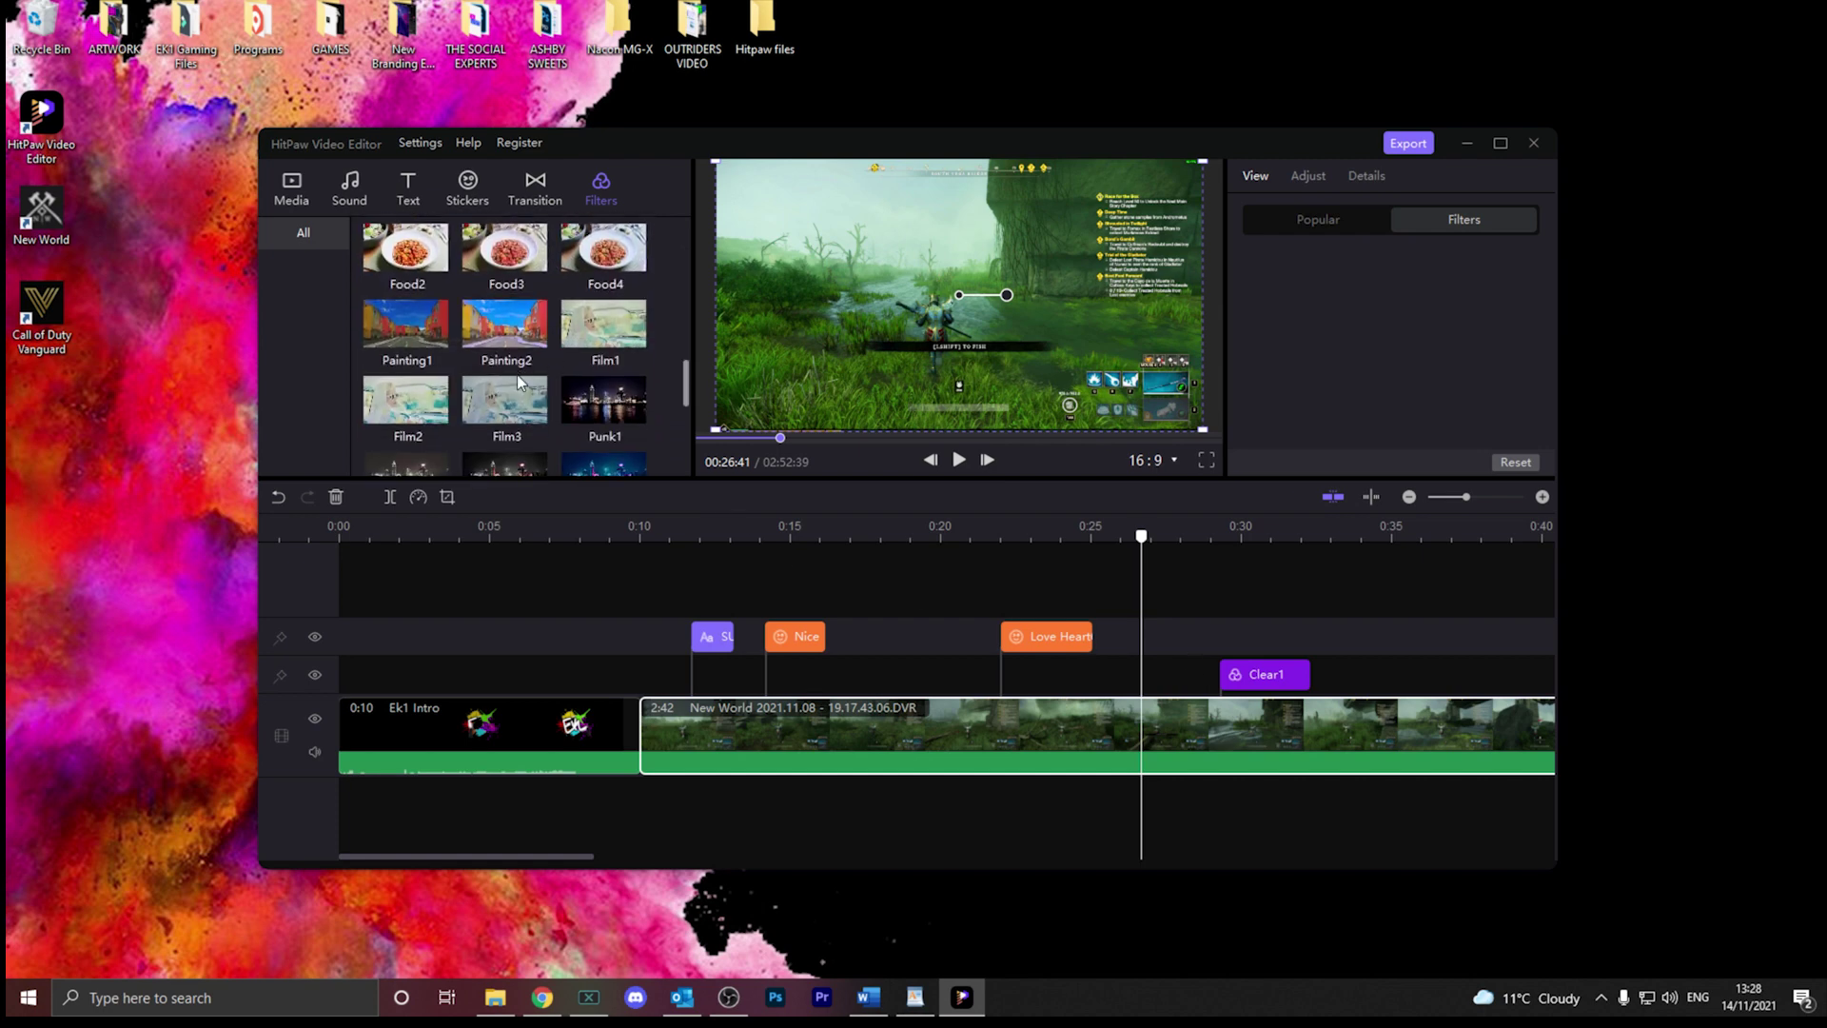
left_click_drag(641, 414, 655, 435)
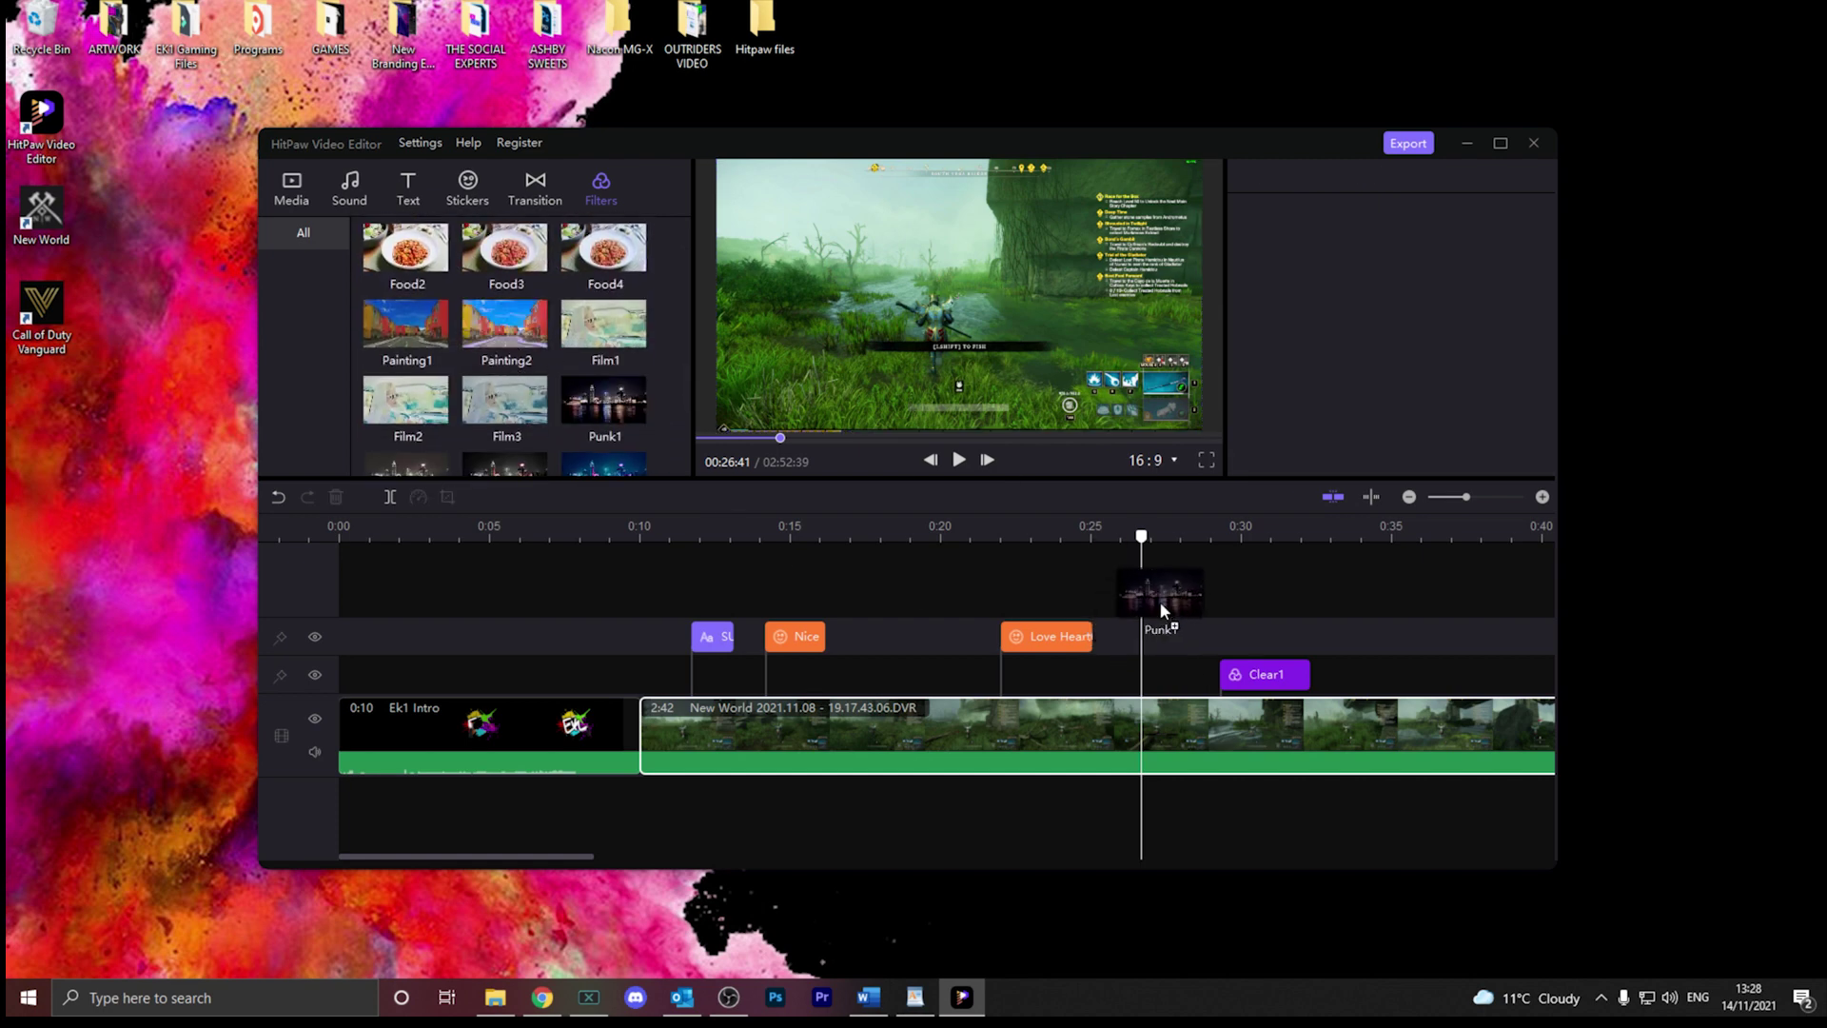
left_click_drag(1193, 742, 1191, 740)
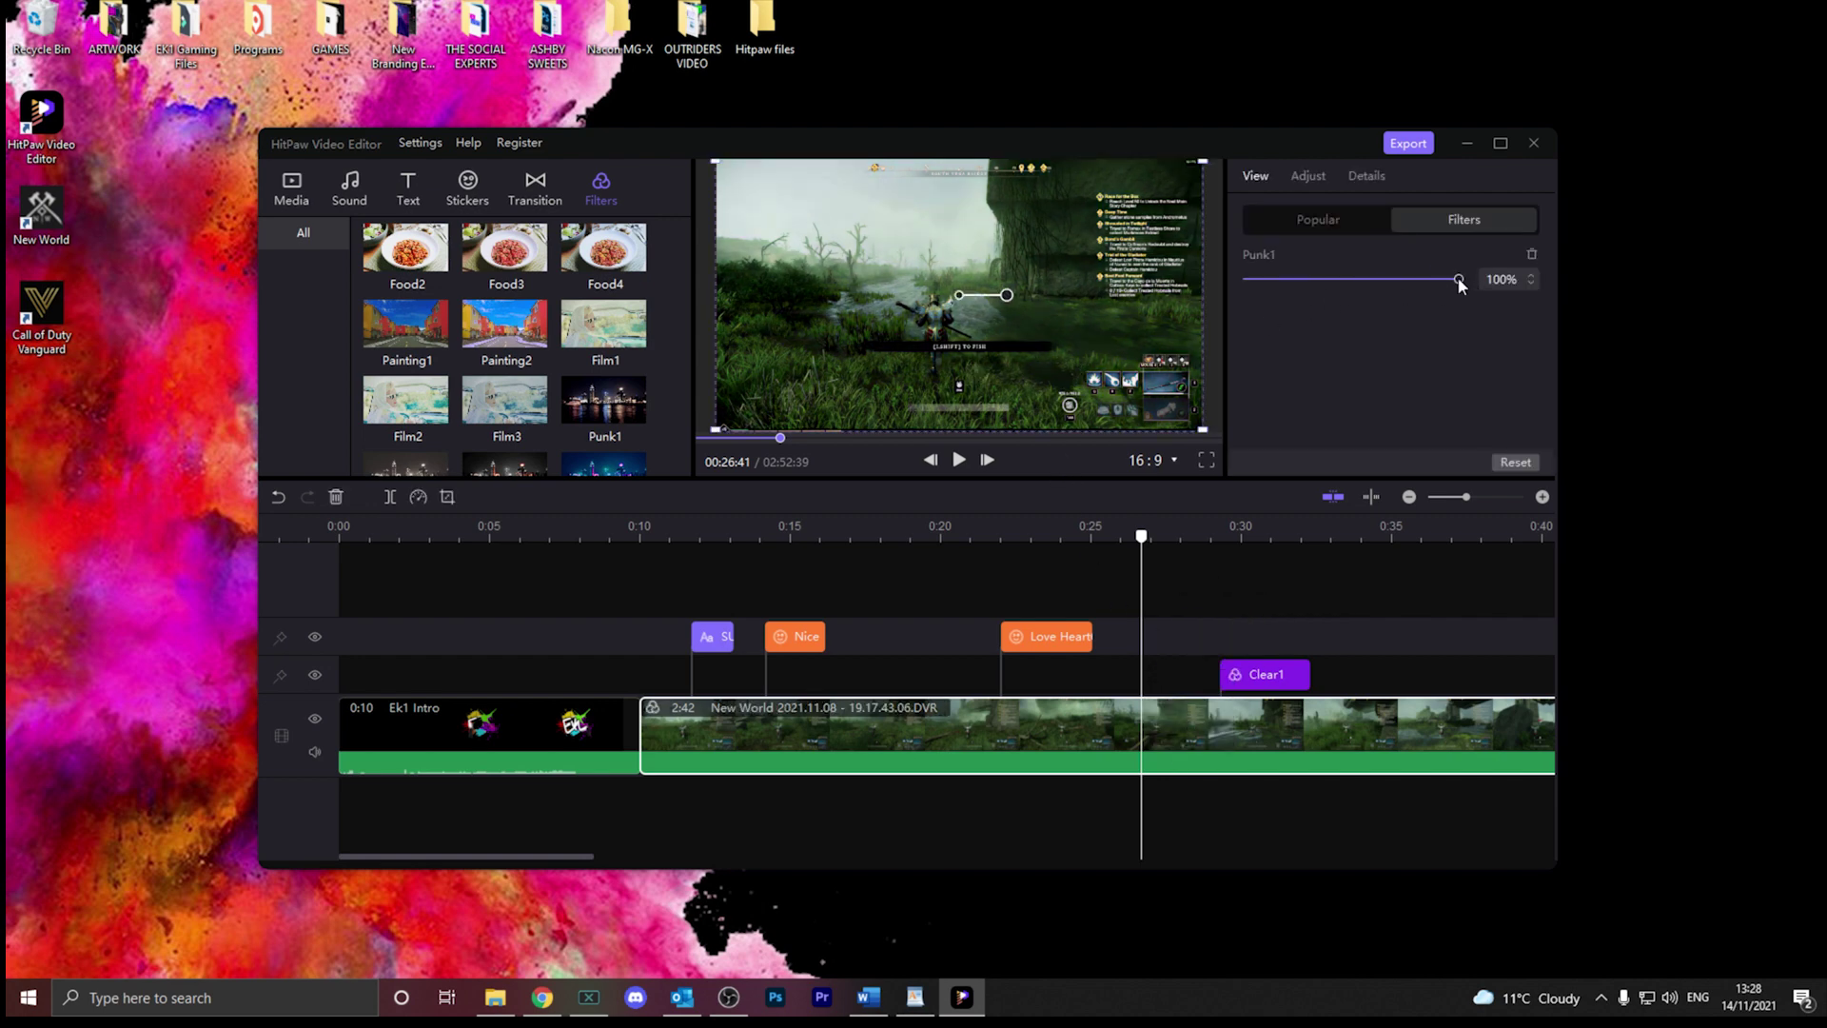
left_click_drag(1458, 279, 1610, 294)
key("ctrl+z")
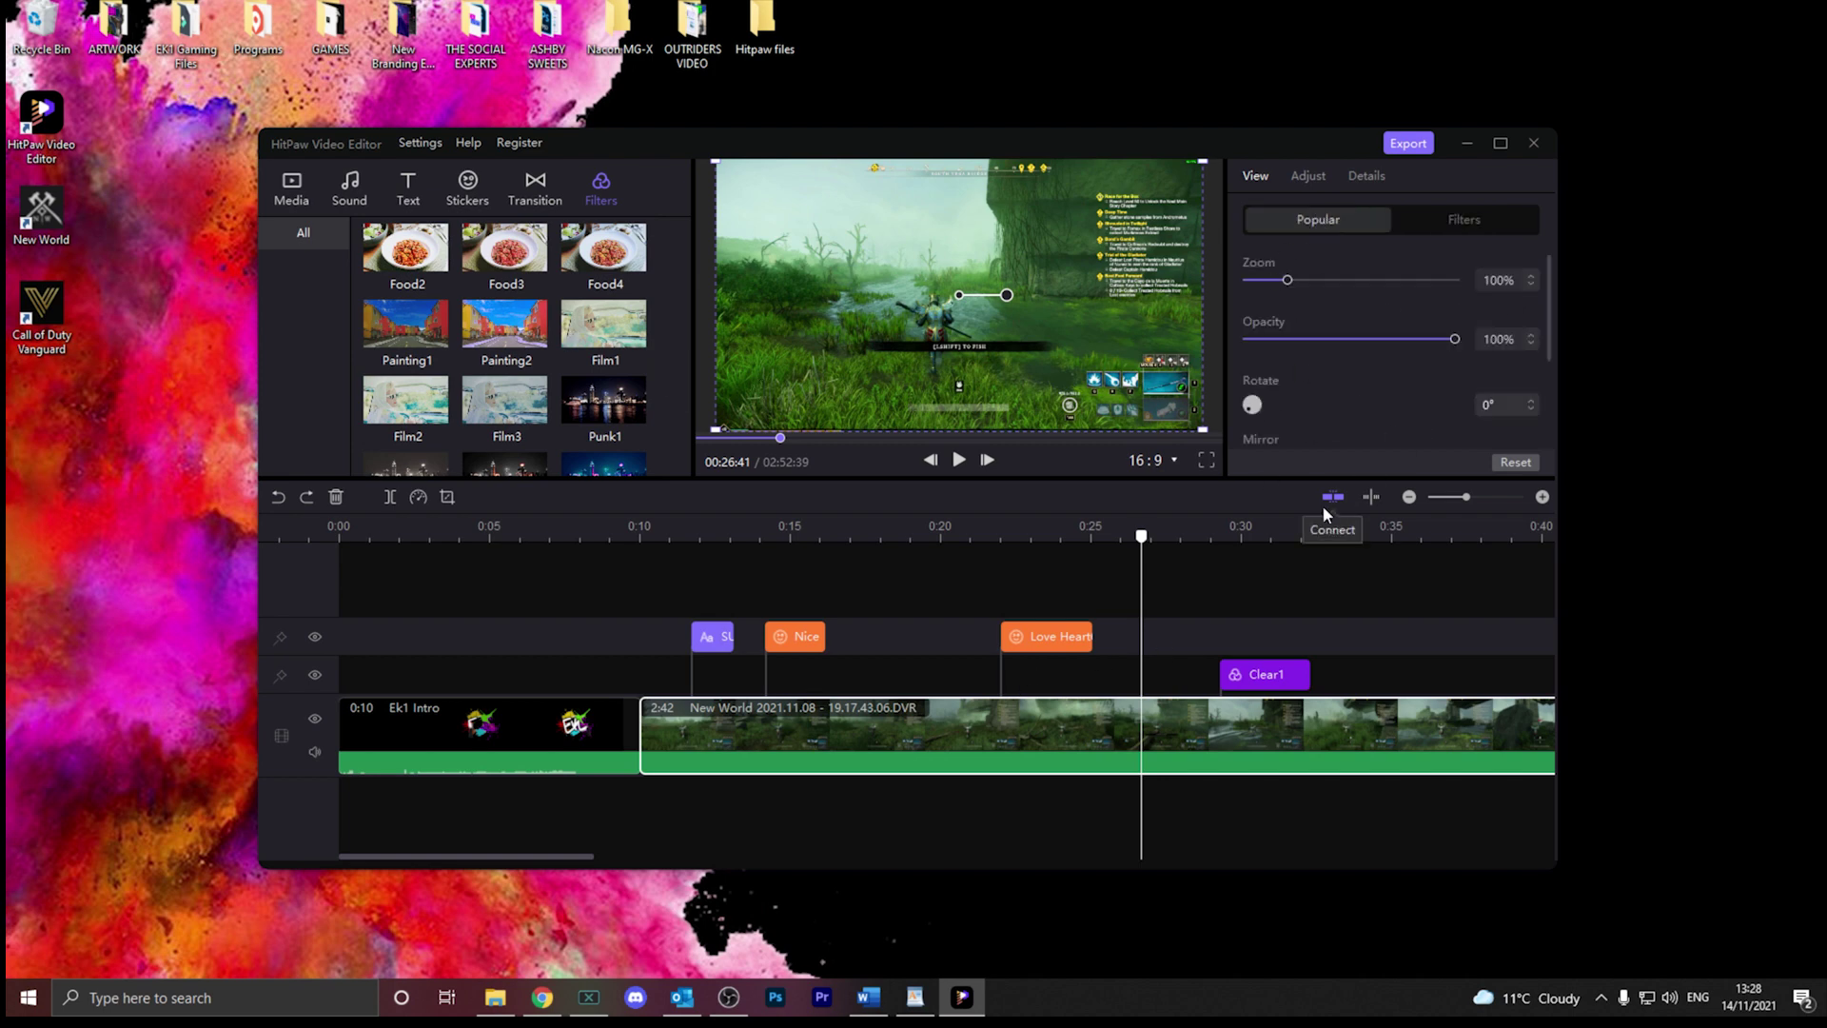
- Delete the leftover Clear1 filter clip and return the playhead to about 0:26.5
left_click(1322, 587)
left_click(1203, 562)
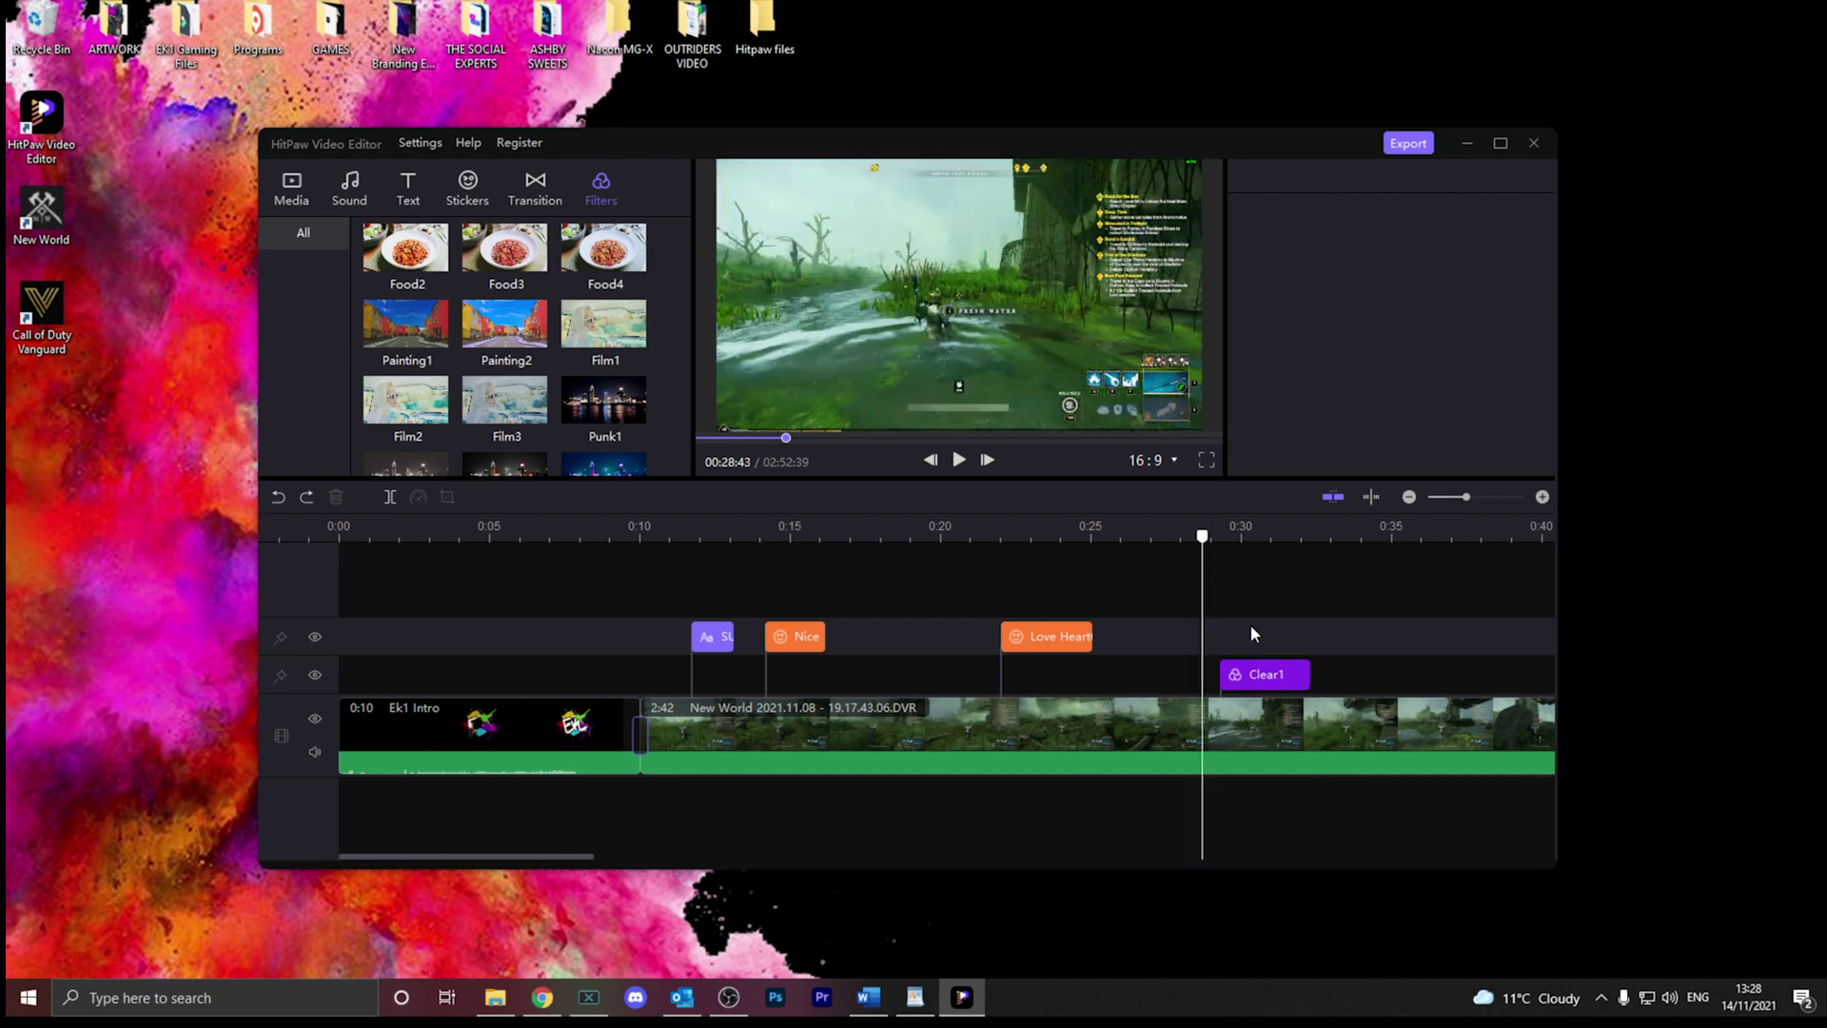
left_click(1258, 675)
key("Delete")
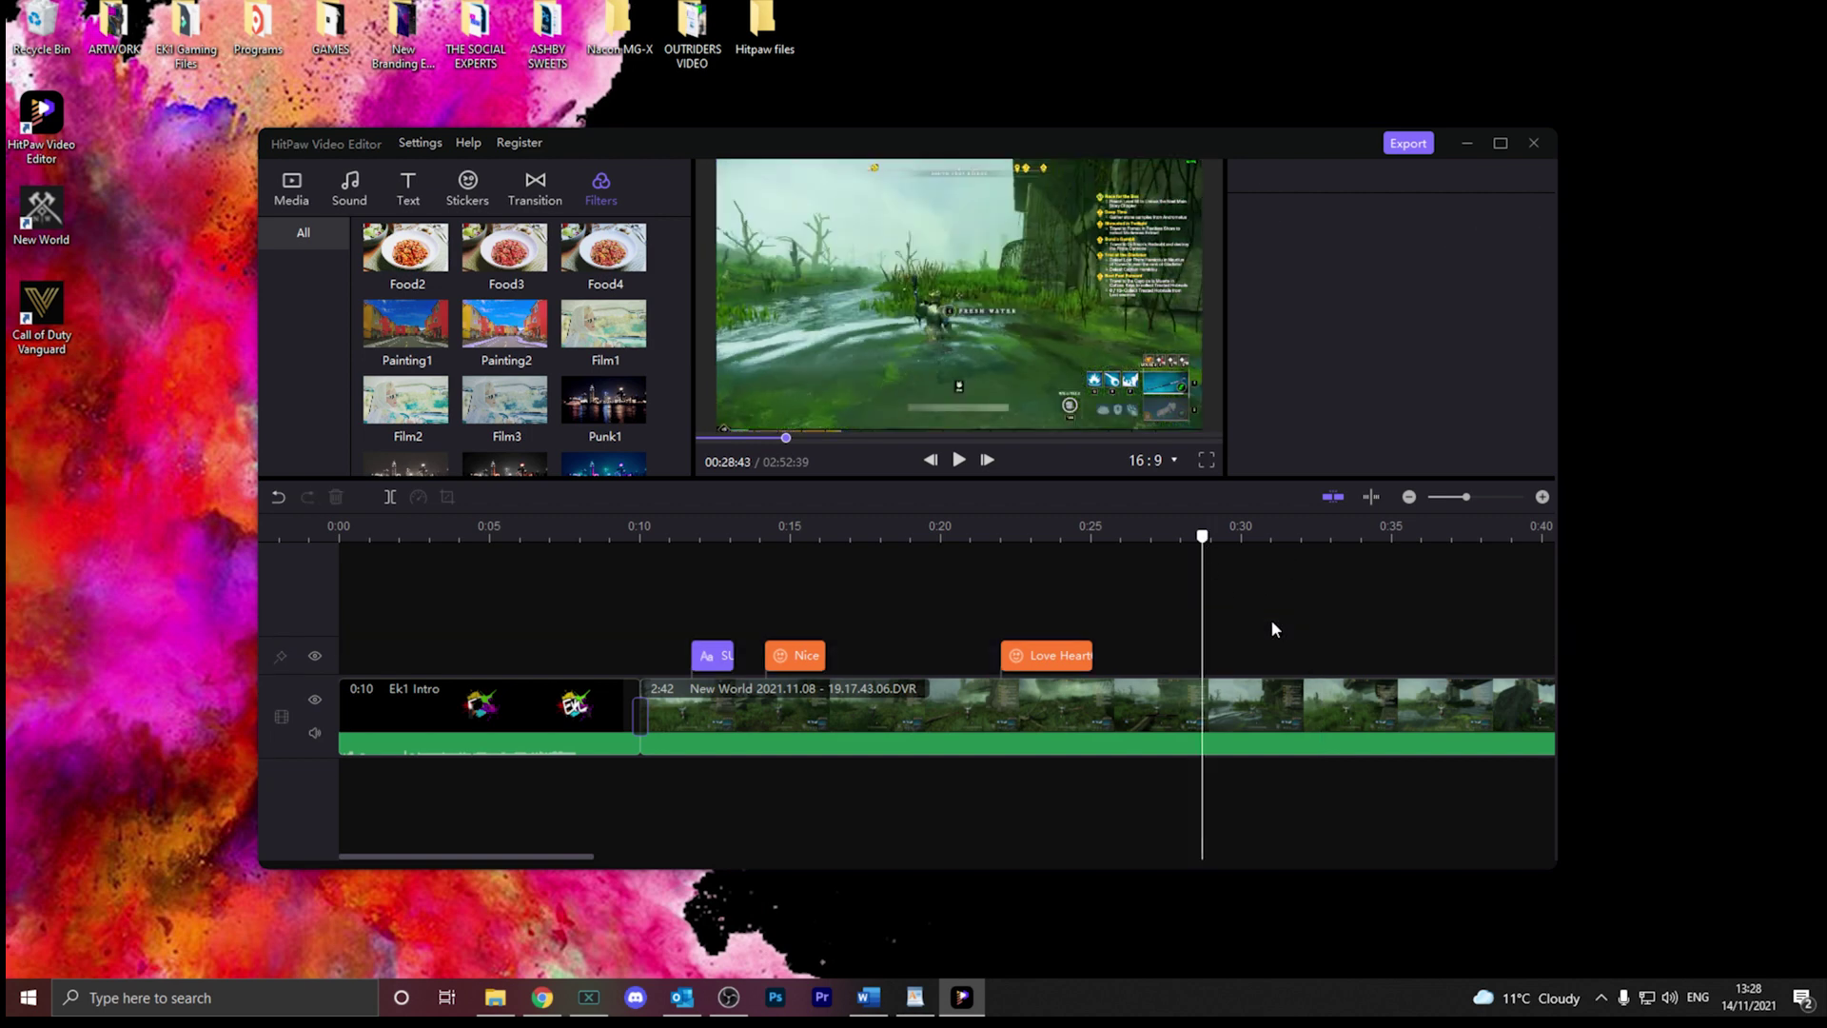
left_click_drag(1202, 538, 1098, 538)
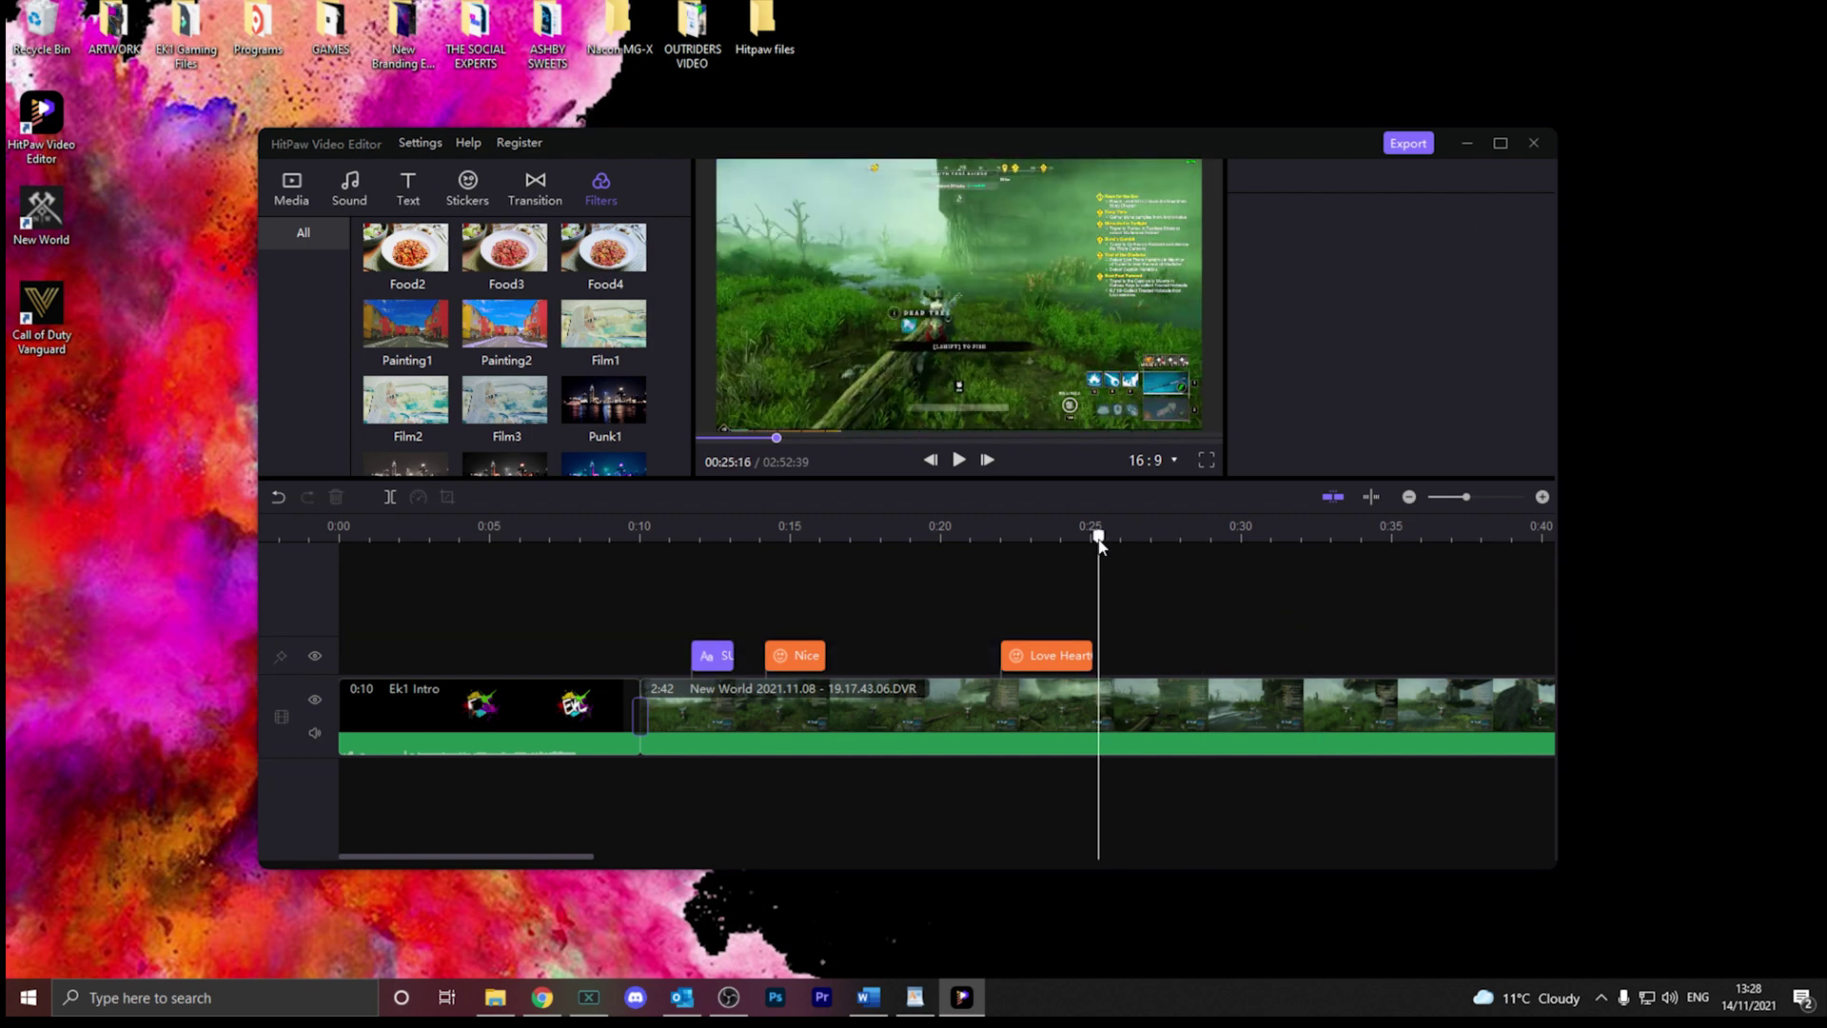
- Place the giveaway image from the media library on an overlay track above the gameplay
scroll(366, 303, "up", 3)
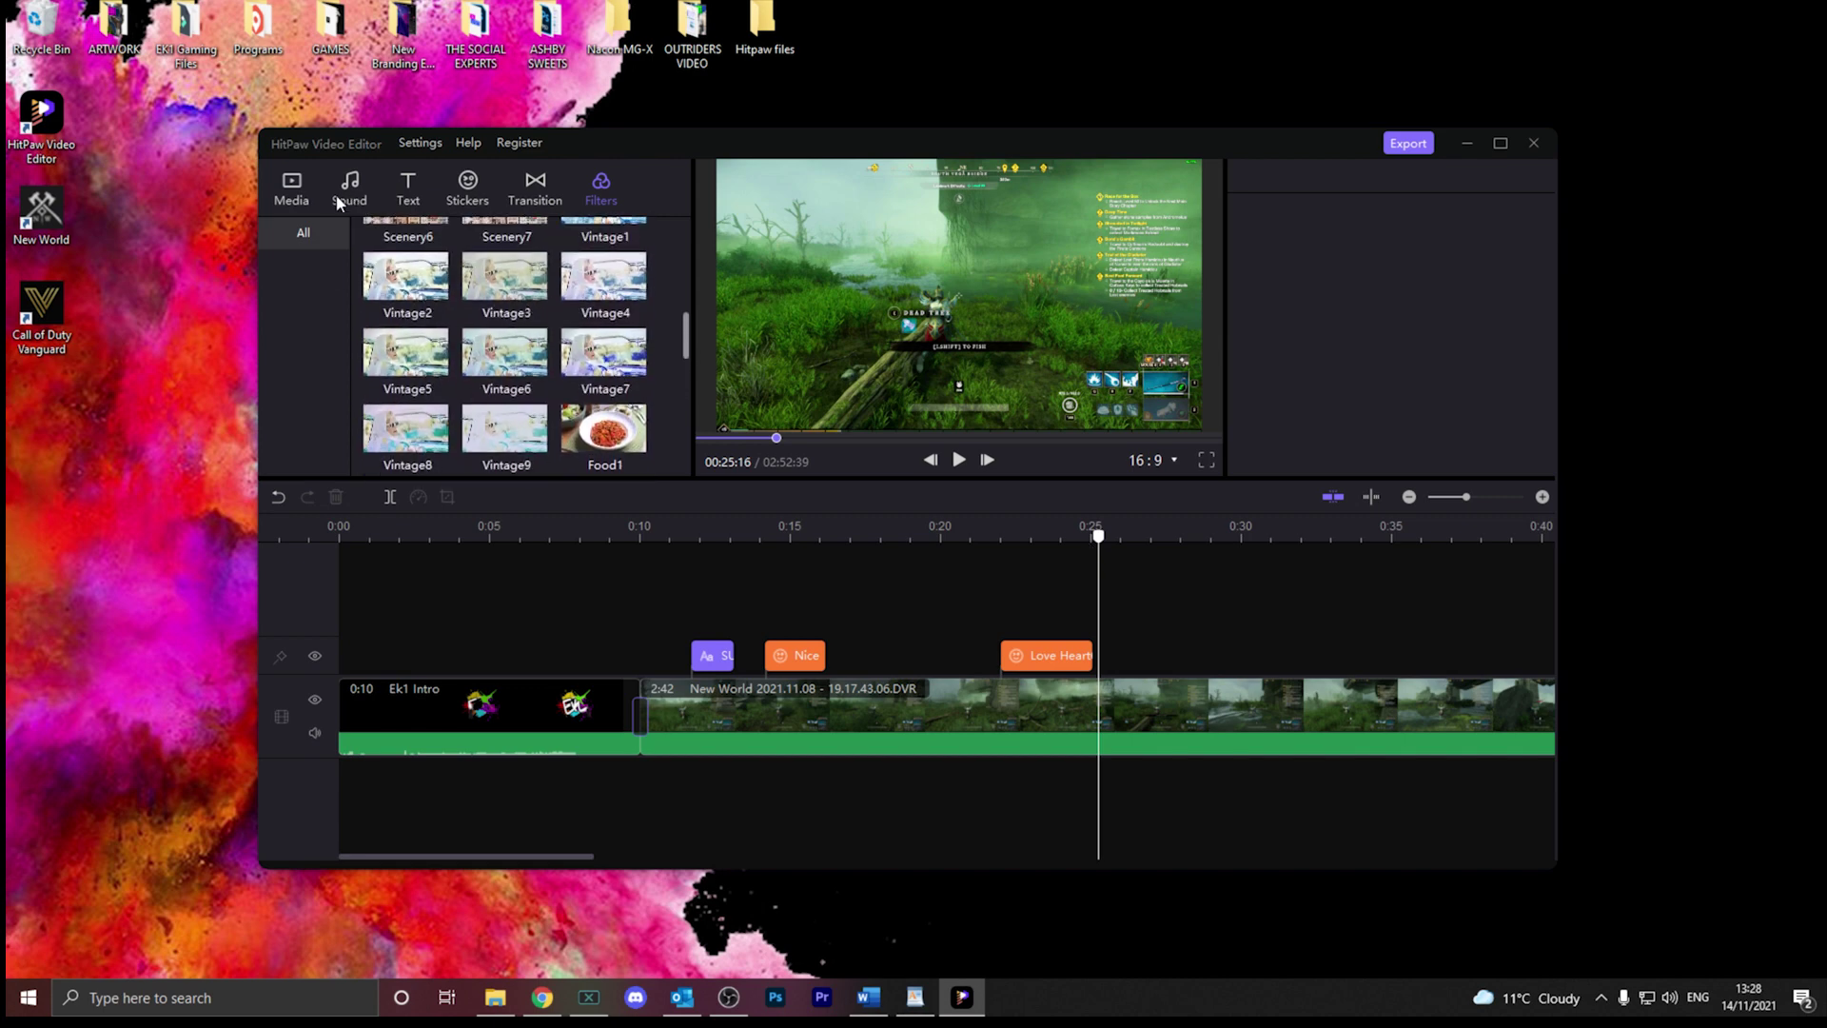
left_click(291, 185)
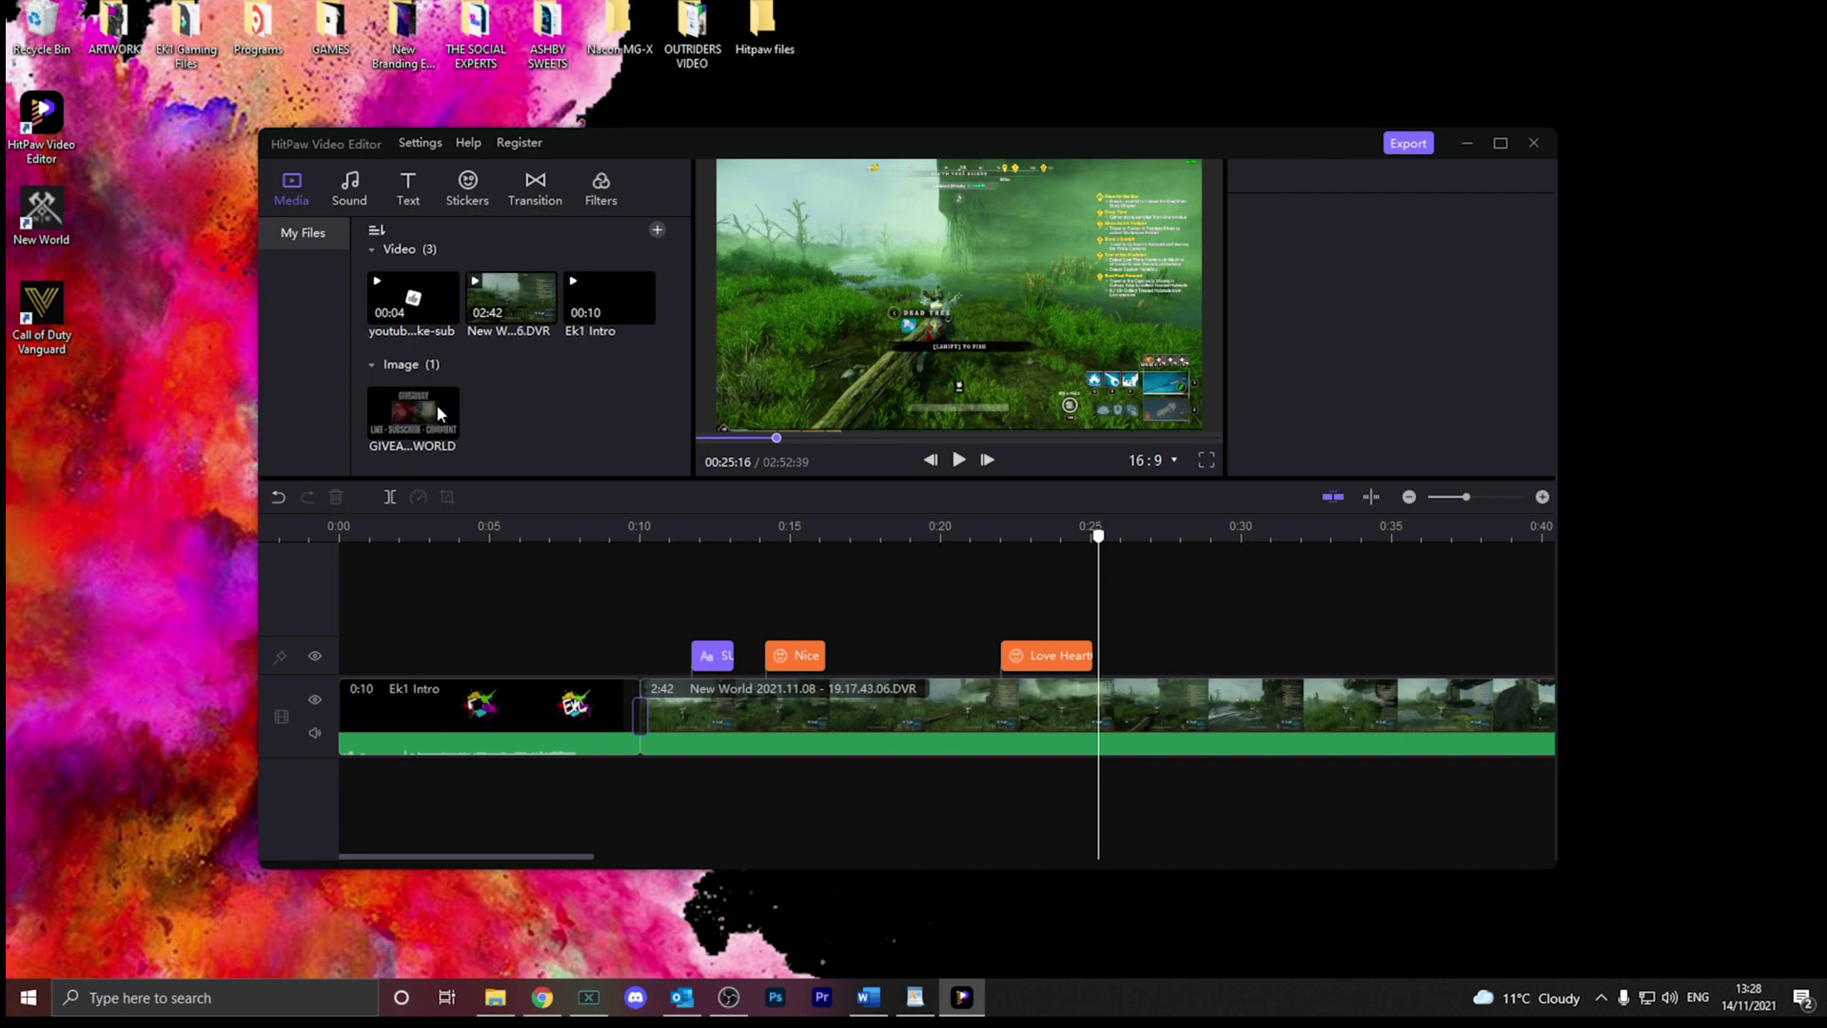
left_click_drag(419, 413, 1185, 652)
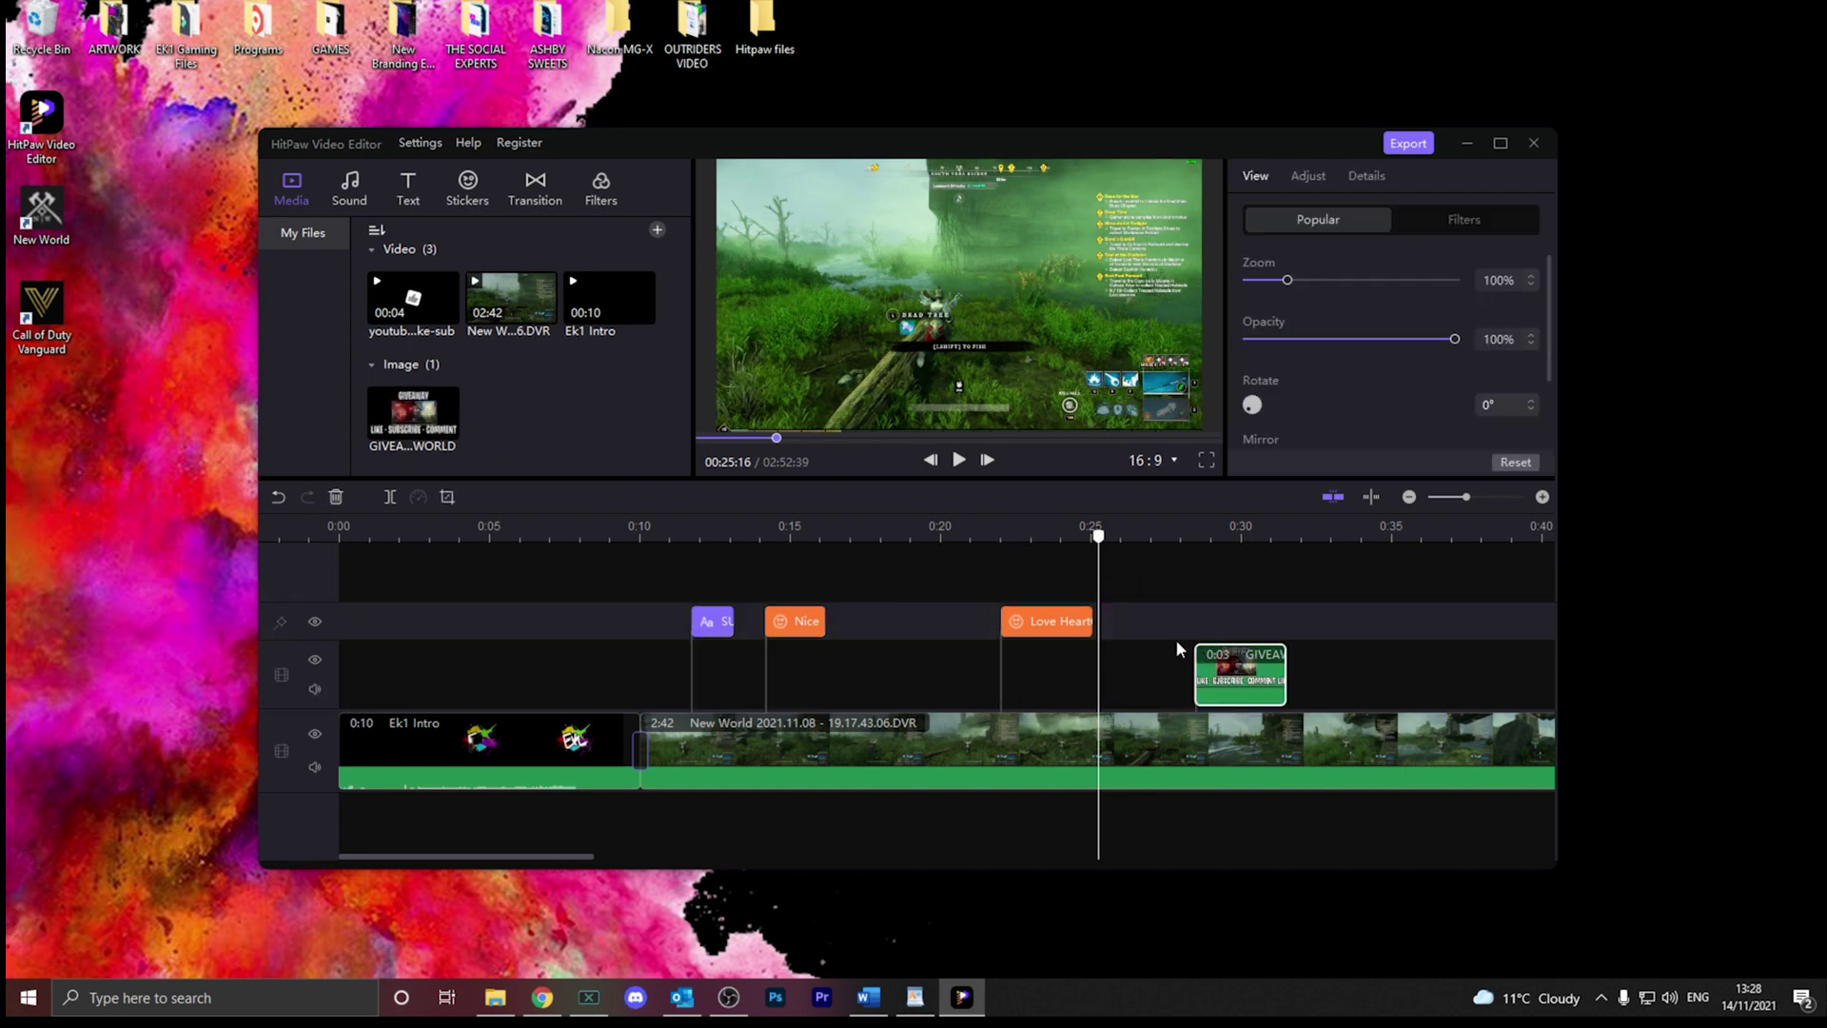
- Preview playback from 00:25:16 to 00:28:18, then select the giveaway image clip
key("space")
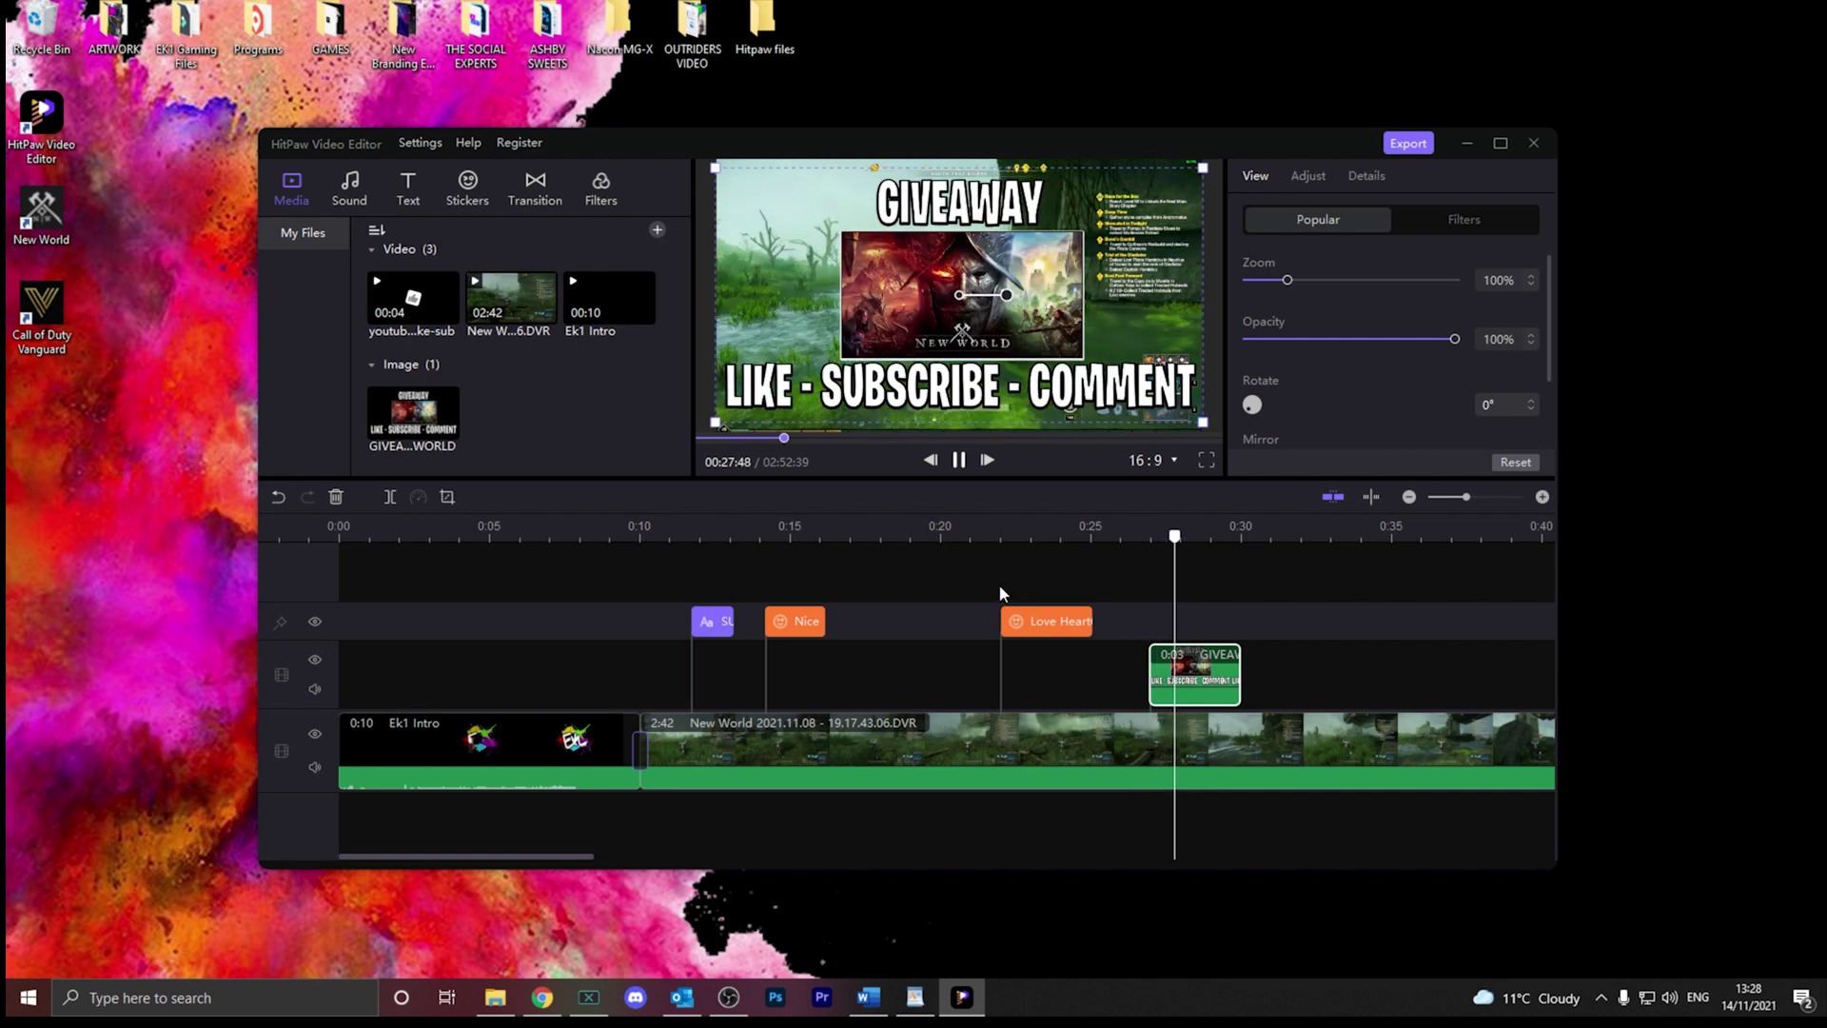
key("space")
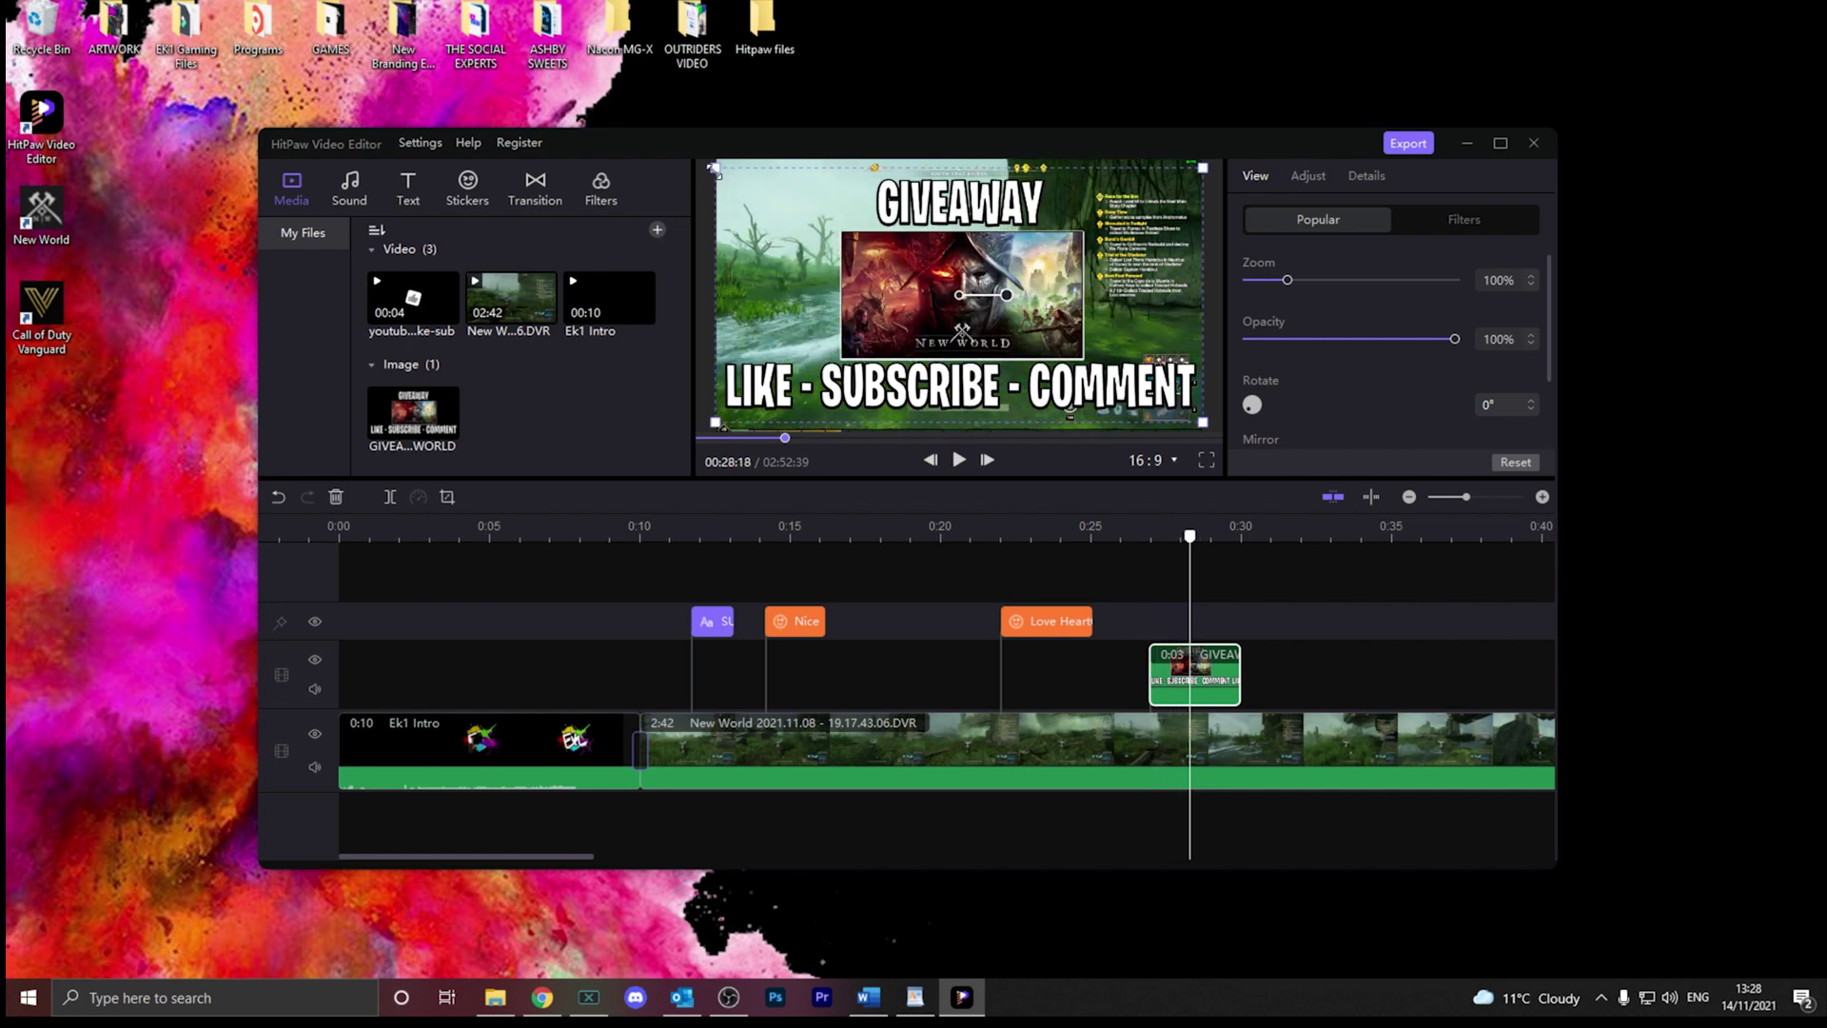
left_click(1324, 615)
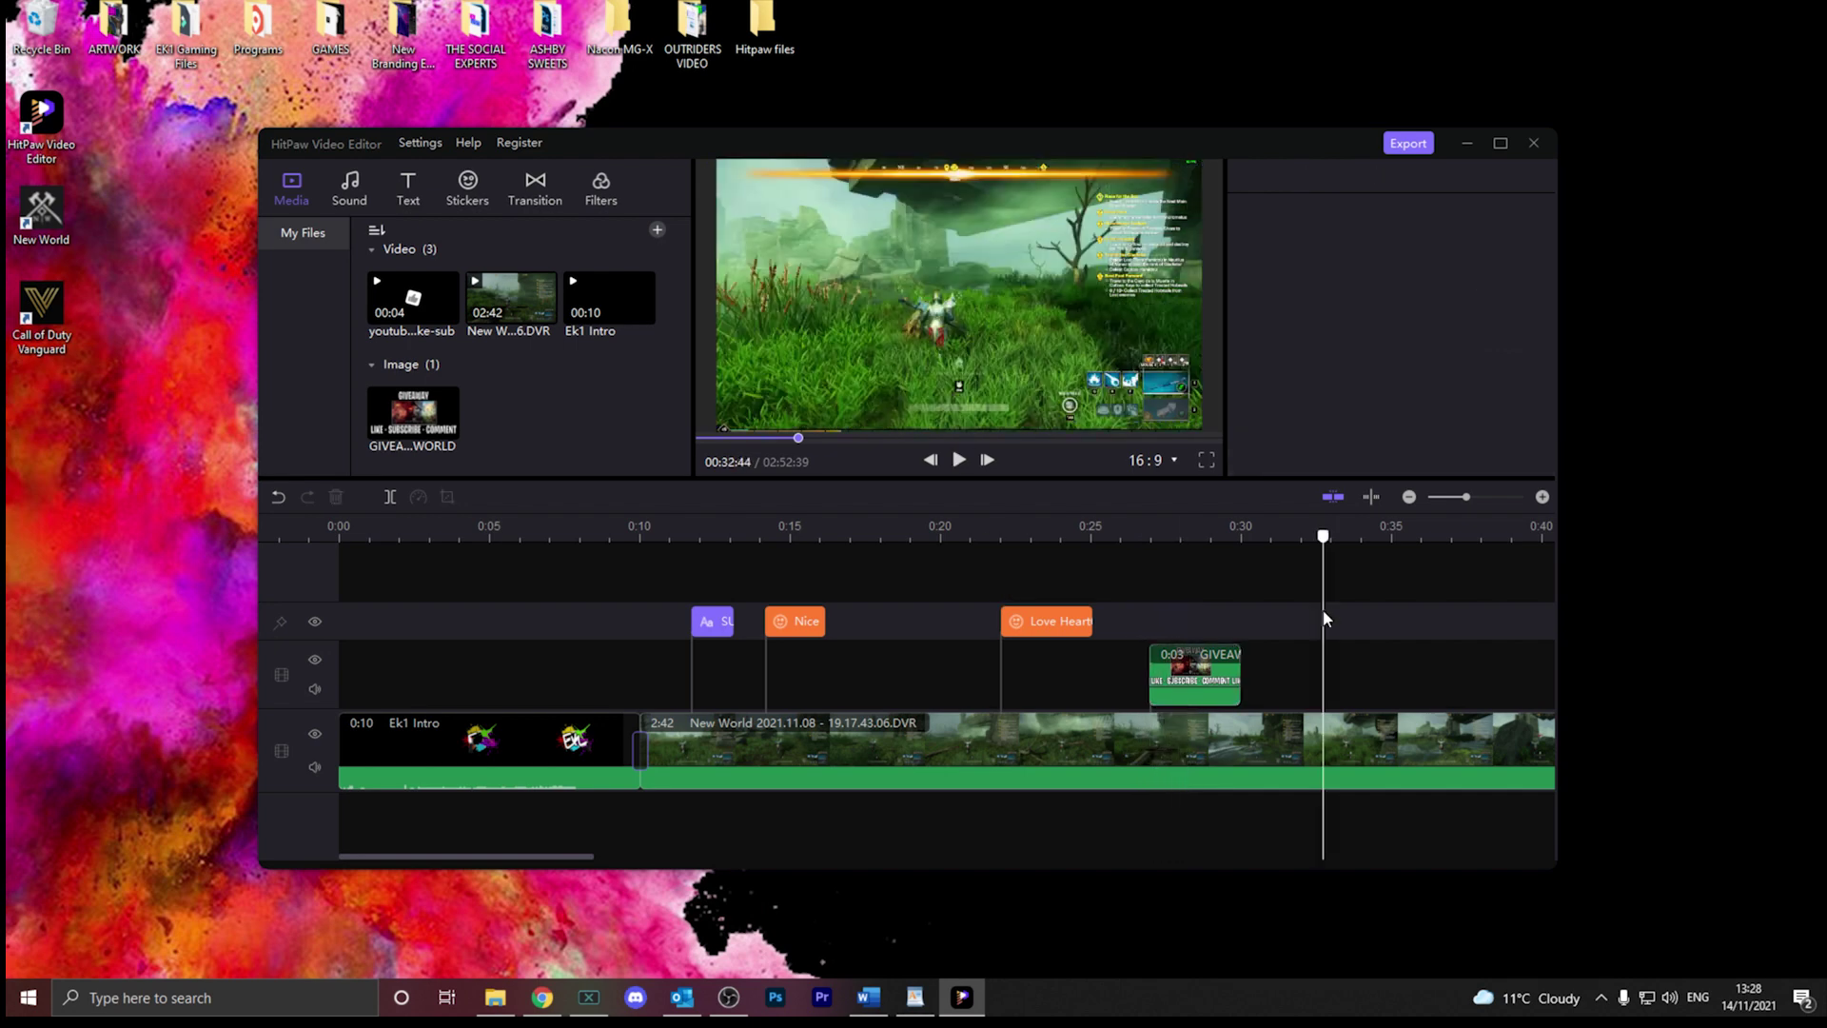
left_click(1229, 678)
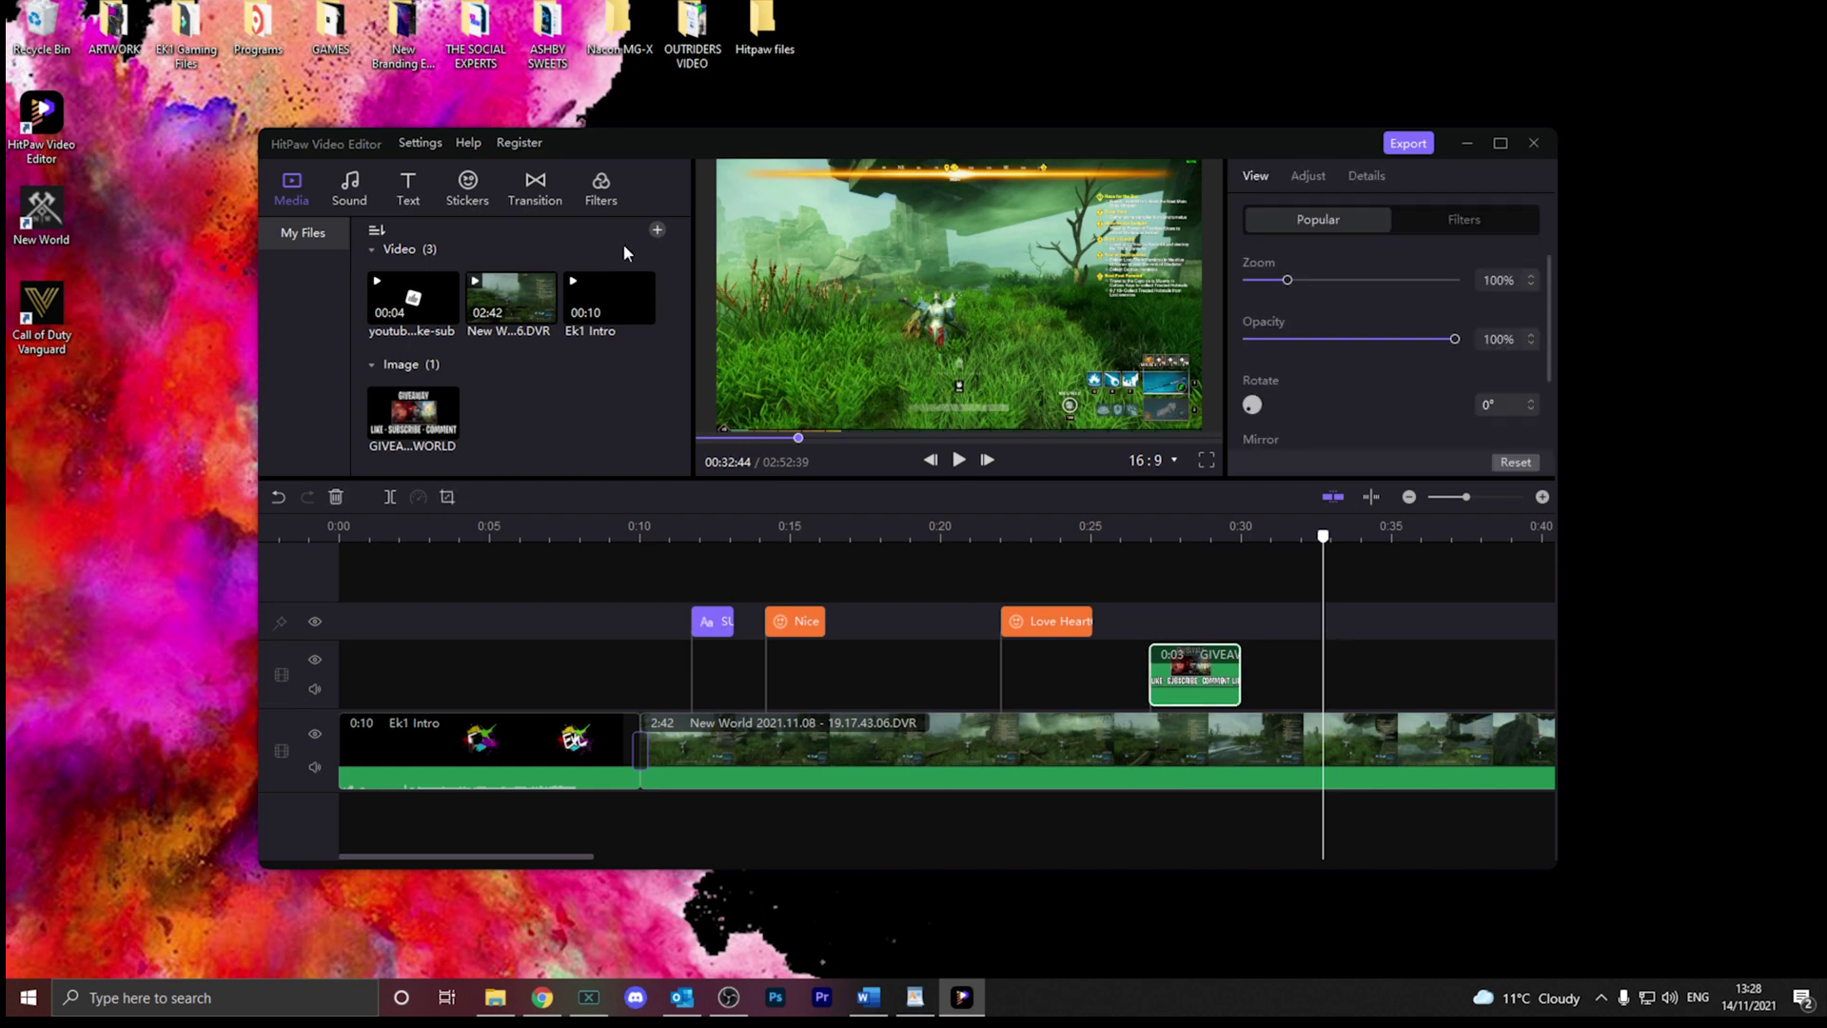
- Add a Whirl transition between the intro and gameplay, and split the gameplay at about 0:27
left_click(534, 188)
left_click_drag(405, 425, 639, 750)
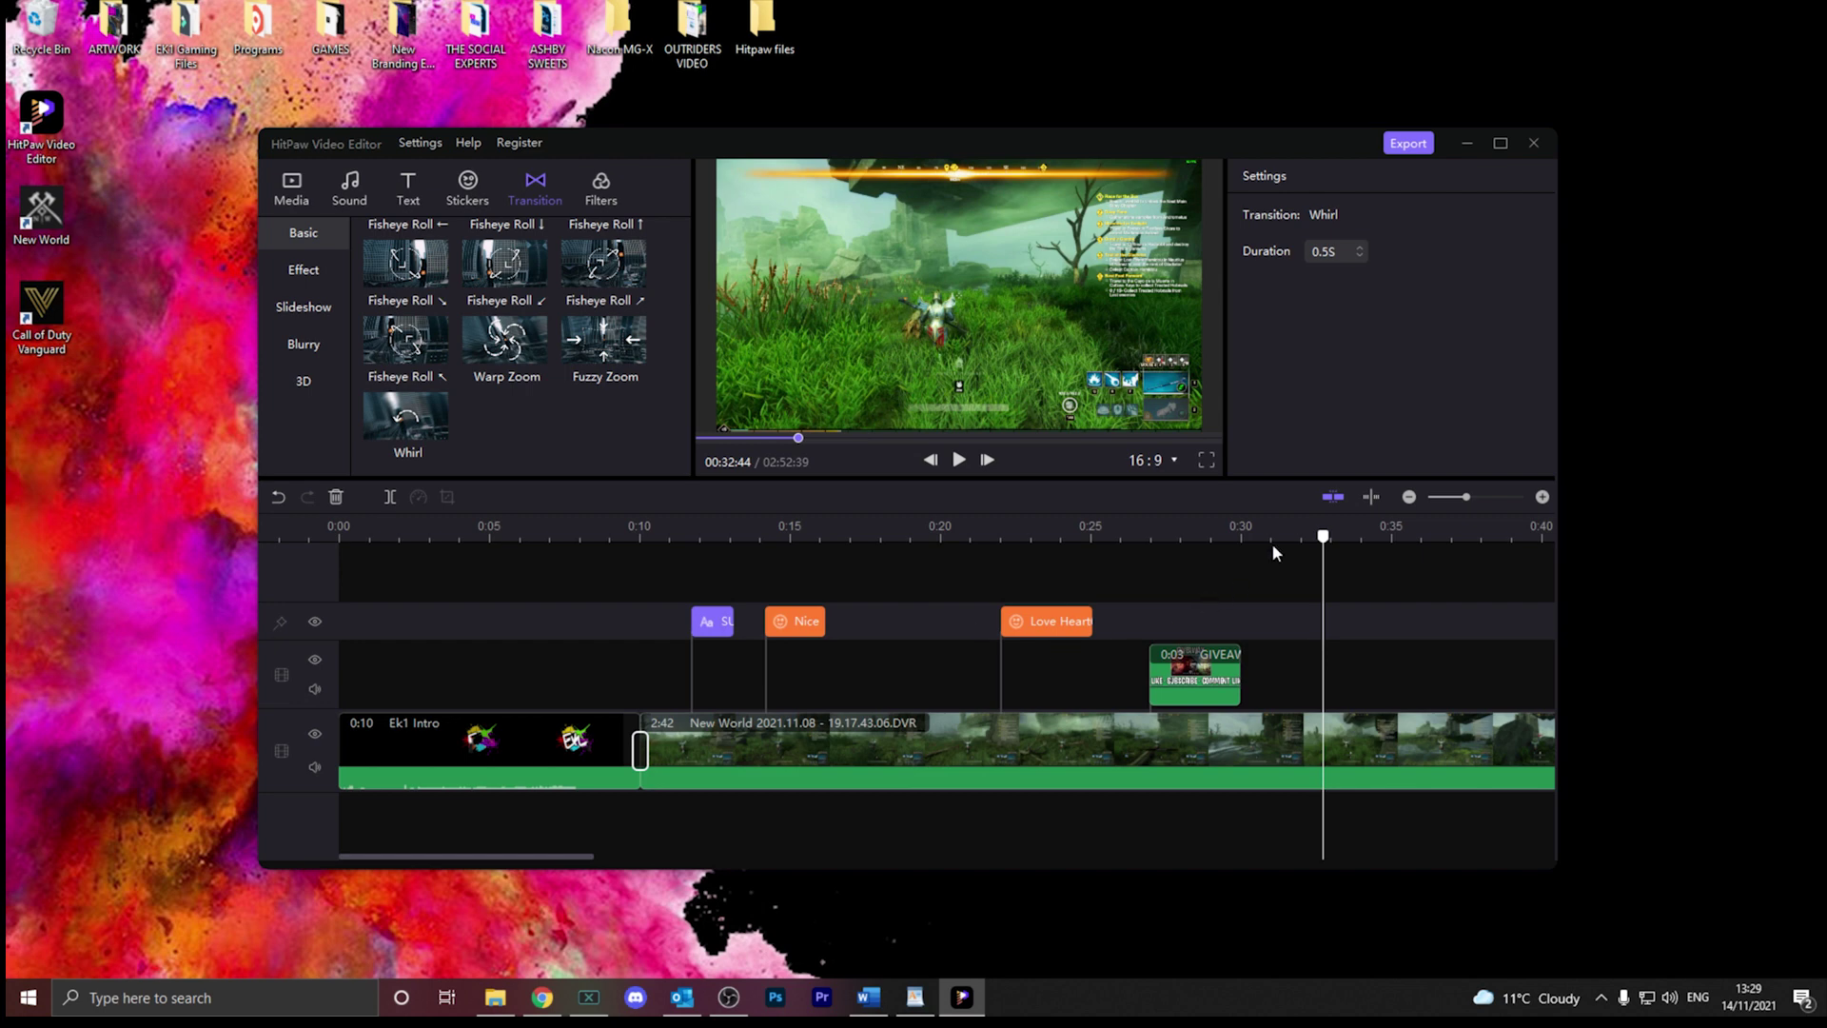
left_click_drag(1323, 536, 1149, 544)
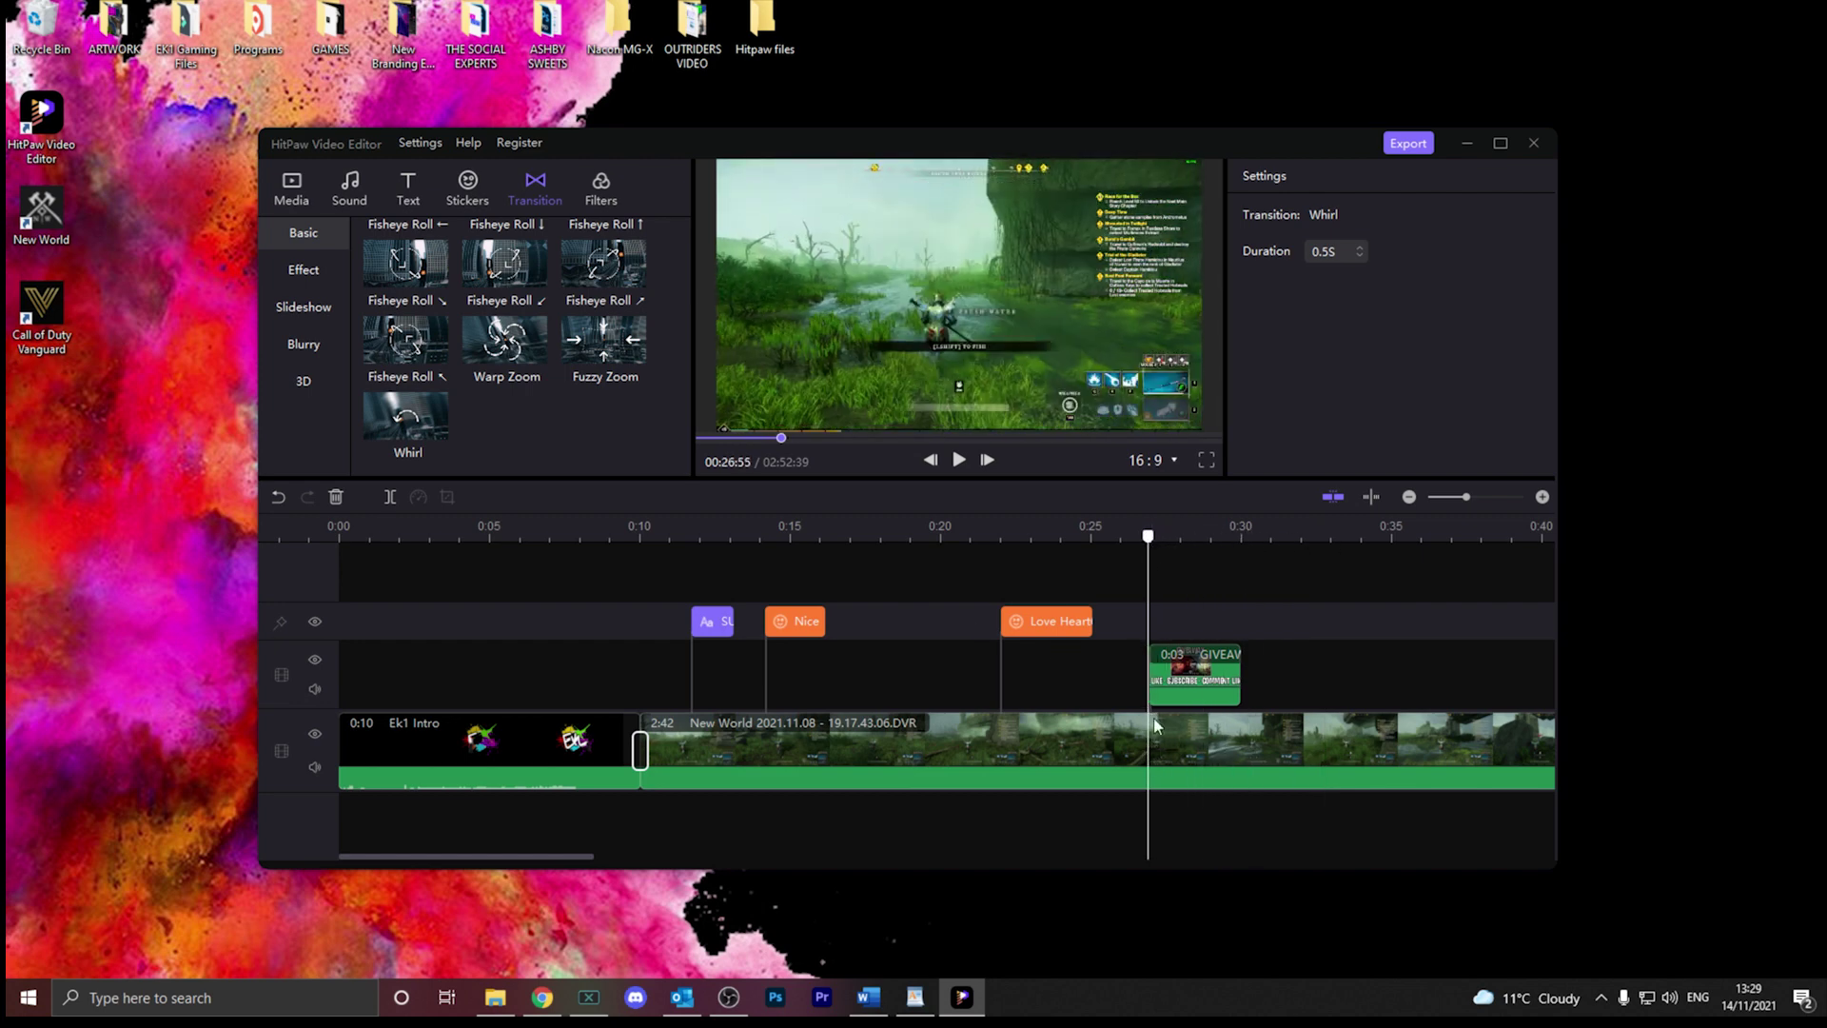
right_click(1149, 754)
left_click(1189, 794)
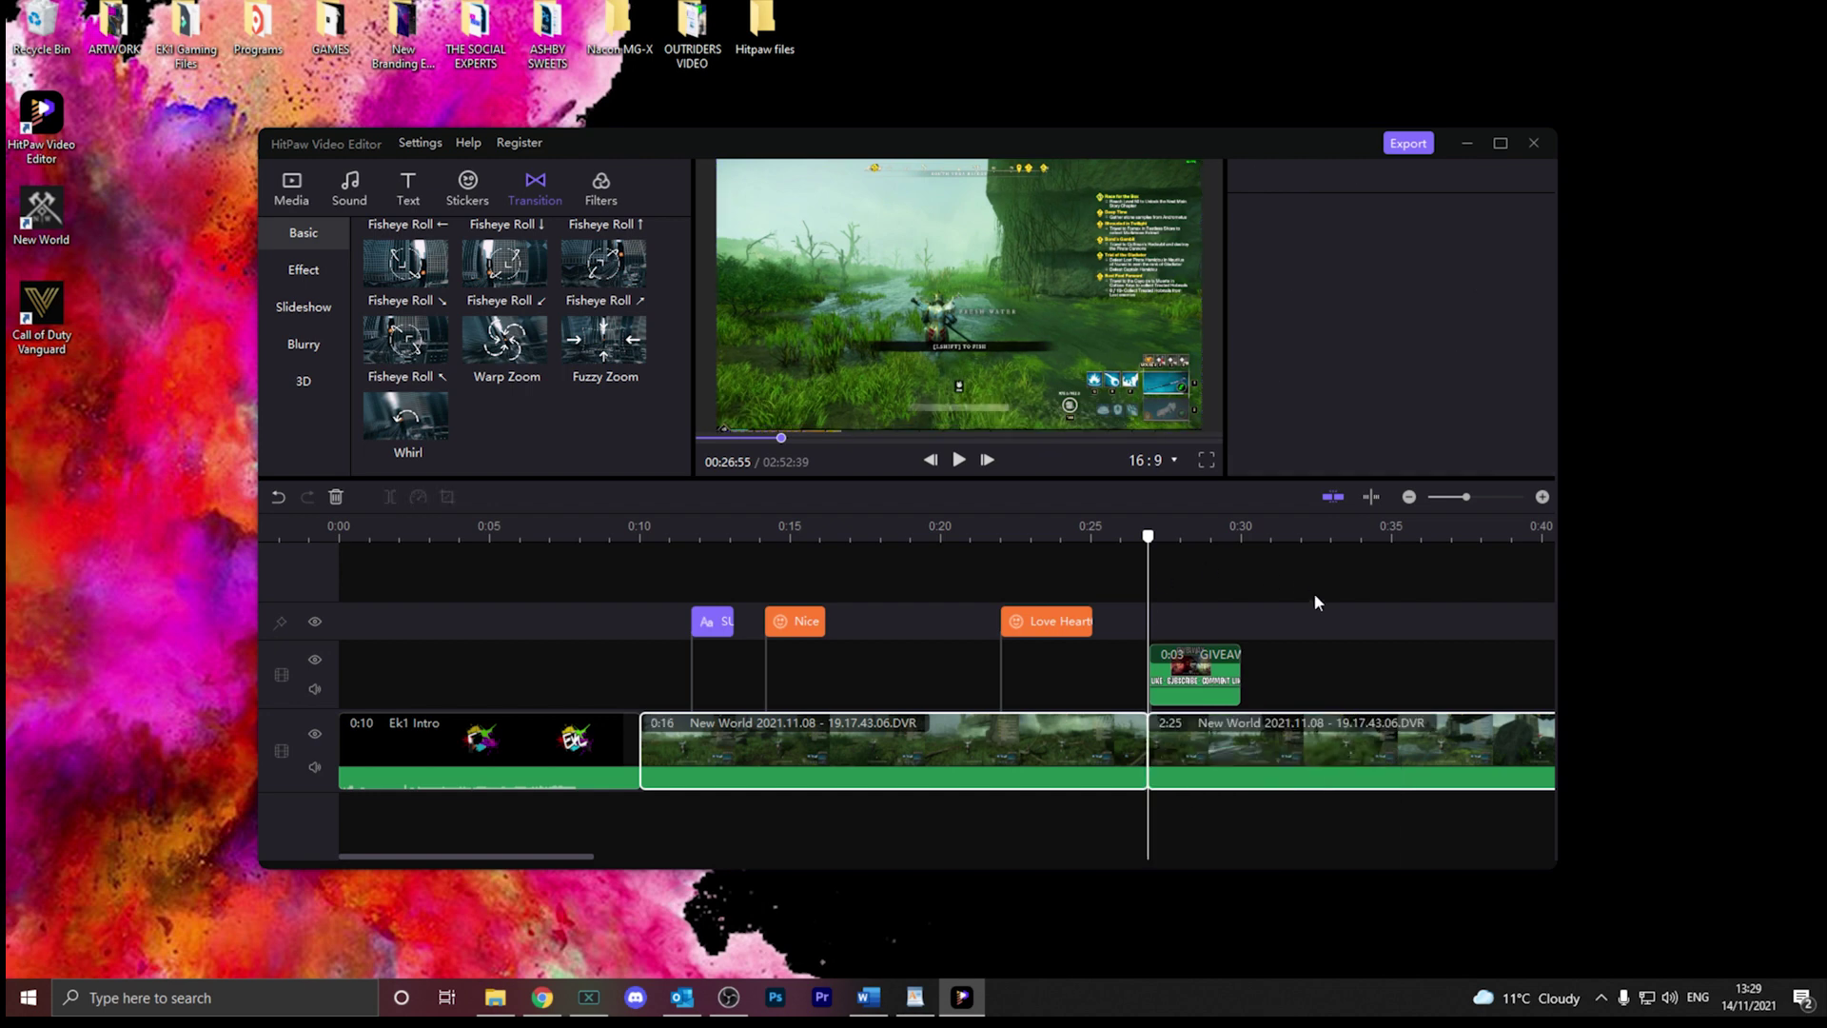
- Split the gameplay again at 0:30, leaving a 3-second piece under the giveaway image
left_click(1241, 682)
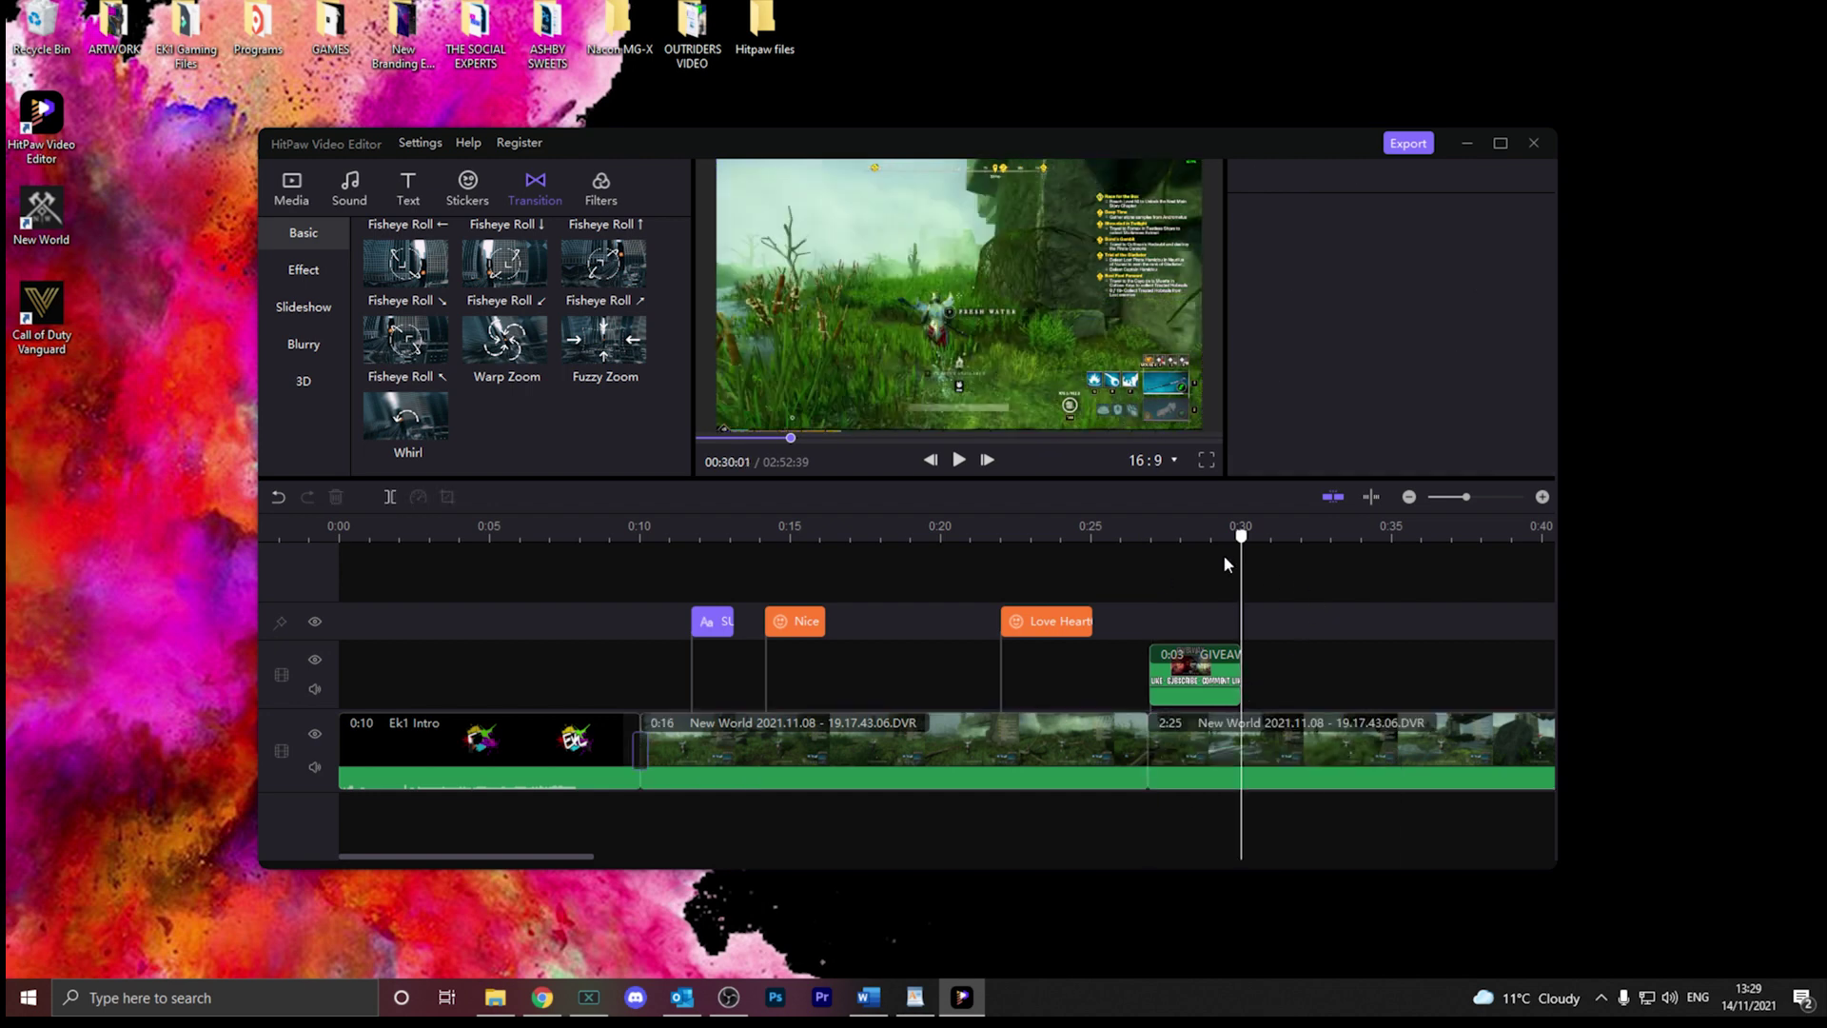
right_click(1221, 681)
left_click(1263, 727)
left_click(1197, 763)
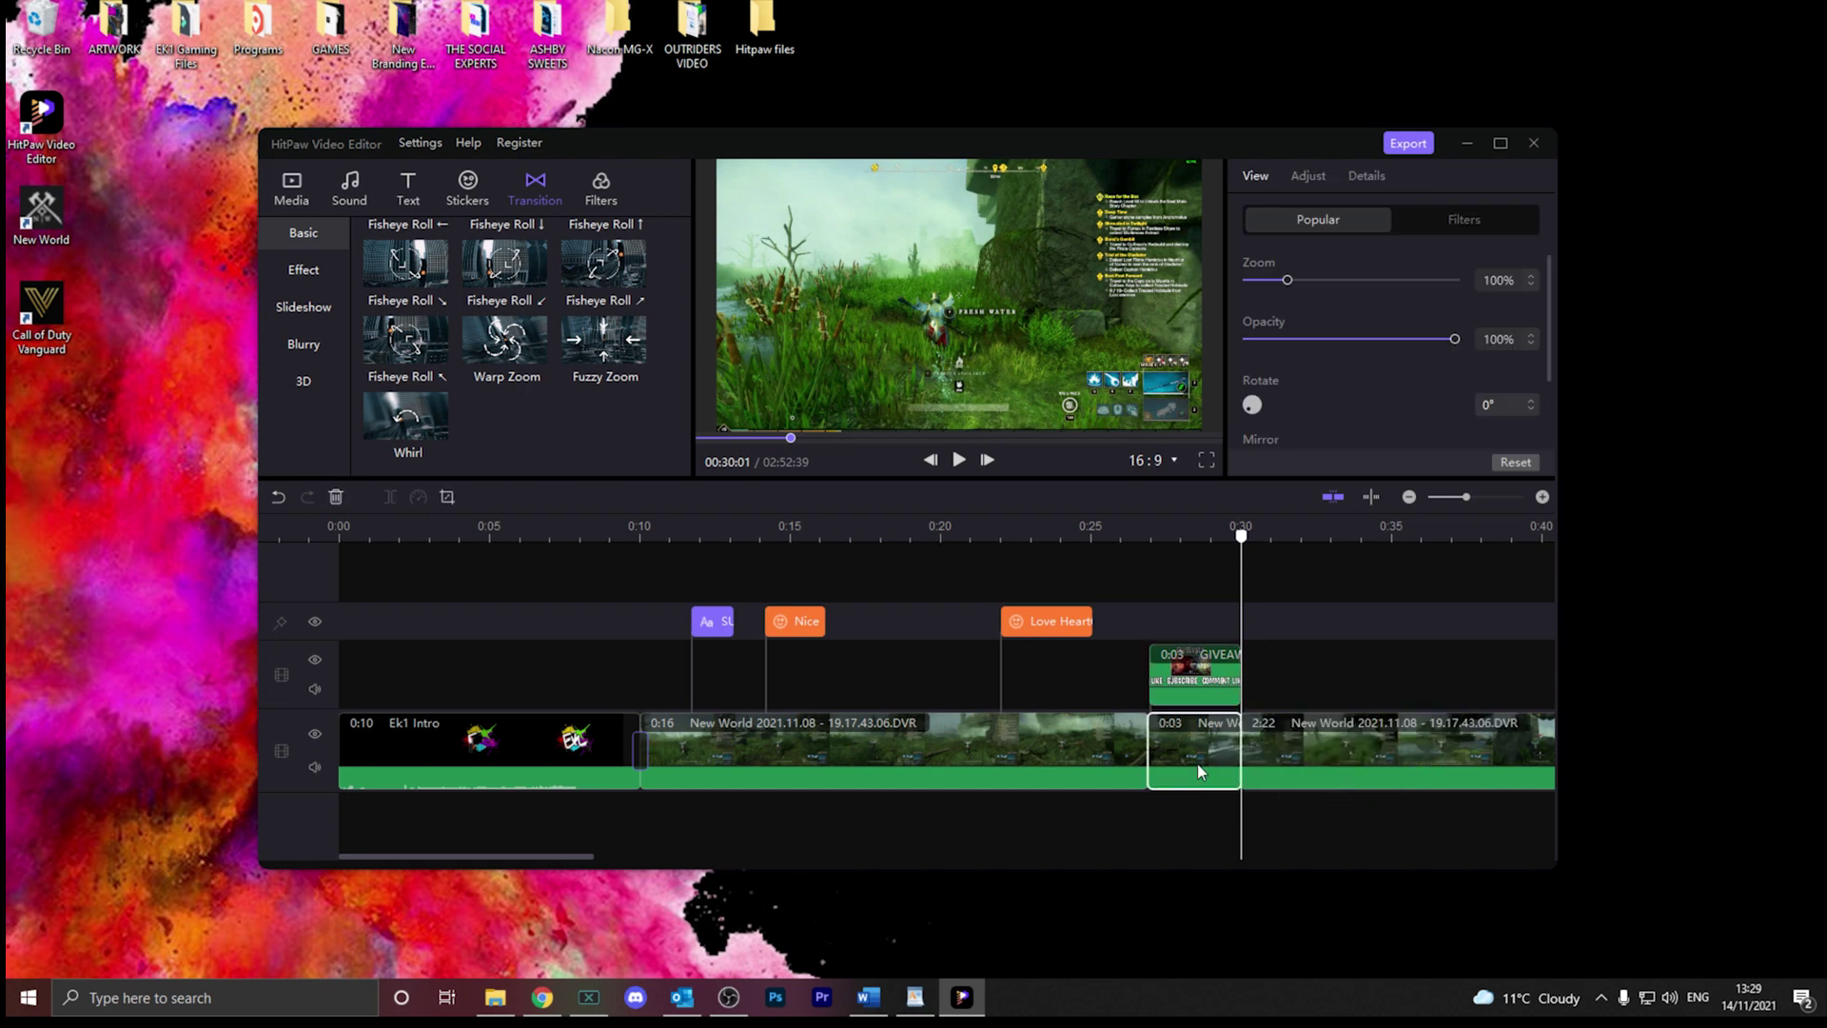
- Try a Fisheye Roll transition at the 0:28 join, preview it, then delete it
left_click_drag(424, 357, 1148, 751)
left_click_drag(1241, 537, 1109, 536)
key("space")
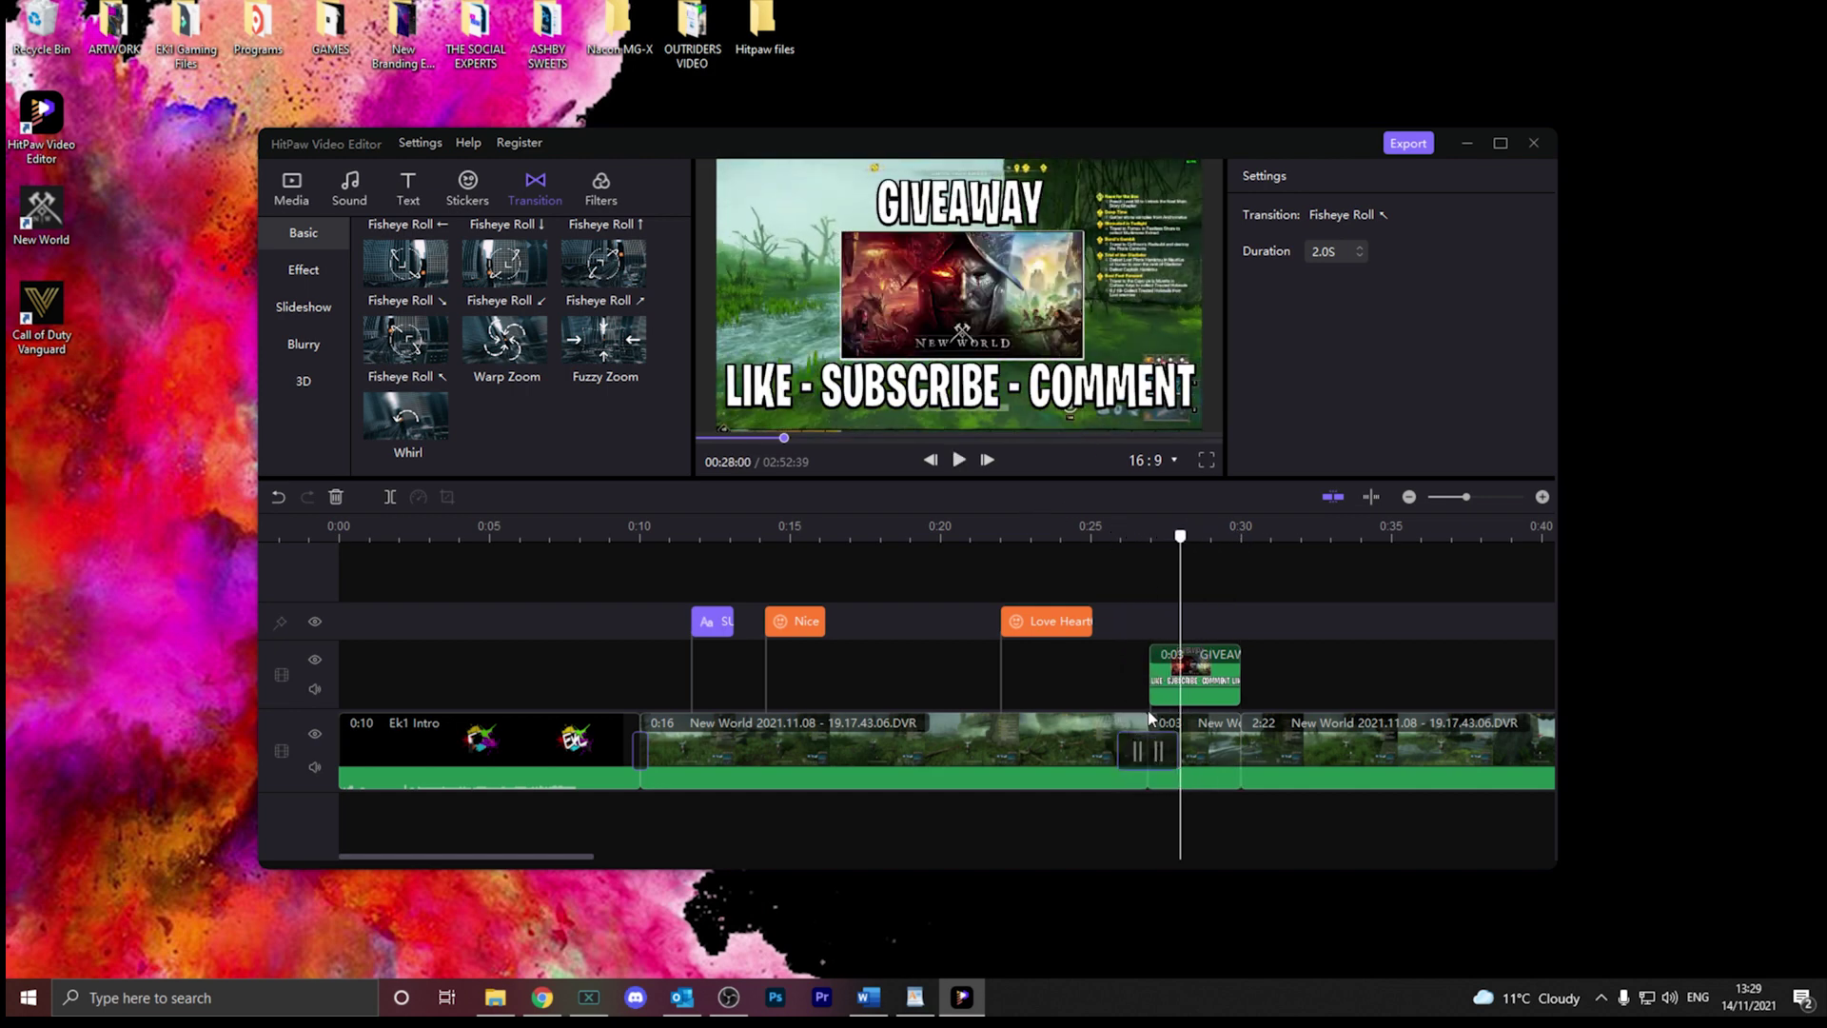
left_click(1153, 671)
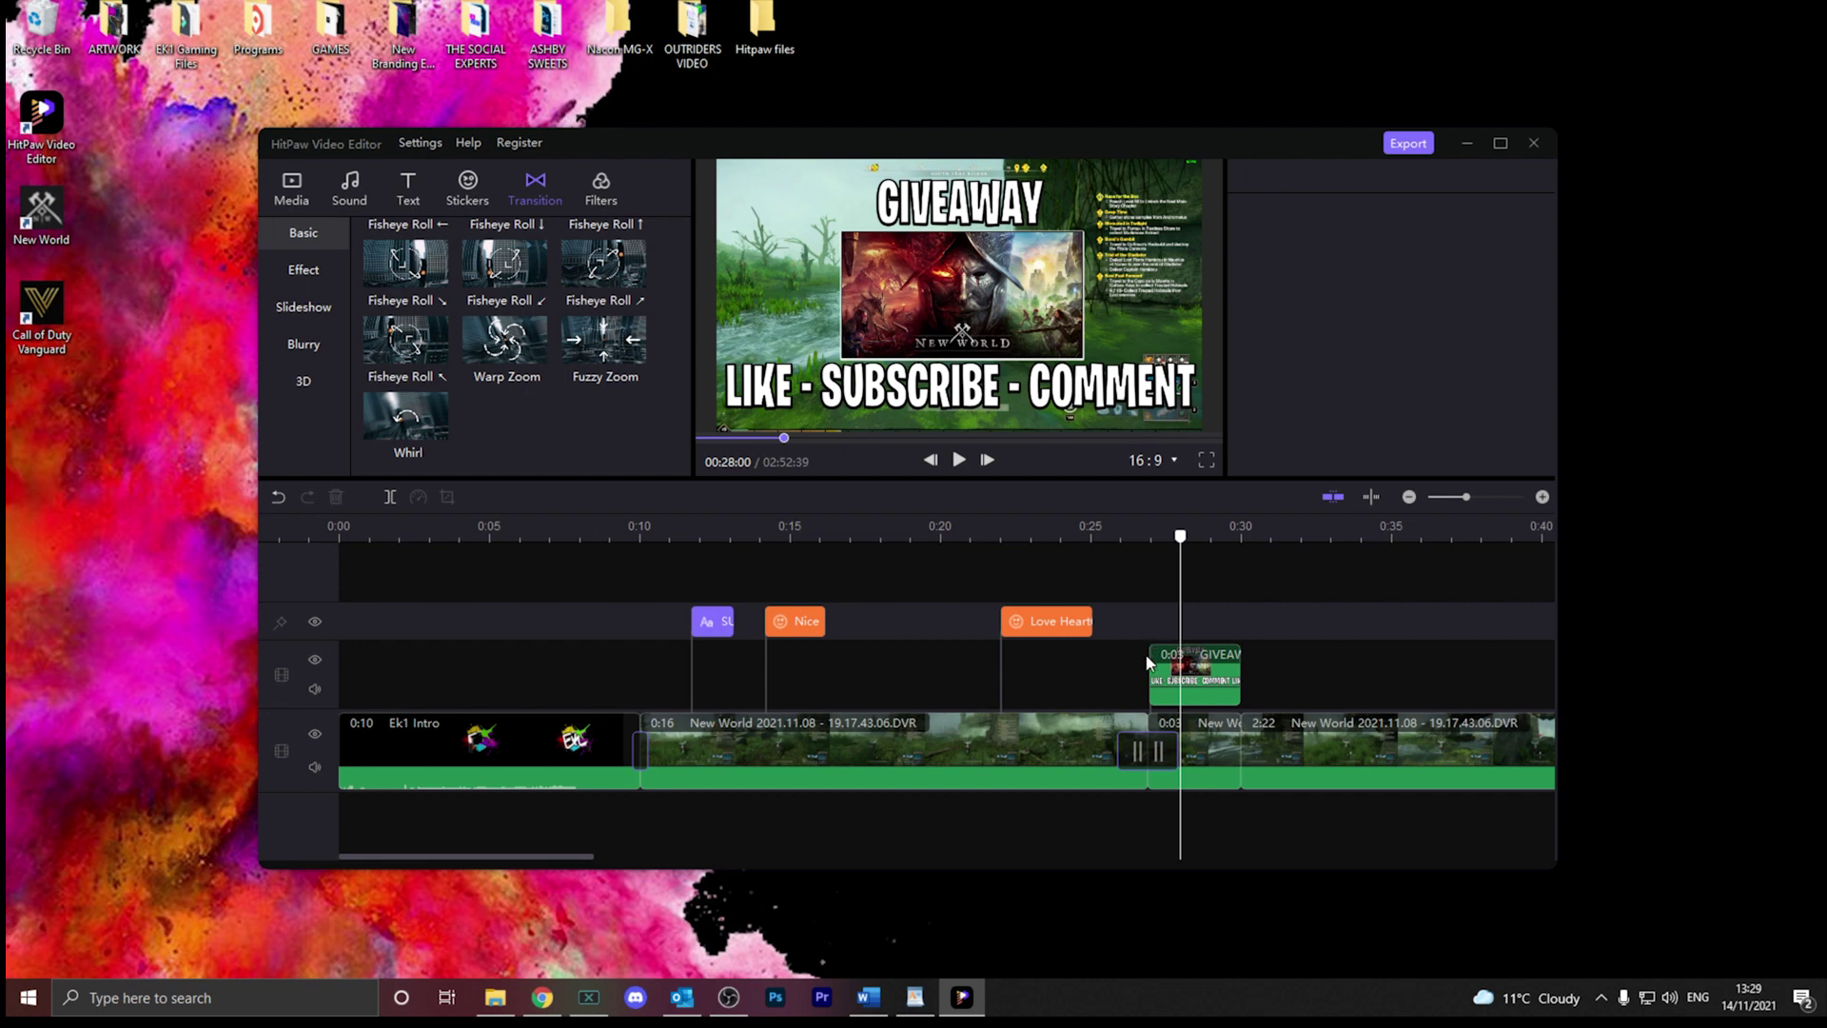
left_click(1146, 761)
key("Delete")
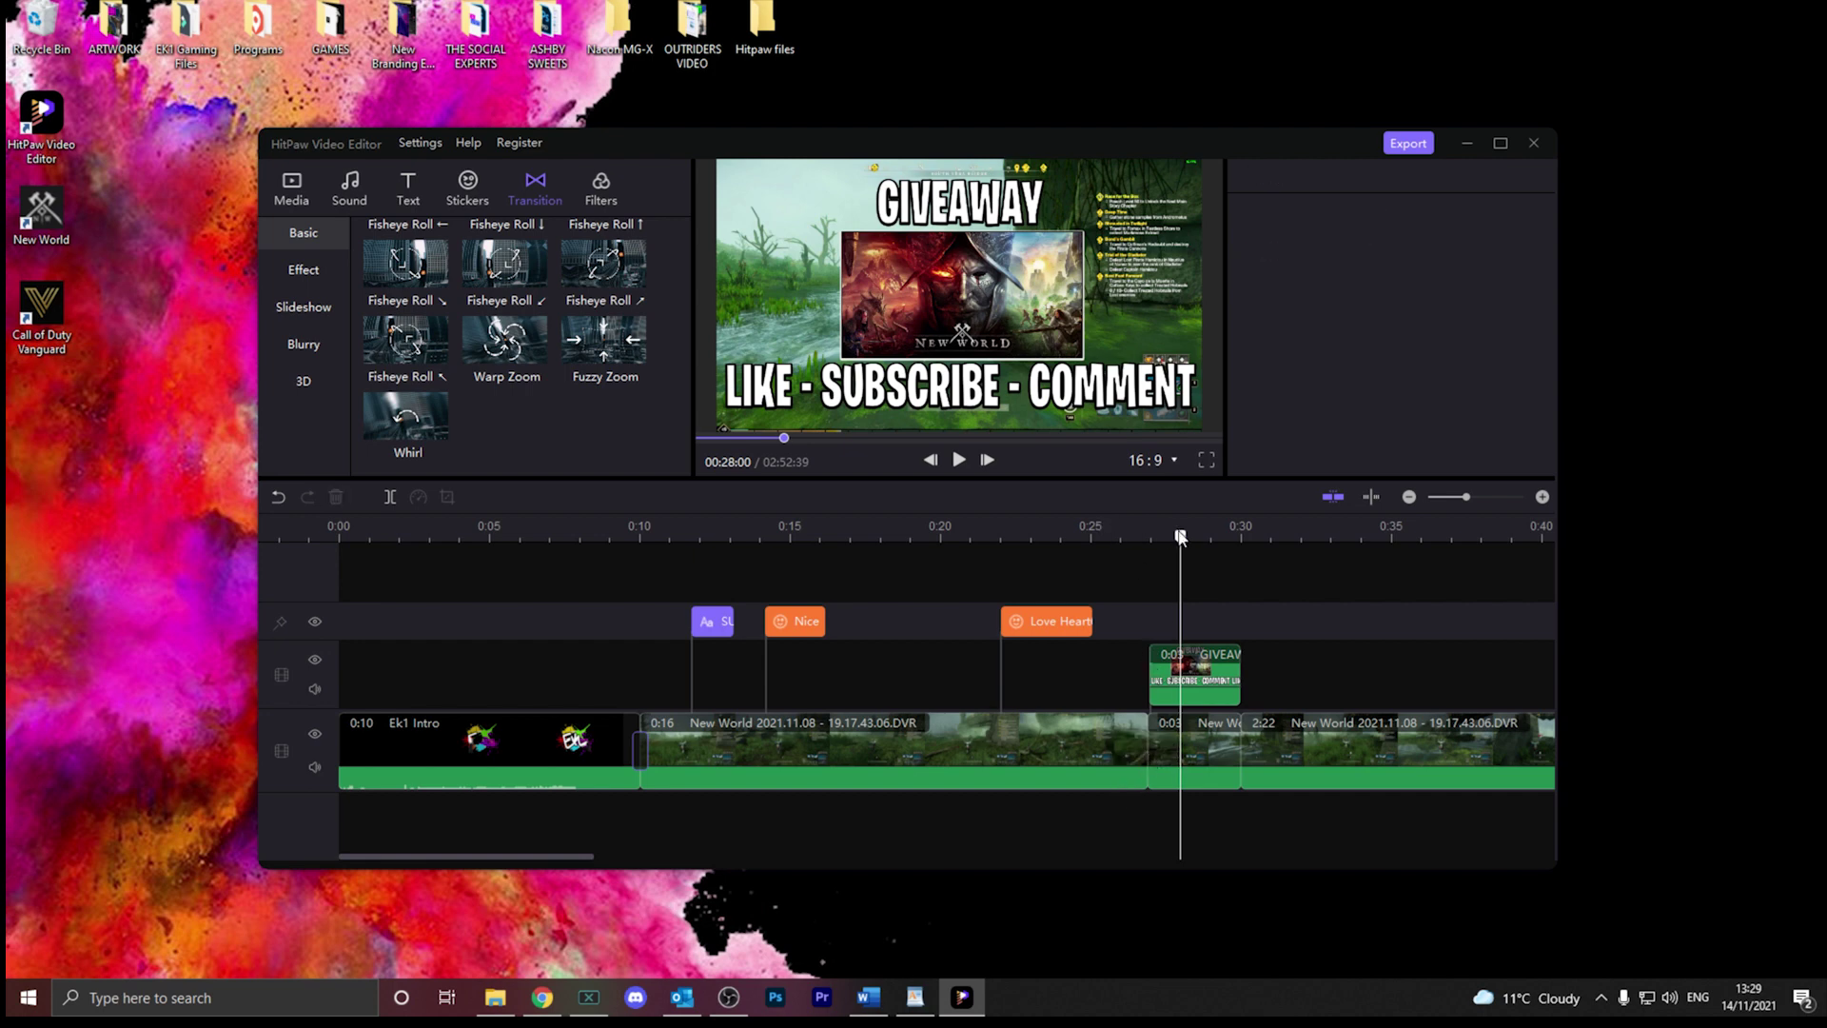
left_click_drag(1180, 535, 1151, 537)
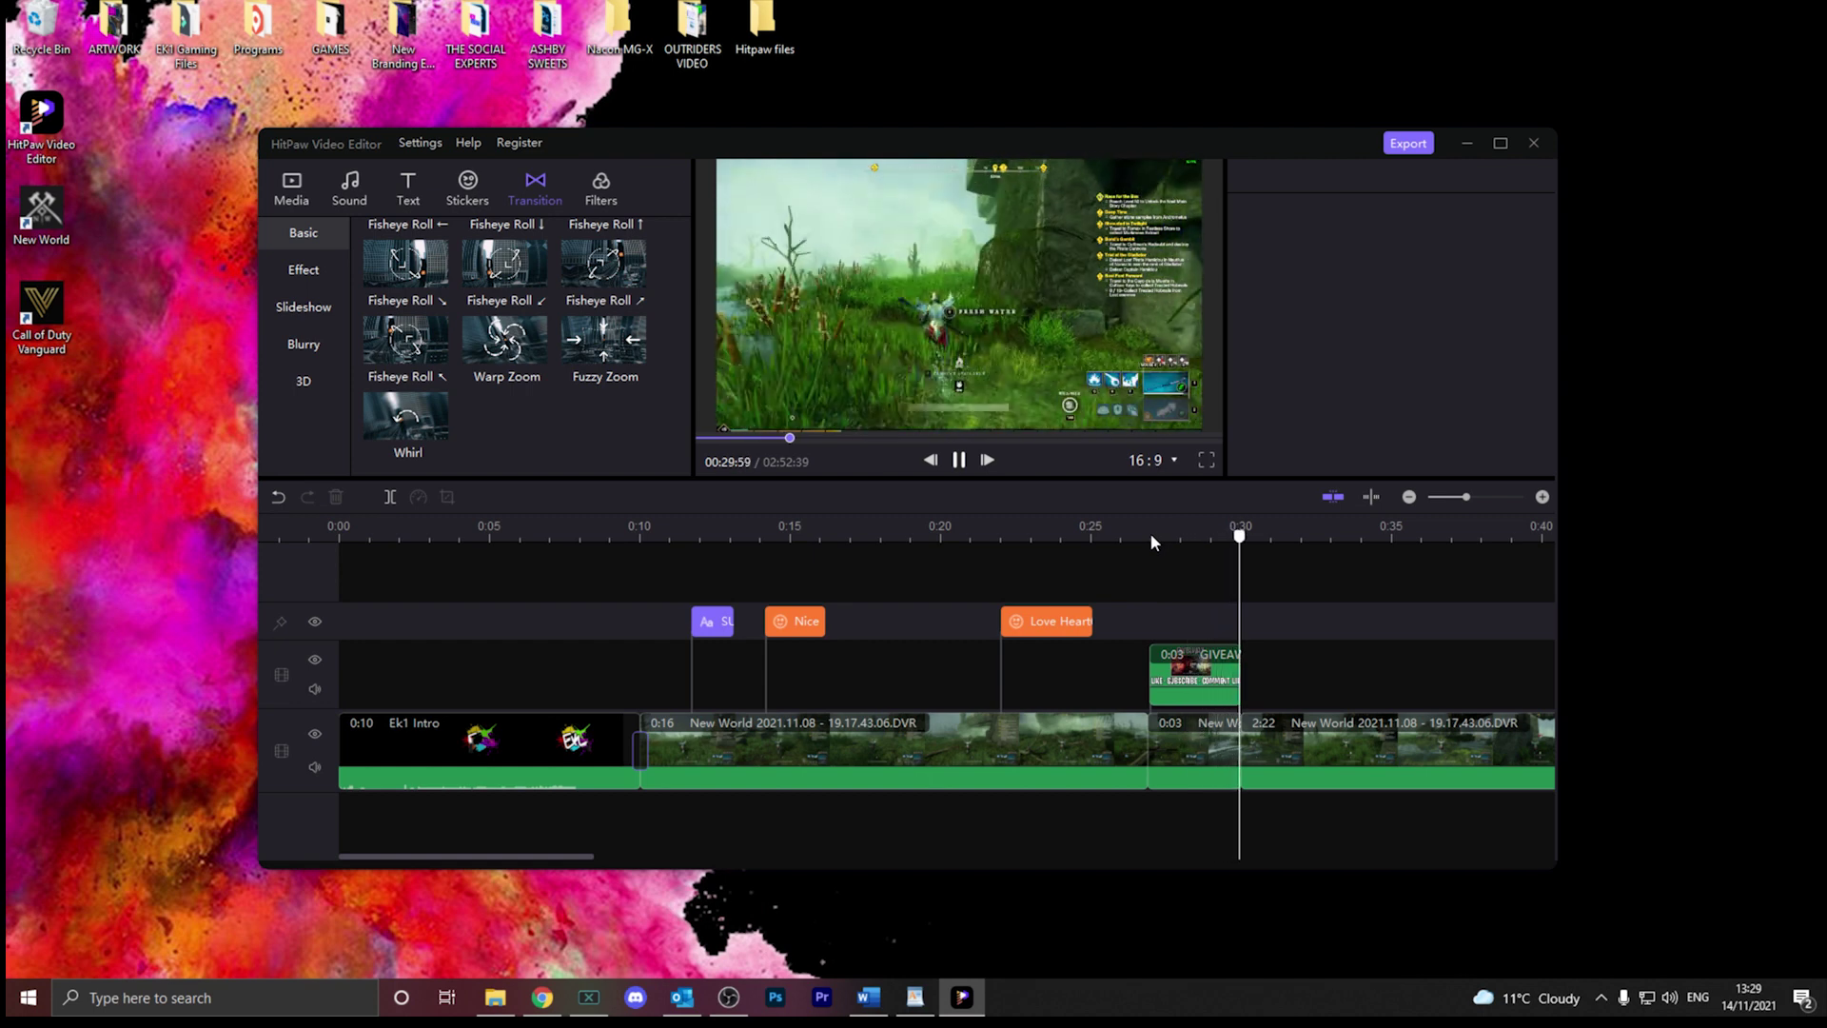
key("space")
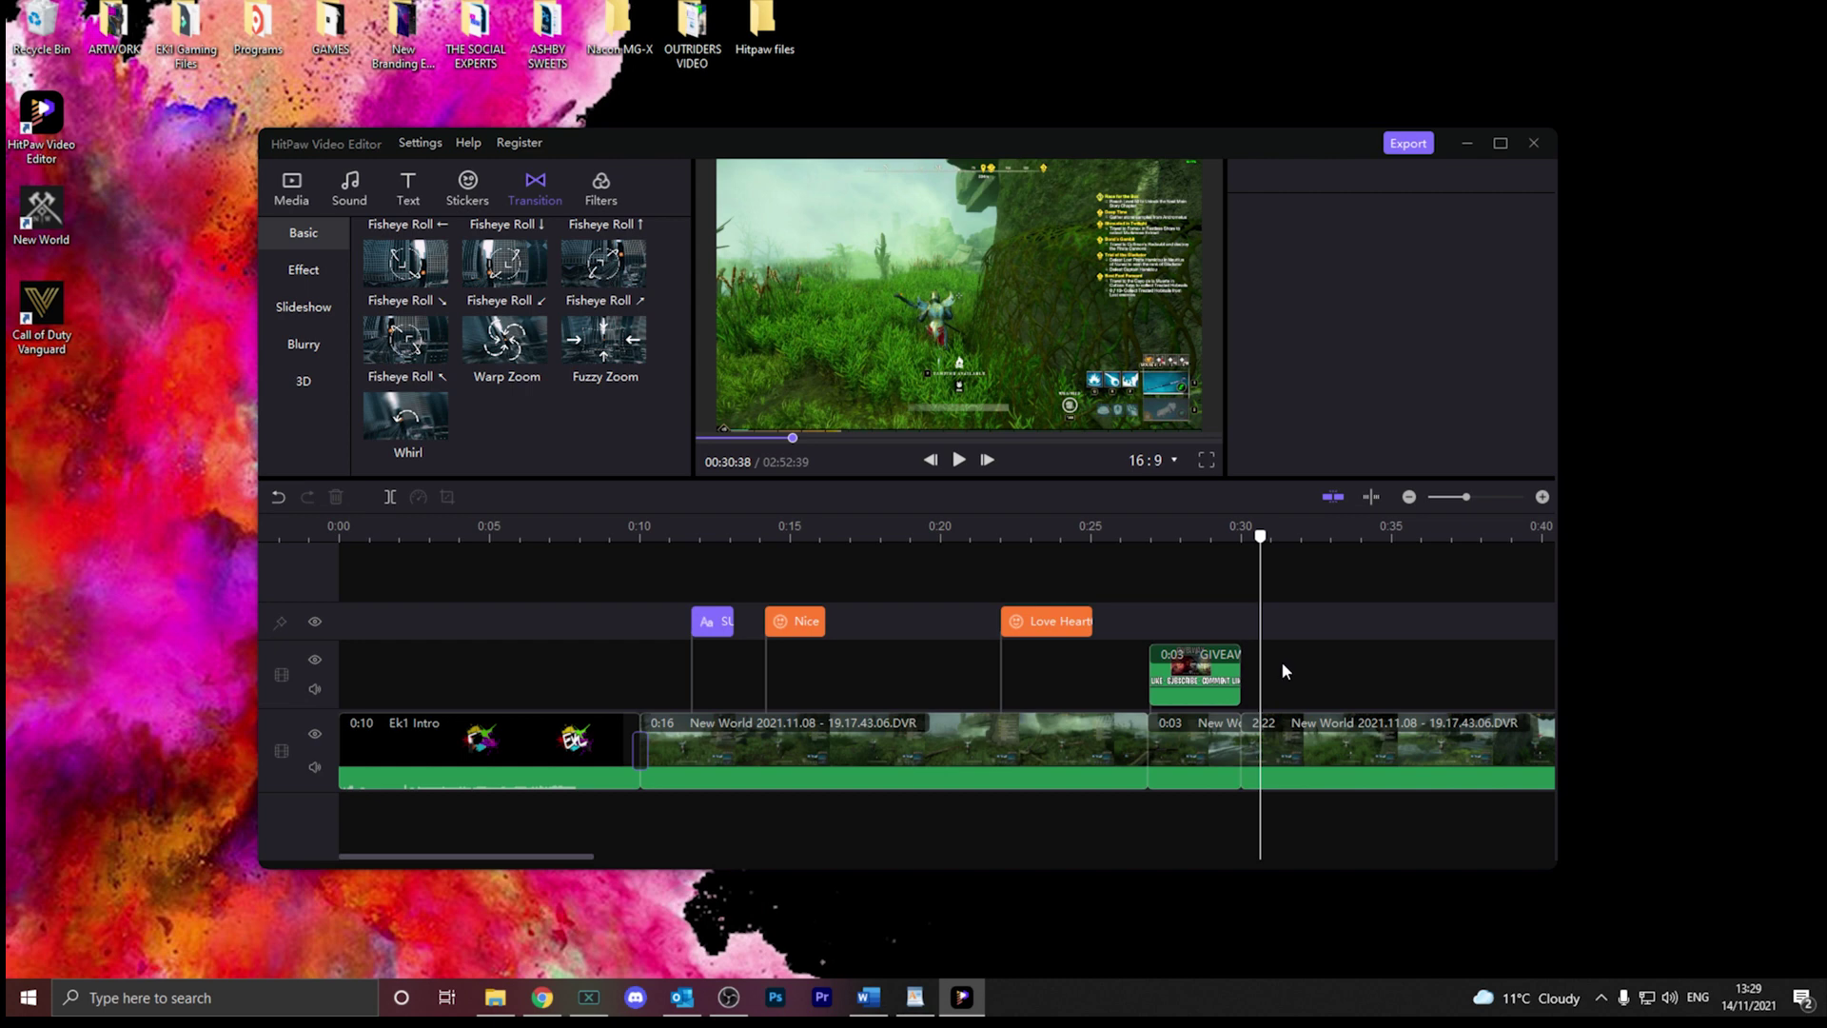
- Split the final gameplay clip at 0:30 and delete the trailing 2:22 remainder
right_click(1280, 746)
left_click(1316, 792)
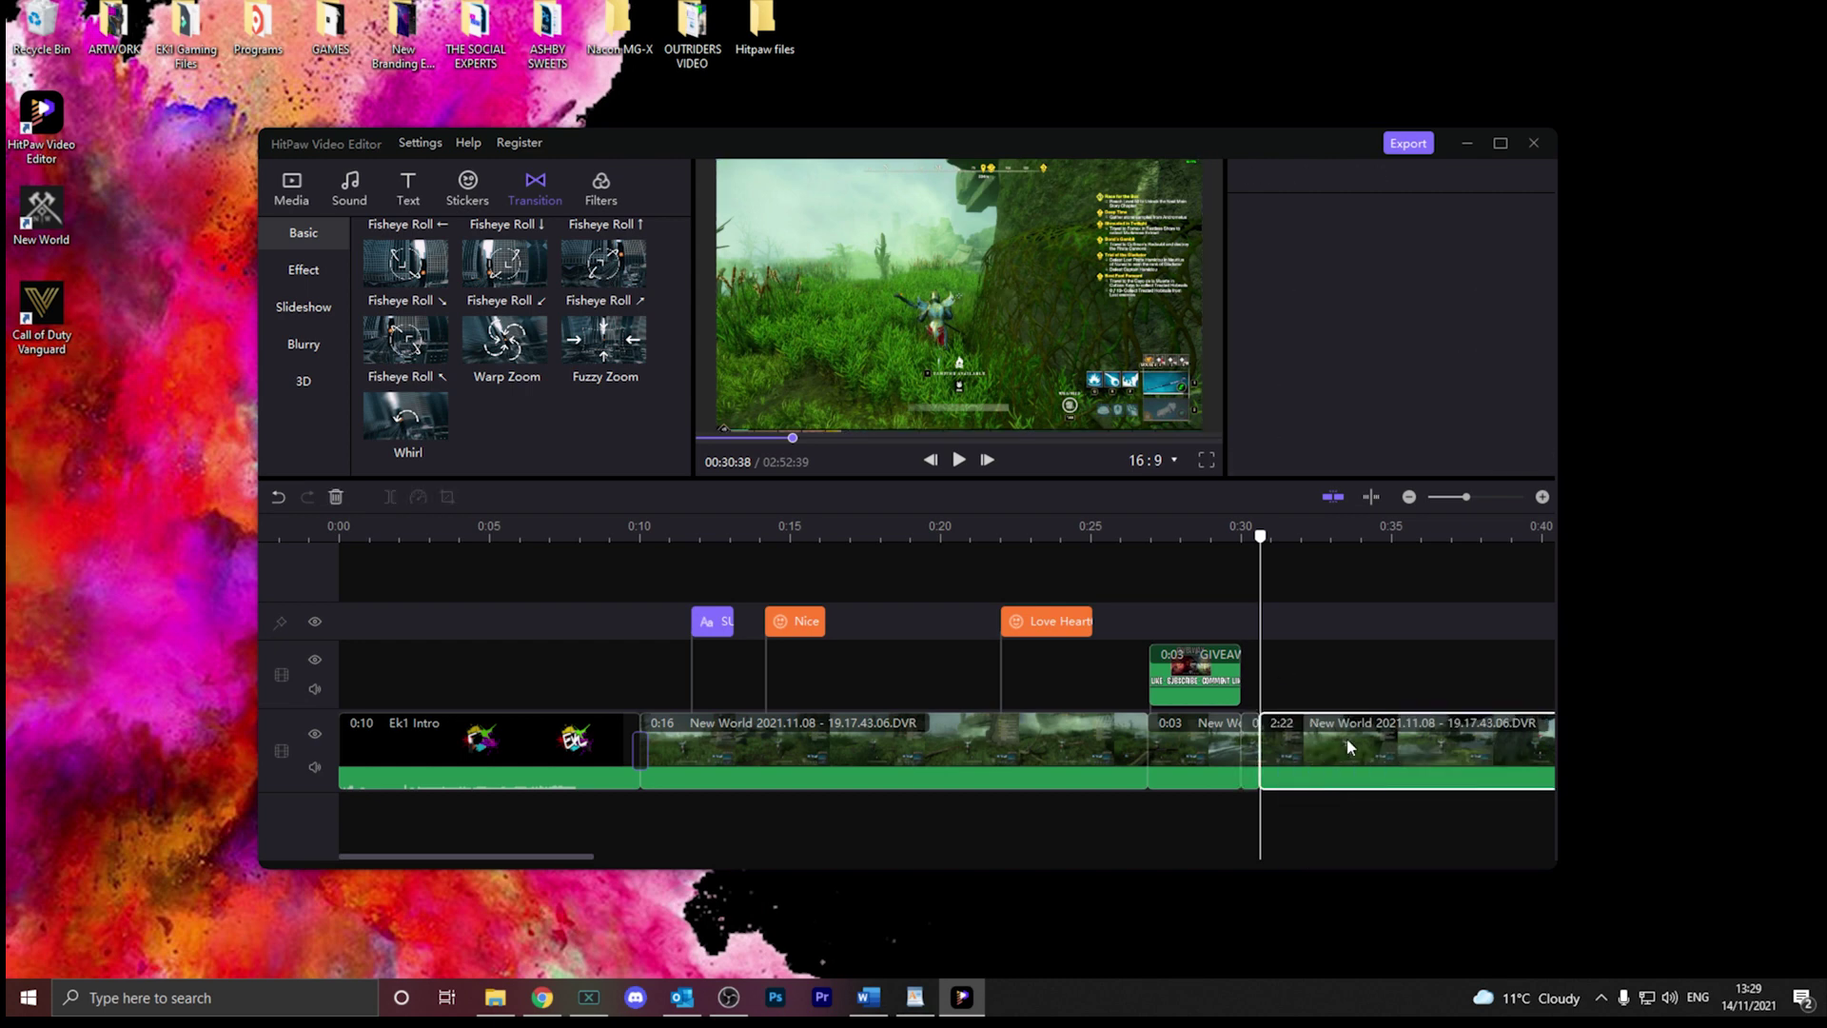
left_click(1345, 738)
key("Delete")
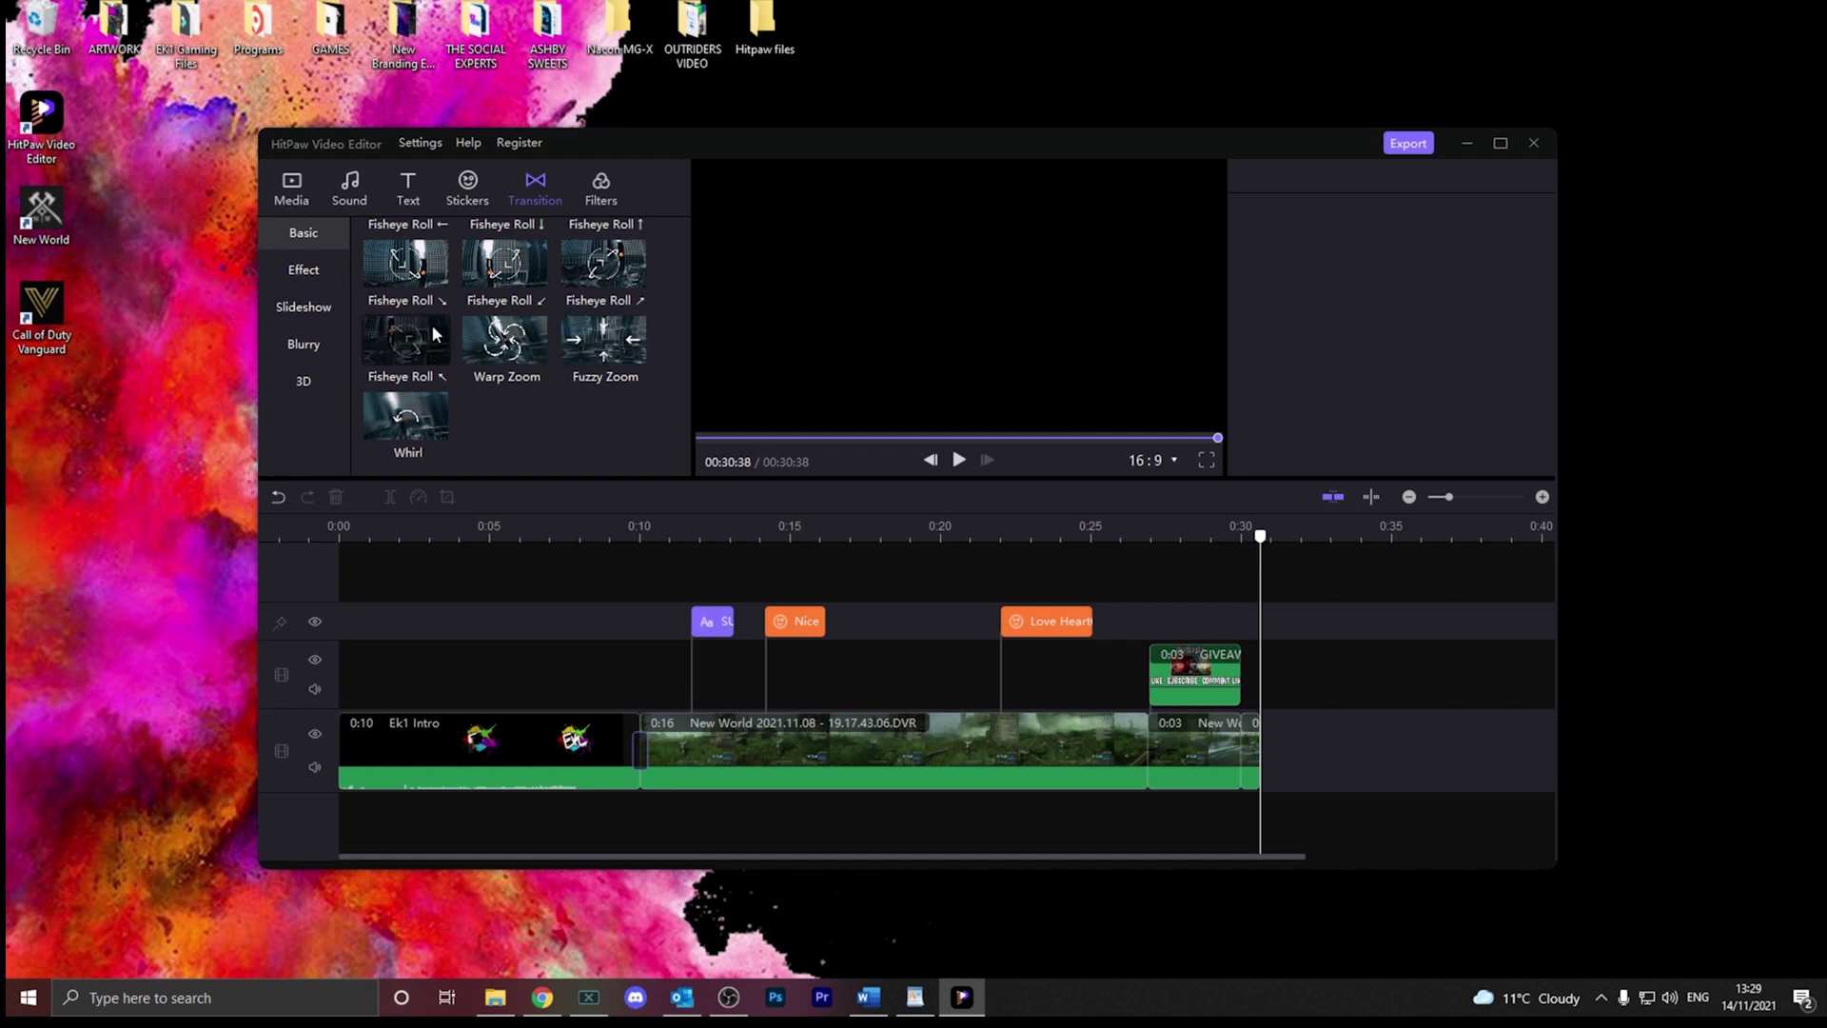
left_click(1406, 146)
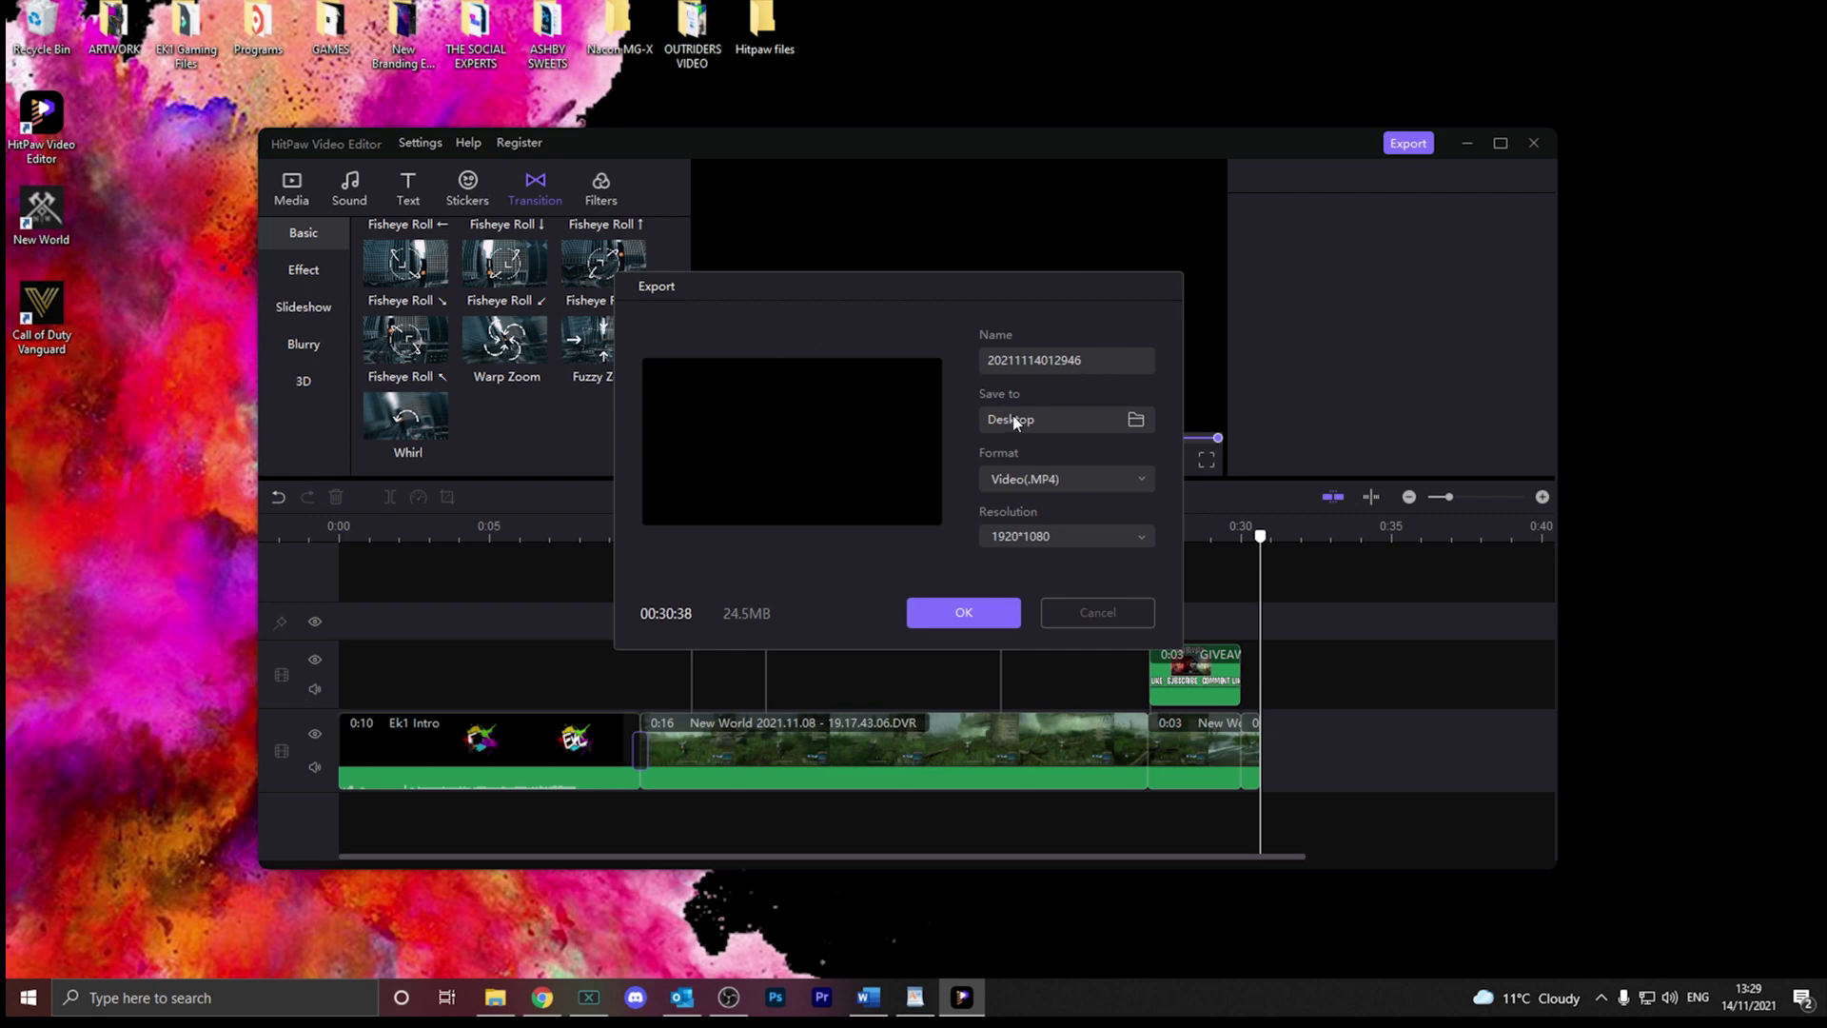
- Export with Video (.MP4) format and 1920*1080 resolution, then dismiss the success message
left_click(1083, 478)
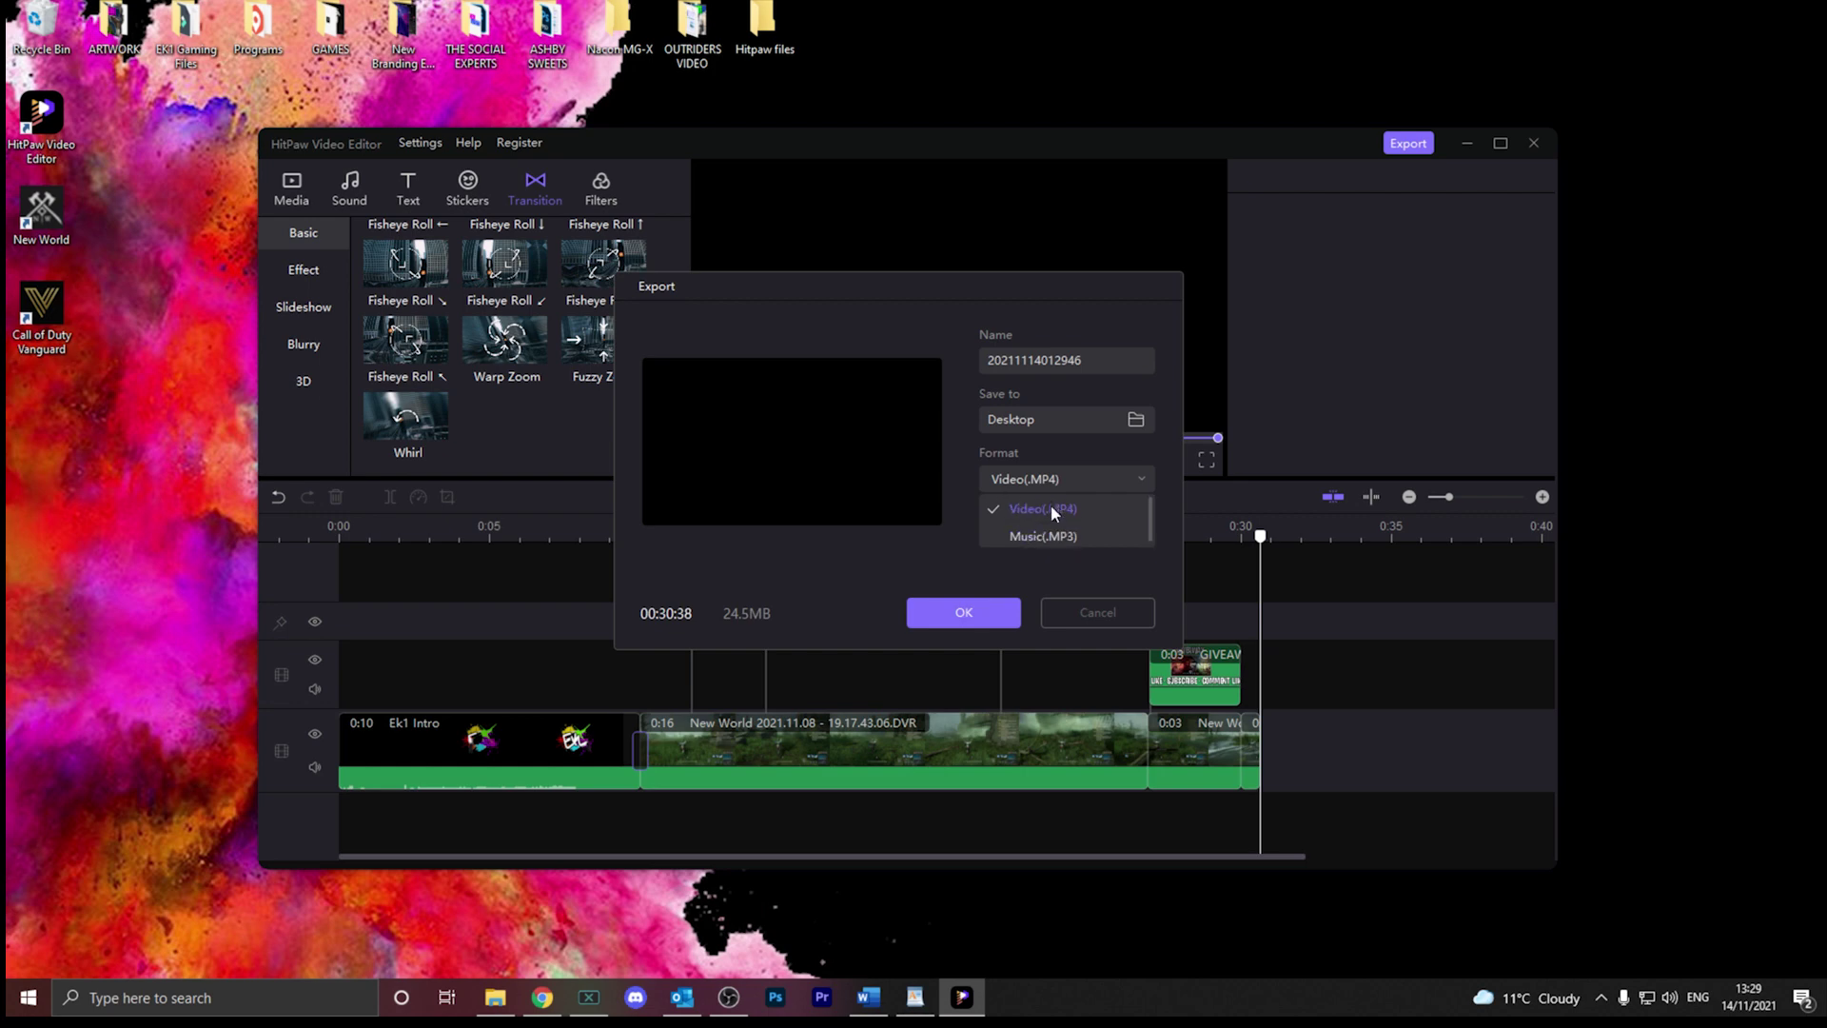
left_click(1054, 505)
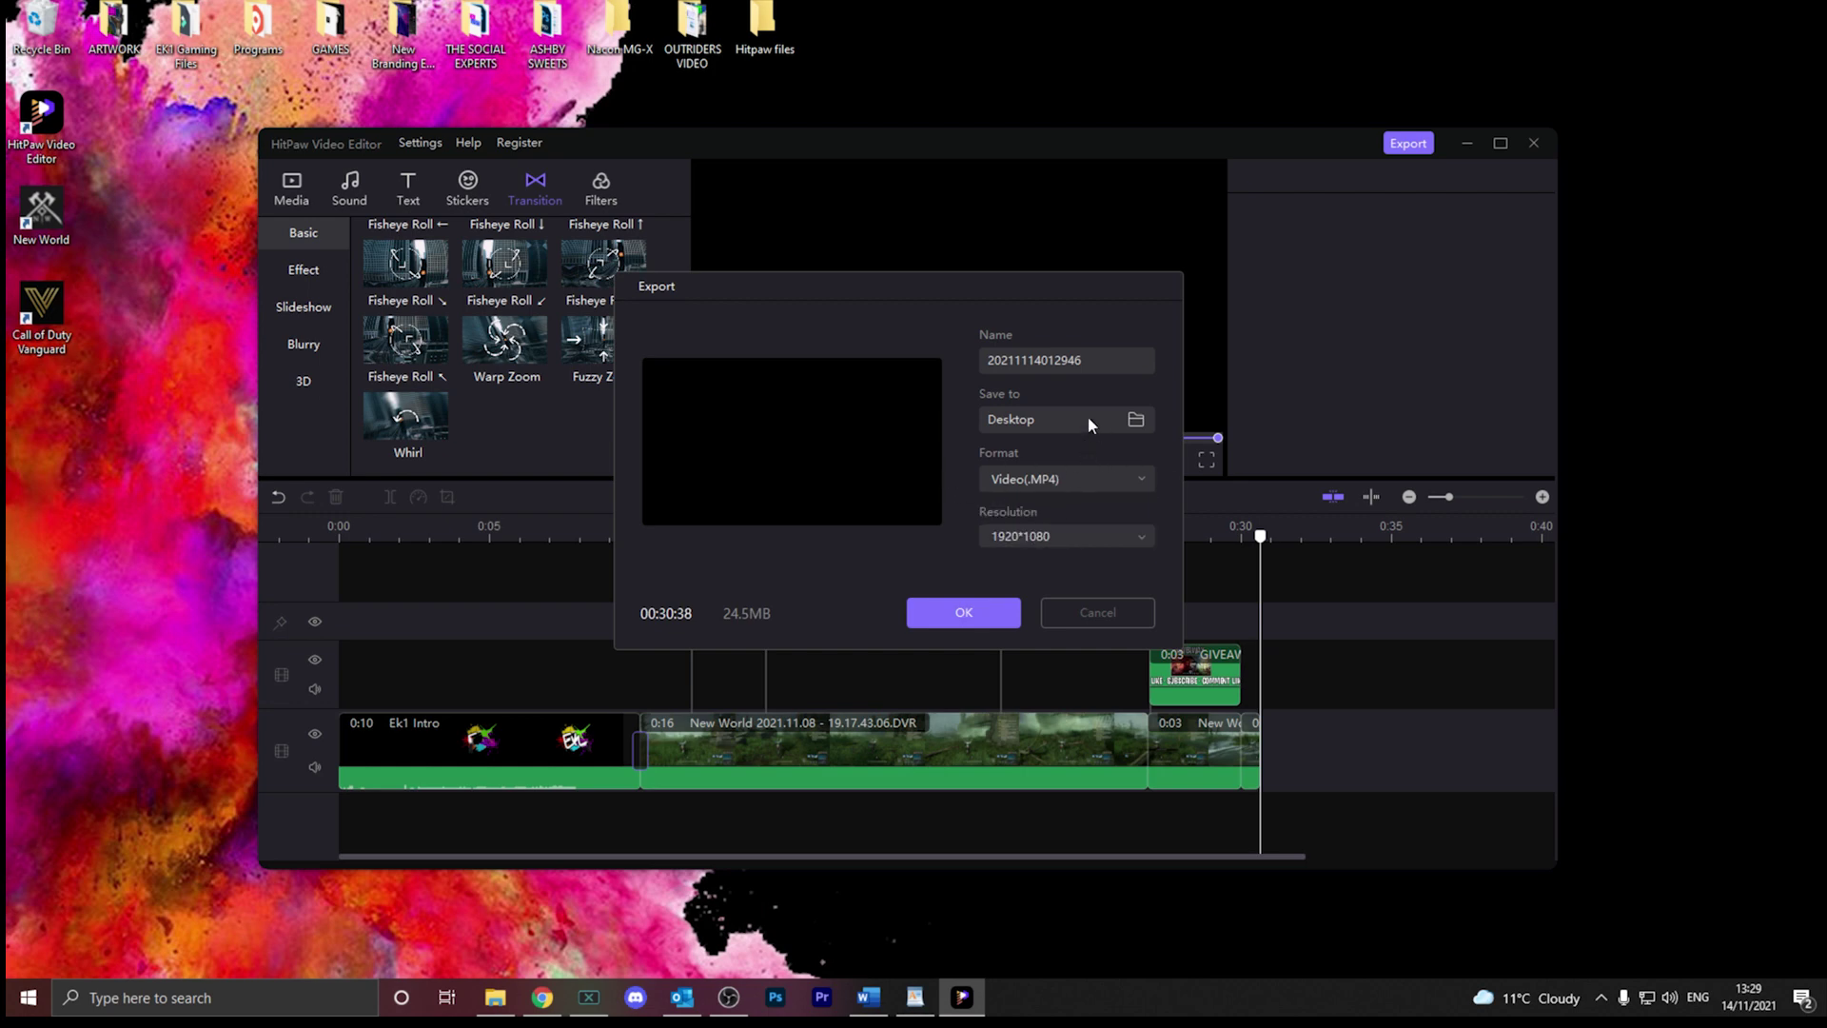
left_click(1070, 537)
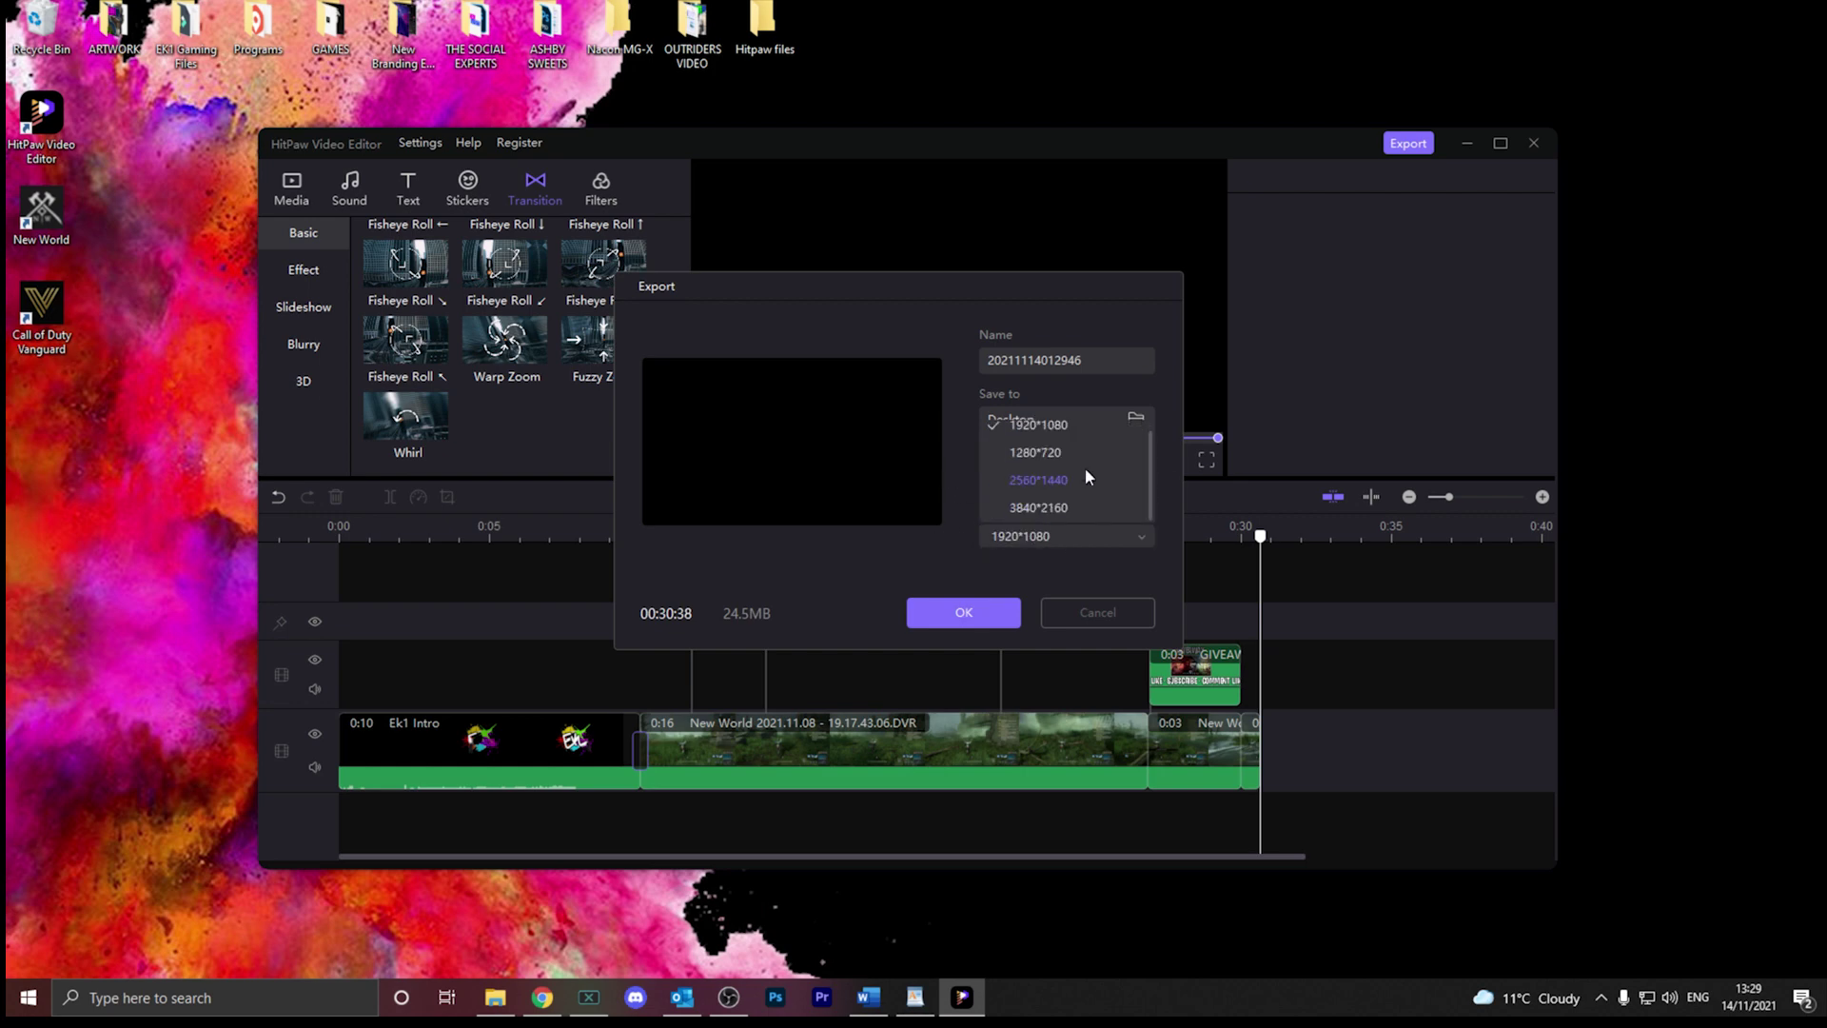
scroll(1046, 482, "up", 1)
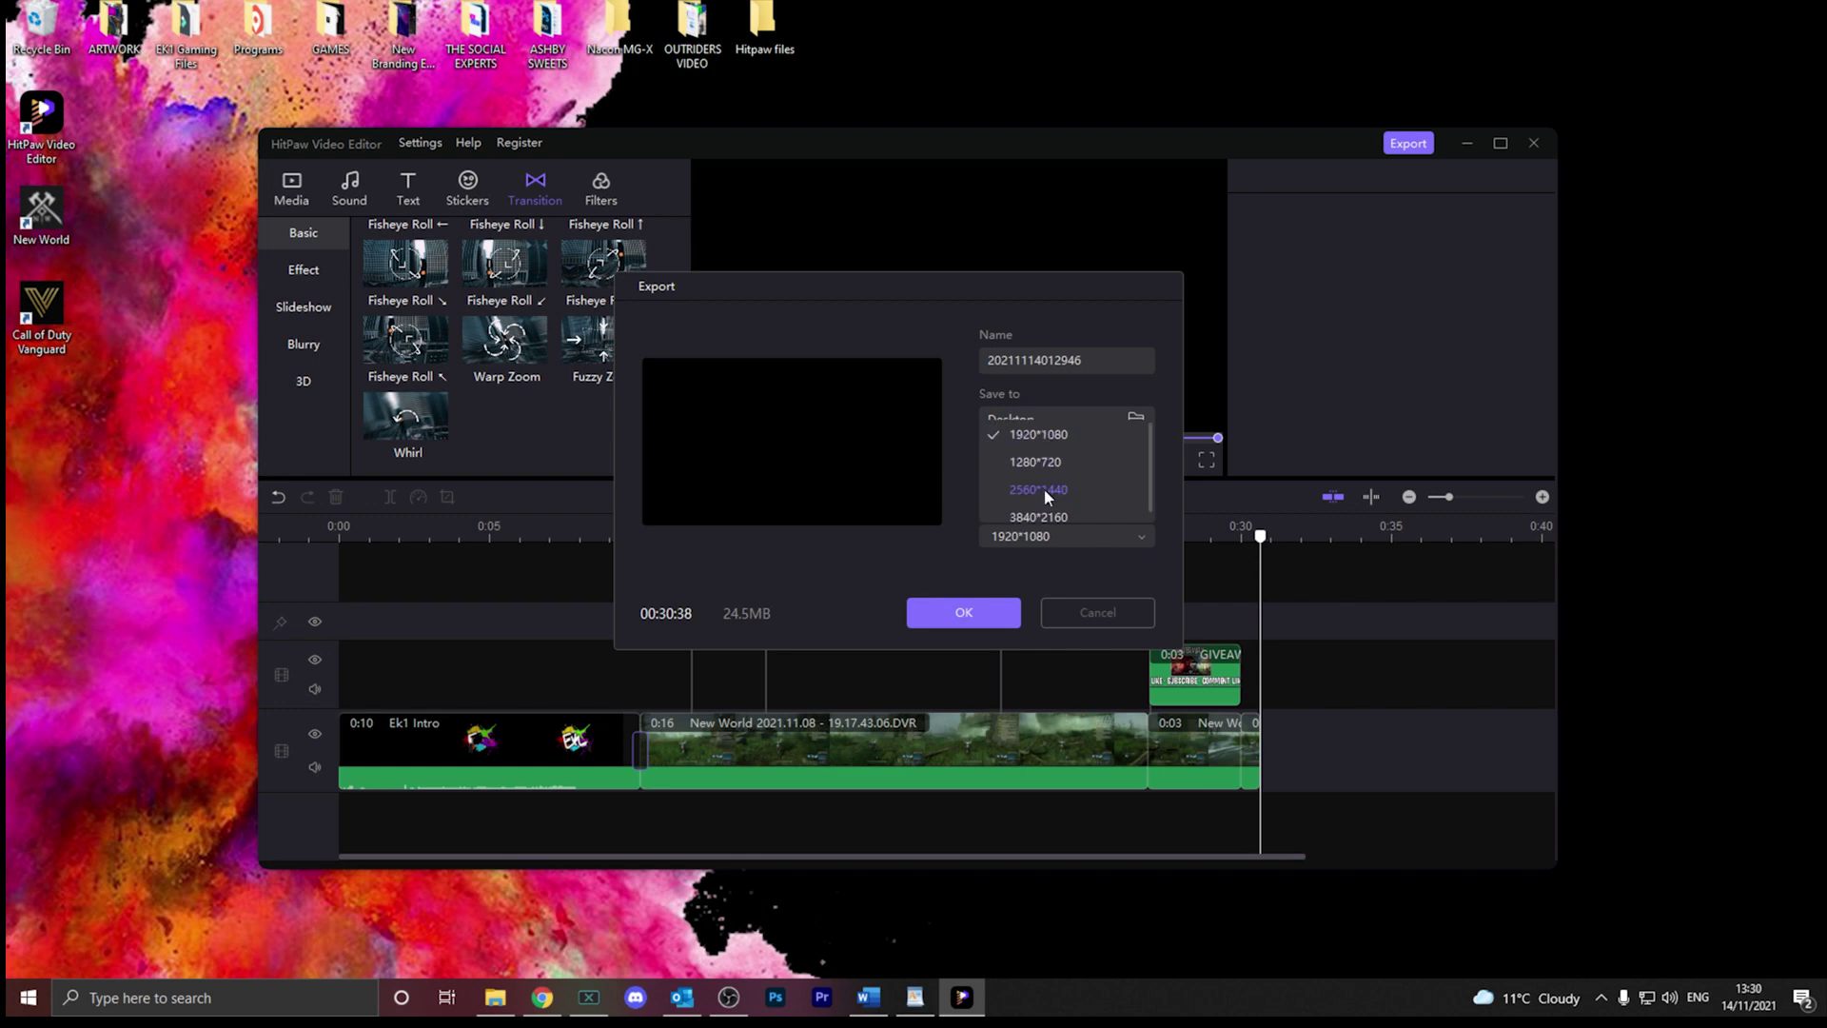
scroll(1043, 488, "down", 1)
scroll(1056, 476, "up", 1)
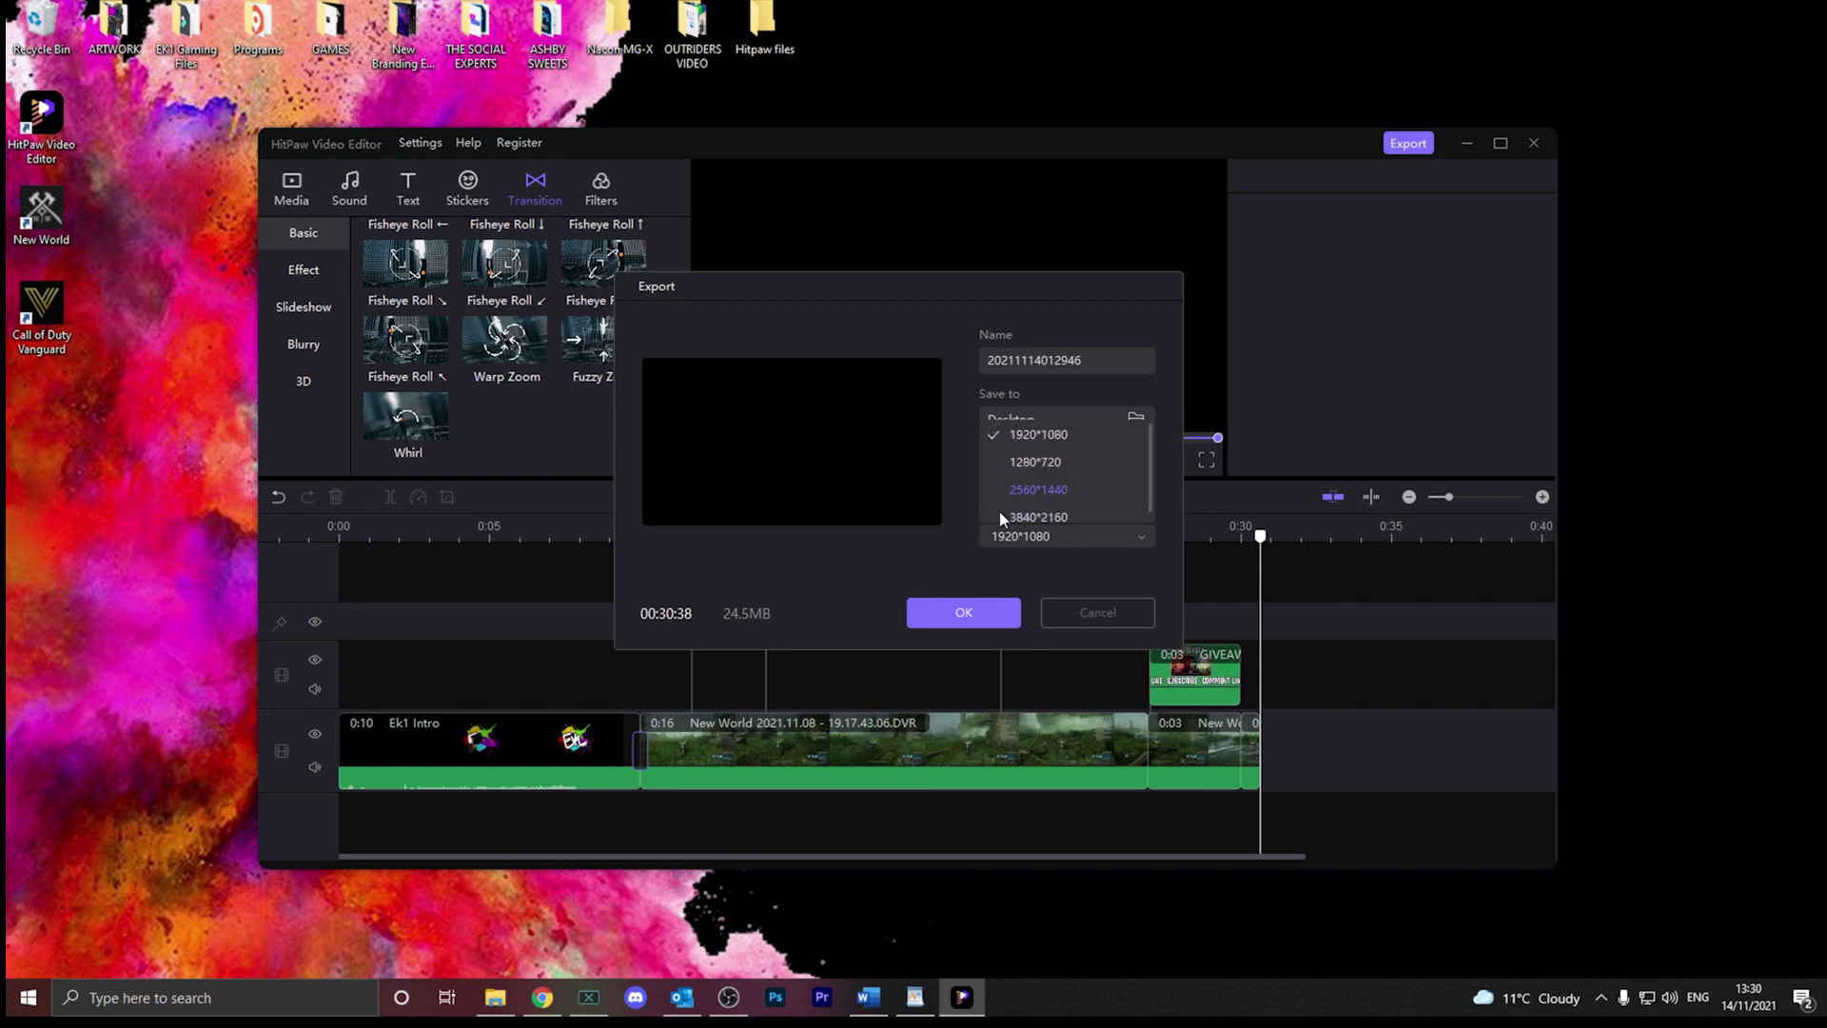
left_click(1065, 436)
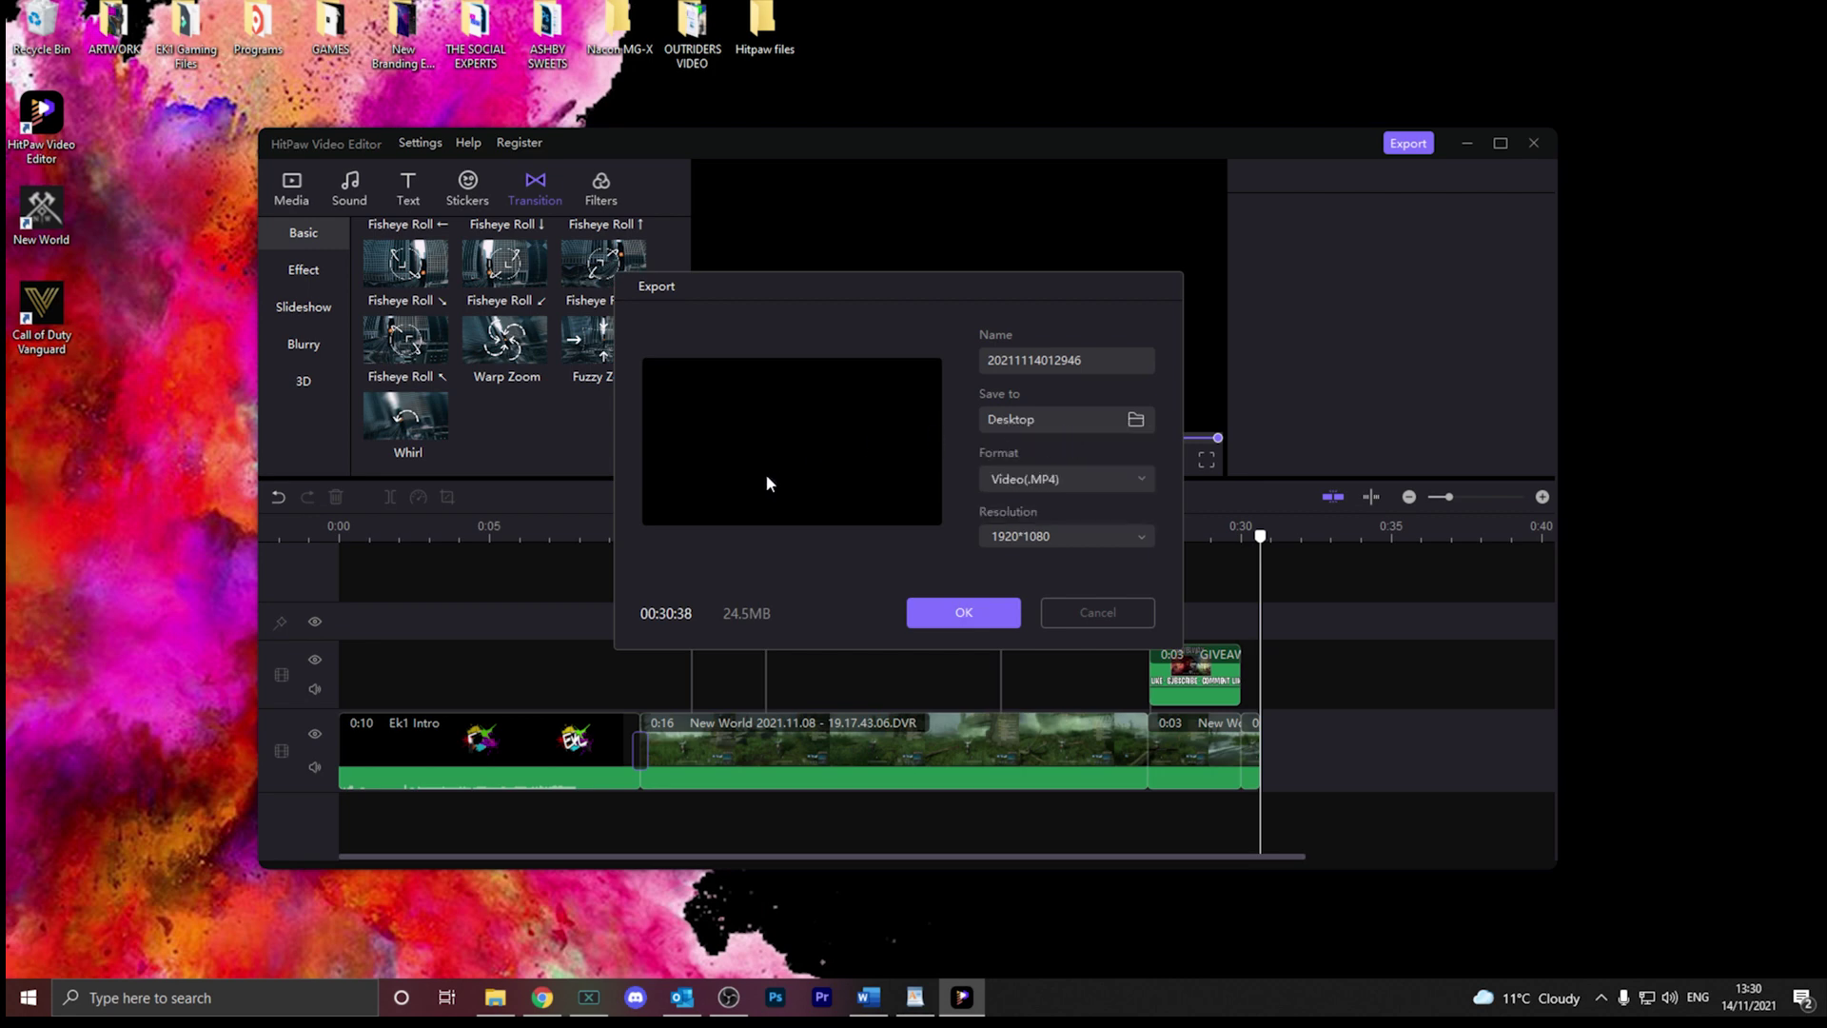
left_click(960, 614)
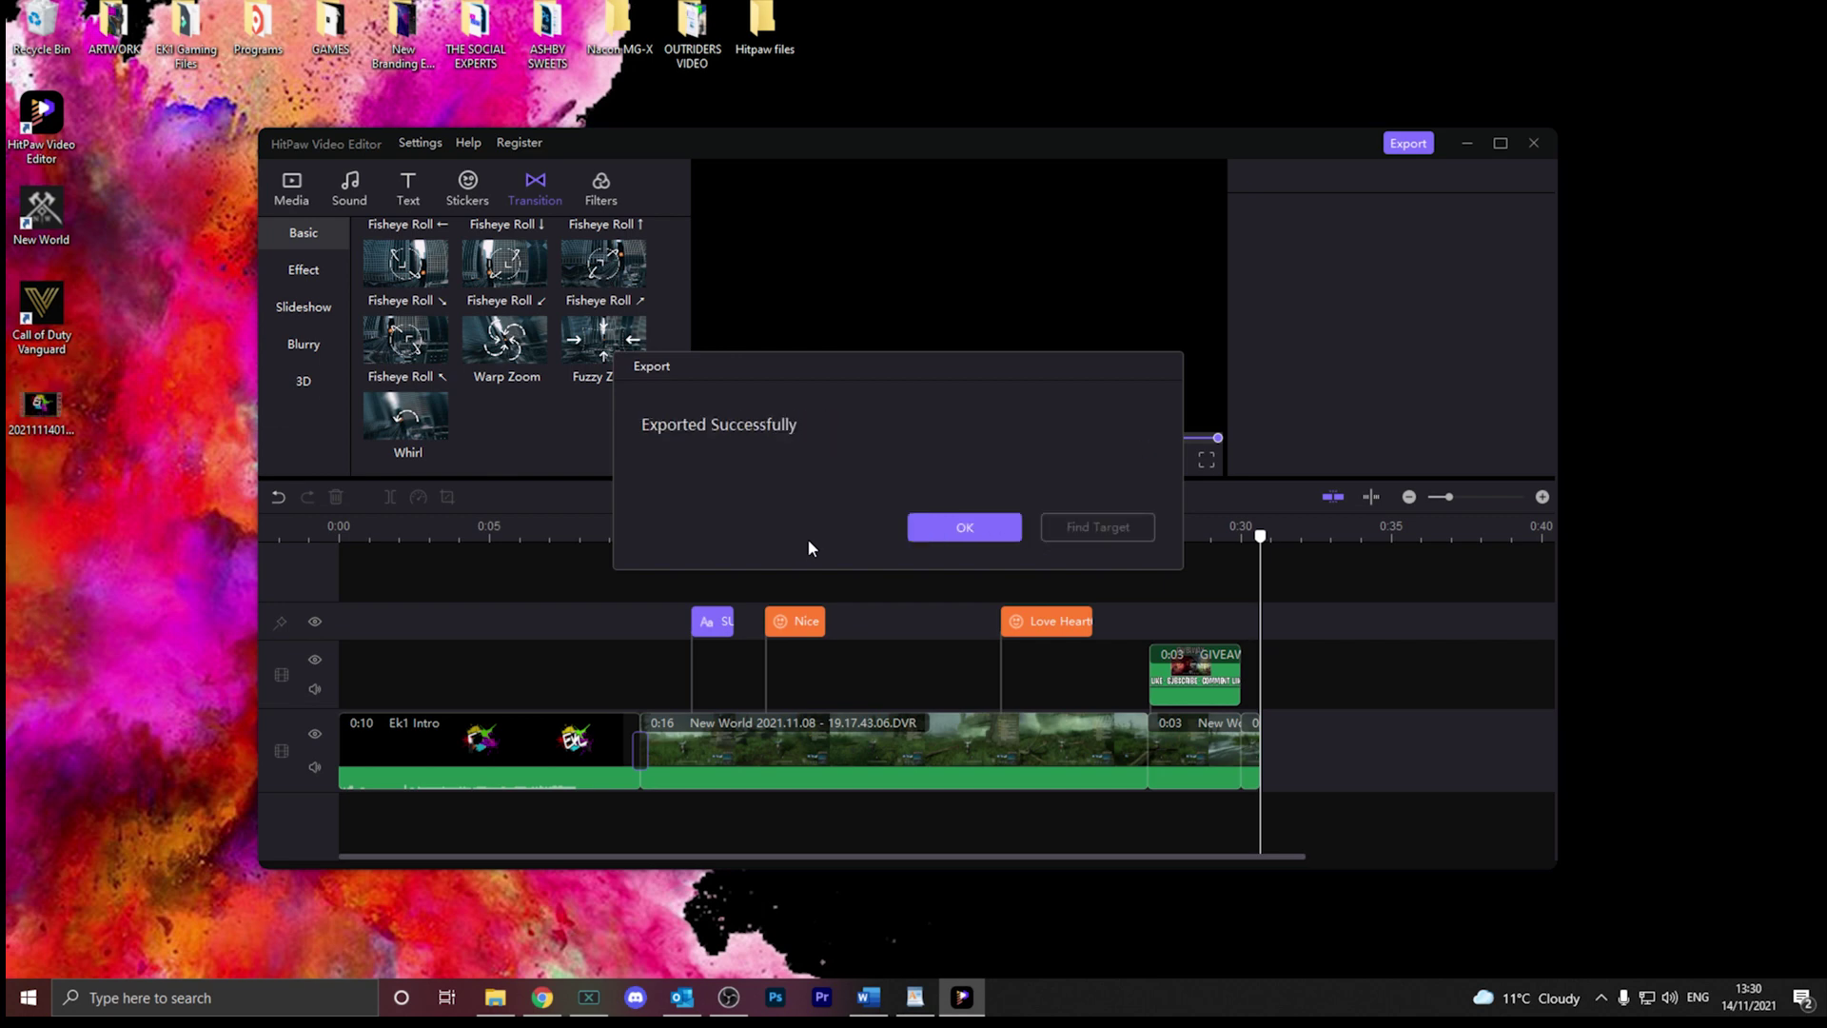
left_click(936, 525)
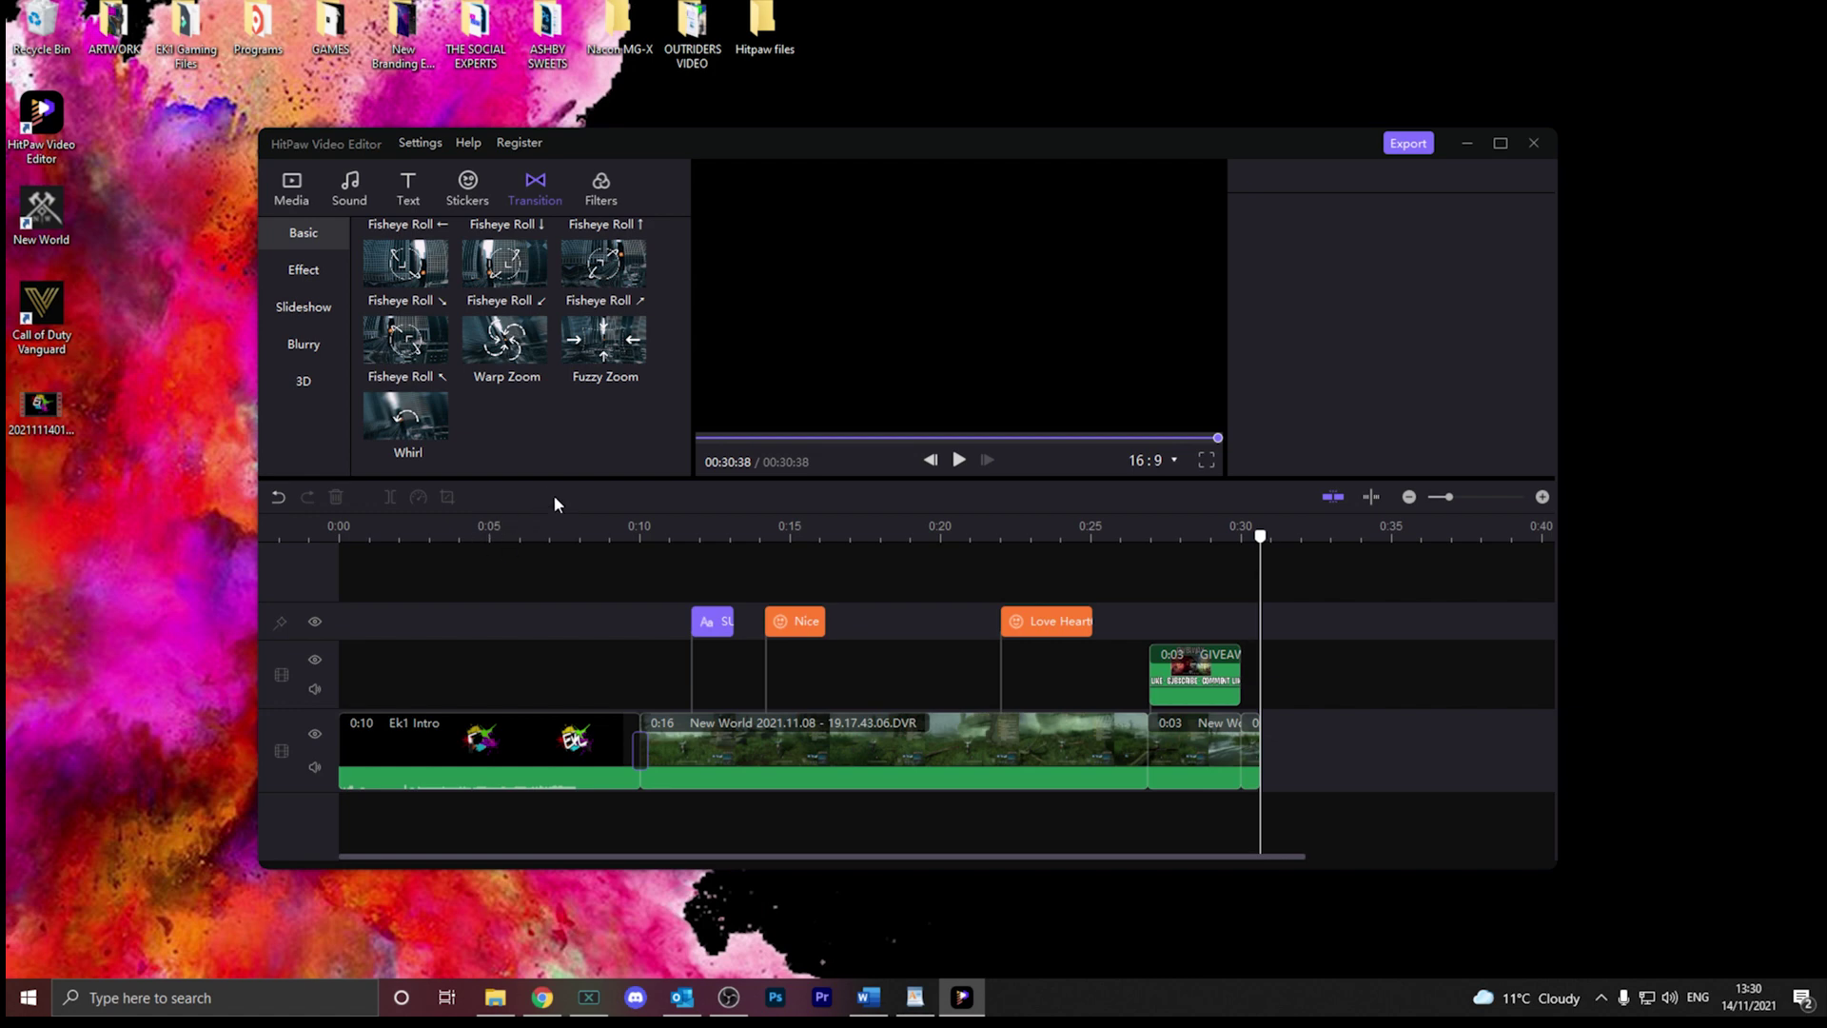
- Switch to the Media library
left_click(291, 190)
- Look through the Text and Transition lists, then select the giveaway overlay and final gameplay clips
left_click(407, 190)
left_click(535, 190)
scroll(552, 367, "down", 5)
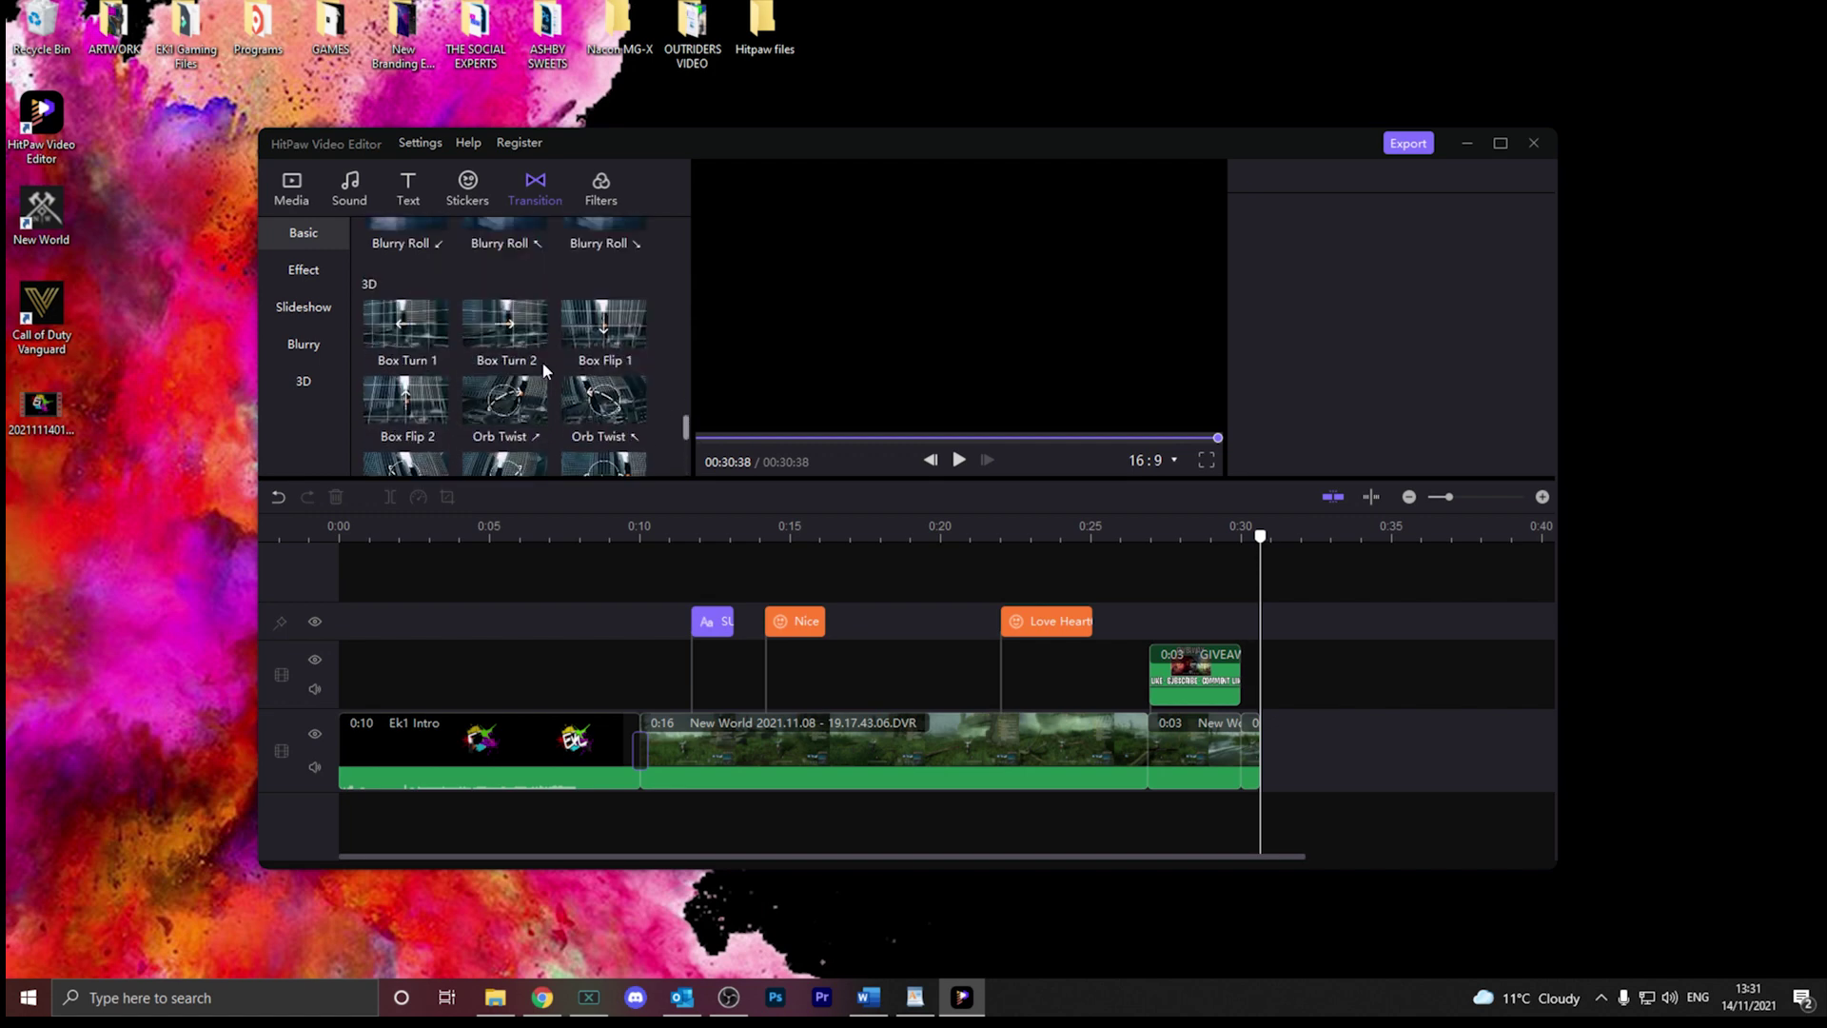
scroll(542, 363, "up", 6)
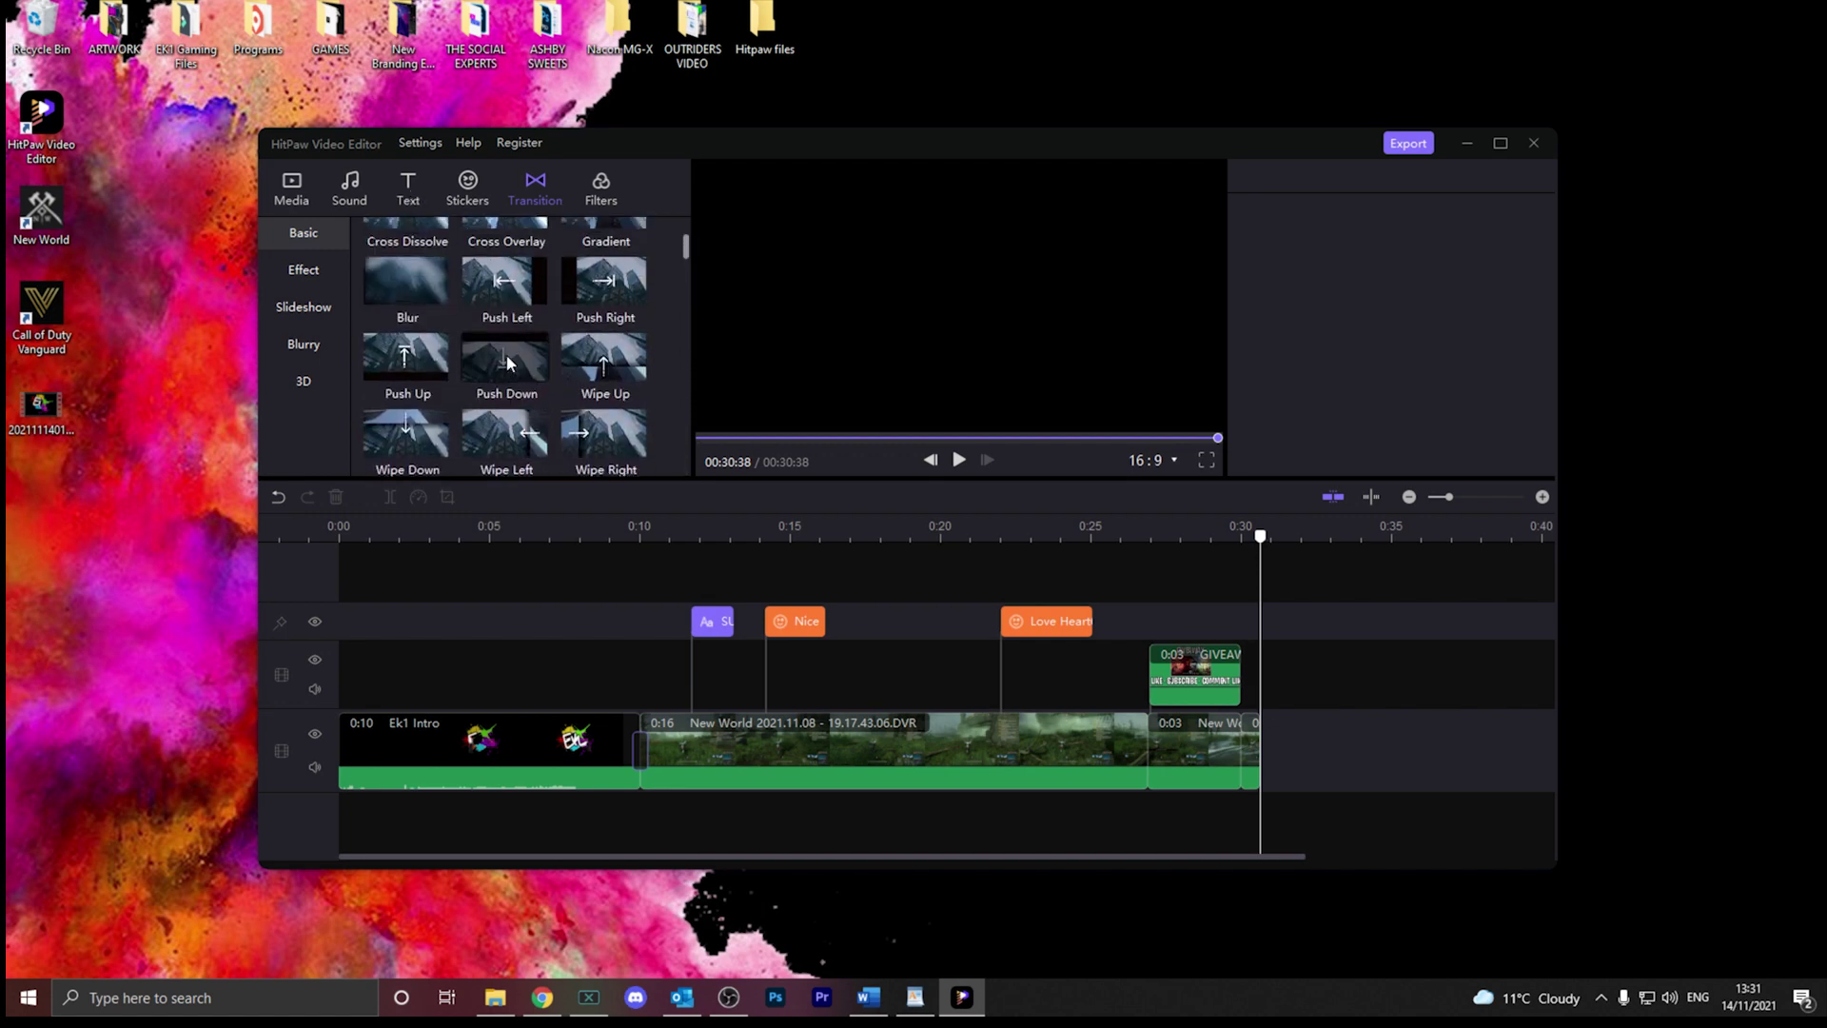
scroll(507, 361, "up", 1)
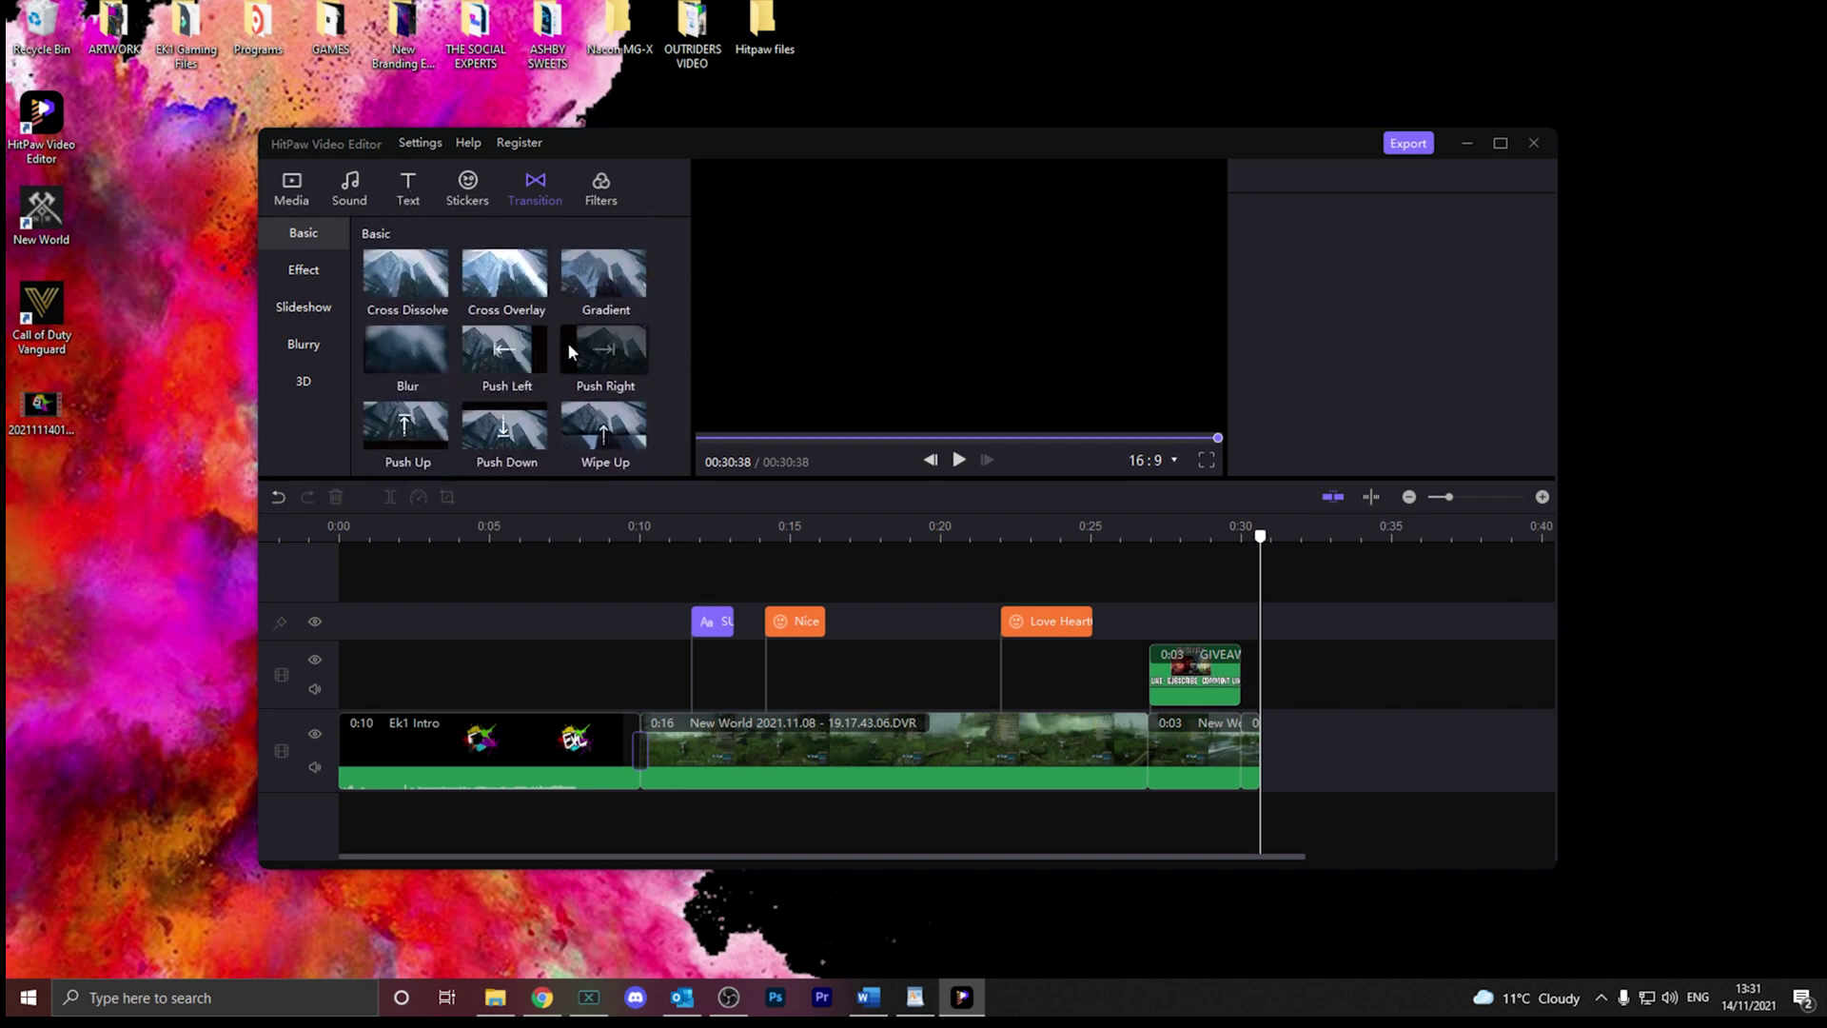
left_click(1168, 682)
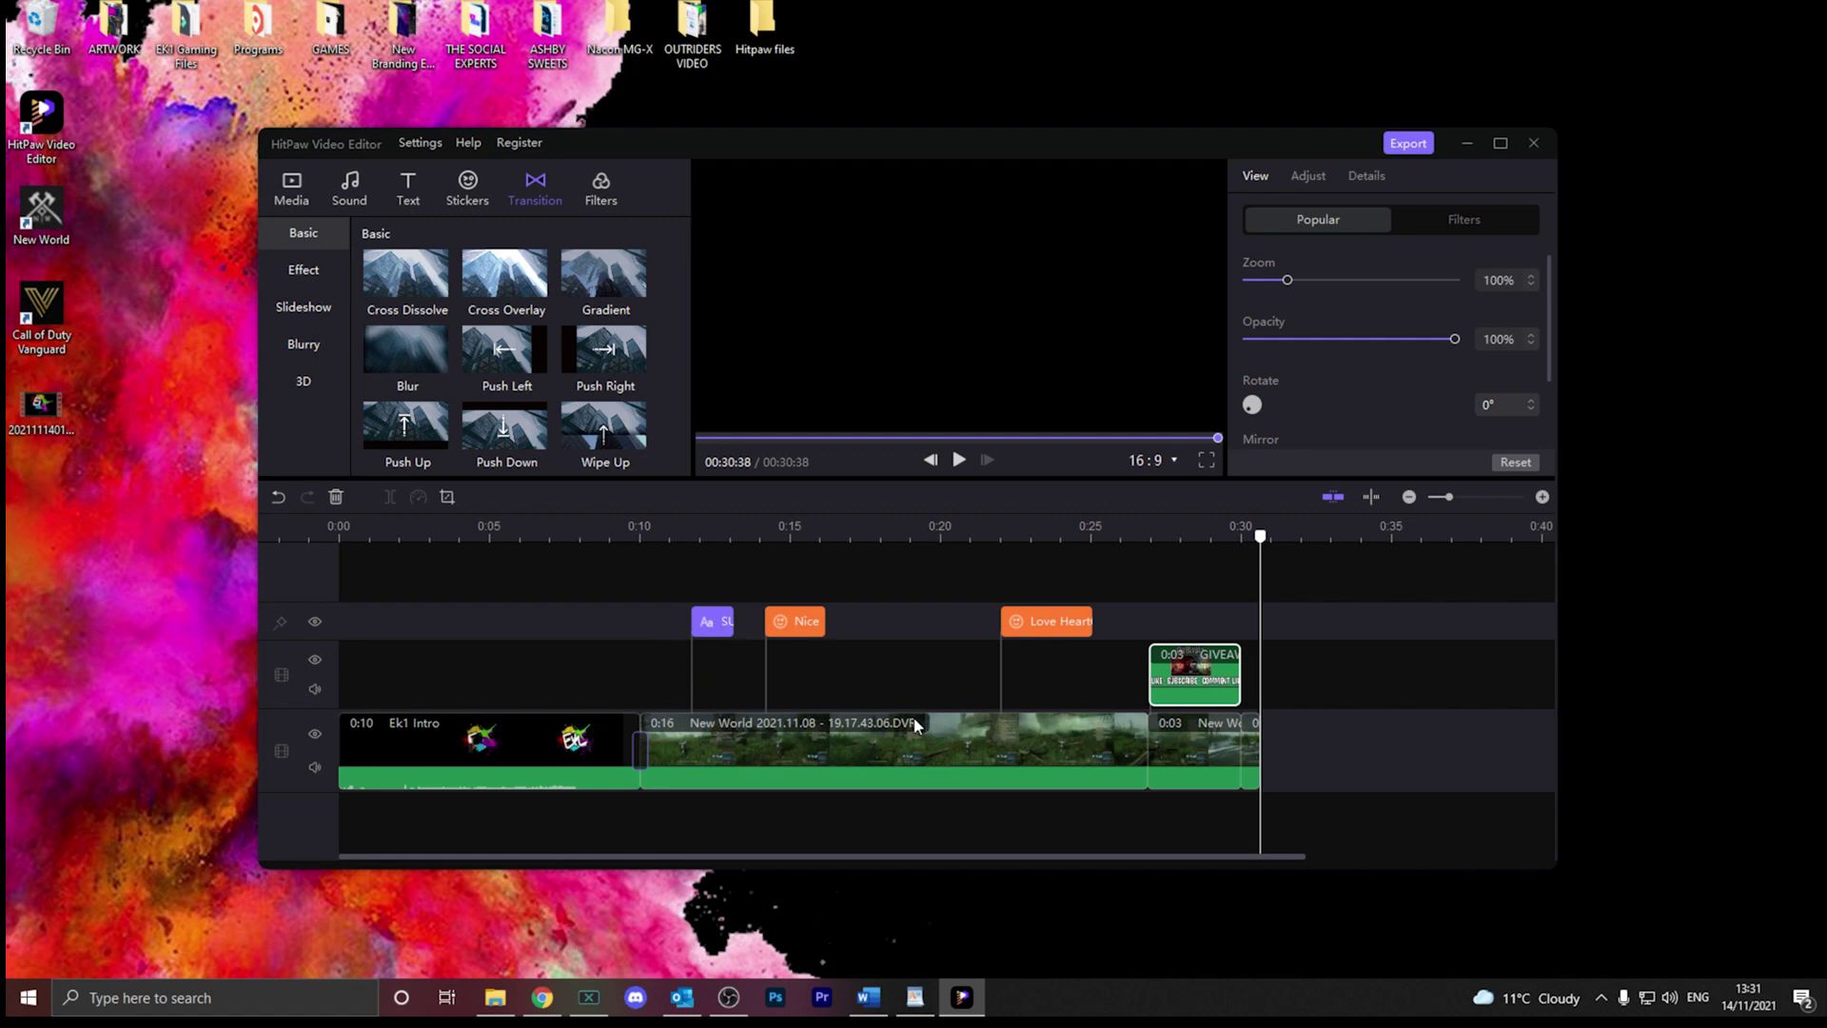
left_click(1254, 759)
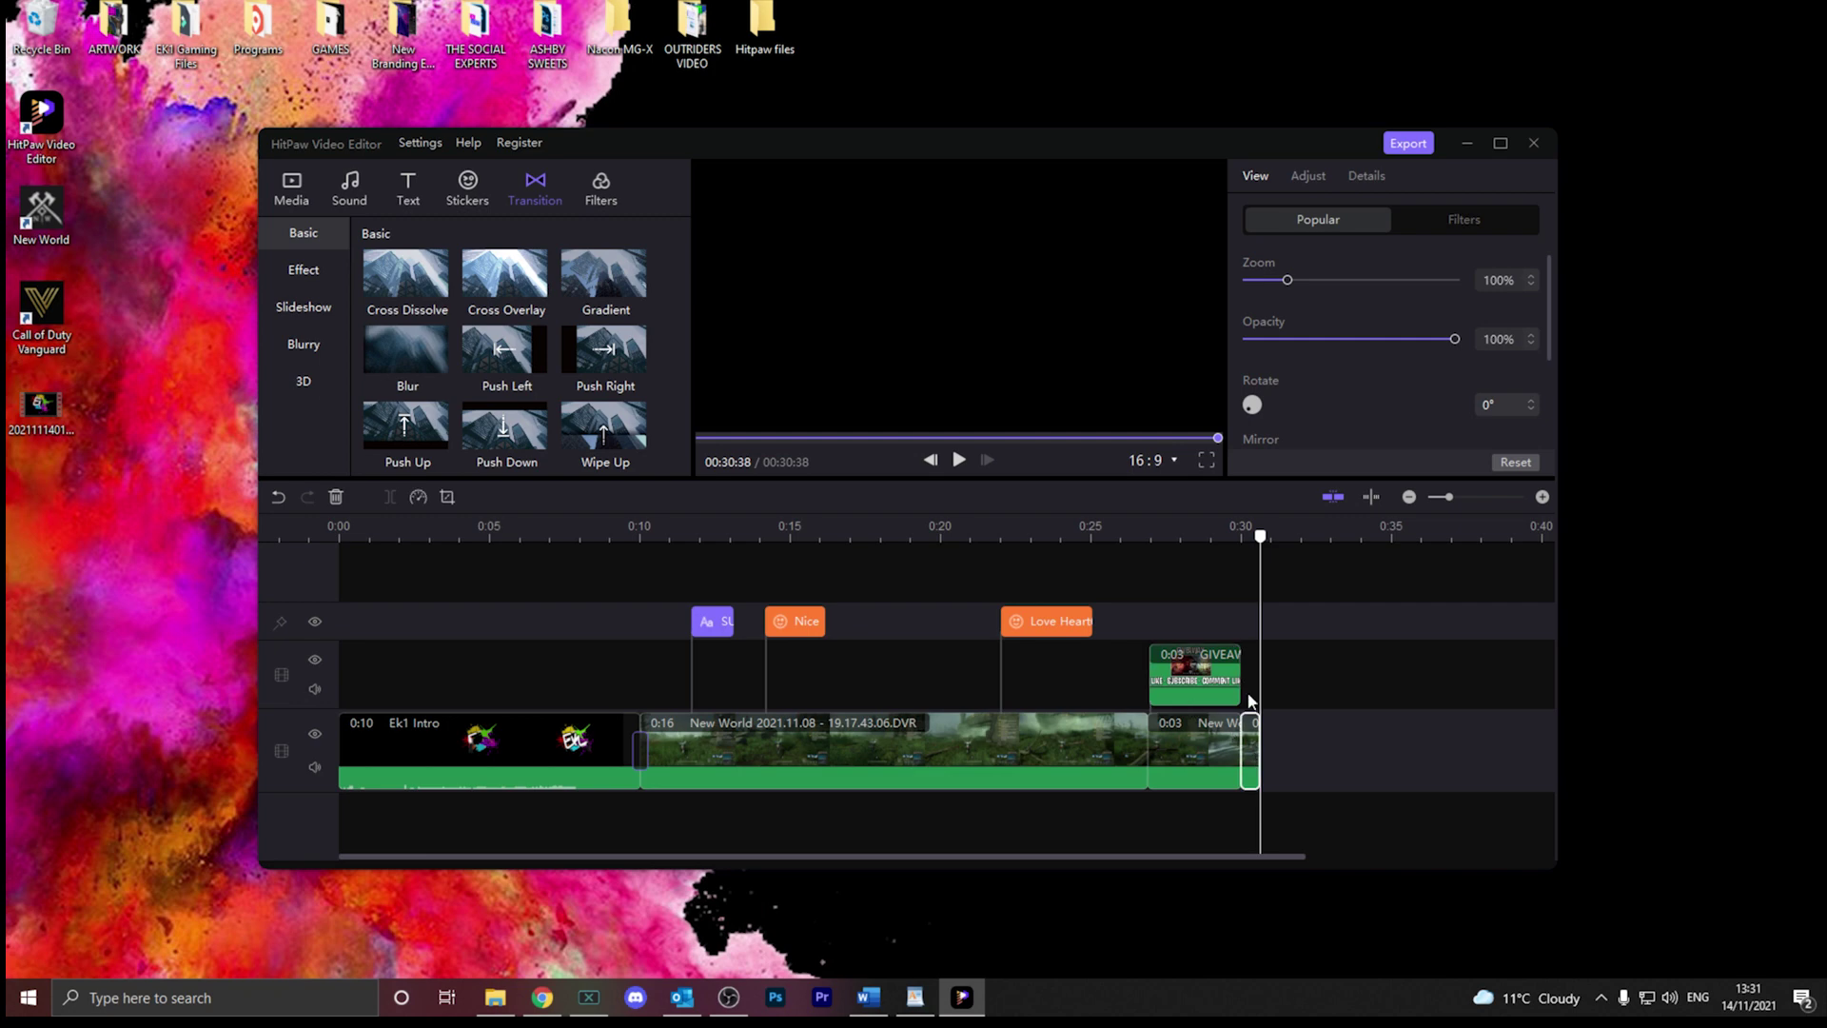
- Shift the short final clip to about 0:35 and move the giveaway overlay to end with the video
left_click_drag(1253, 751, 1370, 742)
left_click_drag(1254, 752, 1320, 740)
left_click_drag(1253, 752, 1292, 666)
left_click_drag(1188, 687, 1230, 674)
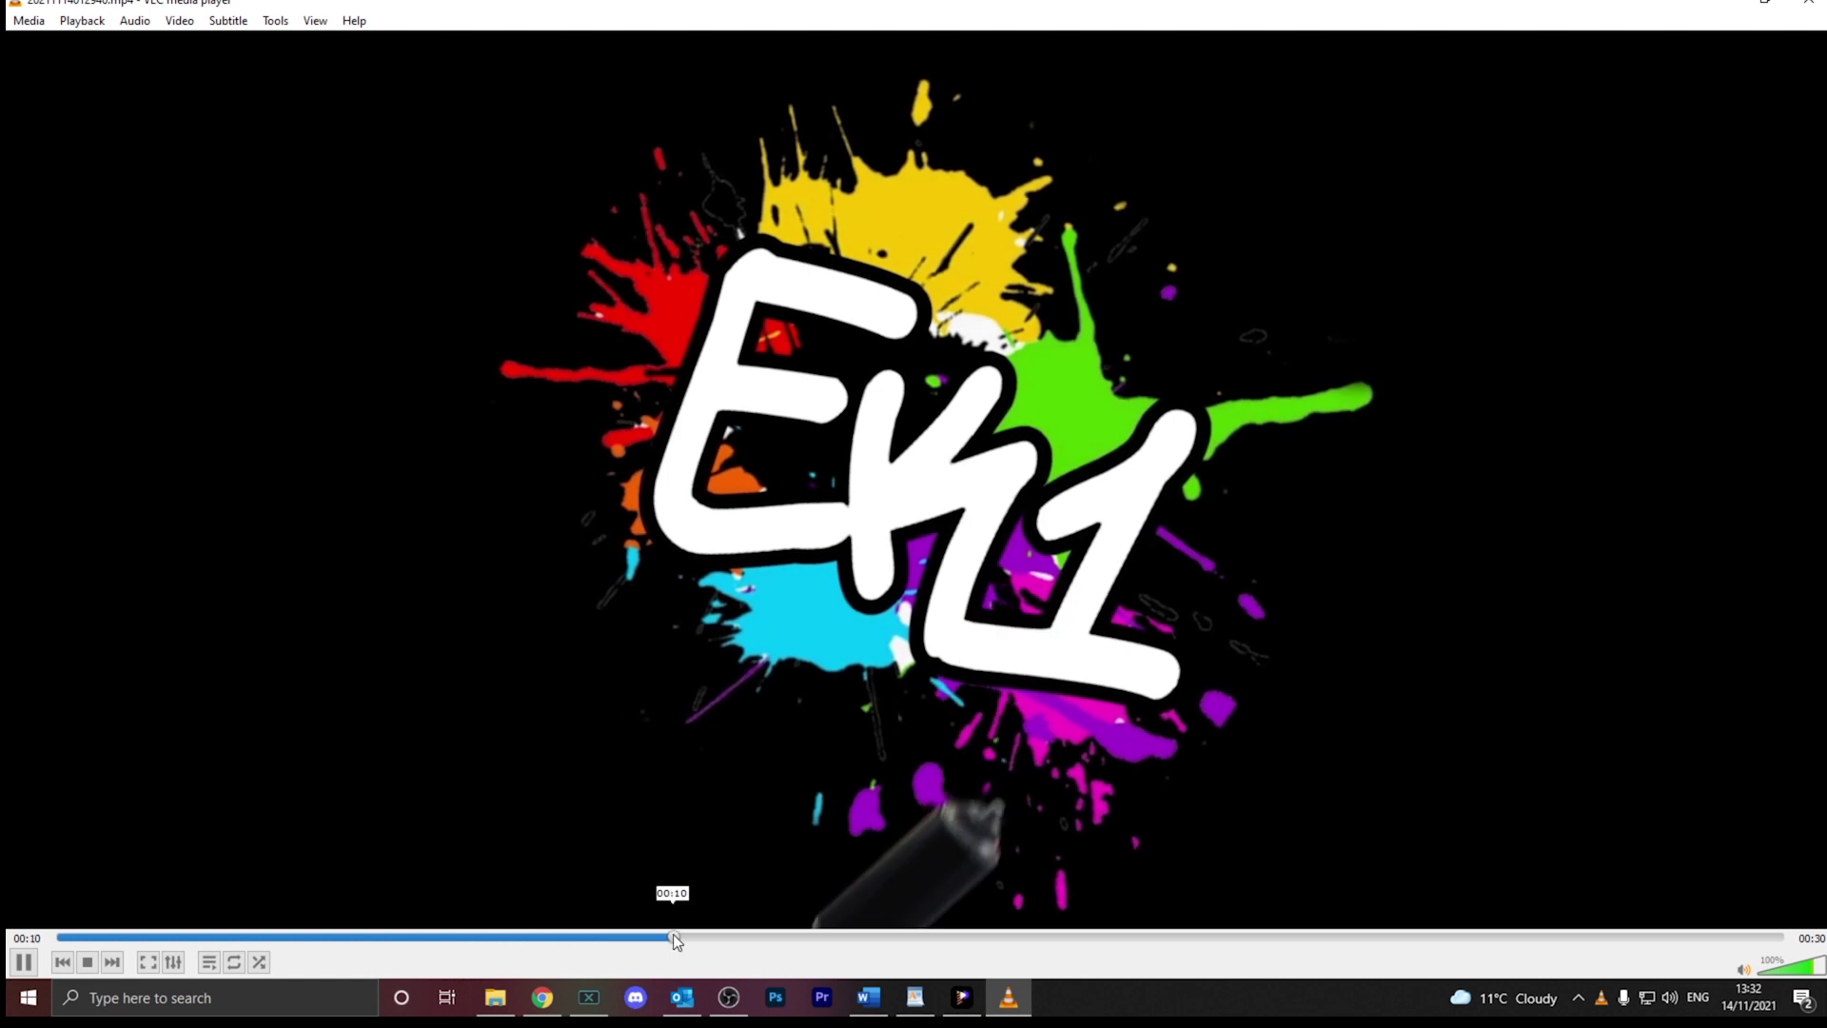
- Jump the VLC playback ahead to the gameplay at 00:11 showing the SUBSCRIBE caption
left_click(671, 935)
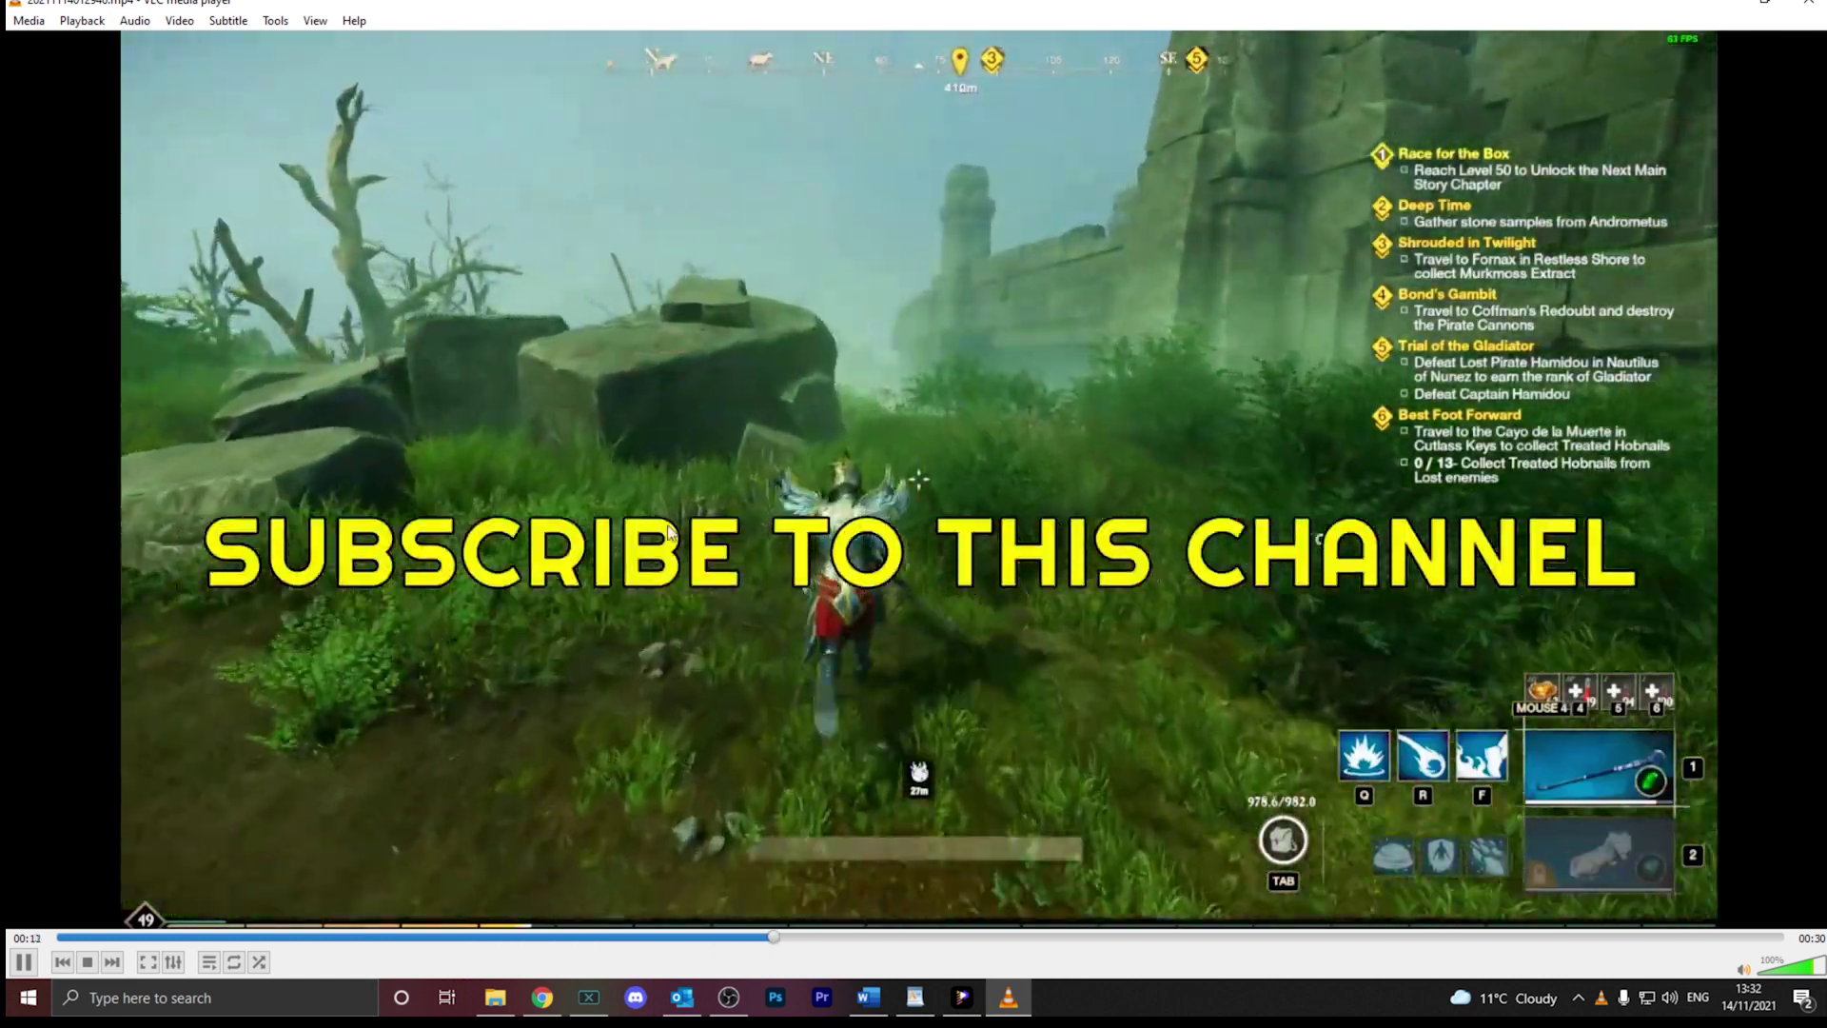